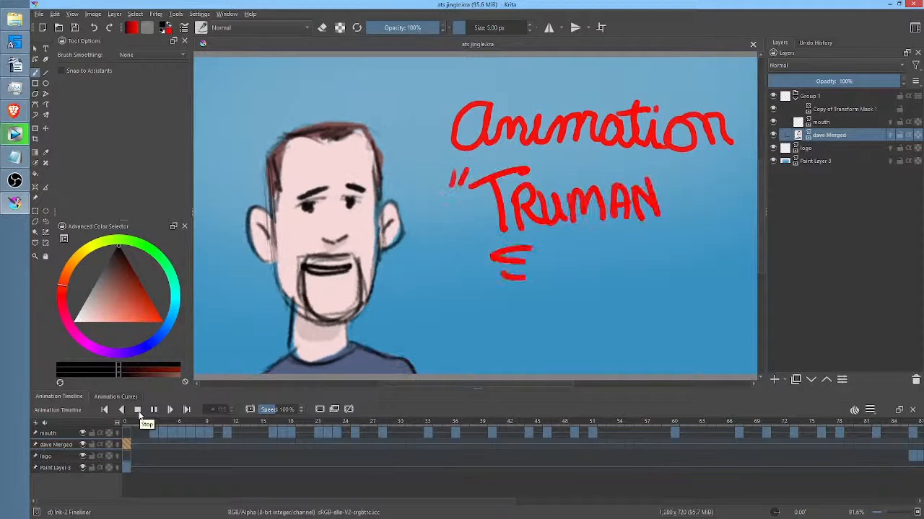
Stop the animation playback and close the ats jingle.kra document.
left_click(138, 412)
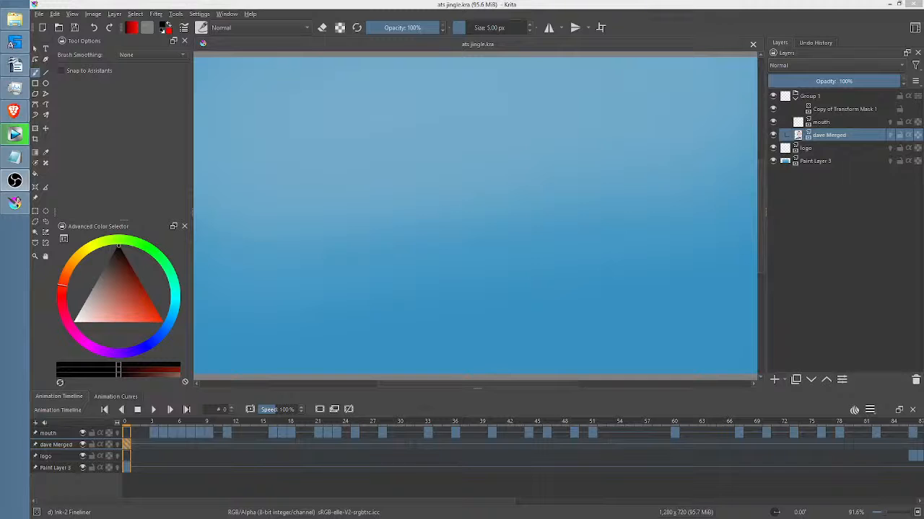
left_click(752, 44)
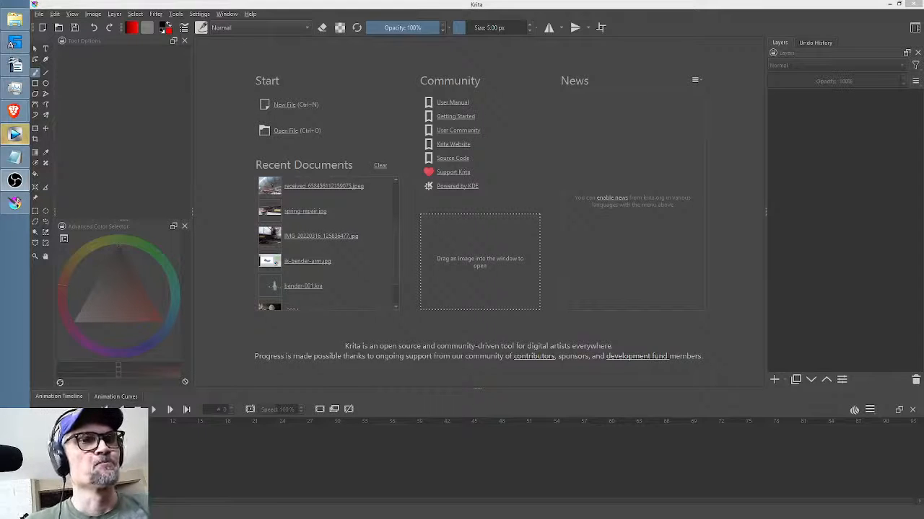
left_click(555, 7)
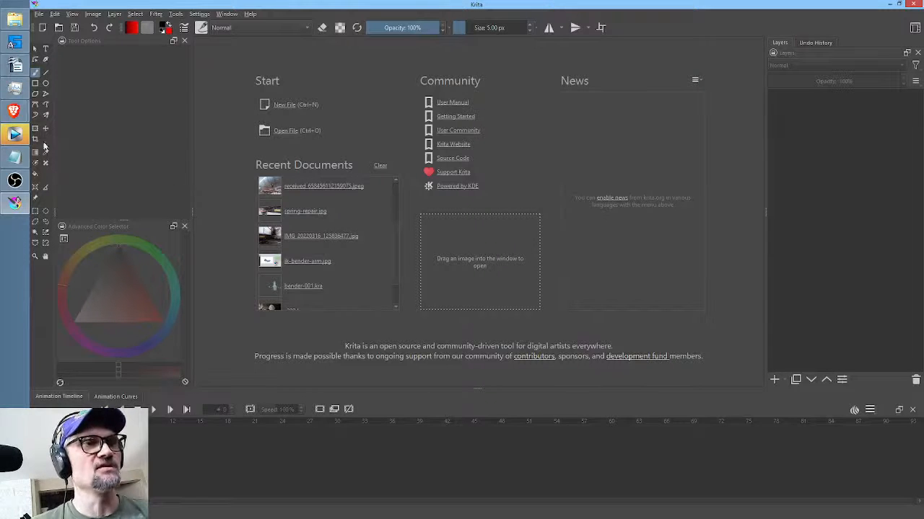
Switch to Vegas Pro and open the Render As settings for the SL-01-edit project.
left_click(14, 135)
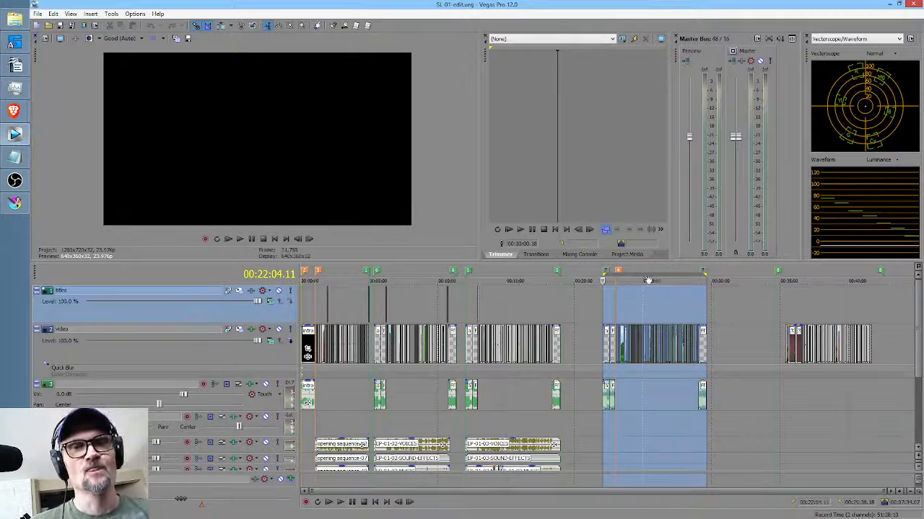
left_click(38, 14)
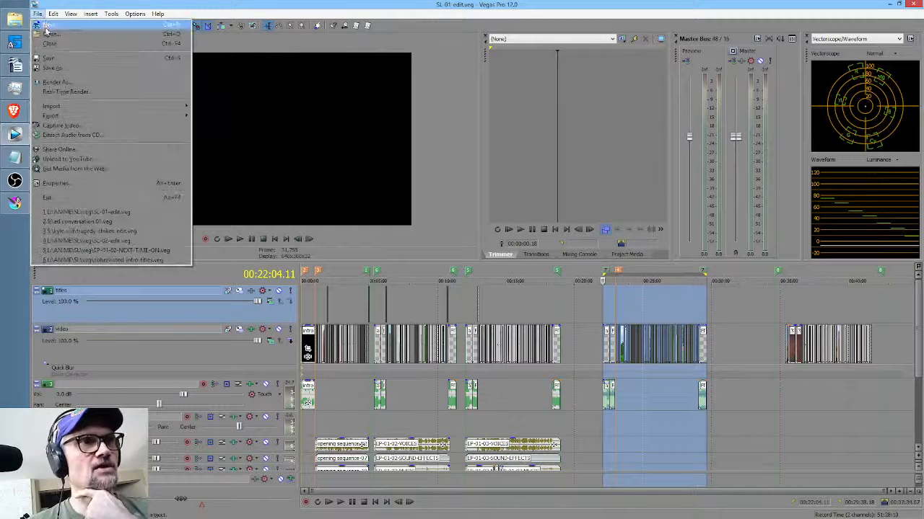
left_click(78, 86)
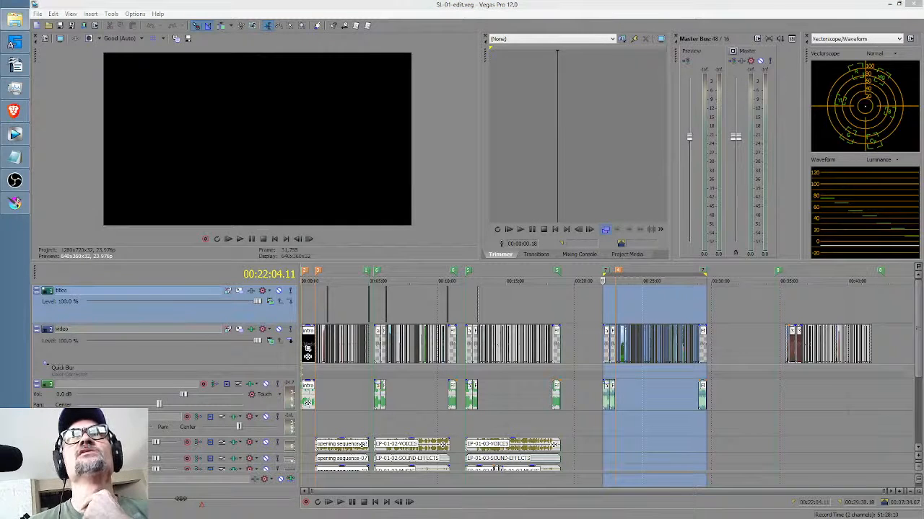
Bring the EP-01-04 proxies folder window into view and select the rendered SL-01-edit.mxf file.
left_click_drag(364, 1, 394, 93)
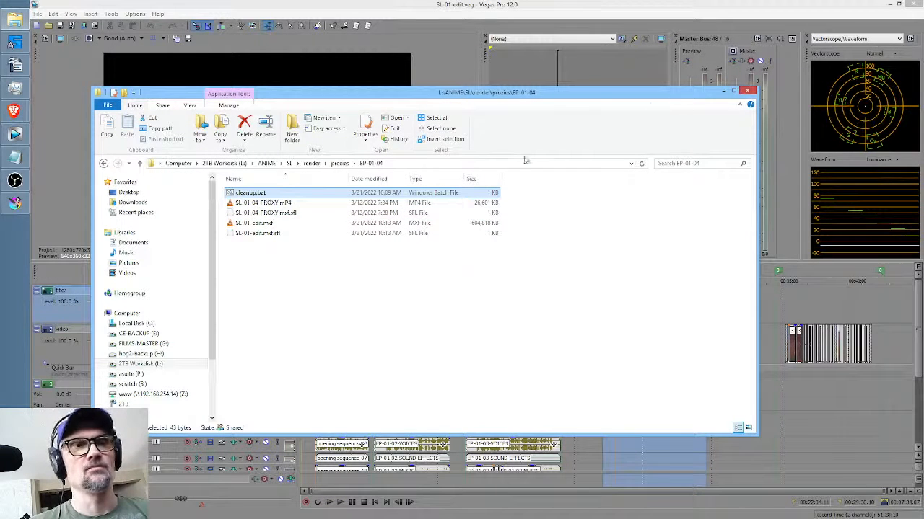
left_click(266, 224)
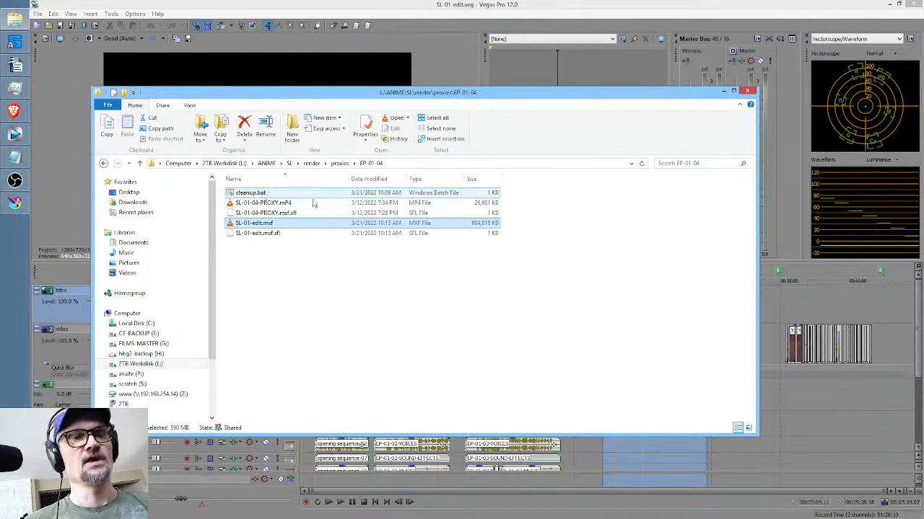
left_click(356, 206, "ctrl")
left_click(356, 206, "ctrl")
left_click(252, 195, "ctrl")
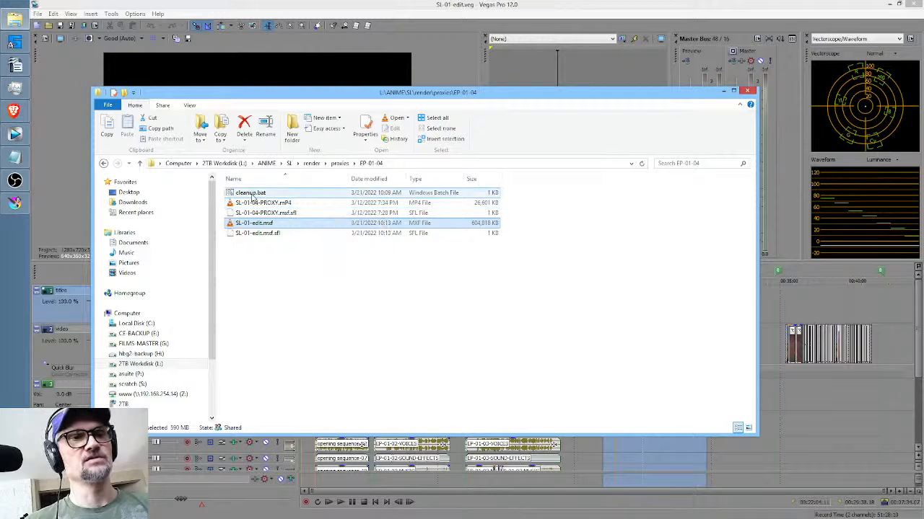
Switch to cleanup.bat in Notepad and examine its ffmpeg command, highlighting the program name and the output file name SL-01-04-PROXY.mp4.
left_click(15, 158)
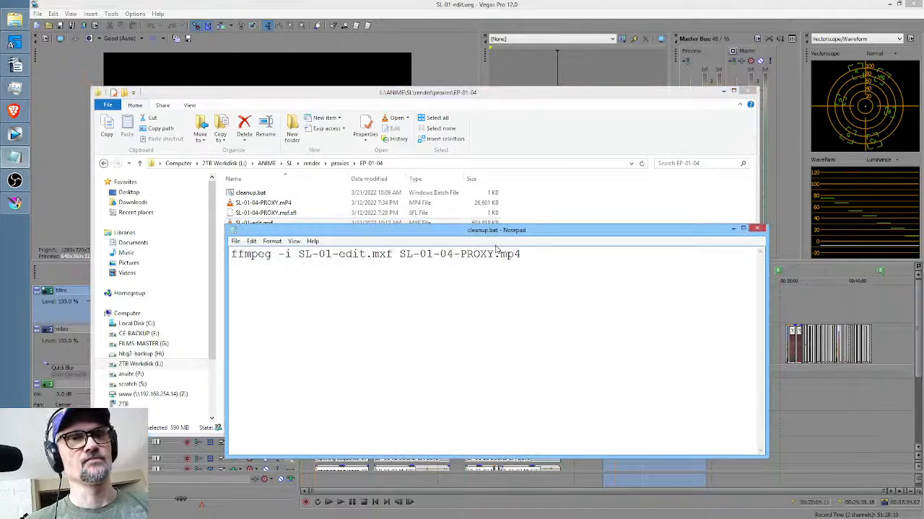
left_click_drag(493, 232, 597, 250)
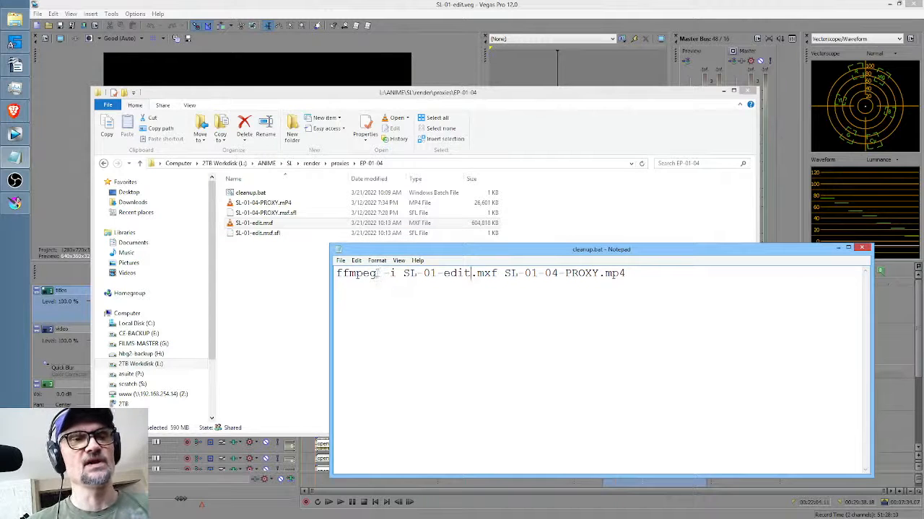
left_click_drag(376, 273, 337, 277)
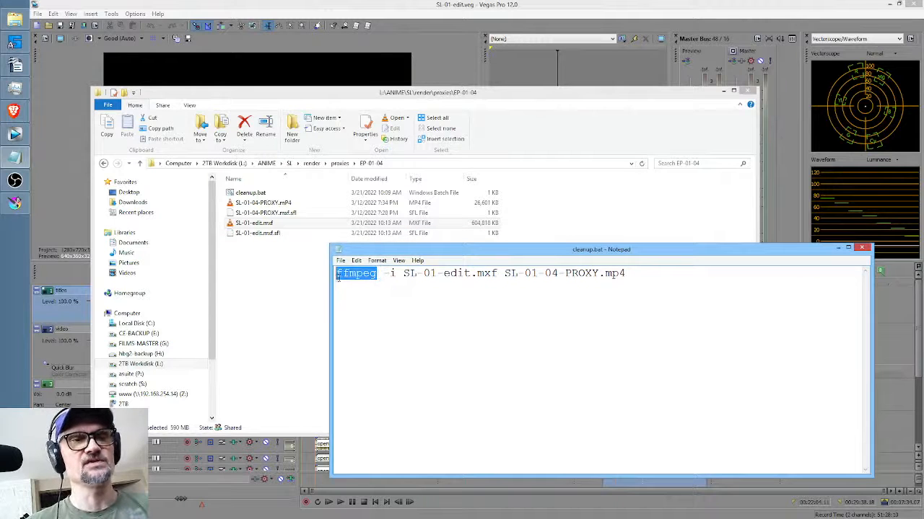
left_click(404, 294)
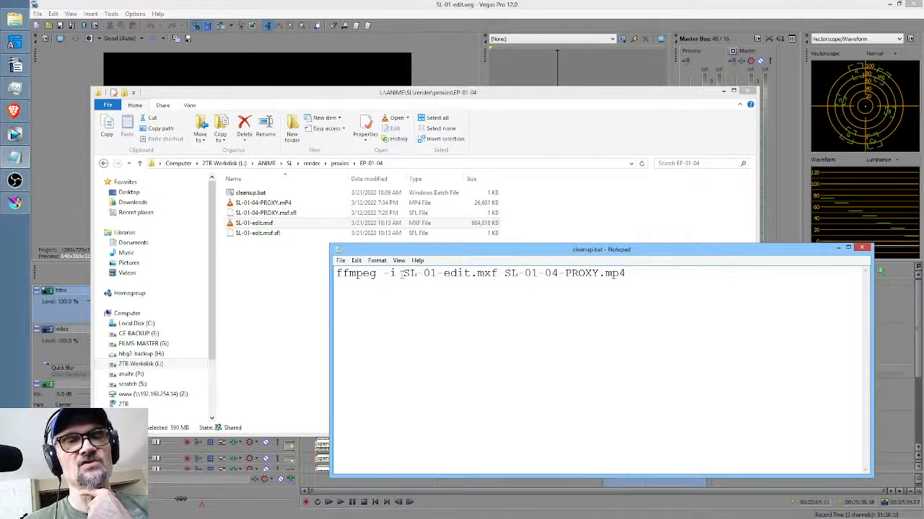
left_click_drag(402, 273, 635, 275)
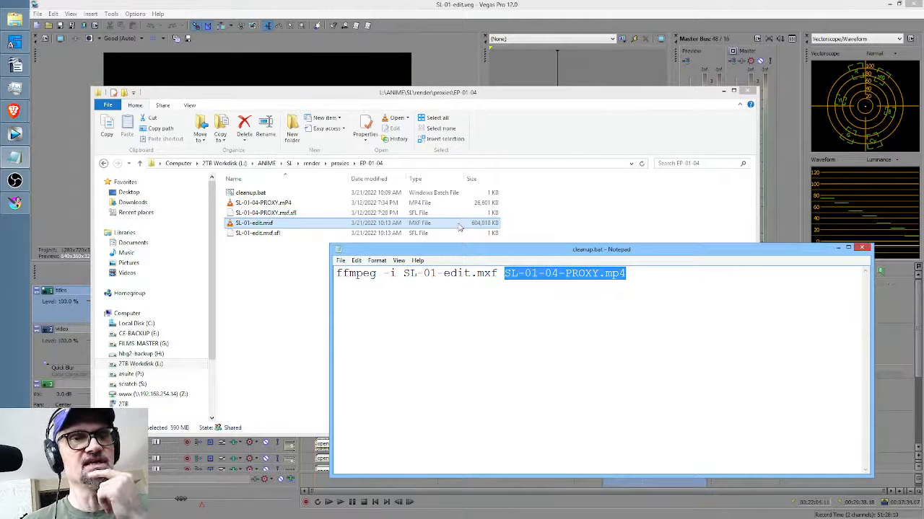
Compare the file sizes of SL-01-04-PROXY.mp4 and SL-01-edit.mxf in the folder, and close the Notepad window.
left_click(475, 208)
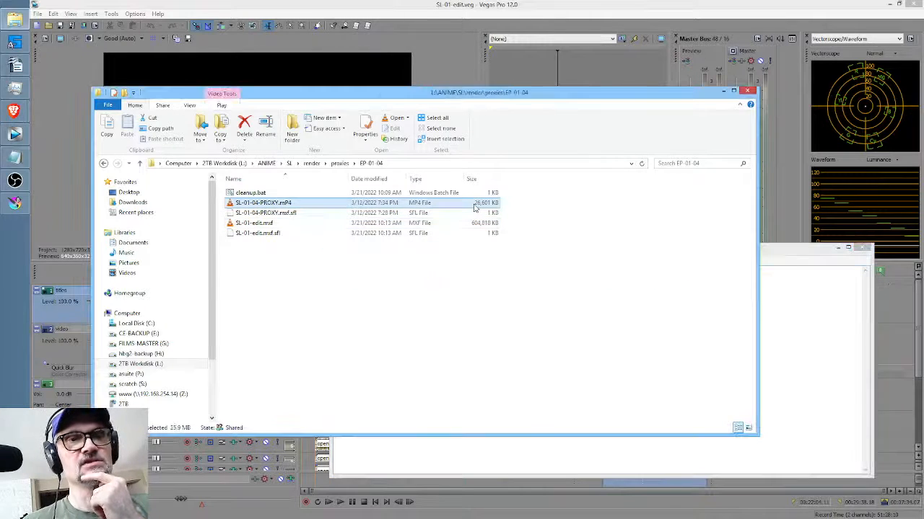
left_click(807, 256)
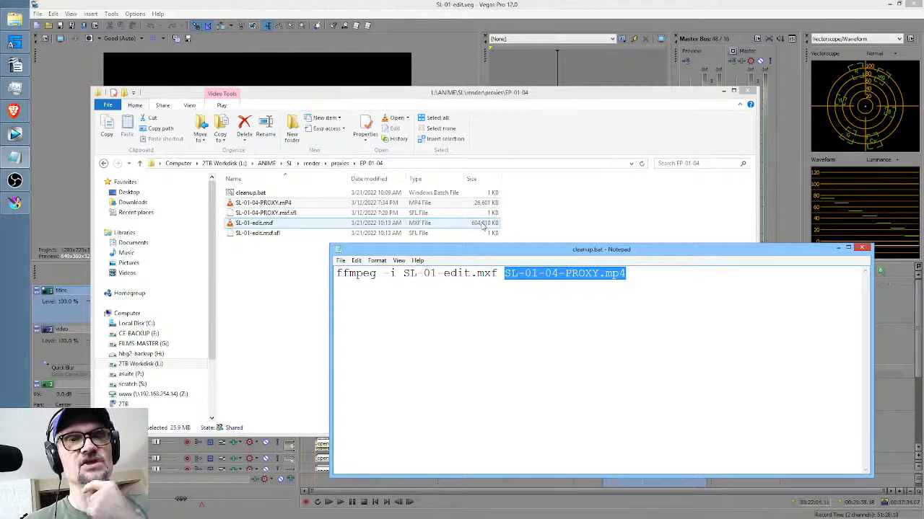
left_click(302, 208)
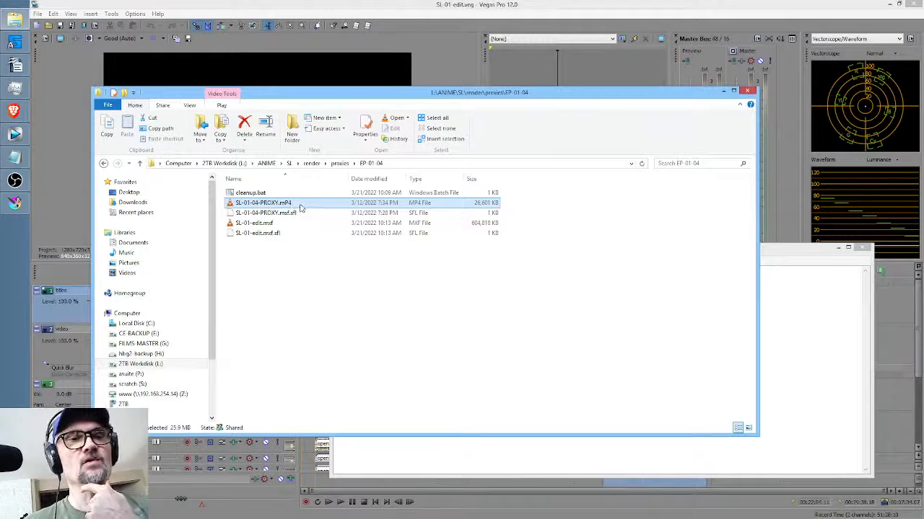
left_click(782, 246)
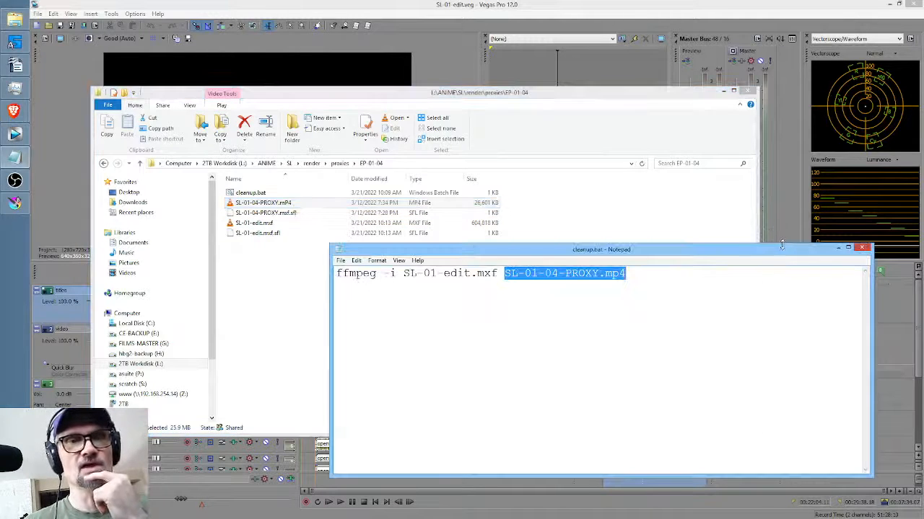
left_click(860, 250)
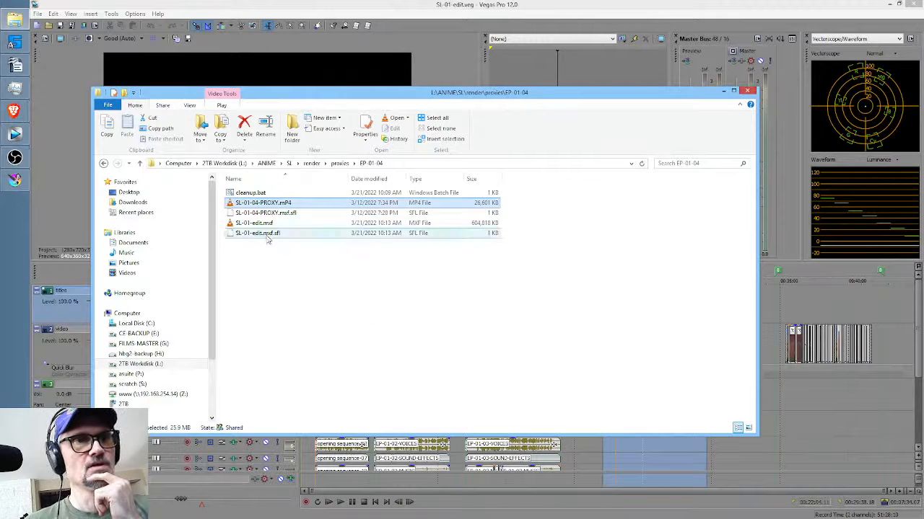
Open cleanup.bat from the EP-01-04 folder for editing in Notepad.
left_click(254, 195)
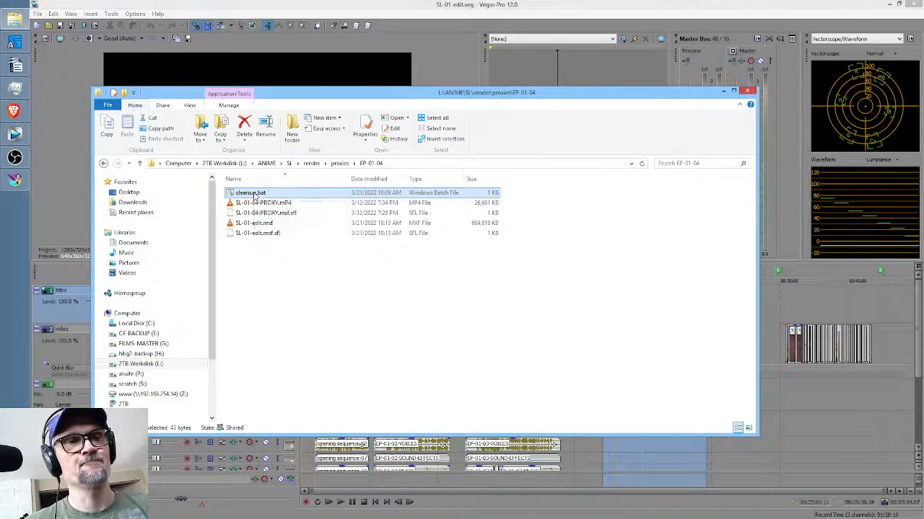
right_click(253, 194)
left_click(273, 210)
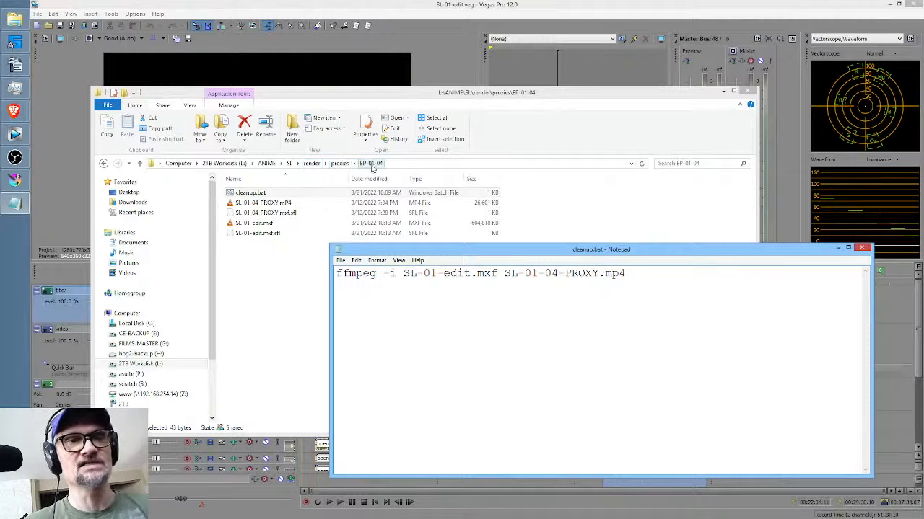
Look through the episode folders in proxies and the parent render folder, and return to proxies.
left_click(342, 163)
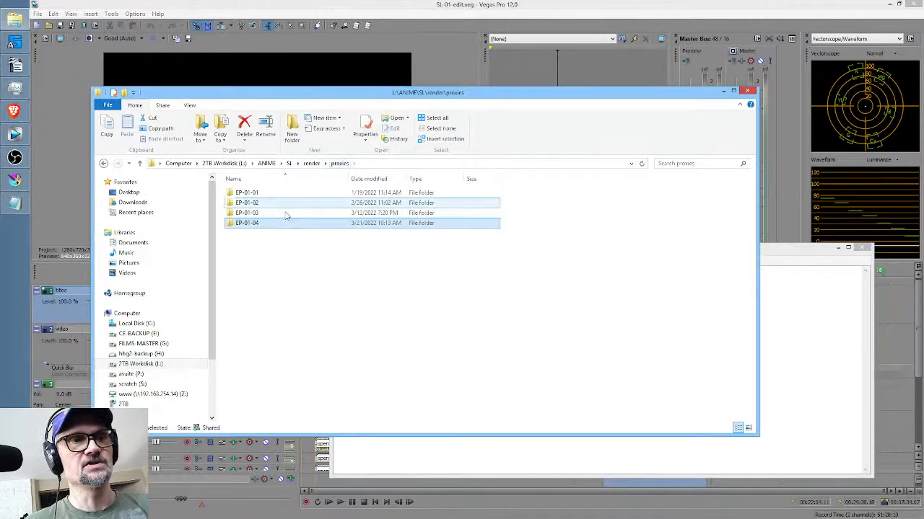
left_click(246, 197)
left_click(246, 205)
left_click(250, 214)
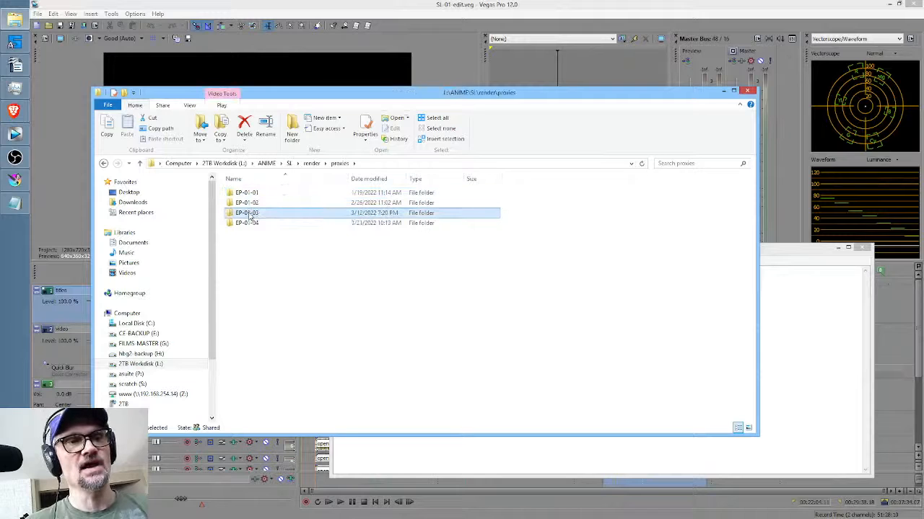
left_click(249, 224)
left_click(312, 164)
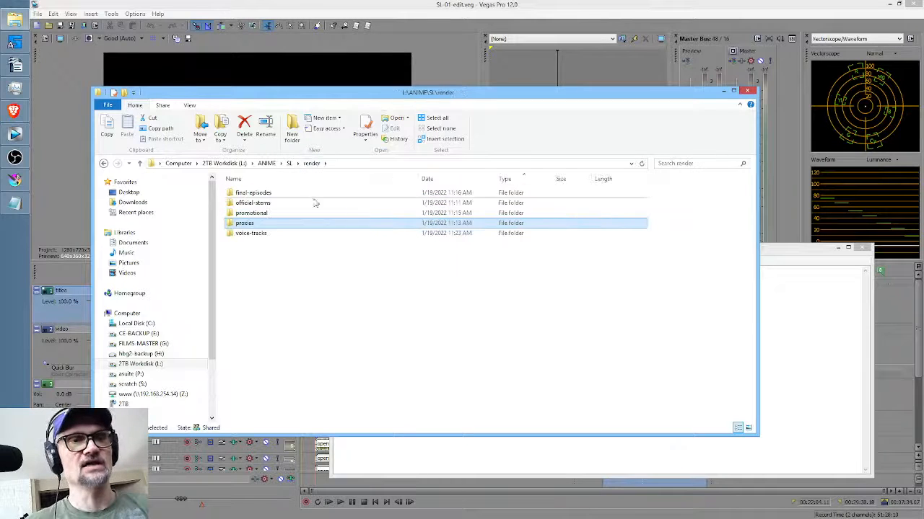
double_click(259, 223)
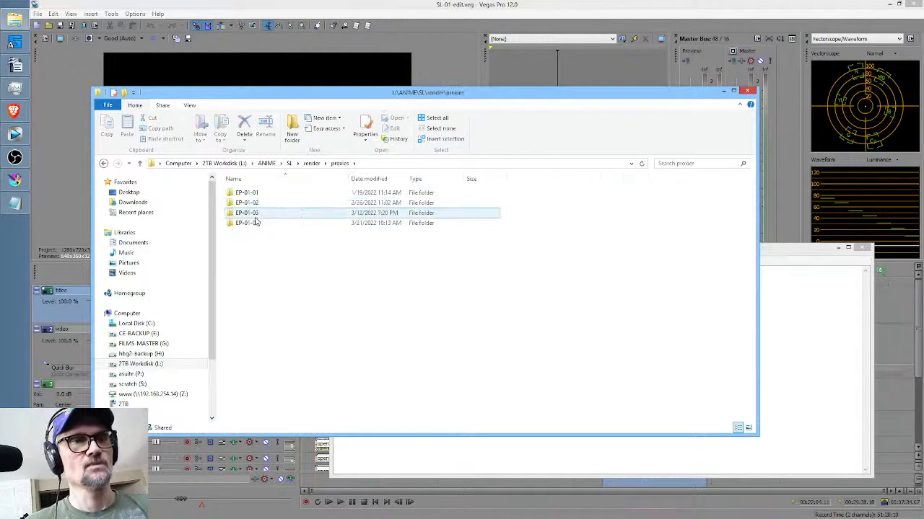
Open the EP-01-04 folder and run cleanup.bat to convert the MXF render to MP4.
left_click(254, 224)
double_click(254, 223)
double_click(253, 193)
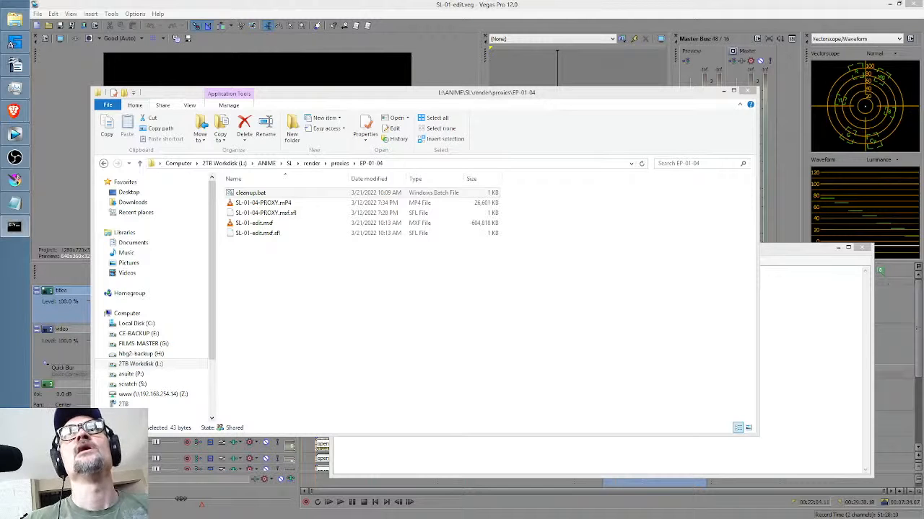
Bring the command window into view and answer y to overwrite the existing SL-01-04-PROXY.mp4.
left_click_drag(417, 0, 542, 89)
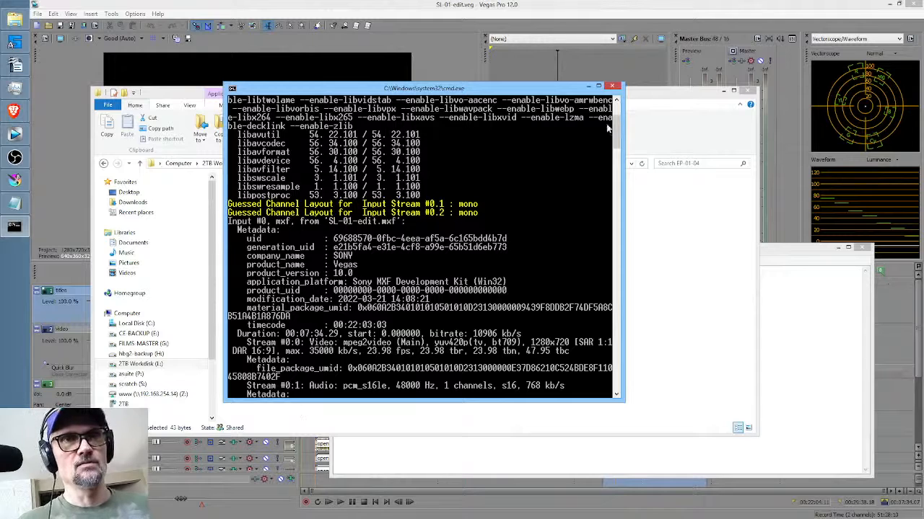
scroll(607, 129, "down", 13)
scroll(528, 223, "up", 4)
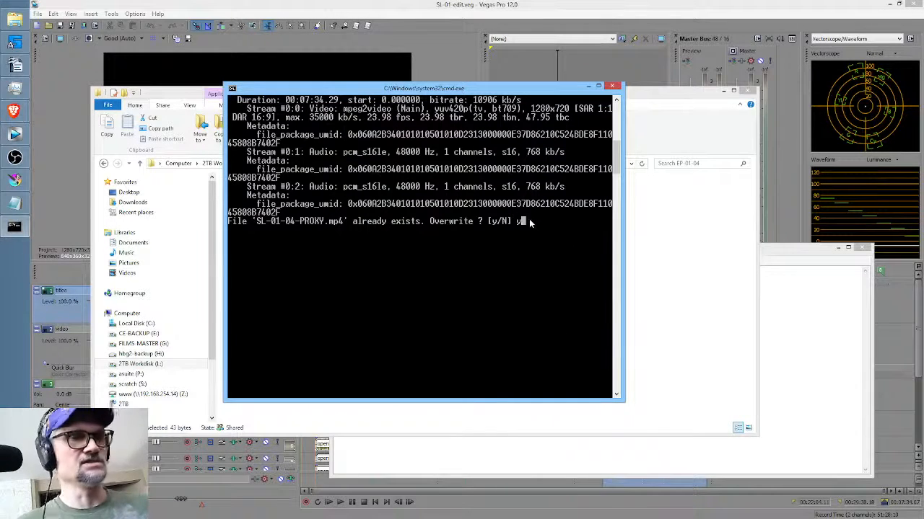
key("Return")
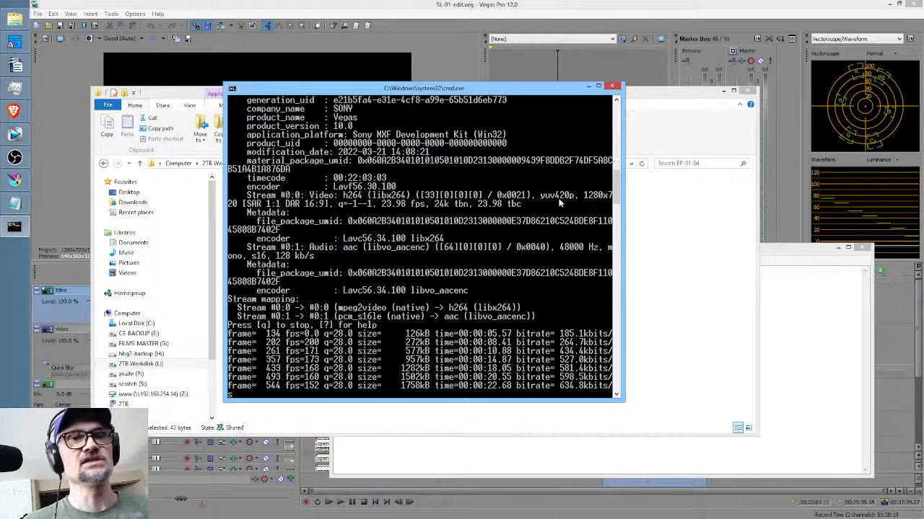
Return to the Vegas Pro timeline and play the episode from the end of the abbreviated intro titles, at 00:22:30.13.
left_click(565, 10)
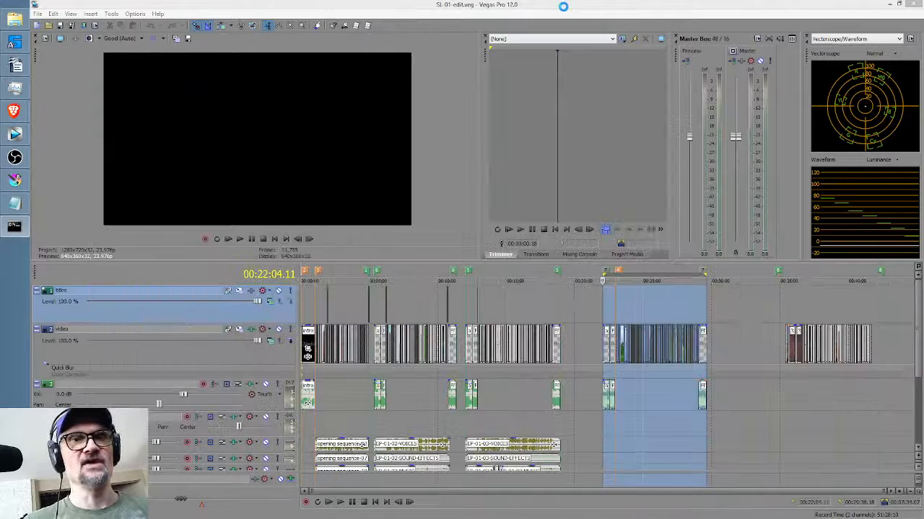
left_click(610, 307)
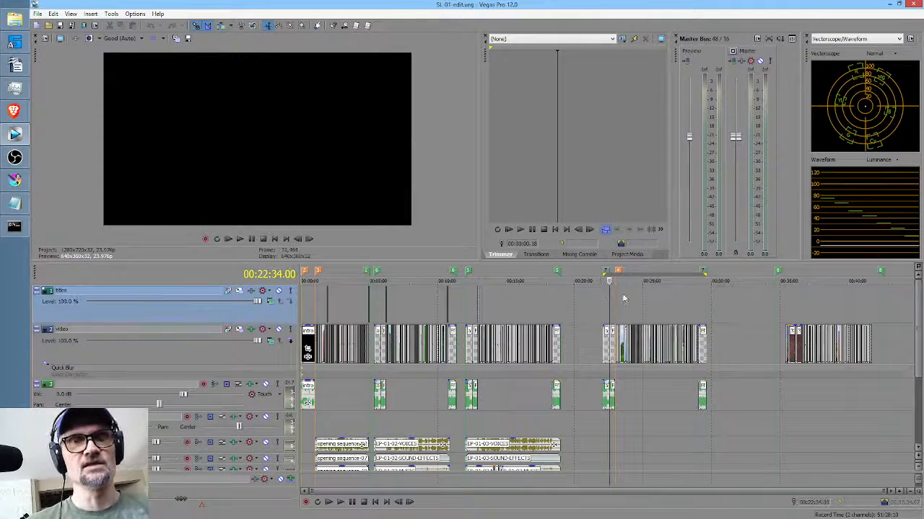
scroll(624, 303, "up", 10)
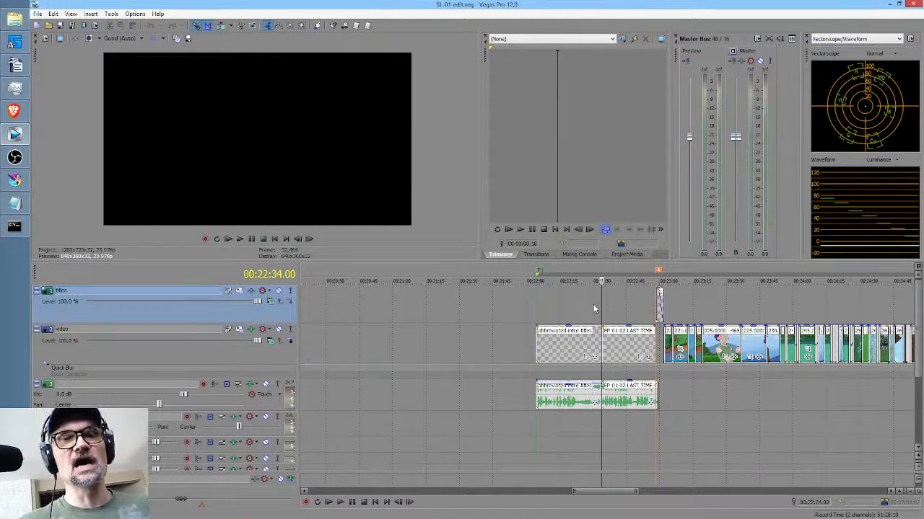
left_click(594, 303)
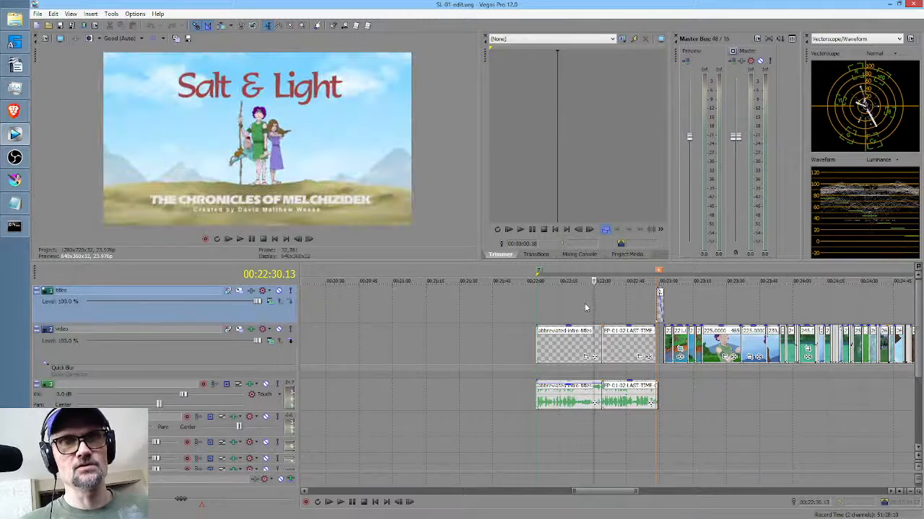
scroll(599, 301, "right", 5)
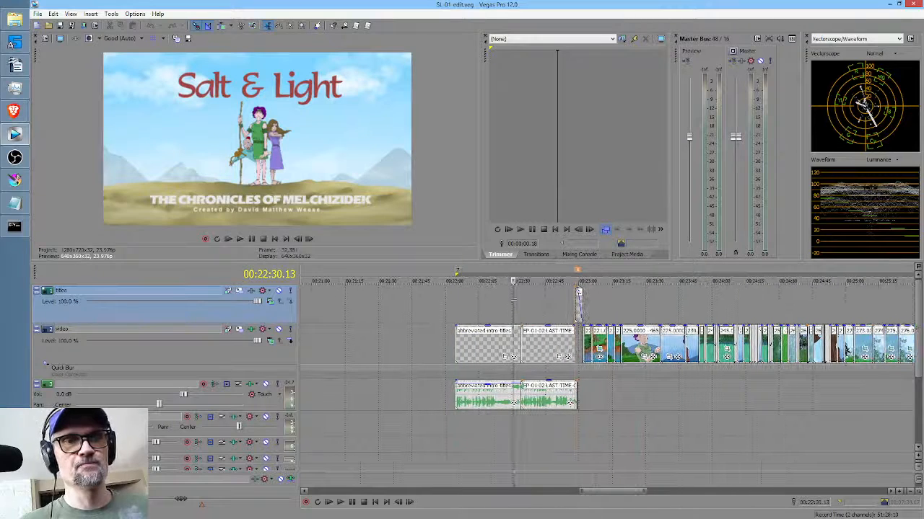
key("space")
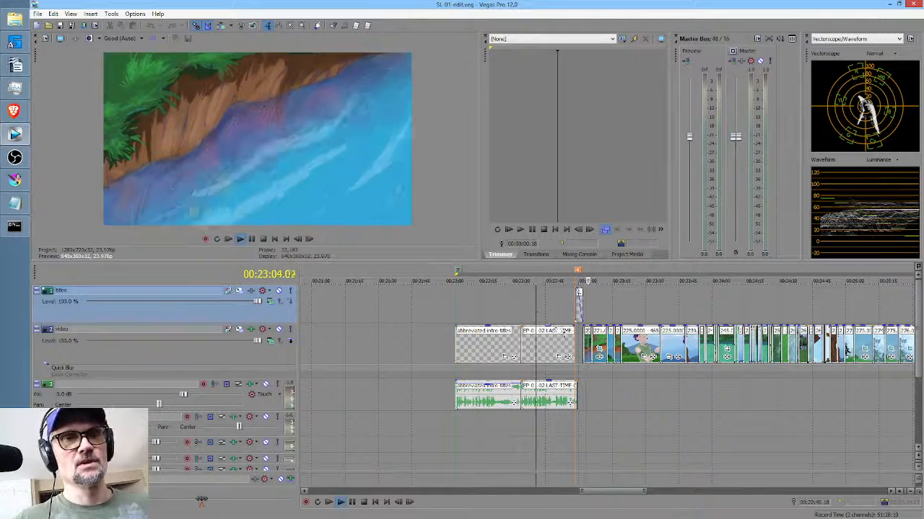
Stop playback, select the EP-01-02-LAST-TIME-ON recap clip on the video track and look over its available operations and surrounding timeline.
key("space")
left_click(538, 346)
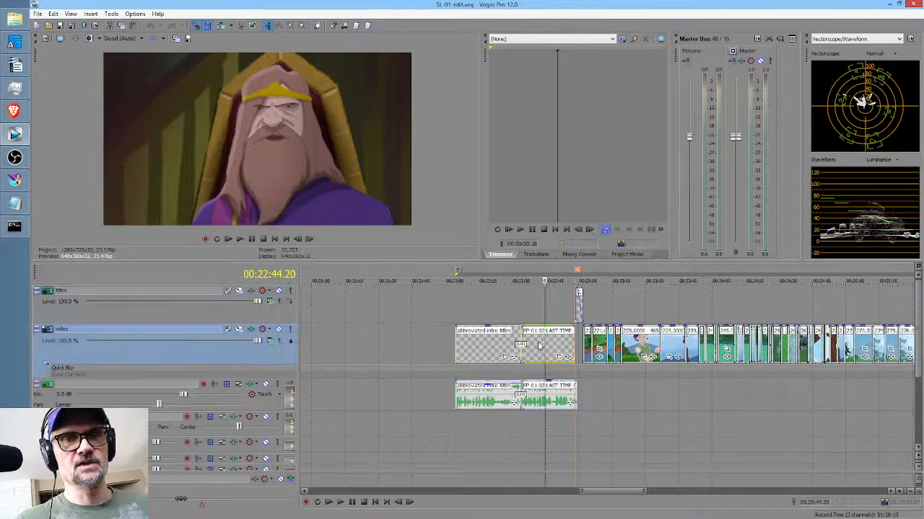
right_click(537, 346)
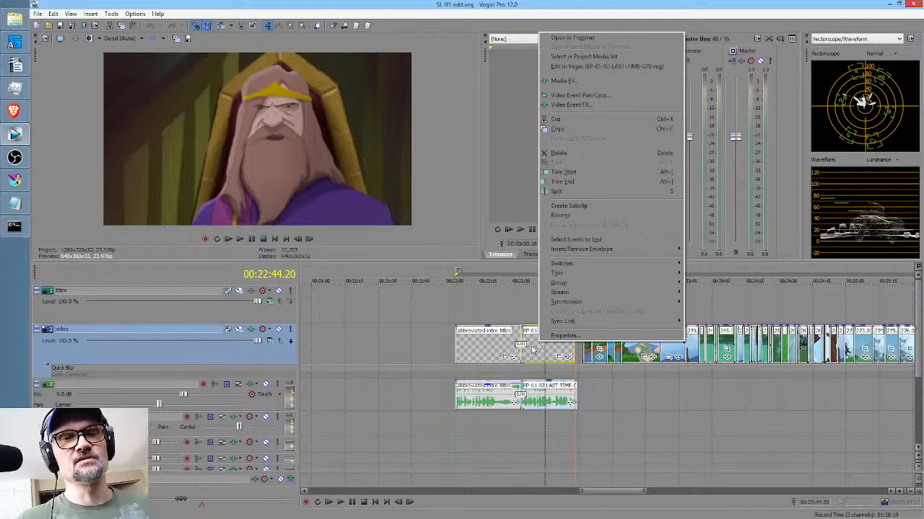
left_click(521, 305)
scroll(544, 305, "down", 3)
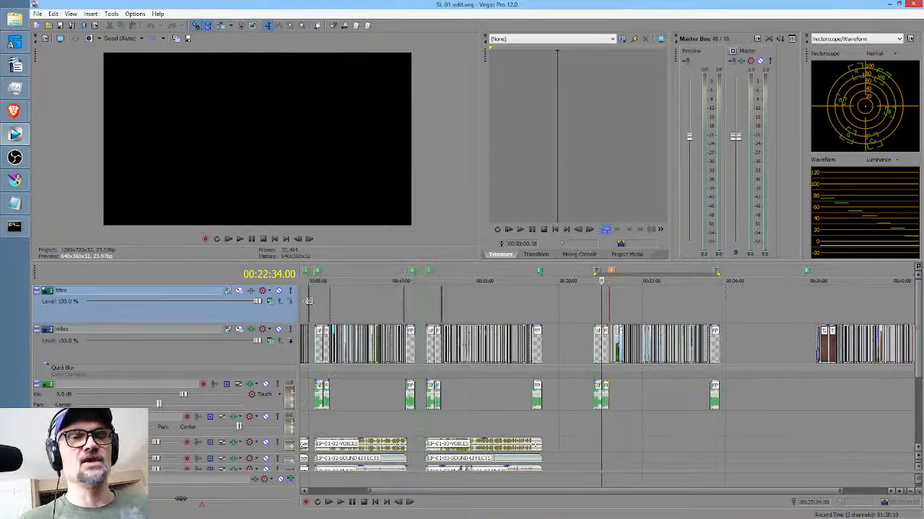
scroll(632, 308, "up", 5)
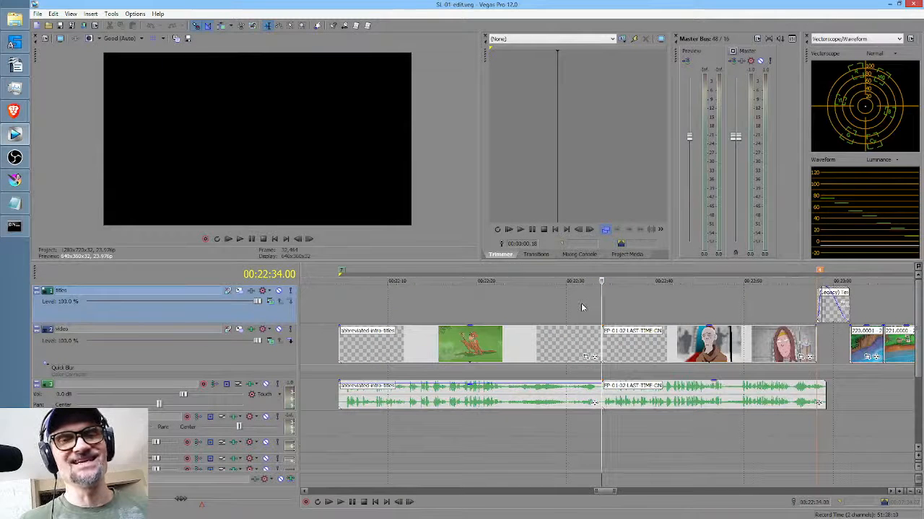
Open the recap clip's nested project EP-01-02-LAST-TIME-ON.veg for editing in Vegas.
right_click(634, 340)
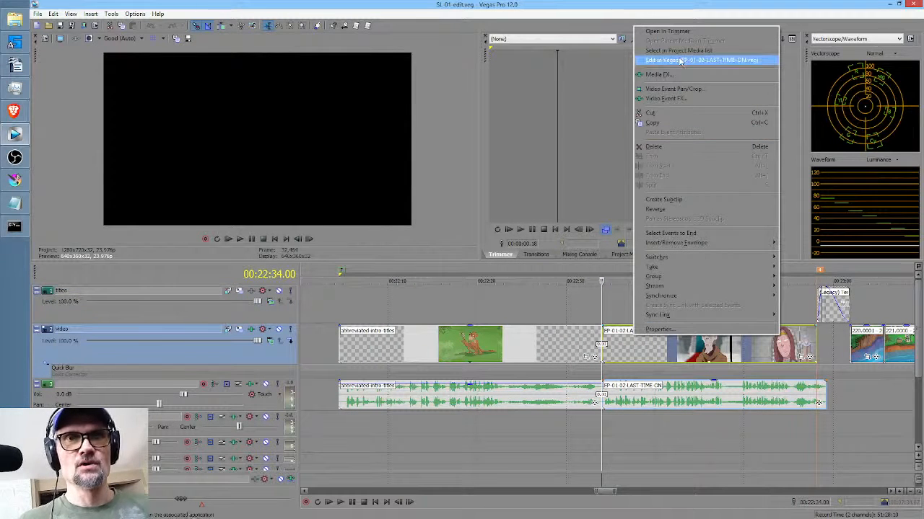
left_click(567, 317)
left_click(652, 310)
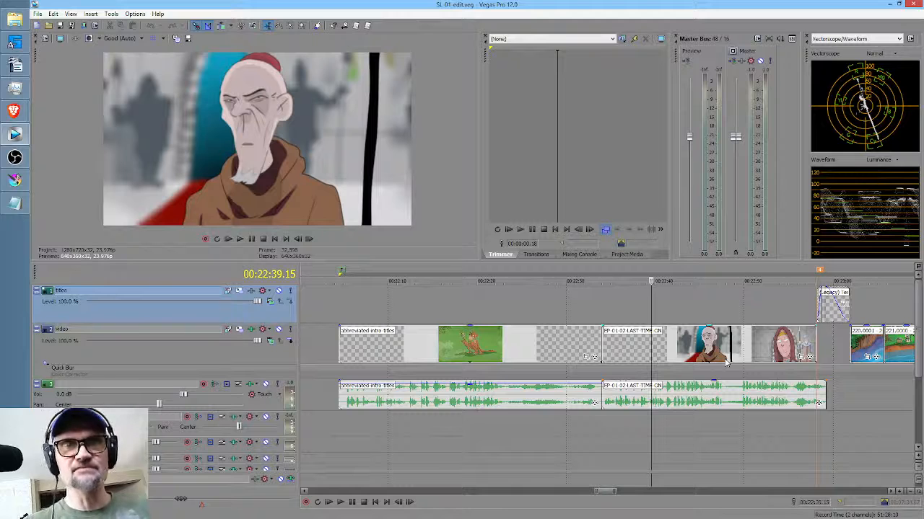
left_click(647, 342)
right_click(647, 341)
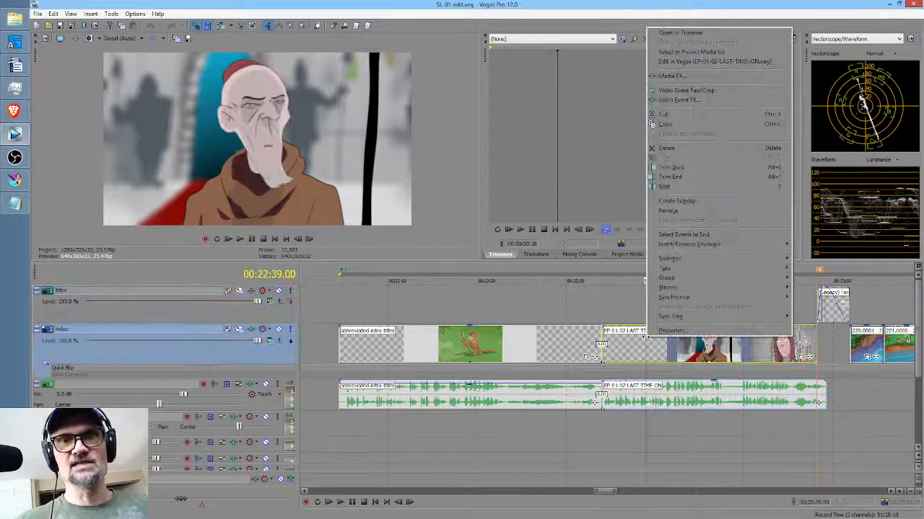
left_click(692, 62)
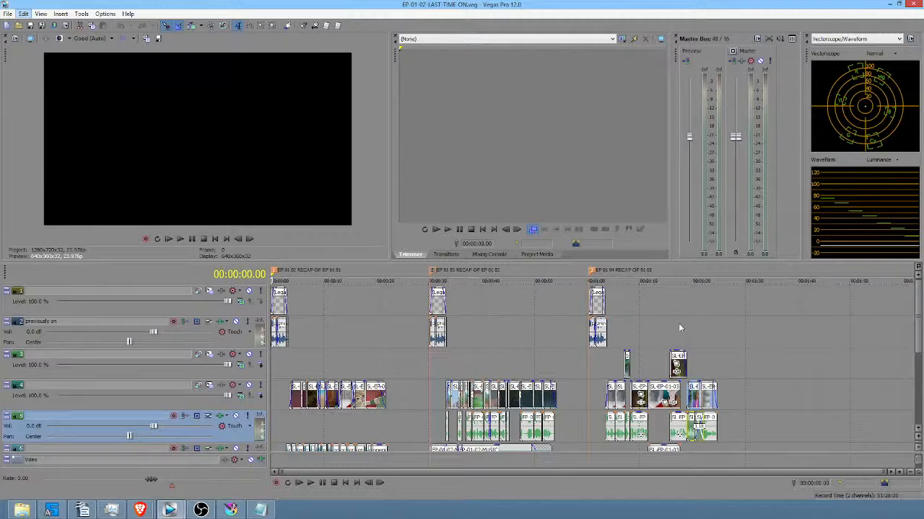
Open the SL-EP-01-03 clip just after 00:01:10.19 in the EP 01-04 recap in the Trimmer.
left_click(625, 319)
scroll(623, 315, "up", 5)
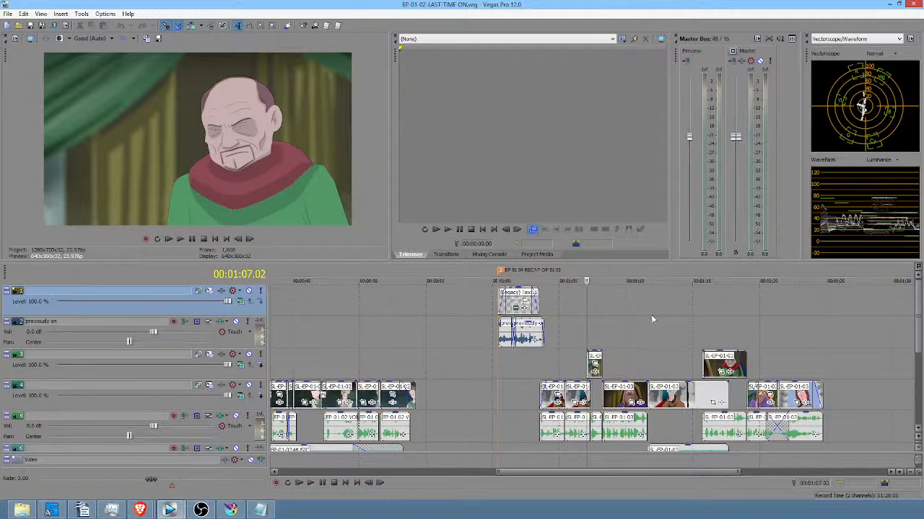
left_click(637, 313)
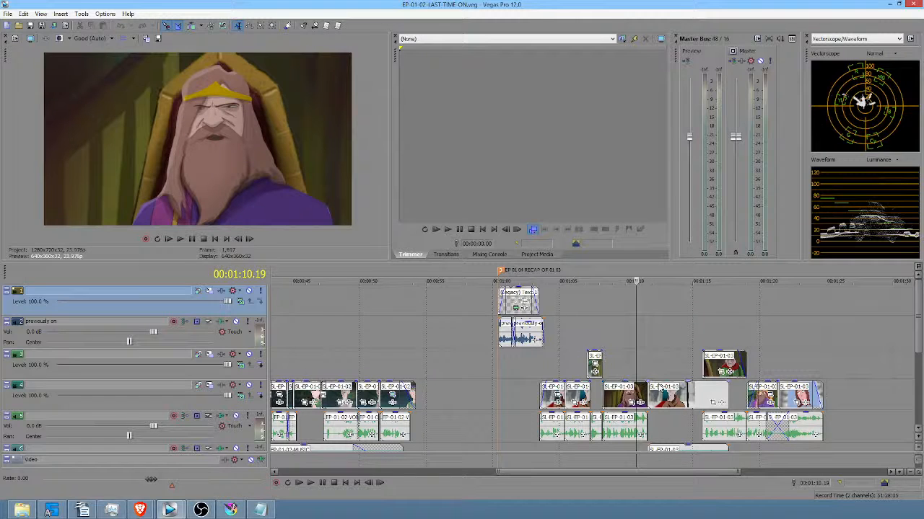
left_click(660, 393)
right_click(660, 393)
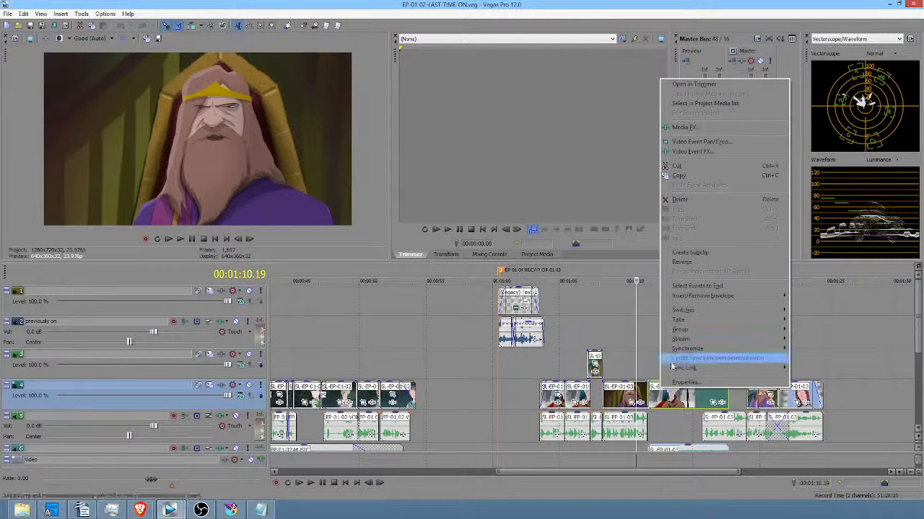
left_click(689, 85)
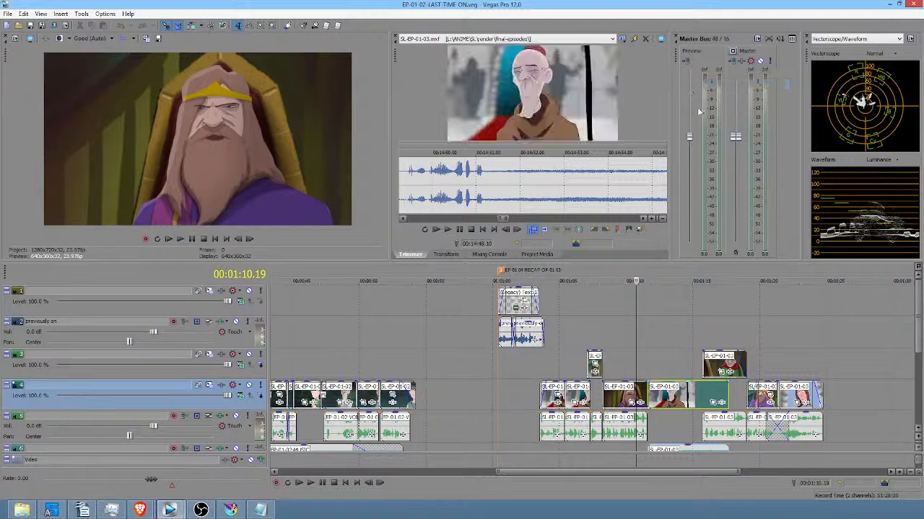
Select a source range of about 23 seconds in SL-EP-01-03.mxf within the Trimmer, starting at 00:15:53.14.
left_click(510, 189)
scroll(510, 189, "down", 10)
left_click_drag(638, 181, 542, 197)
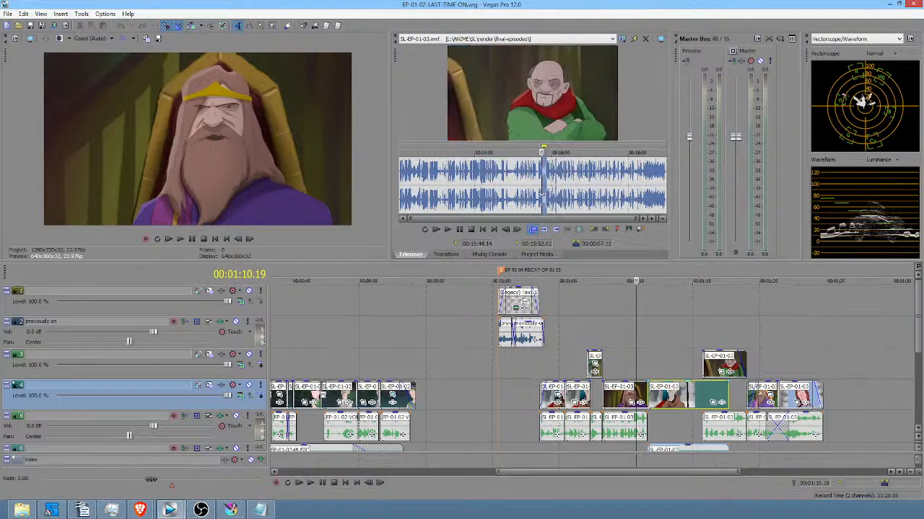
double_click(516, 196)
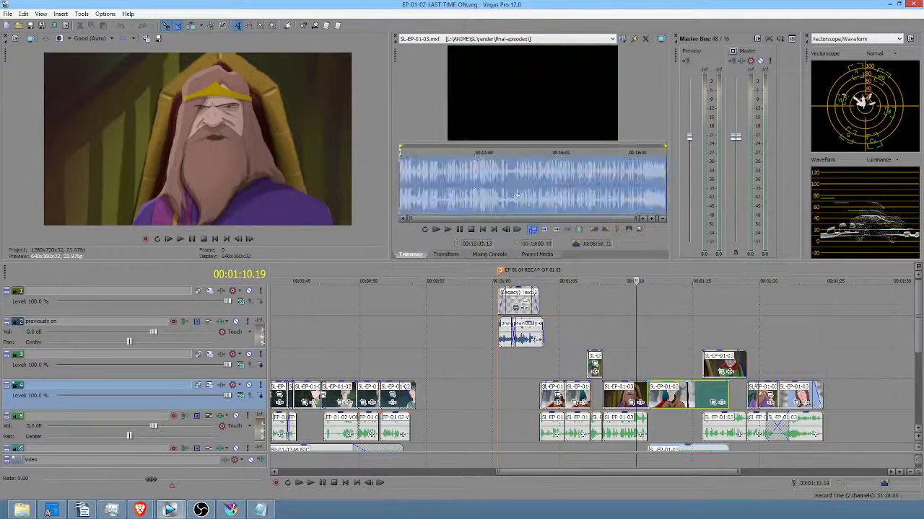
left_click(572, 202)
left_click_drag(562, 196, 547, 192)
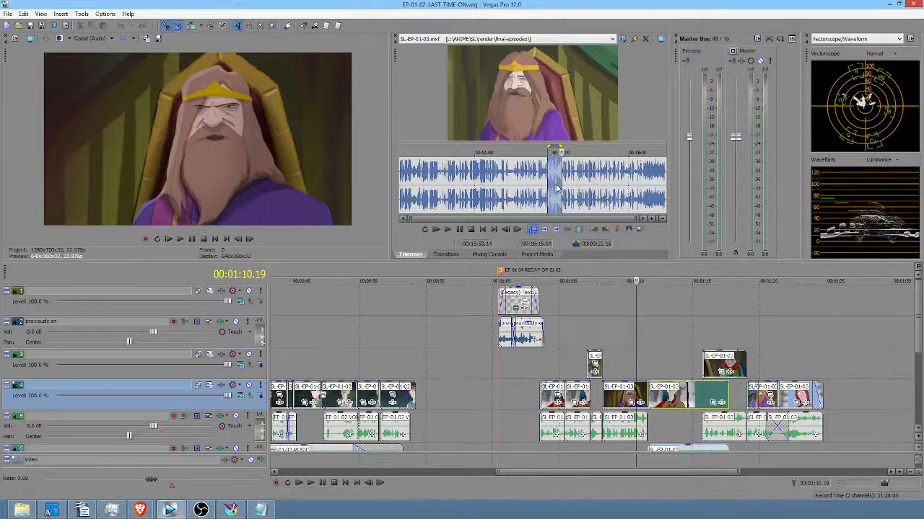
left_click_drag(678, 238, 515, 167)
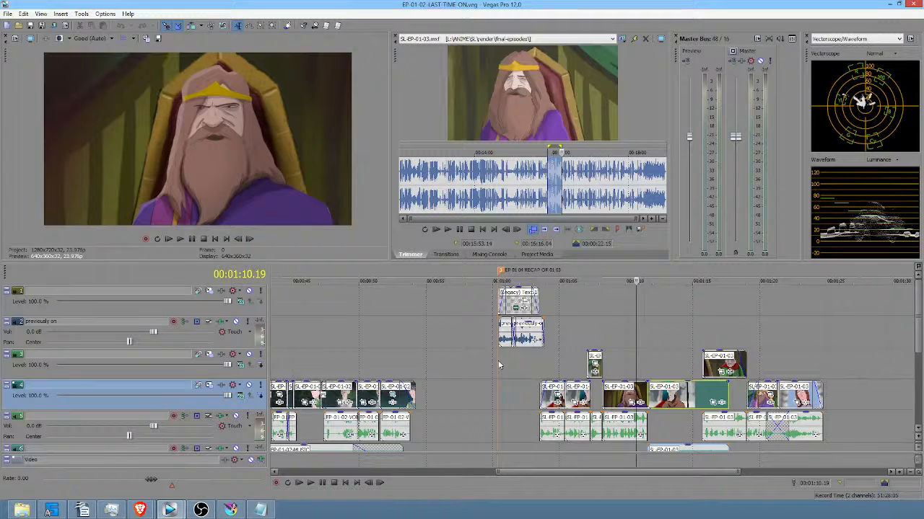
left_click_drag(498, 365, 822, 380)
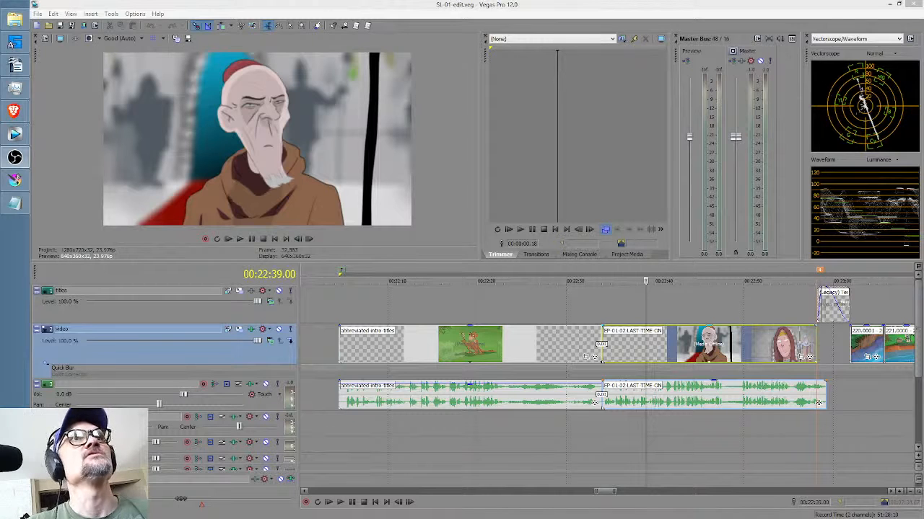
Play the recap clip in the SL-01-edit timeline from its start at 00:22:34.00 through to its end, and stop.
scroll(677, 304, "down", 4)
left_click(676, 304)
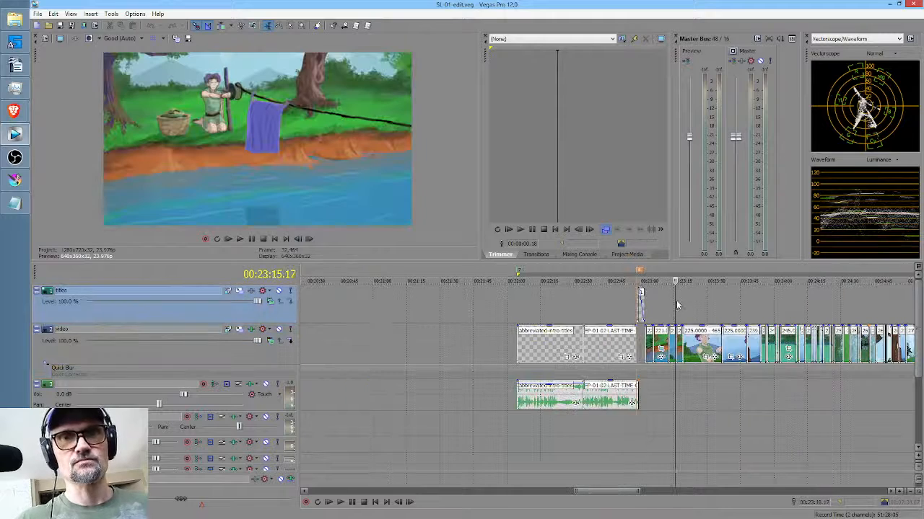
scroll(639, 301, "up", 3)
scroll(396, 297, "down", 1)
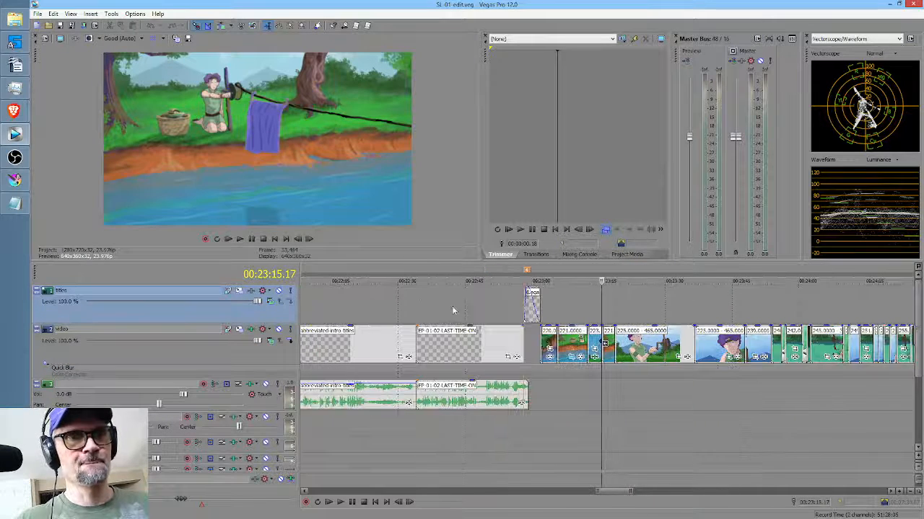
left_click(415, 307)
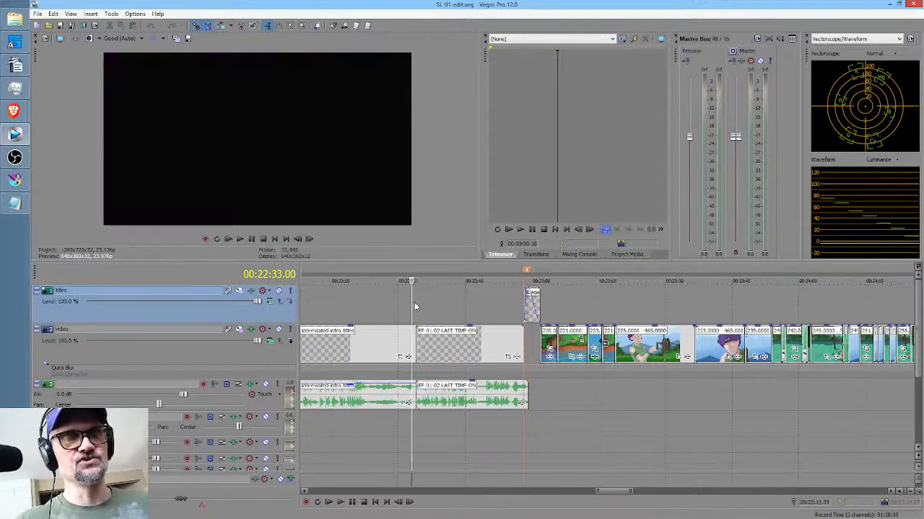
key("space")
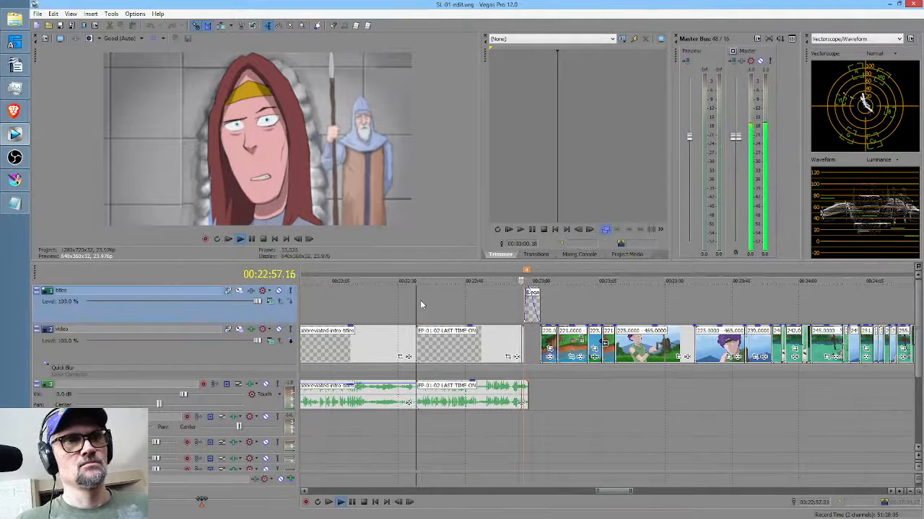
key("space")
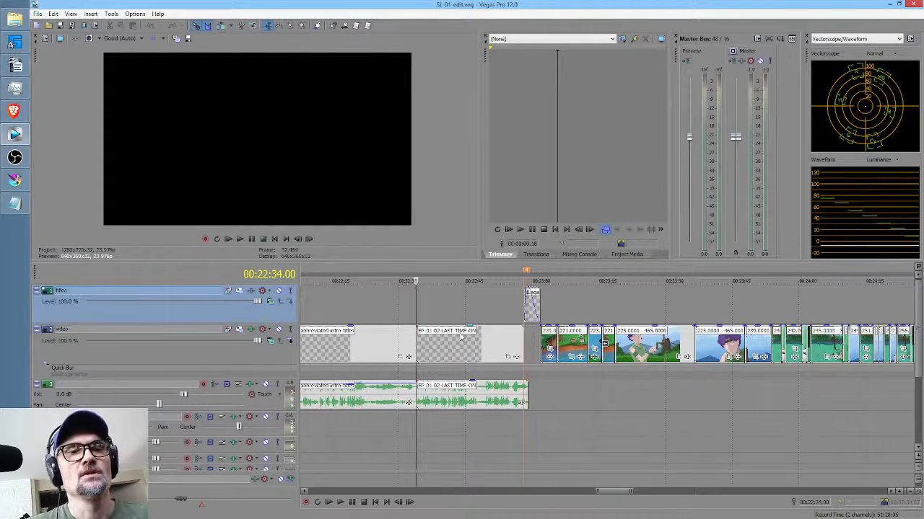
Reopen the source project EP-01-02-LAST-TIME-ON.veg from the recap clip after the abbreviated intro titles.
left_click(460, 336)
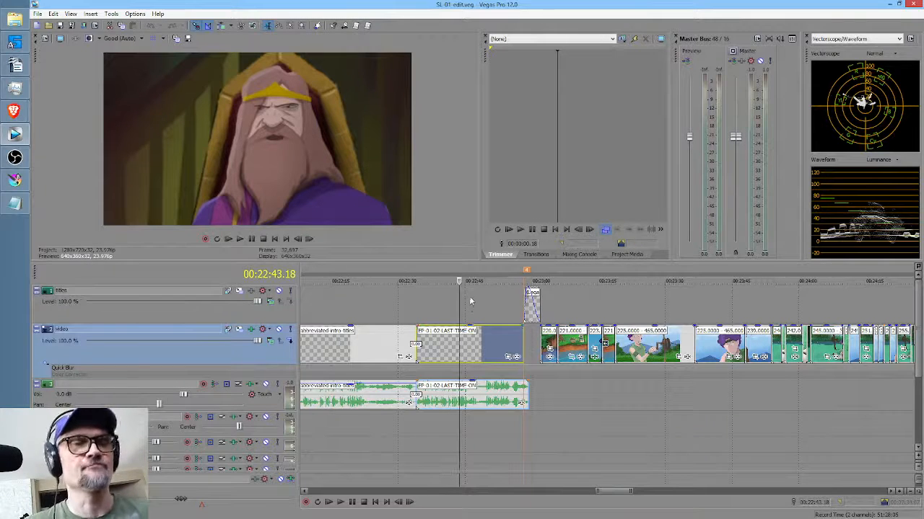
left_click(482, 340)
right_click(482, 341)
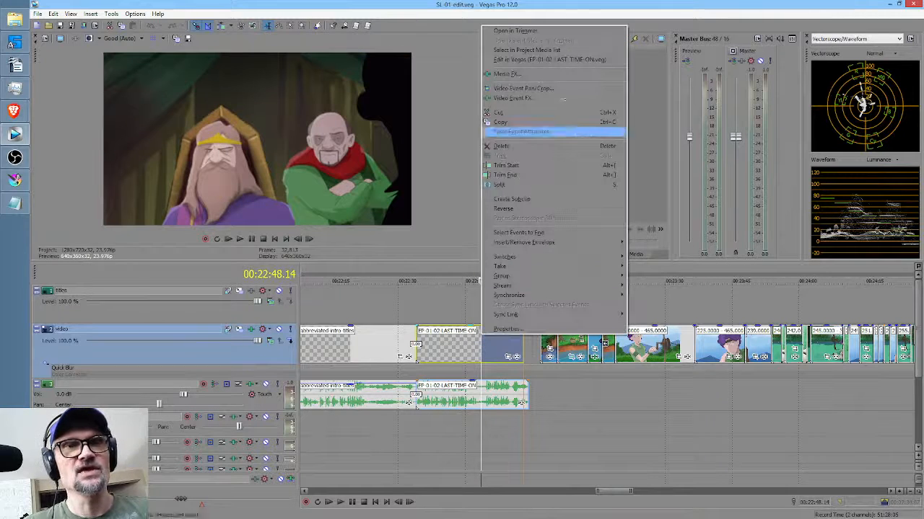
left_click(564, 60)
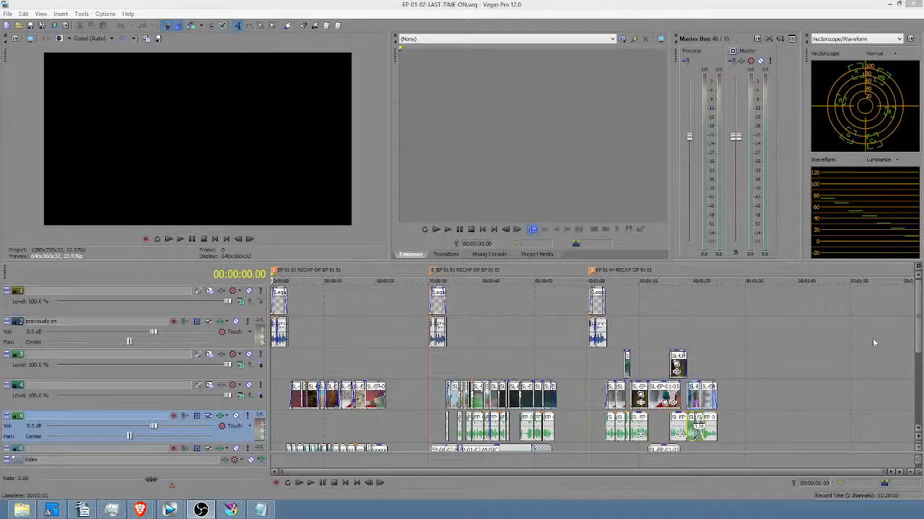
Shrink the track heights to fit all eight tracks and place the cursor at 00:01:10.19 in the EP 01-04 recap.
left_click(918, 438)
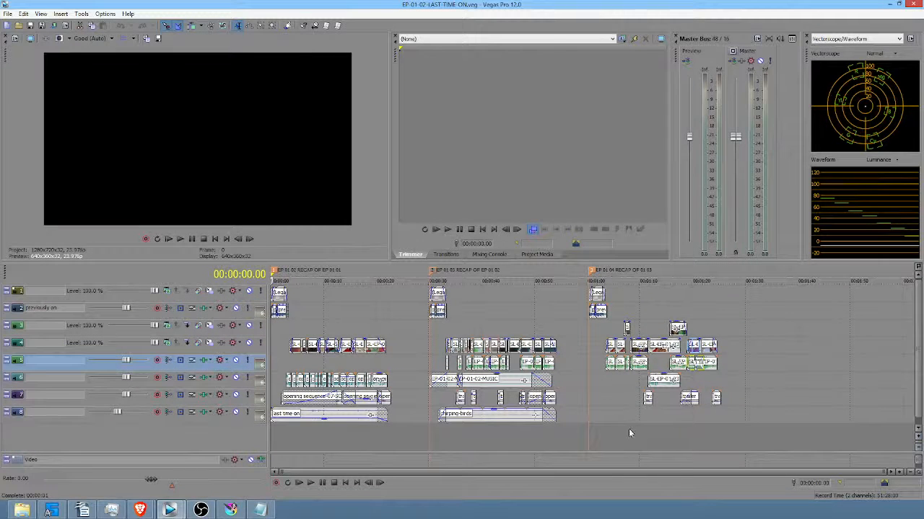
left_click(628, 433)
scroll(630, 433, "up", 2)
scroll(630, 433, "up", 1)
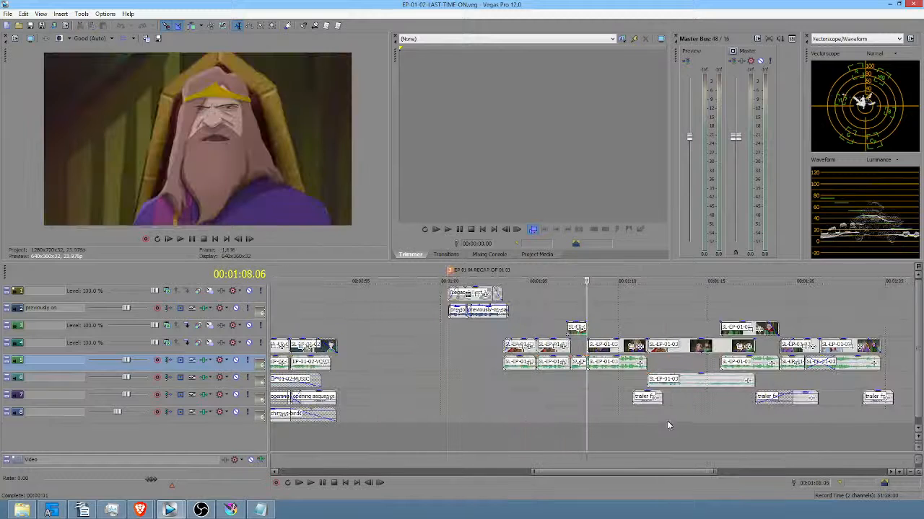
left_click(633, 426)
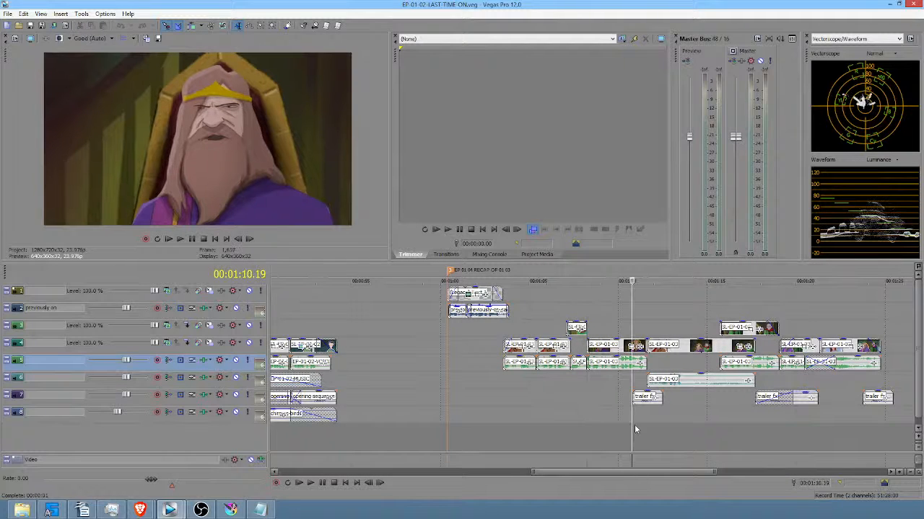
Solo track 7 to audition the trailer effect from 00:01:10.19, and unsolo it and stop playback.
left_click(248, 395)
key("space")
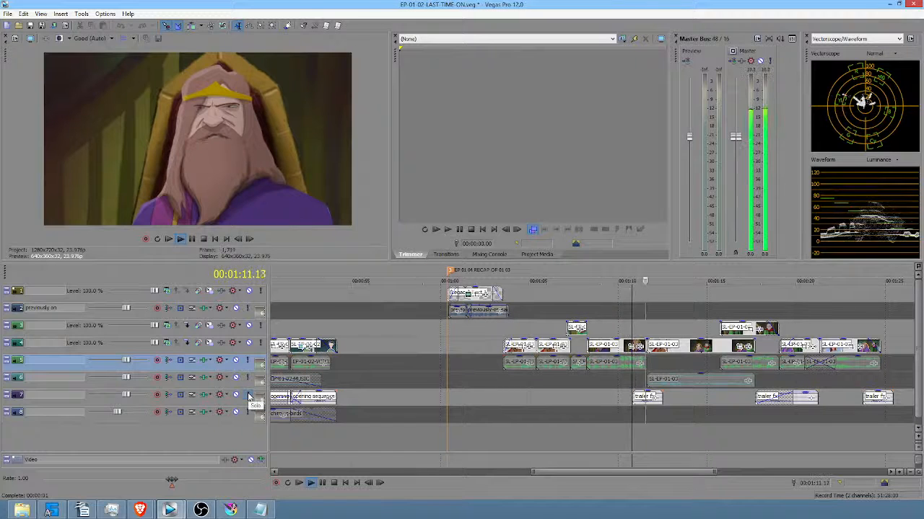
left_click(248, 395)
key("space")
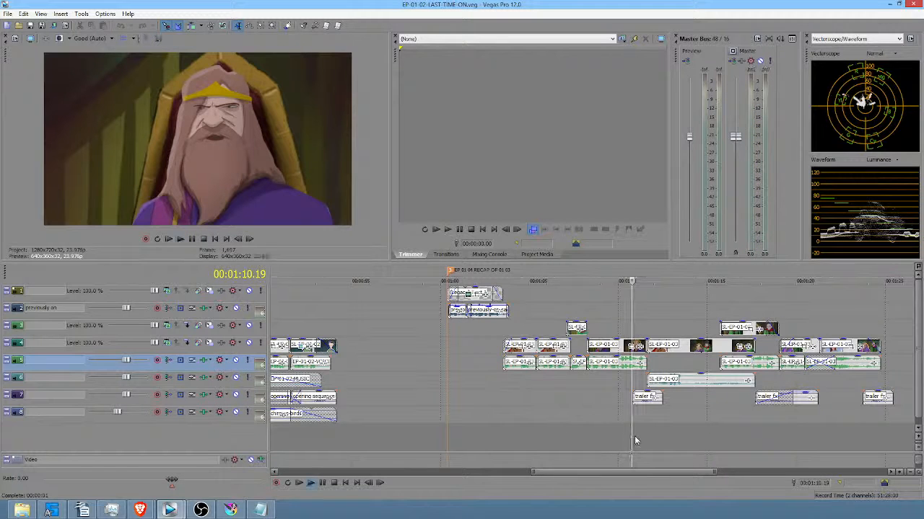
Play the recap with all tracks audible from 00:01:10.19, and again briefly from 00:01:17.07.
key("space")
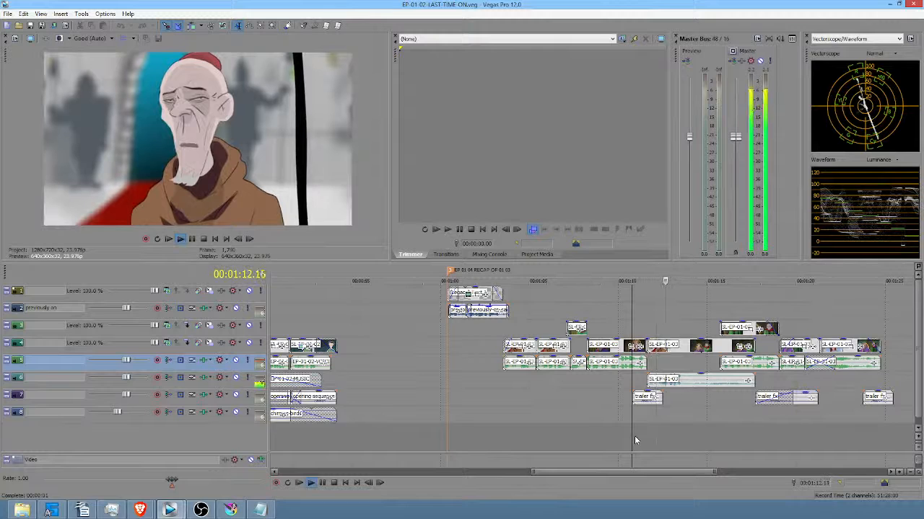
key("space")
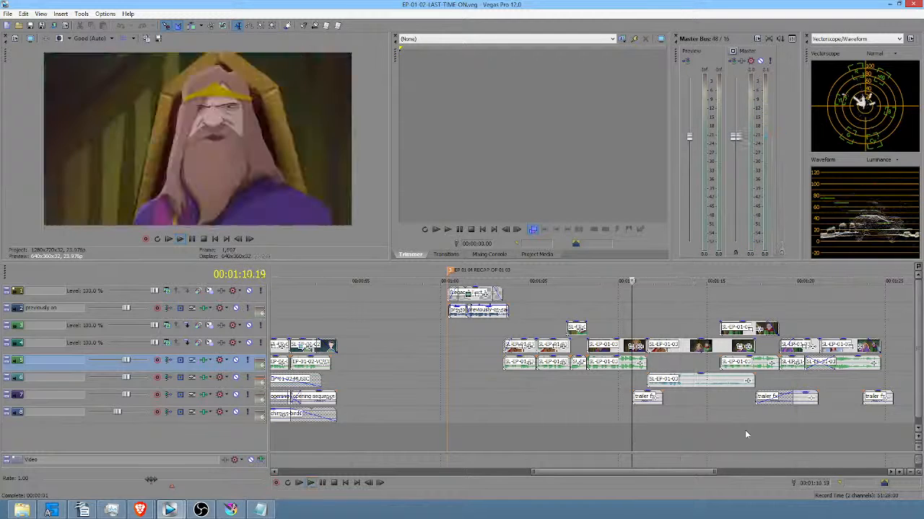
left_click(748, 428)
key("space")
key("space")
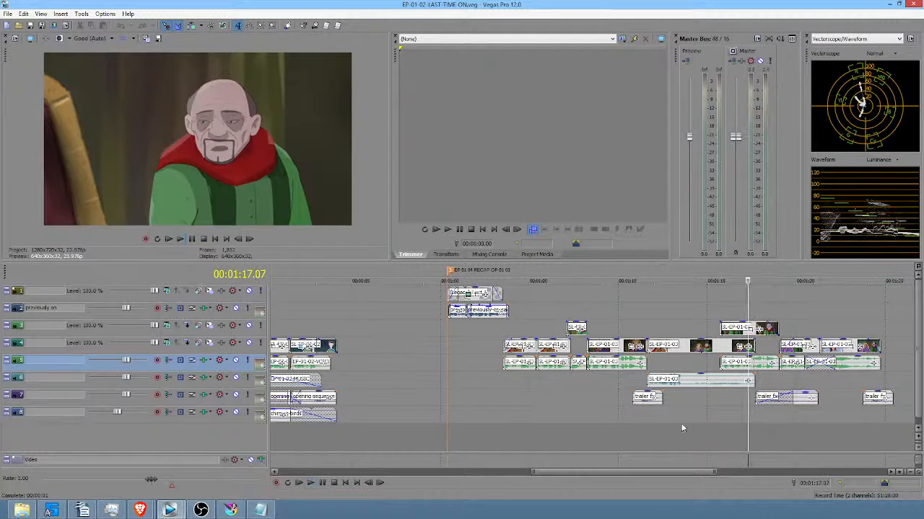
Solo track 6 and audition the EP-01-03 audio from 00:01:14.03, and stop playback.
left_click_drag(681, 429, 722, 424)
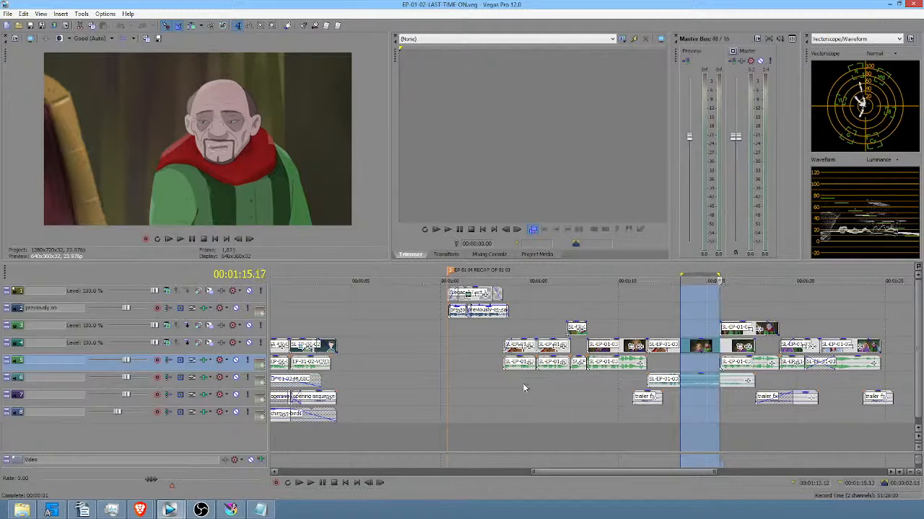
left_click(249, 379)
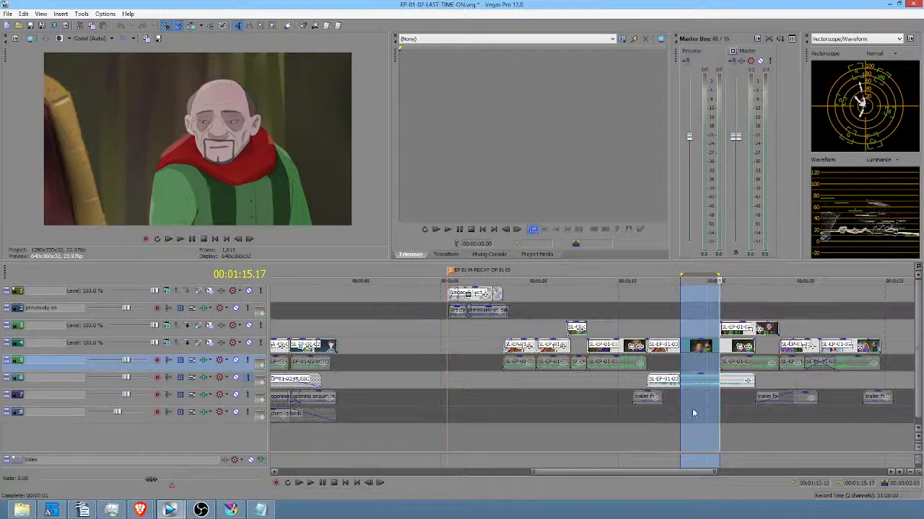
left_click(693, 413)
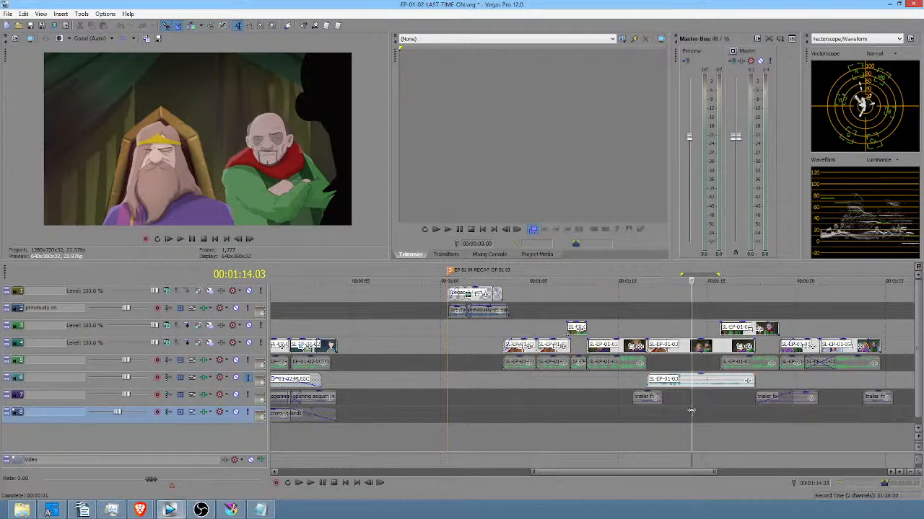
key("space")
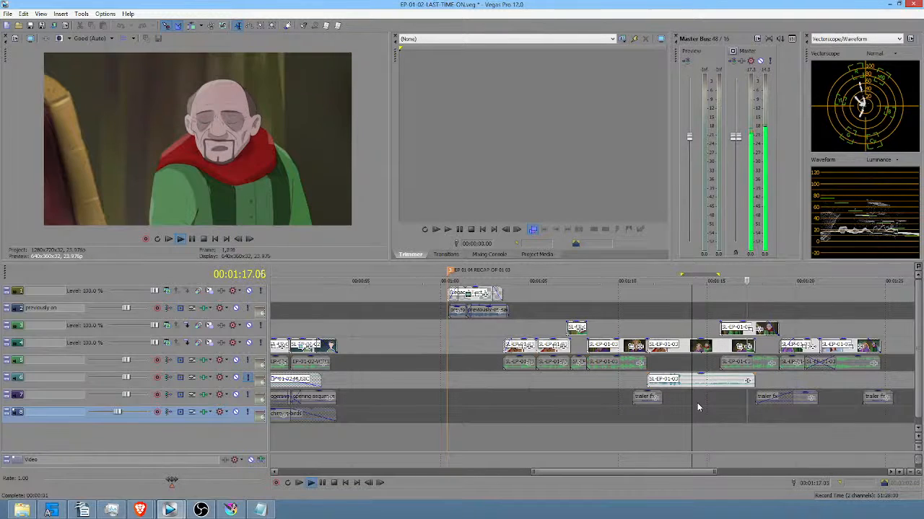
key("space")
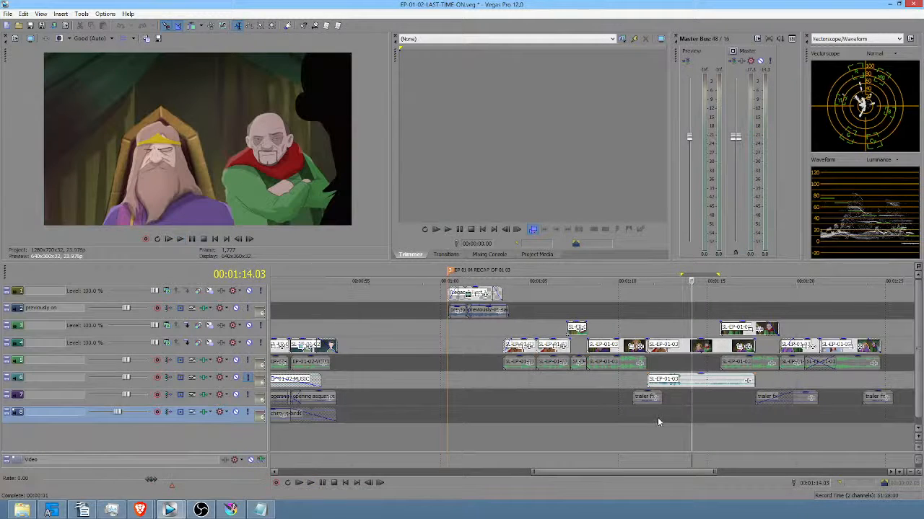
Replay soloed track 6 from 00:01:12.05, restore all tracks by unsoloing it, and save the project.
left_click(658, 419)
key("space")
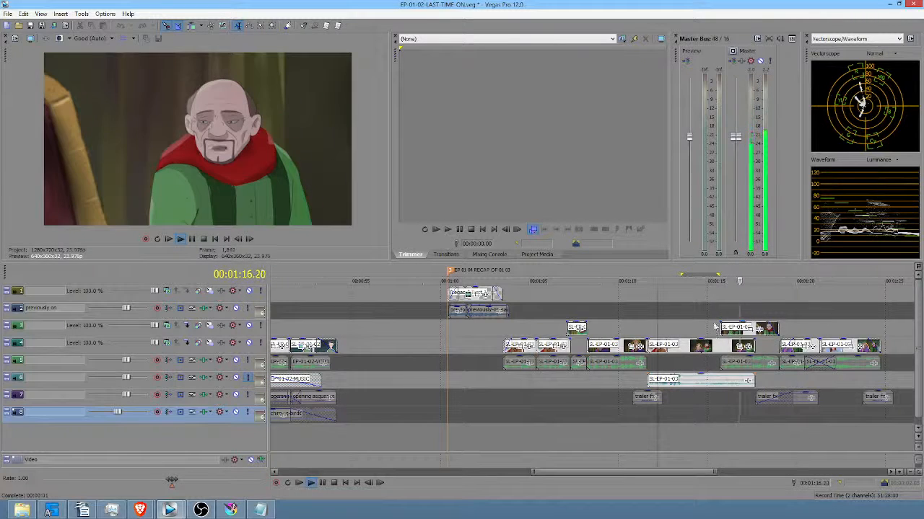
key("space")
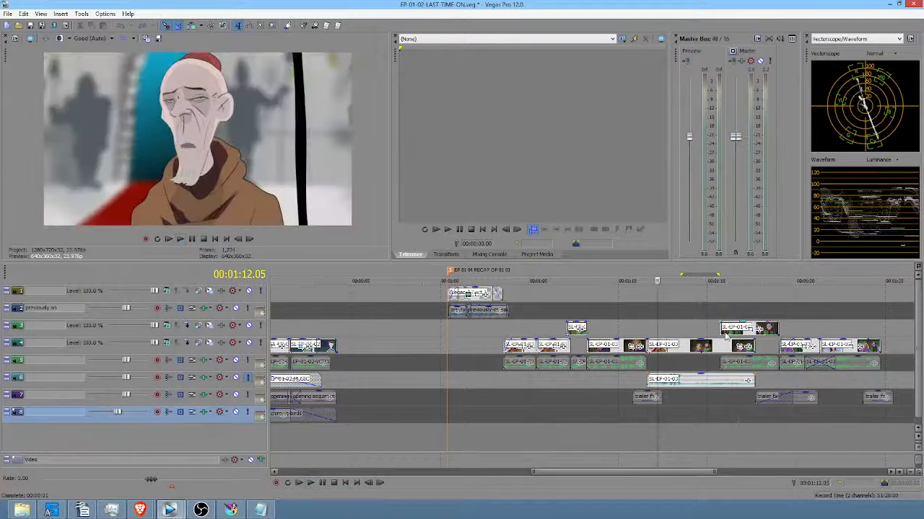
left_click(248, 378)
key("ctrl+s")
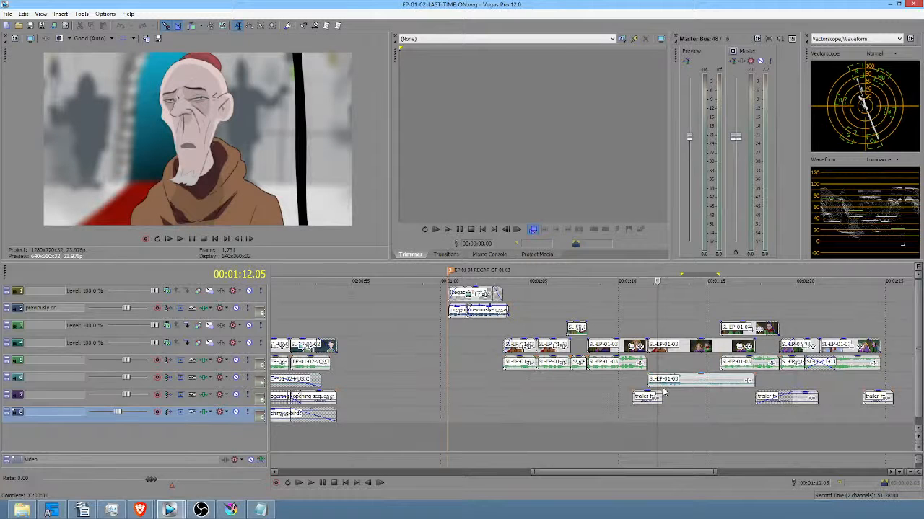
Play the recap with all tracks audible from the middle of track 6's EP-01-03 audio clip, and stop playback.
left_click(701, 368)
key("space")
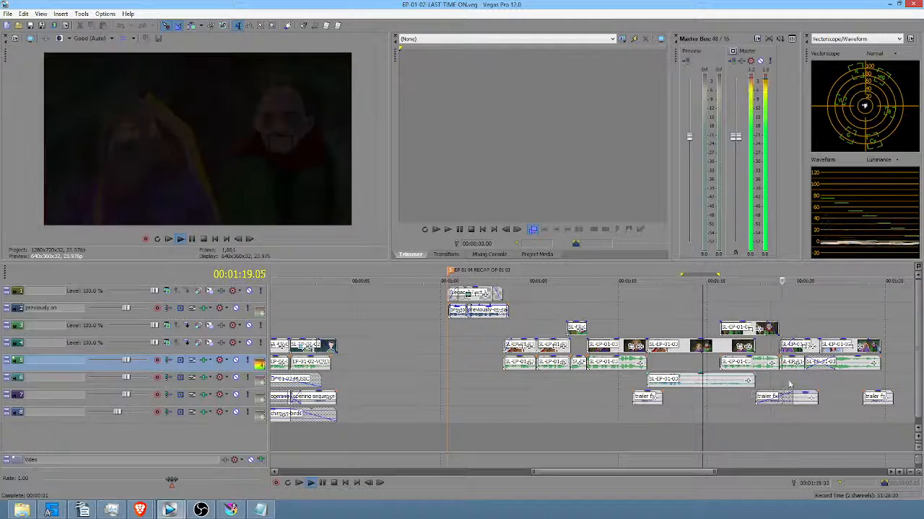
key("space")
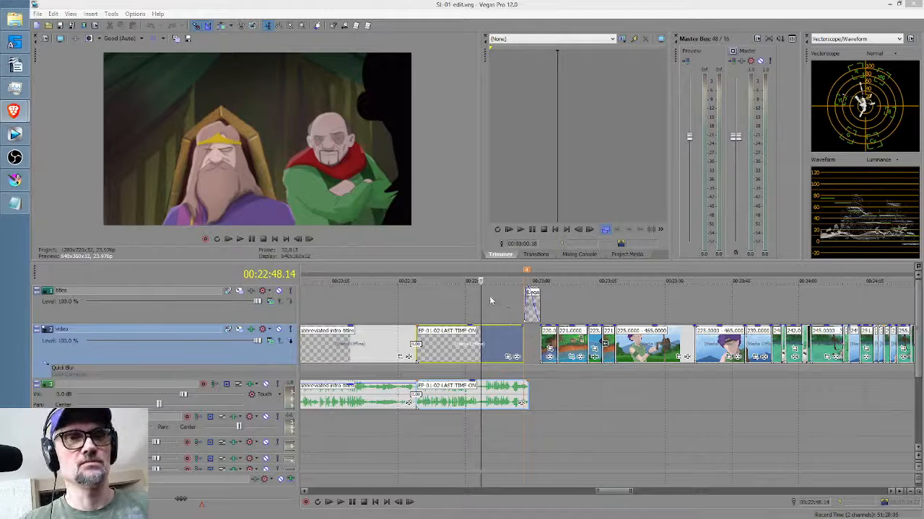
Set the cursor to 00:22:48.01 in SL-01-edit and examine all of episode 4, from the abbreviated intro titles to the closing NEXT clip.
left_click(449, 300)
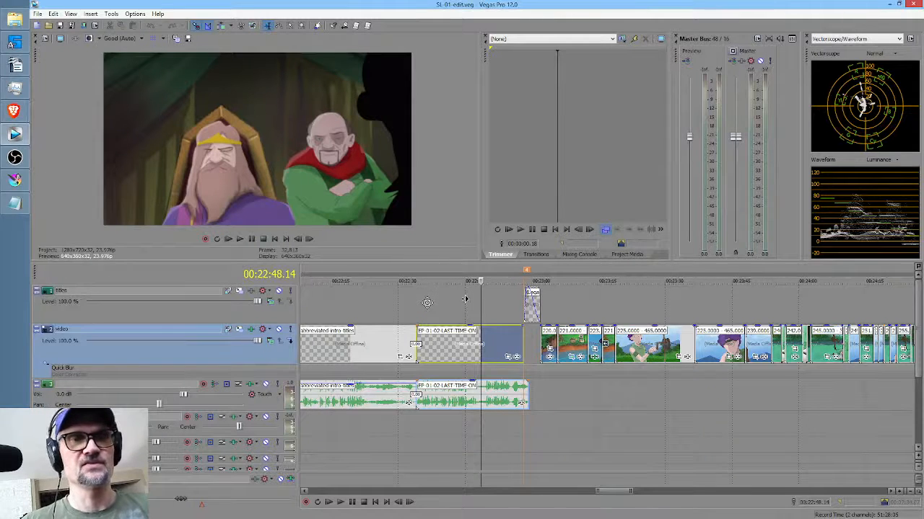
scroll(464, 296, "right", 1)
left_click(464, 295)
scroll(459, 303, "down", 4)
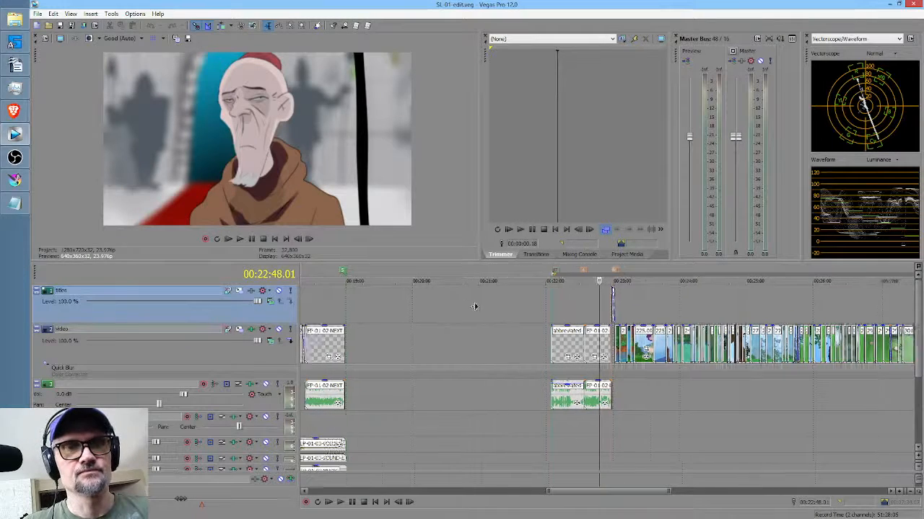
scroll(477, 306, "right", 1)
scroll(477, 309, "right", 15)
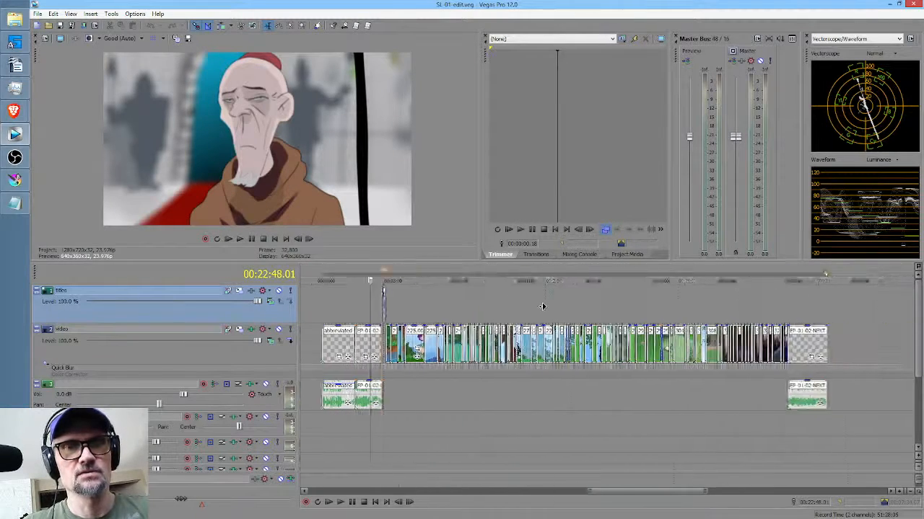
left_click(531, 311)
scroll(531, 312, "down", 3)
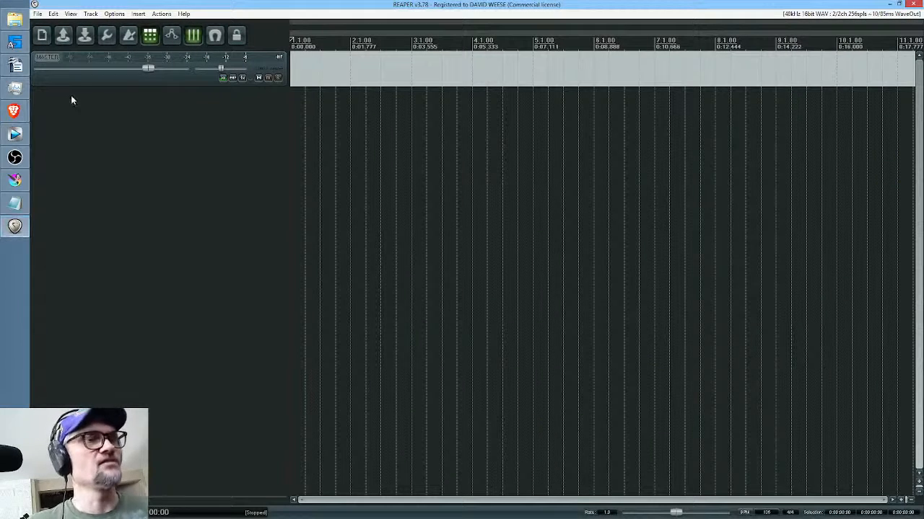
Open the recent REAPER project EP-01-04-Monkey.RPP from the score-to-picture folder.
left_click(38, 14)
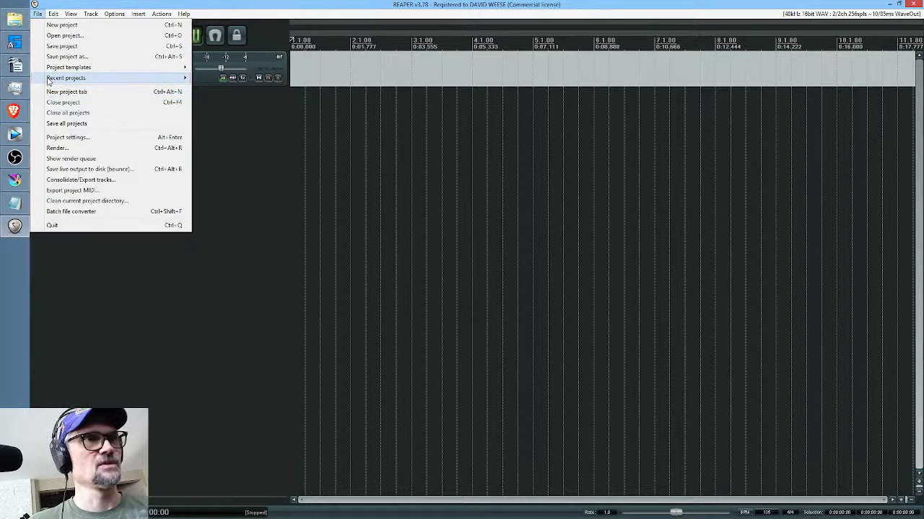
mouse_move(48, 82)
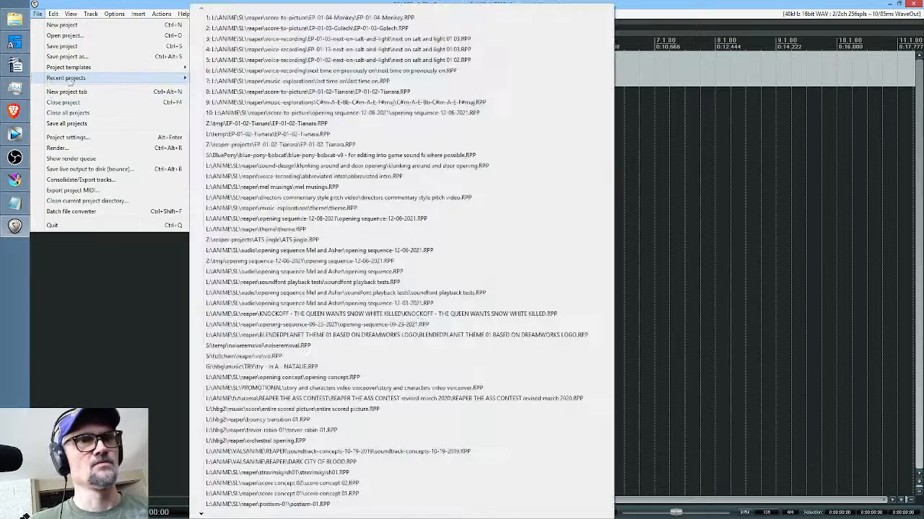
left_click(401, 19)
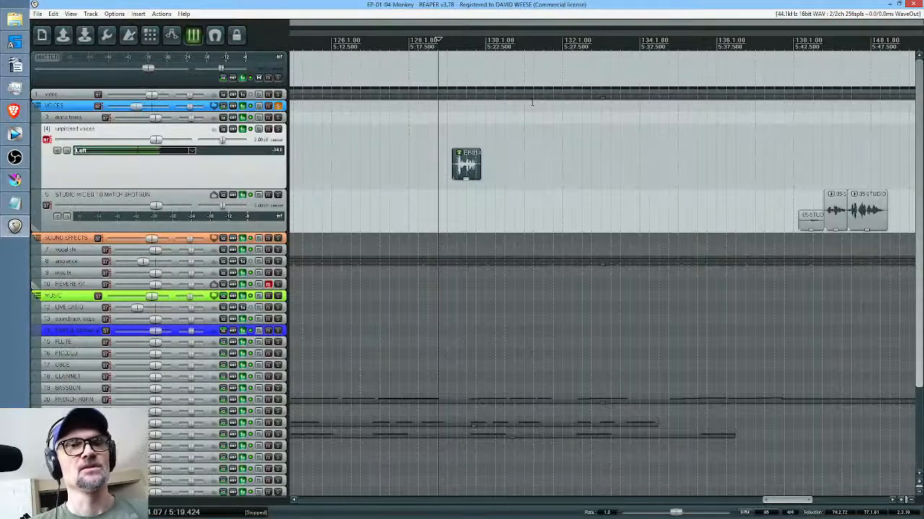
Unsolo the VOICES folder track and play the full mix from 3:58.526, and stop playback.
left_click(277, 107)
scroll(552, 168, "down", 5)
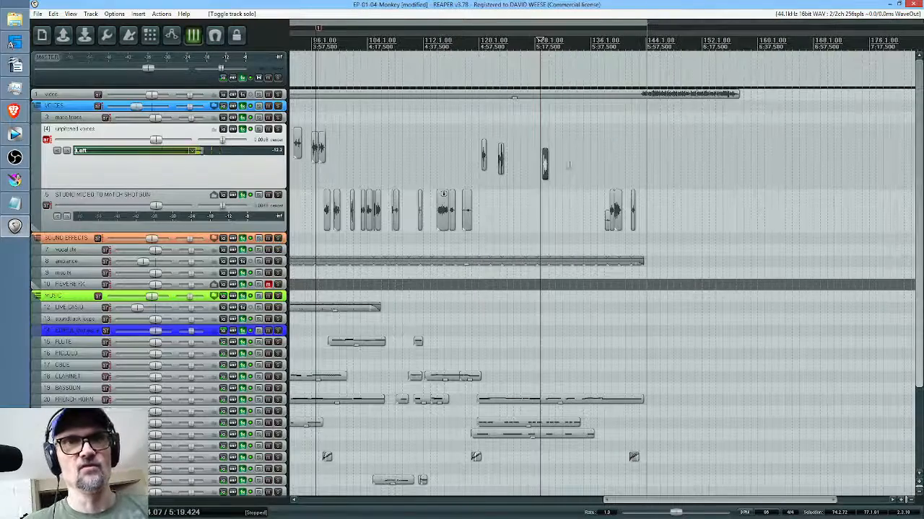
left_click(315, 199)
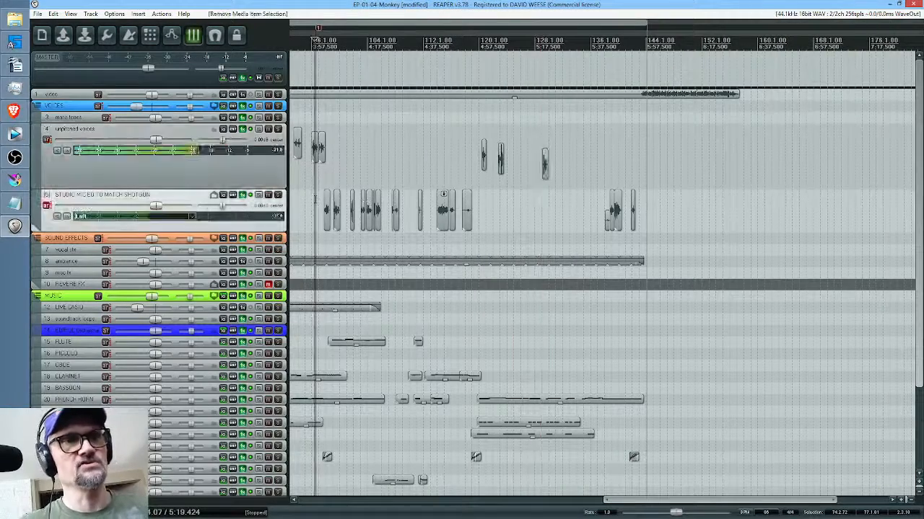
scroll(315, 199, "up", 5)
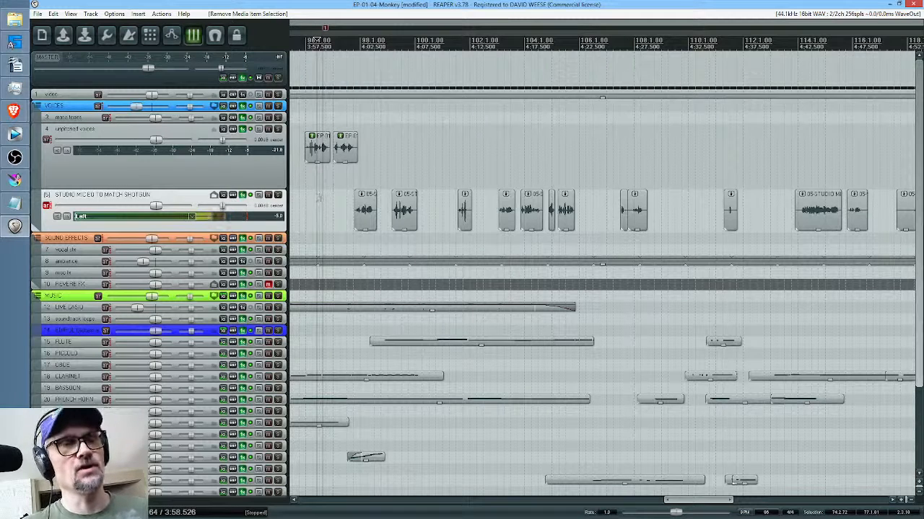
key("space")
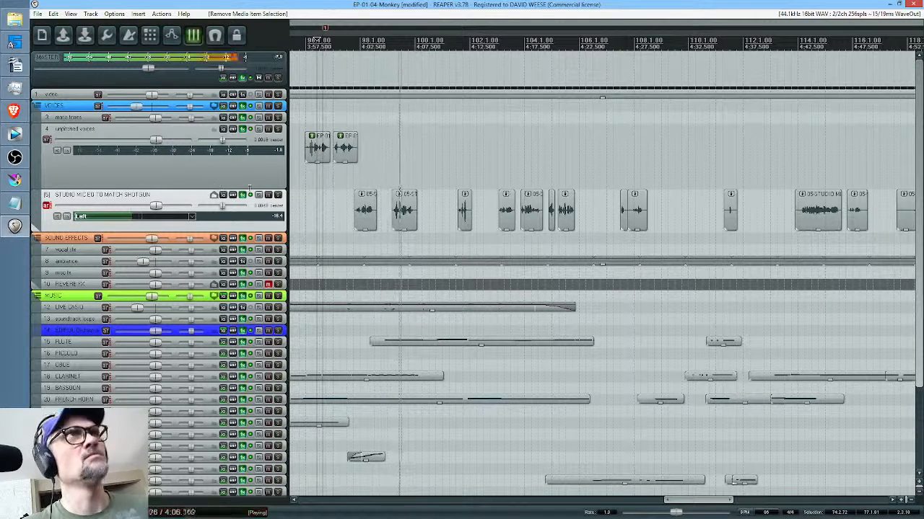
key("space")
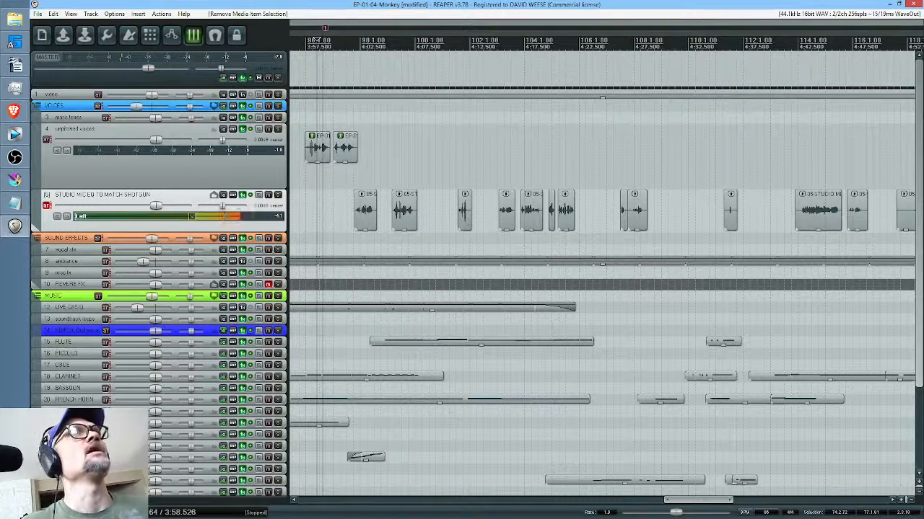
Bring the Video Window over the arrangement, shrink it to a small preview and place it just below the timeline ruler.
left_click_drag(82, 0, 554, 65)
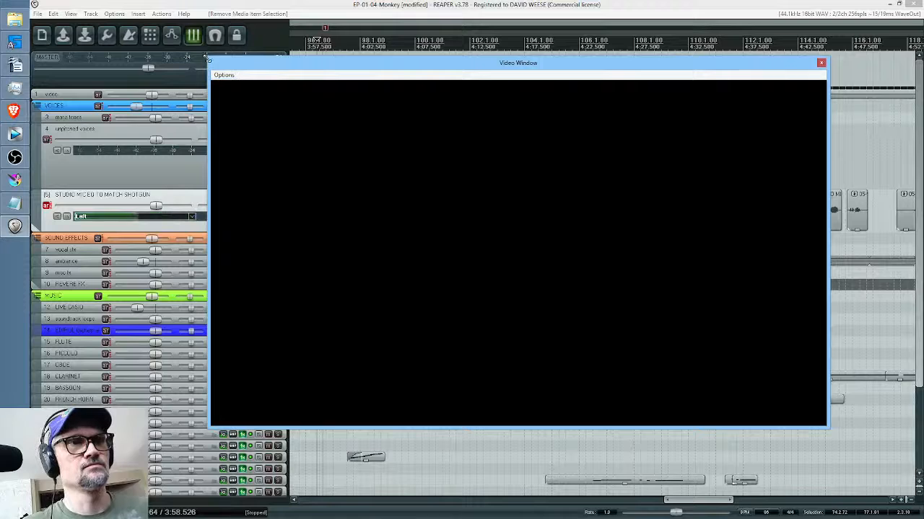
left_click_drag(207, 59, 605, 266)
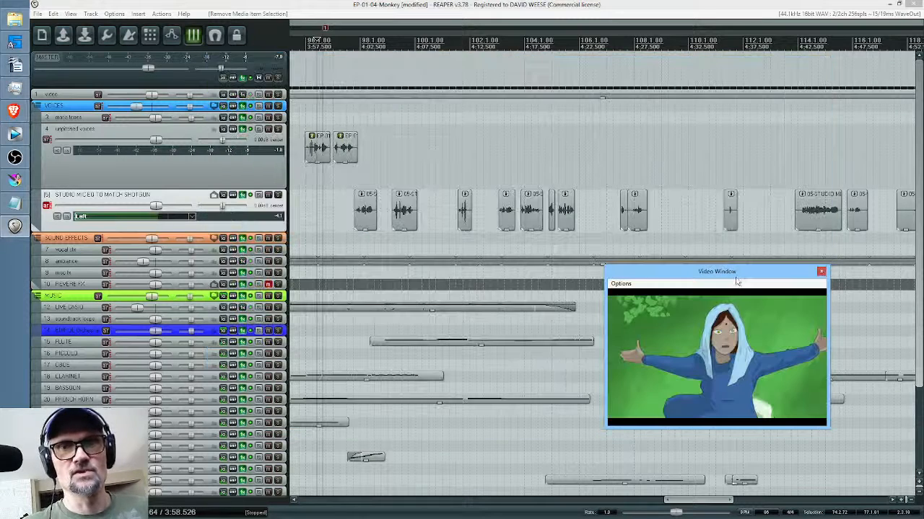
left_click_drag(736, 281, 783, 77)
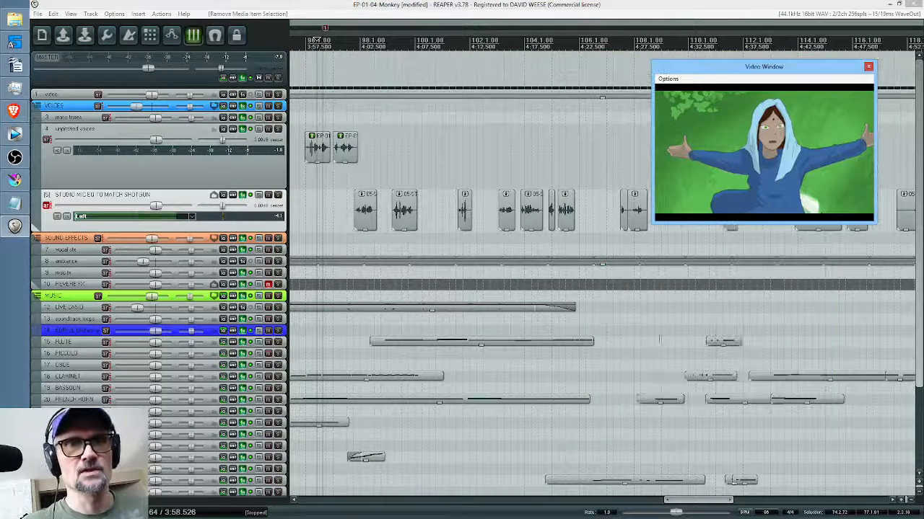
Shrink the track heights and examine the voice, sound effects and music items across the whole episode.
scroll(602, 275, "right", 1)
scroll(602, 274, "down", 4)
scroll(215, 191, "down", 4)
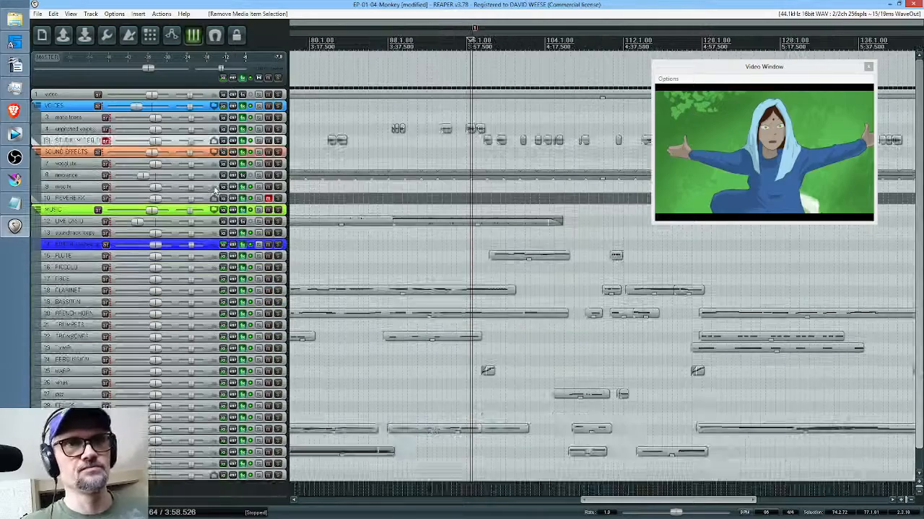
scroll(431, 199, "down", 6)
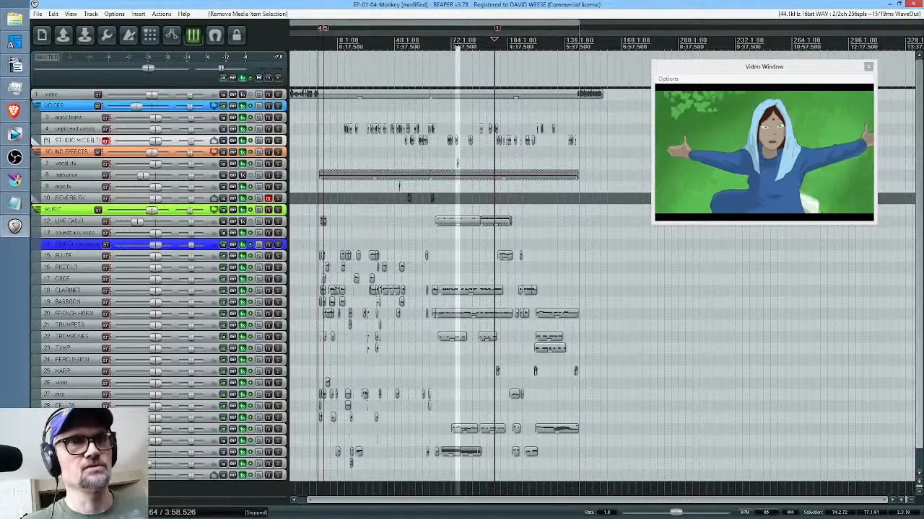
left_click_drag(360, 158, 454, 162)
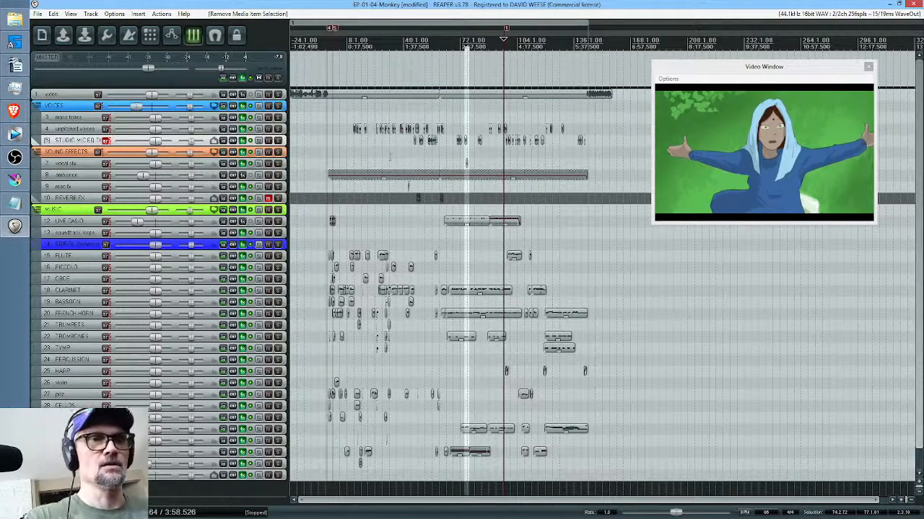
left_click_drag(392, 155, 502, 192)
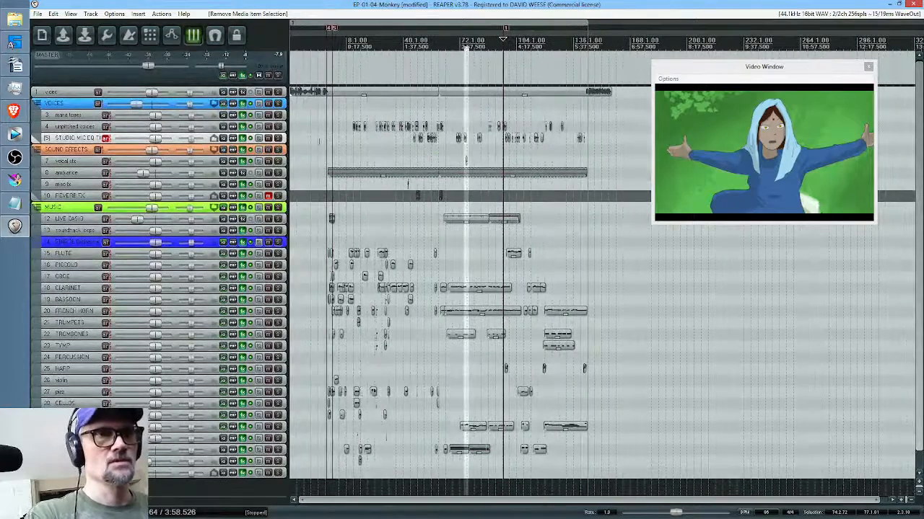
Play the video lead-in from -0:20.886, before the ambience begins, watching the picture in the Video Window, and stop playback.
left_click(319, 142)
key("space")
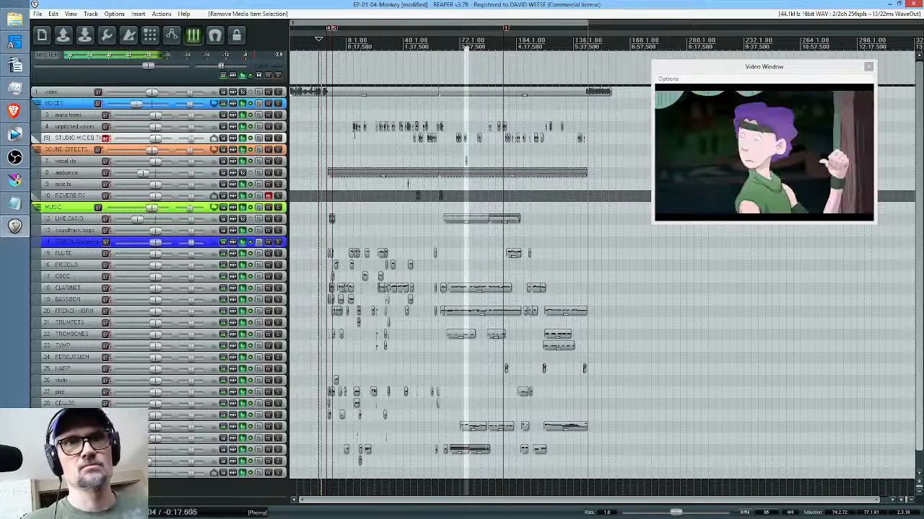
scroll(326, 134, "up", 2)
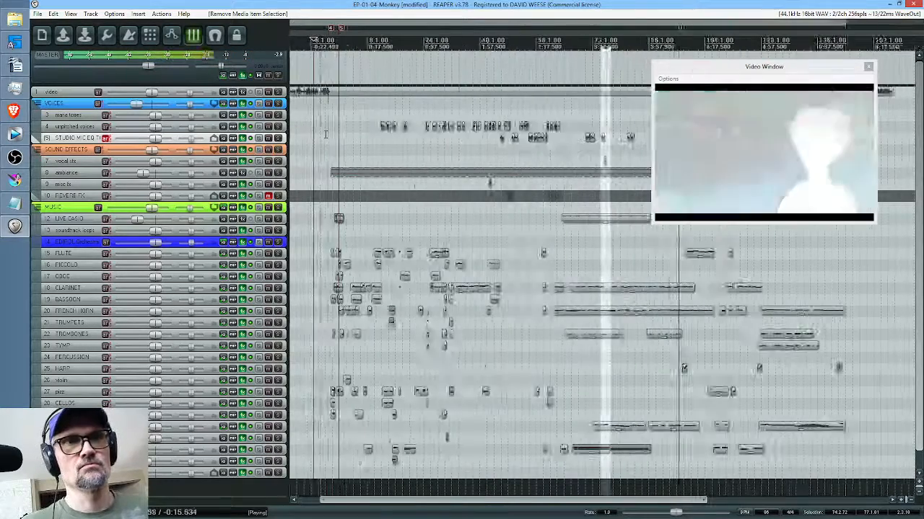
scroll(325, 134, "up", 1)
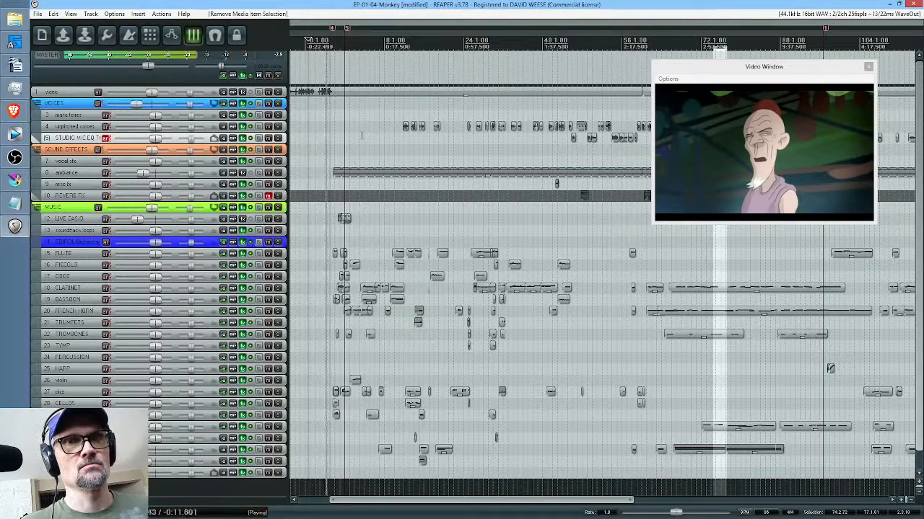
key("space")
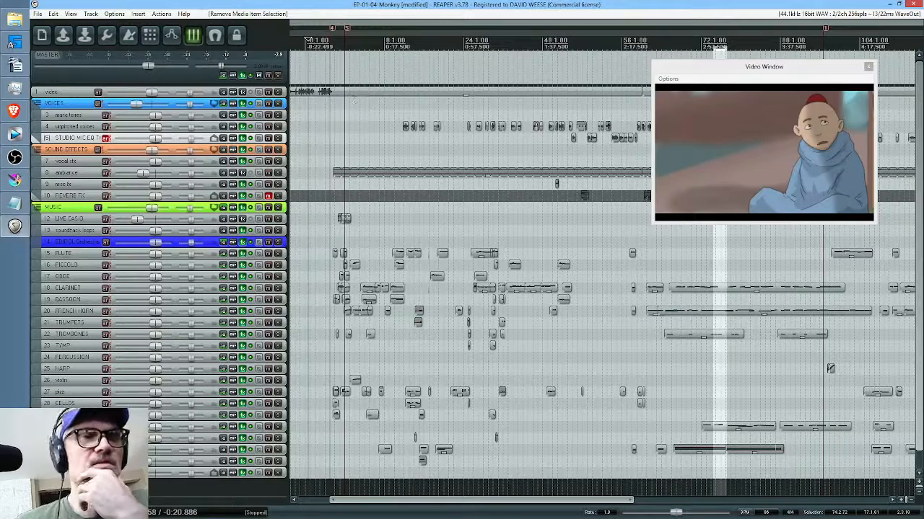
Inspect the two long items on the video track by selecting the first at 0:09.049 and the second at 3:29.273.
left_click(368, 92)
scroll(371, 92, "down", 5)
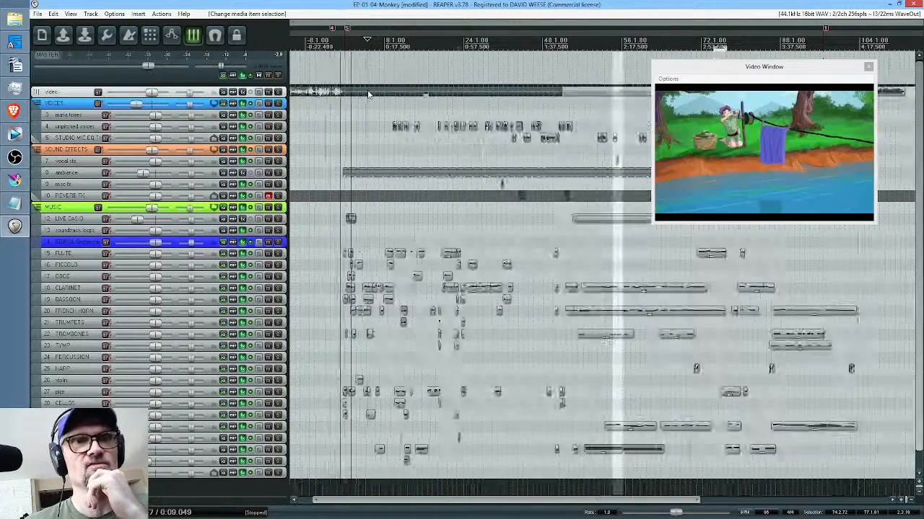
left_click(388, 94)
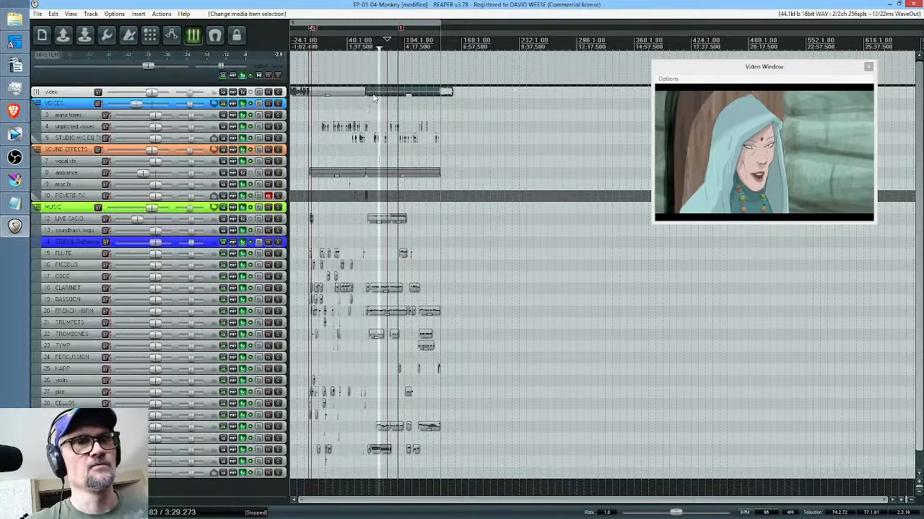
Compare the two long video items by selecting them alternately and viewing the picture at 1:56.623, 3:45.386 and 1:31.110.
left_click(354, 92)
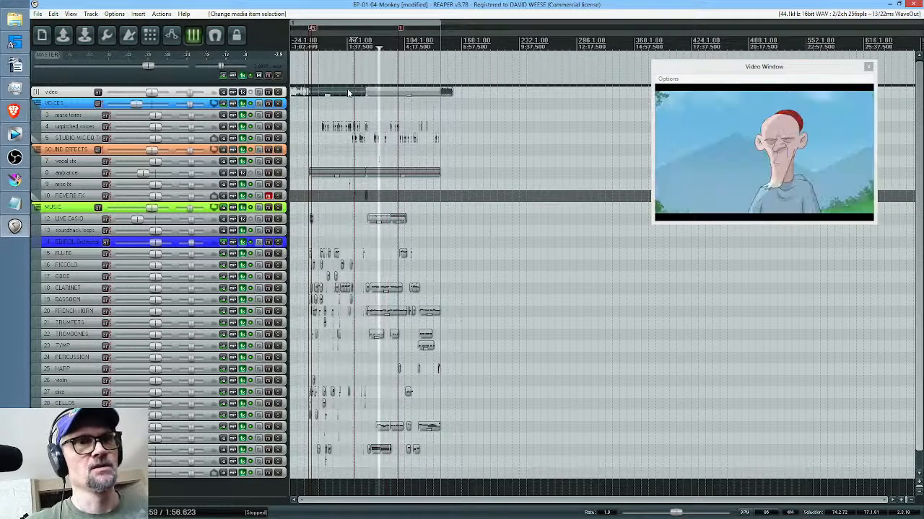
left_click(393, 92)
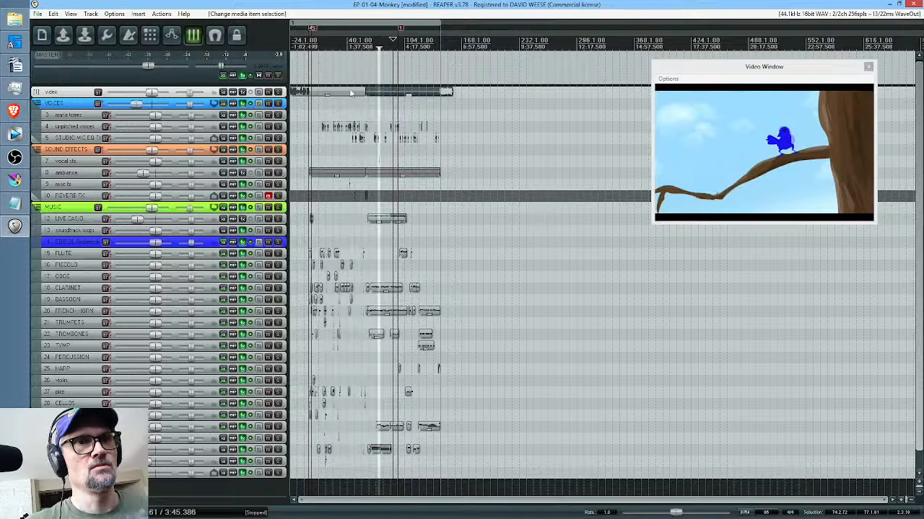
left_click(346, 92)
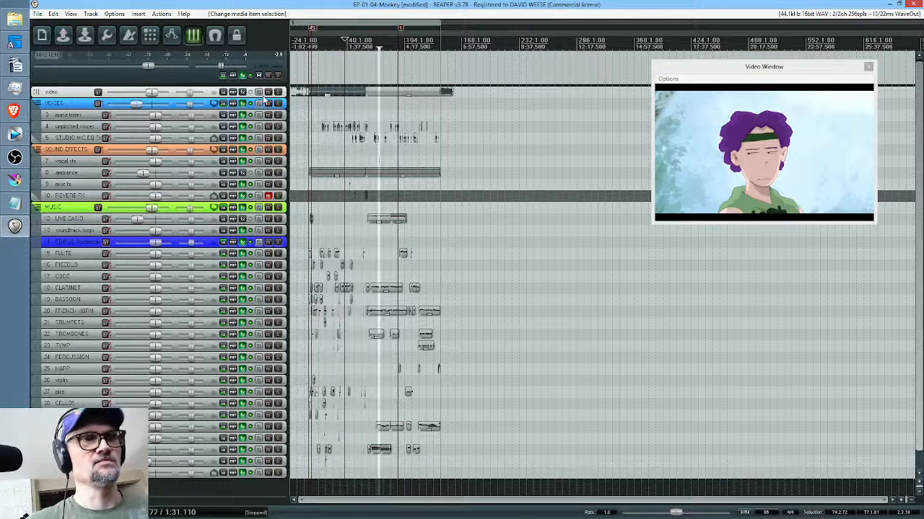
Enlarge the video track's height, return the edit cursor to the project start at -1:02.500 and clear the item selection.
left_click_drag(267, 98, 269, 193)
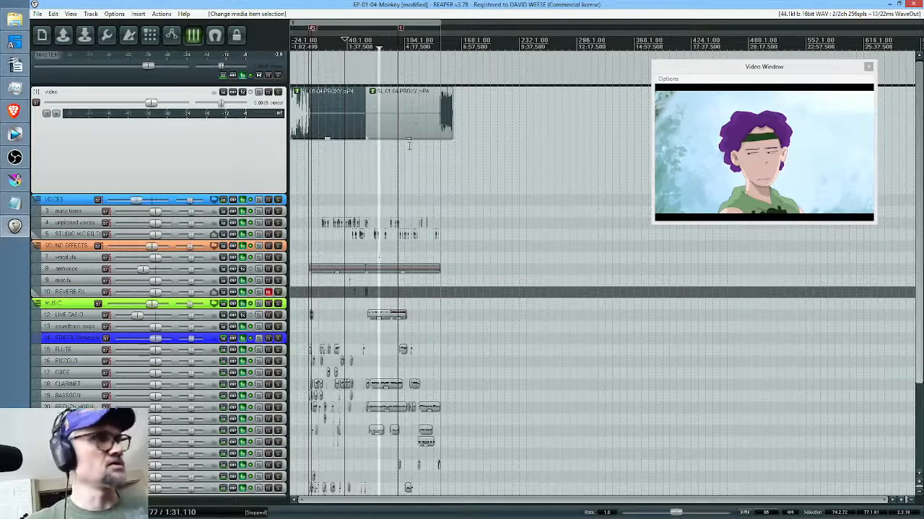
key("Home")
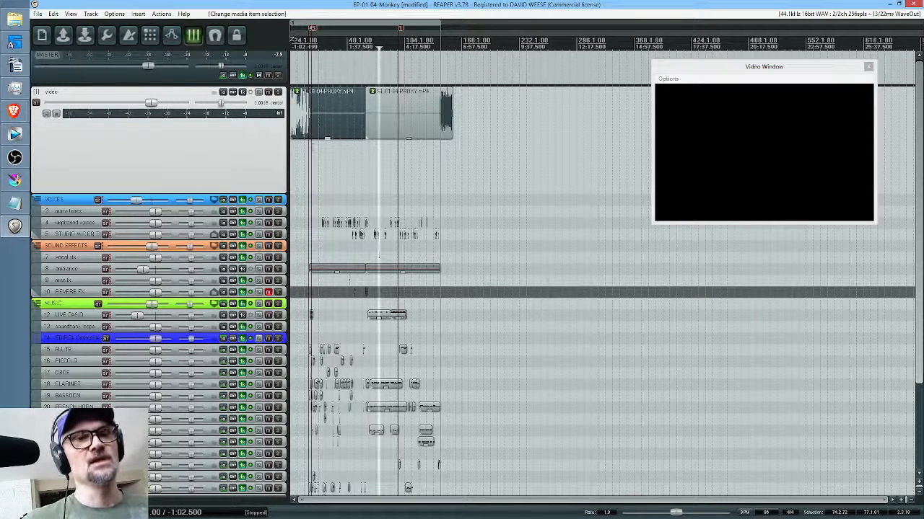
left_click(301, 156)
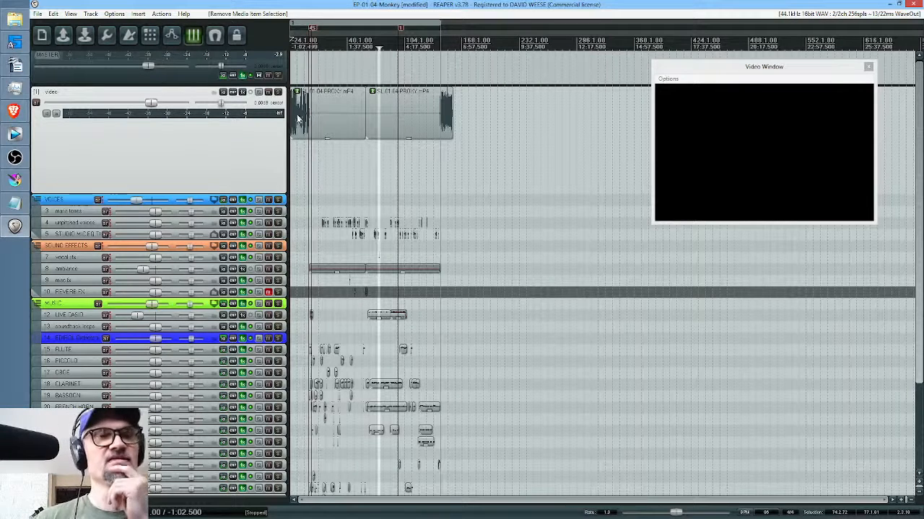
Inspect both SL-01-04-PROXY.mP4 items by previewing the first at 0:02.489, the second at 4:27.832 and 4:08.856, and the first at 0:40.110.
left_click(314, 107)
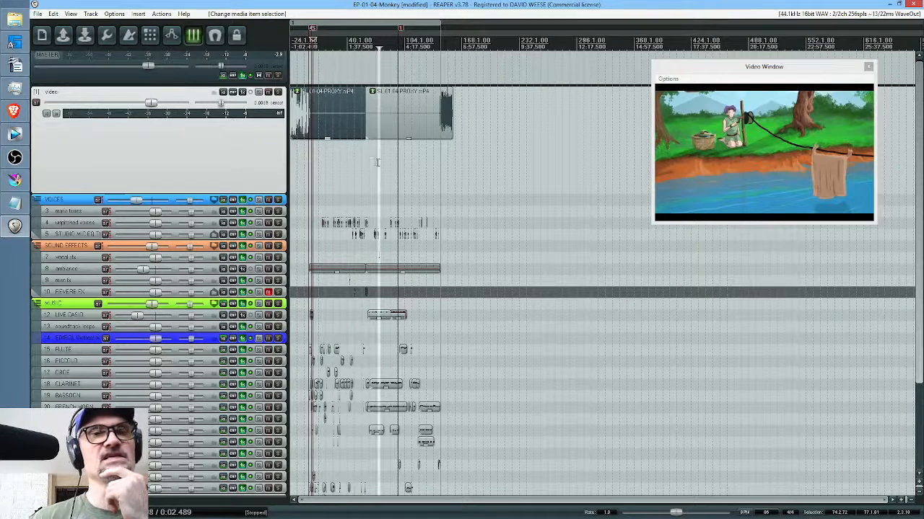
scroll(373, 160, "up", 2)
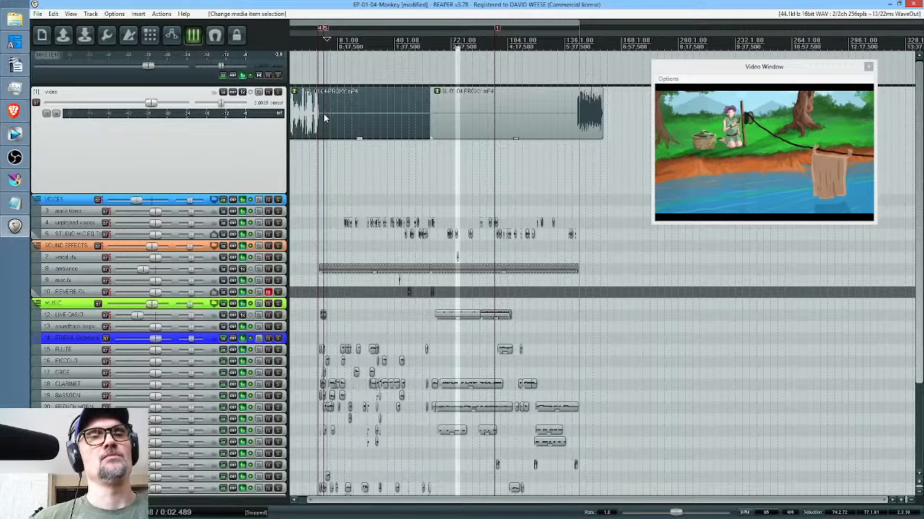
left_click(376, 99)
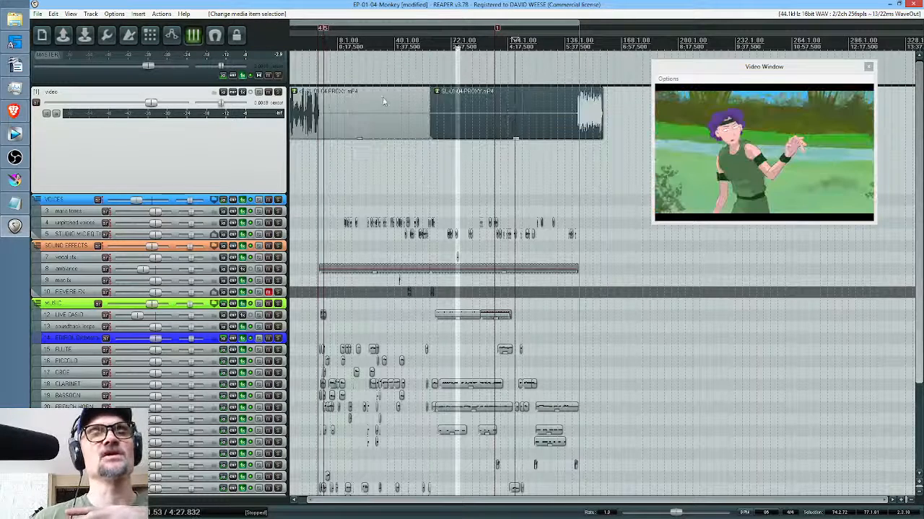
left_click(503, 103)
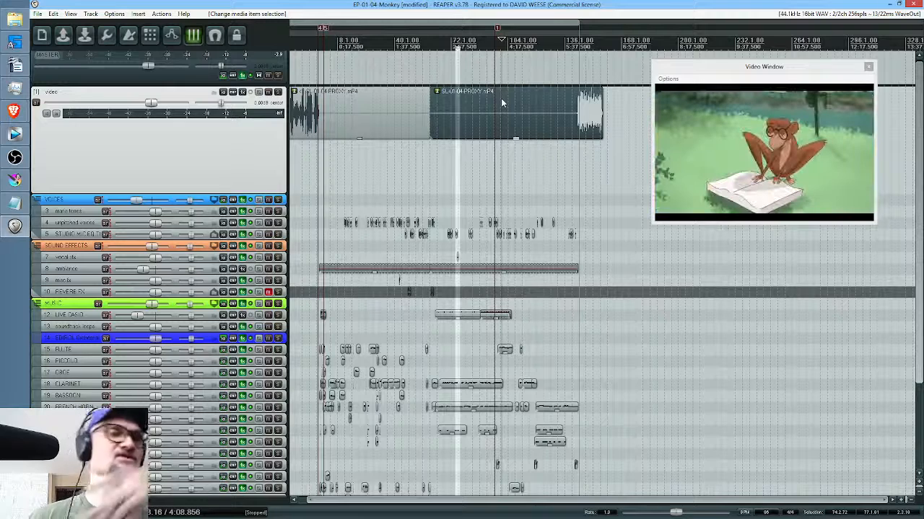
left_click(353, 102)
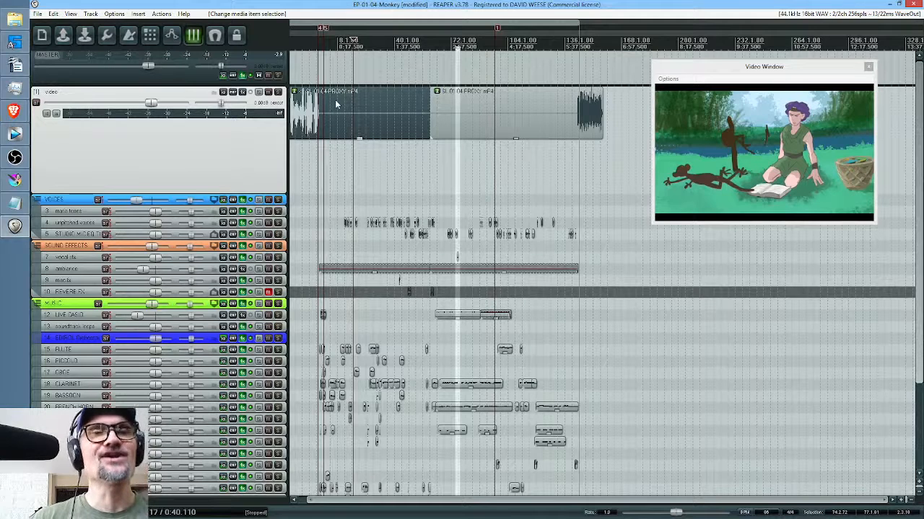
left_click_drag(335, 104, 335, 106)
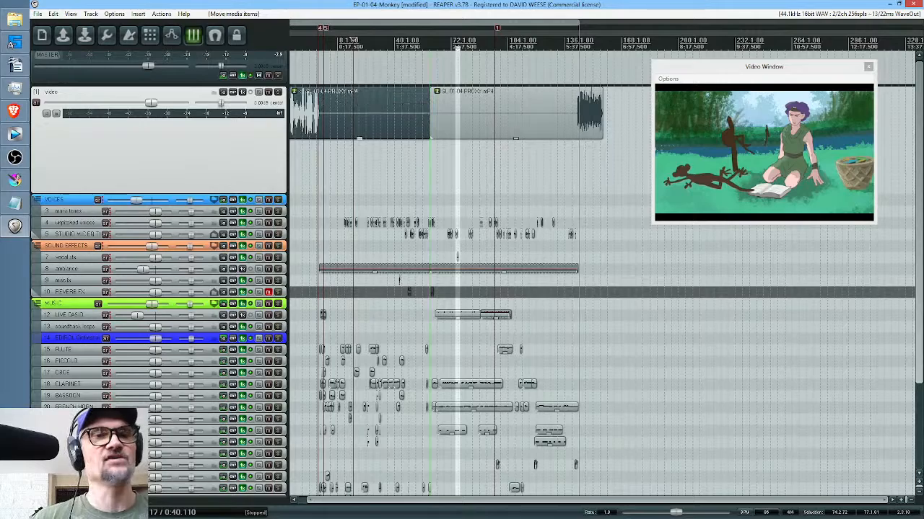
left_click_drag(400, 174, 409, 177)
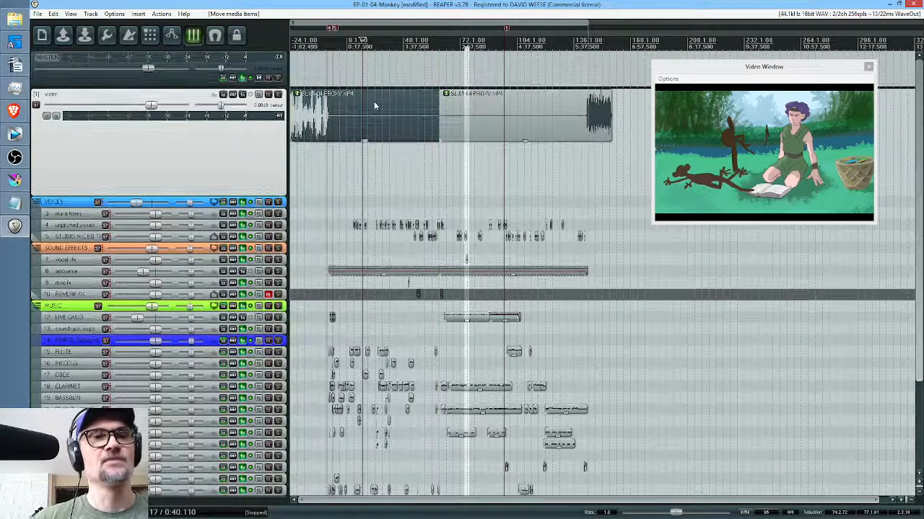
mouse_move(374, 102)
left_mouse_down()
mouse_move(387, 108)
mouse_move(362, 100)
left_mouse_up()
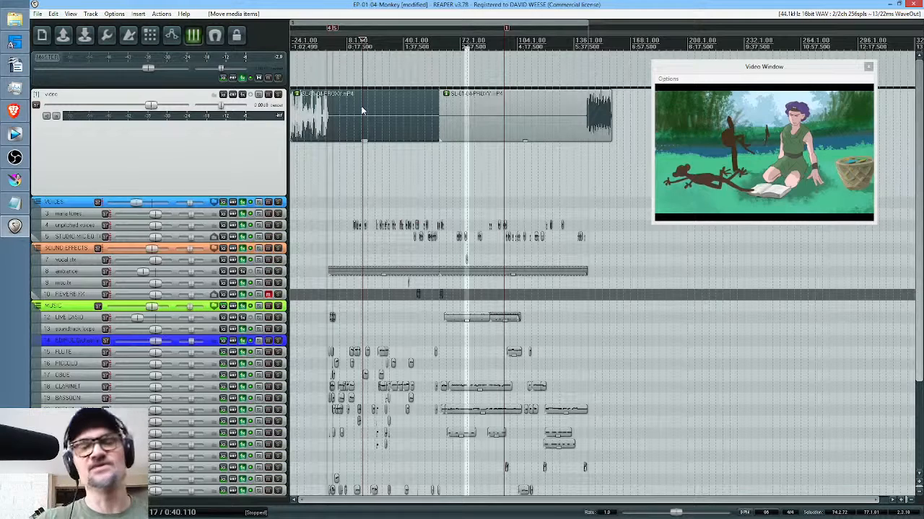
Select the second video item at 3:02.437 and examine the join between the two video items.
left_click(466, 108)
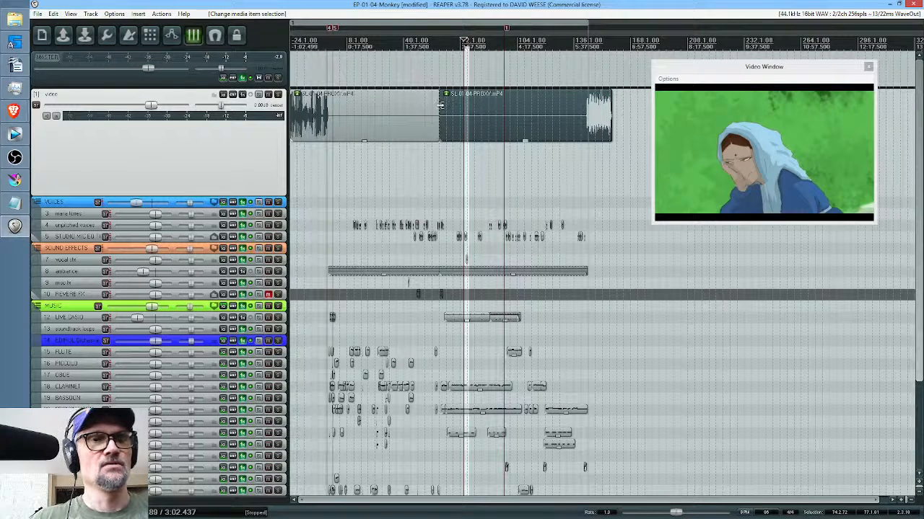
scroll(441, 105, "up", 3)
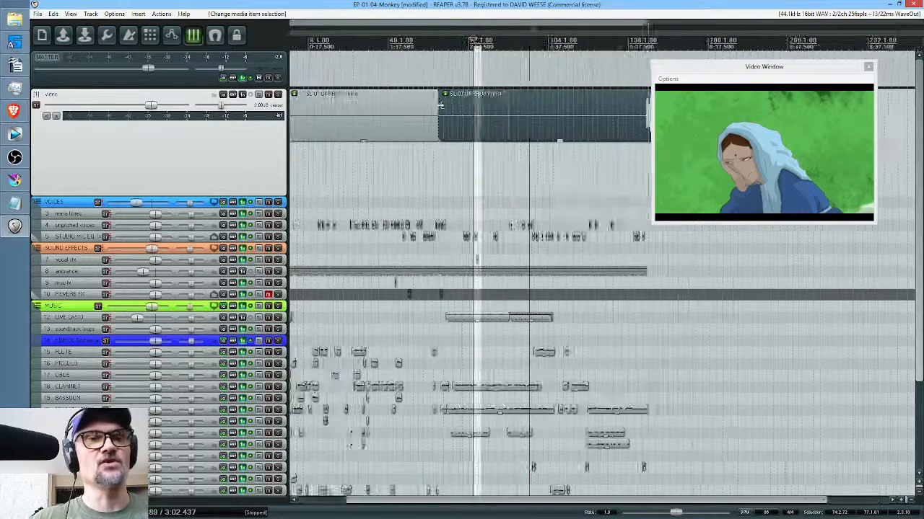
scroll(441, 108, "down", 3)
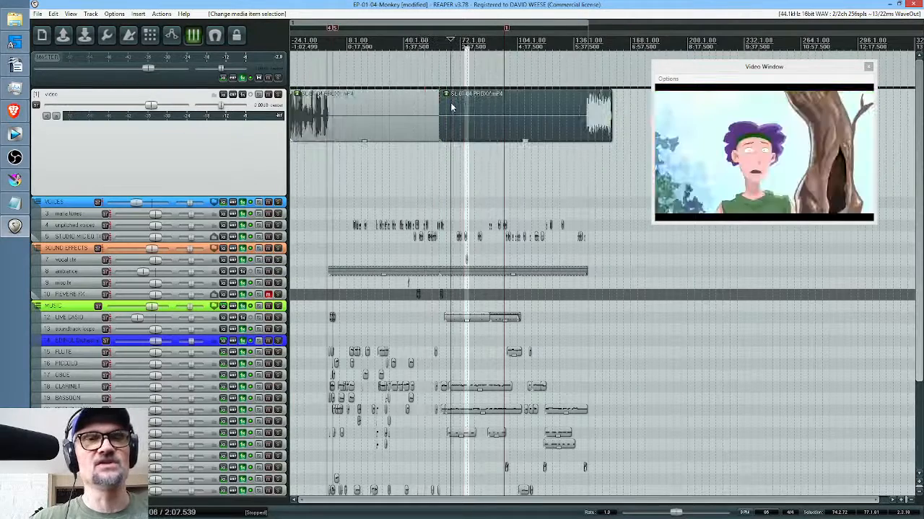
Delete both SL-01-04-PROXY.mP4 items from the video track and view the emptied track.
key("Delete")
left_click(437, 109)
key("Delete")
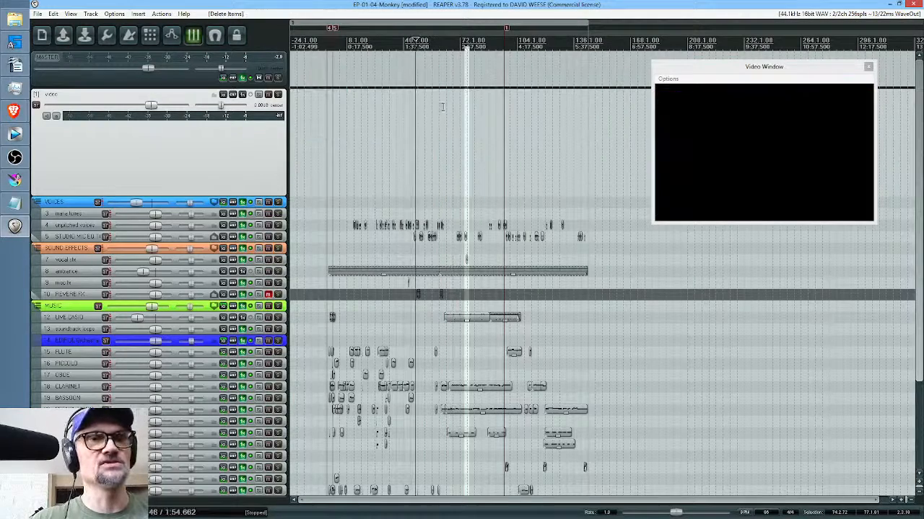
left_click(401, 116)
scroll(398, 117, "down", 2)
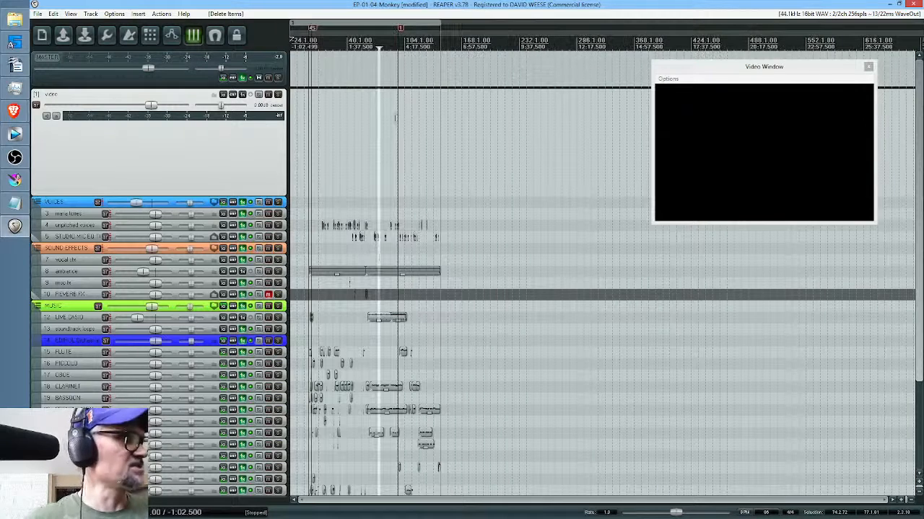
Undo the deletion of the two video items.
key("ctrl+z")
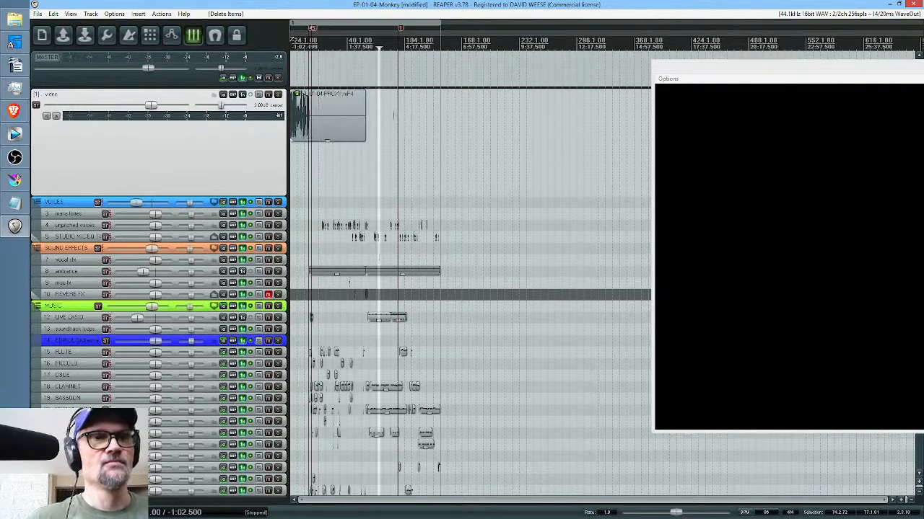
left_click(338, 103)
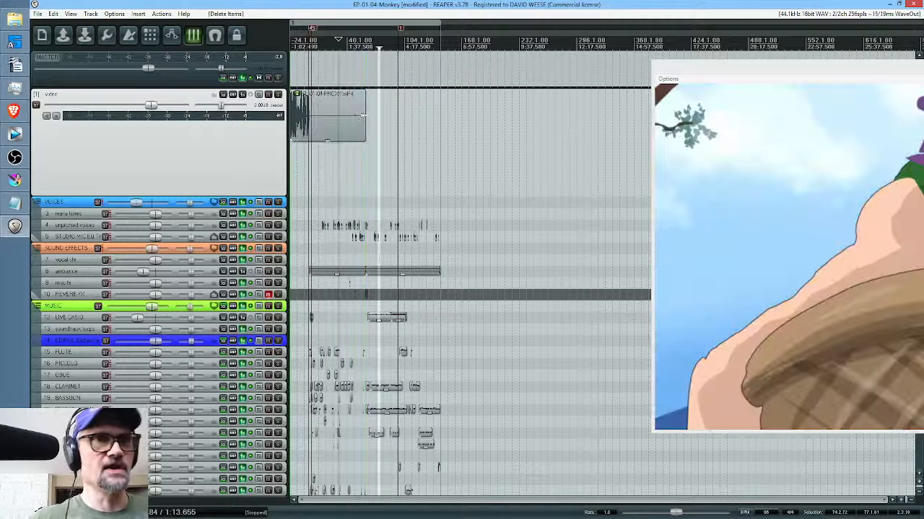
key("ctrl+d")
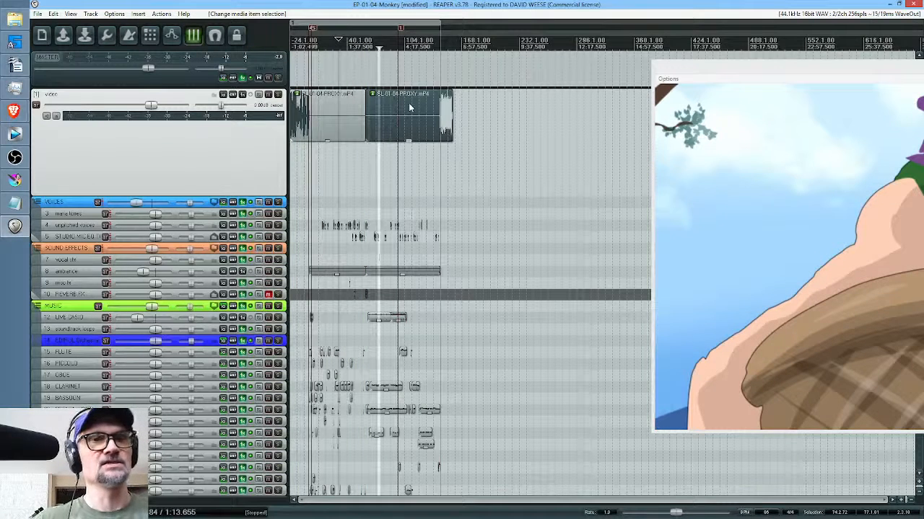
Preview the second video item at 4:31.039 and the lead-in at -0:25.708 and -0:34.312, leaving no item selected.
left_click(408, 107)
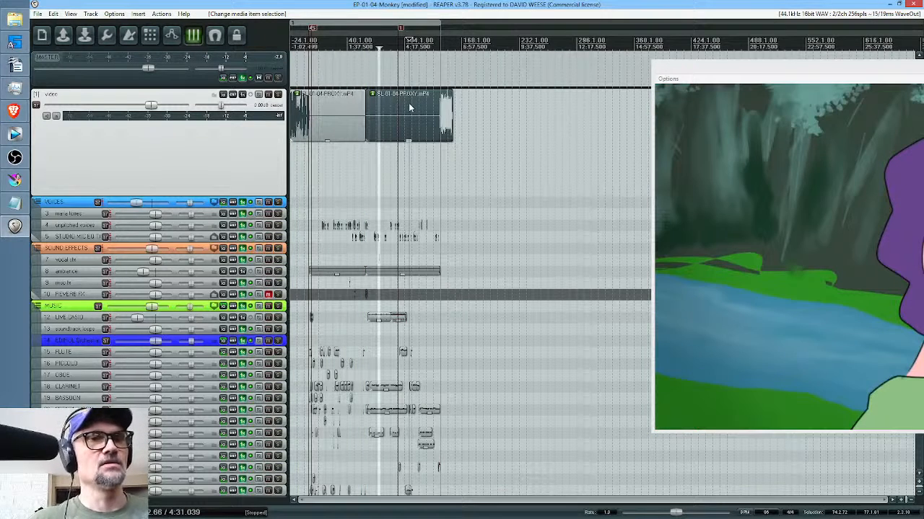
left_click(304, 149)
scroll(304, 149, "up", 5)
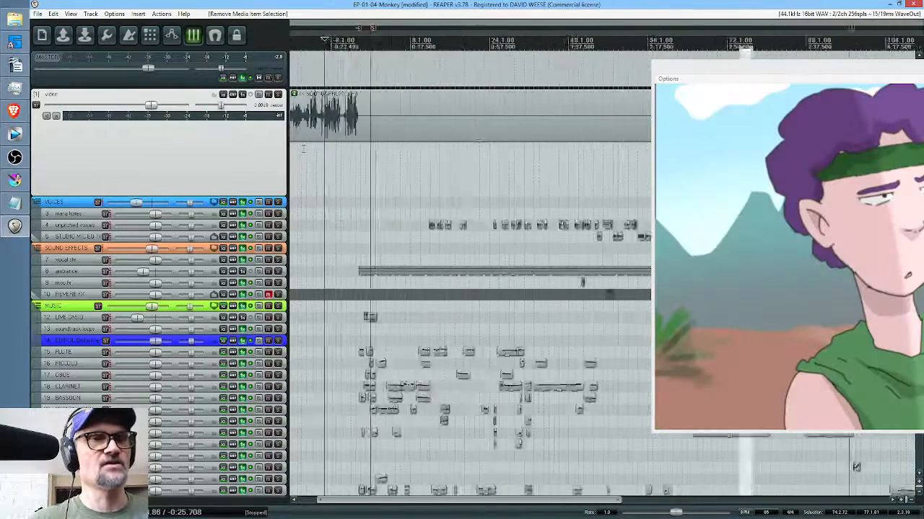
left_click(329, 153)
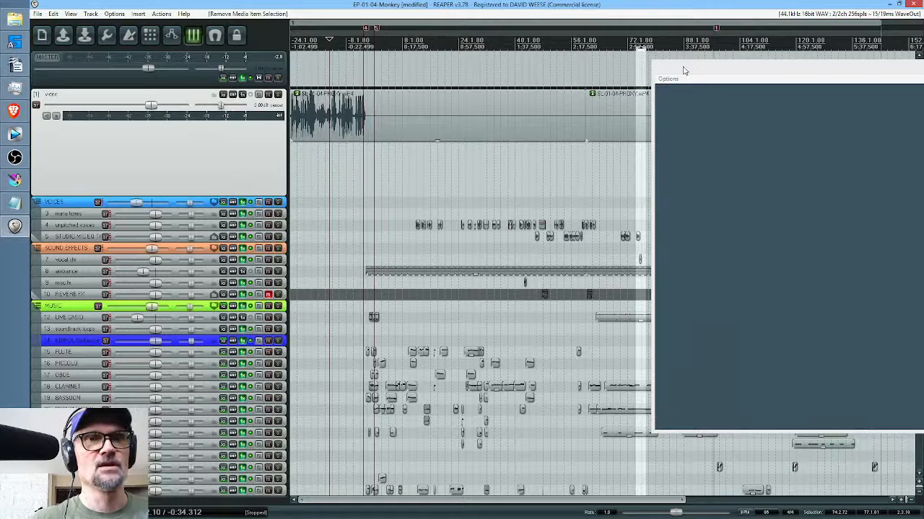
Shrink the Video Window to a small preview and place it over the arrangement just below the end of the second video item.
left_click_drag(683, 70, 291, 76)
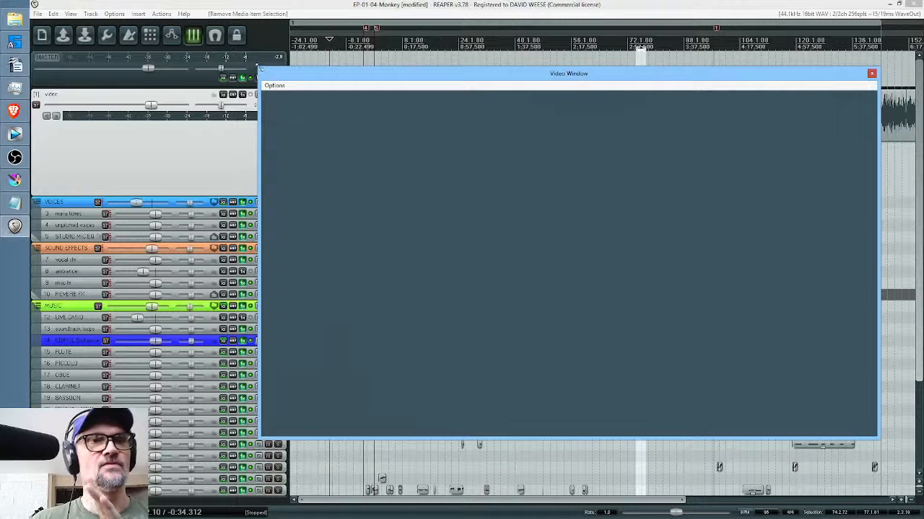
left_click_drag(261, 71, 682, 292)
left_click_drag(777, 296, 786, 130)
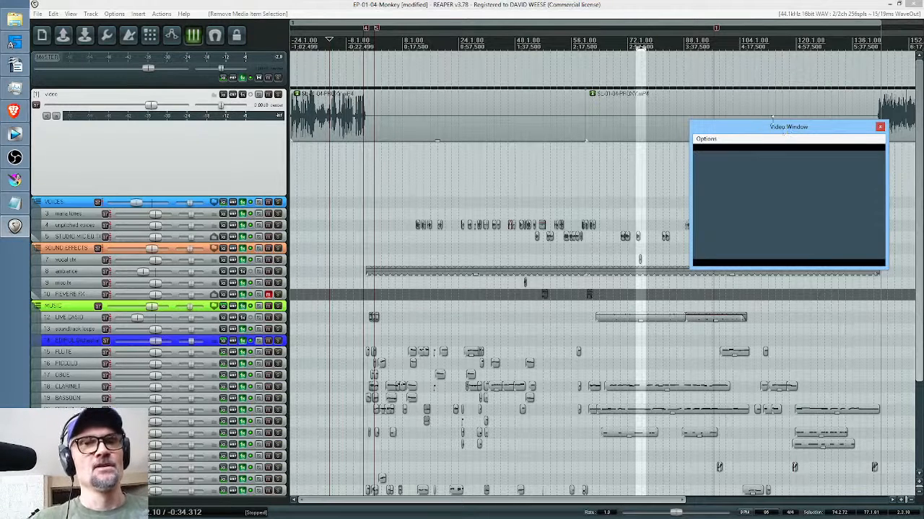
Open the first video item's properties, view the replacement source file selection and close both dialogs without replacing the file.
double_click(536, 102)
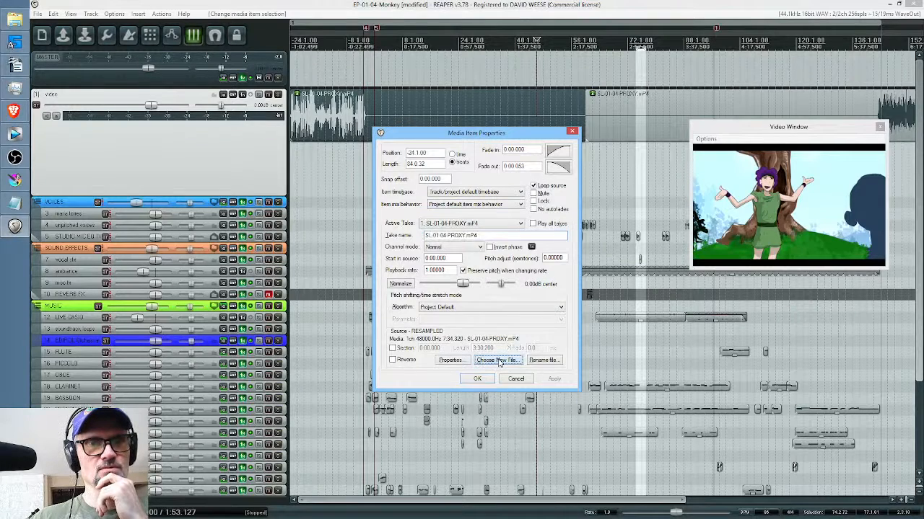
left_click(498, 361)
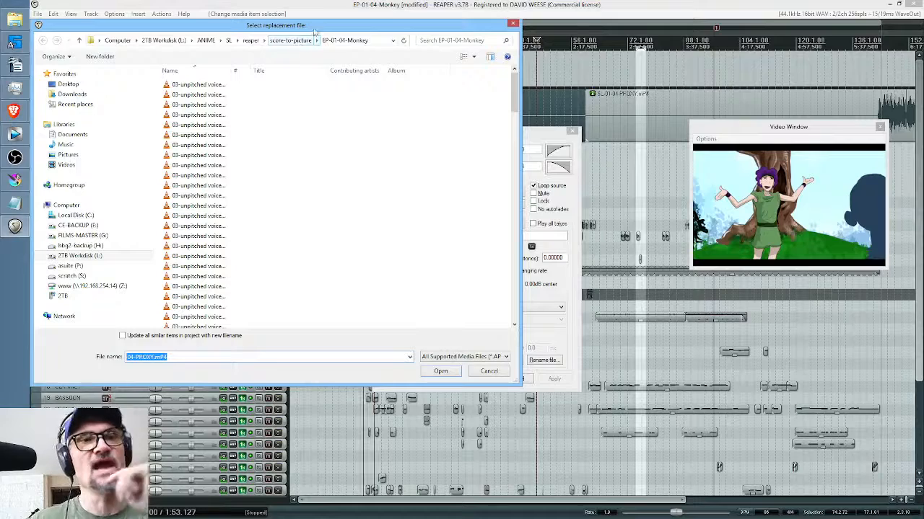
left_click(513, 25)
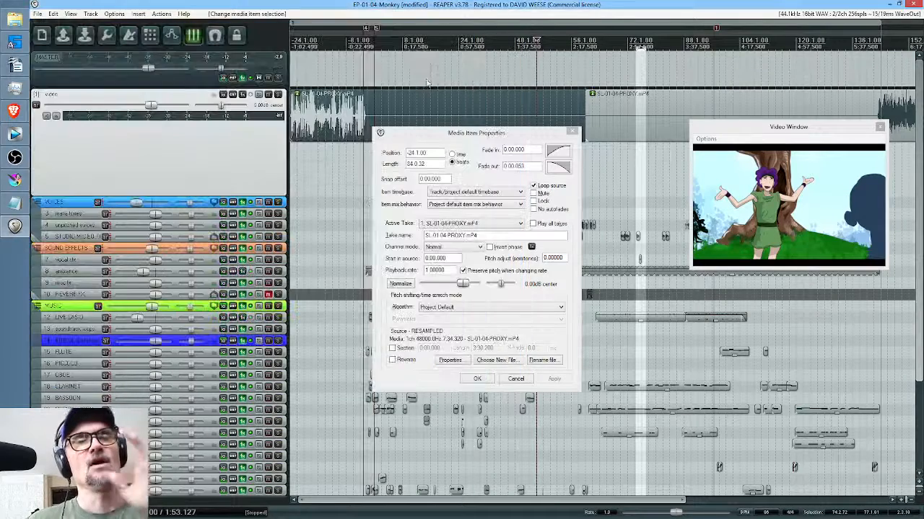
left_click(571, 133)
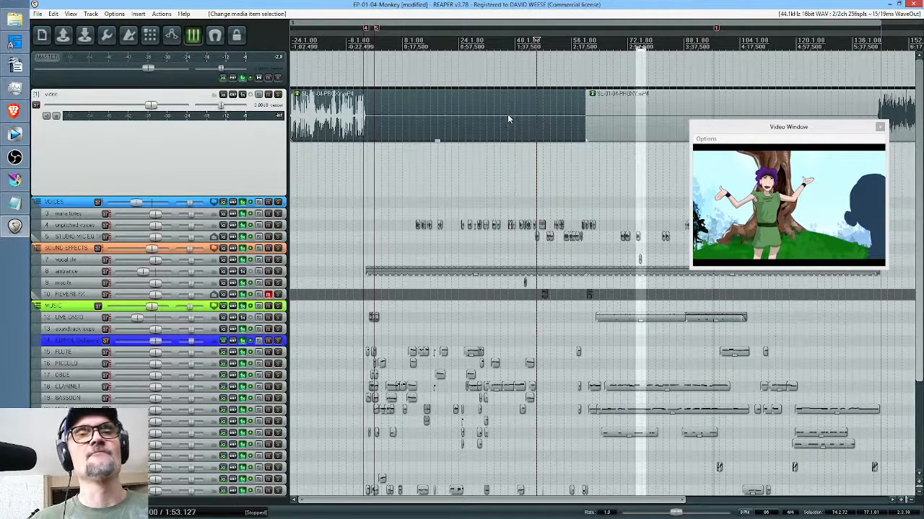
Delete the second and the first SL-01-04-PROXY.mP4 items, leaving the video track empty.
scroll(508, 114, "down", 4)
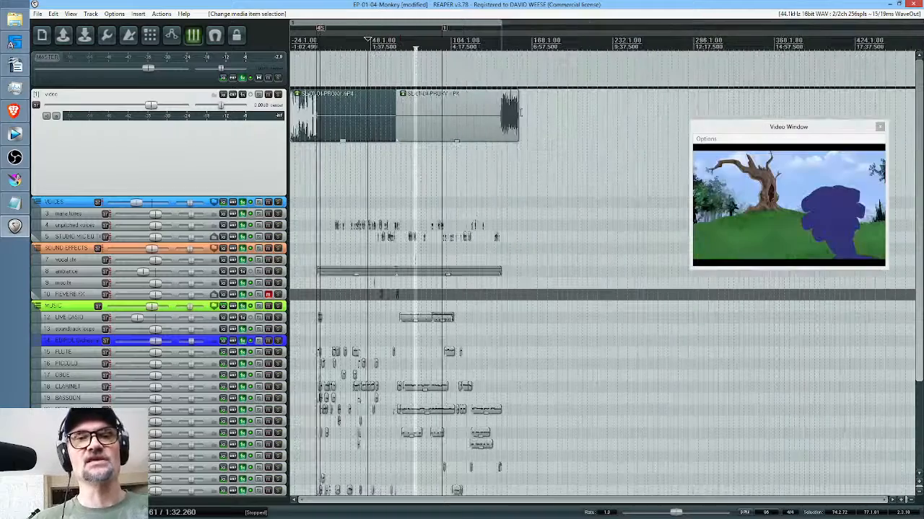
left_click(448, 103)
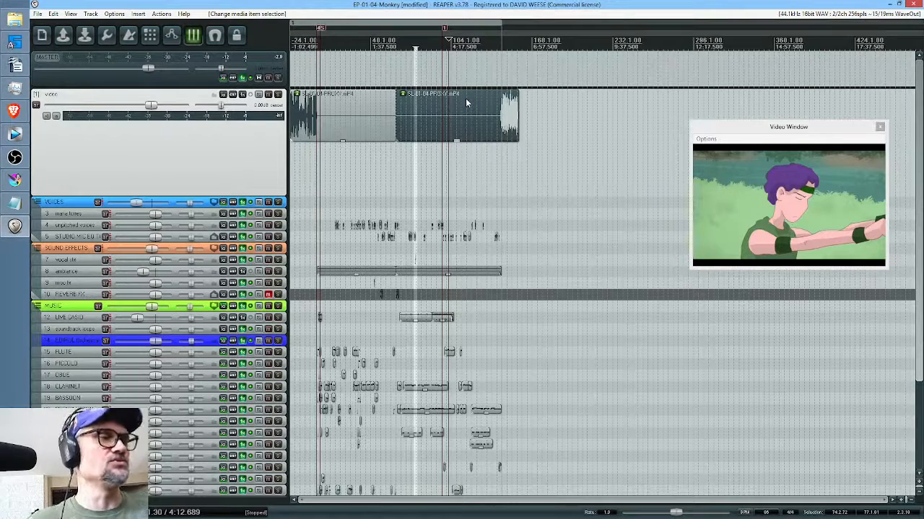
left_click(467, 103)
key("Delete")
left_click(367, 105)
key("Delete")
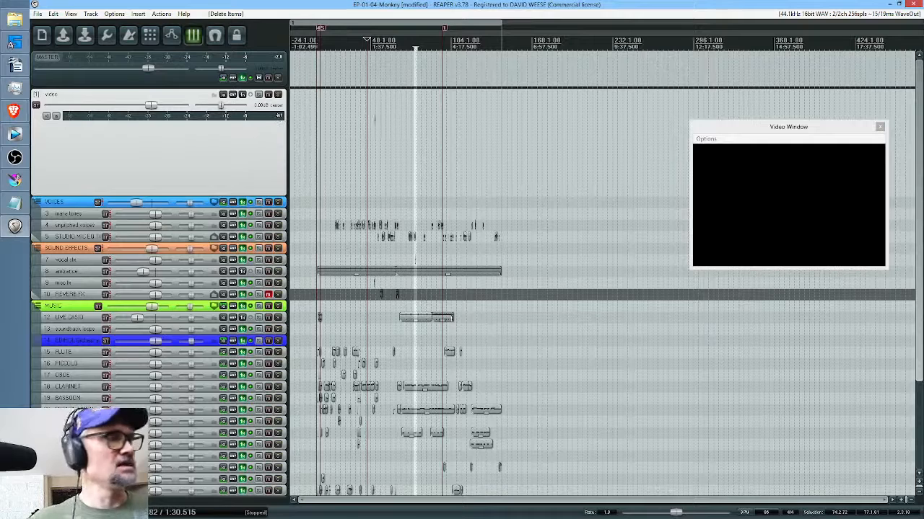
Insert SL-01-04-PROXY.mp4 from the render/proxies/EP-01-04 folder onto the video track and slide the item earlier in the timeline.
key("ctrl+alt+x")
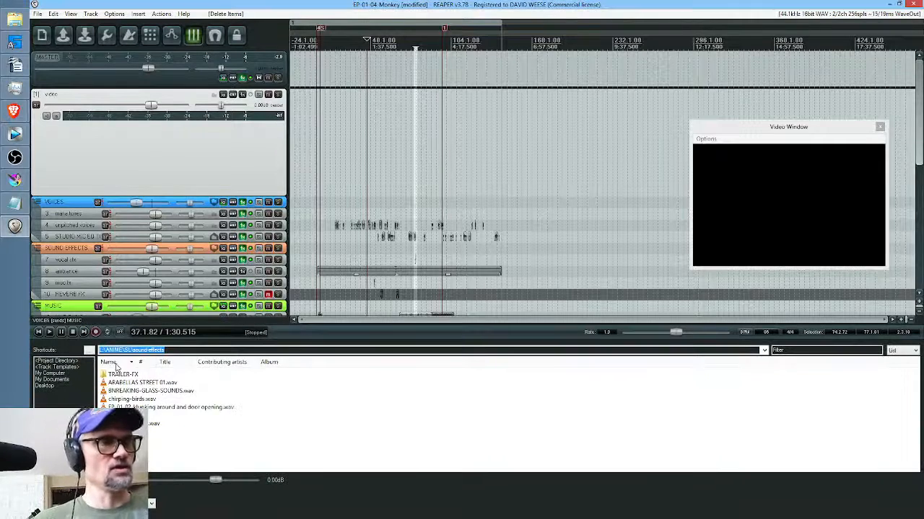
left_click(90, 351)
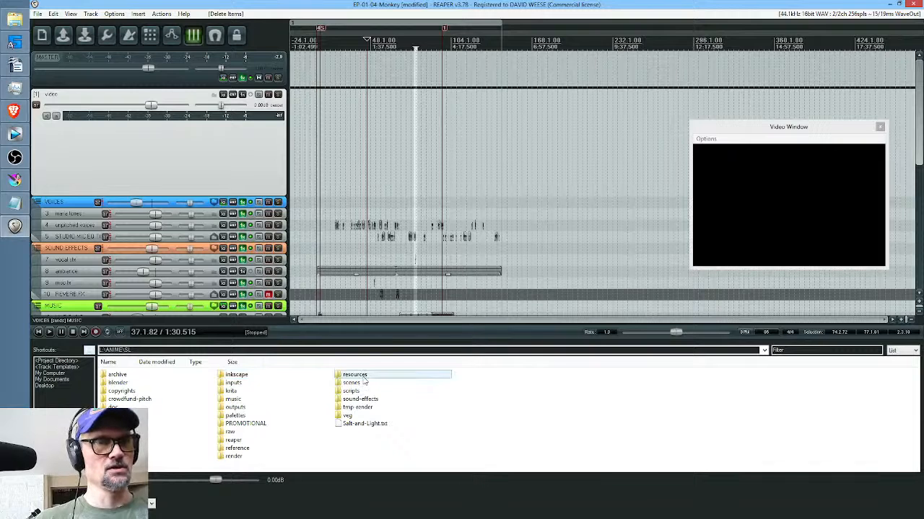
left_click(238, 458)
double_click(235, 457)
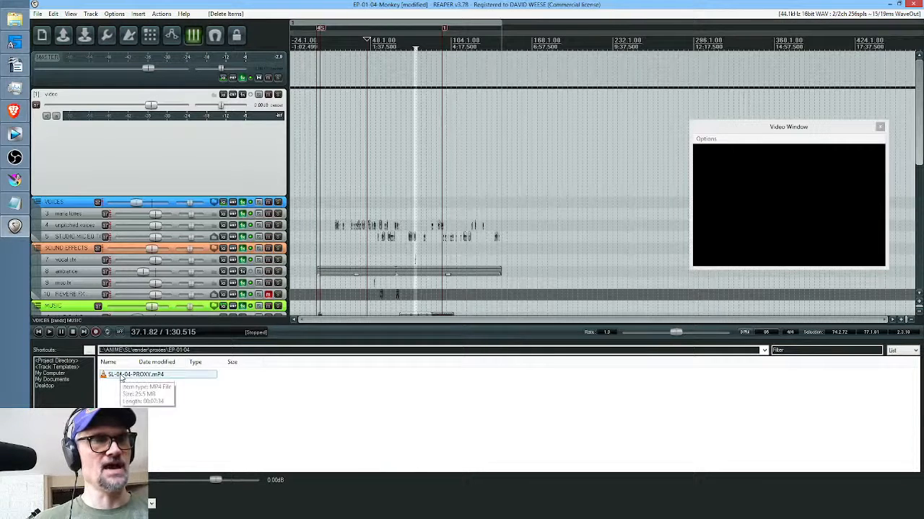
left_click_drag(123, 380, 354, 150)
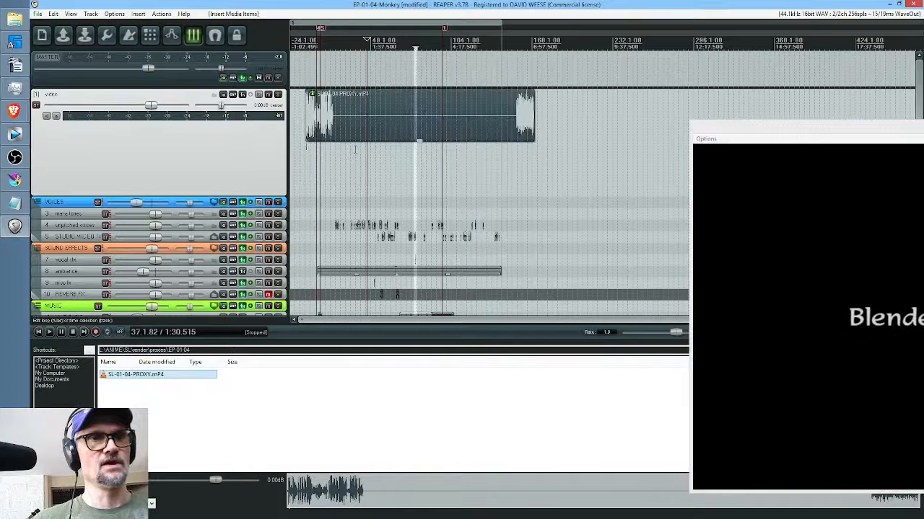
left_click_drag(496, 130, 415, 115)
Resize the Video Window to a small landscape preview beyond the video item's end and hide the Media Explorer.
left_click_drag(699, 135, 797, 272)
left_click_drag(870, 283, 674, 101)
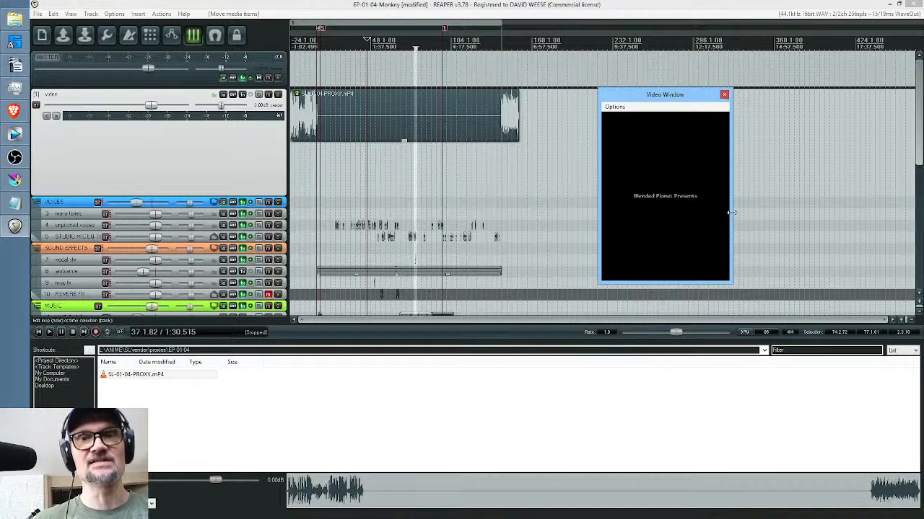
left_click_drag(731, 212, 870, 206)
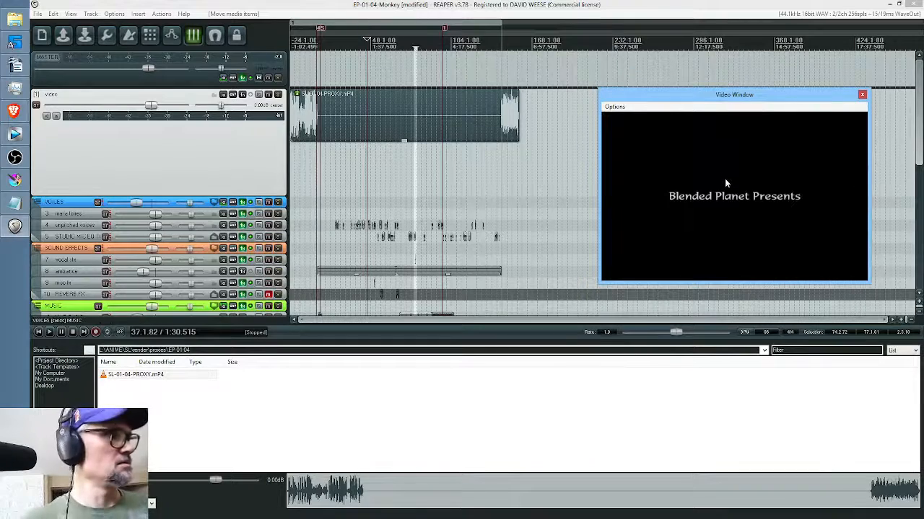
key("ctrl+alt+x")
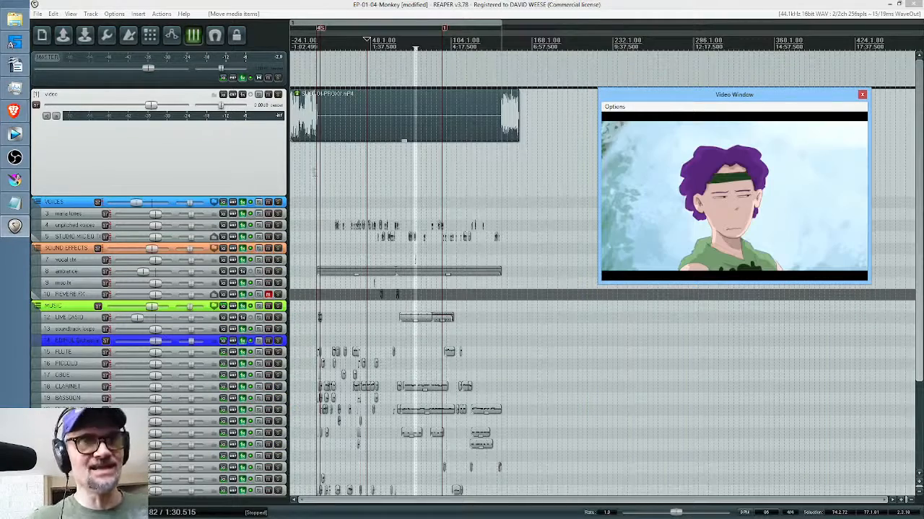
Play the episode from about -0:17 against the new video and slightly raise the ambience track's volume during playback.
left_click(314, 172)
scroll(314, 172, "up", 4)
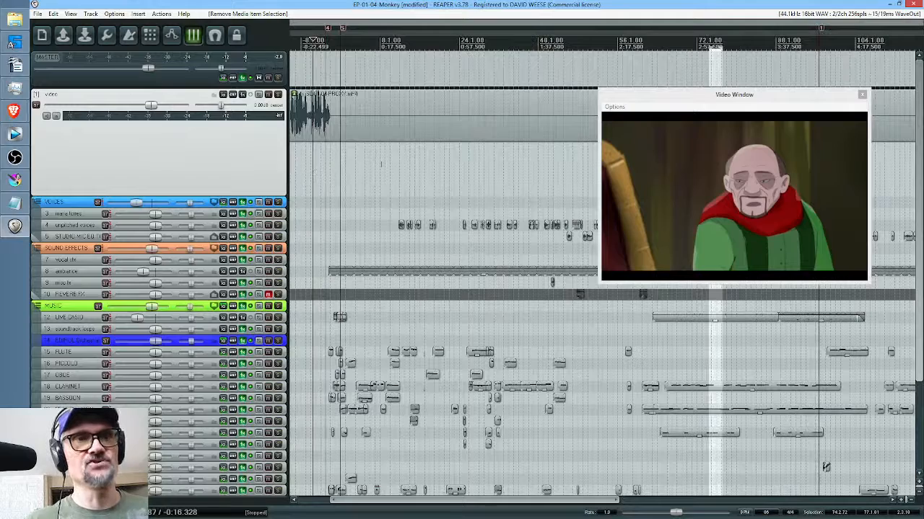
key("space")
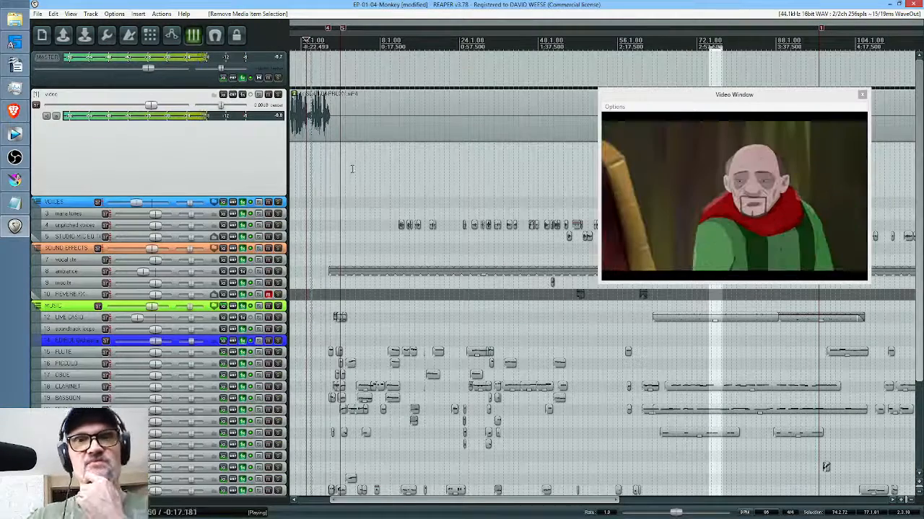
scroll(364, 168, "up", 2)
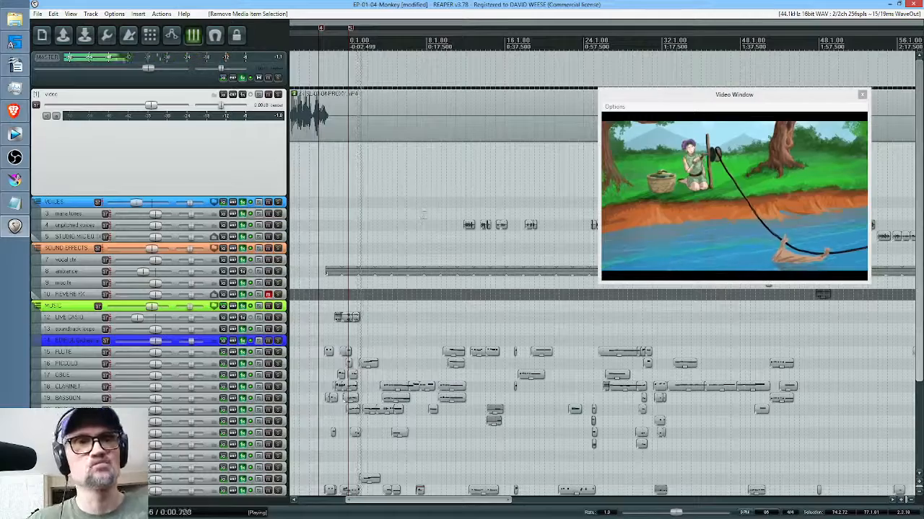
left_click_drag(494, 198, 478, 195)
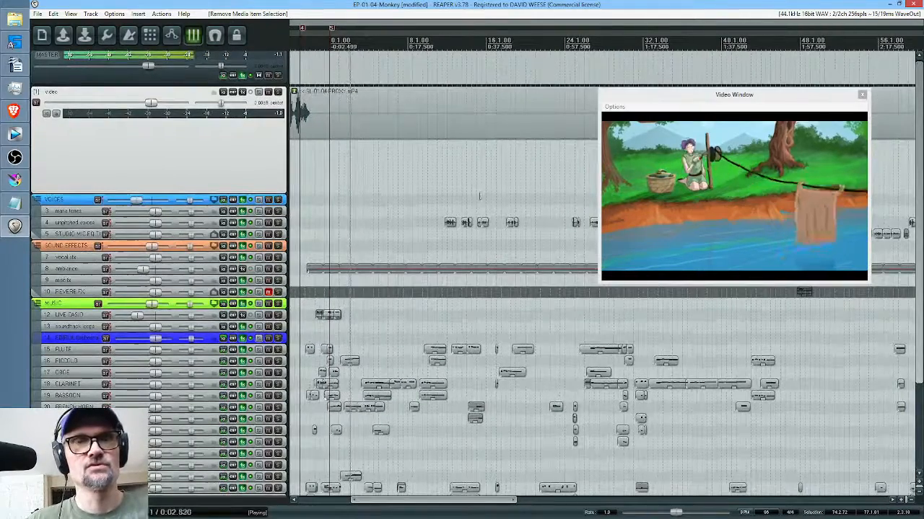
scroll(480, 194, "down", 1)
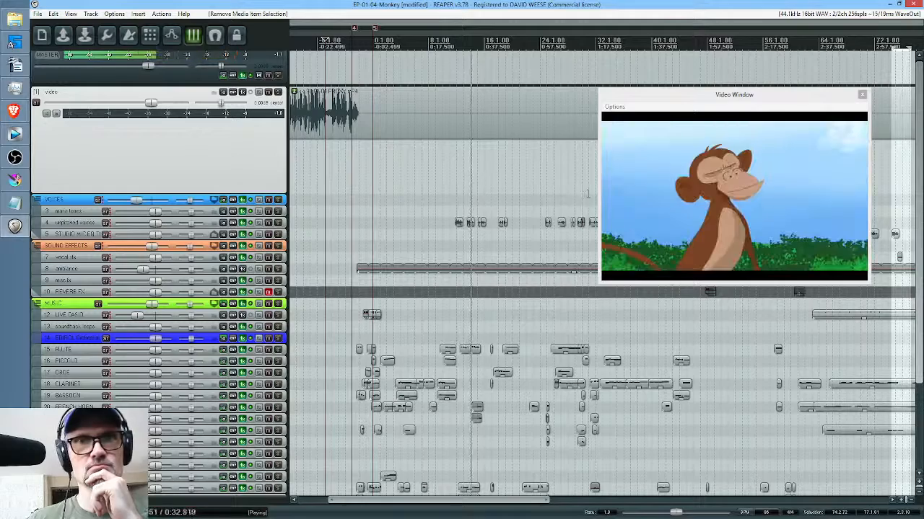
left_click_drag(557, 193, 501, 196)
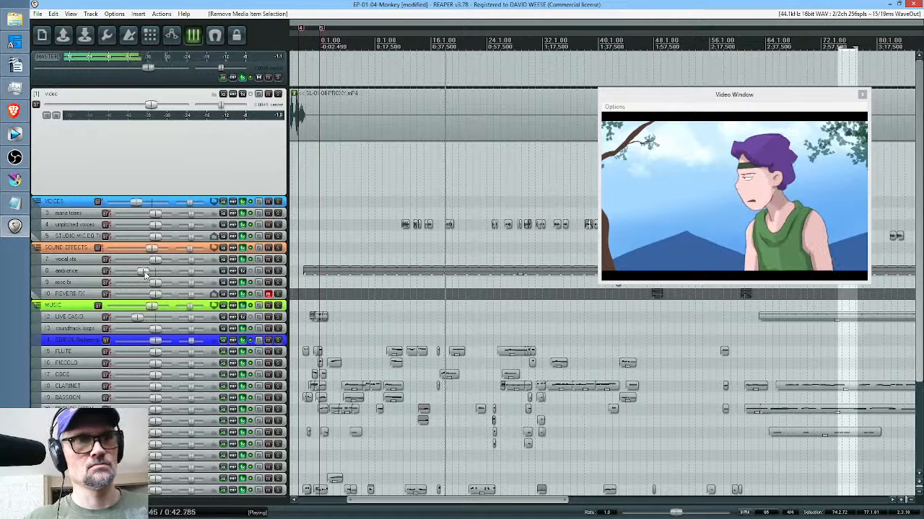
left_click_drag(146, 272, 150, 275)
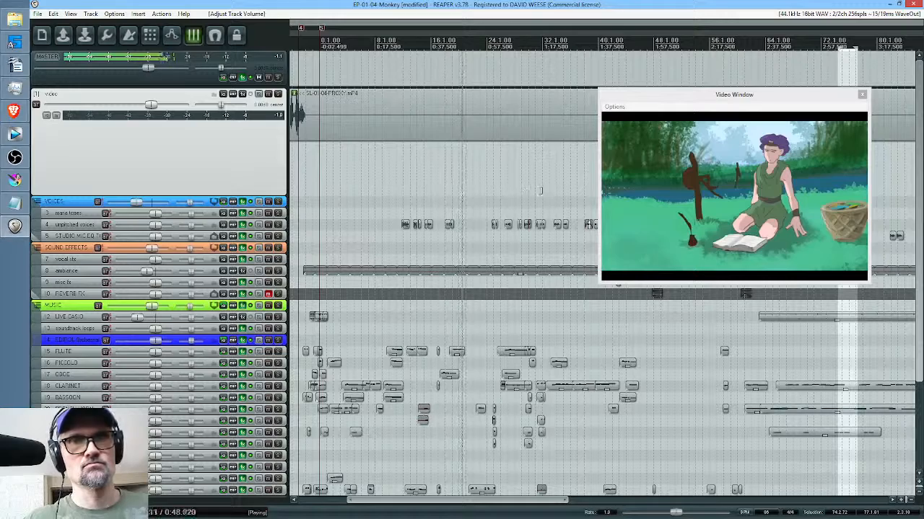
Enlarge the unpitched voices track's height and zoom in on its dialogue clips around 1:15 during playback.
left_click_drag(542, 188, 453, 187)
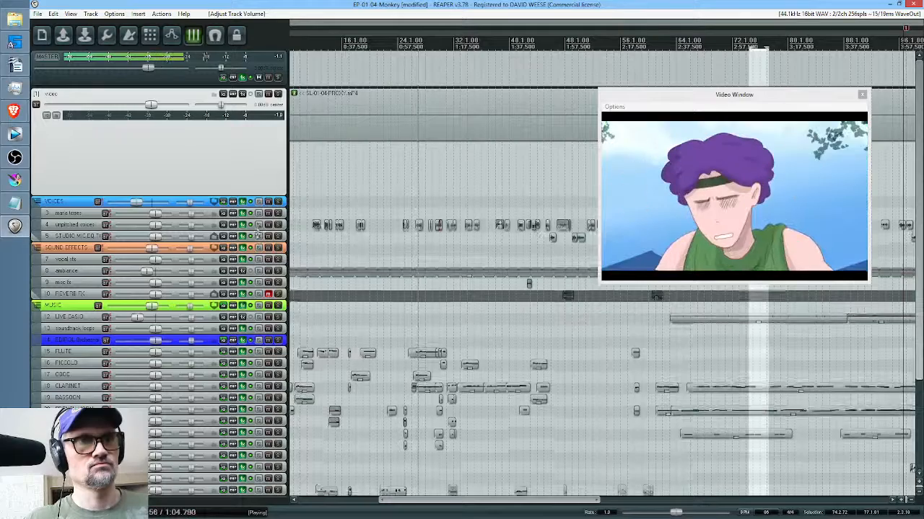
left_click_drag(259, 231, 258, 249)
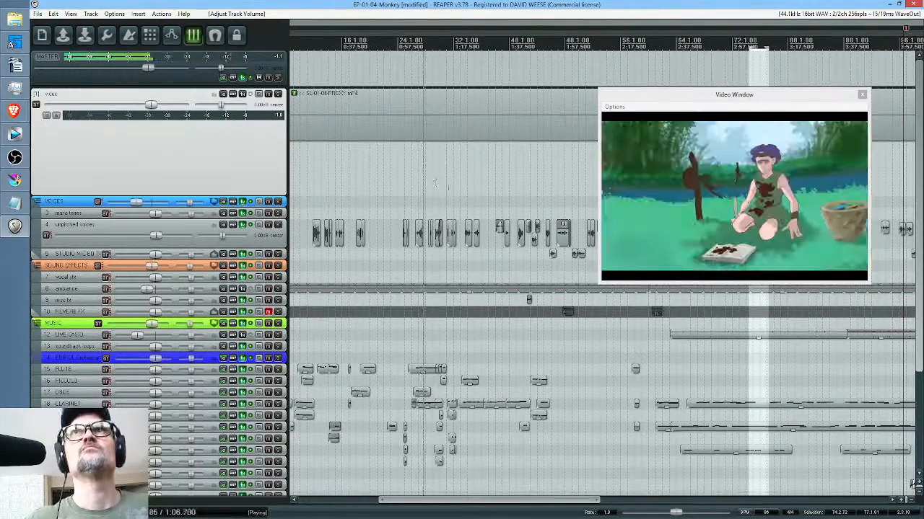
scroll(452, 189, "up", 5)
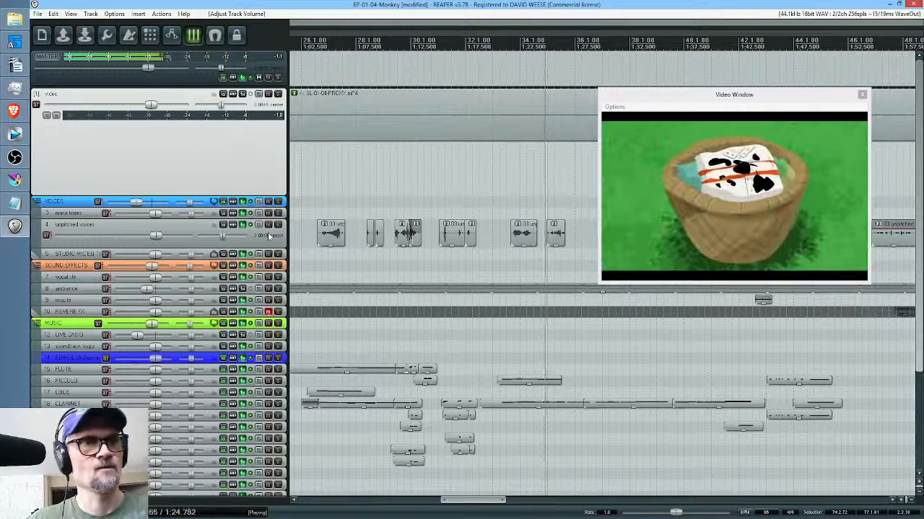
Play on from about 1:25 to 2:33, replaying from around 1:30, to check the dialogue against the picture.
left_click_drag(553, 190, 374, 182)
scroll(477, 183, "down", 3)
left_click_drag(508, 186, 430, 192)
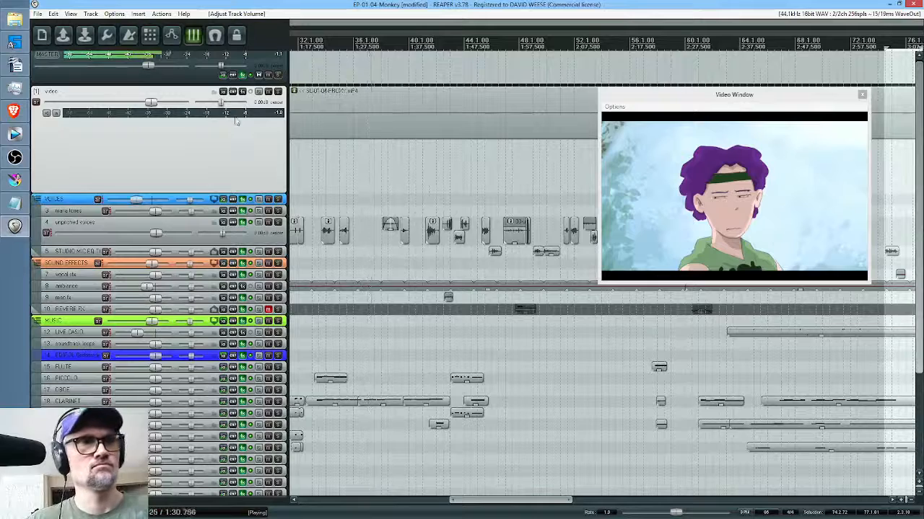
mouse_move(148, 66)
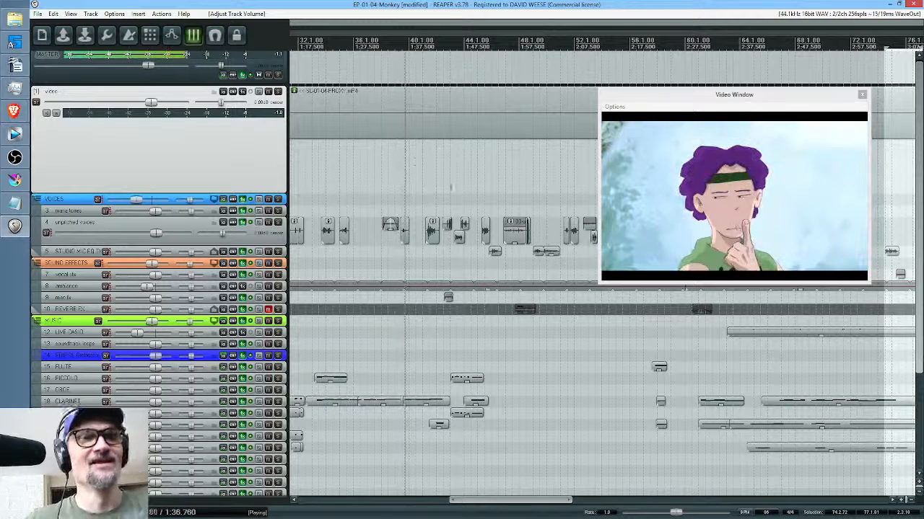
left_click(378, 229)
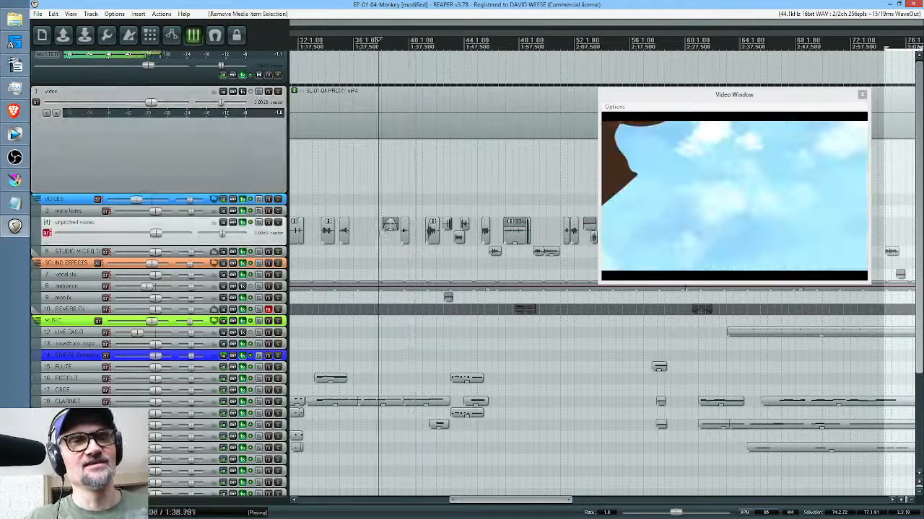
key("space")
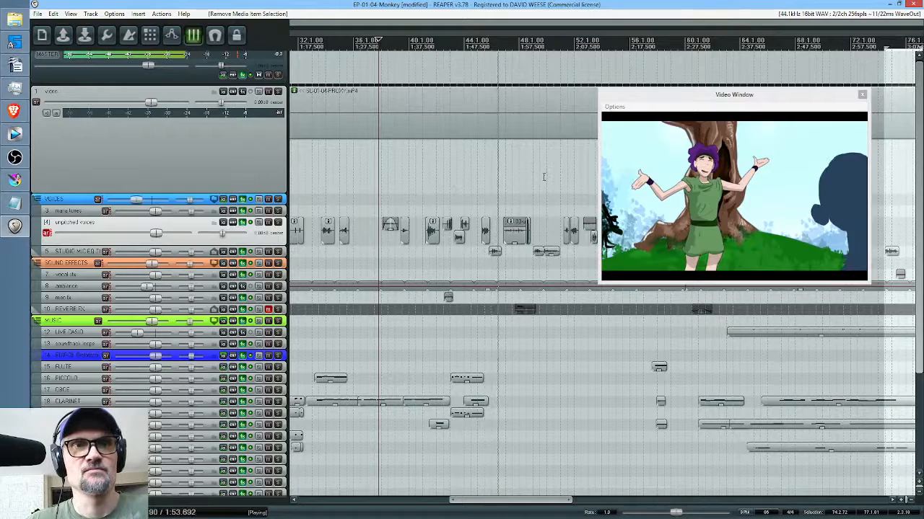
left_click_drag(543, 176, 437, 174)
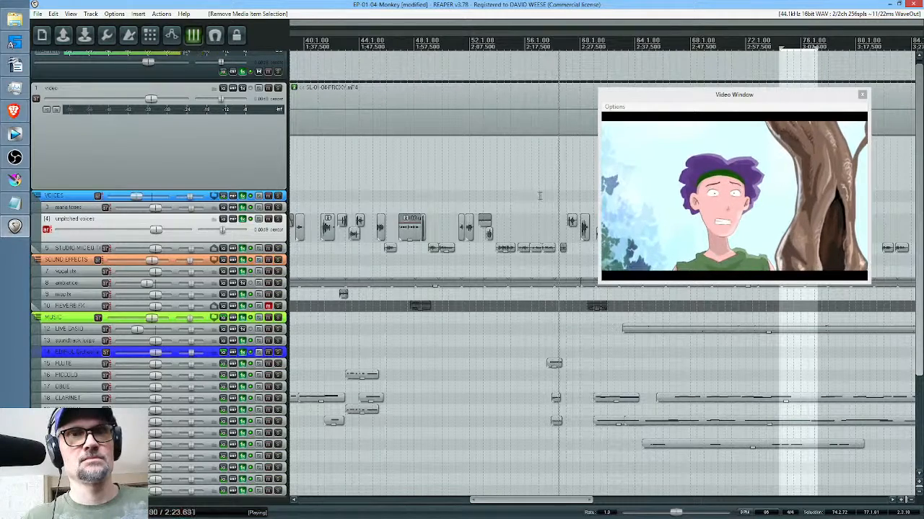
left_click_drag(540, 196, 393, 191)
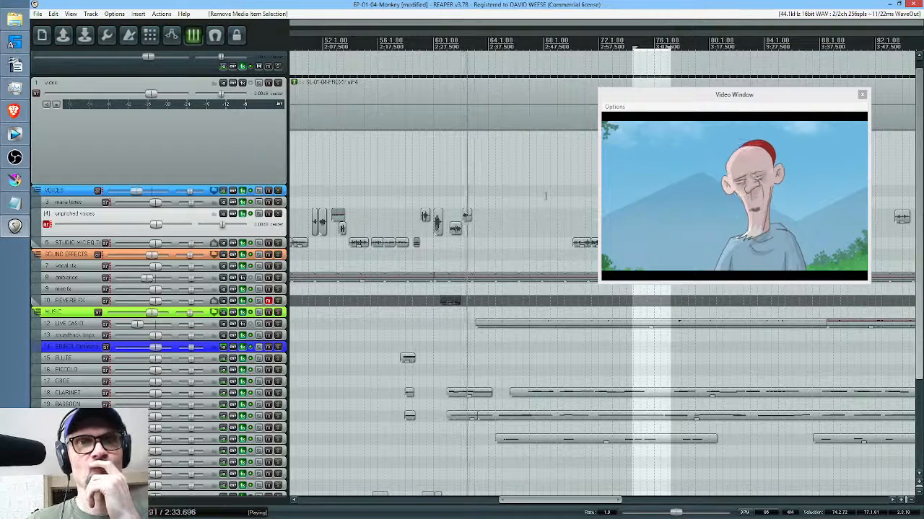
Replay from around 2:27, select the two unpitched voices clips between about 2:30 and 2:34, and glue them into one item.
left_click(434, 193)
key("space")
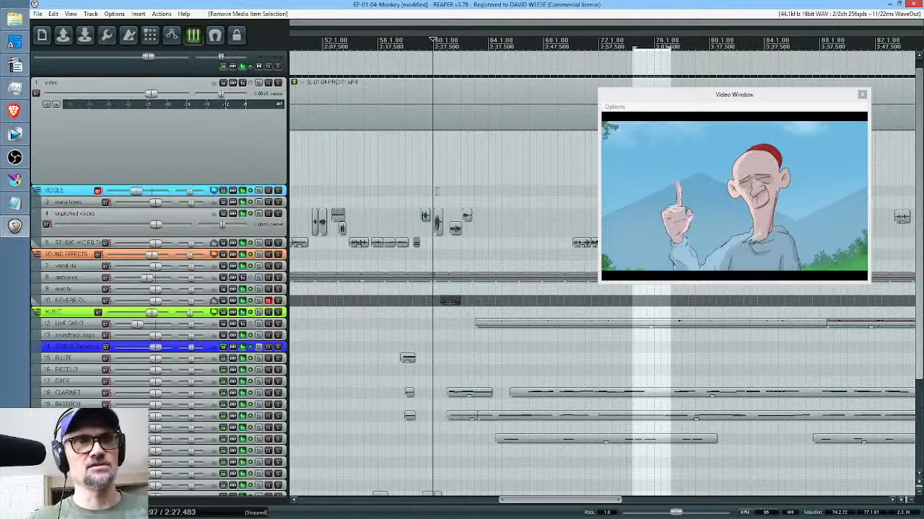
scroll(438, 190, "up", 3)
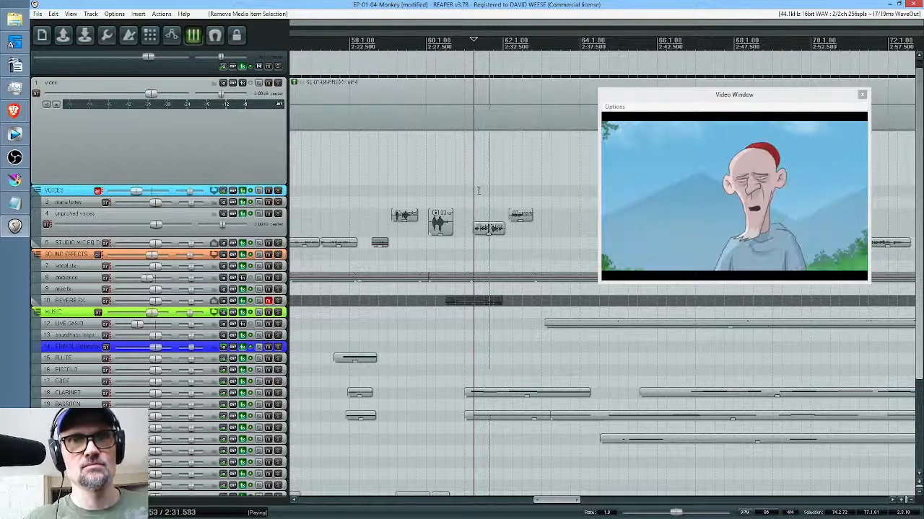
left_click_drag(523, 239, 522, 233)
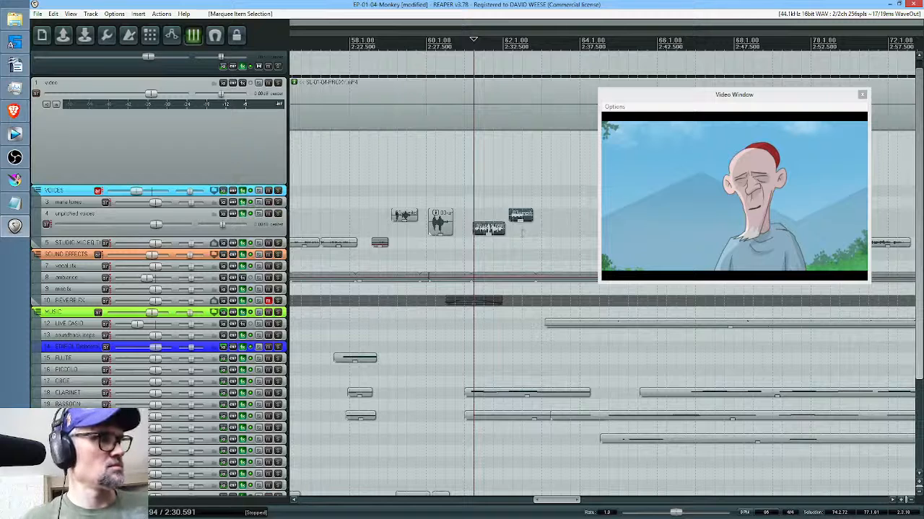
key("ctrl+g")
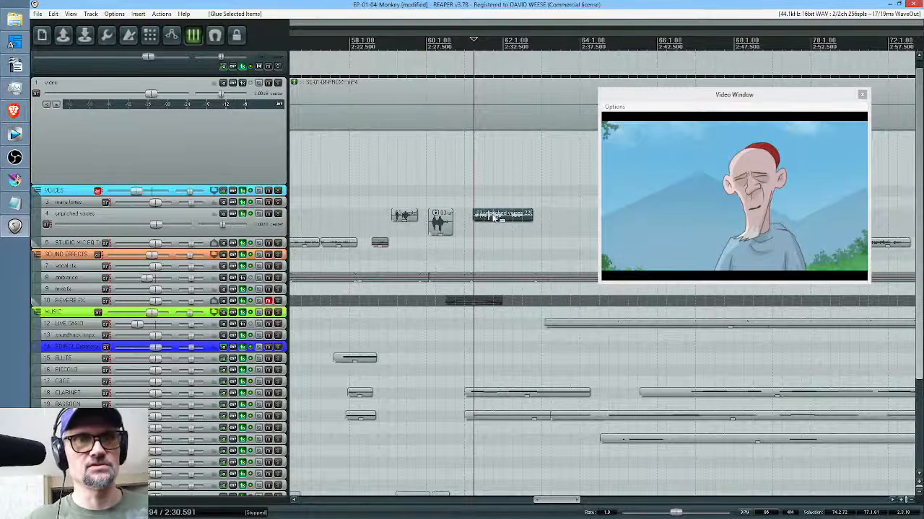
Move the glued voice clip to start at about 2:31.3, replaying it against the picture to fine-tune its lip sync.
left_click_drag(494, 217, 515, 221)
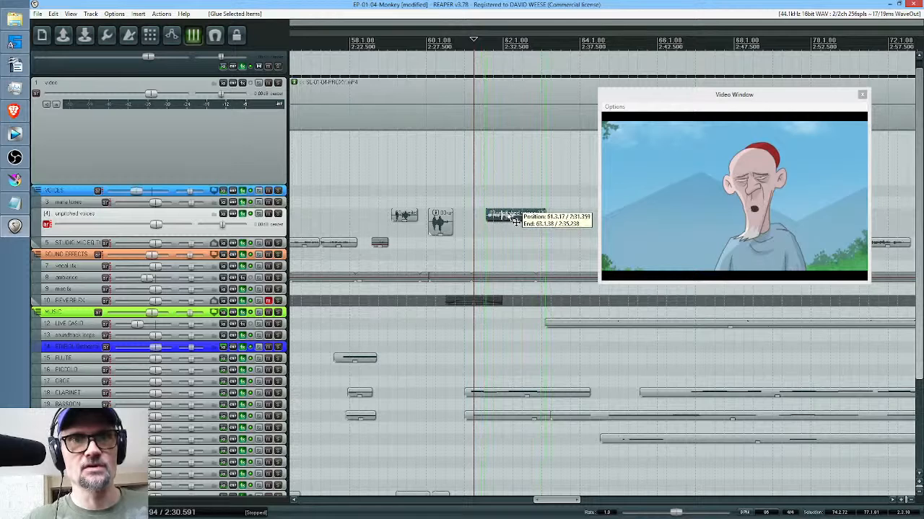
left_click(476, 229)
key("space")
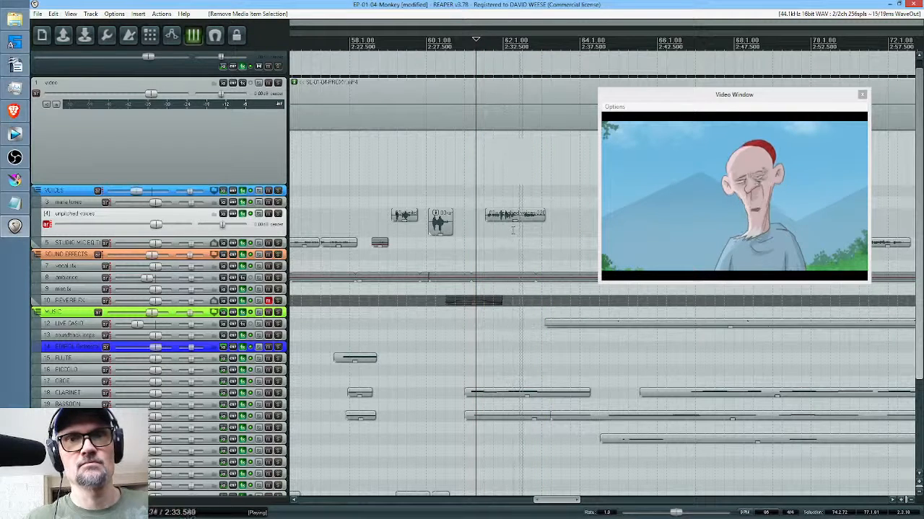
left_click_drag(529, 217, 534, 221)
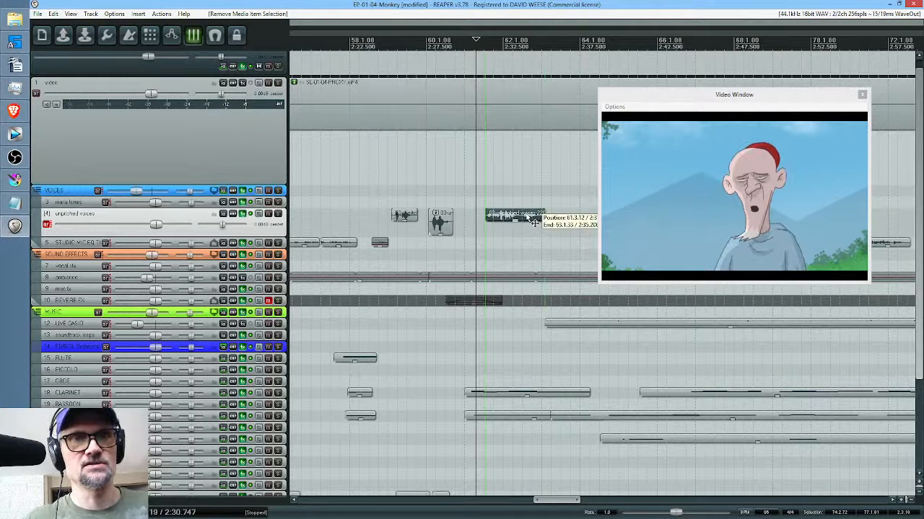
left_click(512, 229)
key("space")
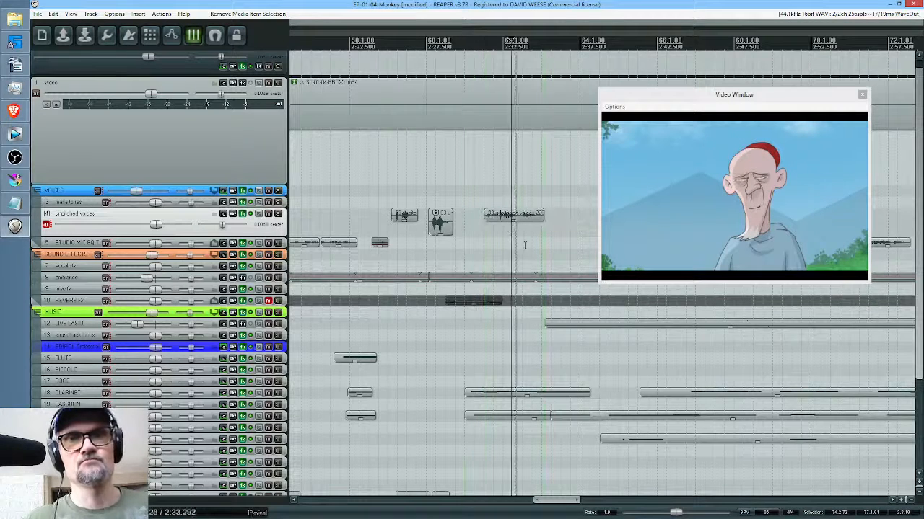
Play on to about 2:55, stop, and examine the clips further along the timeline up to around 5:00.
left_click_drag(580, 229, 441, 233)
scroll(472, 226, "down", 3)
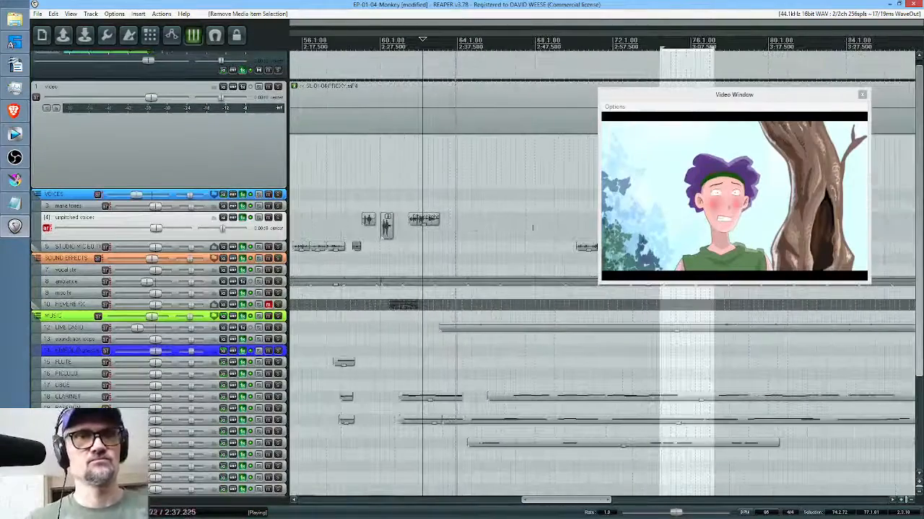
left_click_drag(534, 226, 473, 225)
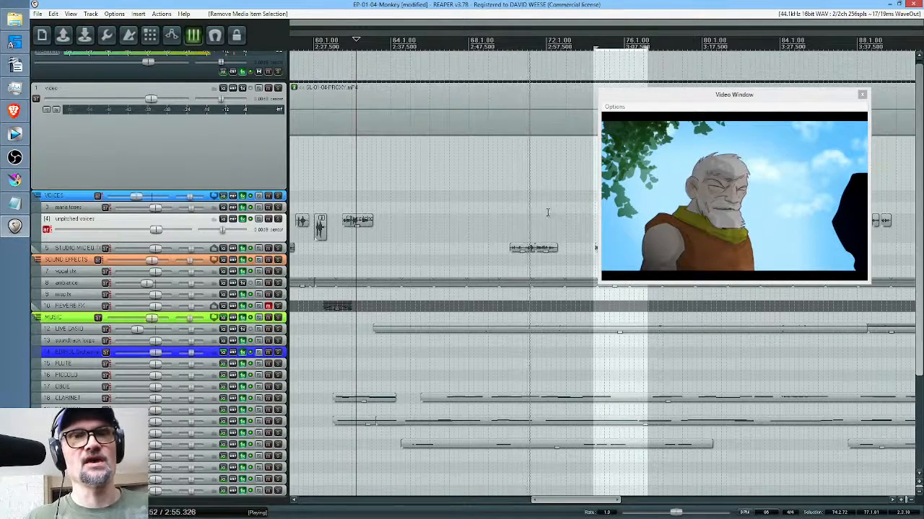
key("space")
scroll(513, 193, "down", 3)
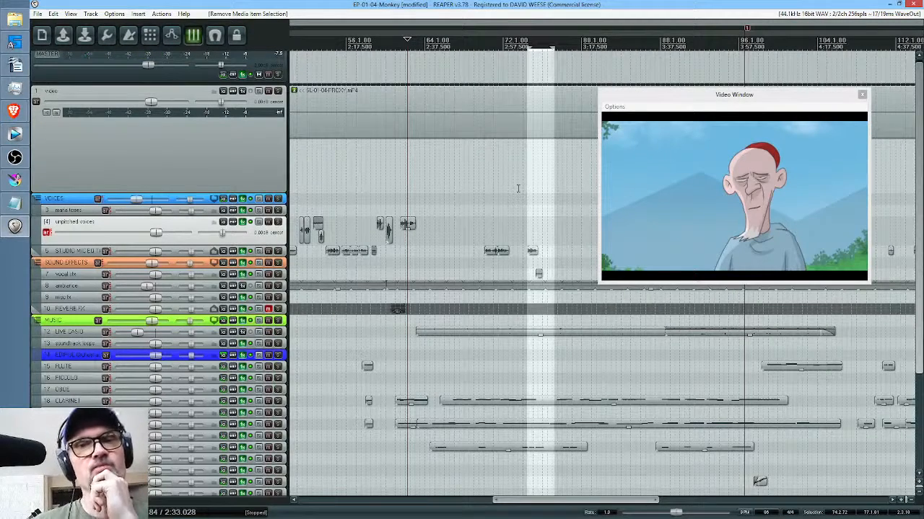
left_click_drag(580, 220, 465, 202)
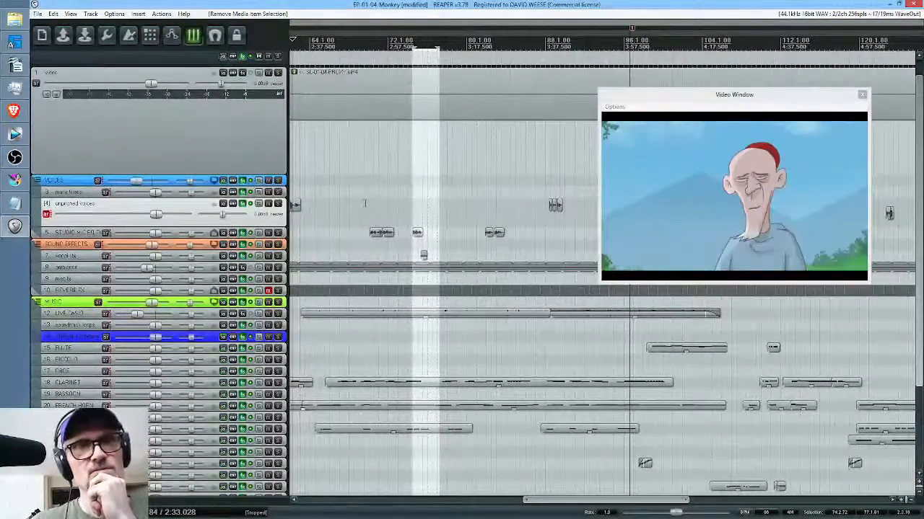
Play briefly from about 2:51.5 to compare the upcoming dialogue clips with the picture.
left_click(364, 204)
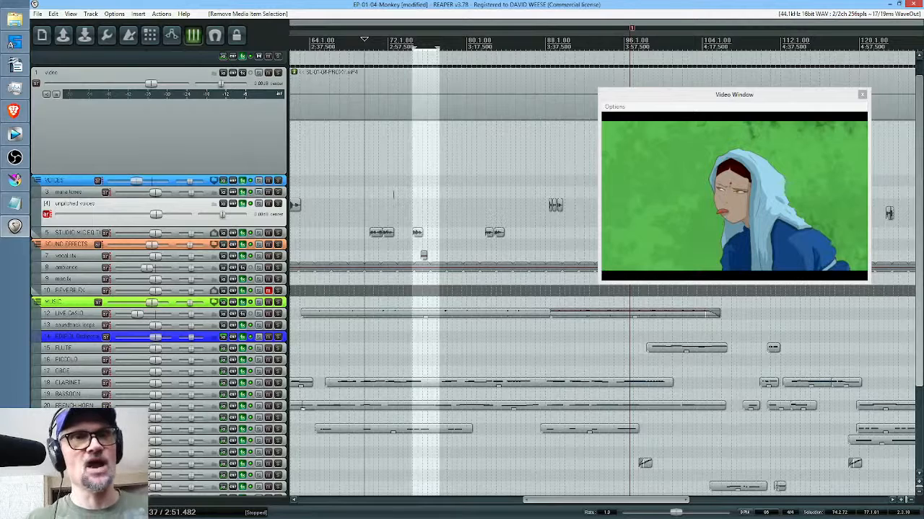
key("space")
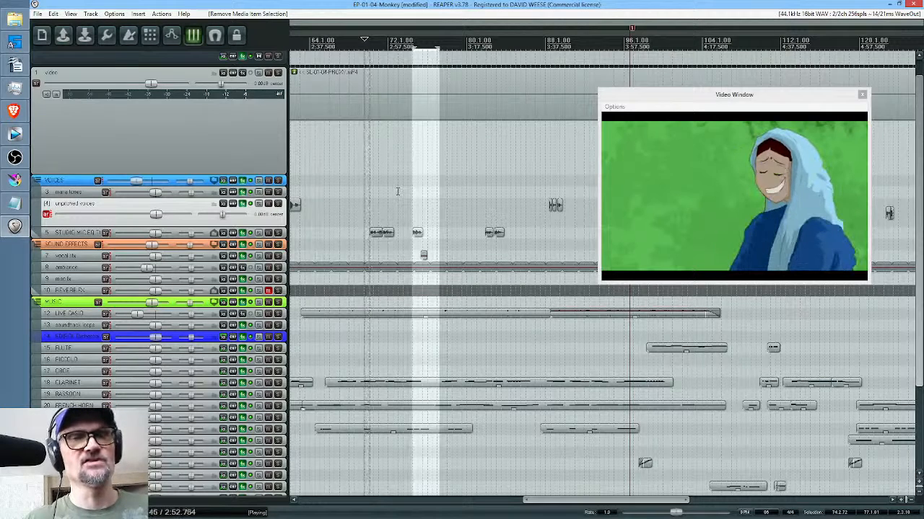
key("space")
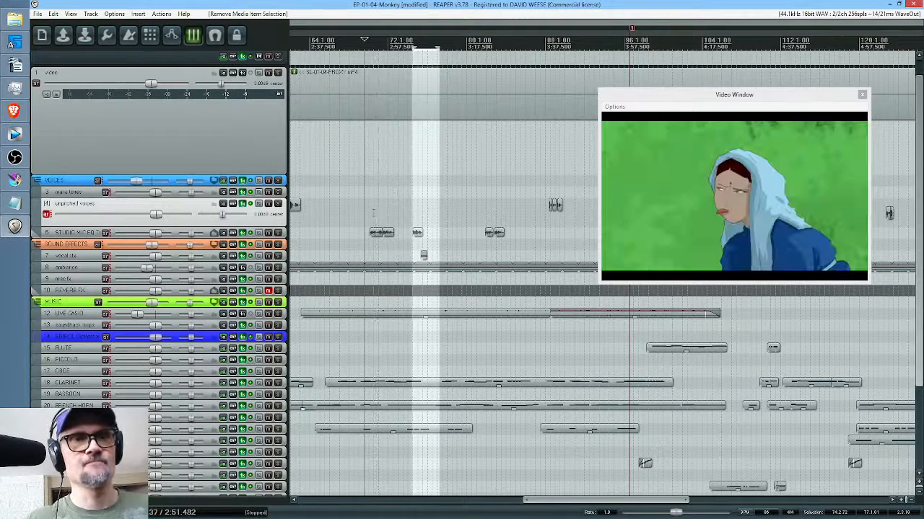
With ripple editing on, move the pair of studio mic voice clips to start at about 2:54 and replay them against the picture.
scroll(366, 212, "up", 3)
scroll(366, 208, "down", 3)
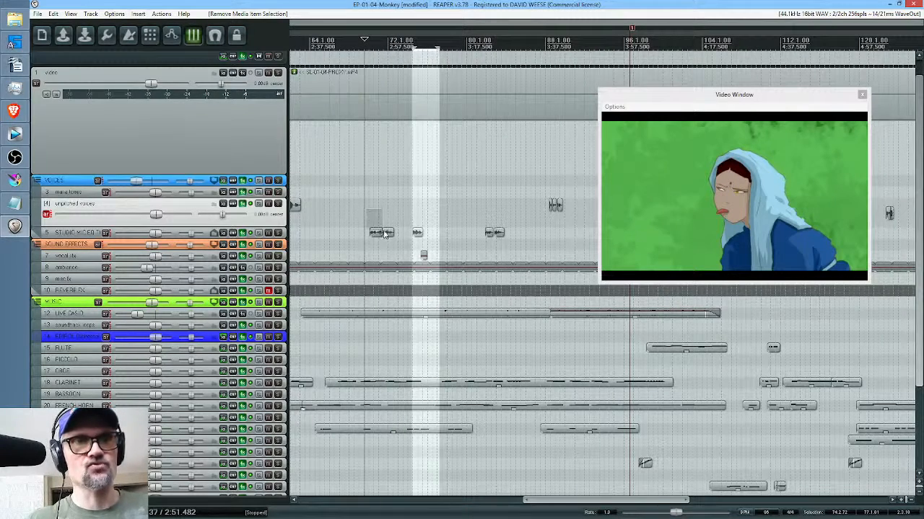
left_click(372, 193)
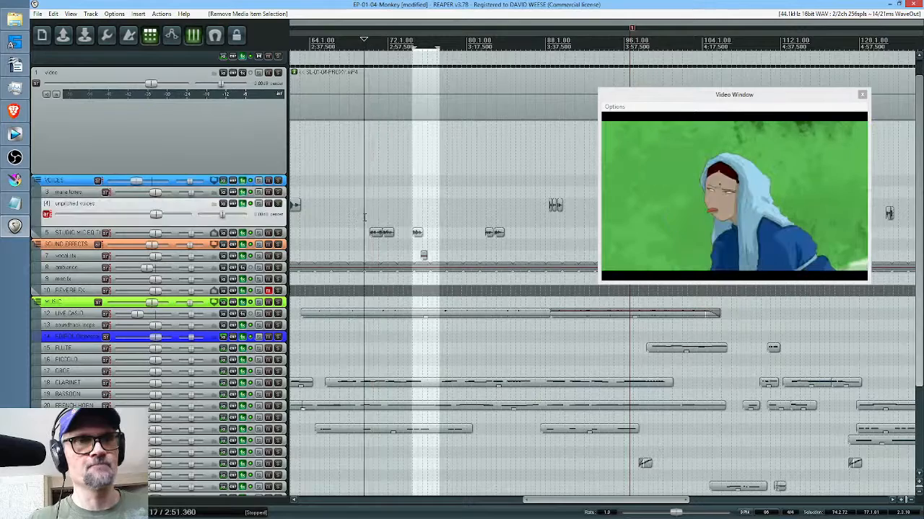
scroll(404, 219, "up", 4)
left_click_drag(424, 233, 446, 244)
left_click(419, 218)
key("space")
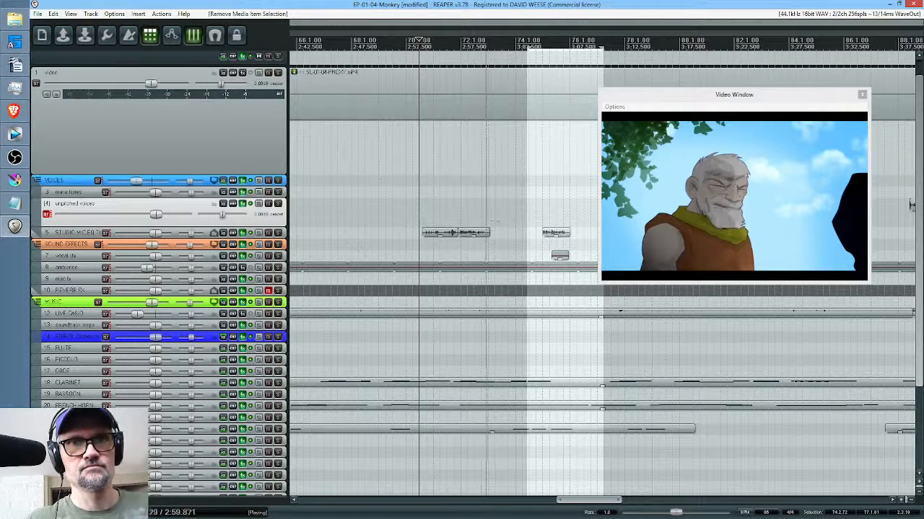
key("space")
Replay from about 3:04 and move the next studio mic voice clip earlier, to start at about 3:04.6.
left_click(544, 214)
key("space")
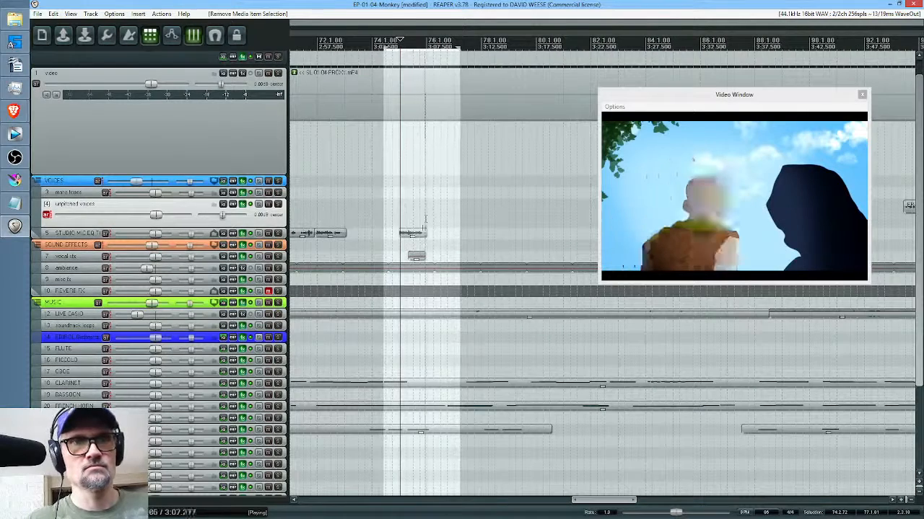
key("space")
scroll(412, 214, "up", 2)
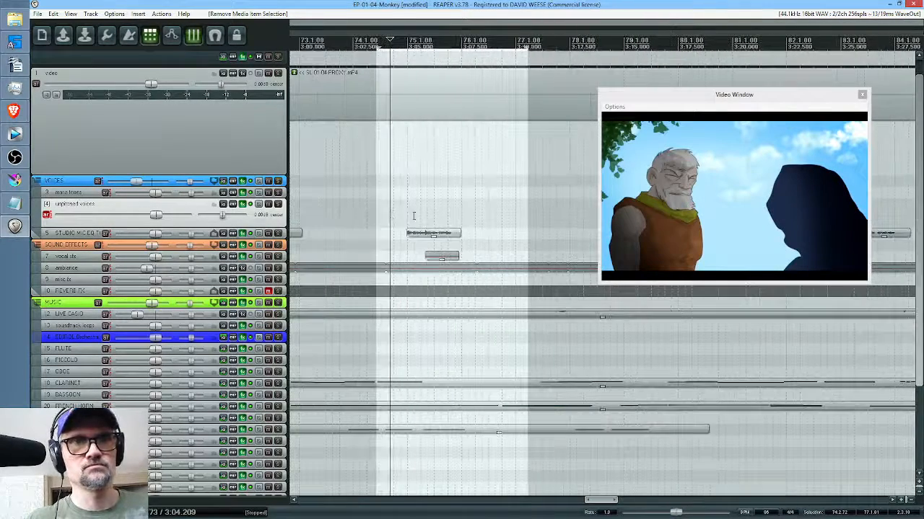
key("space")
key("space")
mouse_move(432, 233)
left_mouse_down()
mouse_move(435, 242)
mouse_move(423, 242)
left_mouse_up()
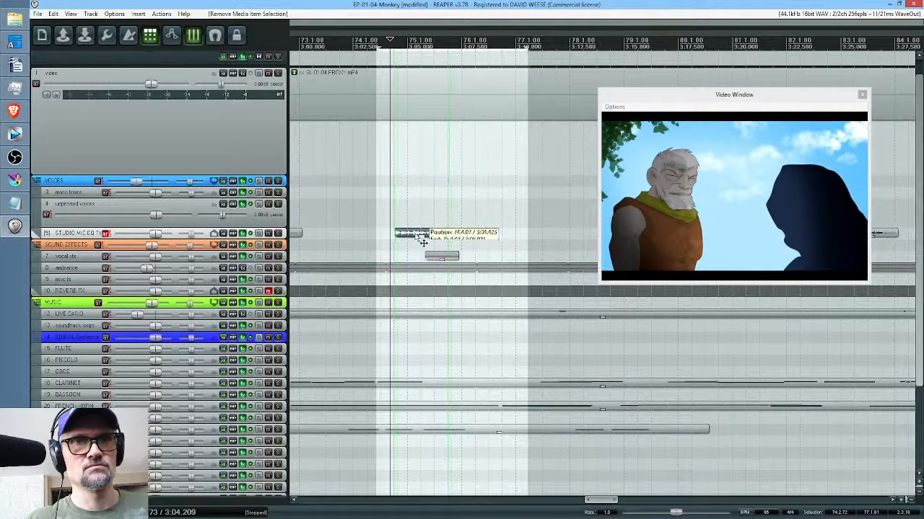
Mute the studio mic track and record a new take on the unpitched voices track from about 3:04.1.
left_click(267, 233)
left_click(387, 210)
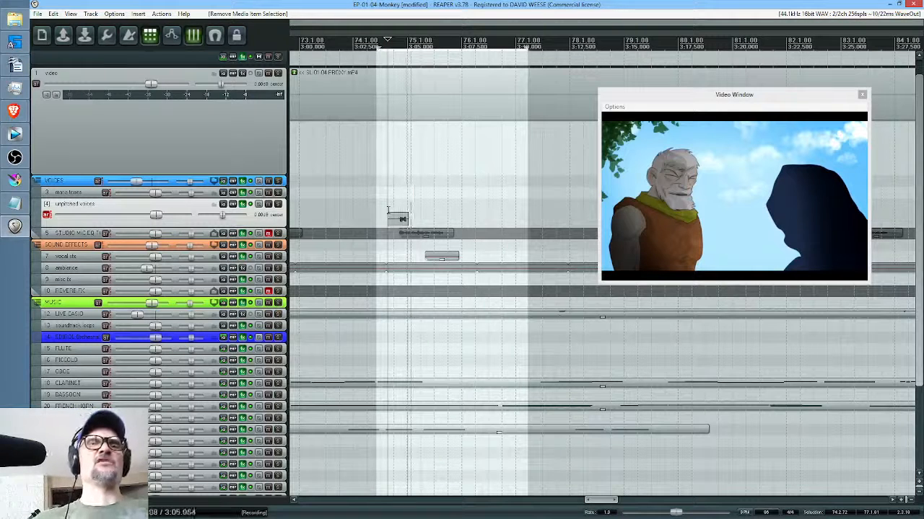
key("space")
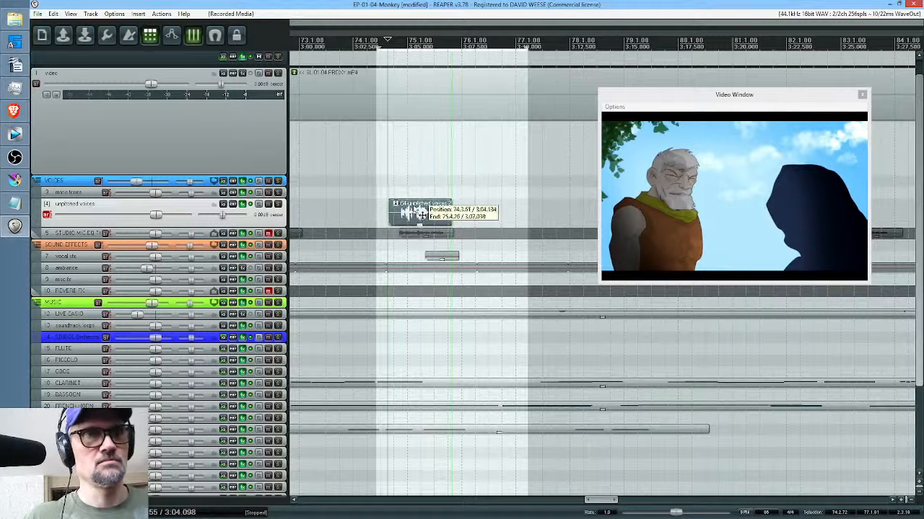
Trim the start of the new unpitched voices take to about 3:04.6 and replay it against the picture.
left_click_drag(422, 215, 398, 218)
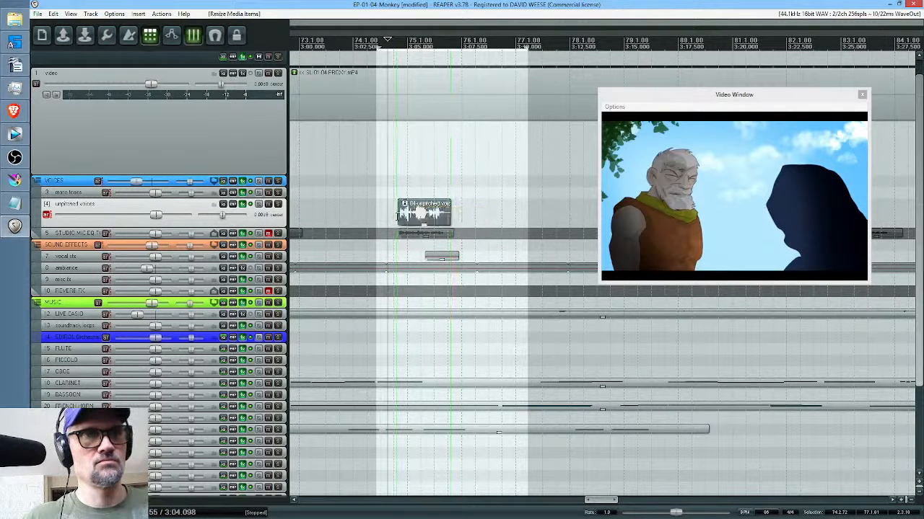
left_click(396, 220)
key("space")
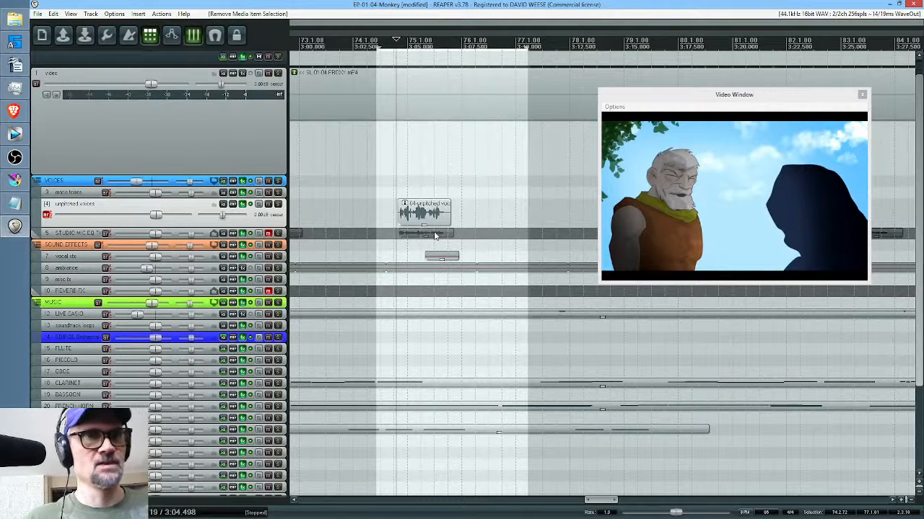
With ripple editing off, delete the old studio mic clip beneath the new take and unmute that track.
left_click(435, 235)
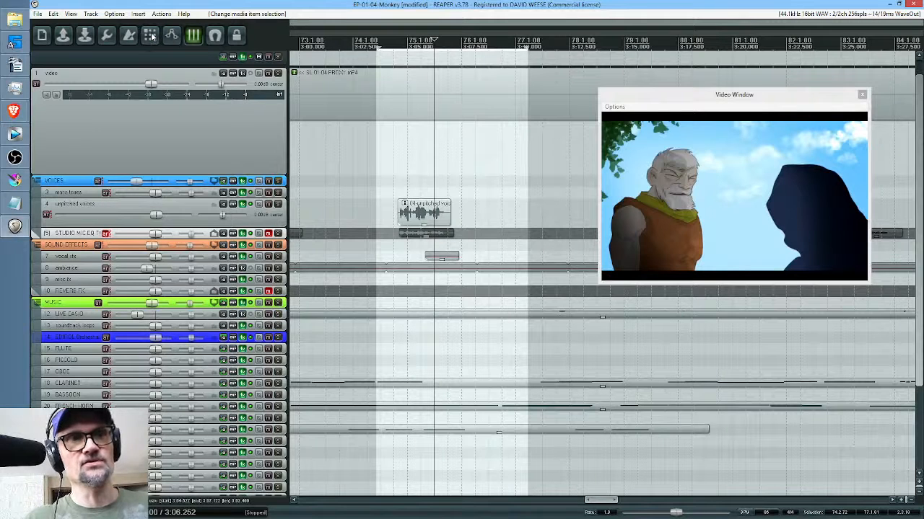
left_click_drag(427, 240, 422, 236)
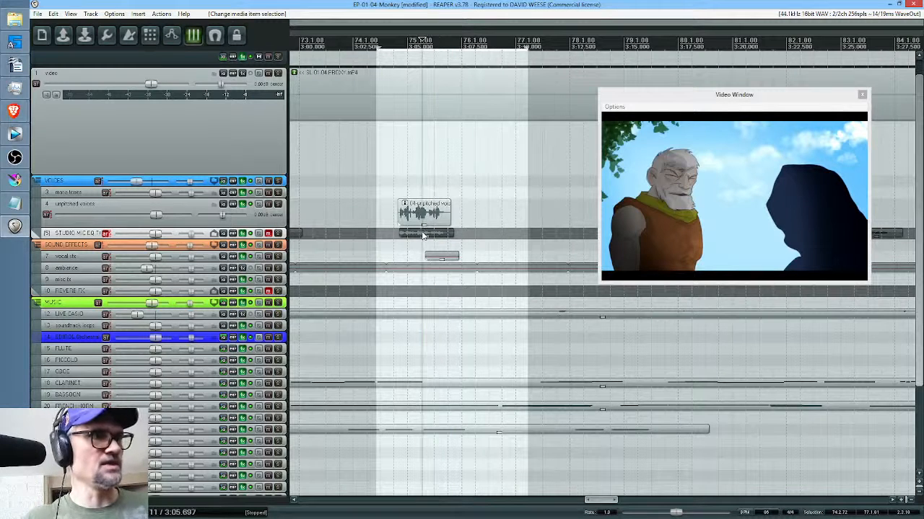
left_click(267, 234)
Play from about 2:59 past the new voice take, and check the picture at the clips around 3:23.
left_click(383, 207)
left_click_drag(420, 219, 469, 215)
left_click(337, 210)
key("space")
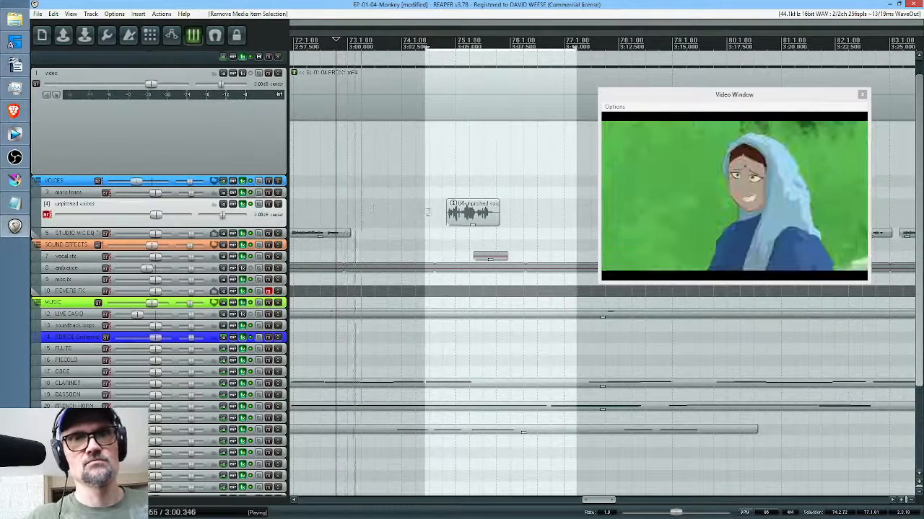
left_click_drag(541, 210, 458, 213)
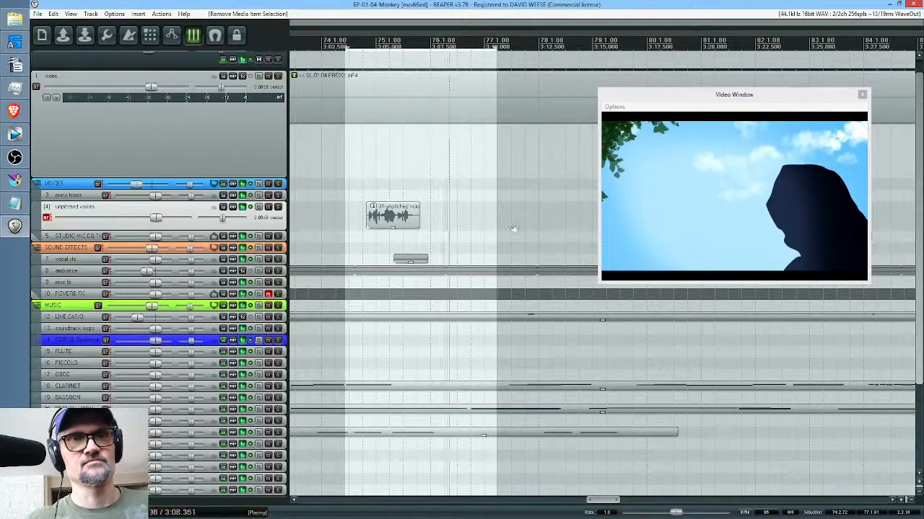
scroll(513, 227, "down", 3)
mouse_move(521, 226)
left_mouse_down()
mouse_move(463, 232)
mouse_move(505, 216)
left_mouse_up()
left_click(483, 215)
key("space")
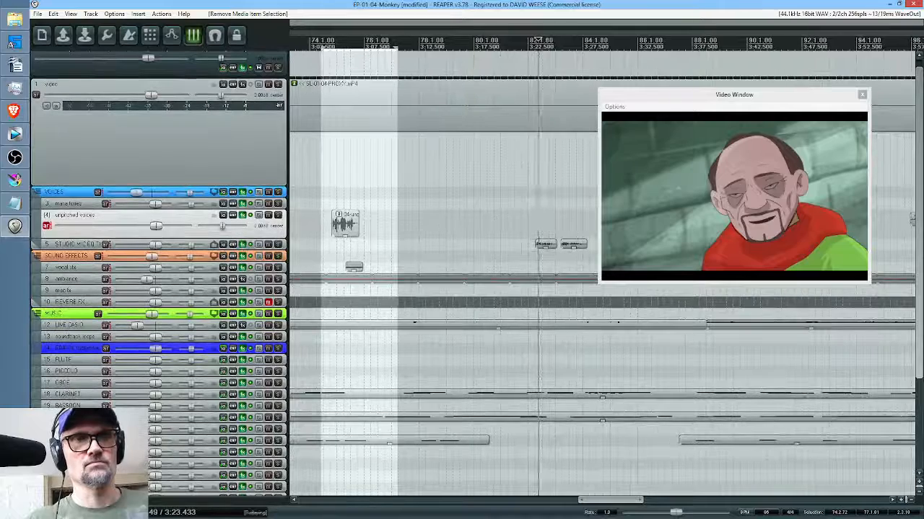
Check the picture between about 3:10 and 3:12, and extend the end of the time selection to about 3:19.
left_click(409, 222)
key("space")
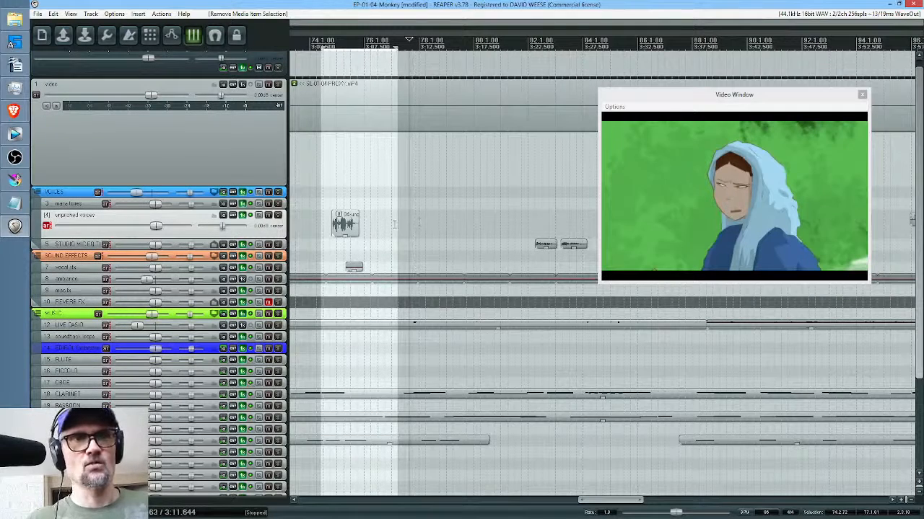
left_click(395, 225)
key("space")
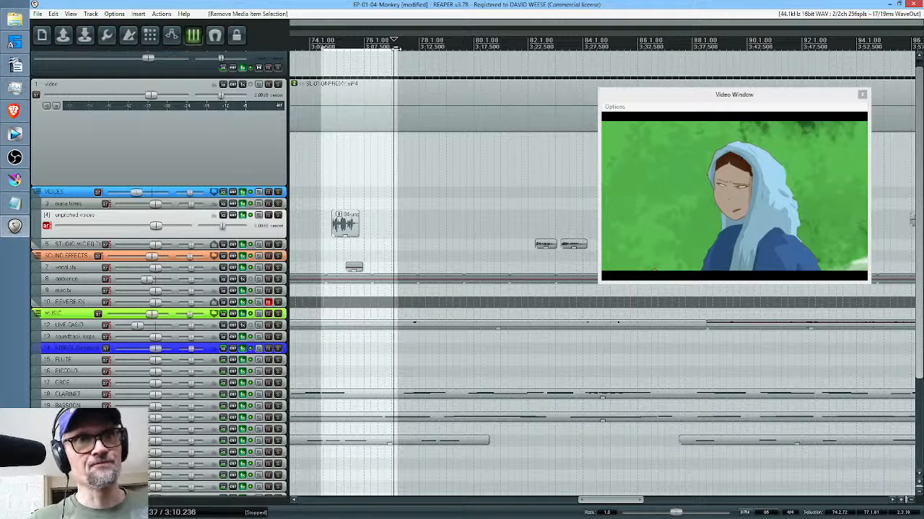
left_click_drag(395, 48, 491, 53)
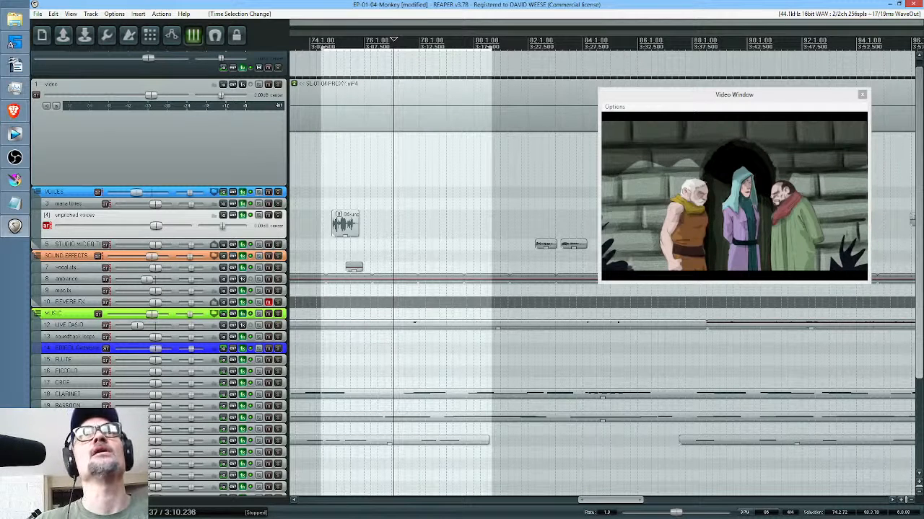
Play from about 3:04.5 to check the new voice take against the picture.
key("alt+Tab")
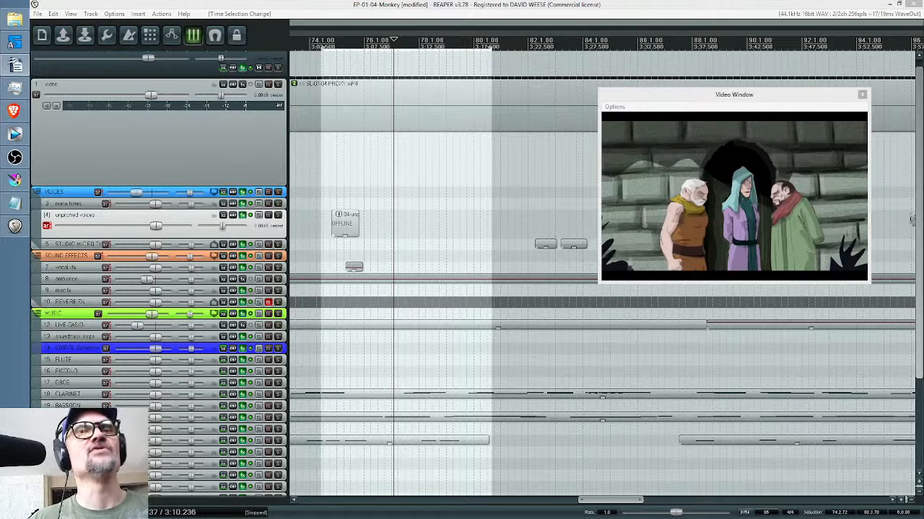
left_click(324, 95)
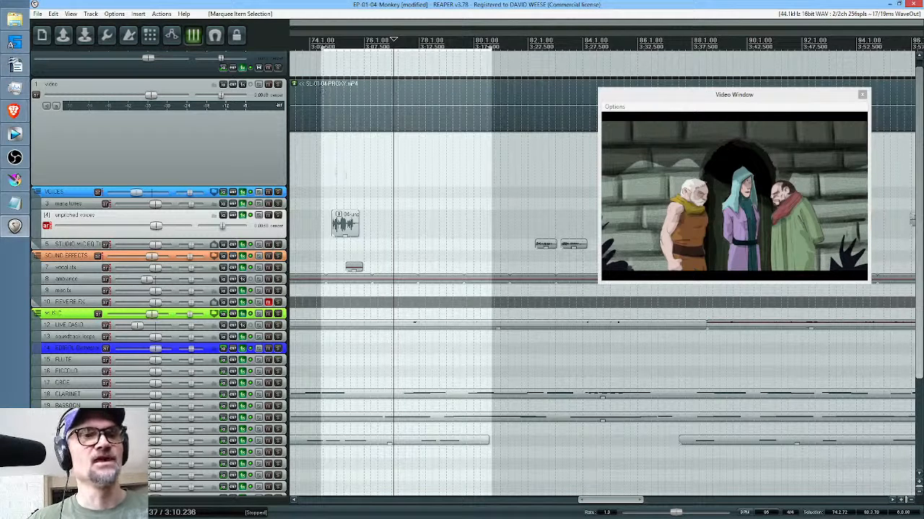
left_click(331, 171)
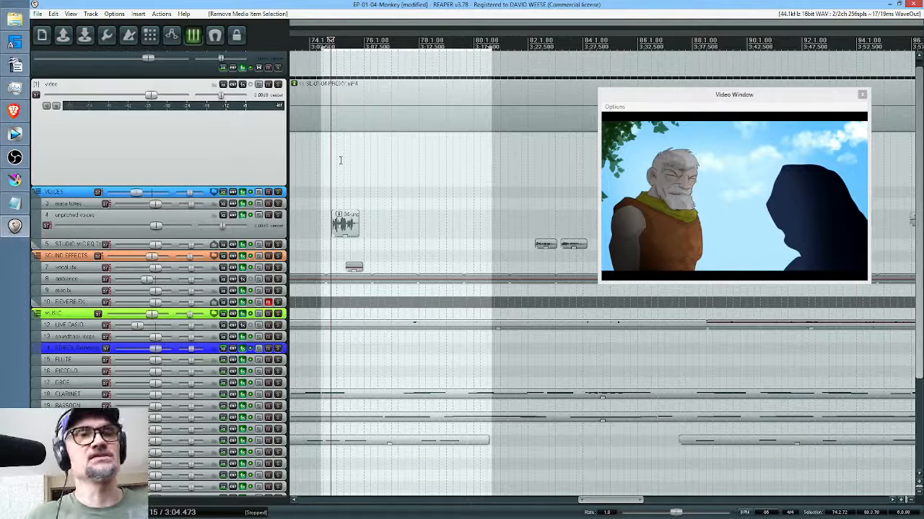
key("space")
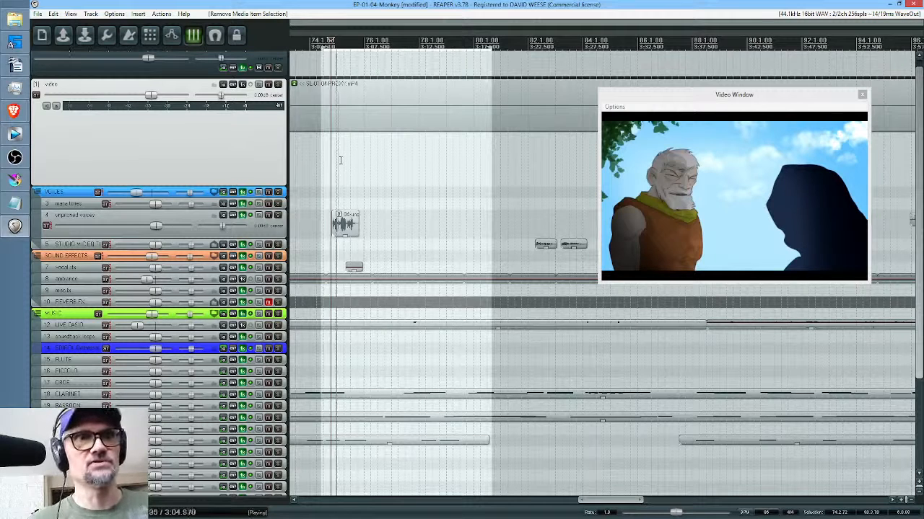
key("space")
Examine the shots around 3:10 to 3:12 and at about 3:23, replaying short passages of the picture.
left_click(402, 219)
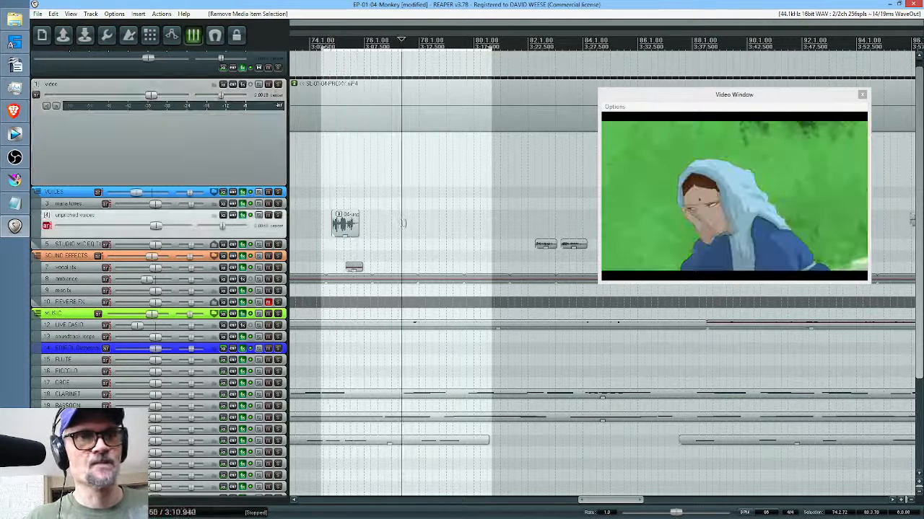
key("space")
key("space")
left_click(405, 225)
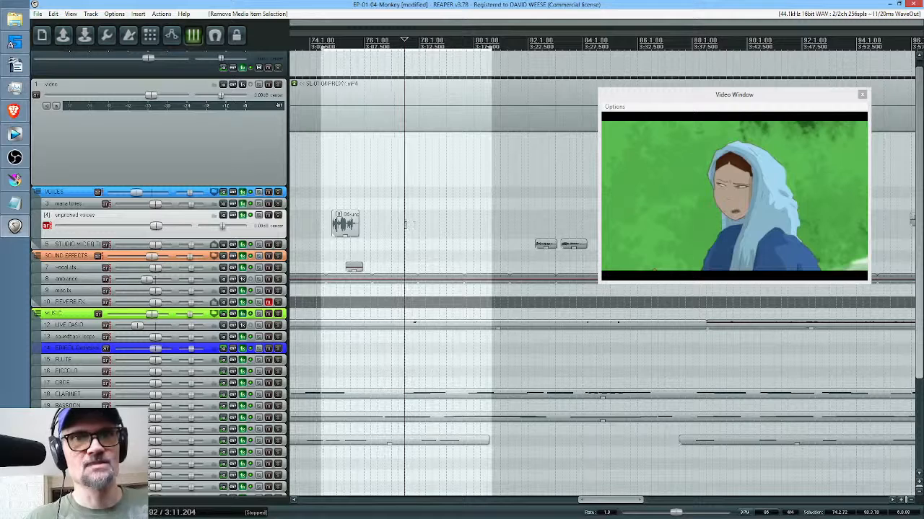
left_click(534, 233)
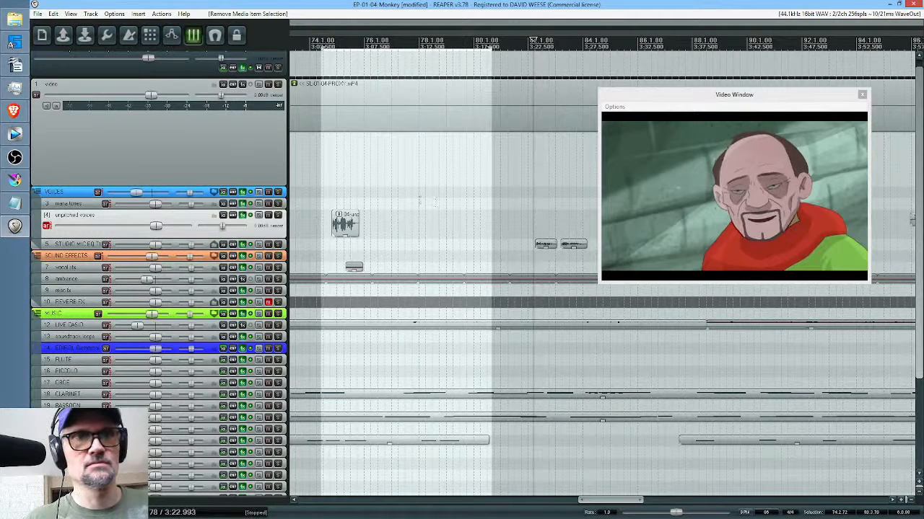
left_click(417, 223)
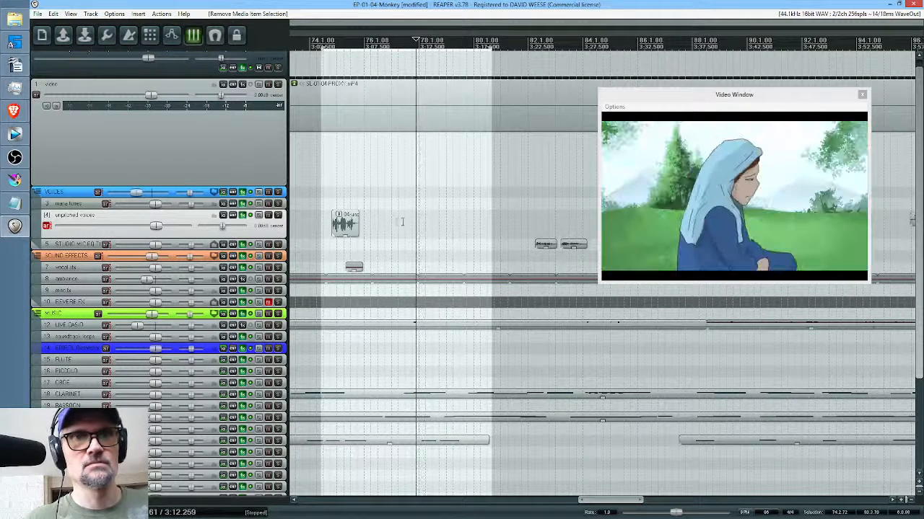
left_click(394, 222)
key("space")
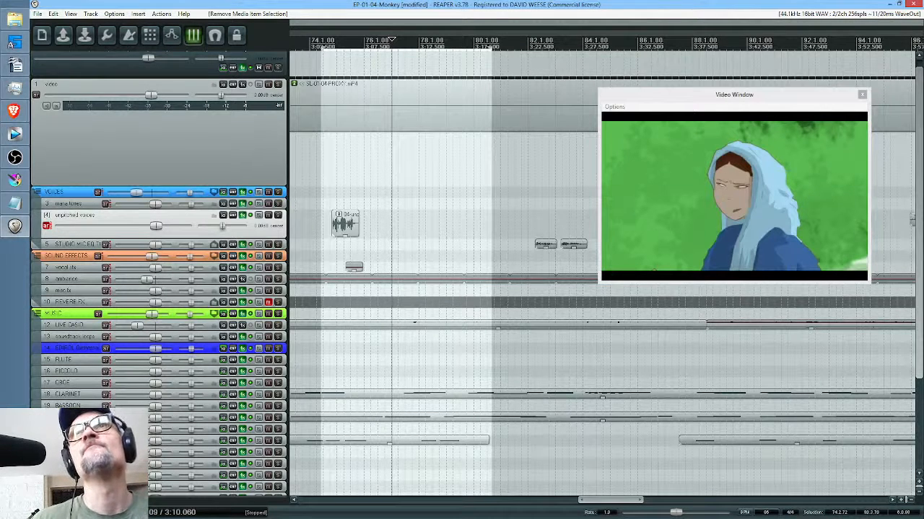
Switch to Vegas Pro and open the voice-over session project from the ANIME\SL\veg folder on the 2TB Workdisk.
key("alt+Tab")
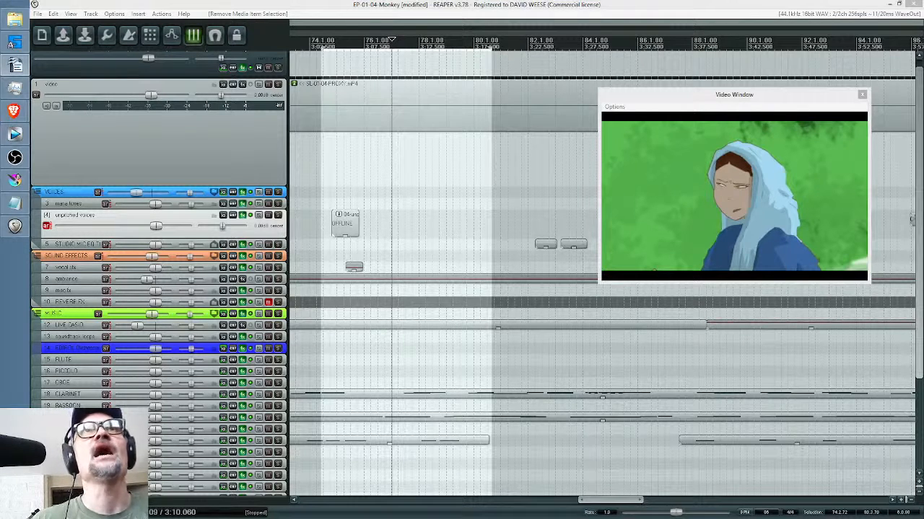
key("alt+Tab")
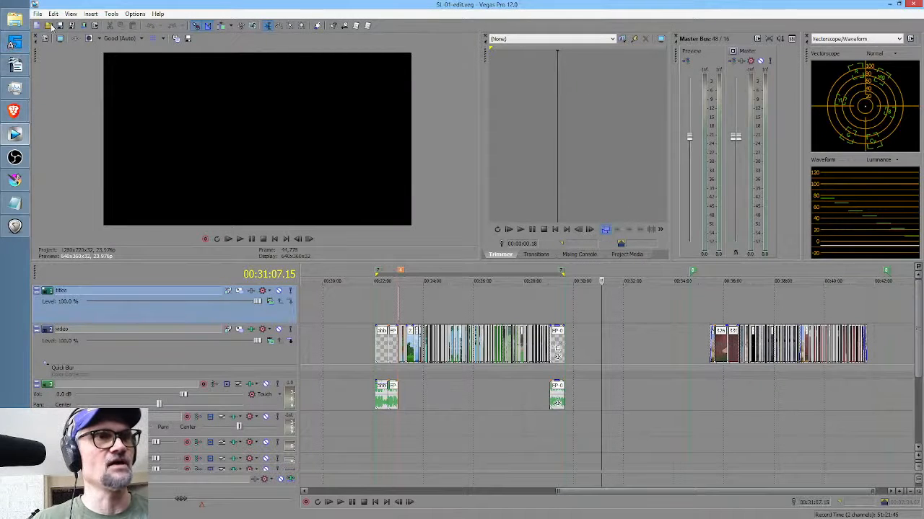
left_click(50, 26)
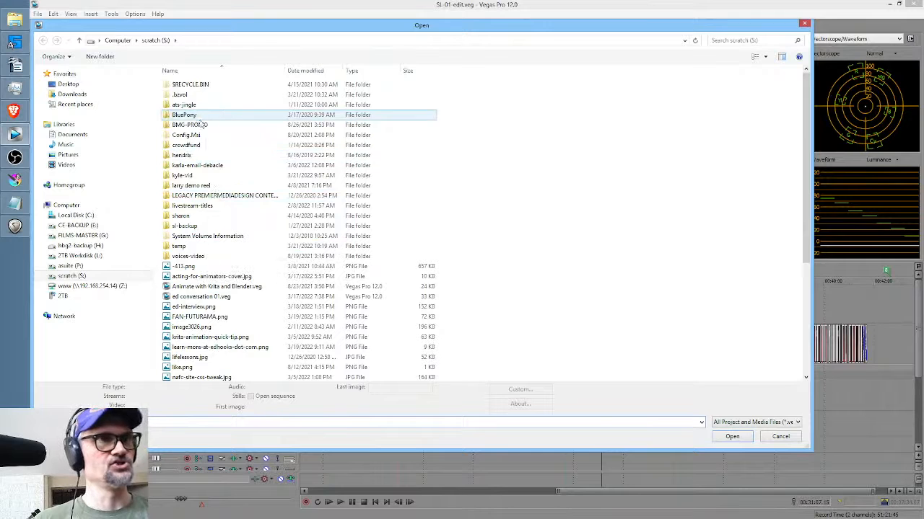
left_click(86, 256)
double_click(339, 90)
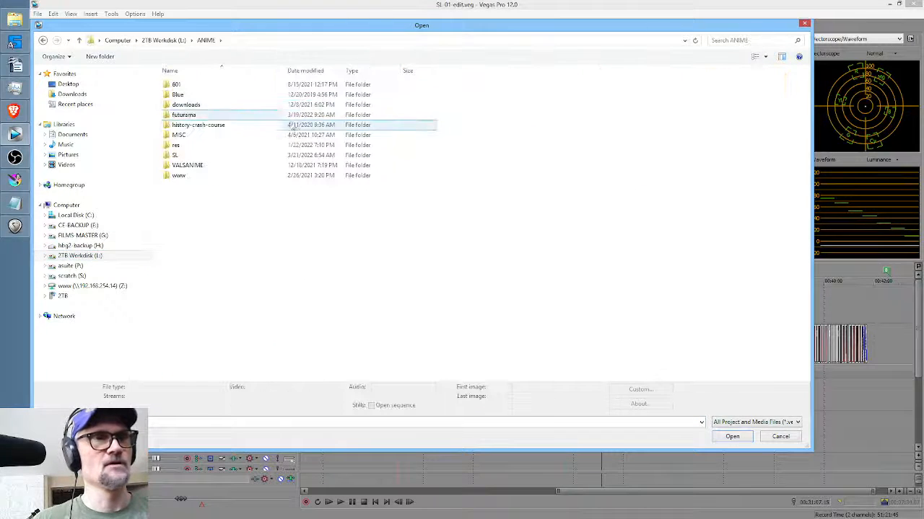
left_click(189, 156)
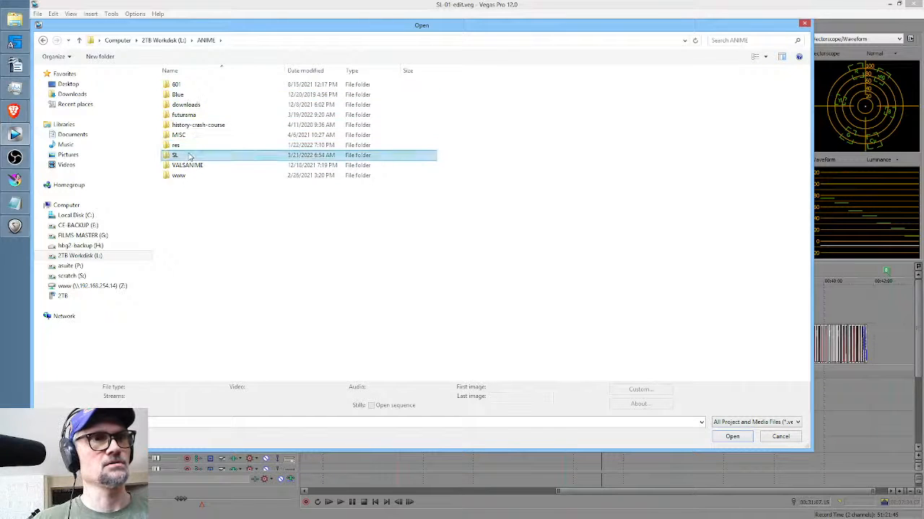
double_click(190, 156)
double_click(200, 358)
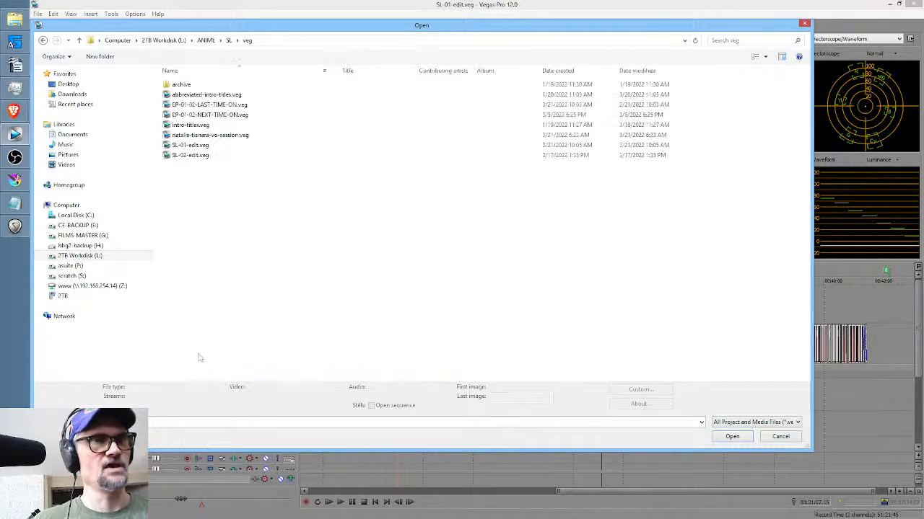
double_click(213, 136)
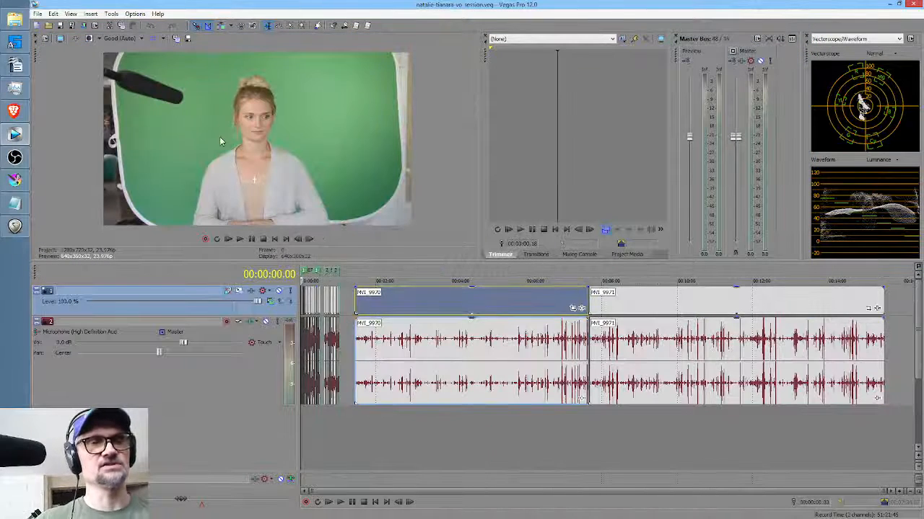
Play the opening of the EP 01 04 section on the voice-over timeline, from about 00:00:37.22.
left_click(329, 426)
scroll(330, 422, "up", 10)
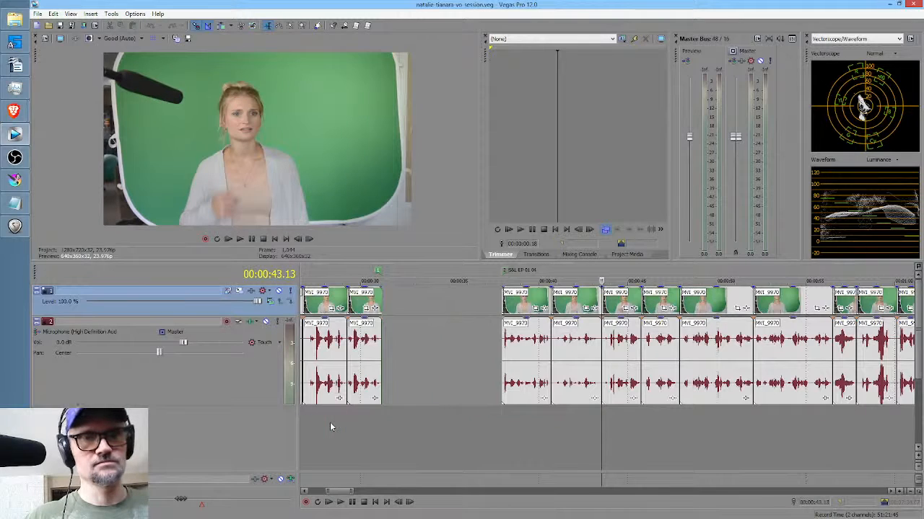
left_click(503, 414)
key("space")
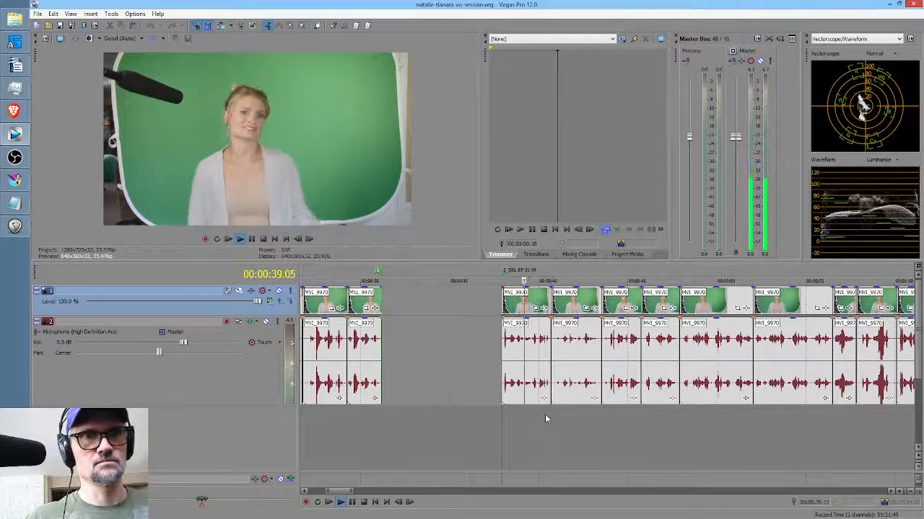
scroll(555, 414, "down", 4)
key("space")
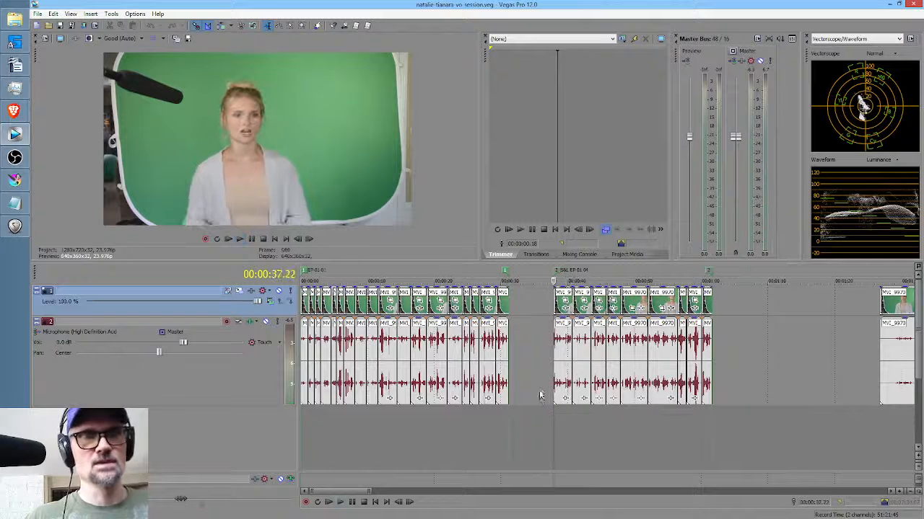
Open the first MVI_9970 clip of the EP 01 04 section in the Trimmer and widen the Trimmer area.
scroll(565, 412, "up", 5)
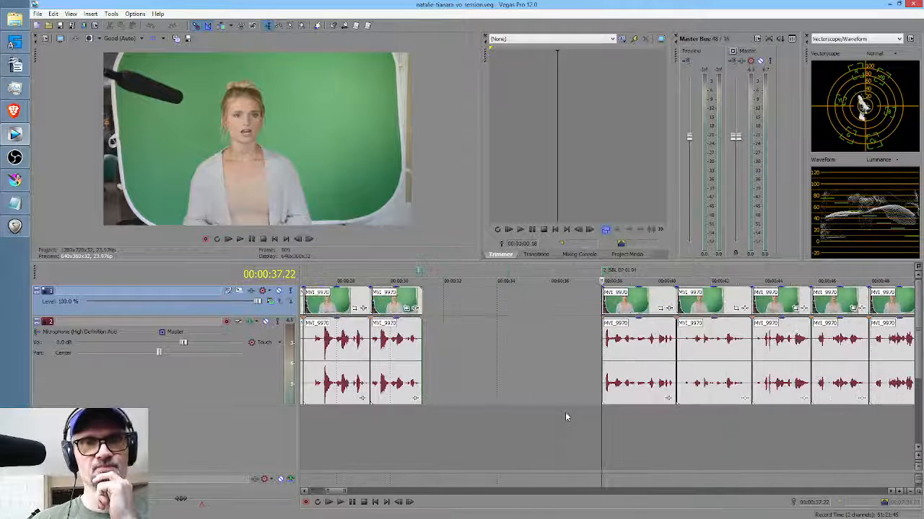
left_click(635, 307)
right_click(633, 302)
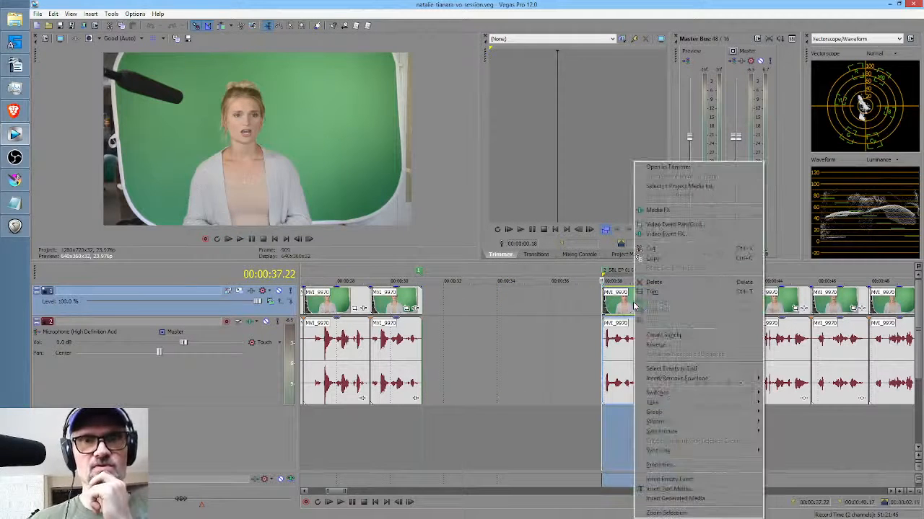
left_click(667, 167)
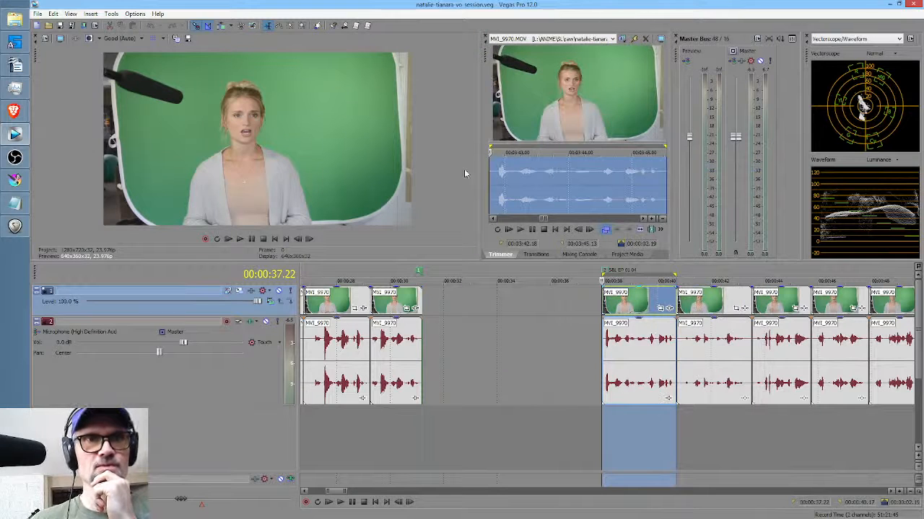
left_click_drag(479, 166, 319, 166)
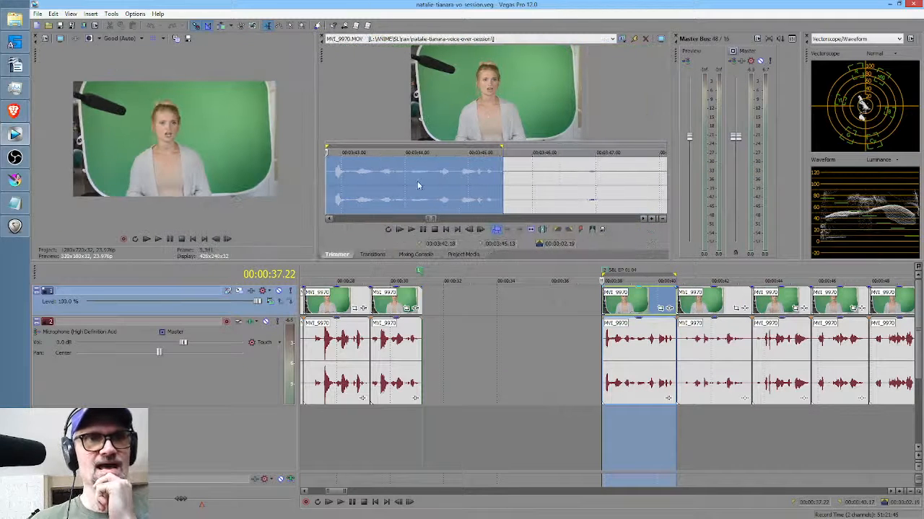
Play the raw MVI_9970 recording in the Trimmer from about 3:33, ahead of the clip's selected passage.
scroll(429, 187, "left", 3)
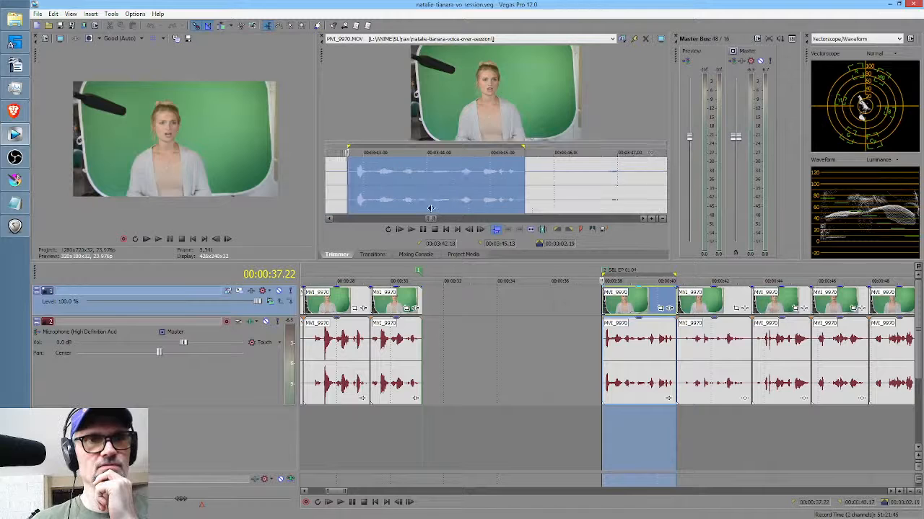
scroll(430, 190, "left", 10)
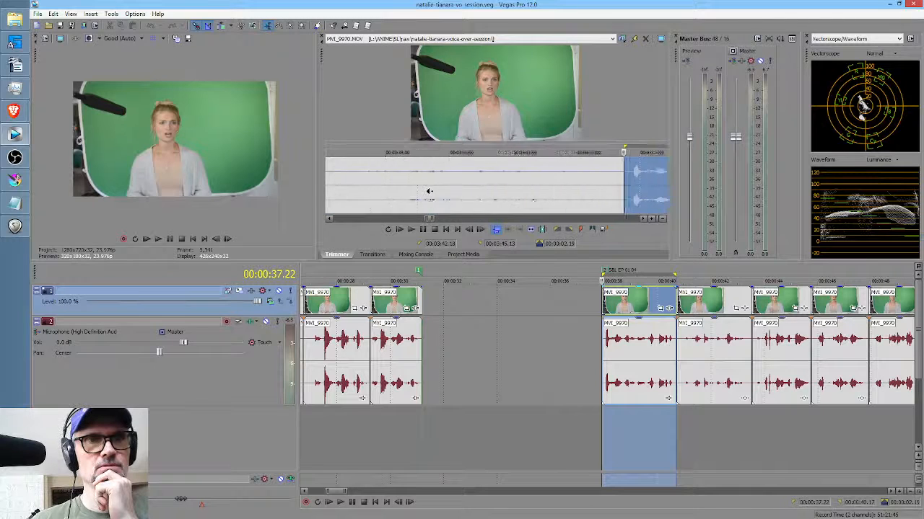
left_click(431, 192)
scroll(443, 193, "down", 3)
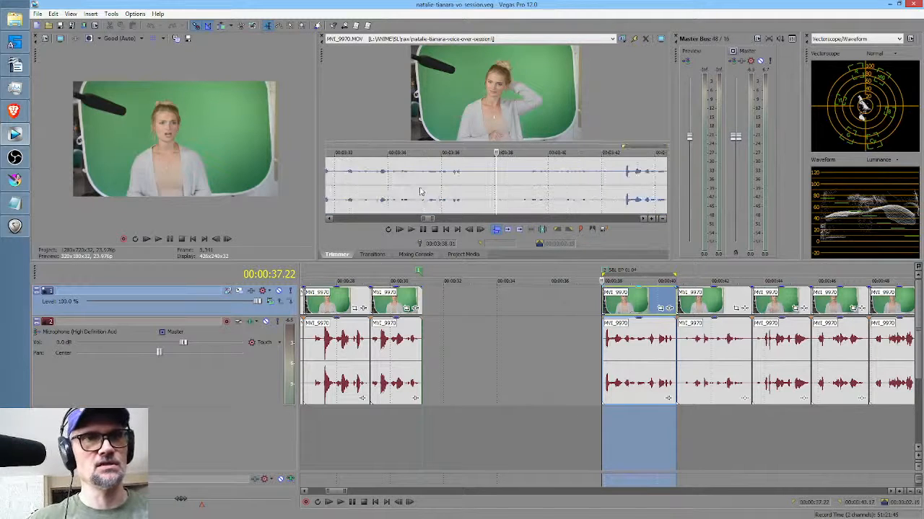
left_click(370, 182)
key("space")
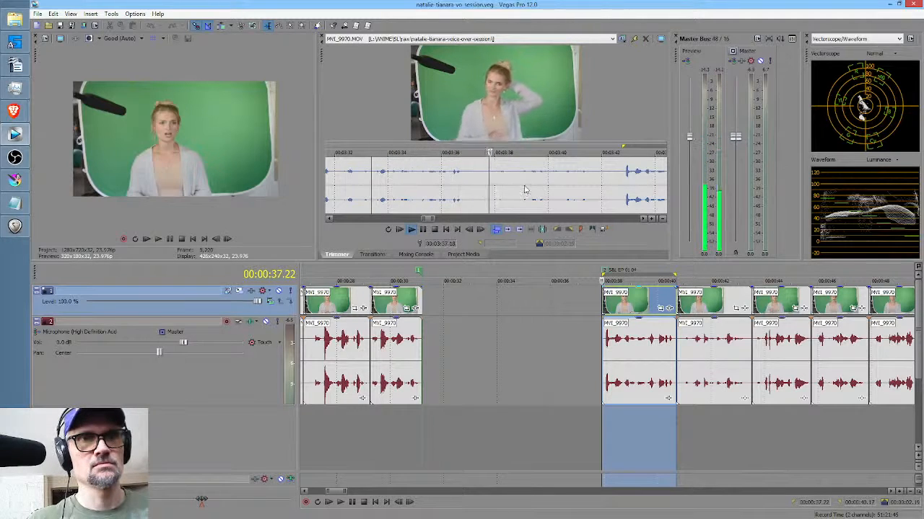
scroll(433, 182, "down", 4)
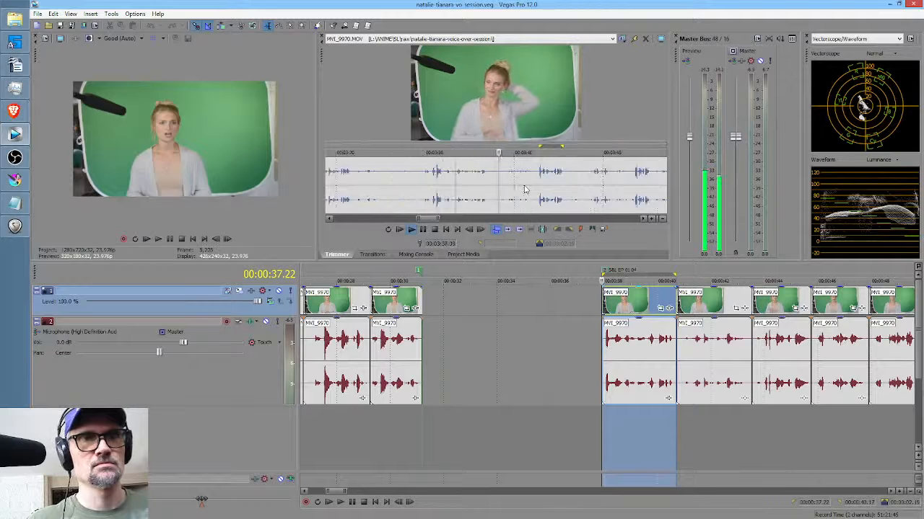
Listen to earlier takes in the raw recording, starting from about 3:30 and about 3:17.
left_click(432, 182)
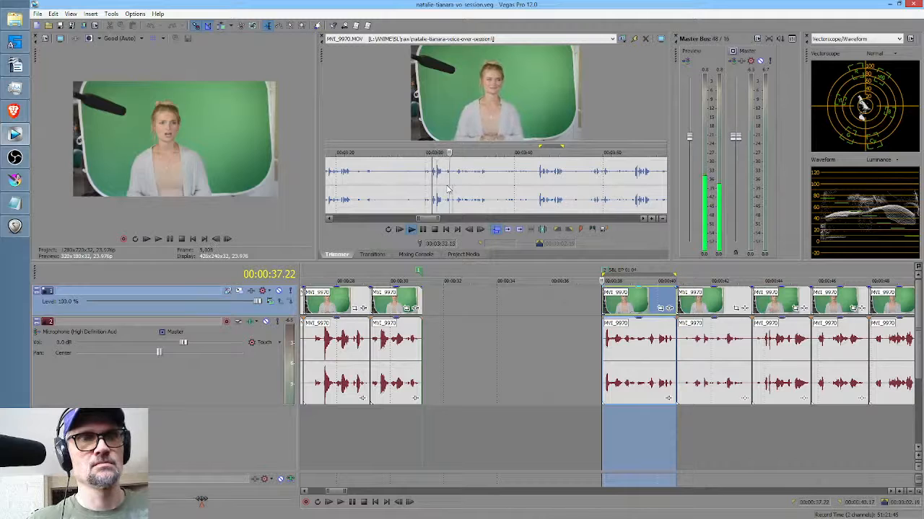
key("space")
scroll(509, 172, "up", 2)
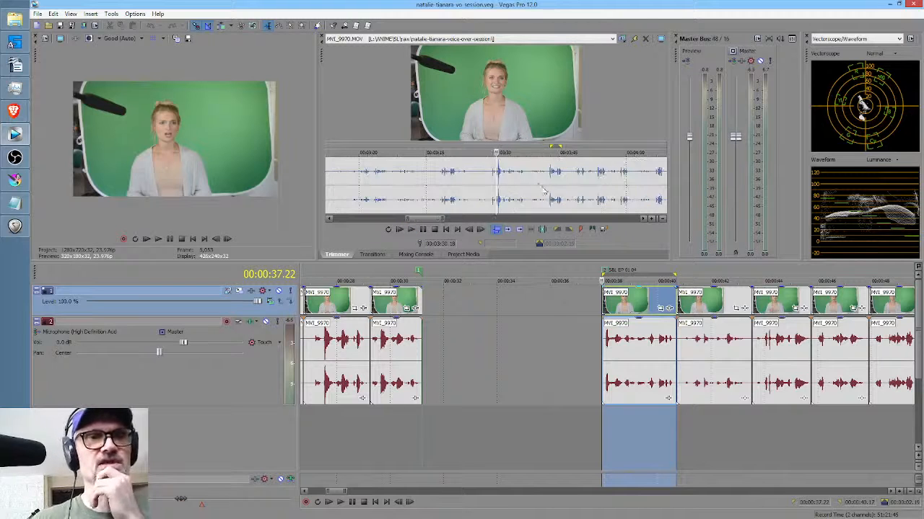
left_click(440, 186)
key("space")
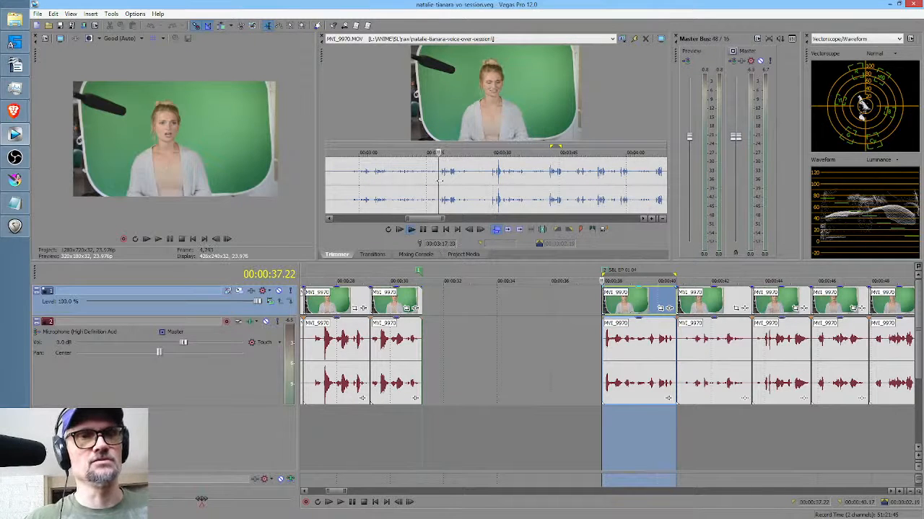
key("space")
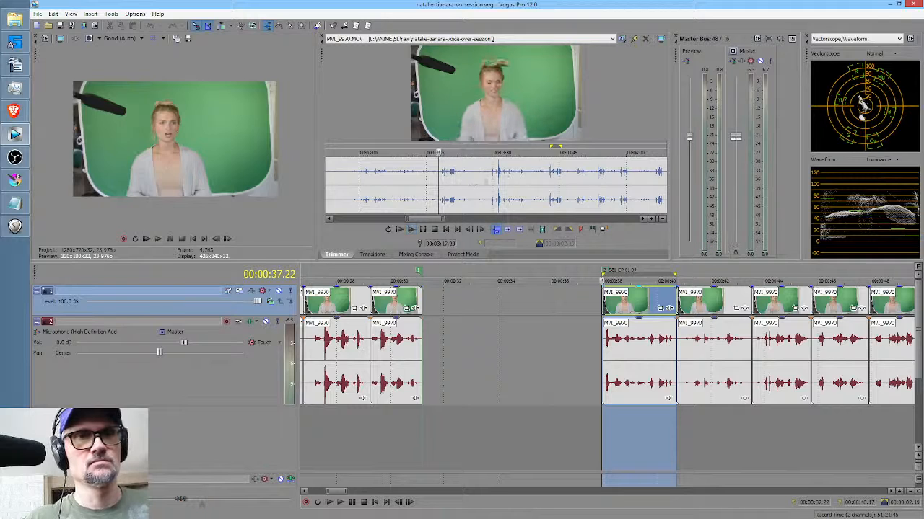
Play the raw recording from about 3:35 on to the takes after the clip's selected passage.
left_click(522, 185)
key("space")
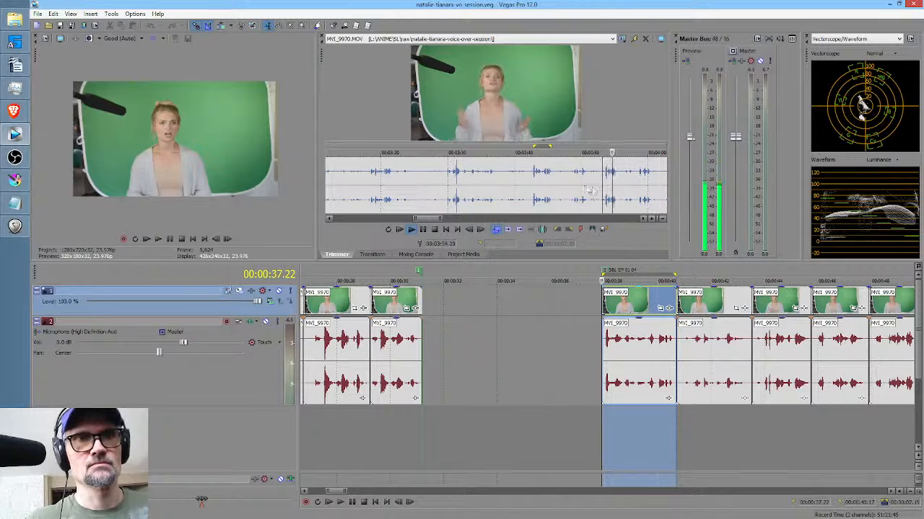
key("space")
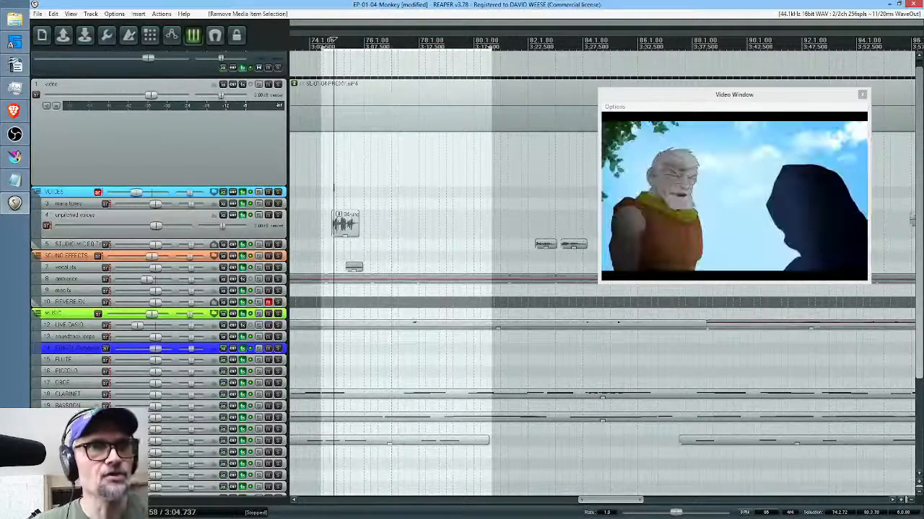
Switch to REAPER, play episode 4 from about 3:04.7, and place the edit cursor at about 3:11.2.
key("space")
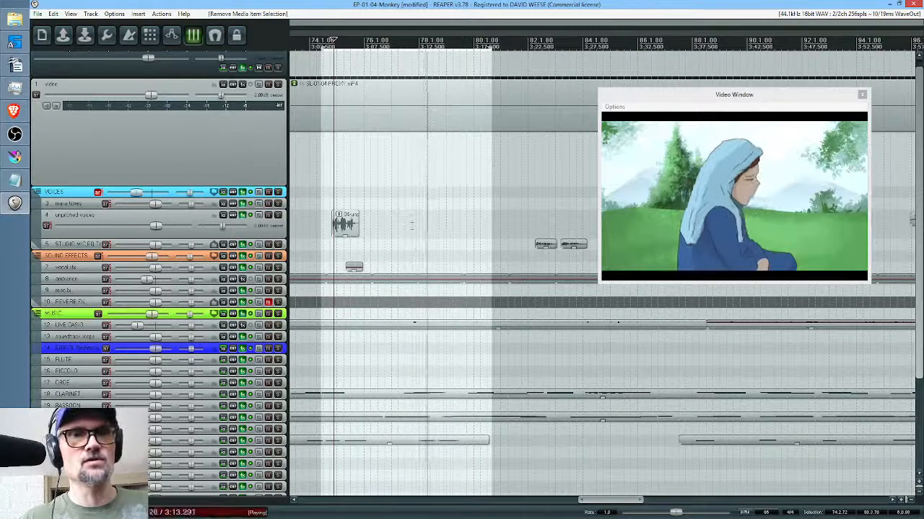
left_click(416, 226)
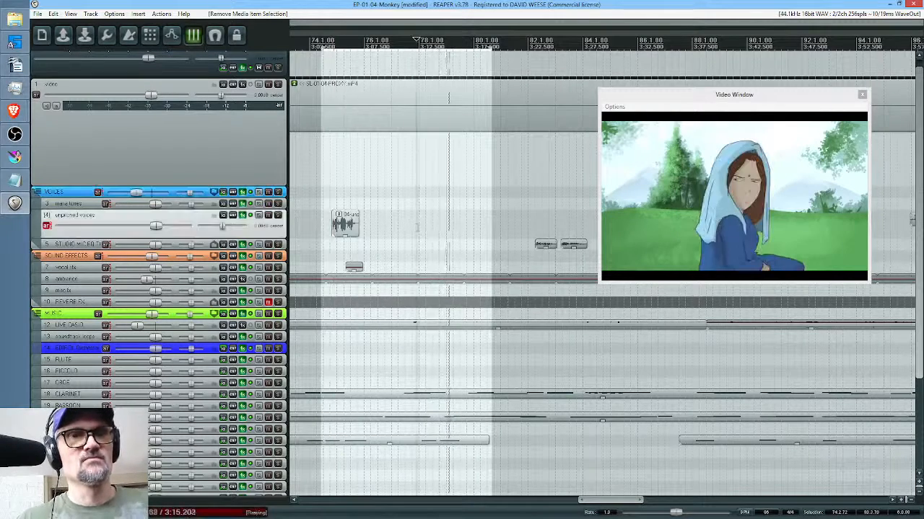
key("space")
left_click(405, 223)
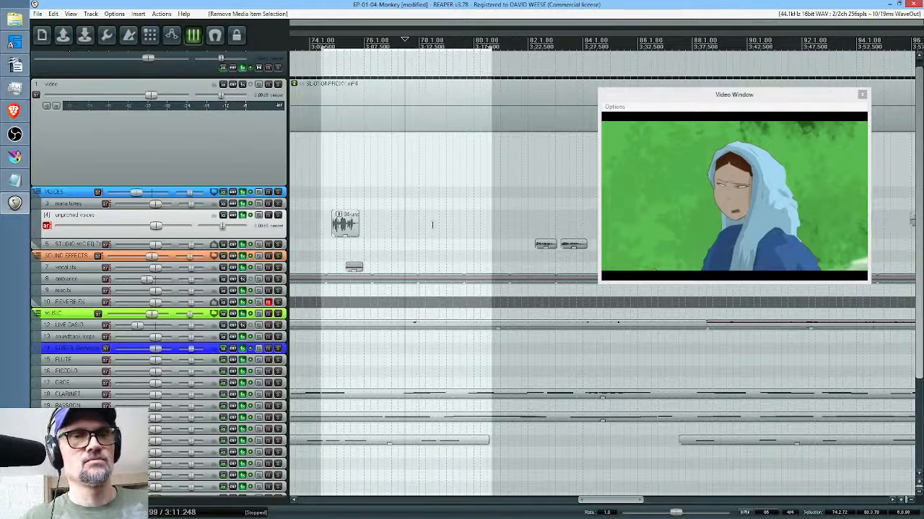
Check the veiled woman's shot at about 3:10.8, and play the picture from about 3:09.8.
scroll(441, 226, "up", 3)
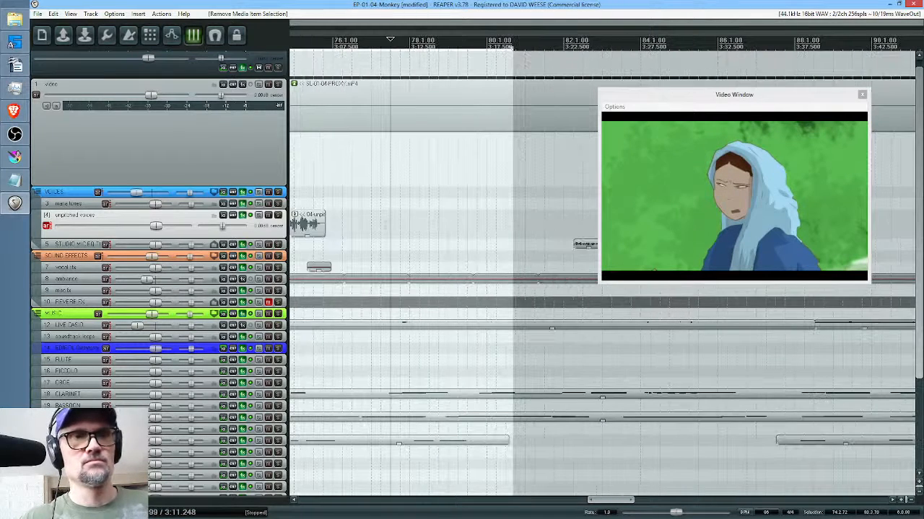
left_click(383, 224)
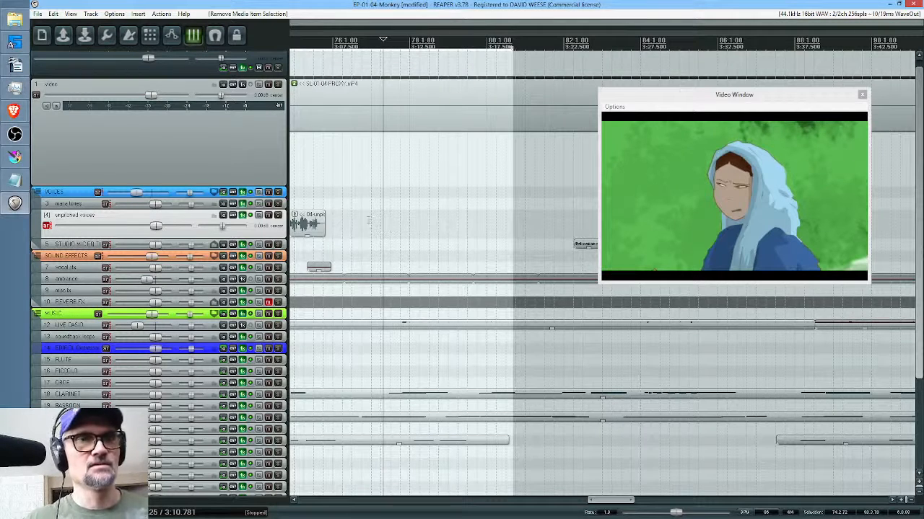
left_click(367, 221)
key("space")
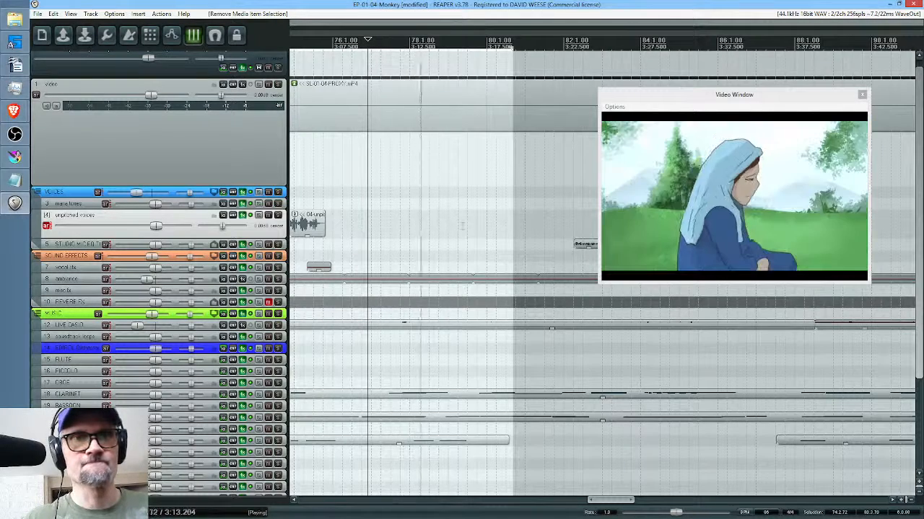
key("space")
Play from about 3:04.5 through the end of the time selection and follow the dialogue clips to about 3:30.
left_click_drag(454, 223, 520, 226)
left_click(353, 205)
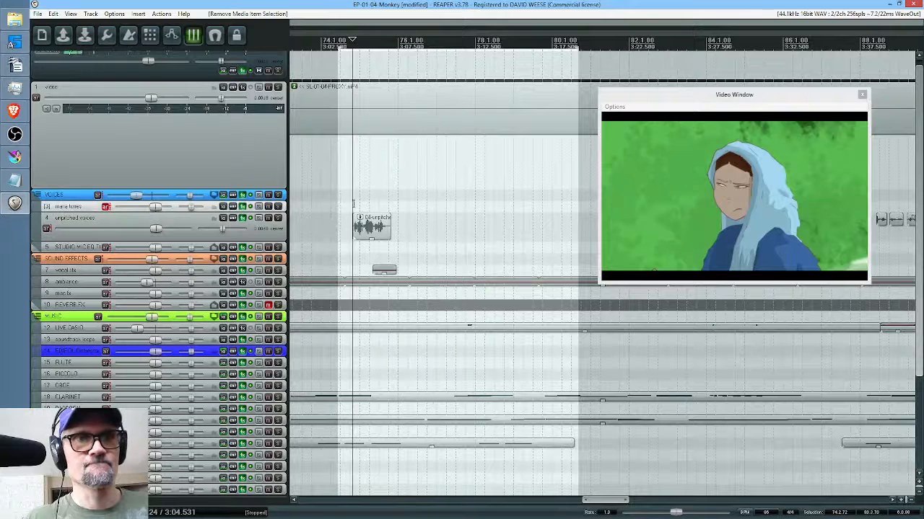
key("space")
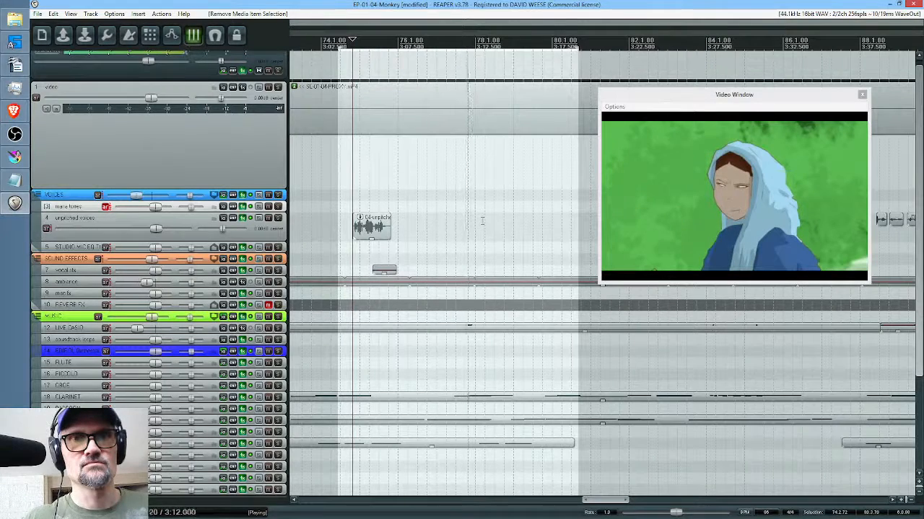
left_click_drag(538, 229, 424, 224)
scroll(498, 232, "down", 3)
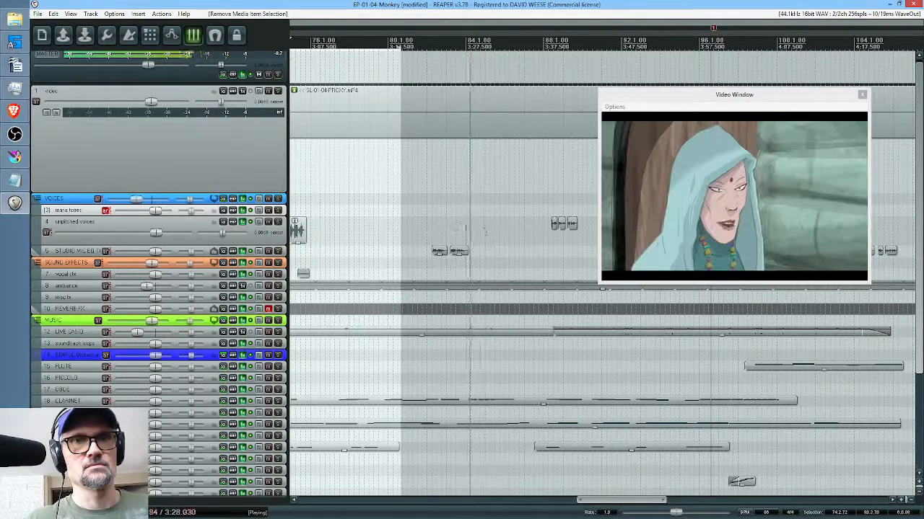
left_click_drag(503, 230, 394, 233)
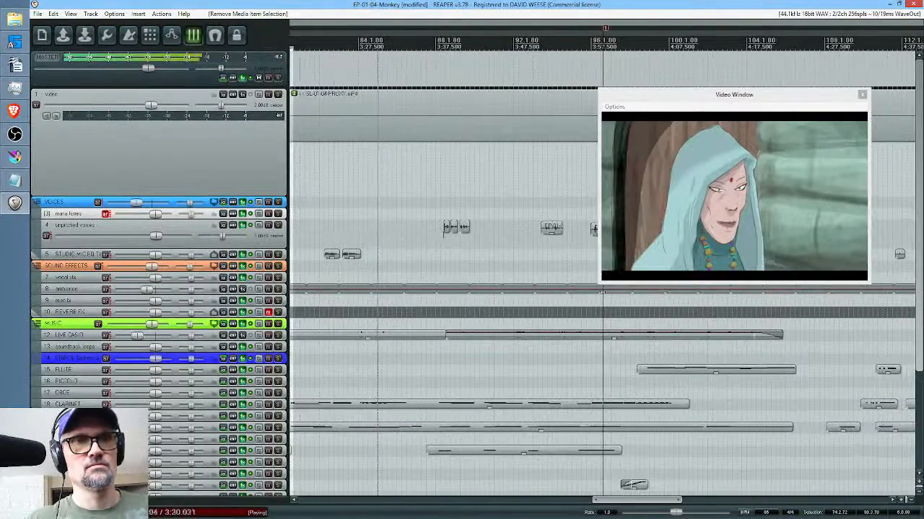
Play the veiled woman's line from about 3:38.3, turn on ripple editing, and replay from about 3:25.5.
left_click(439, 238)
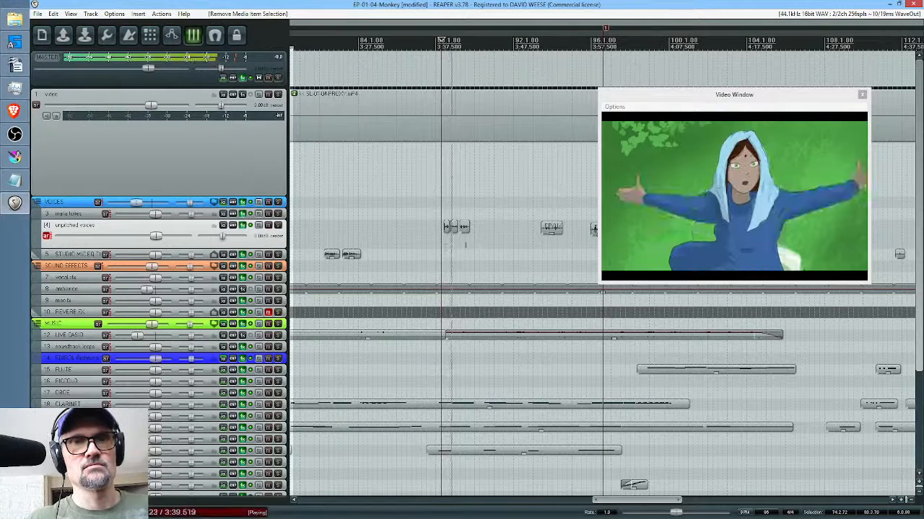
key("space")
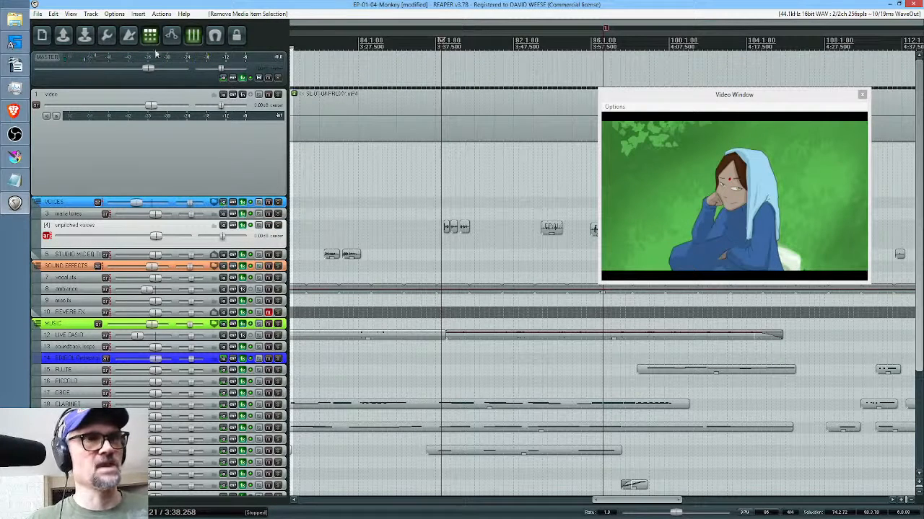
left_click(344, 225)
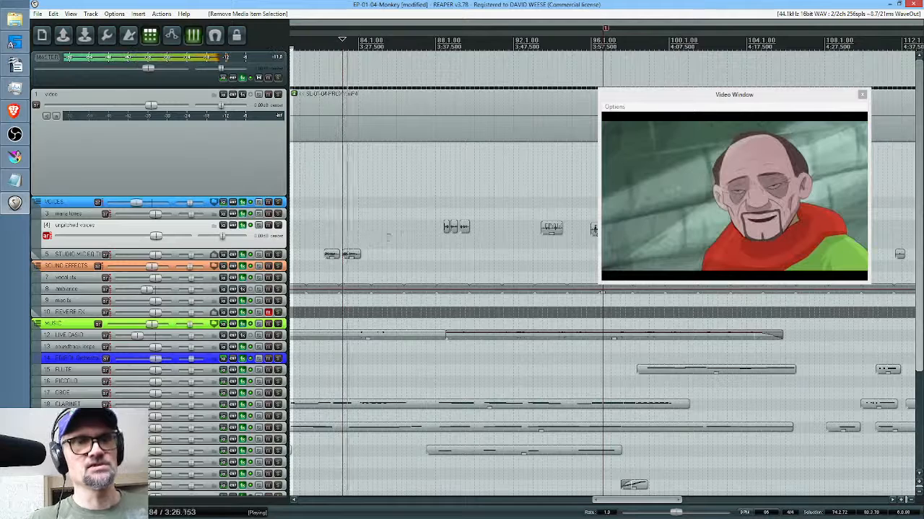
Shift the three short unpitched voices clips near 3:38.5, with those following, later to start at about 3:39.4, and play them.
scroll(401, 230, "up", 2)
scroll(479, 229, "down", 2)
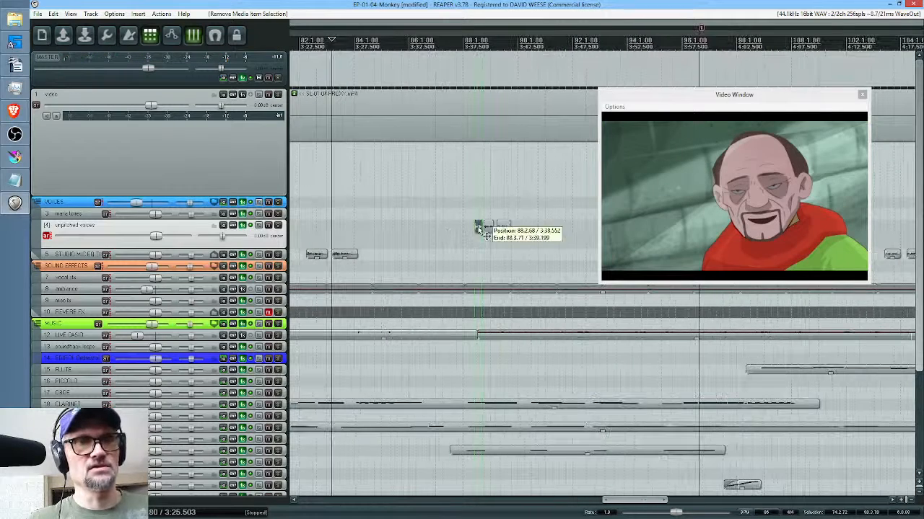
left_click(479, 229)
scroll(479, 229, "up", 4)
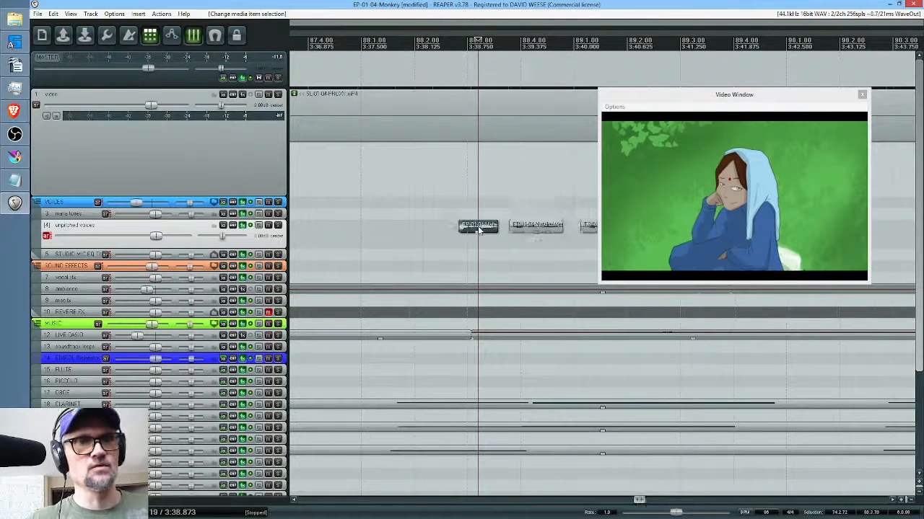
scroll(479, 229, "down", 2)
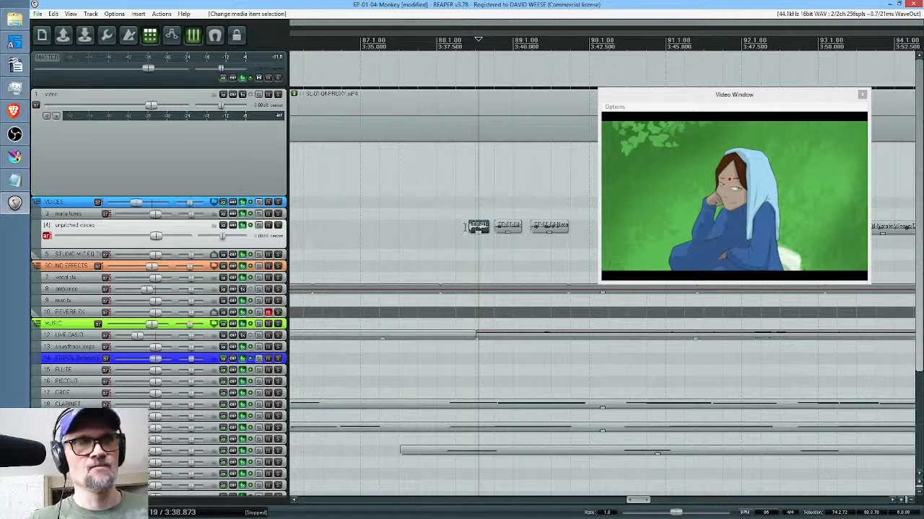
left_click(466, 228)
scroll(469, 228, "down", 2)
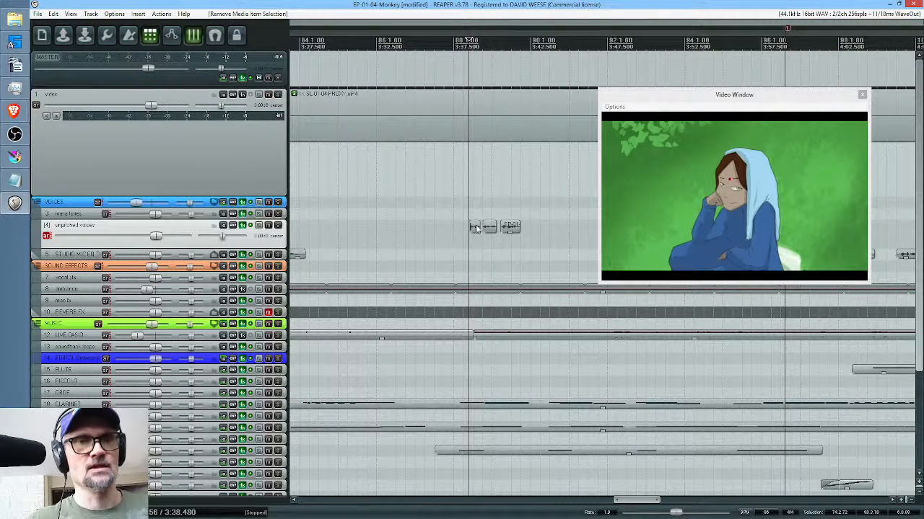
left_click_drag(496, 233, 500, 235)
left_click(487, 249)
key("space")
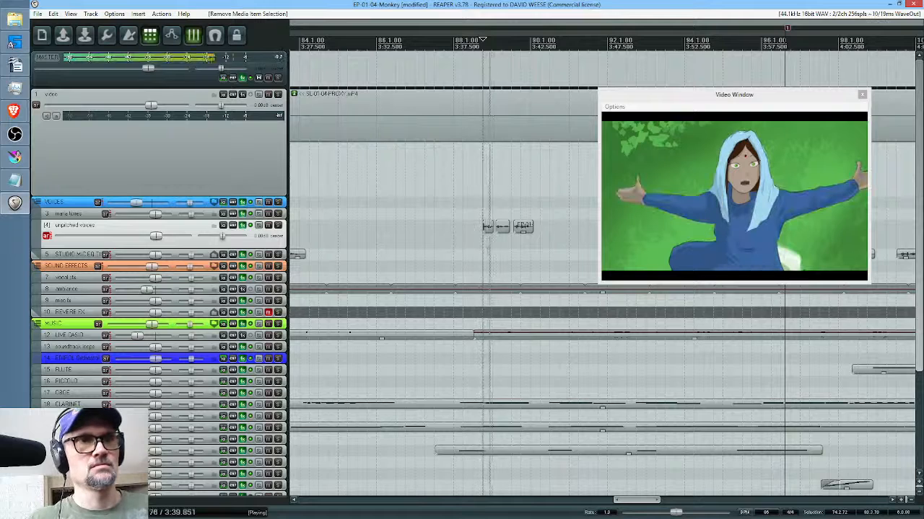
Follow playback to the next unpitched voices clips, playing from about 3:52 and again from about 3:54.
left_click_drag(542, 247, 355, 248)
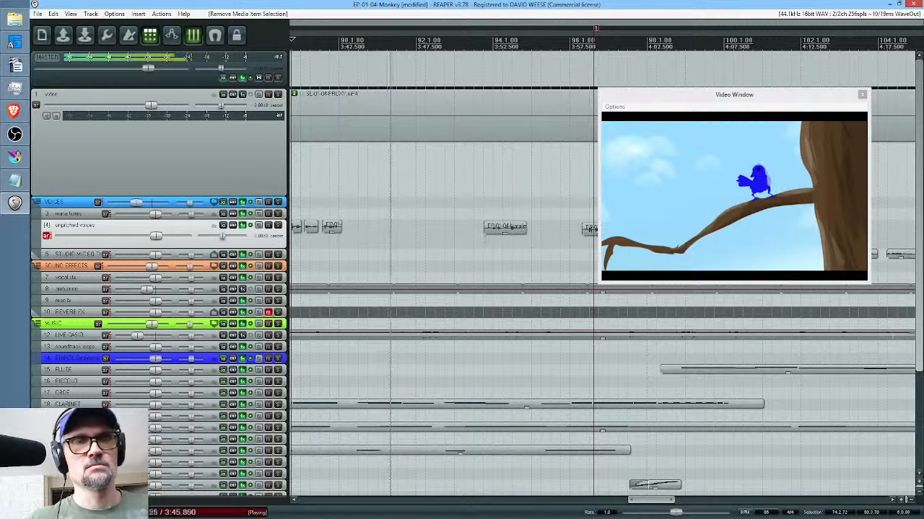
left_click(484, 241)
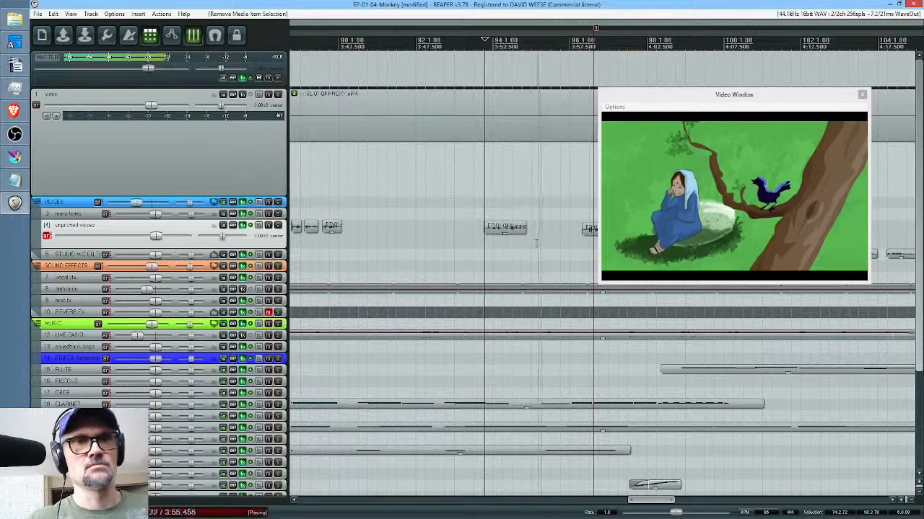
left_click_drag(532, 242, 460, 239)
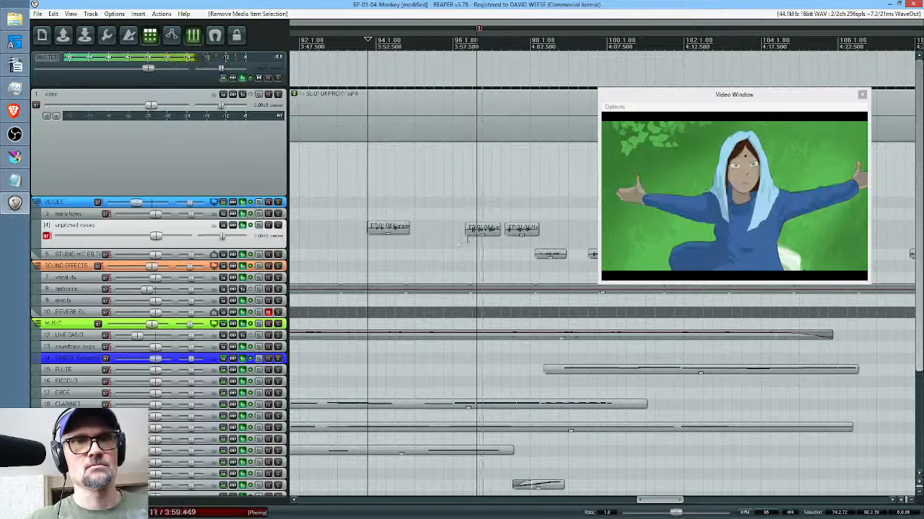
key("space")
left_click(402, 241)
key("space")
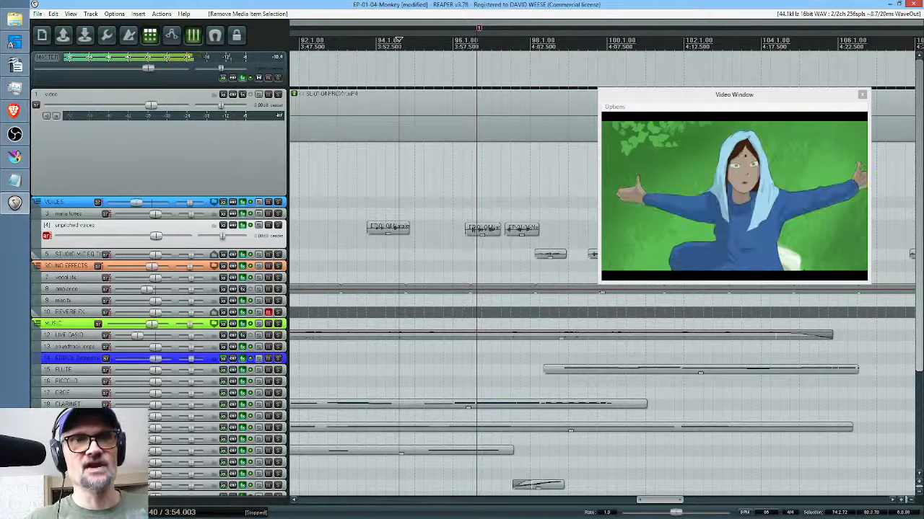
key("space")
Check the picture around the shot change at about 3:55.9, 3:55.7 and 3:55.4.
left_click(428, 236)
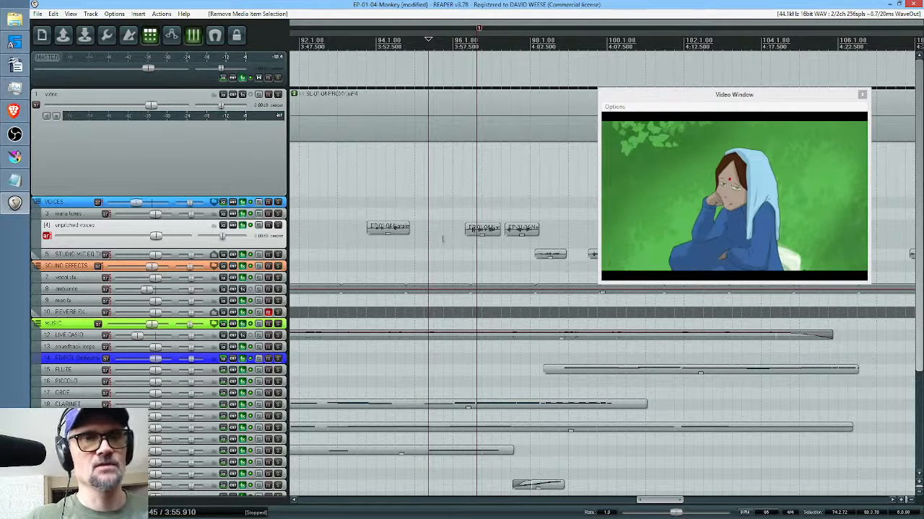
left_click(425, 236)
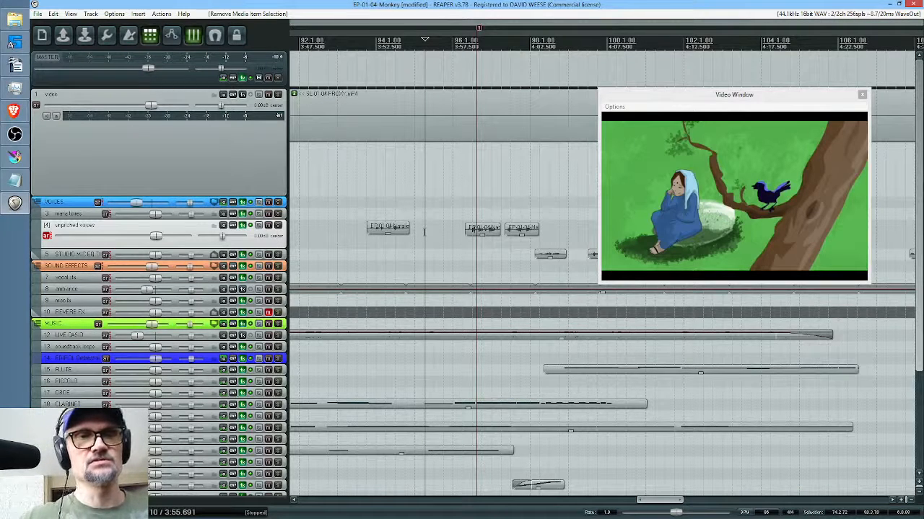
left_click(421, 236)
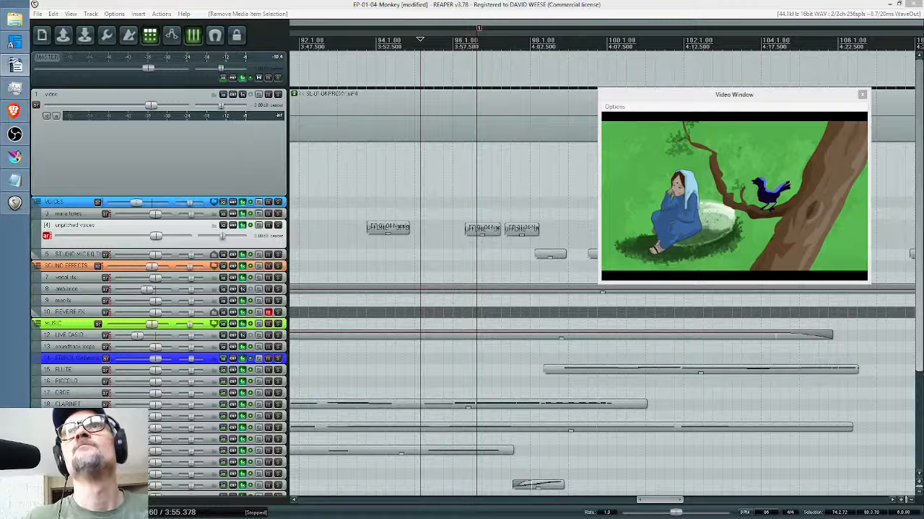
Replay the unpitched voices clips from about 3:52.3, and turn off ripple editing.
left_click(373, 242)
key("space")
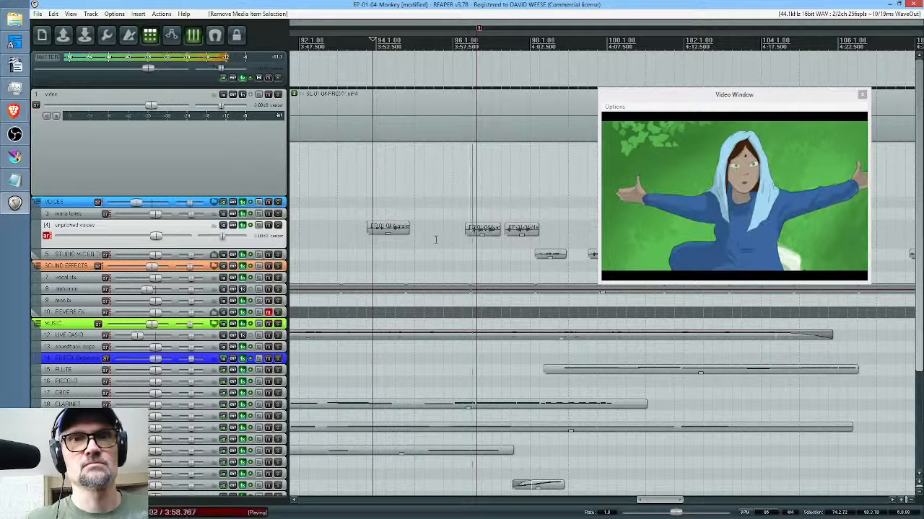
key("space")
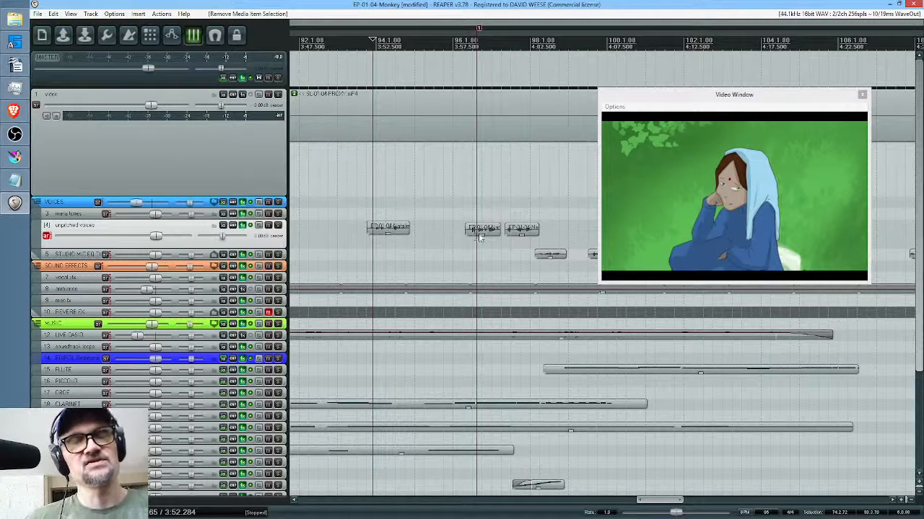
Move the unpitched voices clip at about 3:58.3 earlier to start at about 3:56.4, and play it against the picture.
key("space")
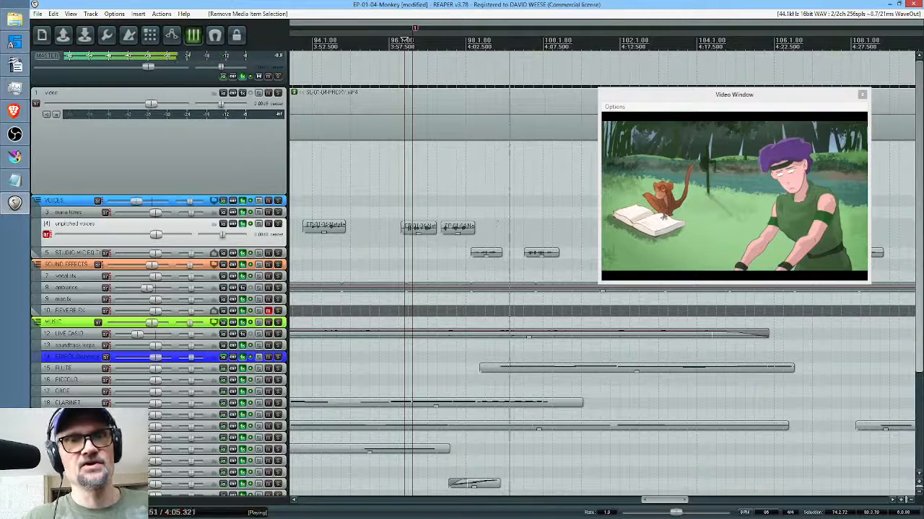
key("space")
left_click_drag(429, 237, 394, 230)
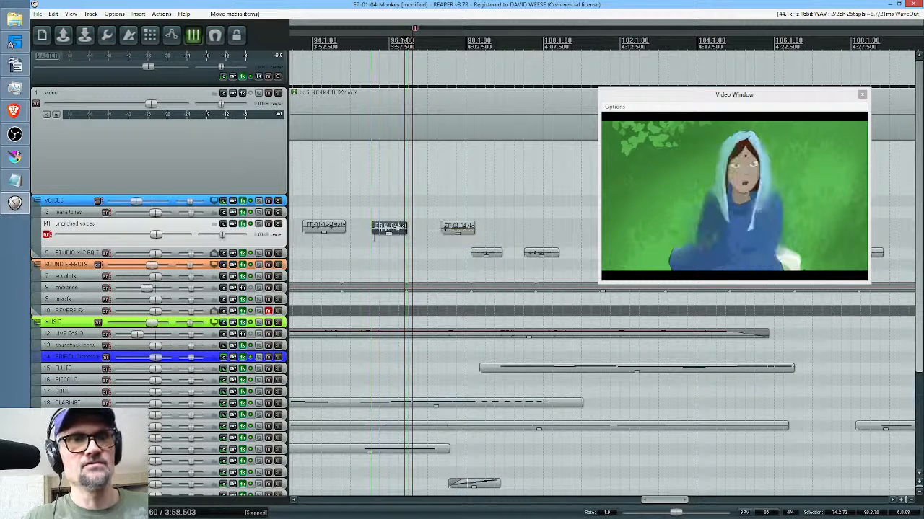
left_click(373, 239)
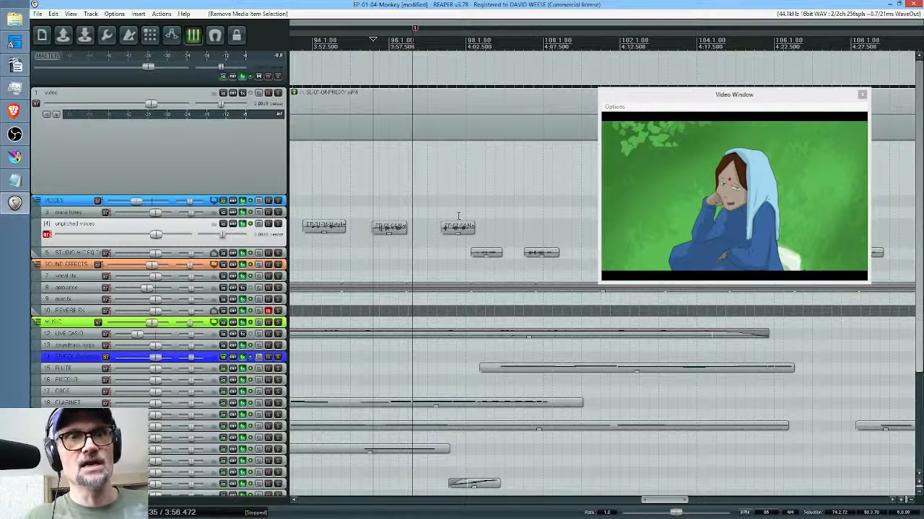
key("space")
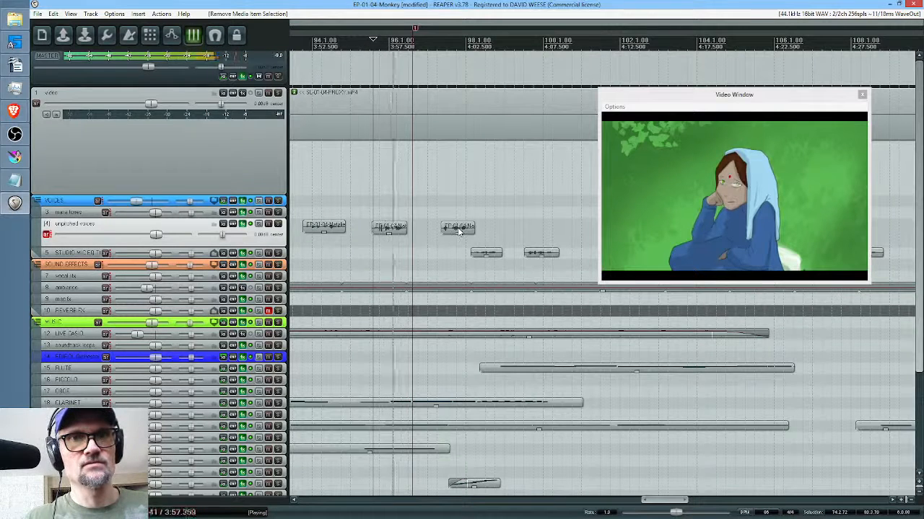
key("space")
Nudge the same clip earlier to start at about 3:56.1, checking its sync from about 3:53.1 and 3:55.8.
left_click_drag(396, 233, 402, 232)
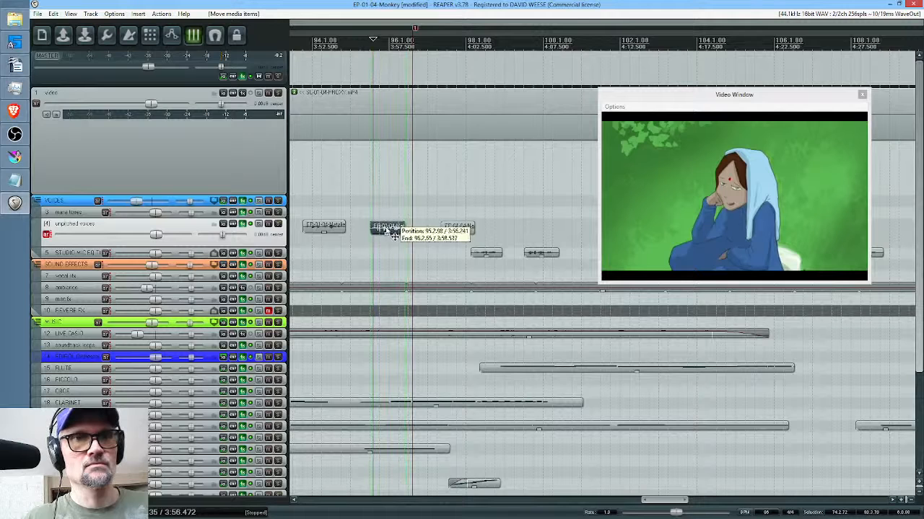
left_click(322, 247)
key("space")
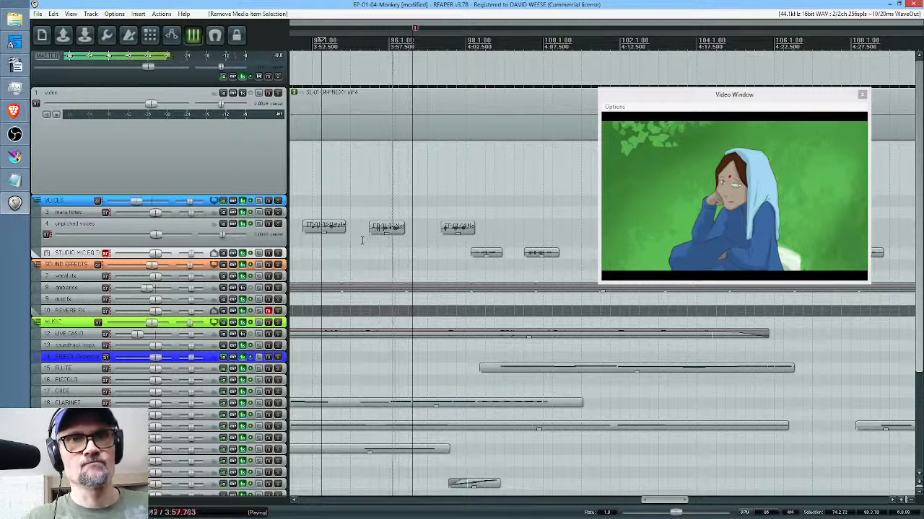
key("space")
left_click(388, 231)
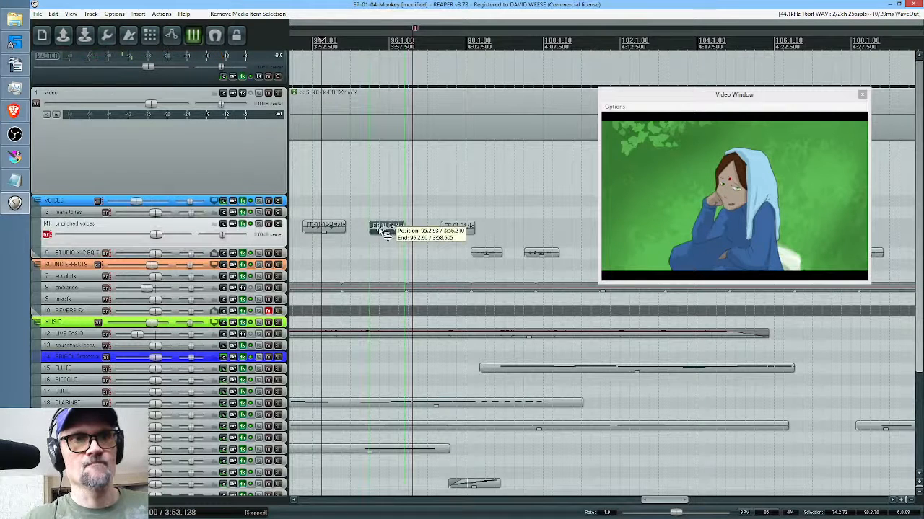
left_click(363, 243)
key("space")
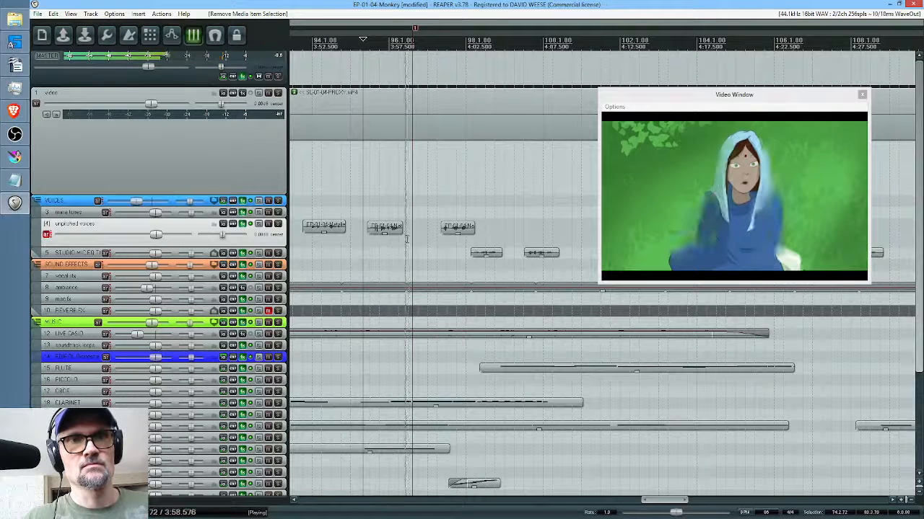
key("space")
Move the following unpitched voices clip earlier to start at about 3:58.6, just after the previous clip, and play its sync.
left_click_drag(456, 228, 427, 240)
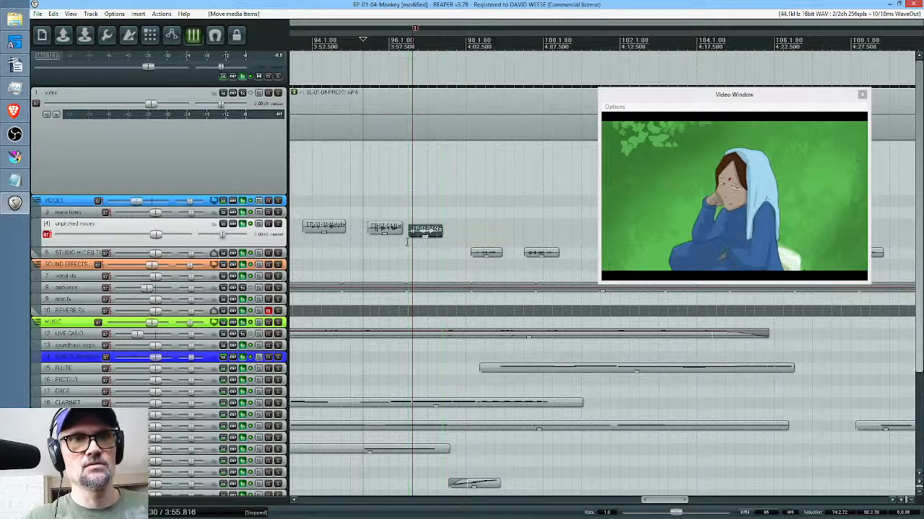
key("space")
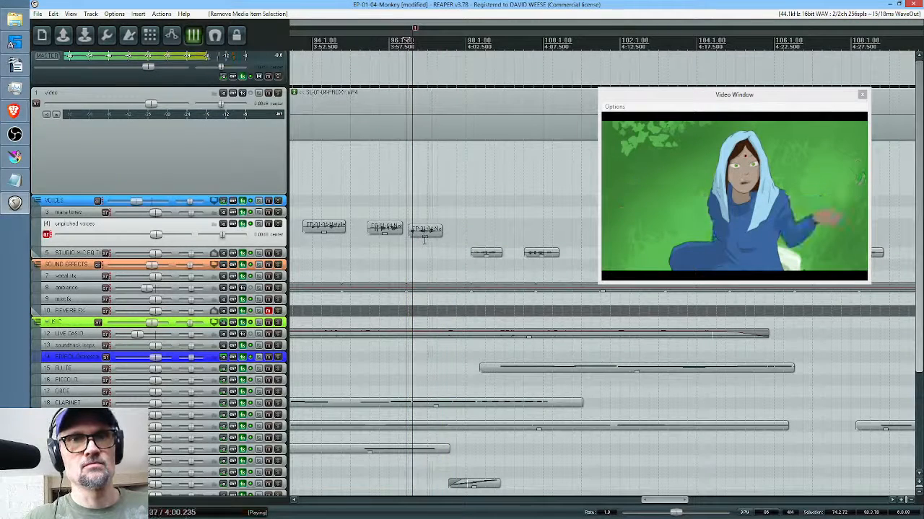
key("space")
left_click_drag(424, 233, 420, 235)
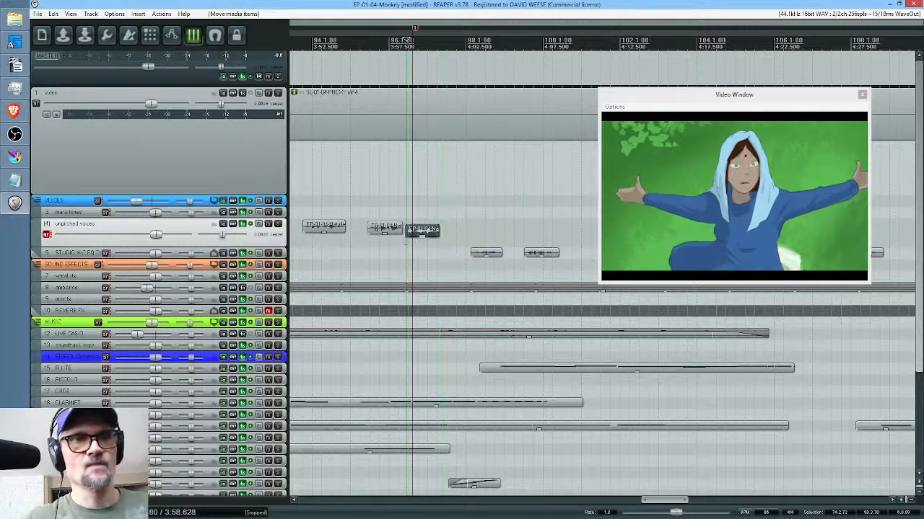
left_click(404, 243)
key("space")
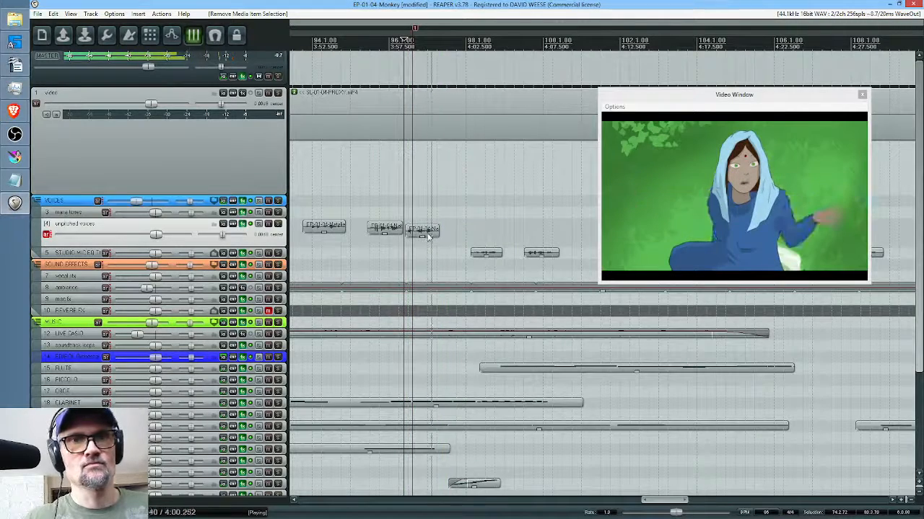
key("space")
Nudge that second clip earlier to about 3:58.2, slightly overlapping the first, checking its sync from about 3:57.2.
scroll(442, 214, "down", 1)
scroll(483, 181, "up", 5)
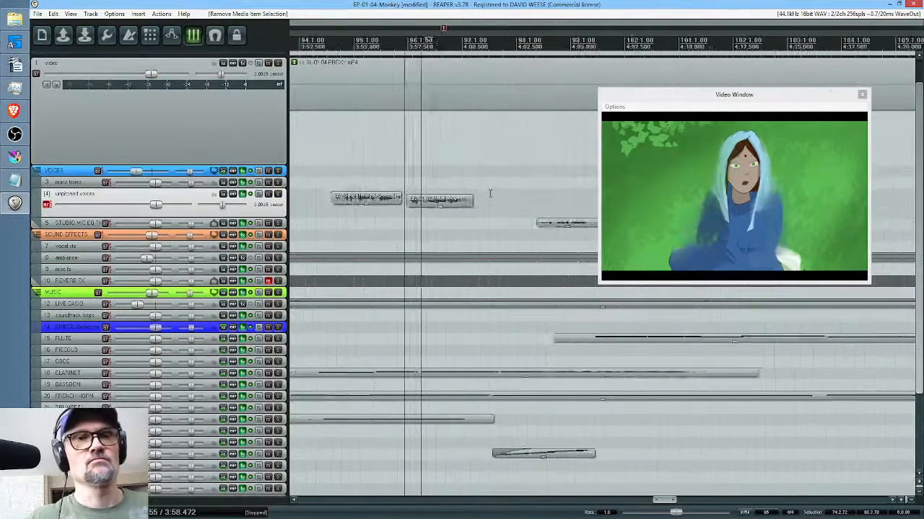
left_click_drag(480, 197, 513, 191)
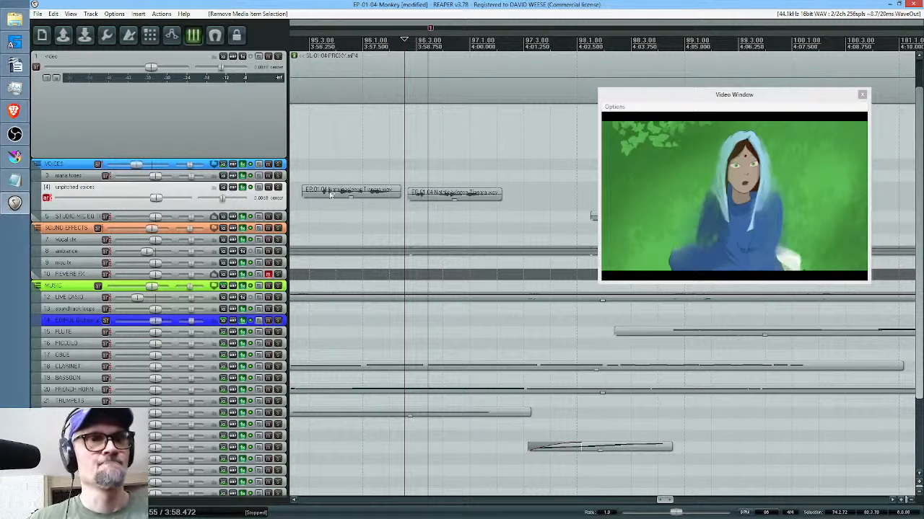
left_click(350, 203)
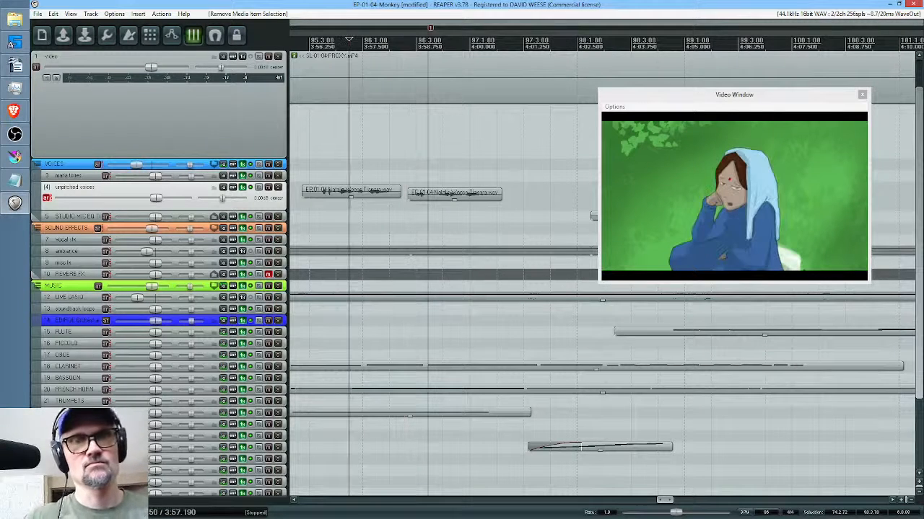
key("space")
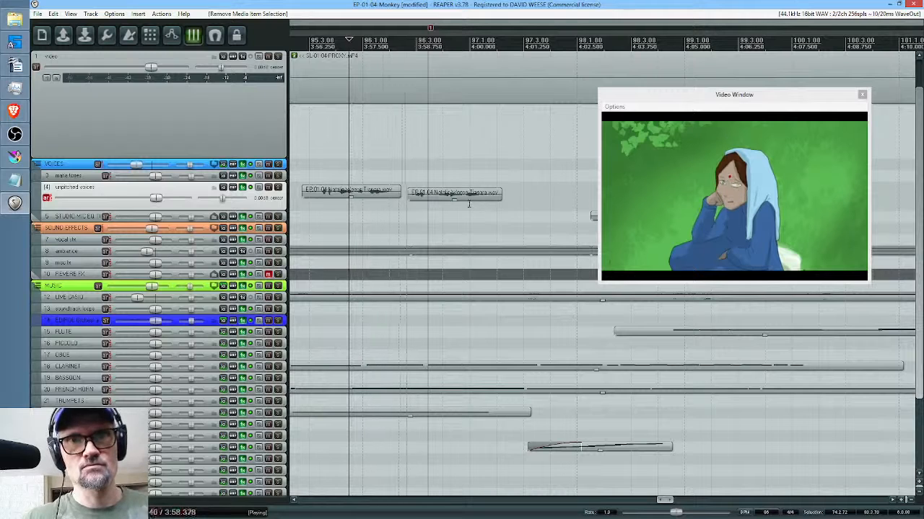
key("space")
left_click_drag(468, 204, 460, 200)
key("space")
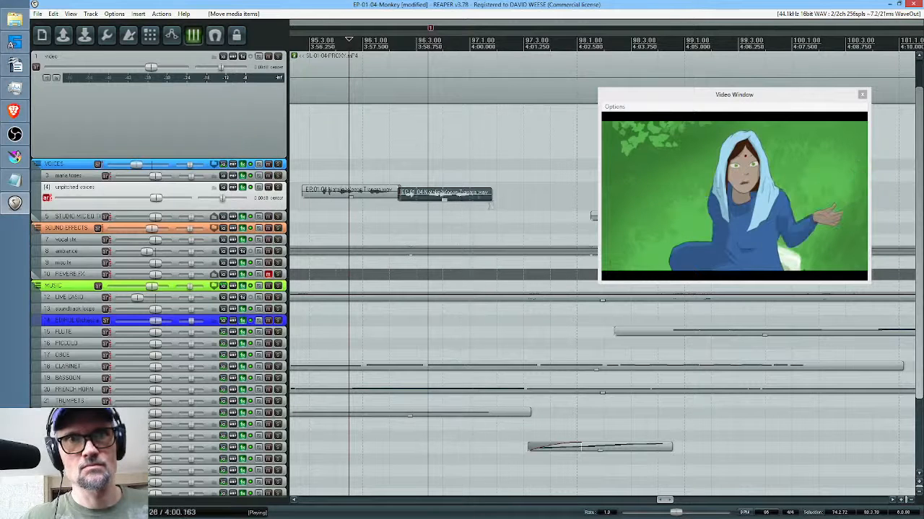
key("space")
left_click_drag(491, 205, 482, 202)
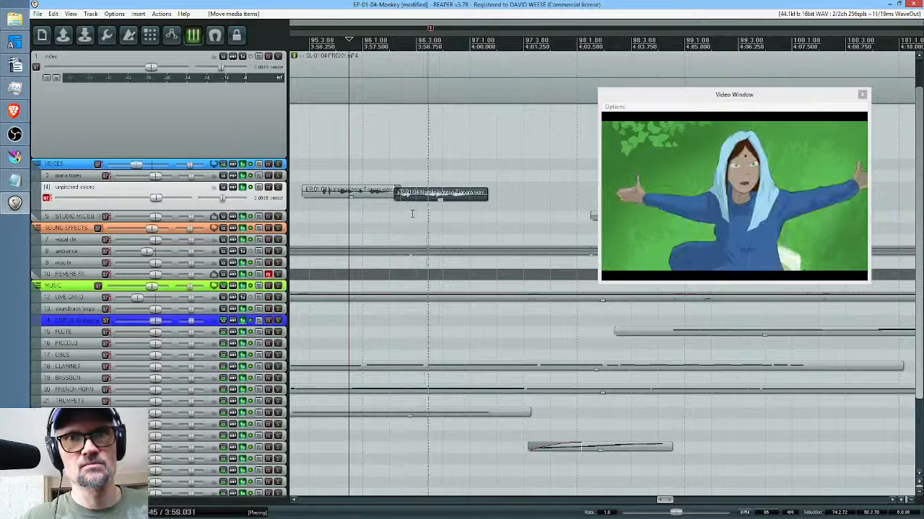
Extend the second unpitched voices clip's end to about 4:02.1, and check its sync from about 3:59.2 and 3:58.4.
key("space")
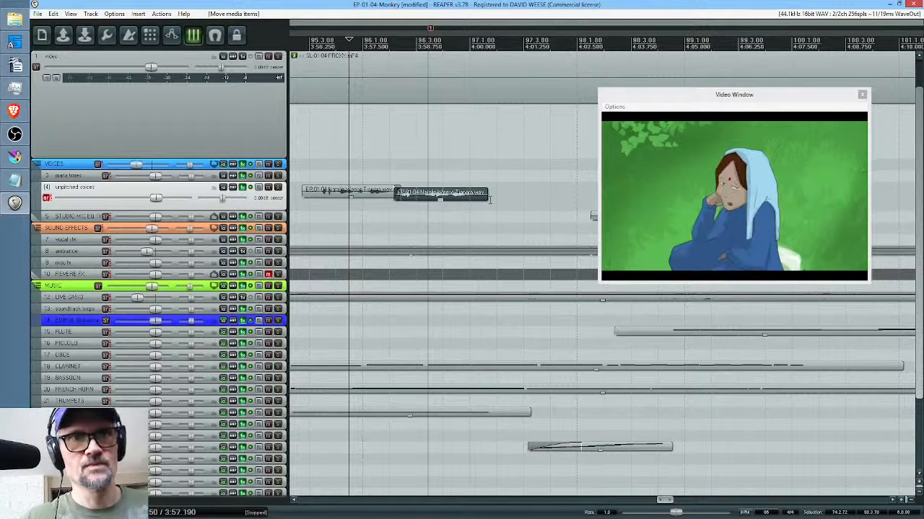
left_click_drag(487, 194, 561, 200)
left_click(480, 206)
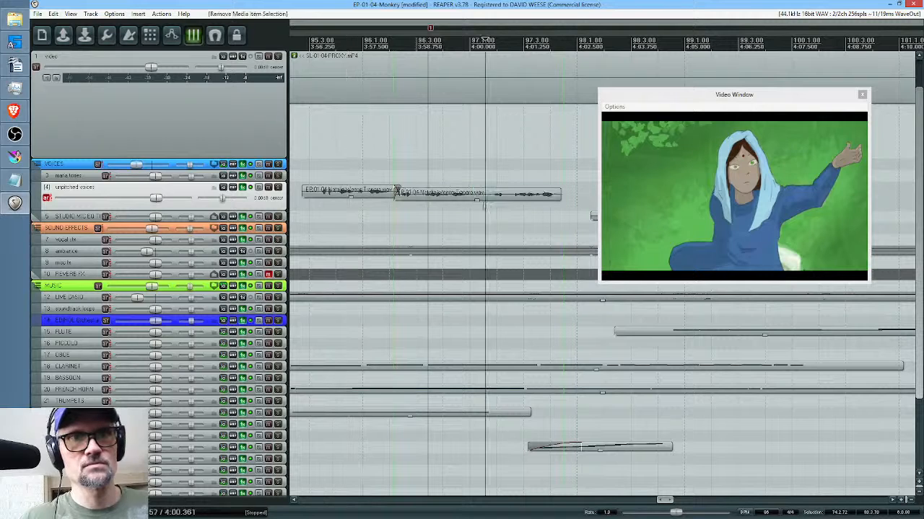
key("space")
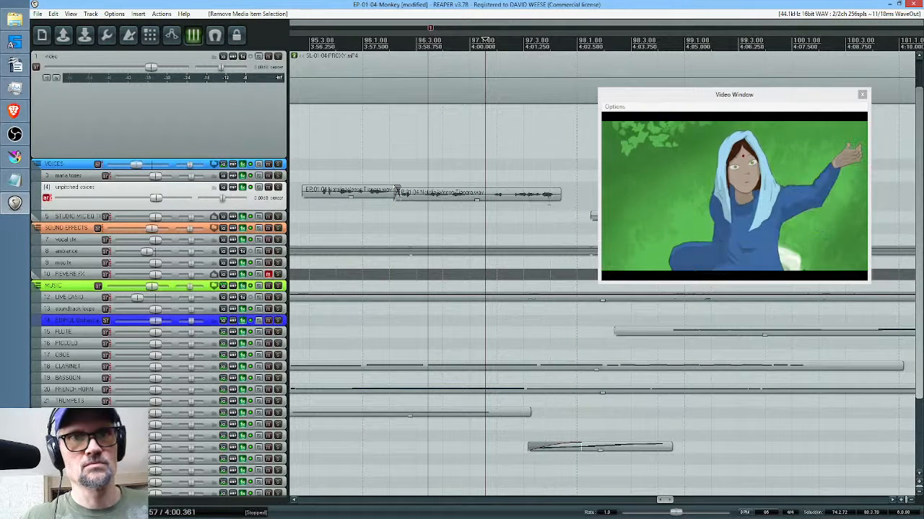
key("space")
left_click(439, 179)
key("space")
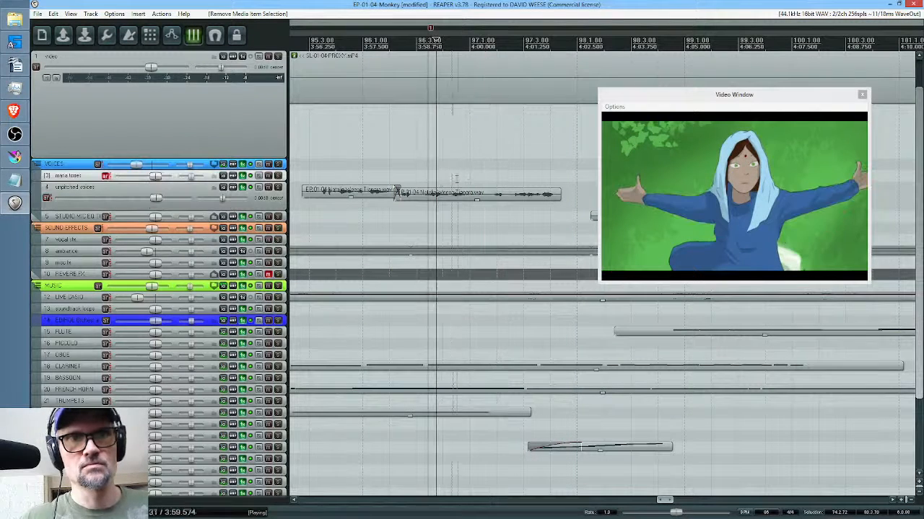
key("space")
left_click(400, 40)
key("space")
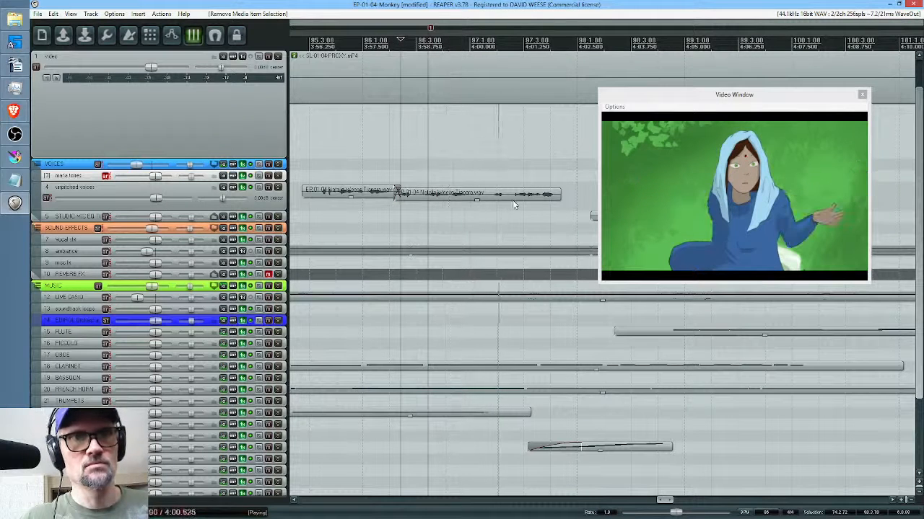
key("space")
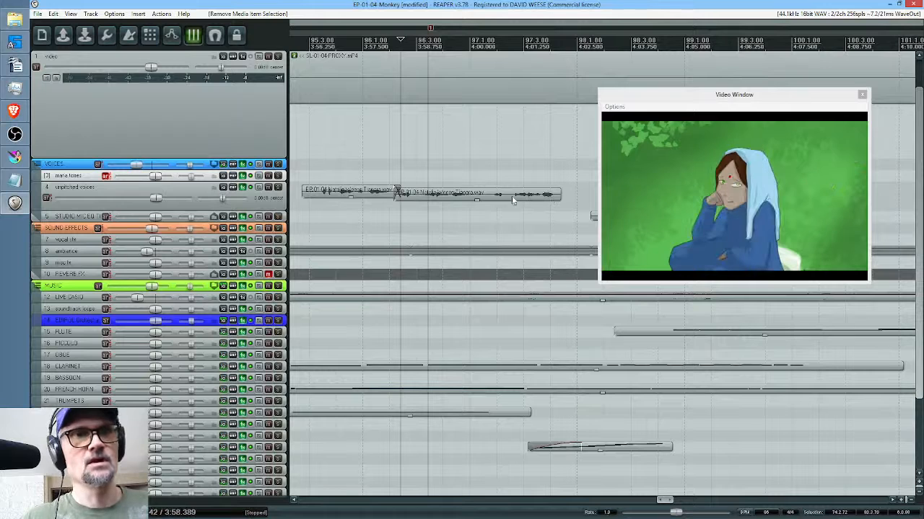
Adjust the second clip to start at about 3:58.4, right after the first, and extend its end to about 4:02.5, playing between adjustments.
mouse_move(420, 200)
left_mouse_down()
mouse_move(498, 194)
mouse_move(437, 199)
left_mouse_up()
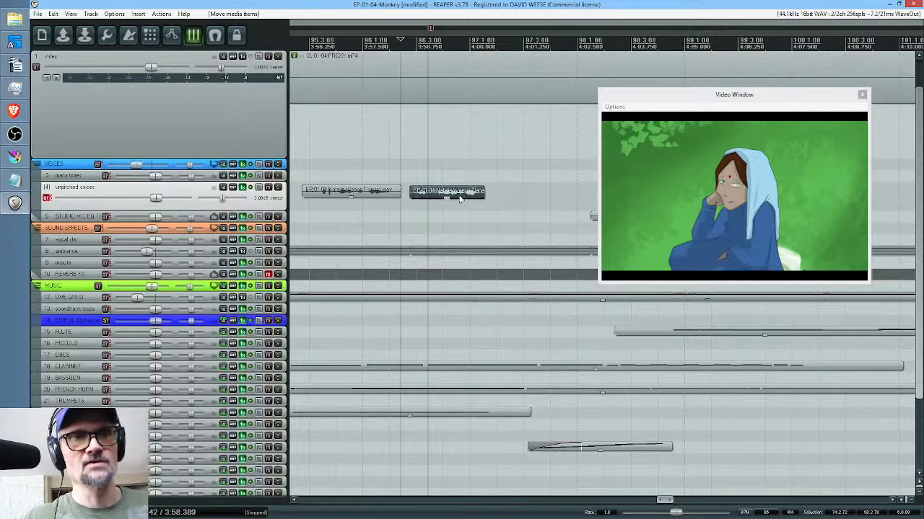
key("space")
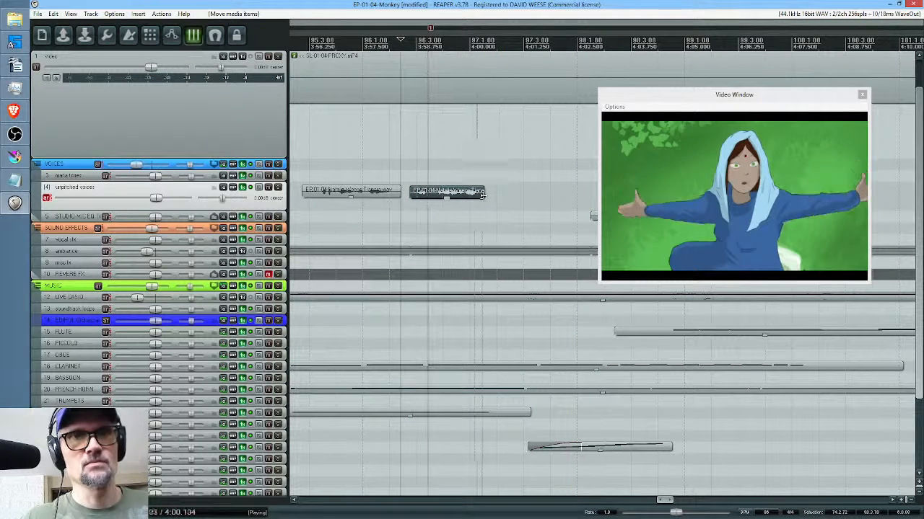
key("space")
left_click_drag(474, 199, 529, 200)
key("space")
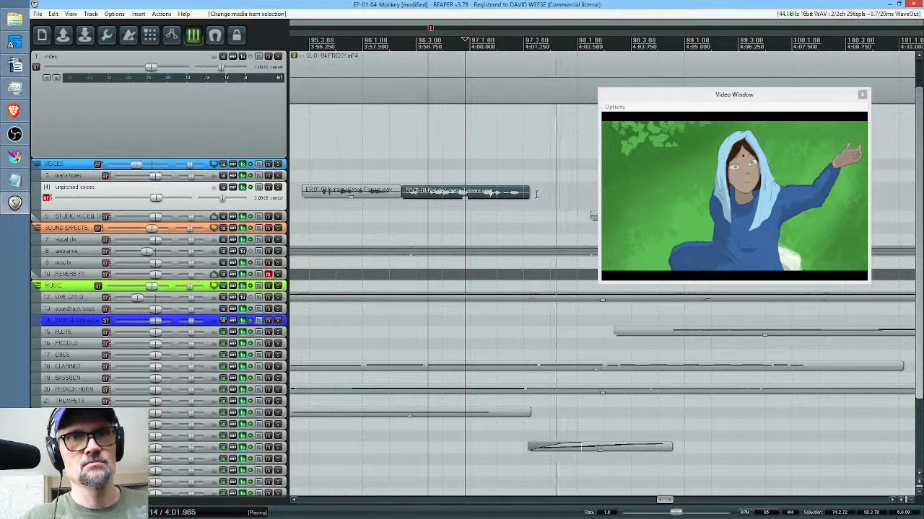
key("space")
left_click_drag(530, 193, 581, 192)
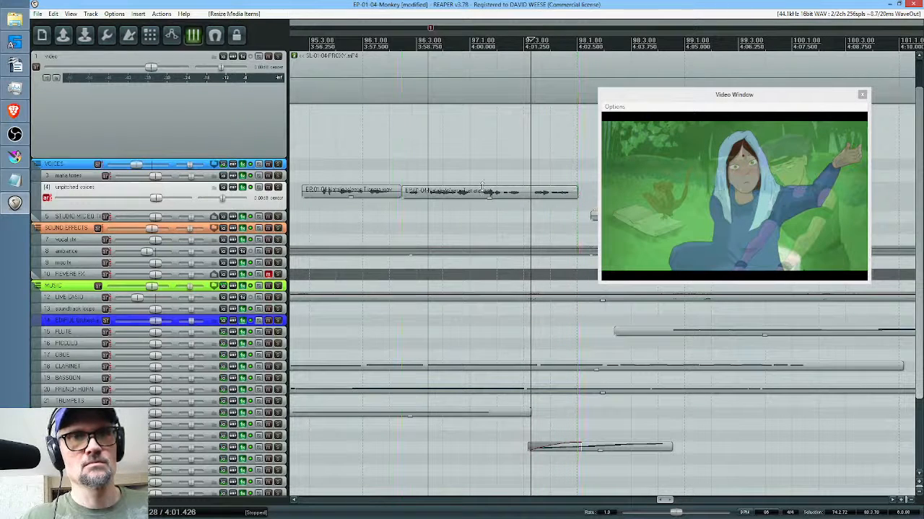
Play the second clip against the picture from about 3:59.6, and increase the unpitched voices track's height to enlarge the waveforms.
left_click(451, 199)
key("space")
left_click_drag(486, 200, 448, 201)
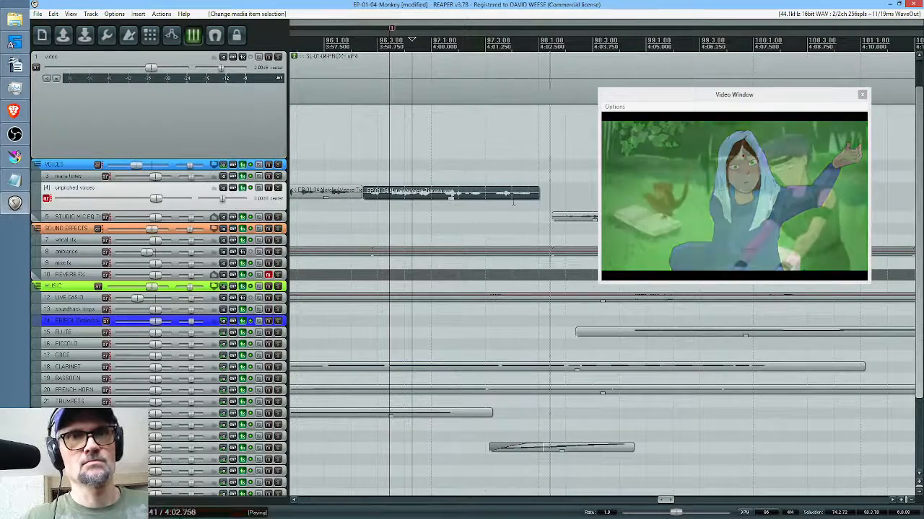
scroll(514, 202, "down", 4)
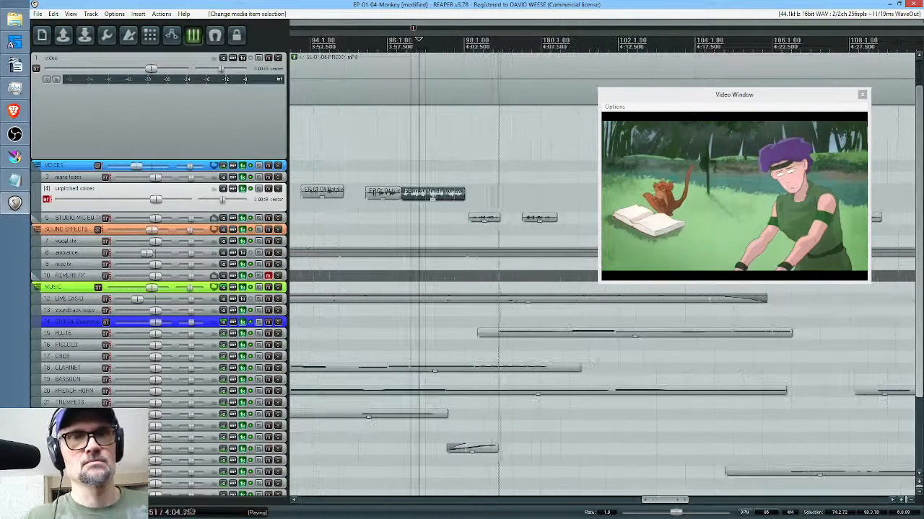
key("space")
scroll(460, 200, "up", 3)
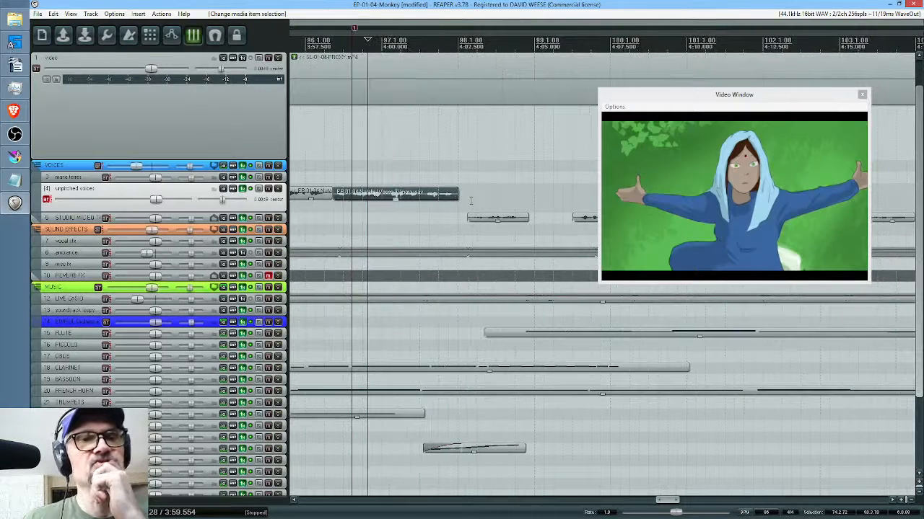
left_click_drag(272, 210, 272, 250)
left_click_drag(377, 242, 442, 233)
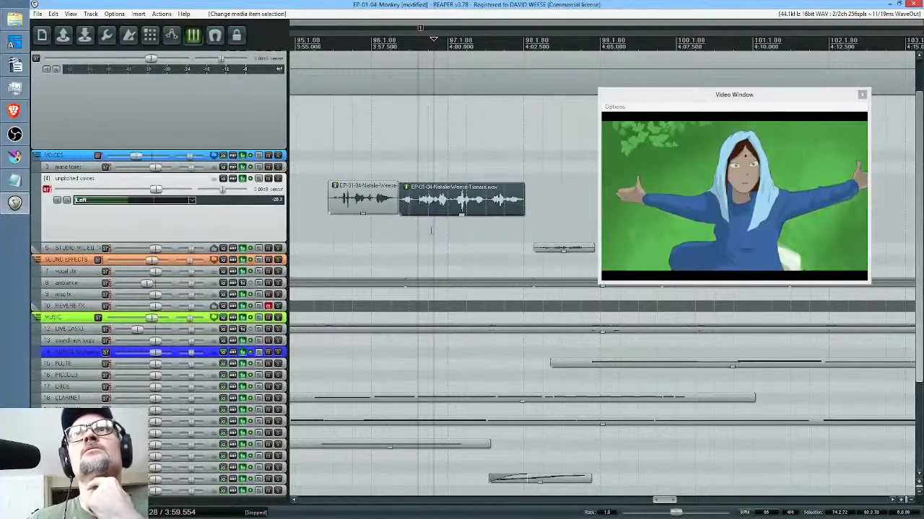
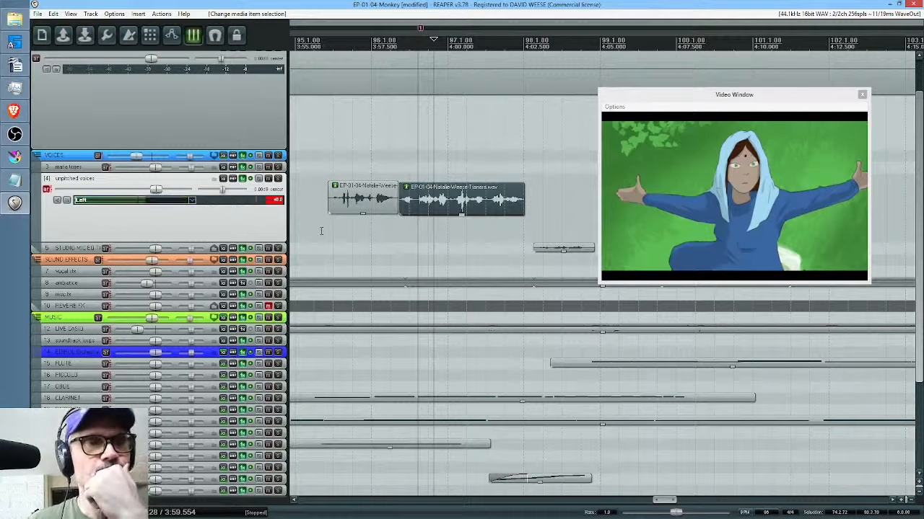
Play both unpitched voices clips from about 3:55.8, 3:56.2 and 3:59.6 to check their sync with the picture.
left_click(321, 231)
key("space")
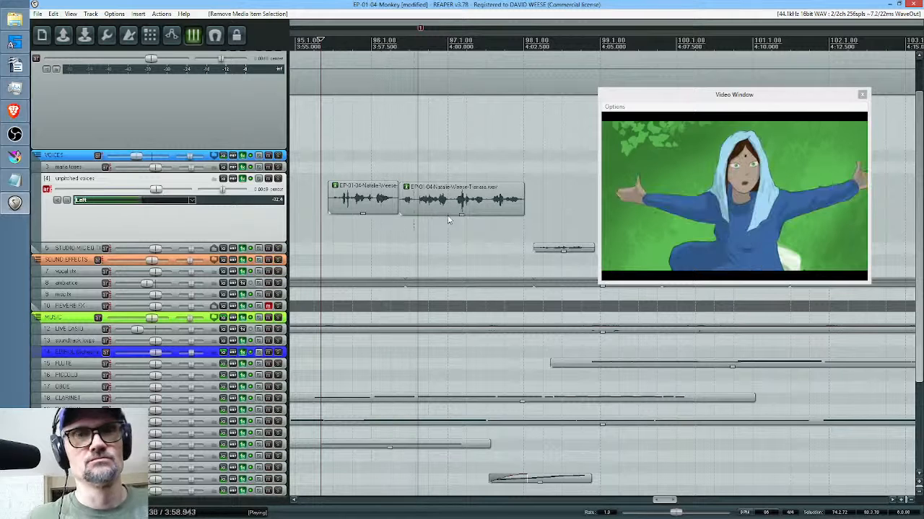
key("space")
left_click(360, 229)
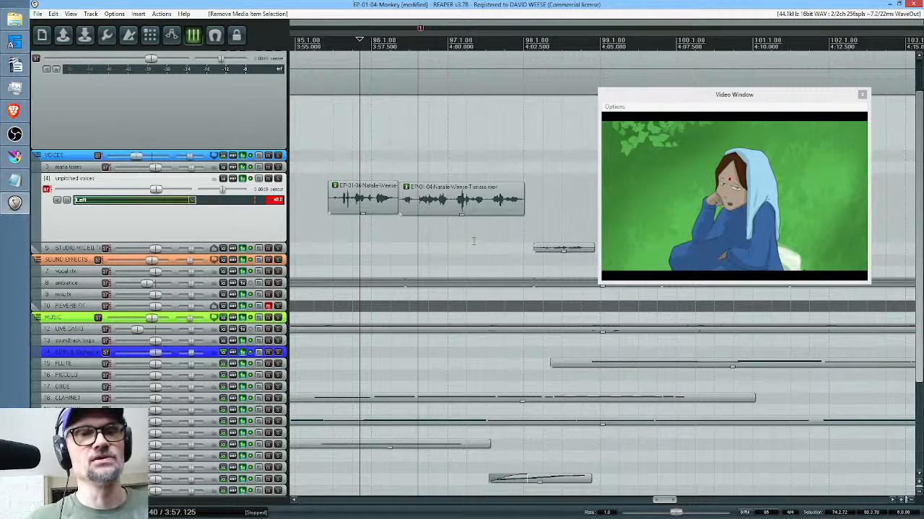
left_click(334, 220)
key("space")
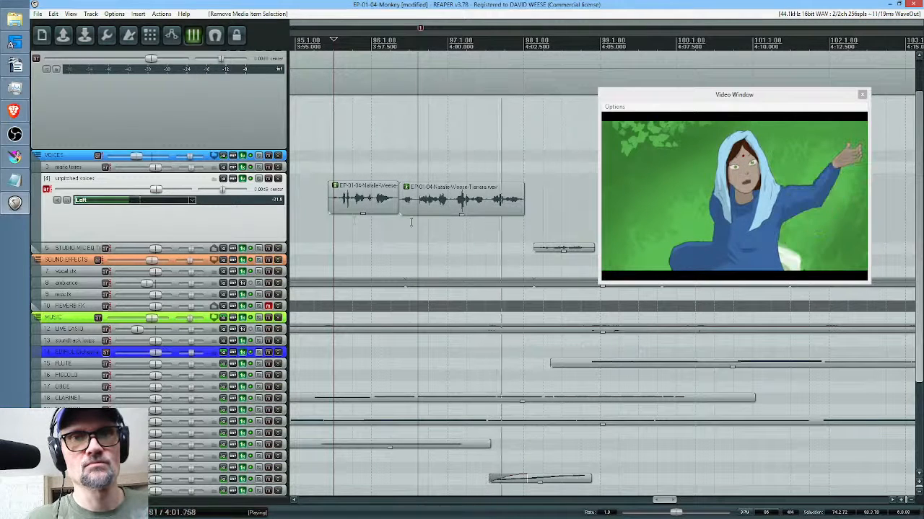
key("space")
left_click(437, 221)
key("space")
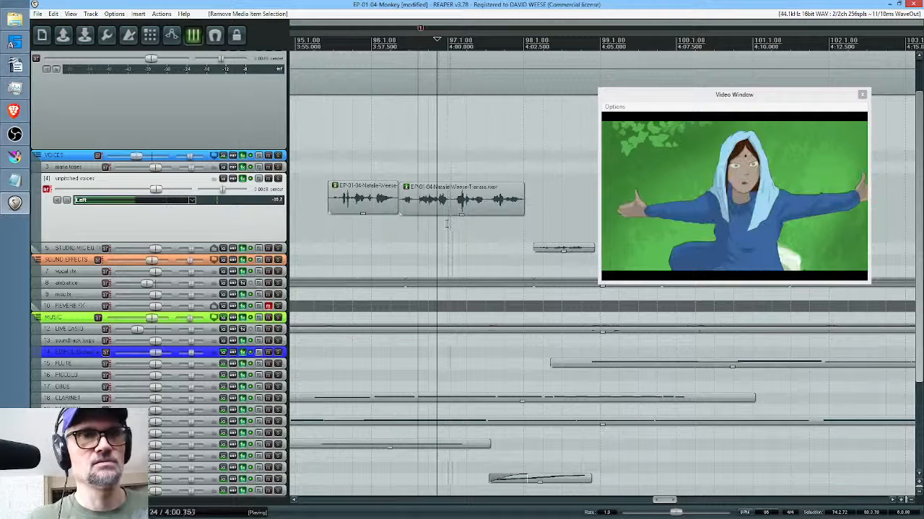
Split the second clip at about 4:00.2, nudge its later part slightly earlier into an overlap, and play from about 3:58.9.
scroll(447, 224, "up", 3)
key("space")
left_click(460, 205)
key("s")
left_click_drag(516, 207, 507, 208)
left_click(383, 230)
key("space")
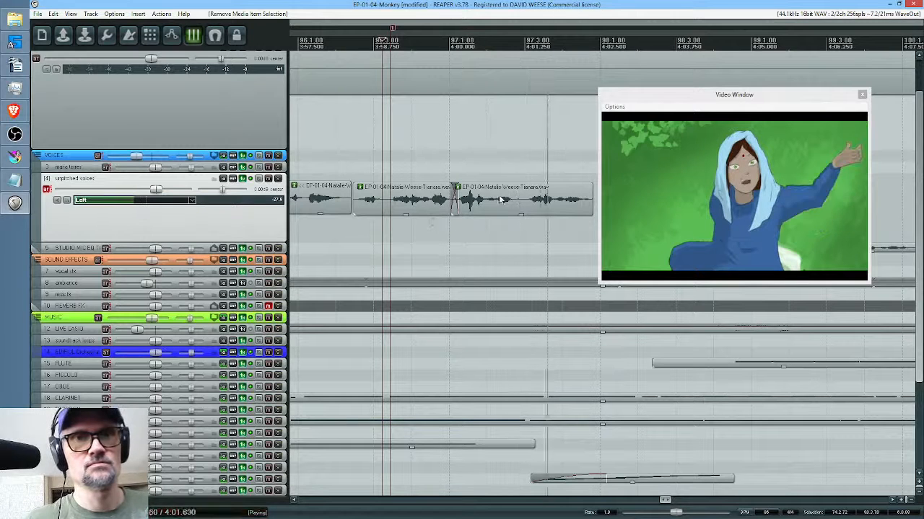
key("space")
Split the later part again at about 4:01.2, nudge the last piece slightly earlier, and play the edited pieces against the picture.
left_click(521, 207)
key("s")
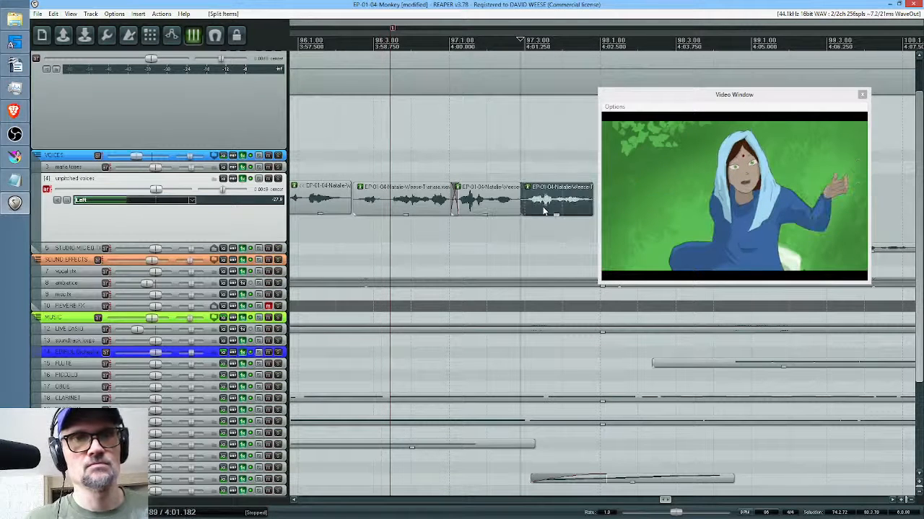
left_click(481, 229)
key("space")
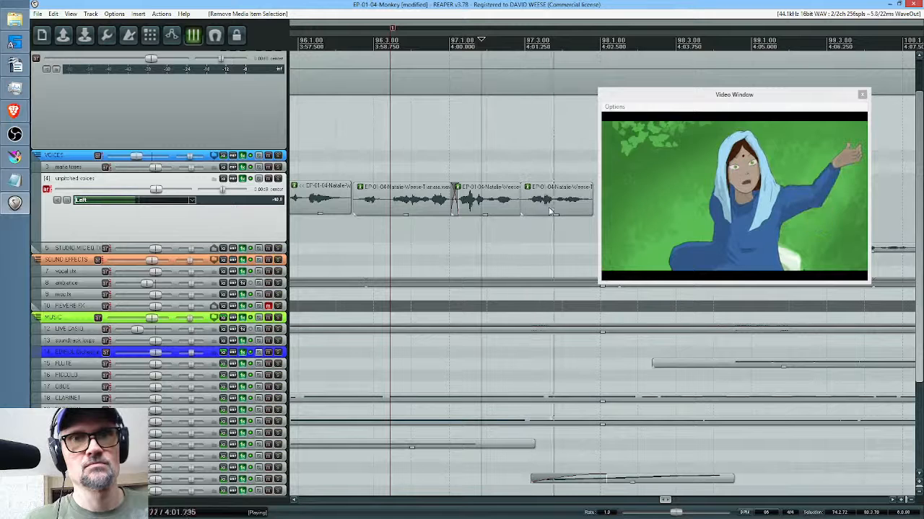
left_click_drag(555, 208, 553, 207)
key("space")
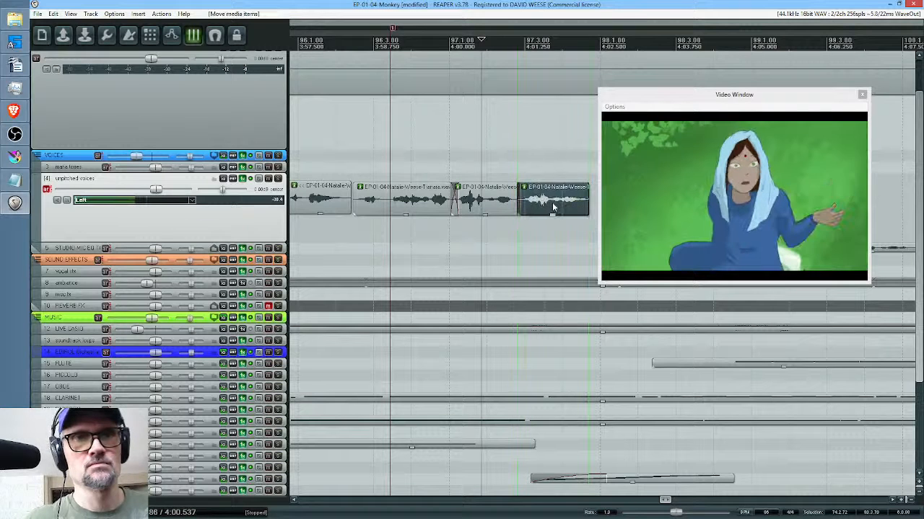
left_click(367, 231)
key("space")
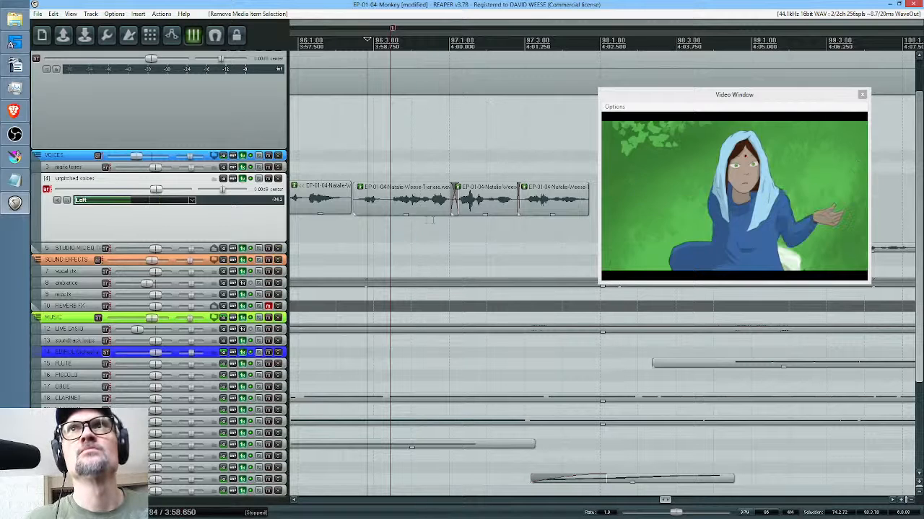
key("space")
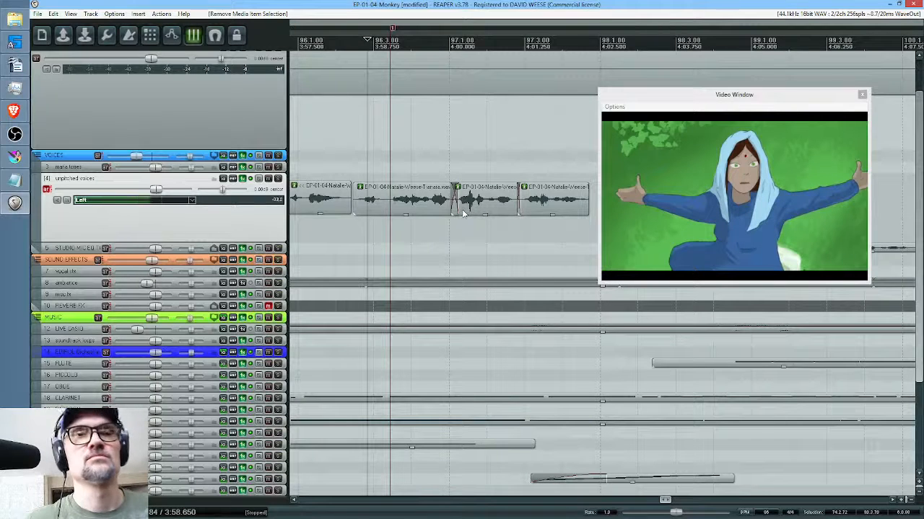
Play the dialogue sequence from about 3:56.3 to check how the first clip leads into the split pieces.
scroll(464, 213, "down", 2)
left_click(344, 228)
key("space")
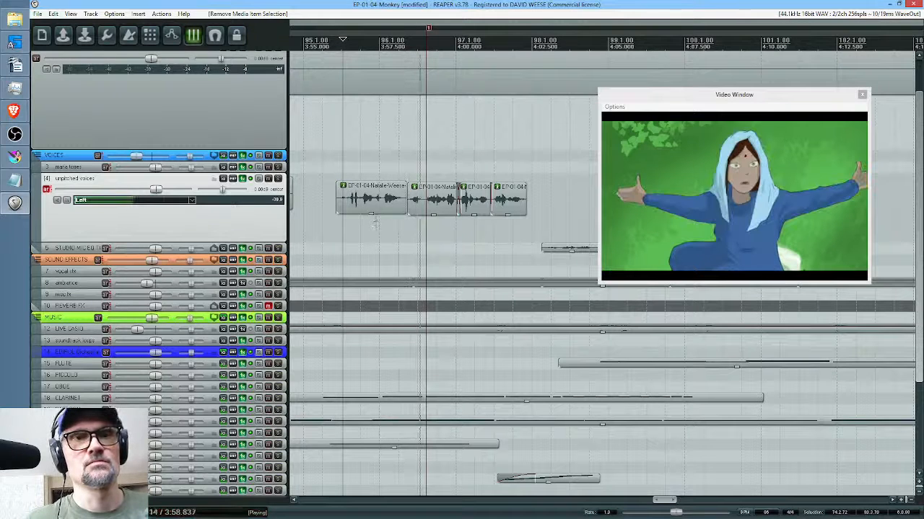
key("space")
Place the clip starting at about 3:56.1 below the split pieces, extend its end to about 4:00.7, and play the revealed audio.
left_click(370, 196)
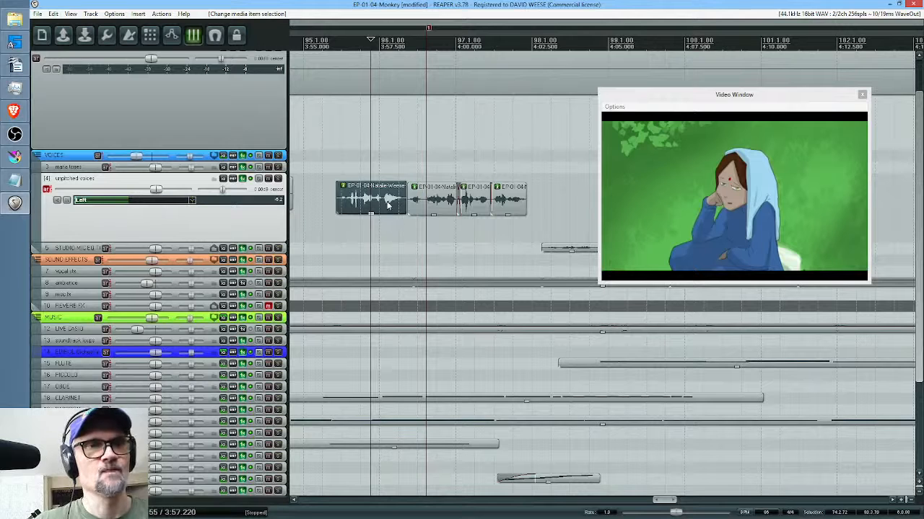
mouse_move(511, 207)
left_mouse_down()
mouse_move(512, 217)
mouse_move(511, 193)
left_mouse_up()
left_click_drag(382, 207, 477, 230)
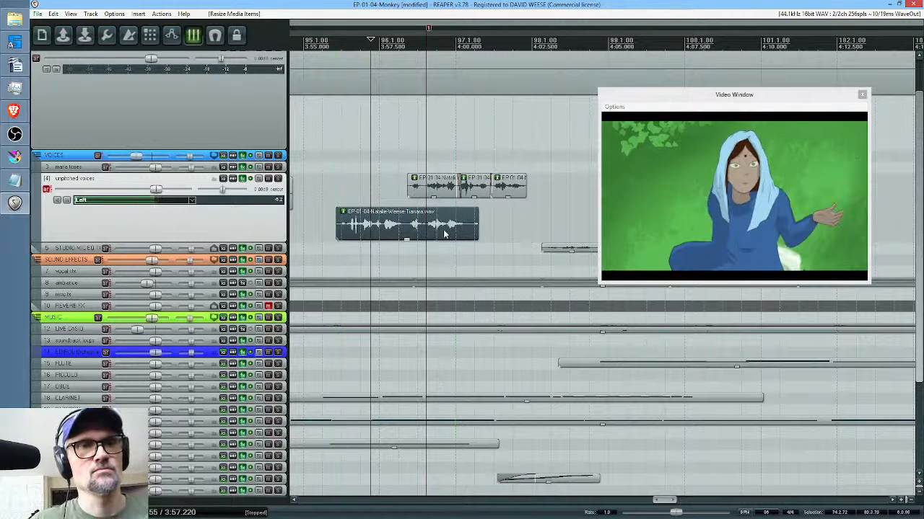
left_click(408, 230)
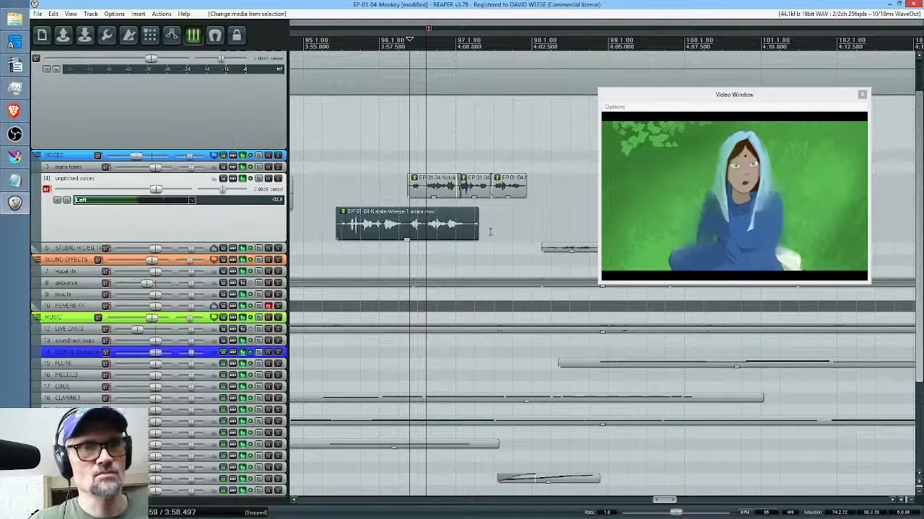
Trim the lower clip's end to about 3:58.4, audition its audio with the start extended to about 3:54.2, and trim the start to about 3:56.1.
left_click_drag(478, 231, 381, 240)
scroll(403, 232, "left", 3)
left_click(383, 239)
key("space")
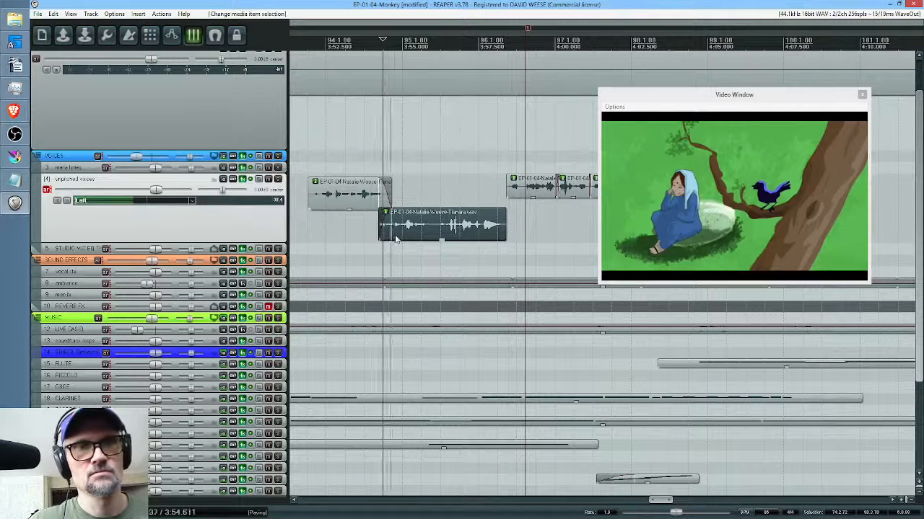
key("space")
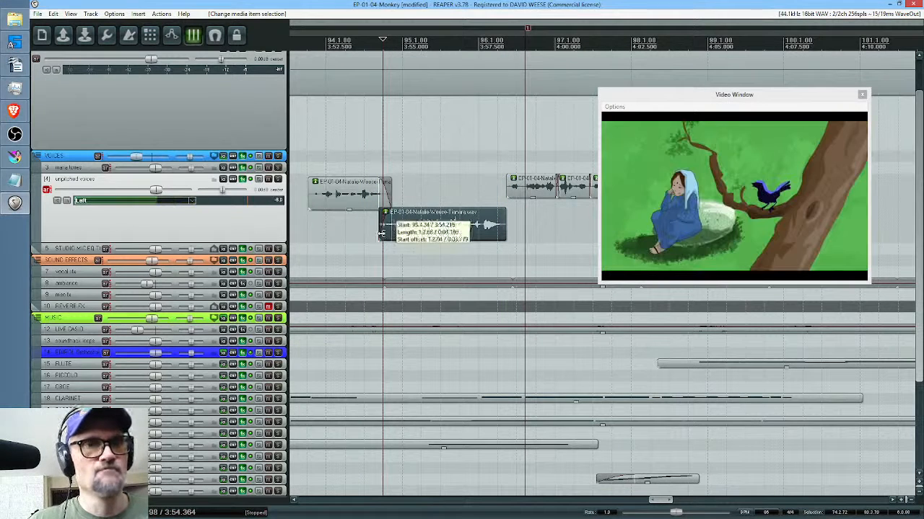
left_click_drag(381, 233, 435, 233)
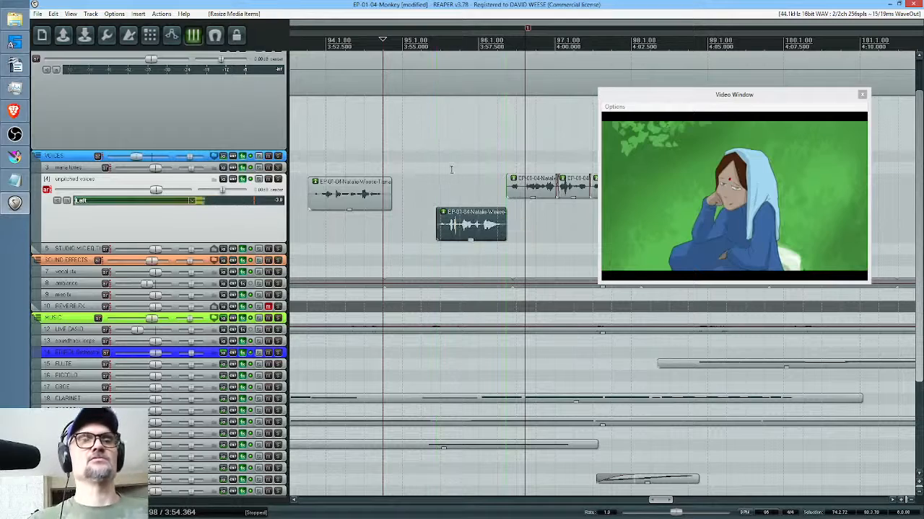
Play the lowered clip and the split pieces from about 3:56.1 and 3:55.9 to check their sync with the picture.
left_click(437, 189)
left_click_drag(522, 205, 441, 184)
key("space")
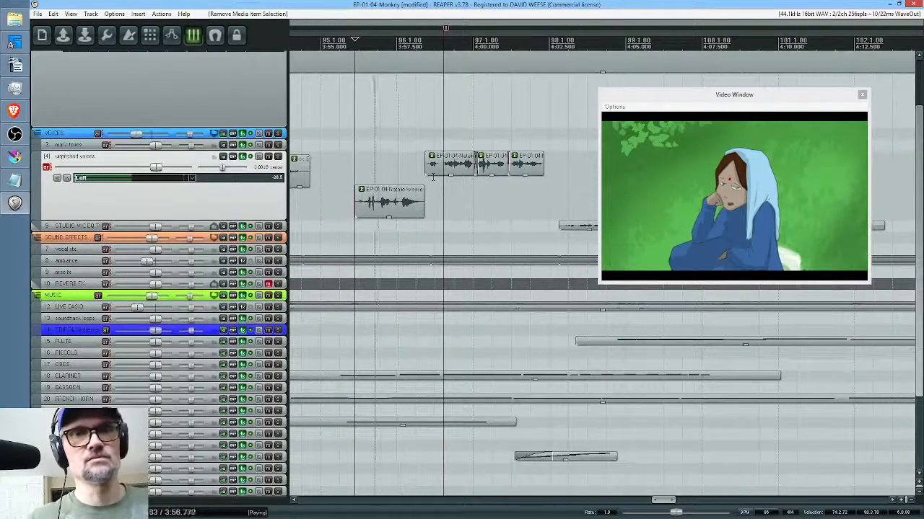
key("space")
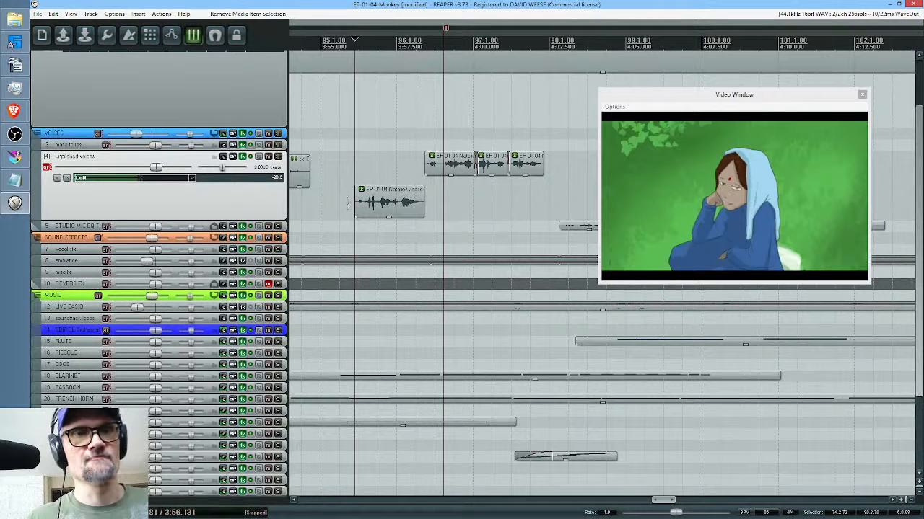
left_click(347, 195)
key("space")
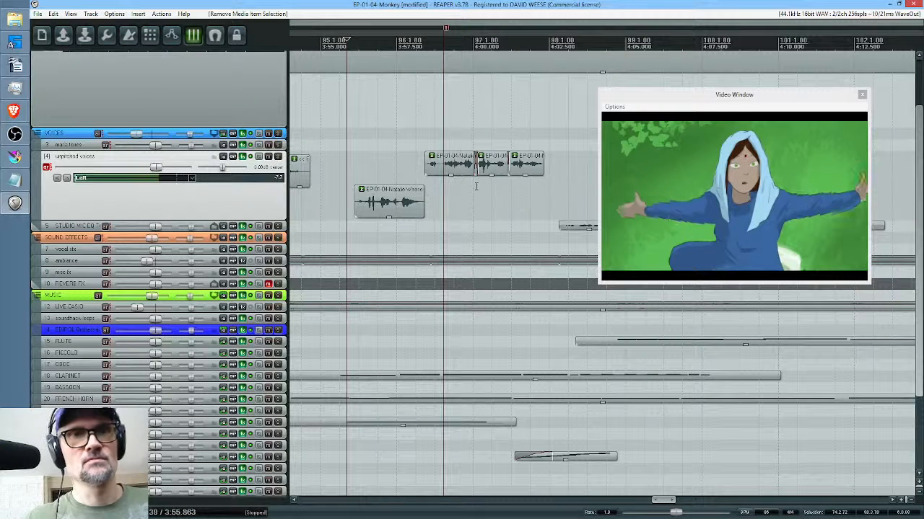
Move the first split piece down beside the lowered clip and set its time-stretch algorithm to élastique 2.1 SOLOIST with the Speech parameter.
key("space")
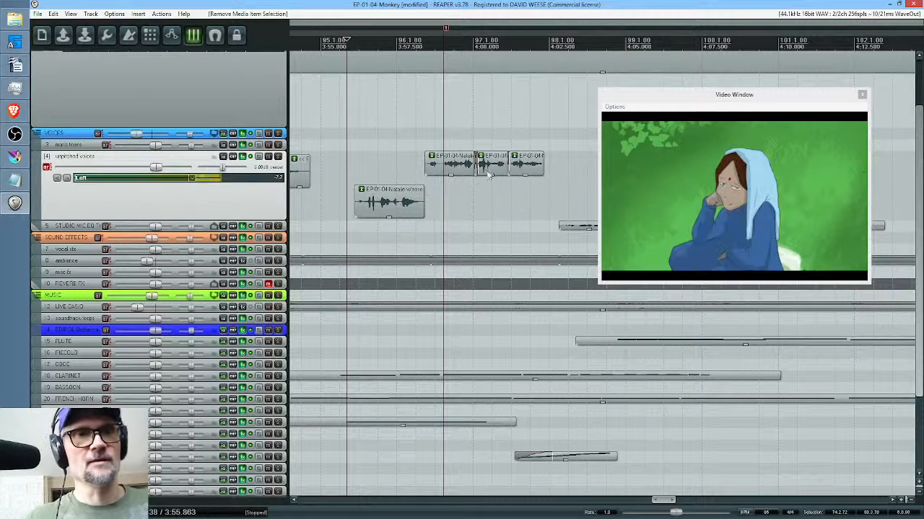
left_click_drag(460, 173, 456, 208)
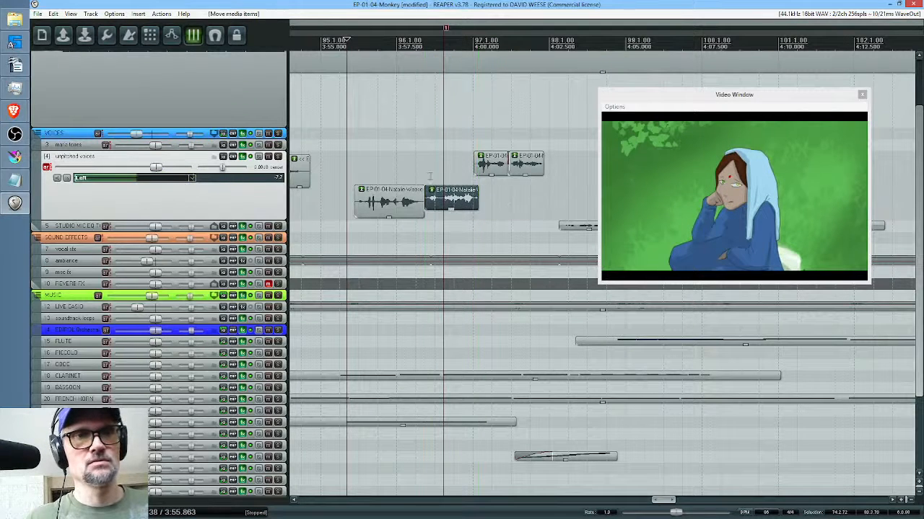
double_click(458, 205)
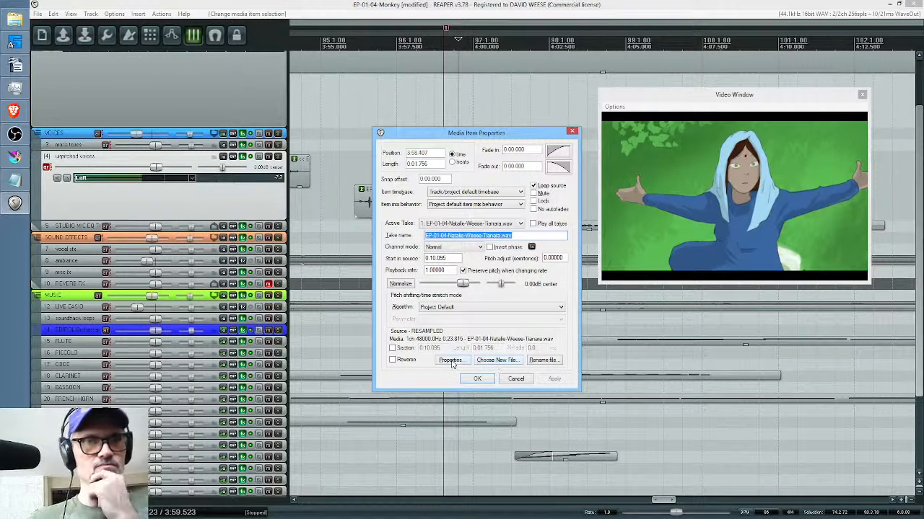
left_click(462, 308)
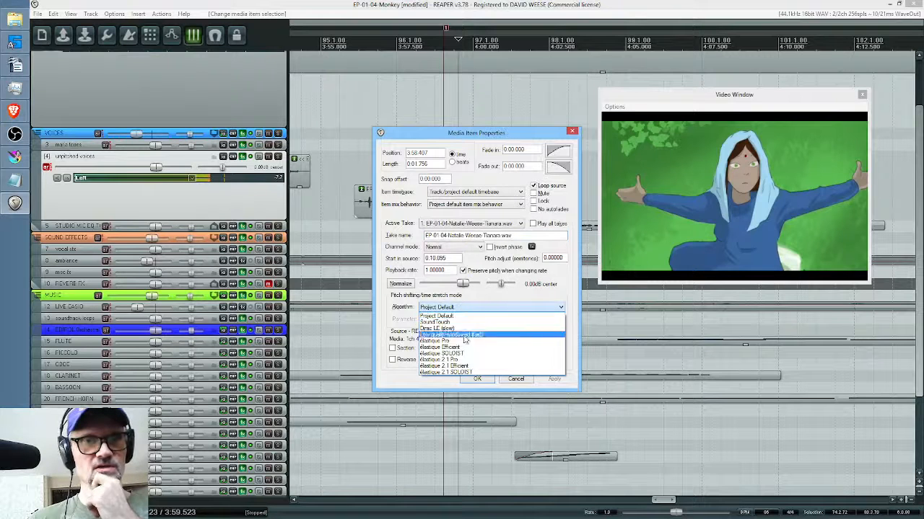
left_click(466, 371)
left_click(466, 321)
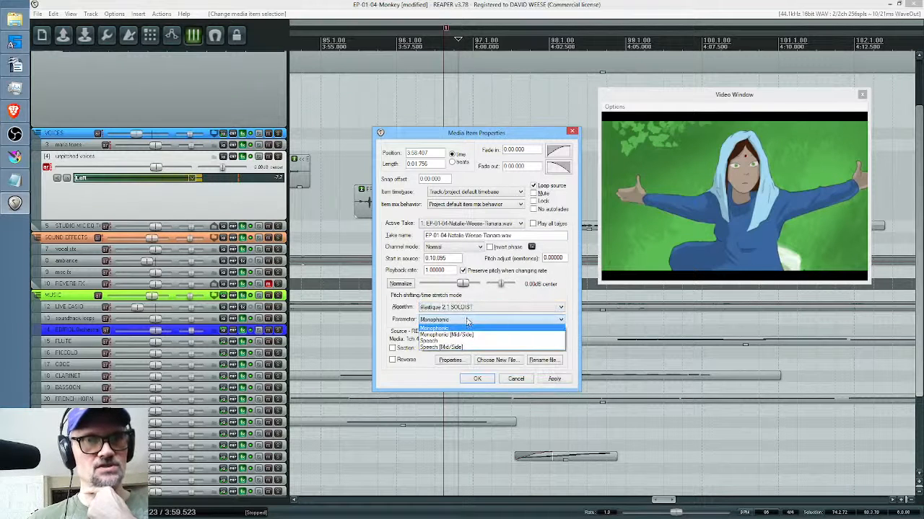
left_click(465, 341)
left_click(476, 379)
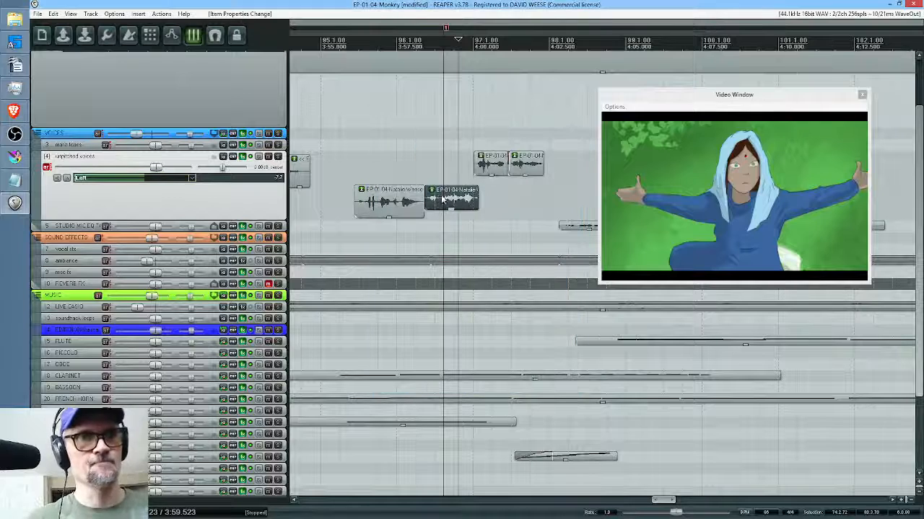
Time-compress the lowered split piece to rate 1.180, increase its displayed height slightly, and play from about 3:58.3 and 3:57.9 to check sync.
left_click_drag(476, 202, 468, 202)
left_click(421, 78)
key("space")
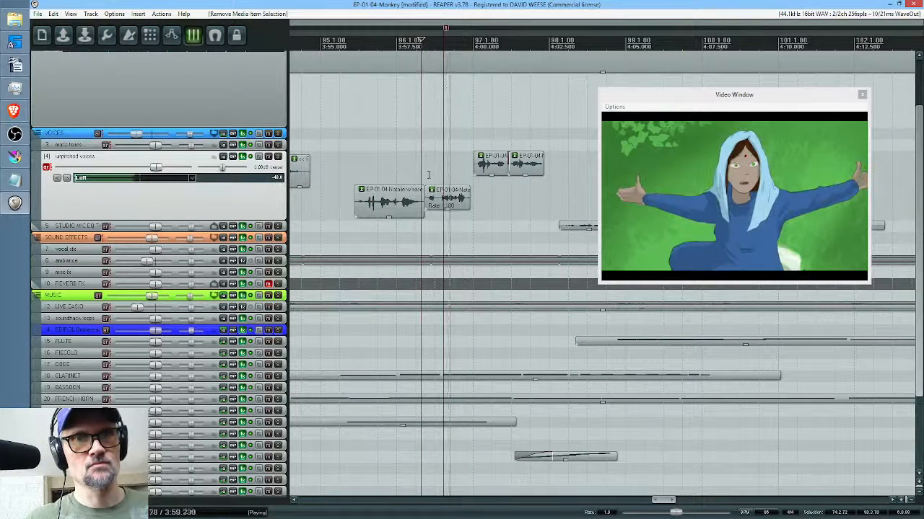
key("space")
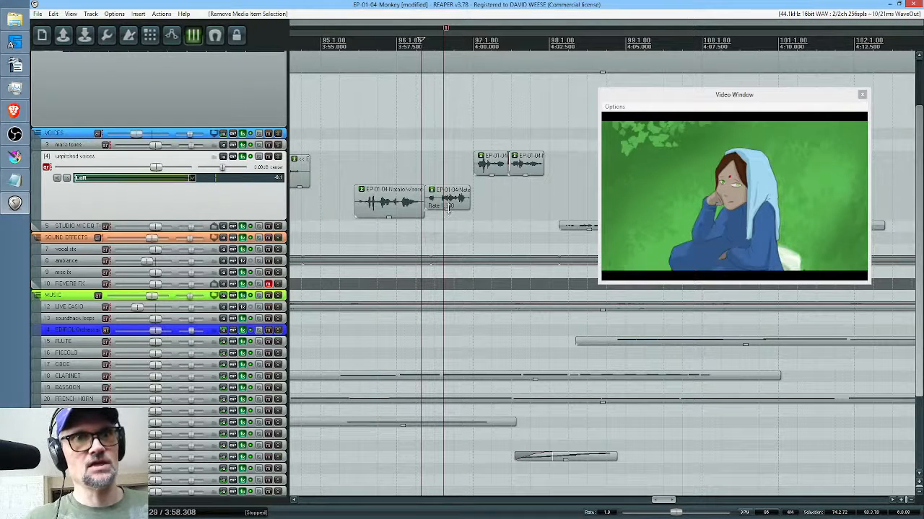
left_click_drag(447, 213, 448, 218)
left_click(410, 174)
key("space")
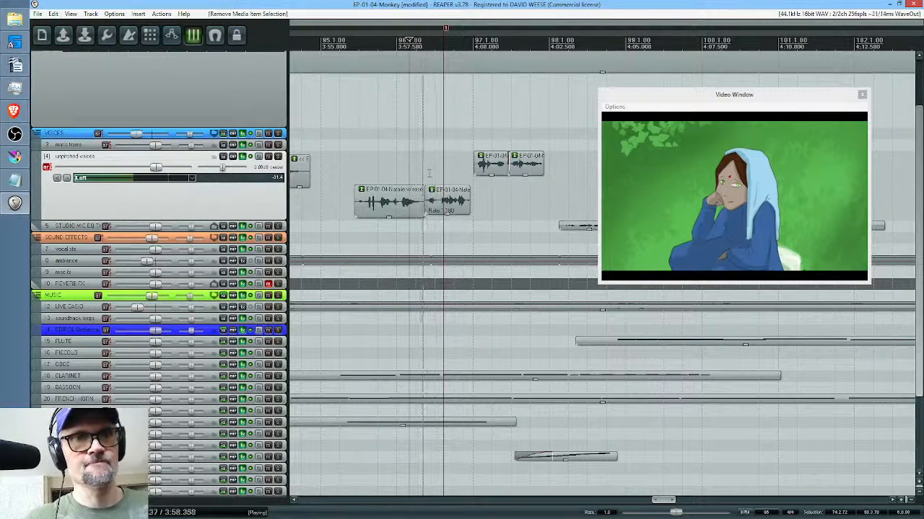
key("space")
Move the next split piece earlier to start at about 3:59.9 and play it against the picture from about 3:59.7.
left_click_drag(475, 166, 468, 166)
left_click(466, 166)
key("space")
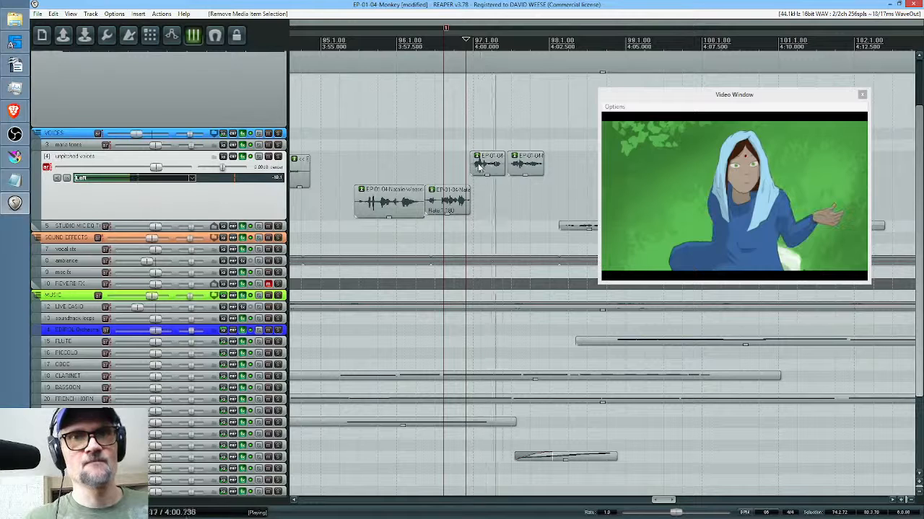
key("space")
Set the stretch algorithm of the piece starting at about 3:59.9 to élastique 2.1 SOLOIST with the Speech parameter.
left_click(495, 166)
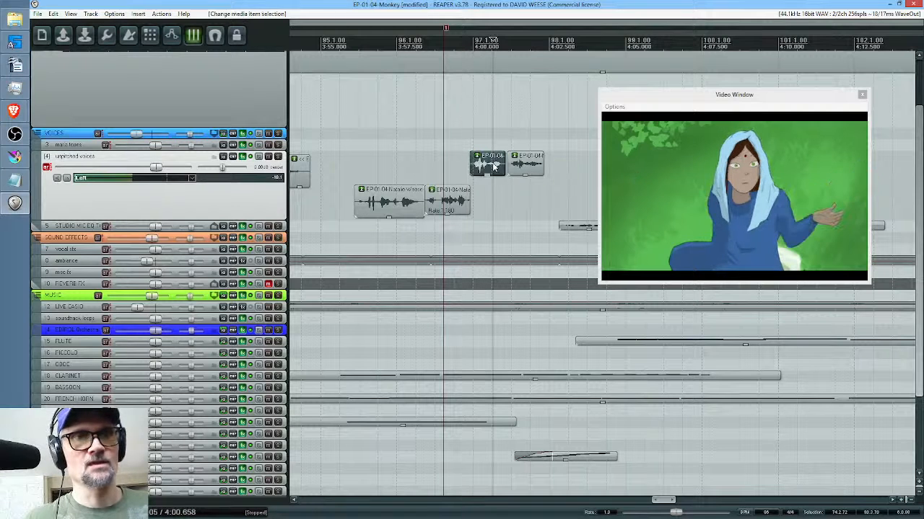
double_click(495, 166)
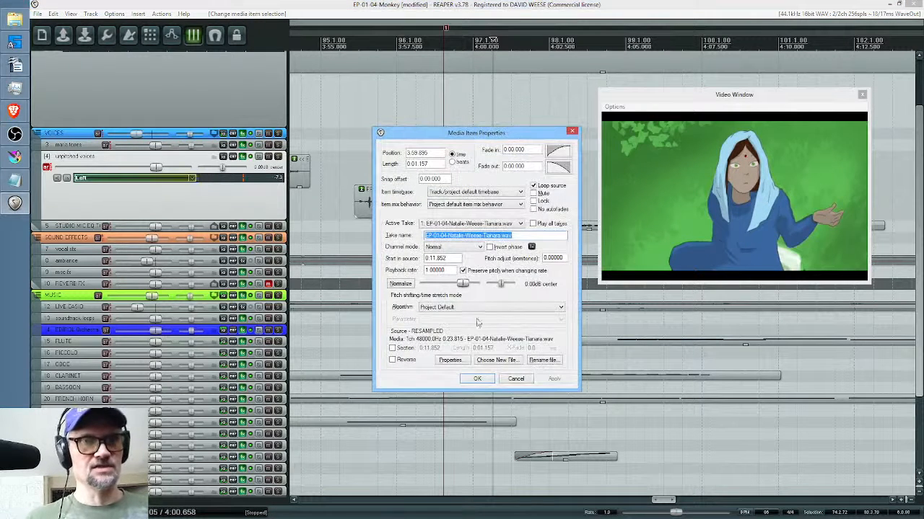
left_click(476, 307)
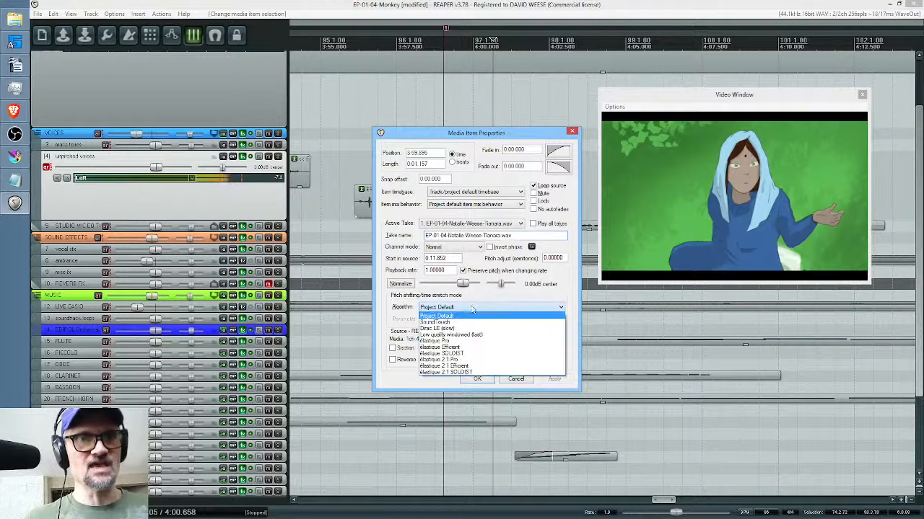
left_click(476, 363)
left_click(469, 320)
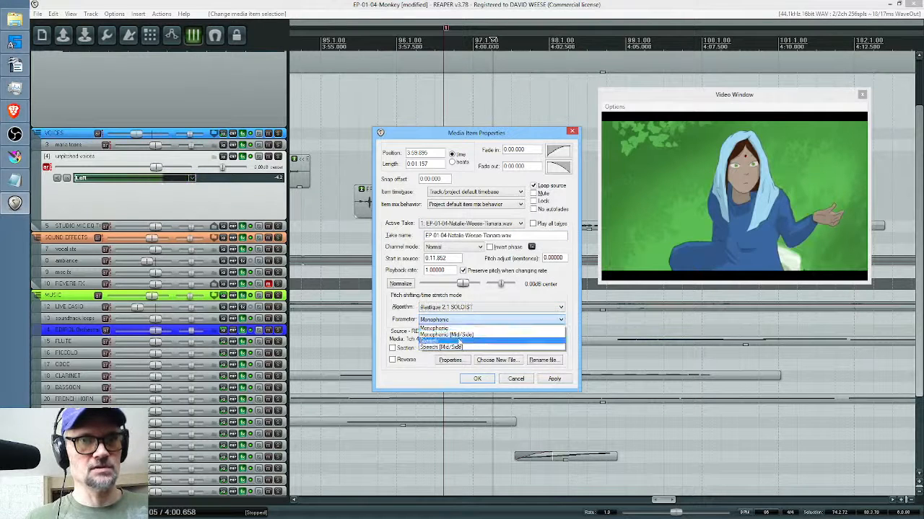
left_click(461, 342)
left_click(477, 378)
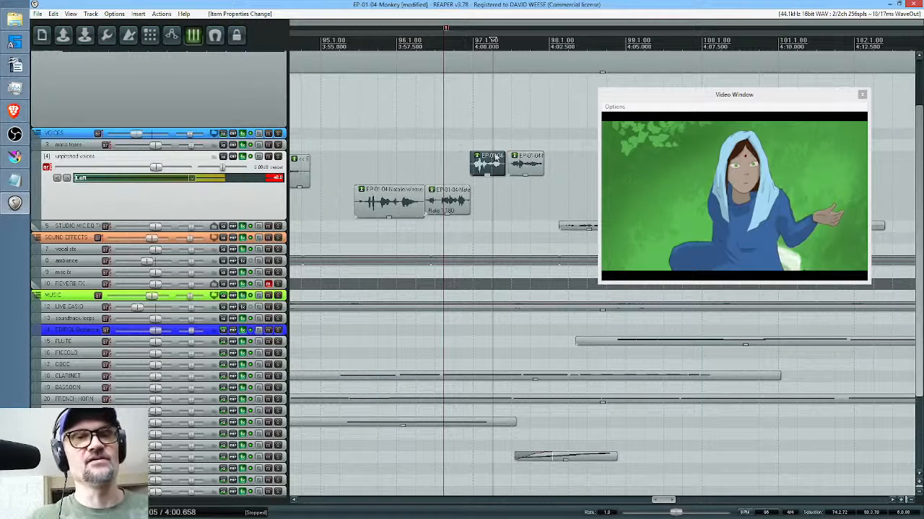
Trim the end of the time-compressed lower piece to about 3:59.8.
left_click(488, 189)
scroll(491, 187, "down", 1)
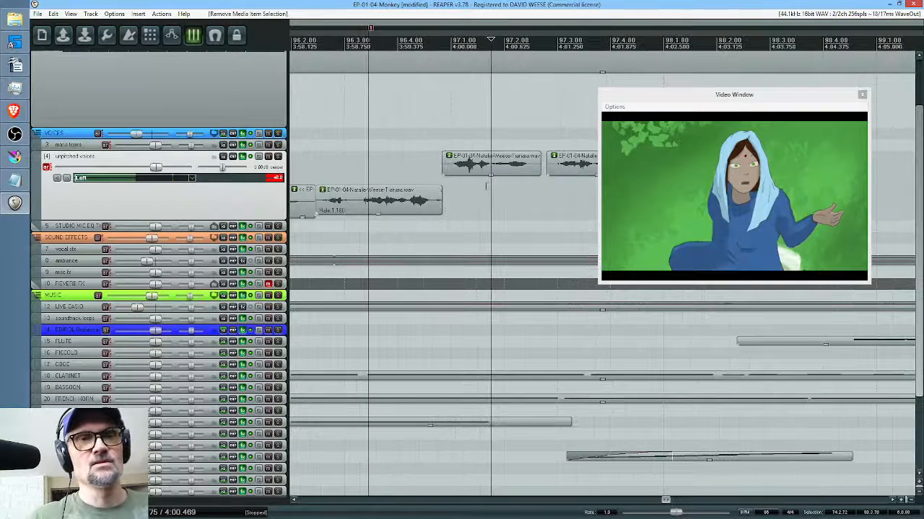
scroll(497, 186, "up", 3)
left_click_drag(500, 186, 466, 183)
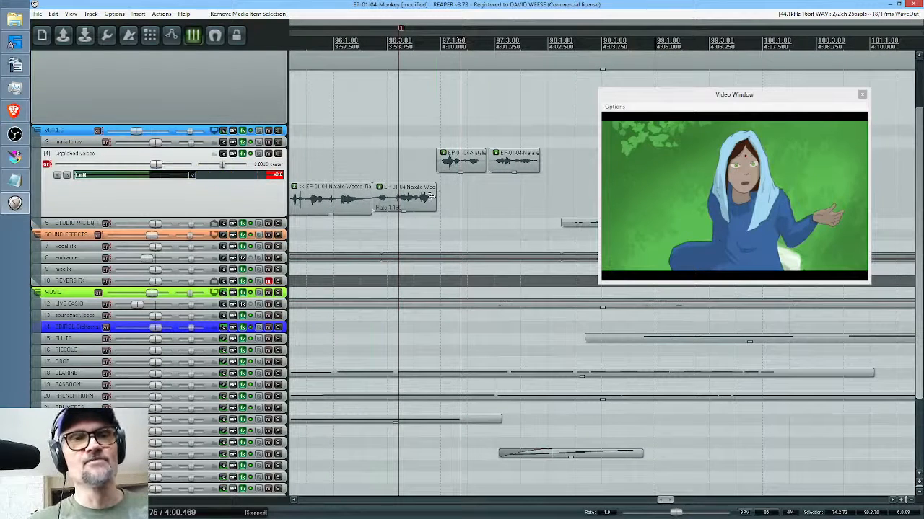
left_click_drag(430, 195, 425, 197)
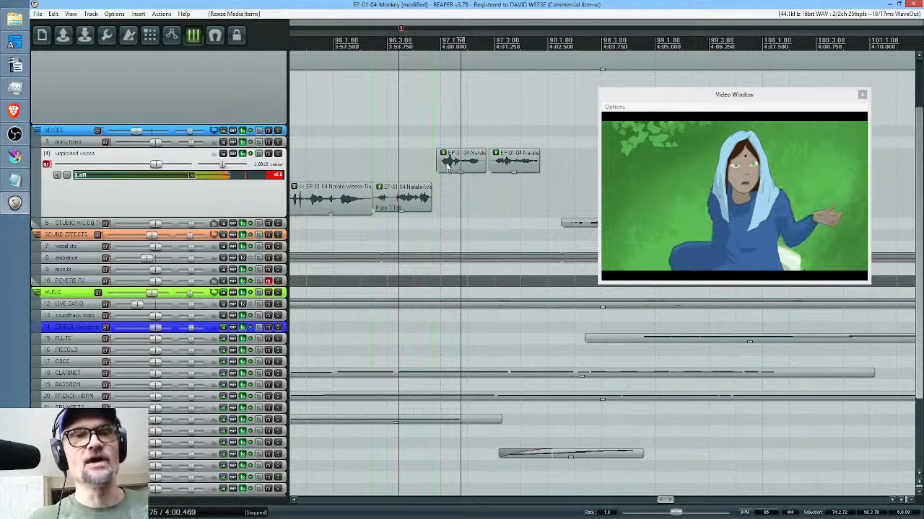
Move the dialogue clip near bar 97 on the unpitched voices track slightly earlier and play it back.
left_click(478, 167)
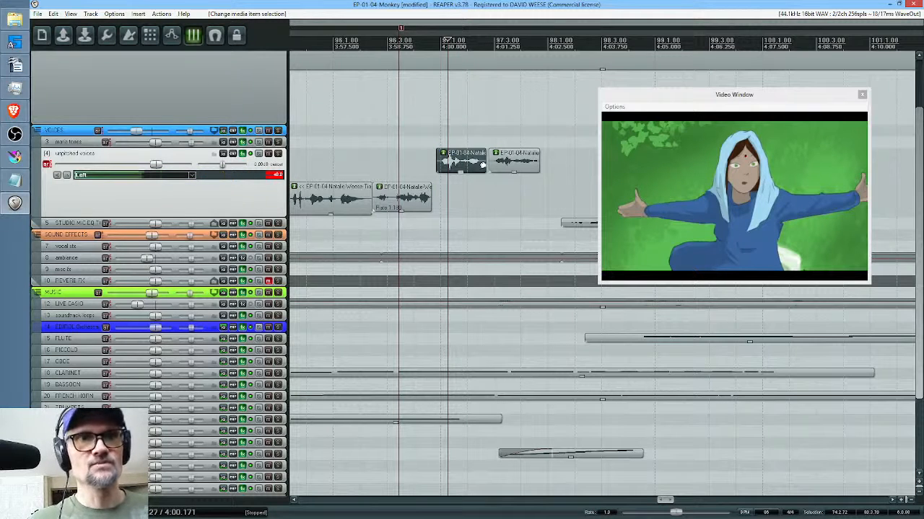
left_click_drag(482, 164, 444, 169)
scroll(464, 165, "up", 3)
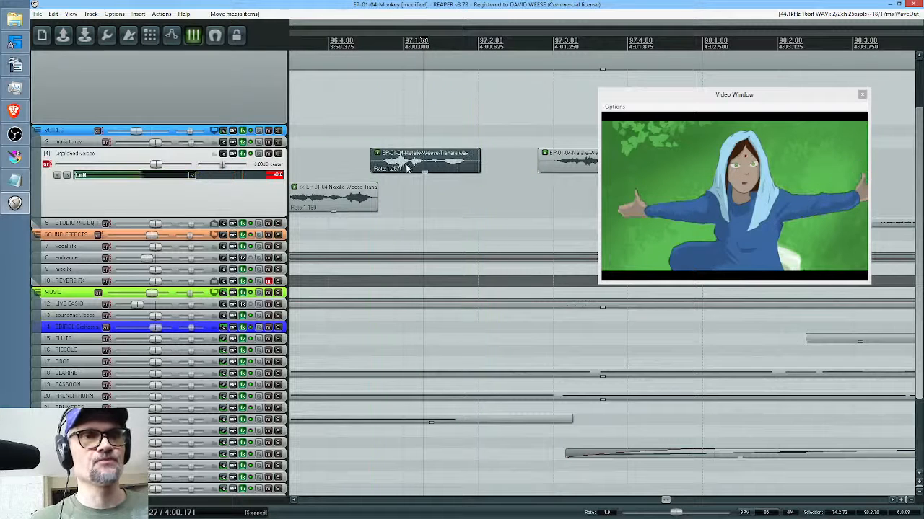
left_click(328, 163)
key("space")
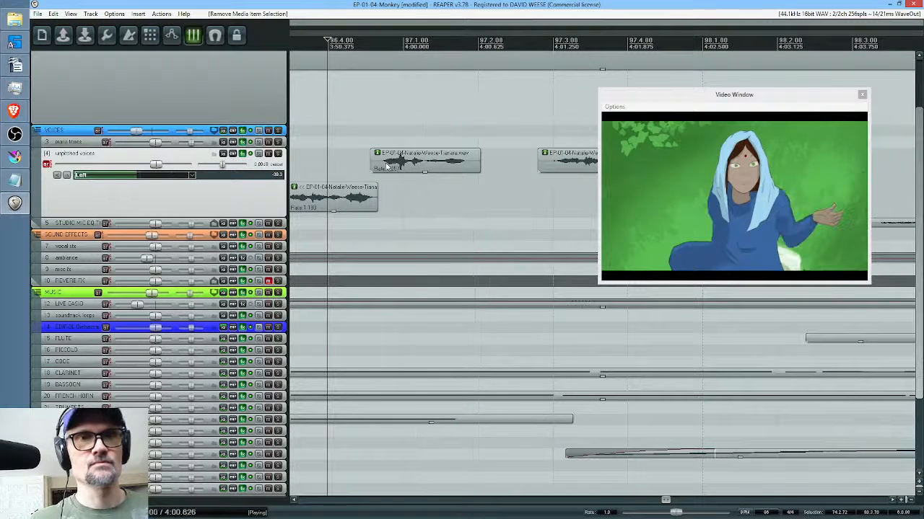
Shift that clip to start just before 4:00 and compress it to a playback rate of about 1.35, checking it in playback.
left_click_drag(387, 166, 436, 167)
key("space")
left_click_drag(503, 167, 496, 169)
key("space")
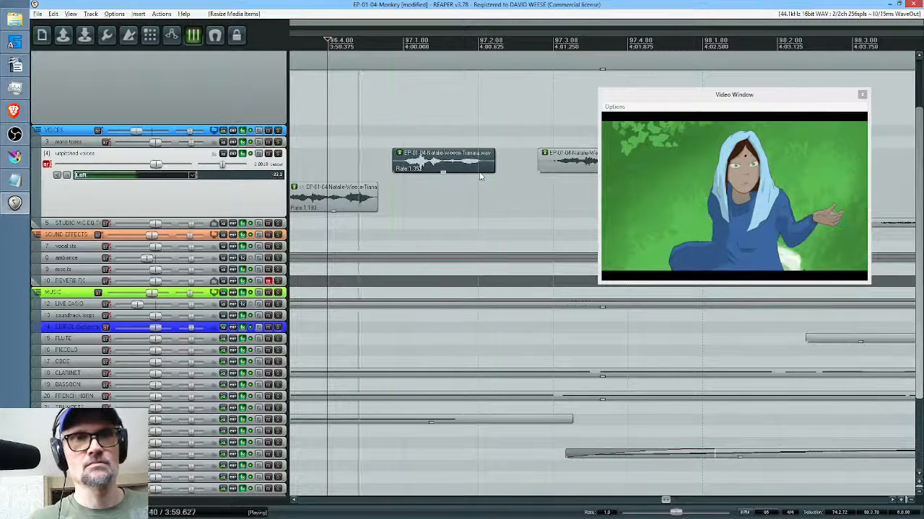
key("space")
Move the following dialogue clip earlier into the lower lane, starting at about 4:00.6 and overlapping the previous clip, and play it back.
left_click_drag(573, 167, 514, 205)
left_click(460, 200)
key("space")
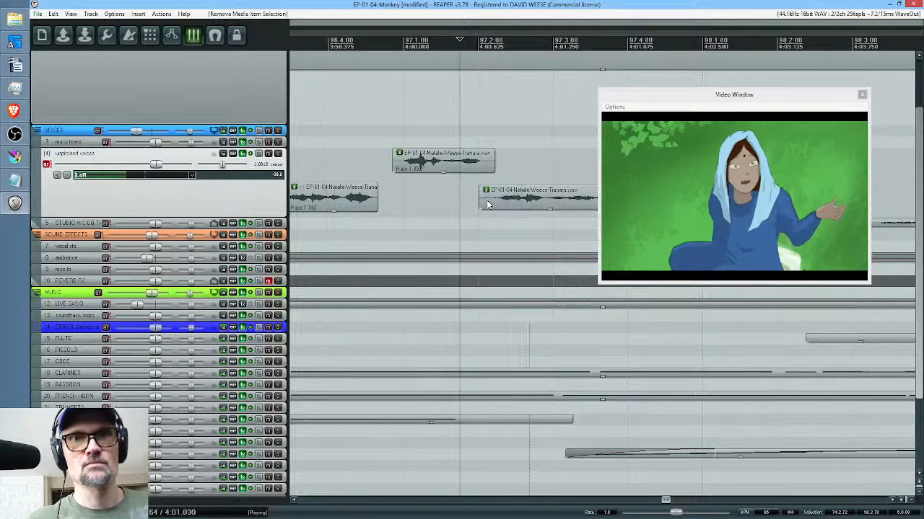
scroll(456, 174, "down", 3)
key("space")
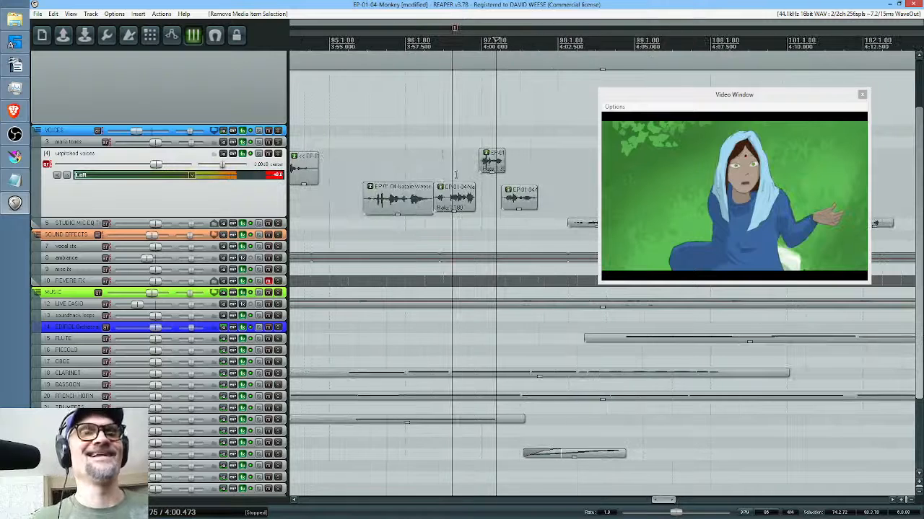
Play the voice clips against the video from about 3:56.
left_click(366, 168)
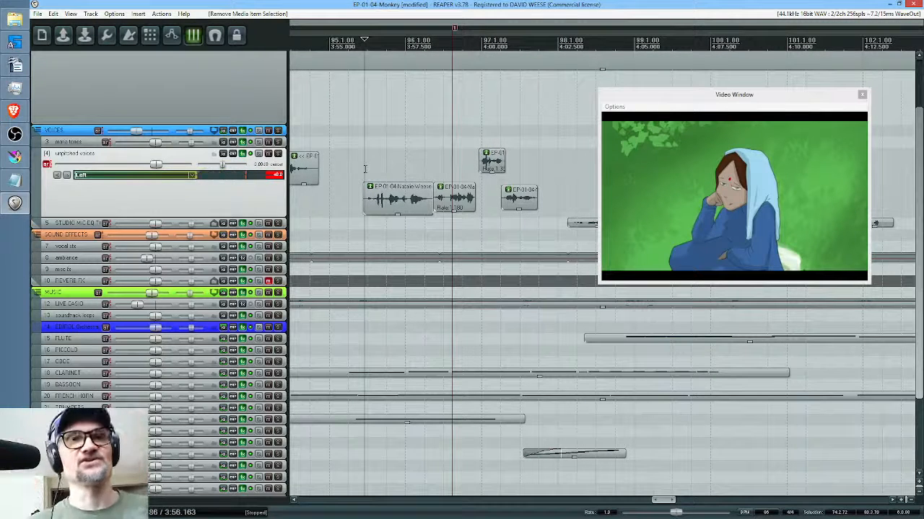
key("space")
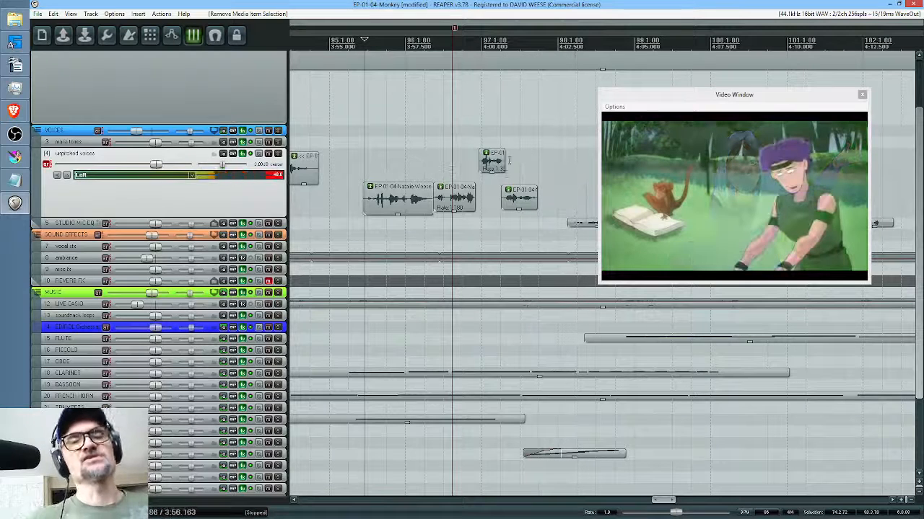
key("space")
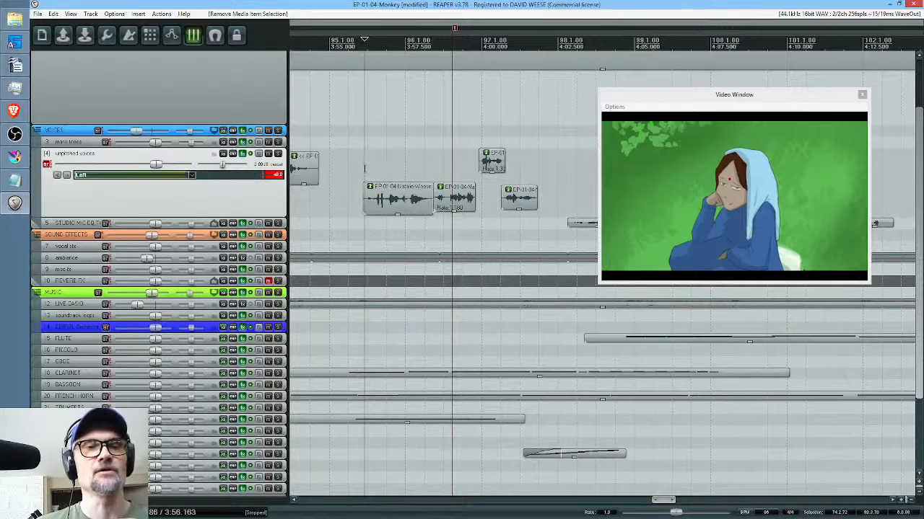
Move the Video Window slightly up and farther from the dialogue clips.
left_click(365, 168)
left_click_drag(427, 162, 515, 152)
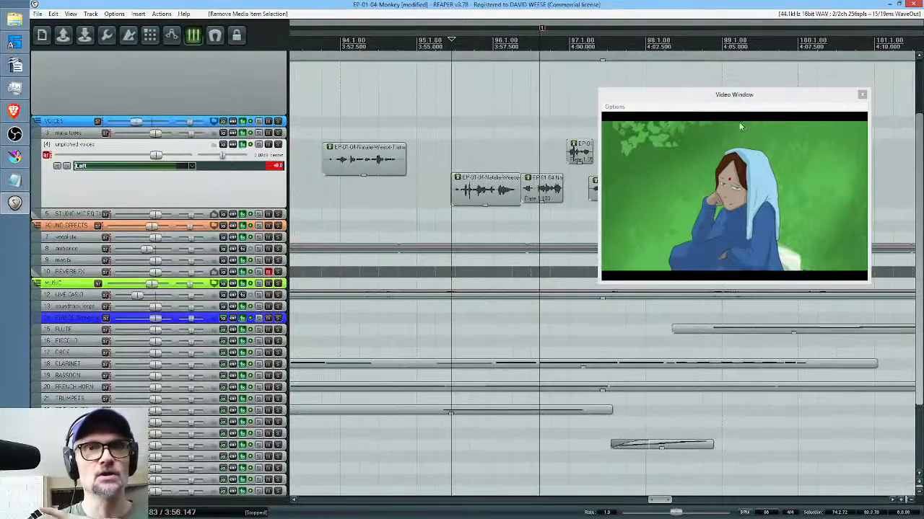
left_click_drag(733, 98, 757, 93)
left_click_drag(529, 260, 455, 273)
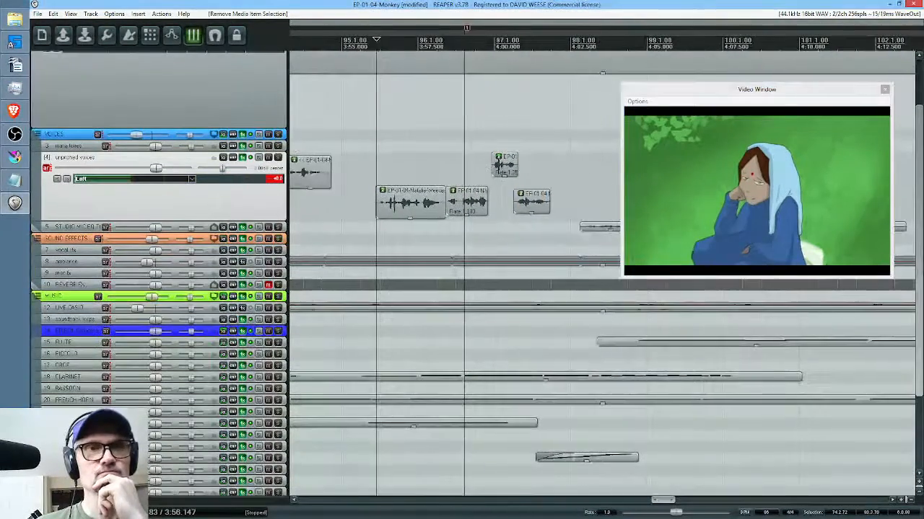
Play the dialogue clip near bar 94 from about 3:52.
left_click(306, 207)
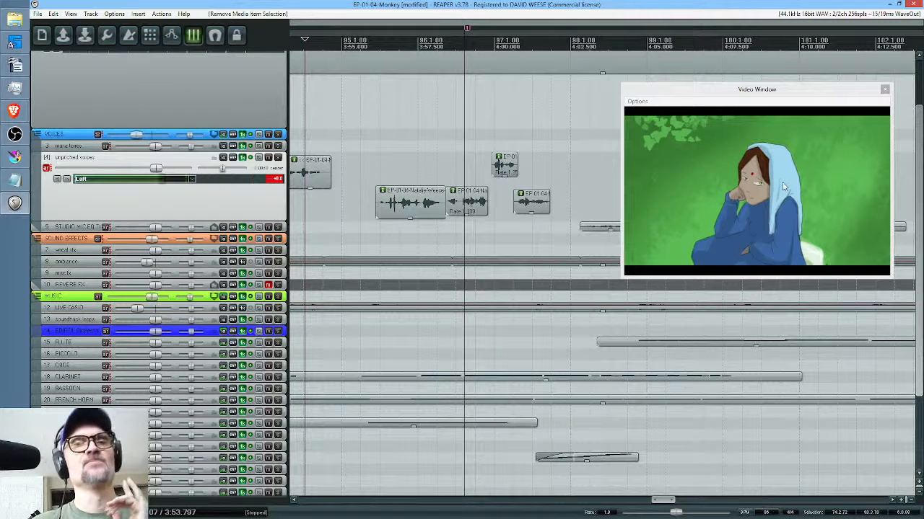
scroll(352, 209, "left", 3)
left_click(333, 203)
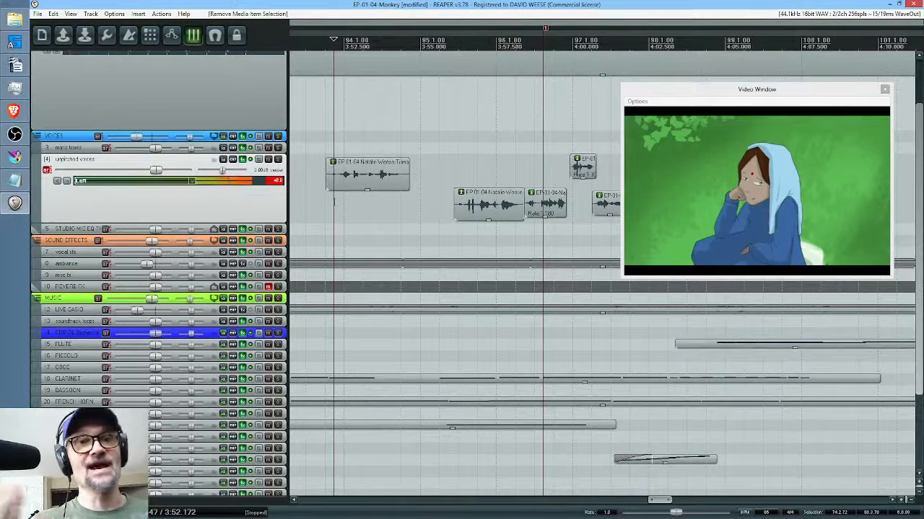
key("space")
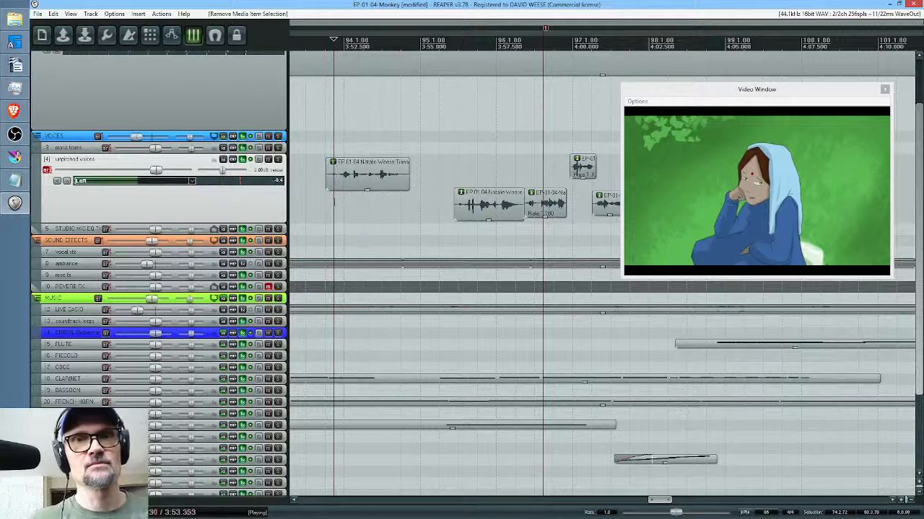
key("space")
Play the earlier group of three voice clips near bar 89 against the video from about 3:38.
scroll(316, 213, "down", 5)
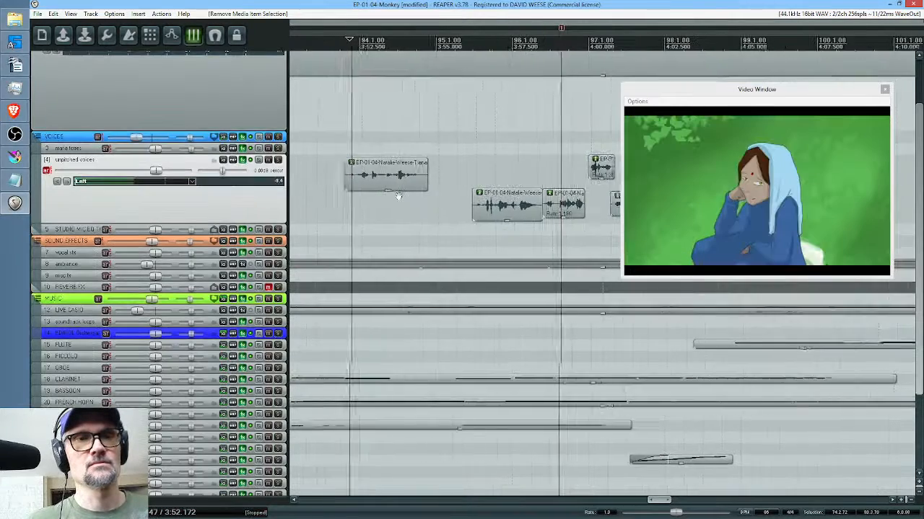
left_click_drag(381, 197, 437, 195)
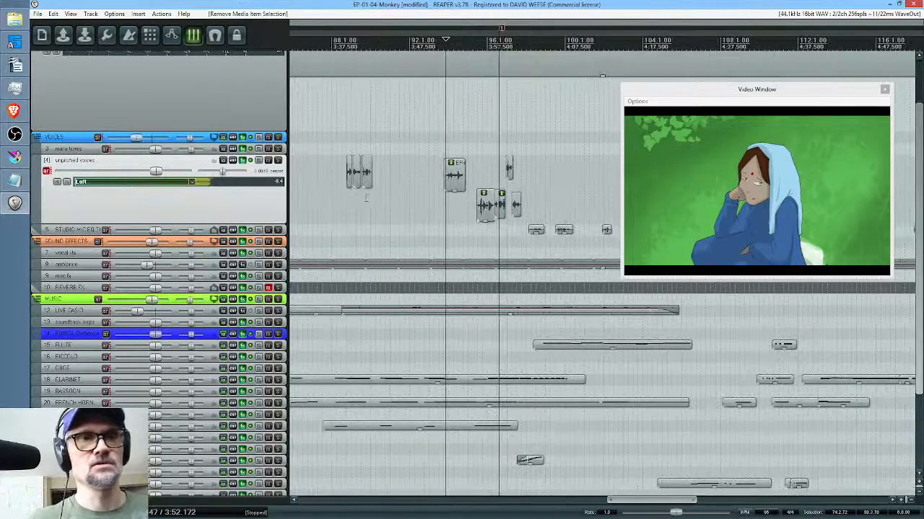
left_click(346, 208)
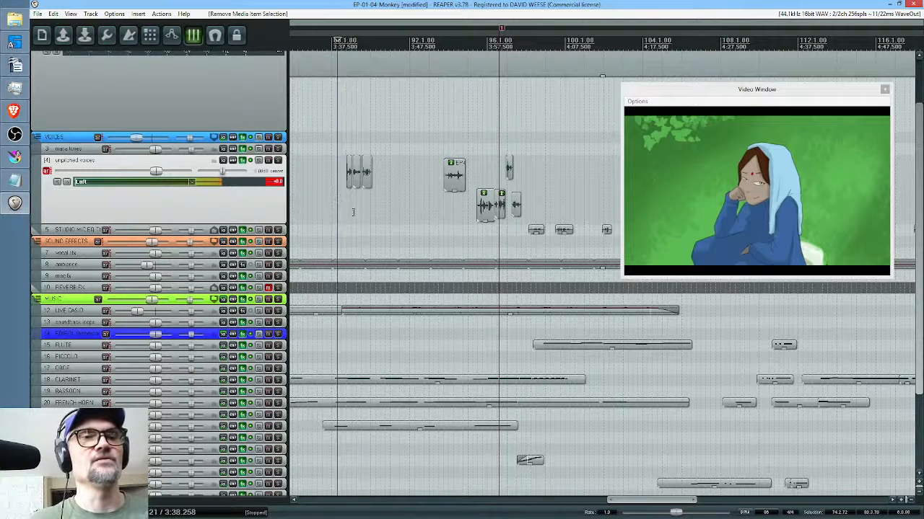
left_click(337, 197)
key("space")
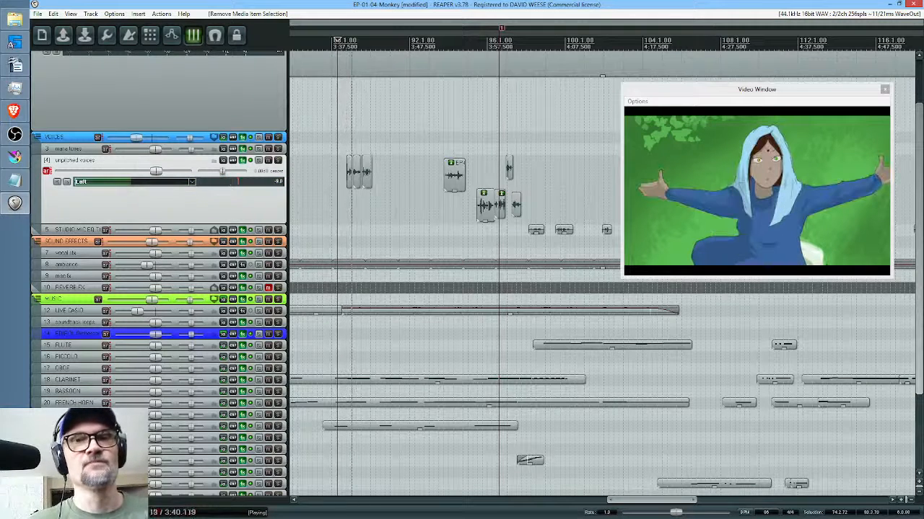
key("space")
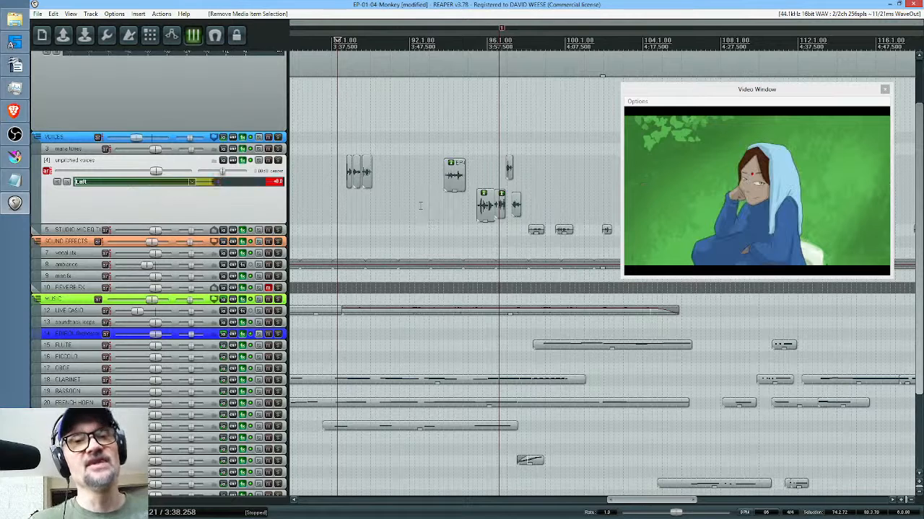
left_click(340, 208)
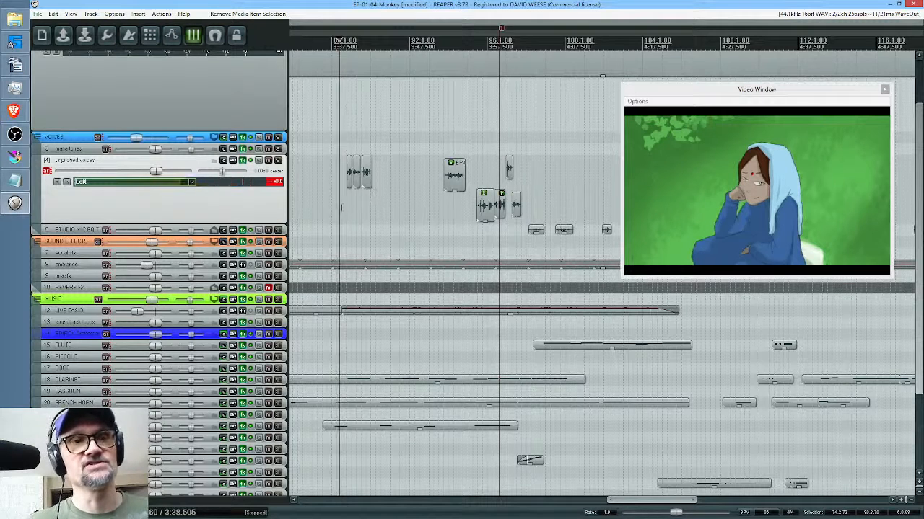
key("space")
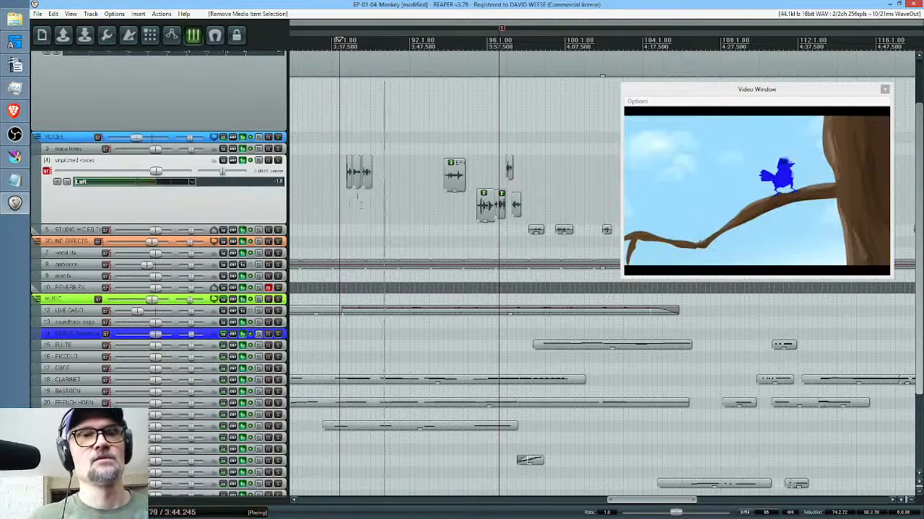
key("space")
Play the third clip of the group near bar 89 from about 3:41.25.
left_click(363, 206)
scroll(363, 205, "up", 5)
key("space")
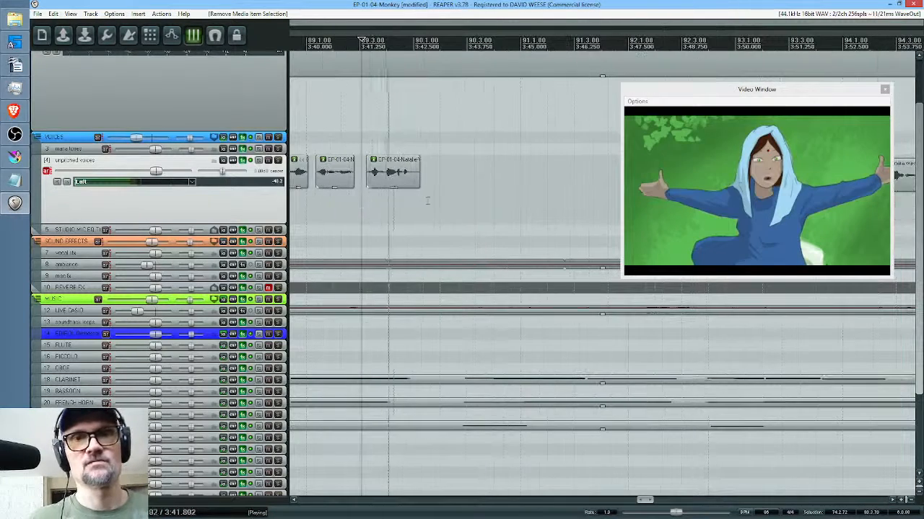
key("space")
Set the third clip's pitch shifting/time stretch algorithm to élastique 2.1 SOLOIST with the Speech parameter in its item properties.
left_click(383, 173)
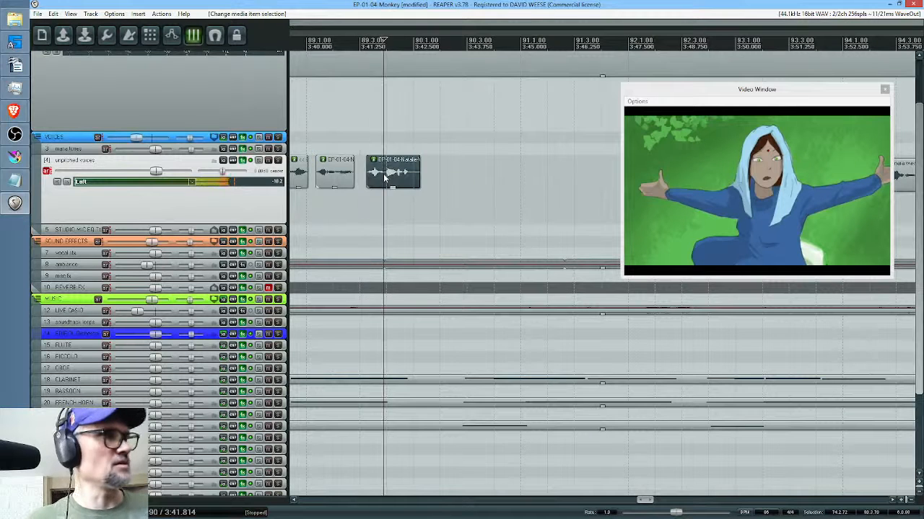
double_click(384, 173)
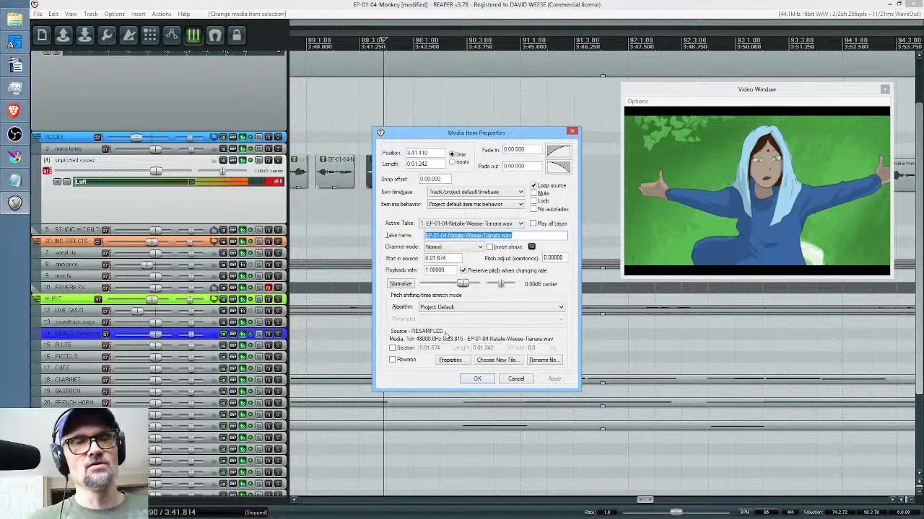
left_click(478, 312)
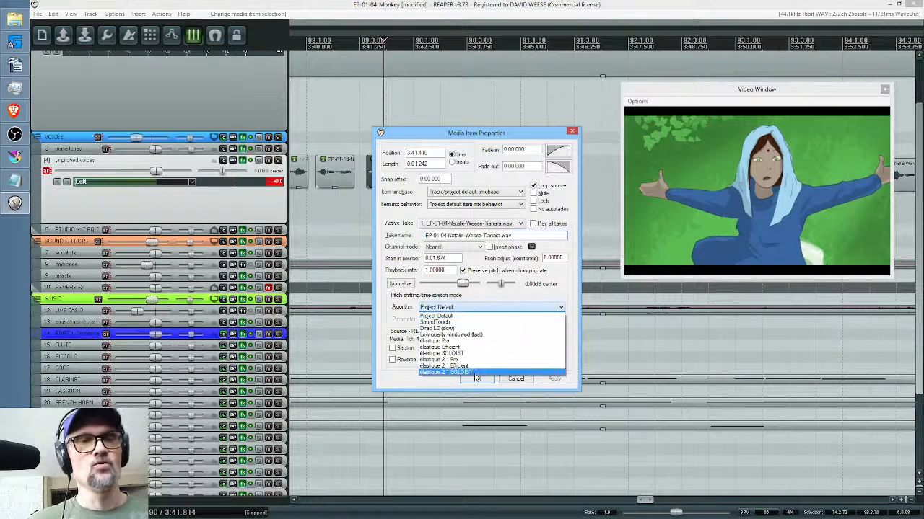
left_click(473, 369)
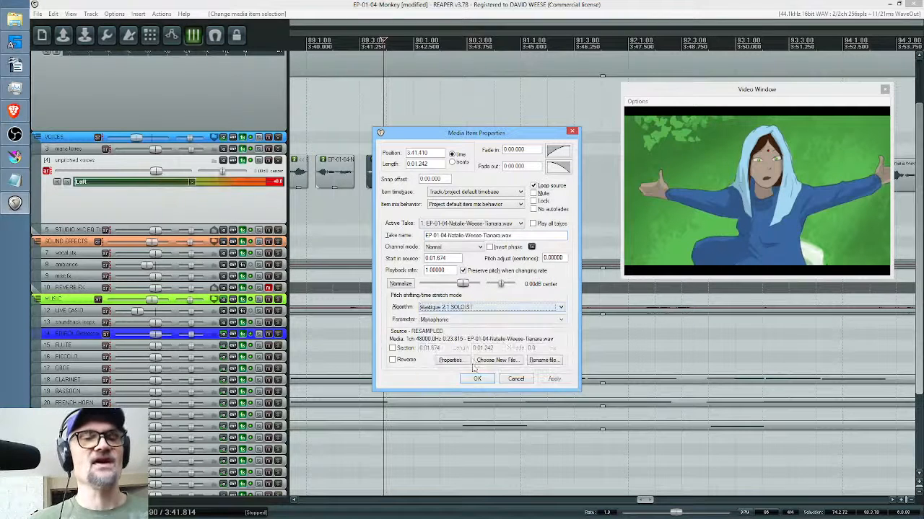
left_click(472, 322)
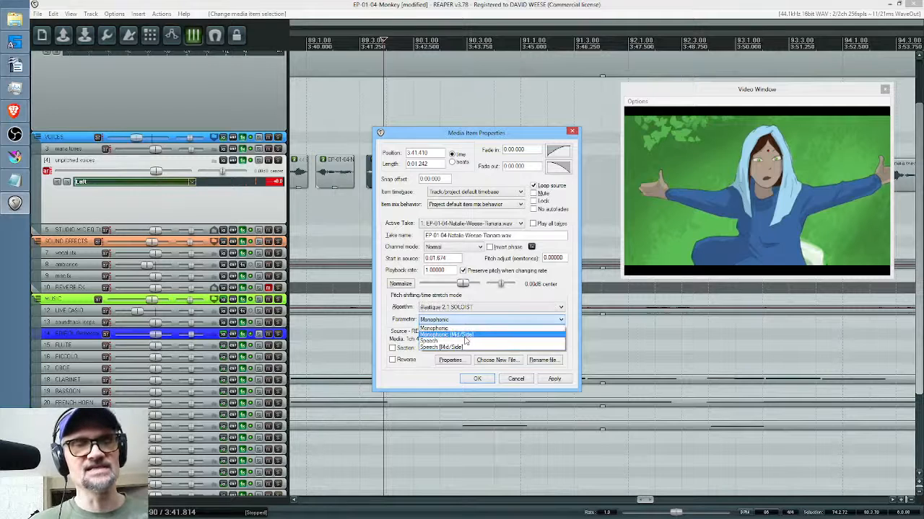
left_click(466, 342)
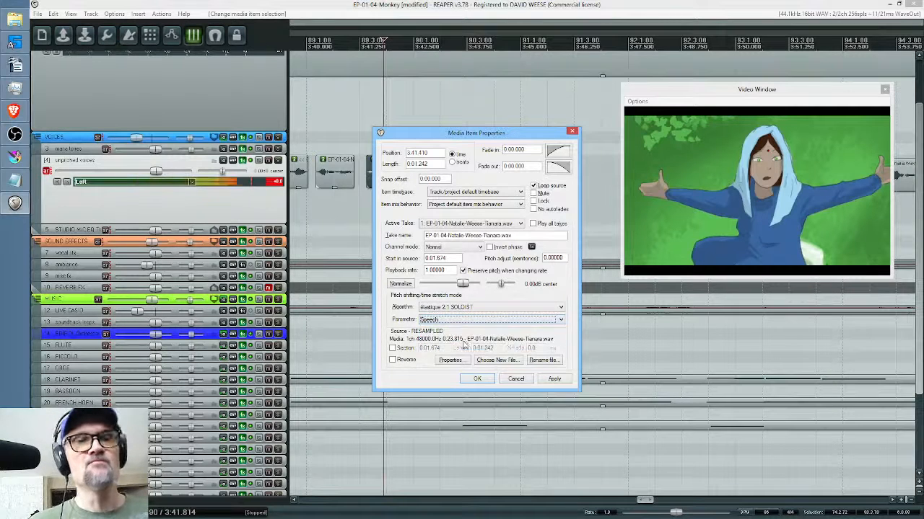
left_click(476, 379)
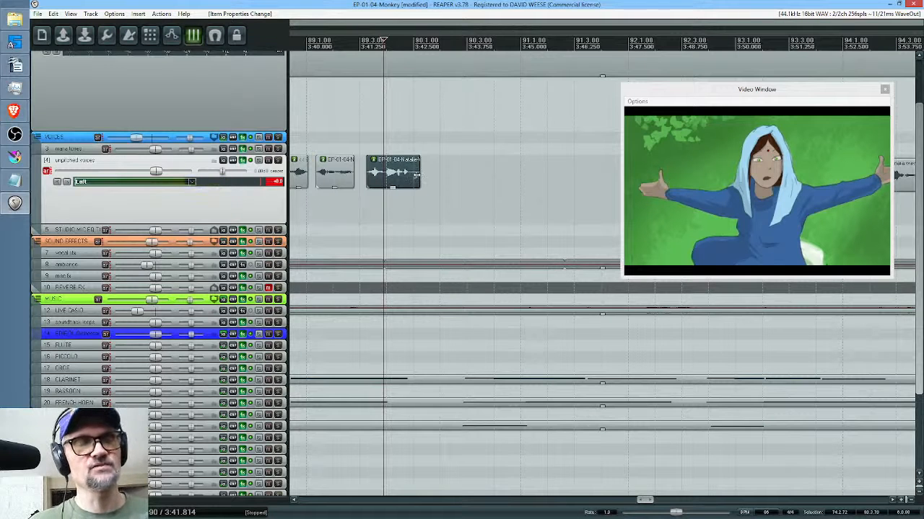
Compress the third clip to a playback rate of about 1.159 and play the passage from about 3:38.9.
left_click_drag(418, 170, 413, 174)
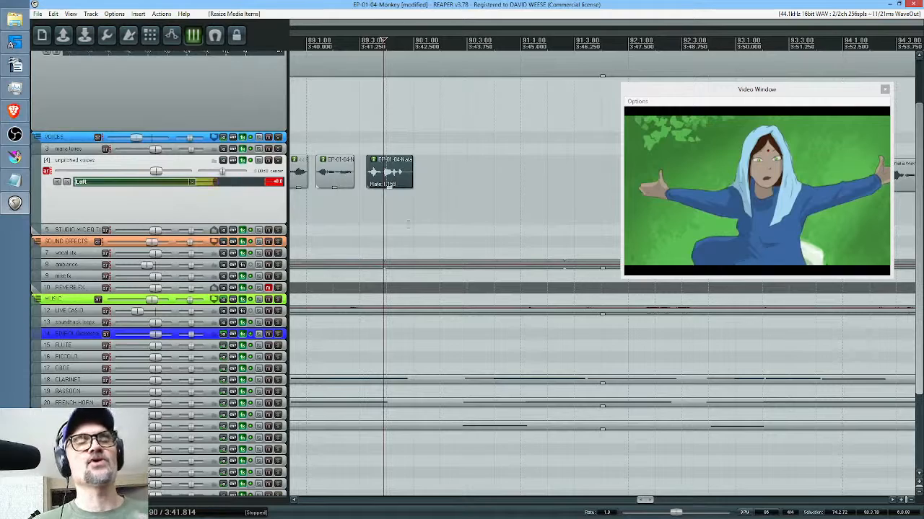
scroll(422, 198, "down", 3)
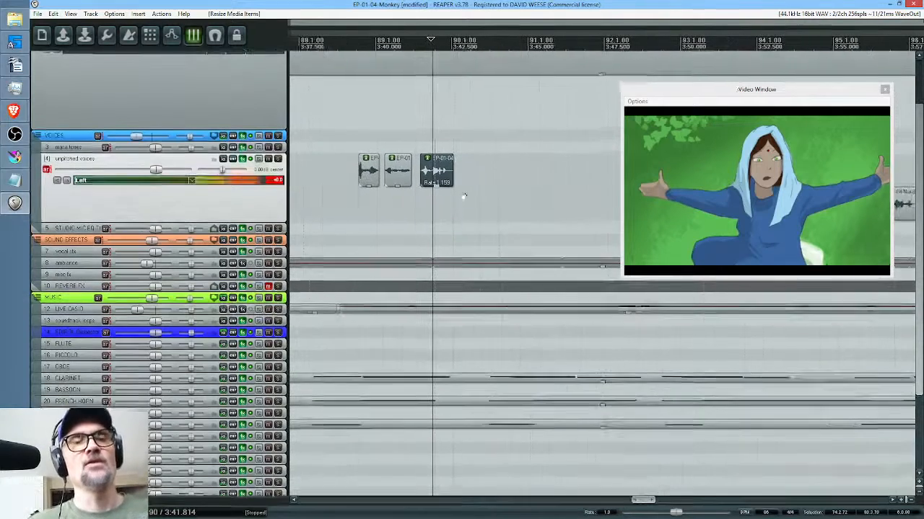
left_click(352, 200)
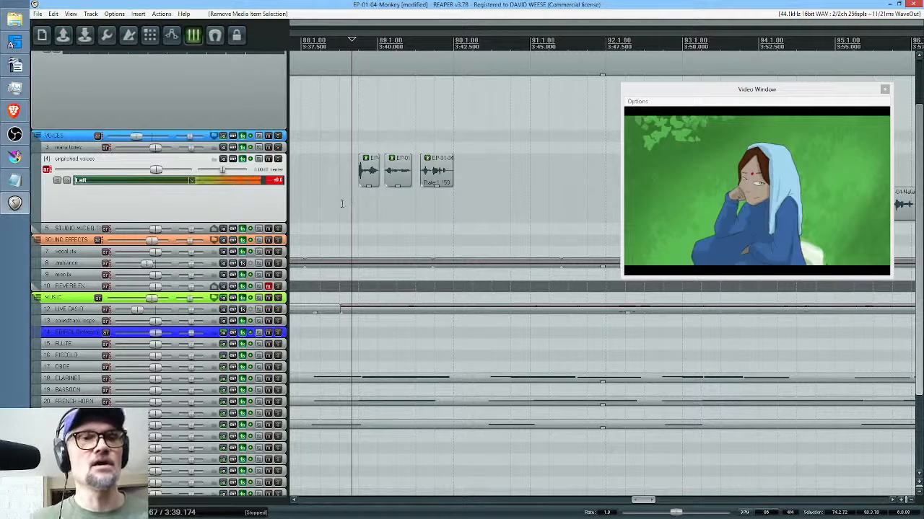
left_click(343, 196)
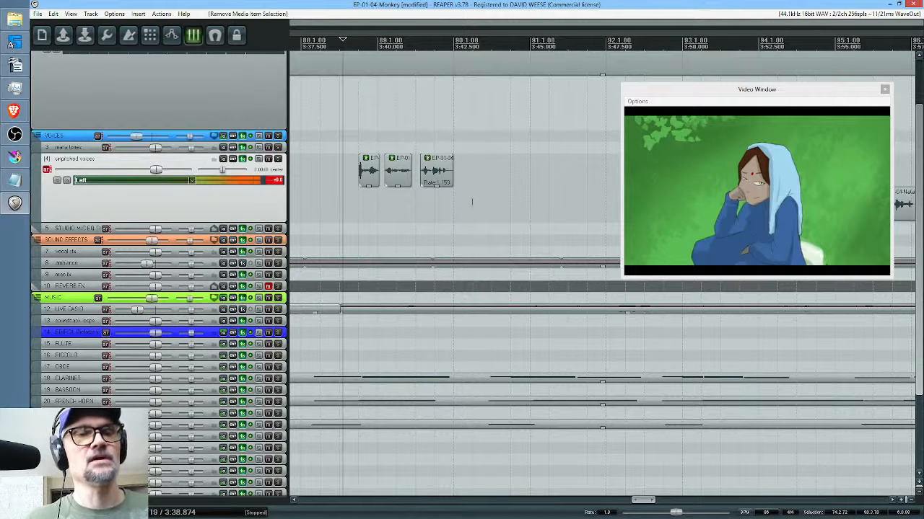
left_click_drag(472, 202, 439, 198)
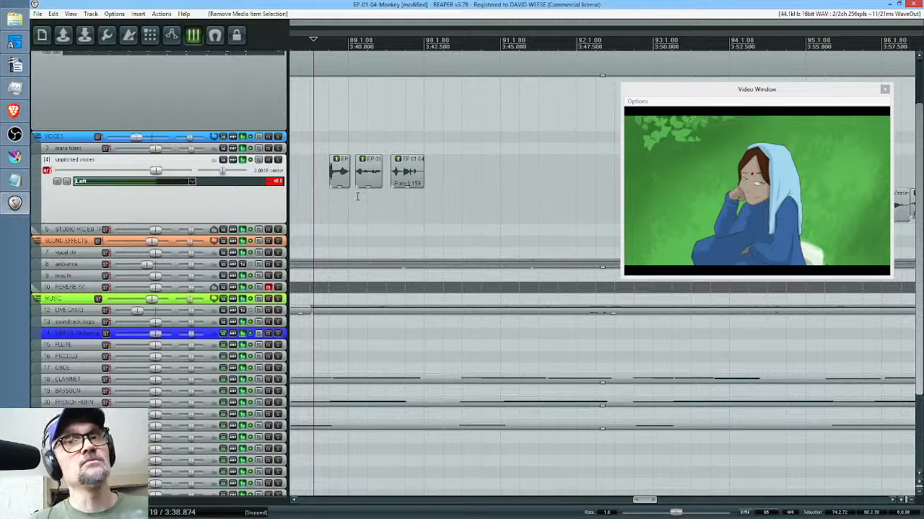
key("space")
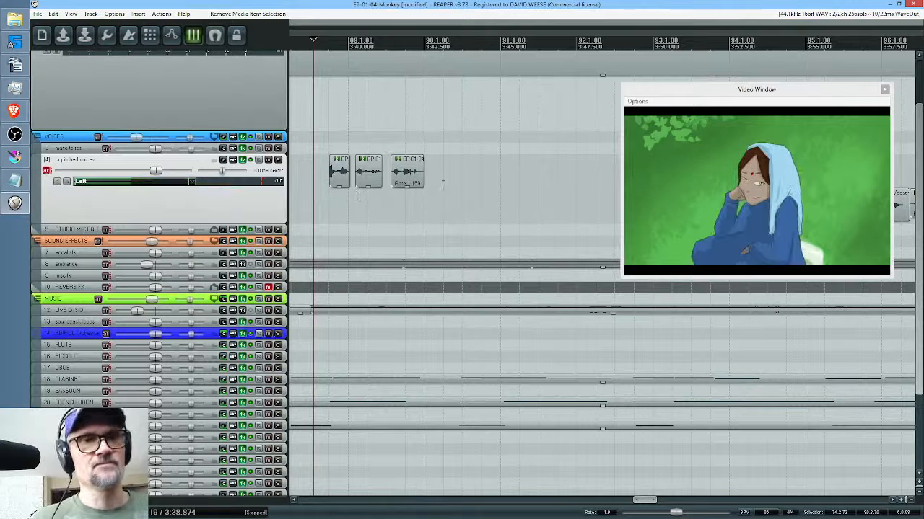
Compress the third clip near bar 89 to a playback rate of about 1.233 and play the group from about 3:39.1.
left_click_drag(422, 175, 420, 175)
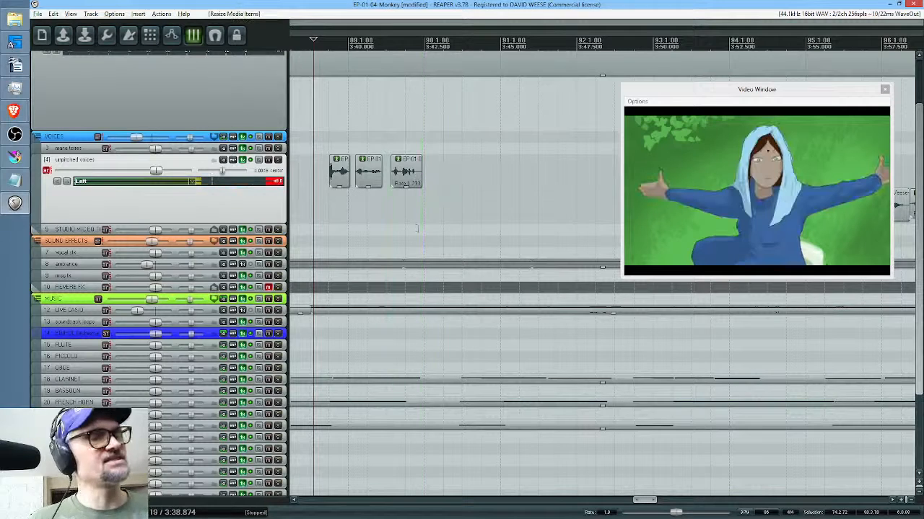
scroll(415, 228, "up", 2)
scroll(415, 228, "down", 3)
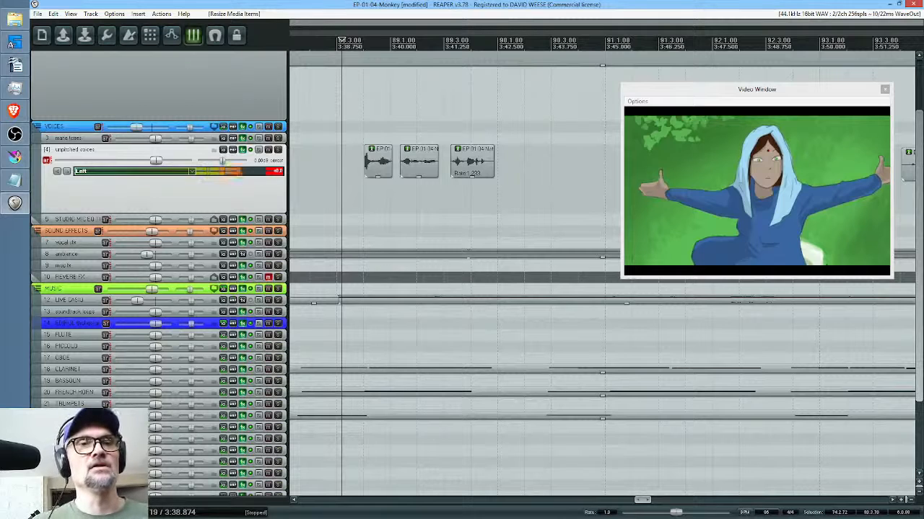
left_click(361, 191)
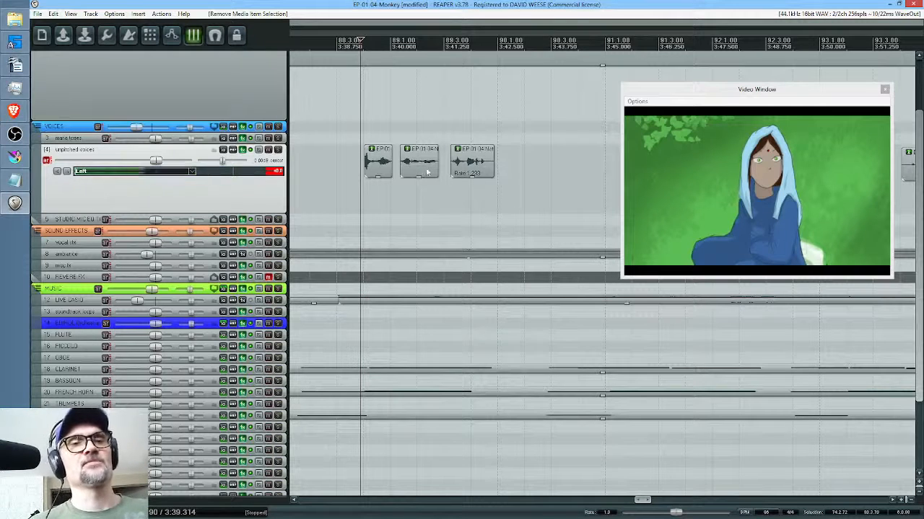
left_click(353, 181)
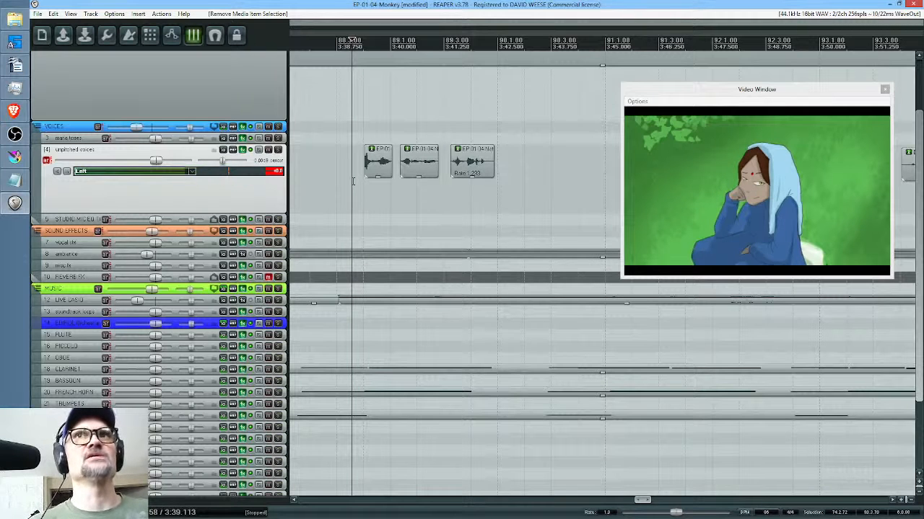
key("space")
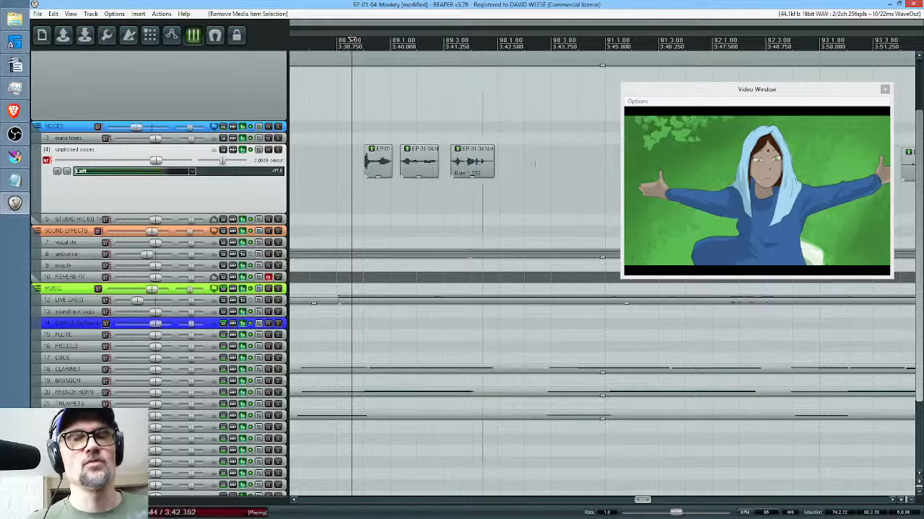
key("space")
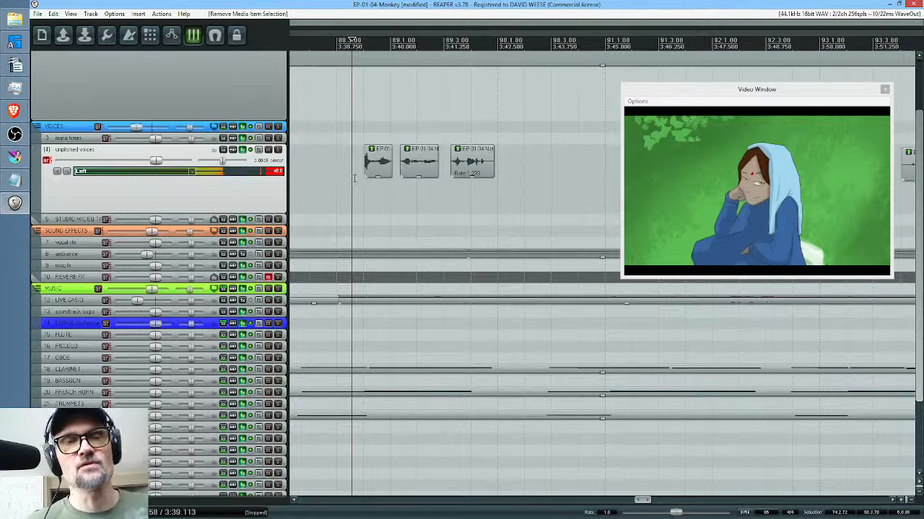
key("space")
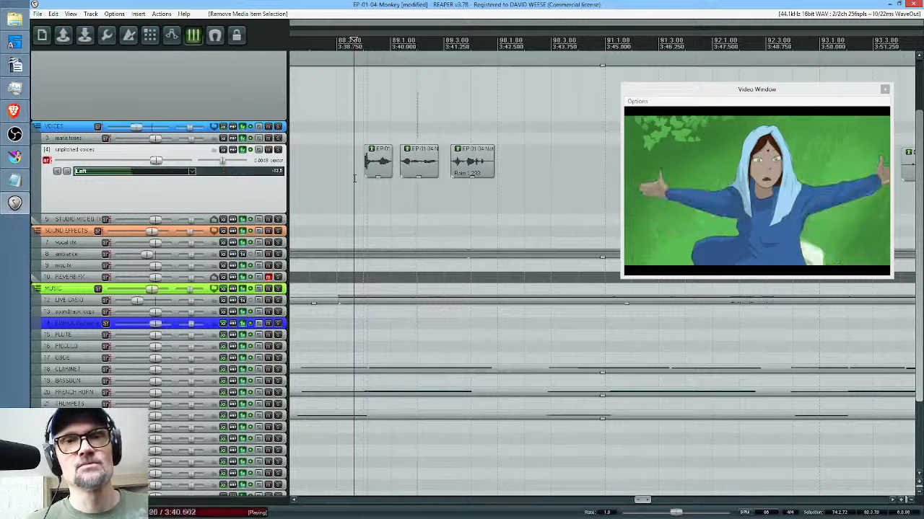
Set the second clip's pitch shifting/time stretch algorithm to élastique 2.1 SOLOIST with the Speech parameter in its item properties.
double_click(414, 163)
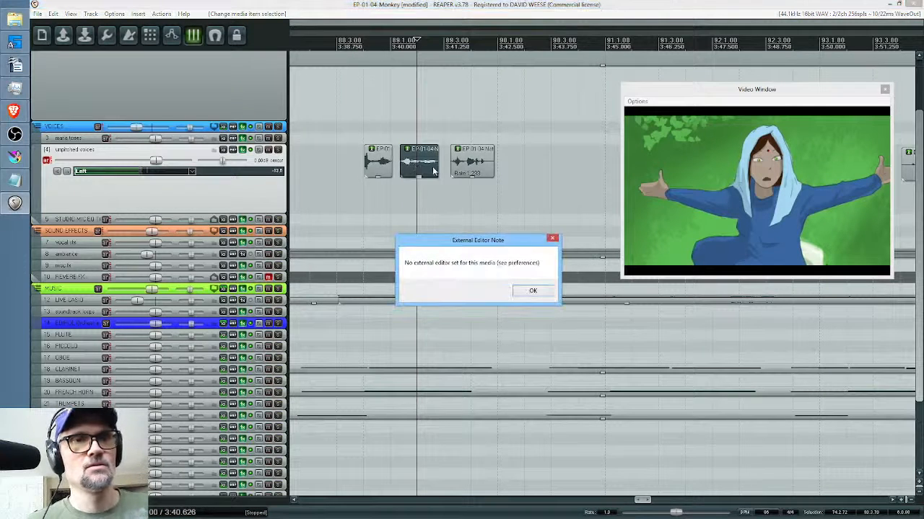
key("Return")
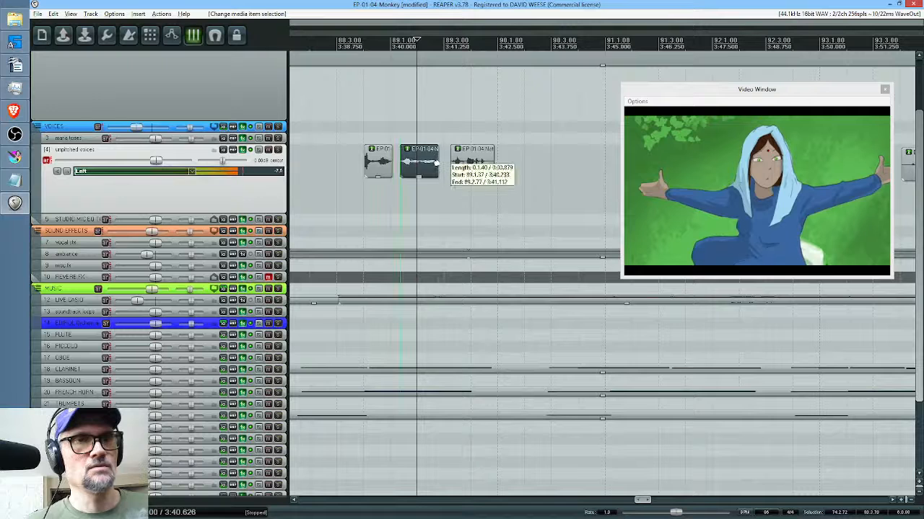
left_click(422, 165)
key("F2")
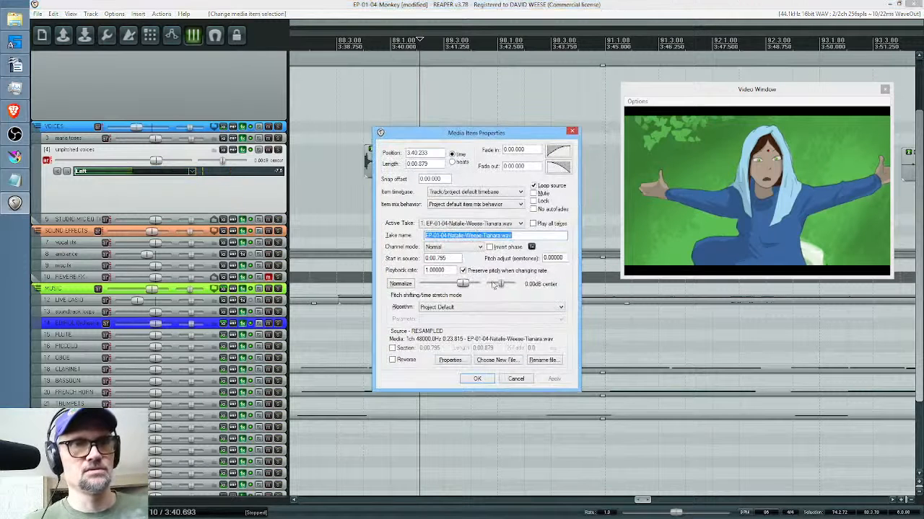
left_click(495, 311)
left_click(479, 367)
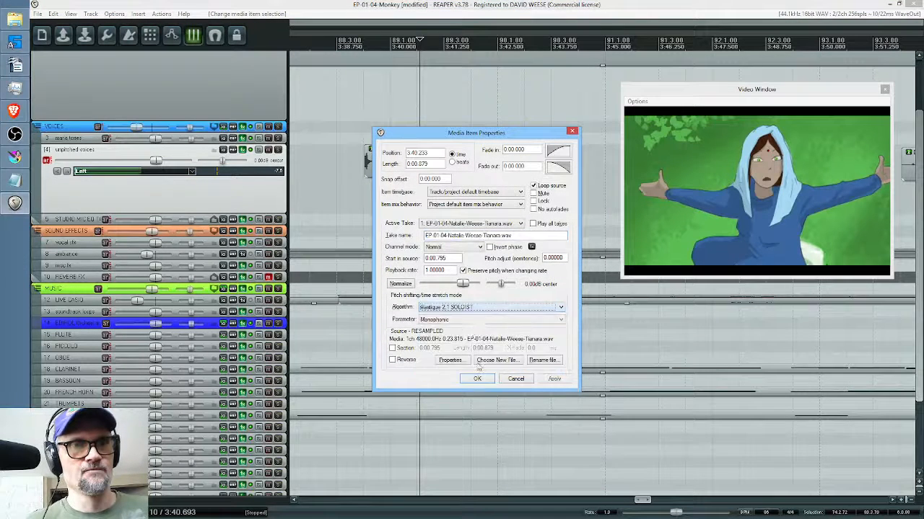
left_click(471, 320)
left_click(482, 361)
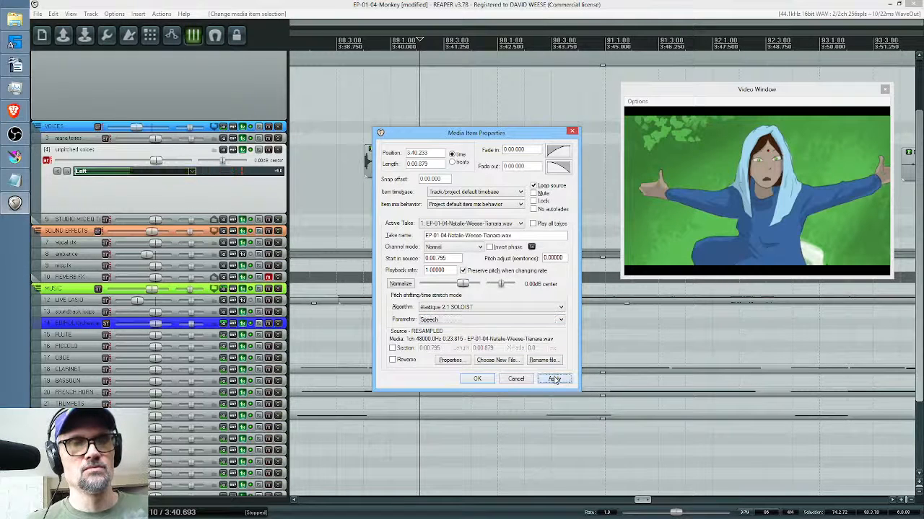
left_click(488, 381)
Check the default pitch shift mode and parameter in the project settings, leaving them as they are.
left_click(38, 13)
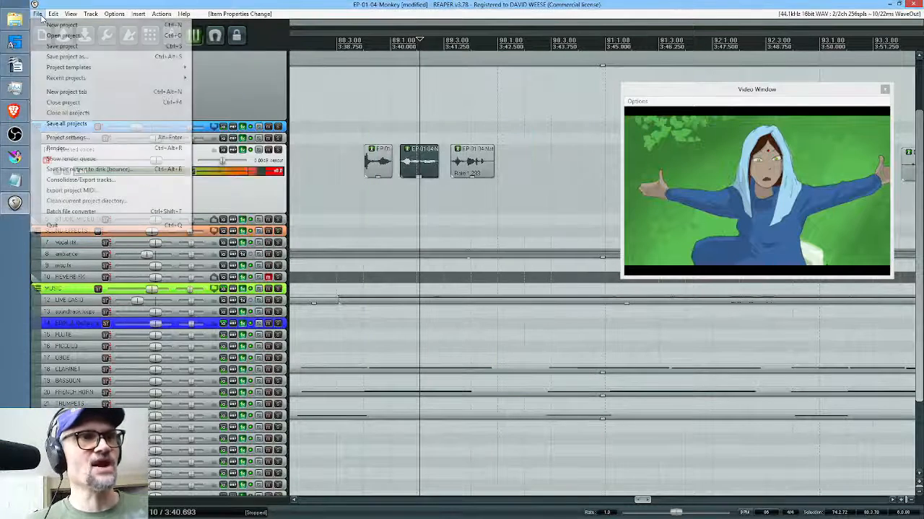
left_click(72, 137)
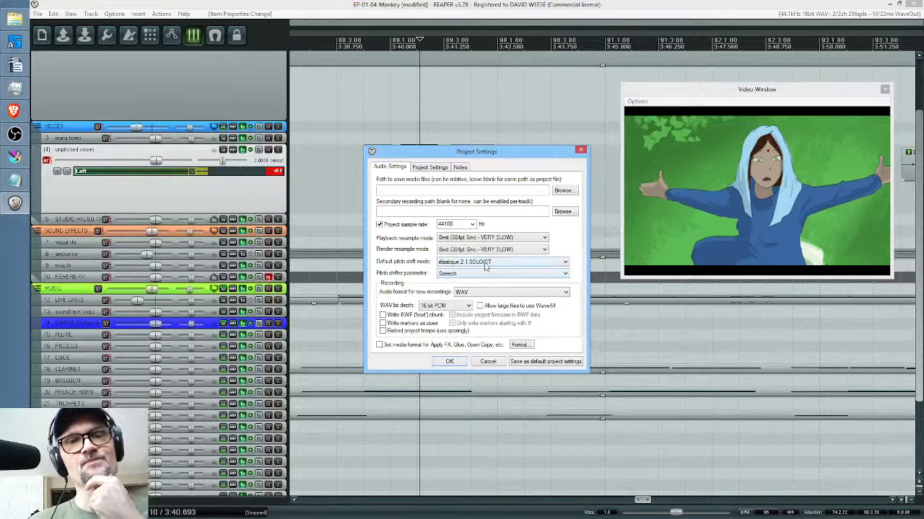
left_click(580, 151)
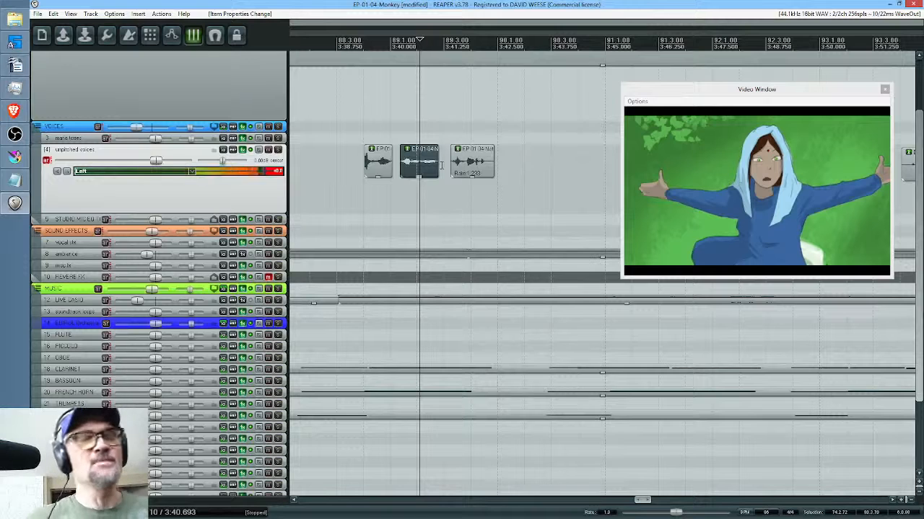
Set the second clip's pitch shifting/time stretch algorithm to Project Default in its item properties.
double_click(419, 164)
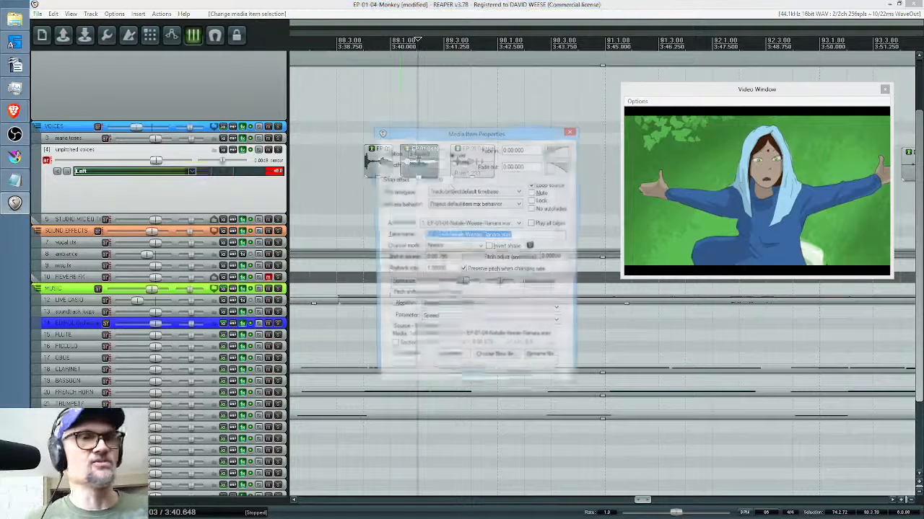
left_click(479, 308)
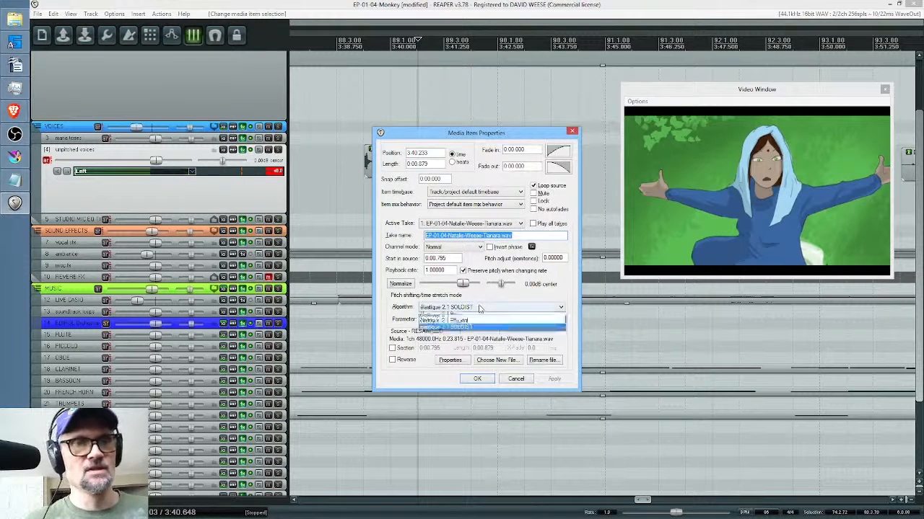
left_click(480, 316)
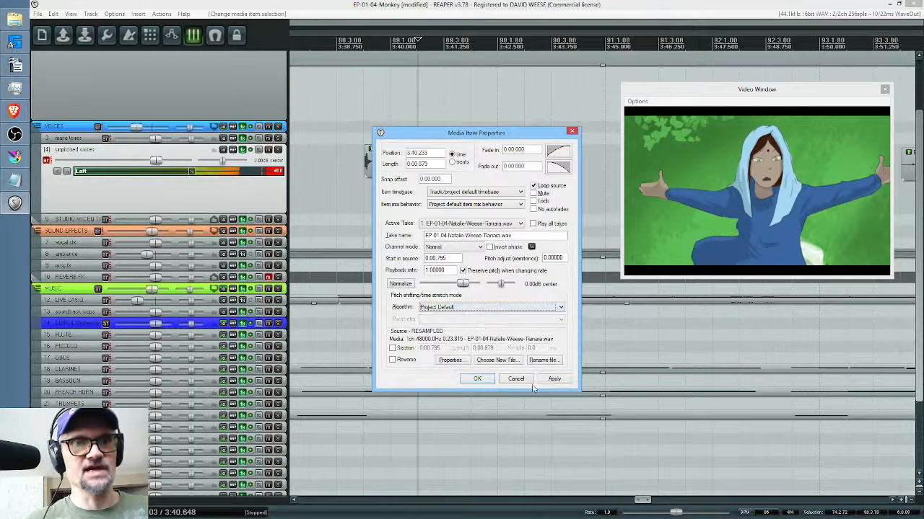
left_click(478, 380)
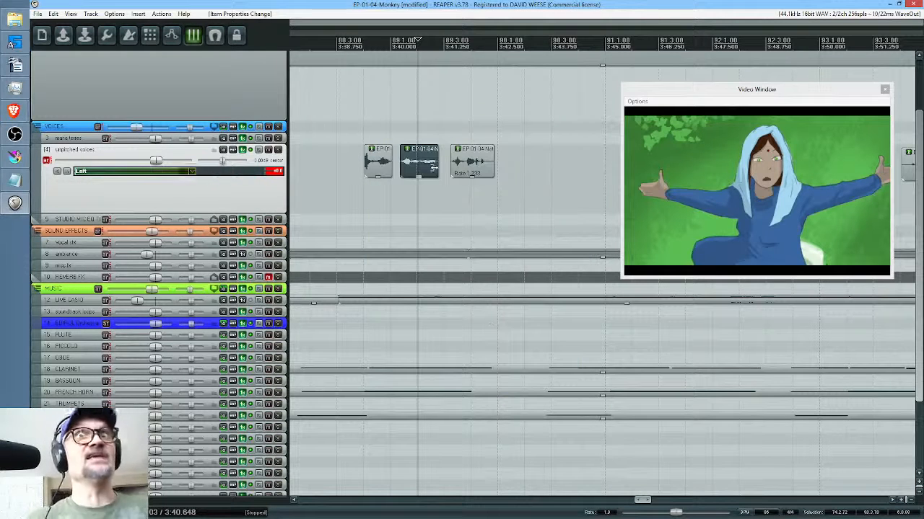
Stretch the second clip to a playback rate of about 0.939 and play the passage from about 3:40.1 and 3:39.1.
scroll(434, 171, "up", 2)
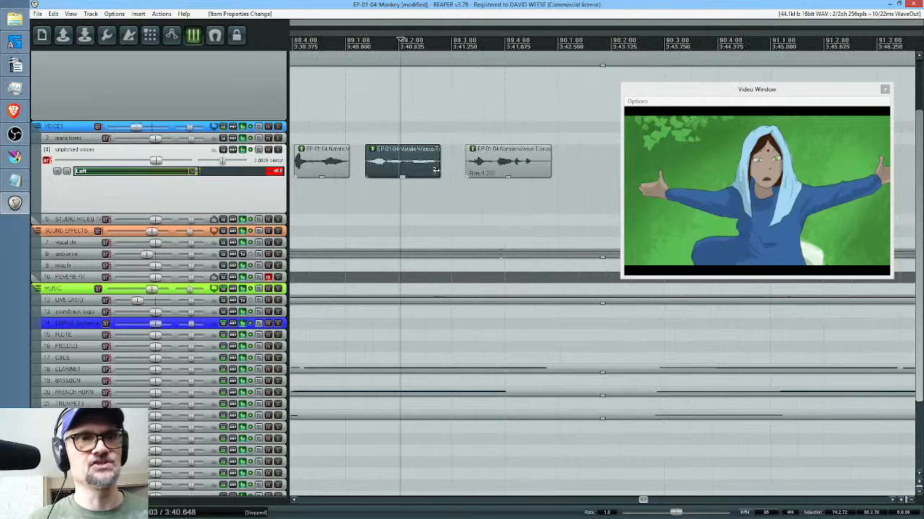
left_click_drag(440, 169, 423, 170)
left_click(364, 189)
key("space")
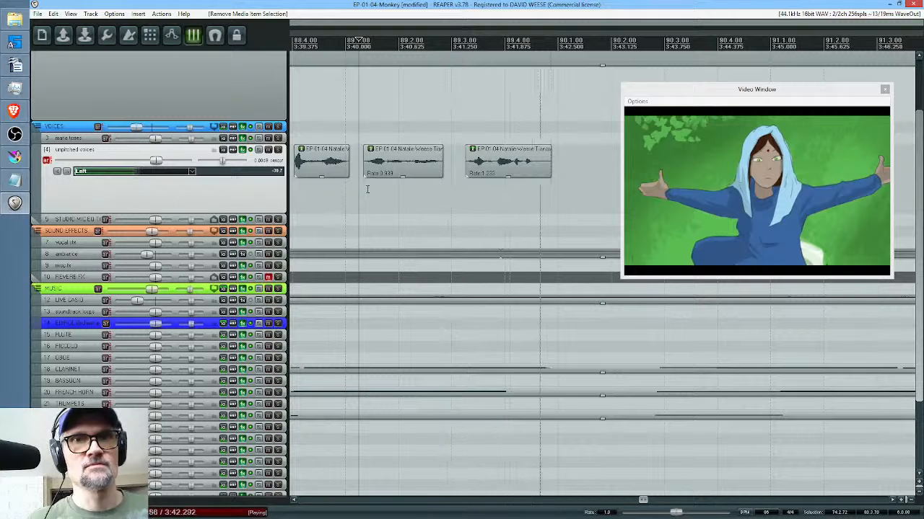
key("space")
scroll(378, 188, "down", 3)
left_click(342, 188)
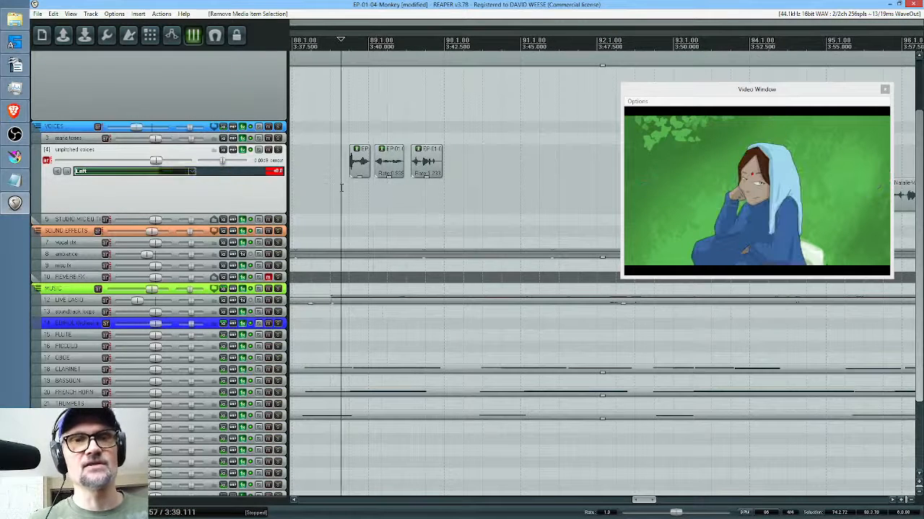
key("space")
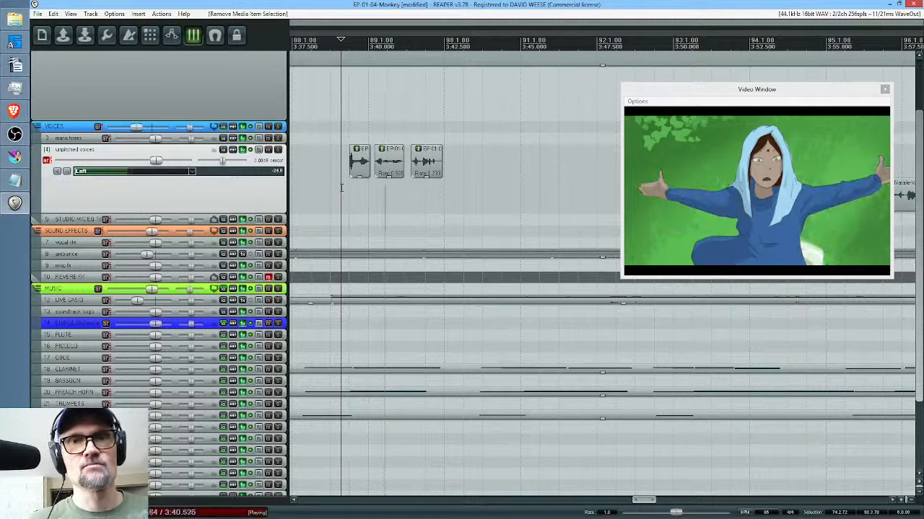
key("space")
Compress the first clip of the group to a playback rate of about 1.022 and play from about 3:39.2.
left_click(362, 167)
scroll(363, 168, "up", 5)
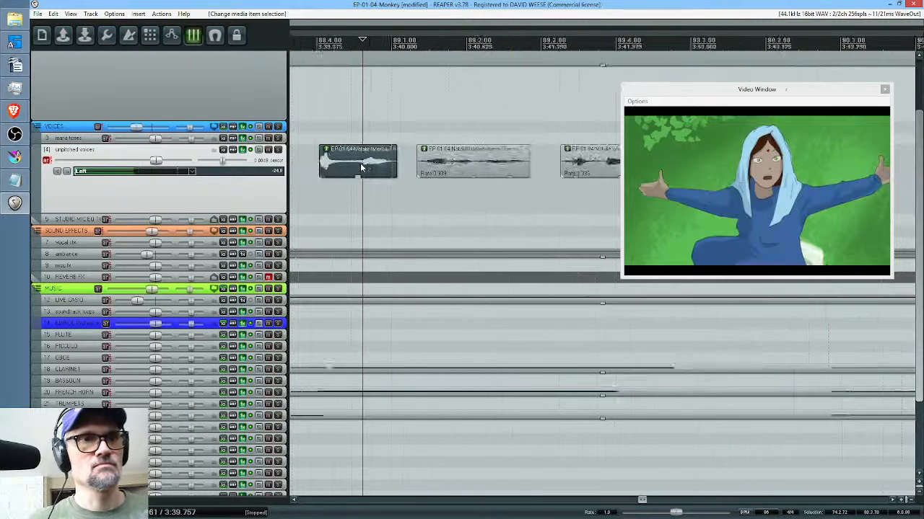
left_click_drag(408, 165, 401, 168)
scroll(335, 184, "down", 3)
left_click(334, 184)
key("space")
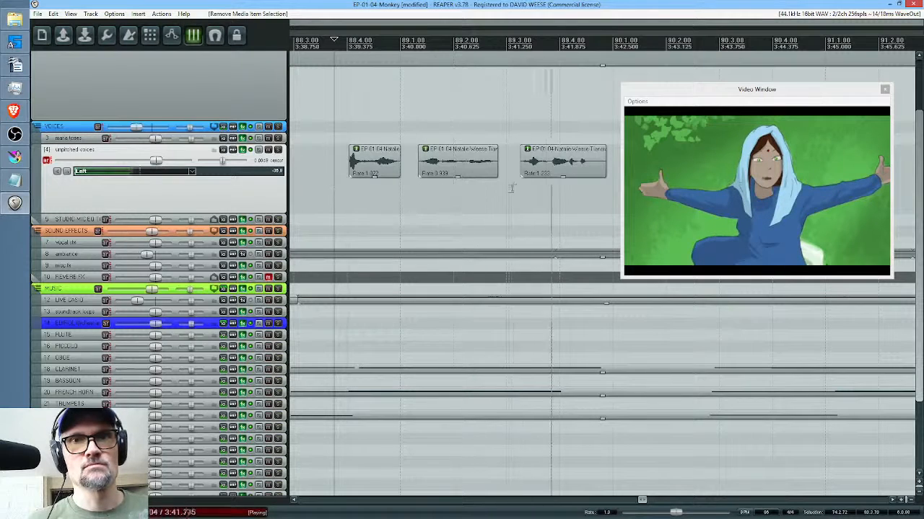
Play on to the voice clip near bar 94 and play that clip against the video from about 3:51.7.
scroll(563, 180, "down", 5)
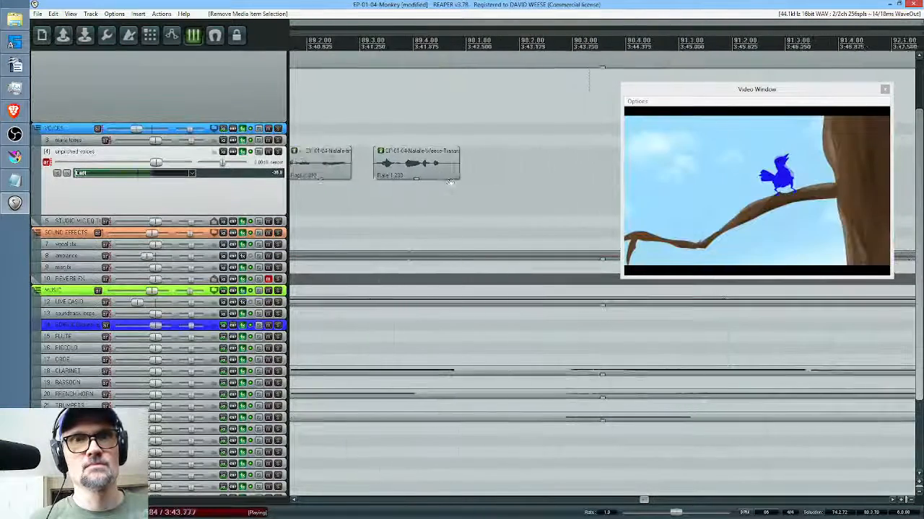
scroll(544, 189, "down", 3)
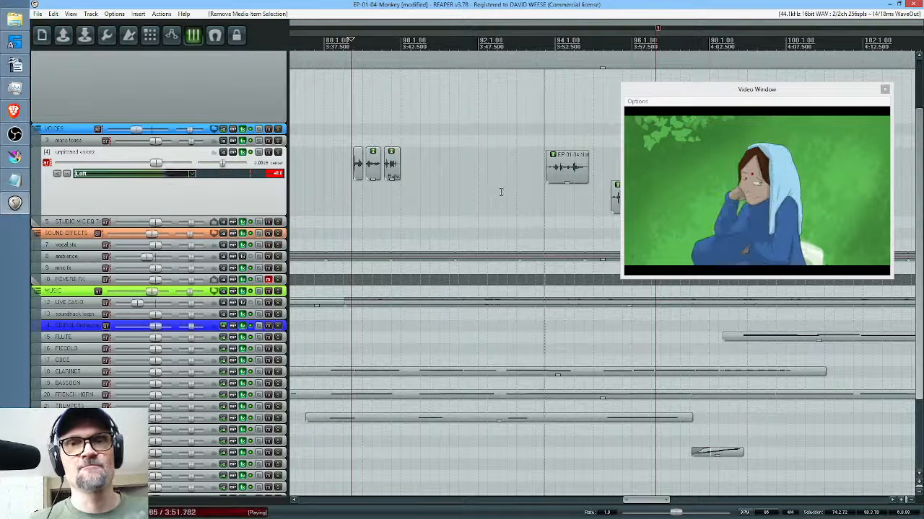
key("space")
left_click(543, 189)
key("space")
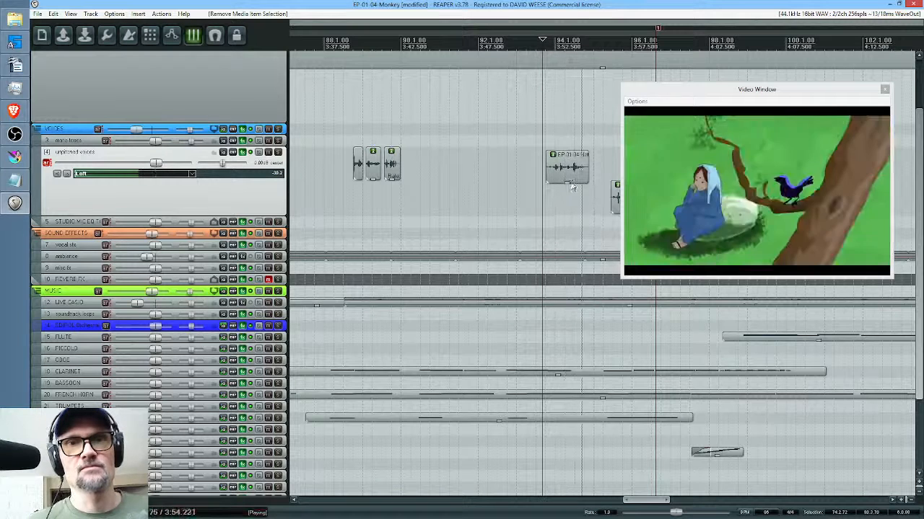
key("space")
Compress the voice clip near bar 94 to a playback rate of about 1.108 and play it from about 3:51.5.
left_click(566, 174)
scroll(566, 174, "up", 4)
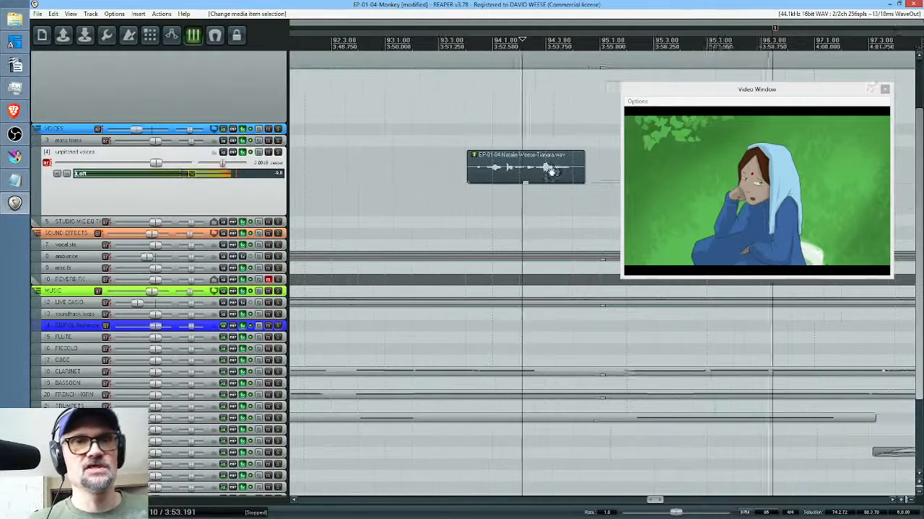
mouse_move(526, 174)
left_mouse_down()
mouse_move(505, 176)
mouse_move(515, 176)
left_mouse_up()
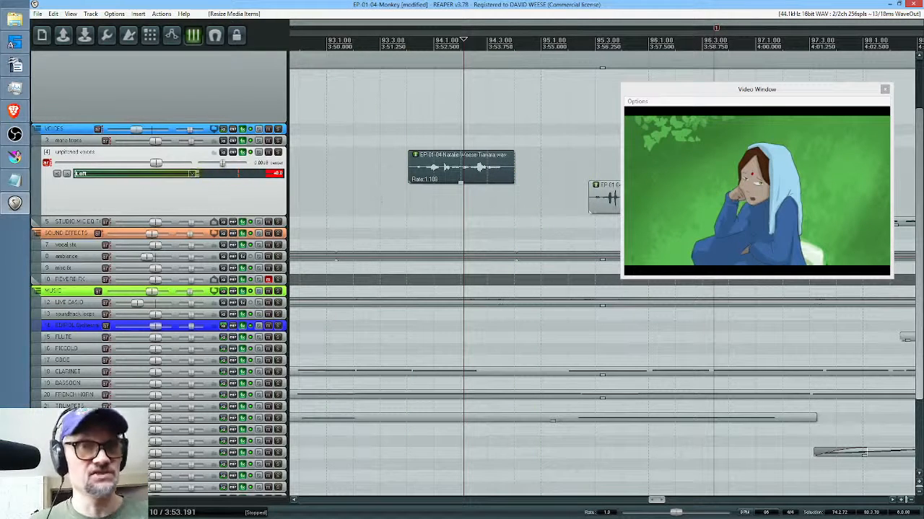
left_click(390, 198)
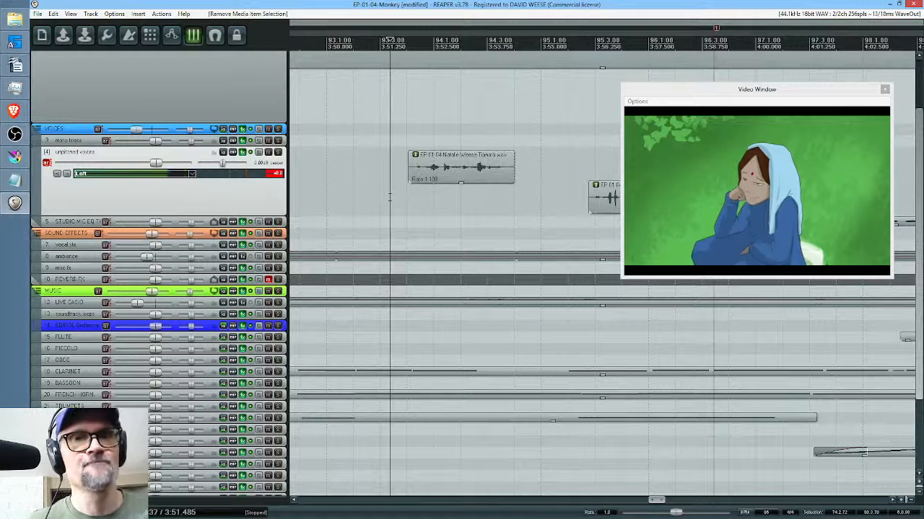
key("space")
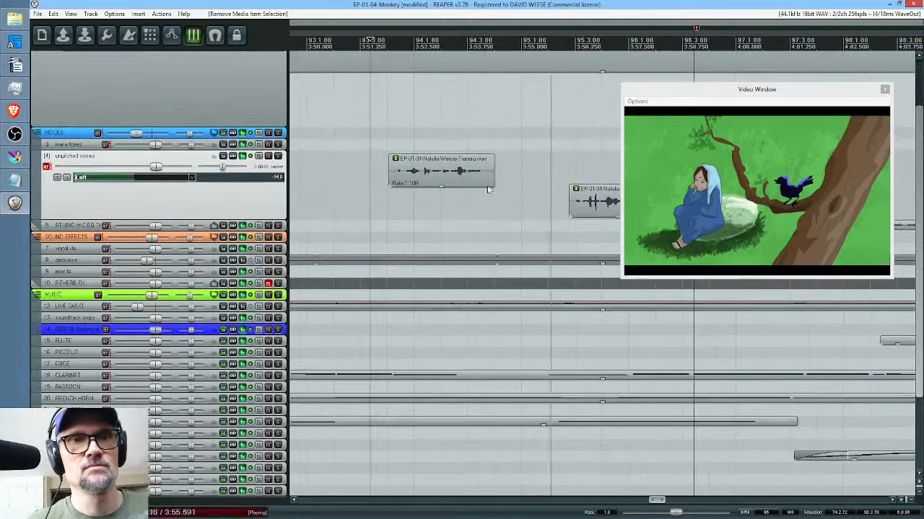
key("space")
Split the clip near bar 94 at about 3:53.35, stretch its second part to a rate of about 0.94, and play from about 3:51.9.
left_click(455, 180)
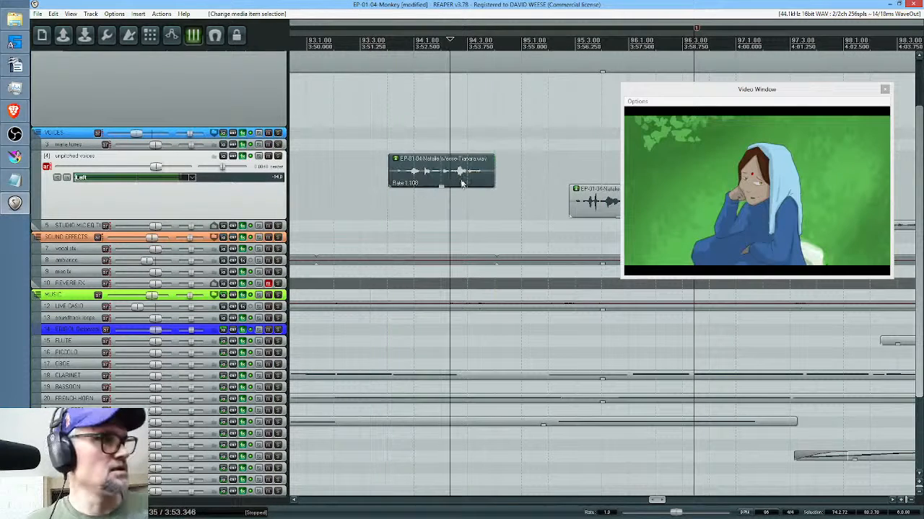
key("s")
left_click_drag(492, 178, 502, 179)
left_click(387, 198)
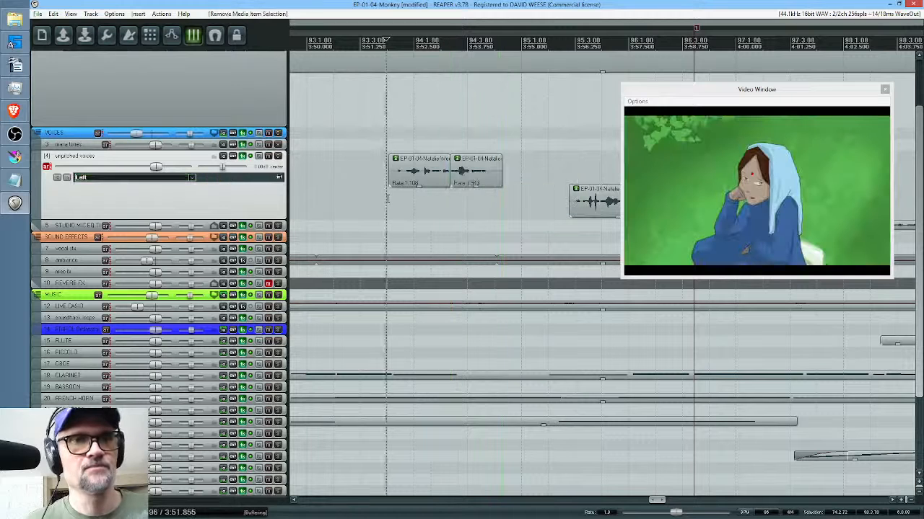
key("space")
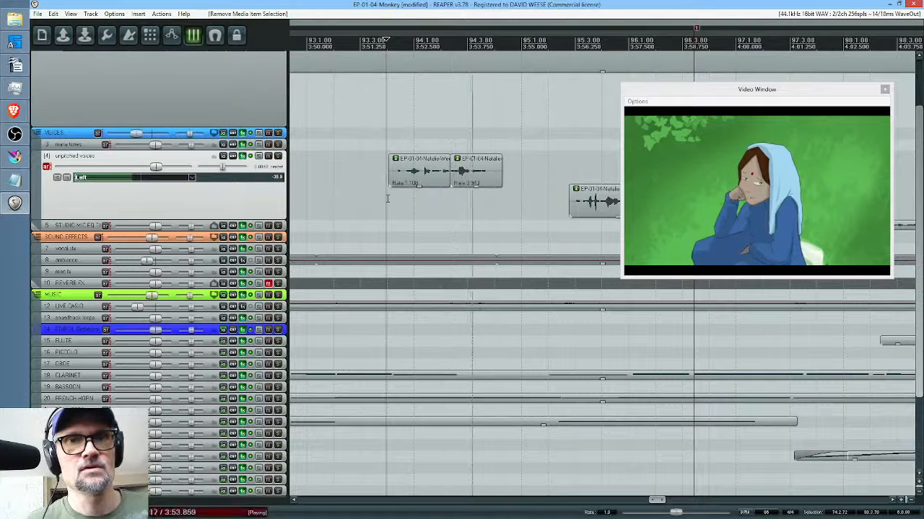
Trim the start of the first clip near bar 94 to about 3:52.2 and play from about 3:51.7.
key("space")
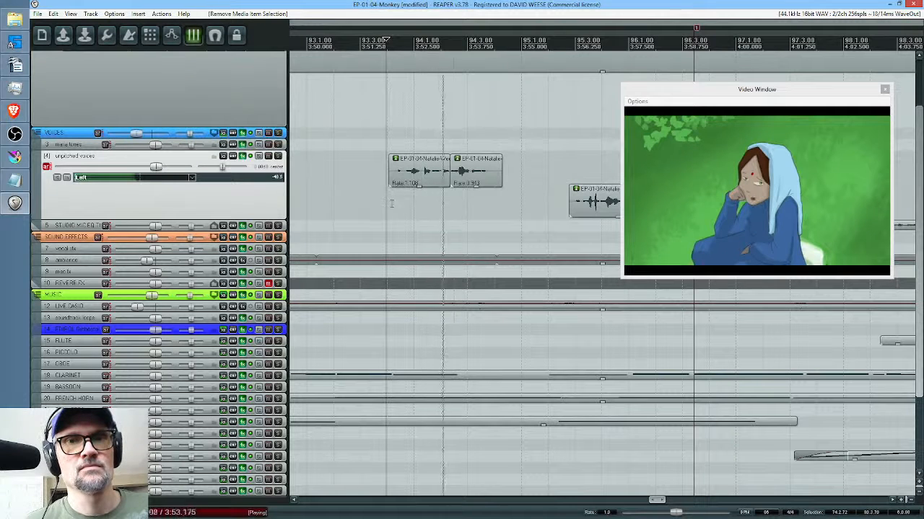
key("space")
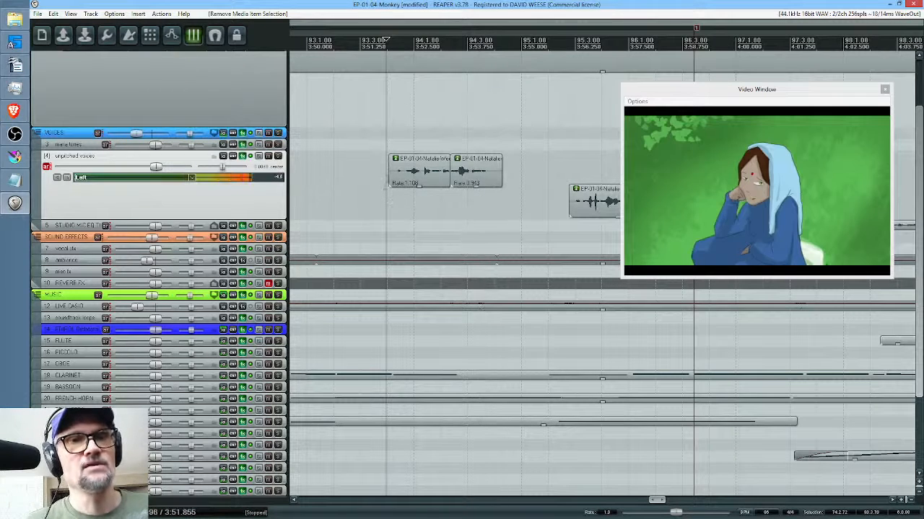
left_click_drag(387, 176, 401, 177)
left_click(382, 179)
key("space")
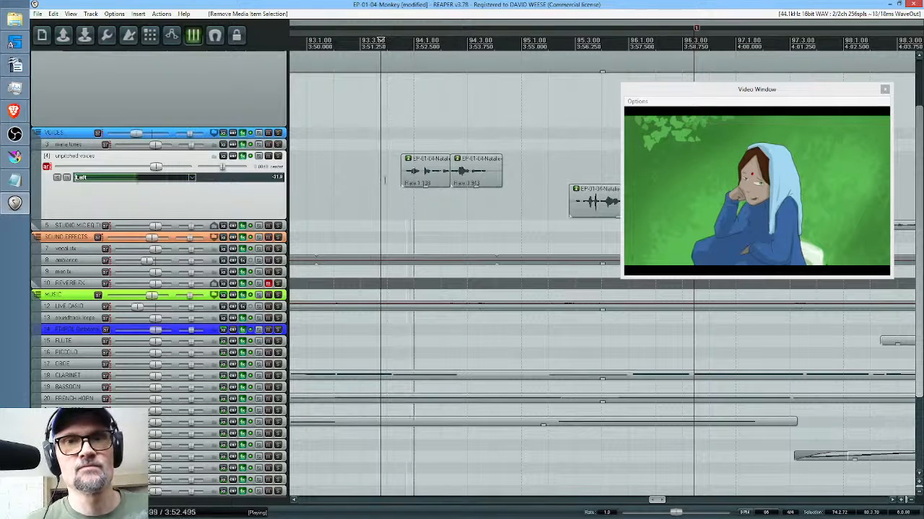
Move both clips near bar 94 slightly earlier and play them against the video from about 3:51.8.
left_click_drag(422, 181, 419, 181)
left_click_drag(475, 179, 472, 180)
left_click(385, 184)
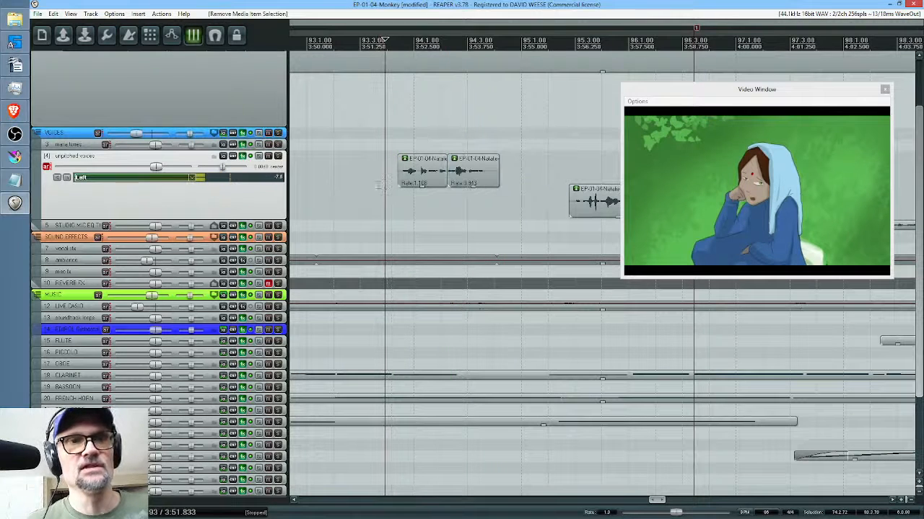
key("space")
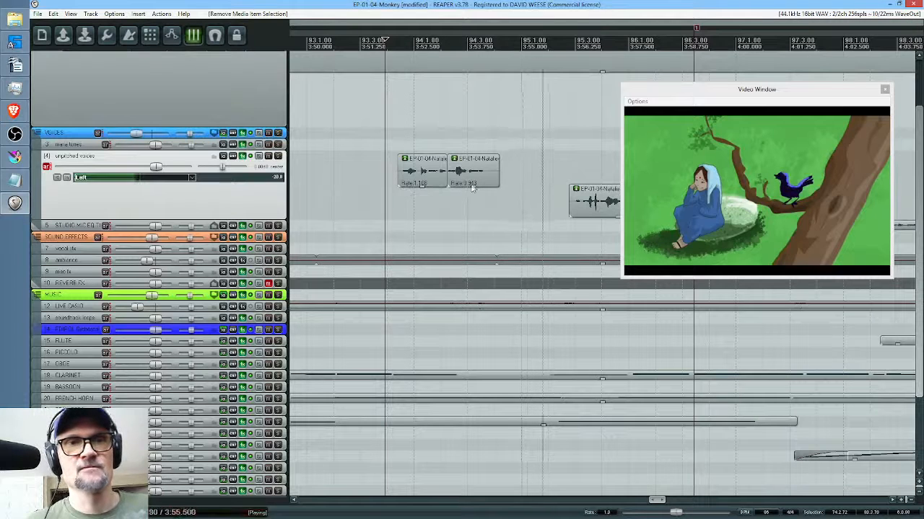
Trim the end of the second clip near bar 94 to about 3:54.1 and play from about 3:51.8.
key("space")
left_click_drag(498, 177, 482, 175)
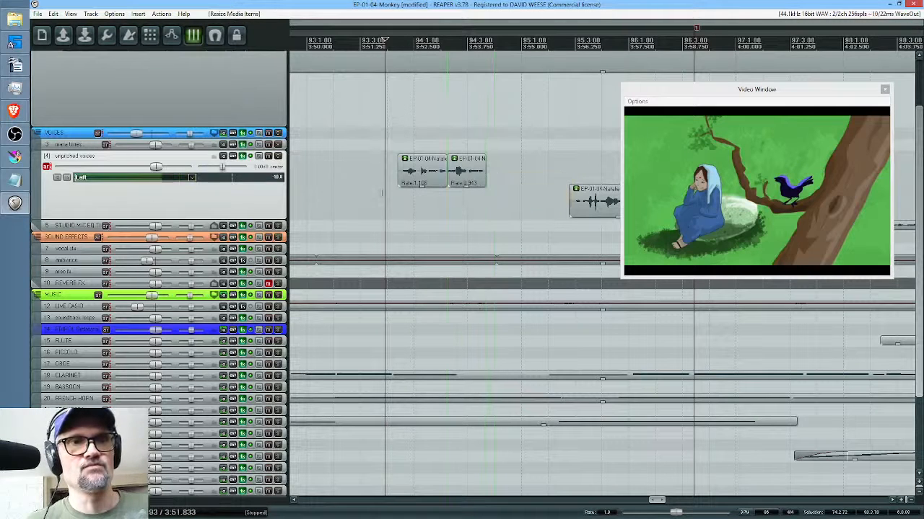
key("space")
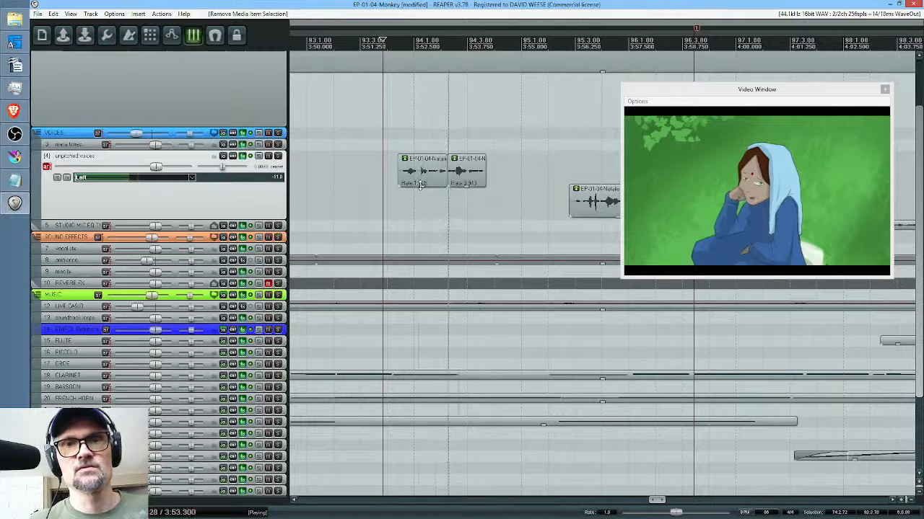
Play the next group of voice clips, starting after bar 95, against the video from about 3:55.9.
left_click_drag(521, 185, 321, 187)
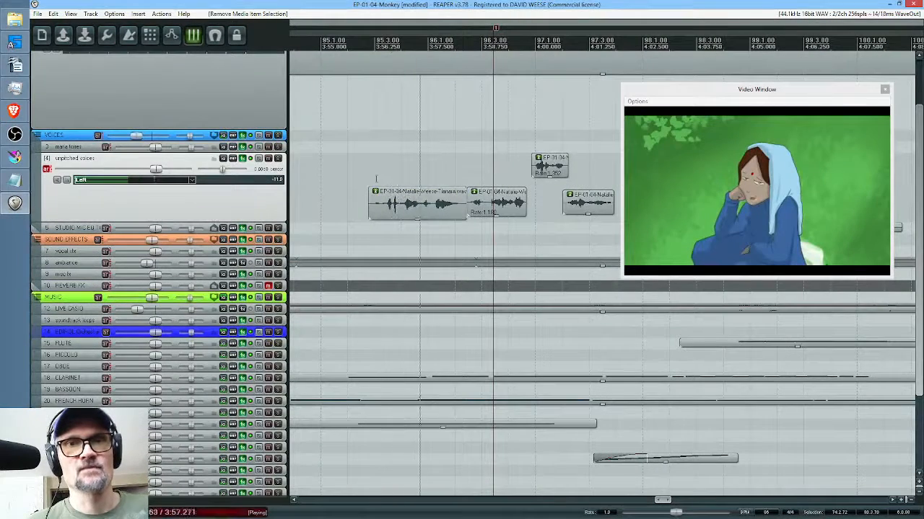
key("space")
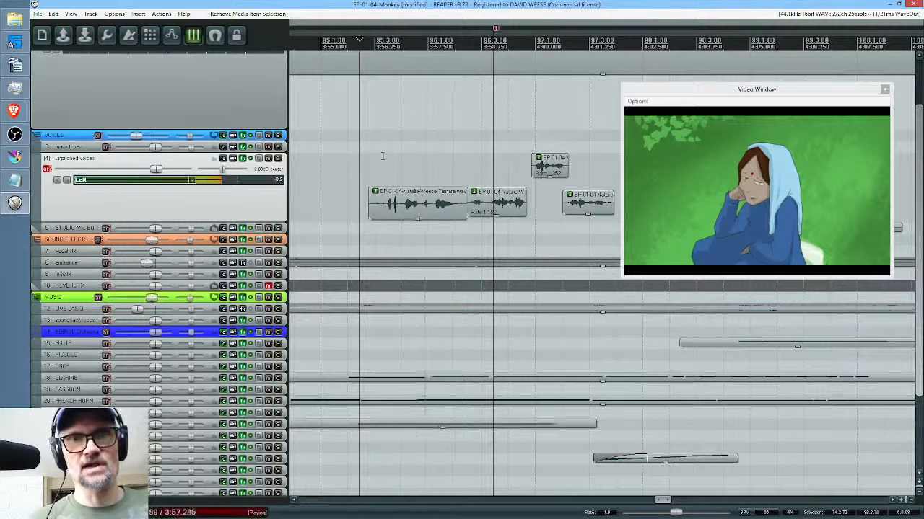
key("space")
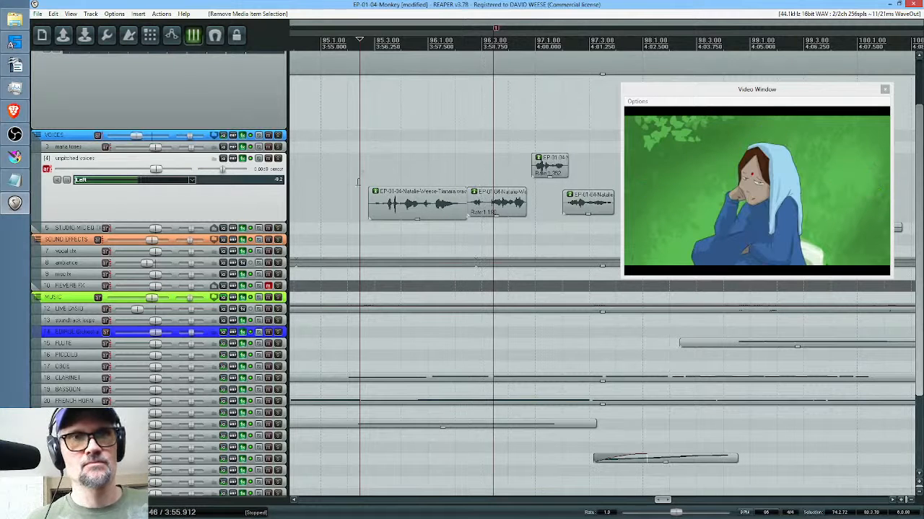
left_click(364, 173)
Replay the voice clips between bars 94 and 97 against the video from several points and save the project.
scroll(381, 169, "down", 3)
scroll(383, 170, "down", 2)
left_click(330, 192)
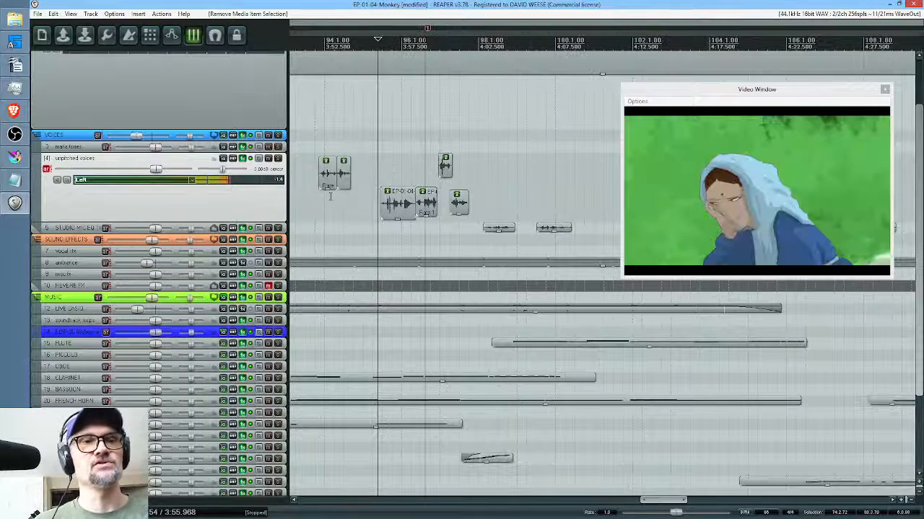
key("space")
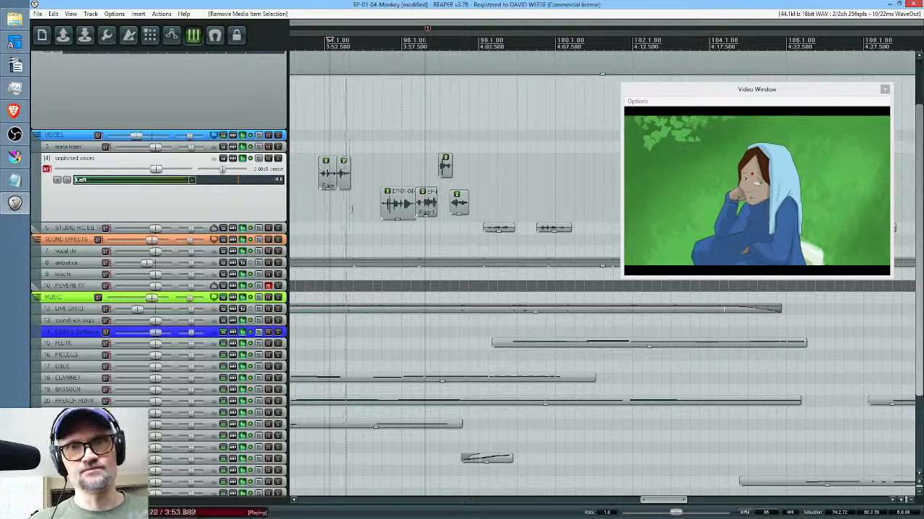
left_click(356, 205)
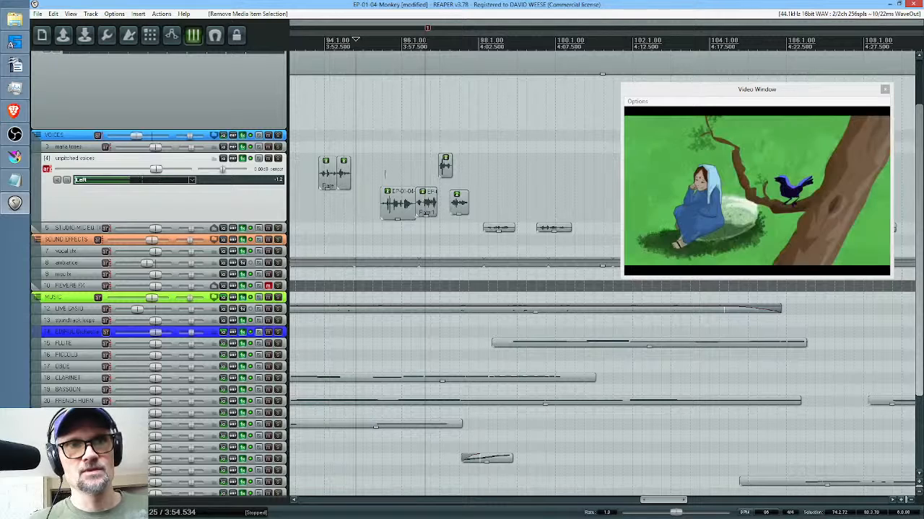
key("space")
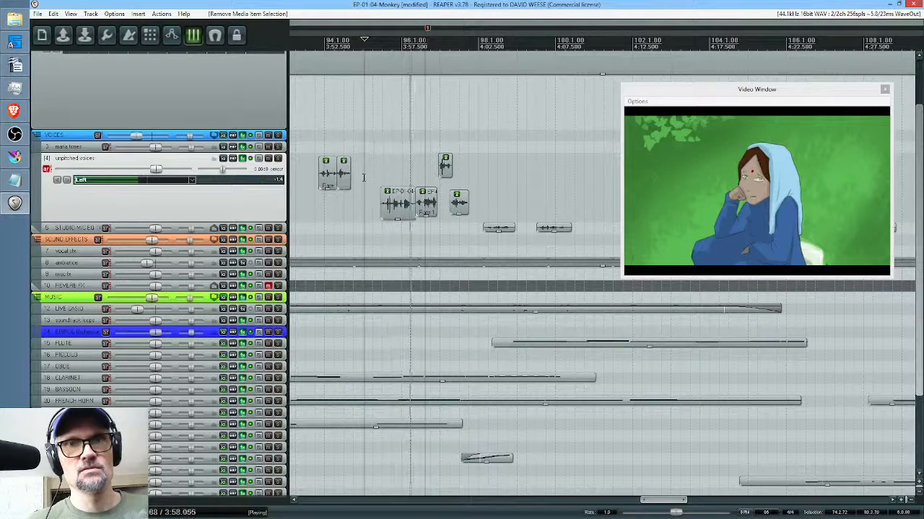
left_click(389, 163)
key("space")
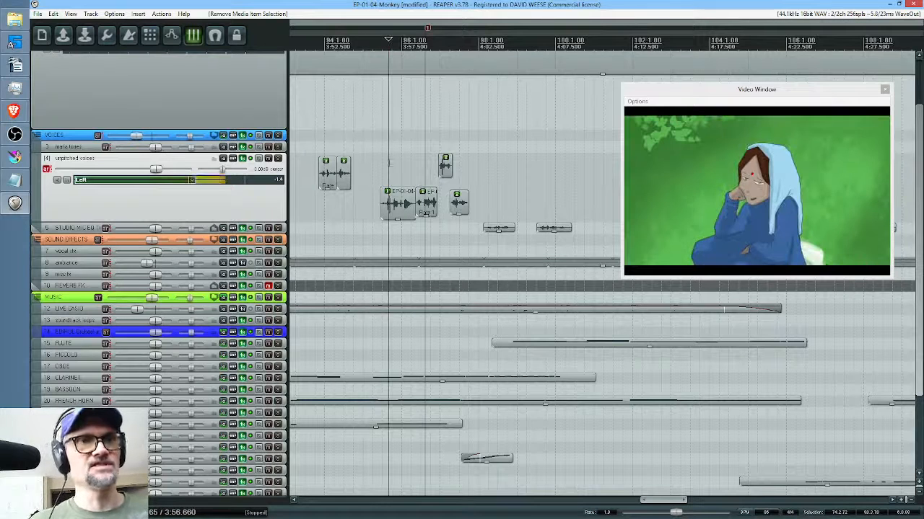
left_click(85, 34)
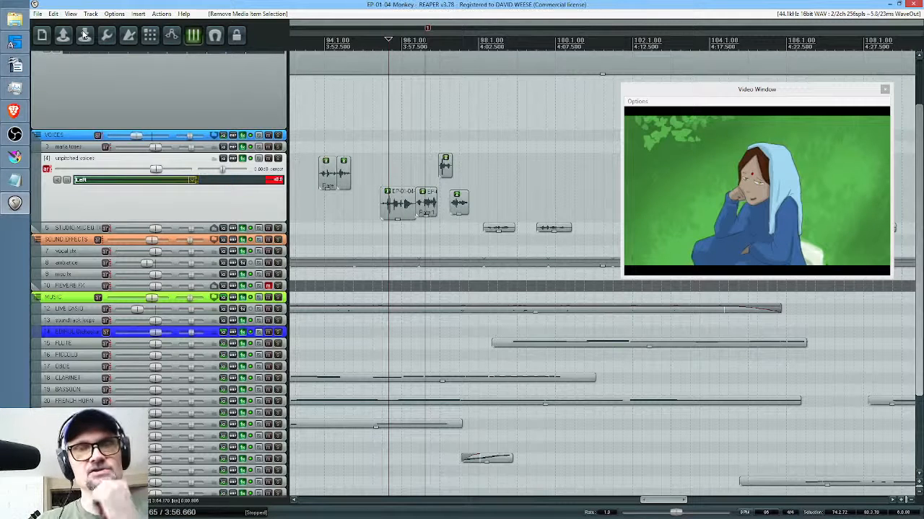
Play the voices against the video from about 3:53.3 and again from about 3:55.9.
left_click(336, 204)
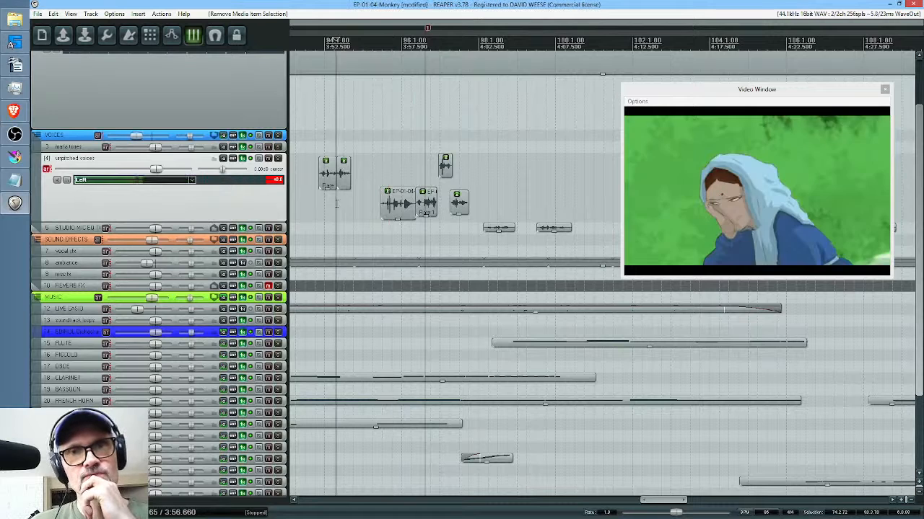
key("space")
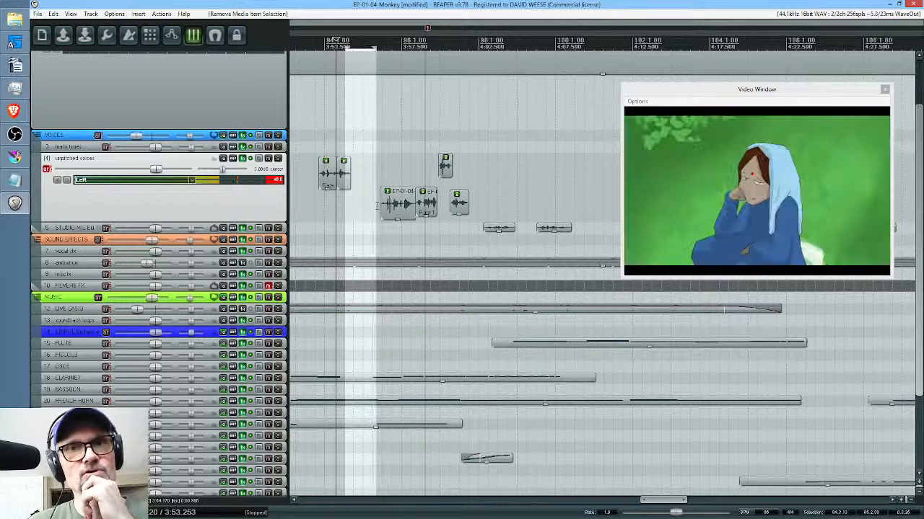
left_click(377, 206)
scroll(375, 206, "up", 3)
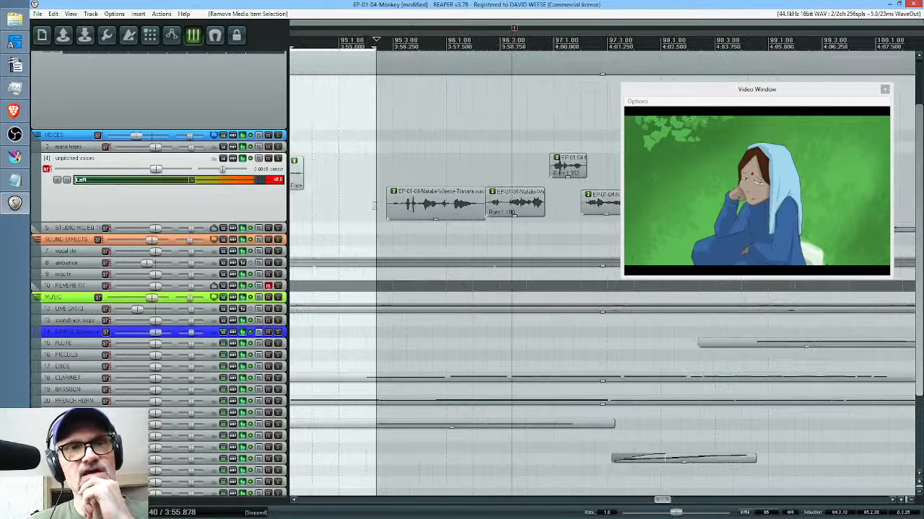
key("space")
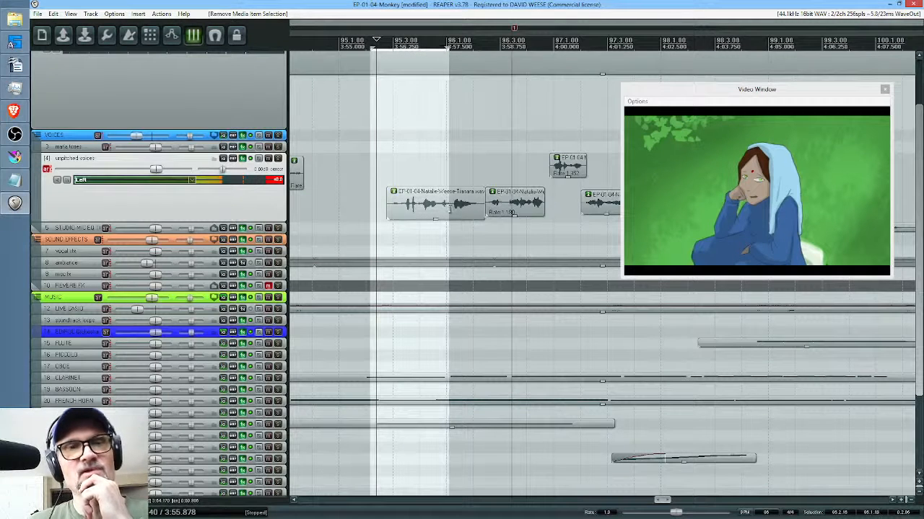
Mark the time range from about 3:57.3 to 3:58.6 and play the voice clips from about 3:55.9.
left_click_drag(450, 209, 475, 196)
left_click_drag(477, 197, 476, 197)
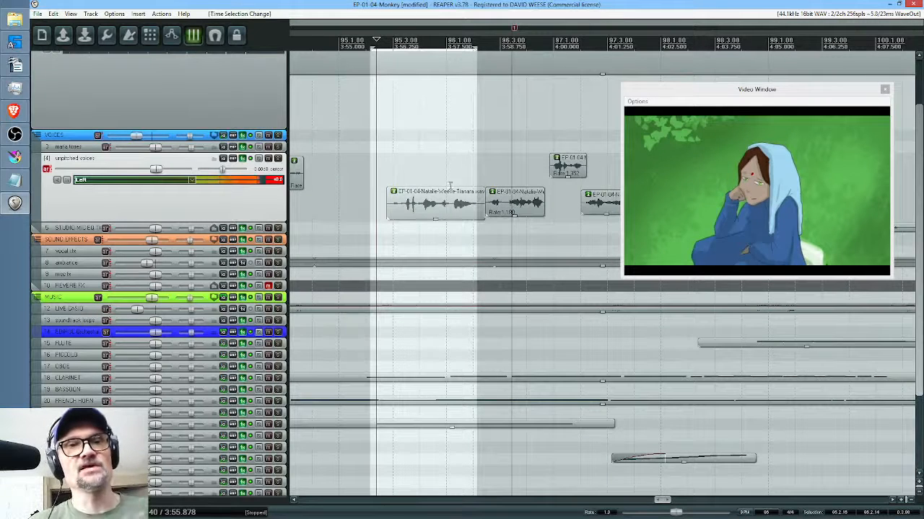
left_click(390, 170)
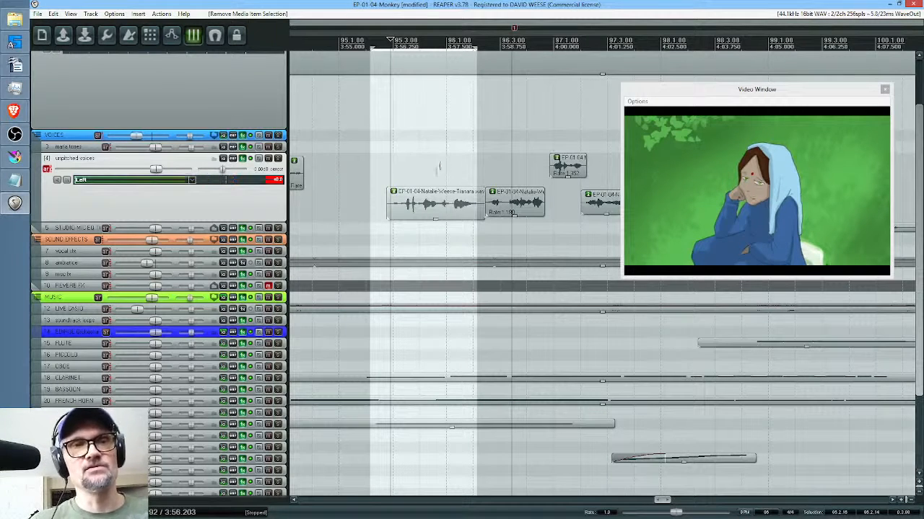
left_click_drag(437, 171, 495, 165)
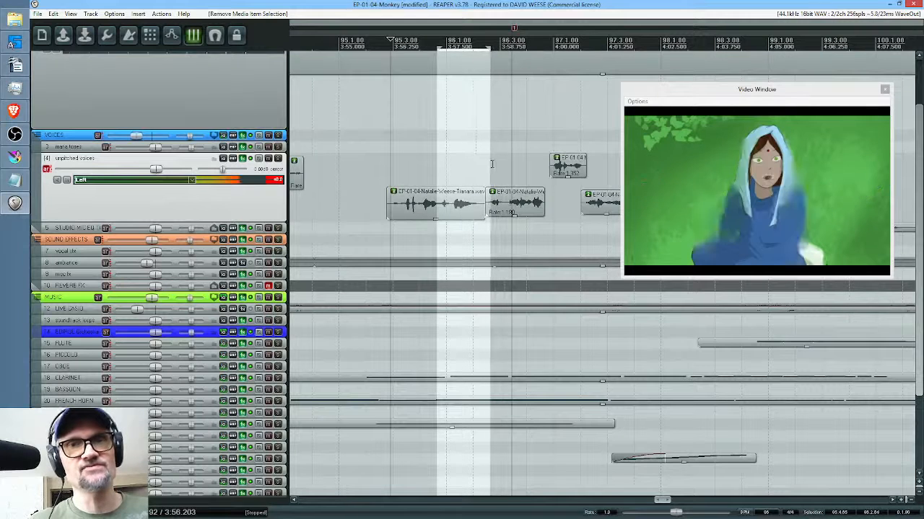
left_click(377, 168)
key("space")
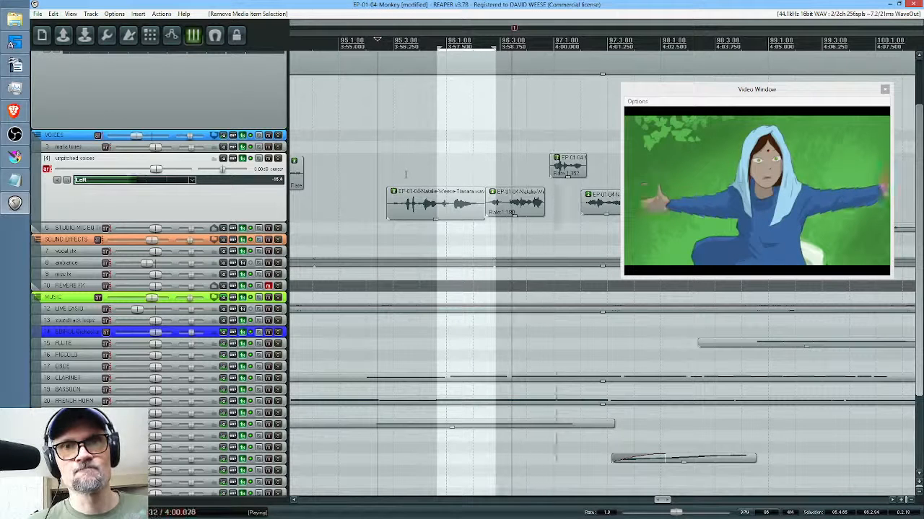
key("space")
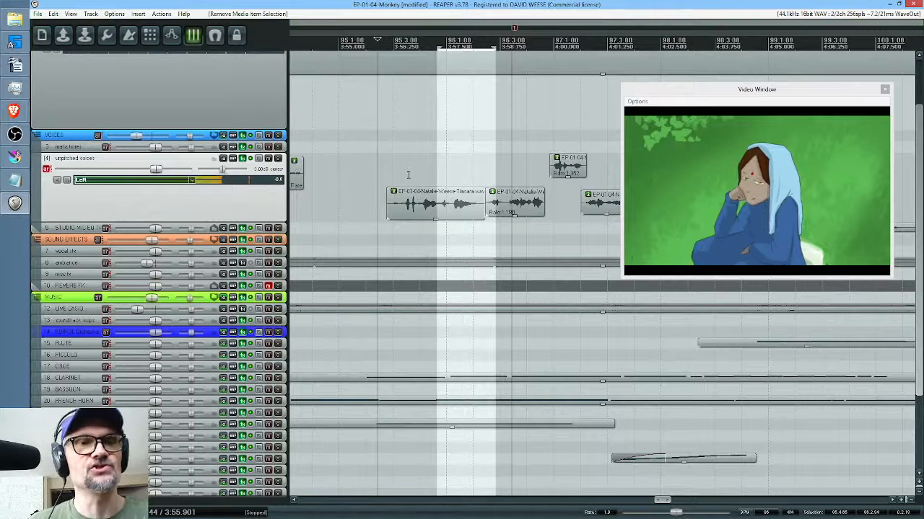
Replay the clips between bars 95 and 97 from about 3:56.1 and save the project.
left_click_drag(512, 172, 477, 178)
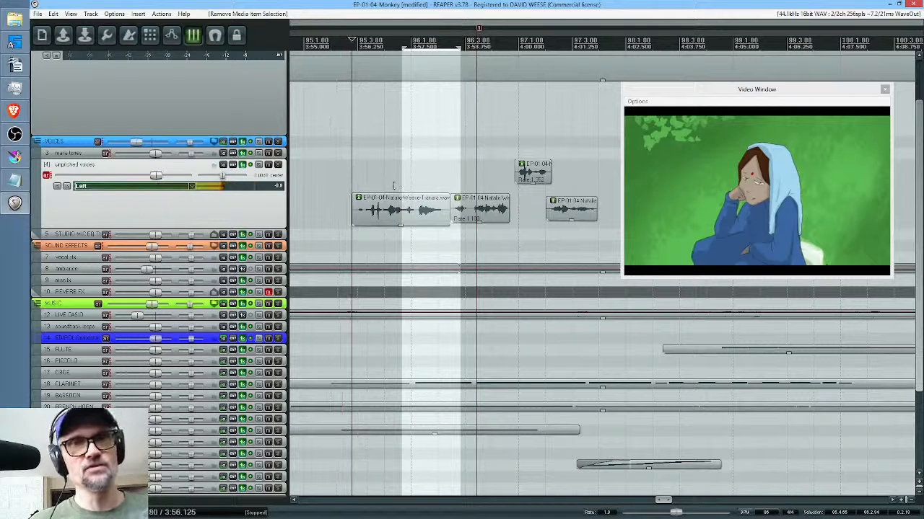
scroll(396, 184, "down", 4)
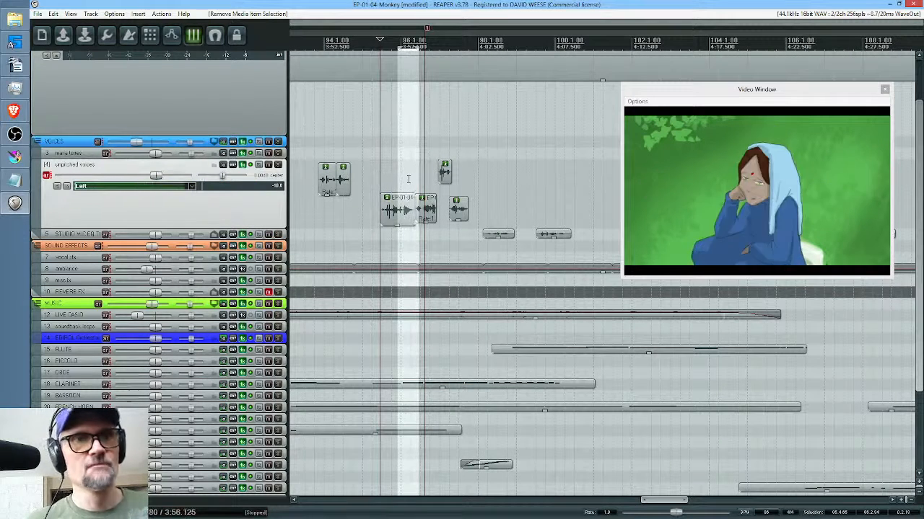
key("space")
left_click(394, 176)
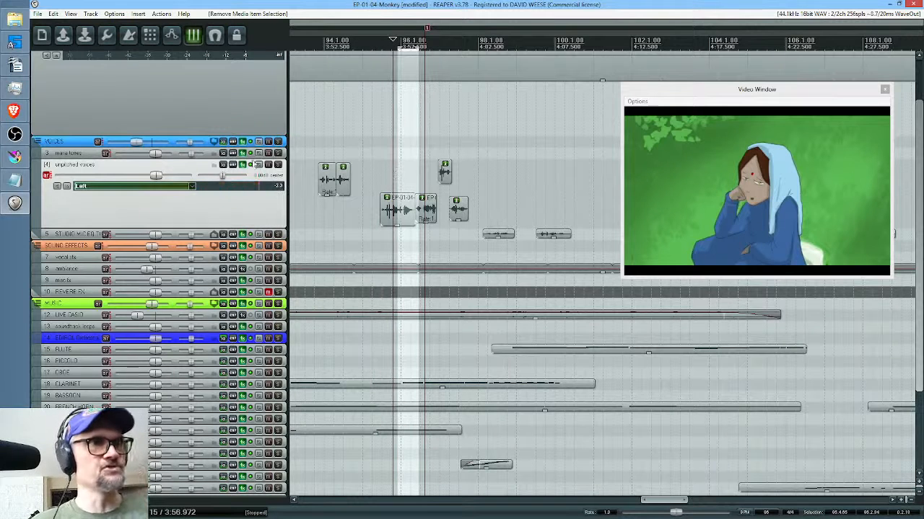
left_click(85, 36)
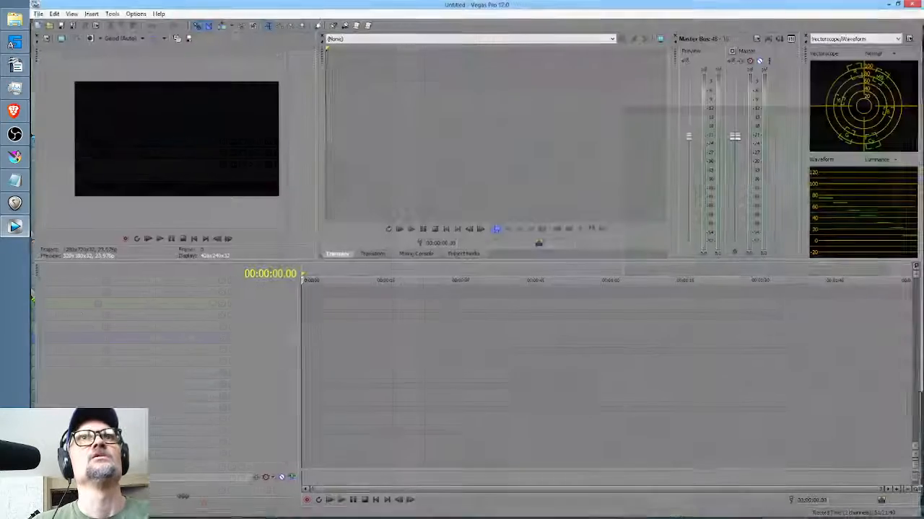
Switch to Vegas Pro and open the recent project SL-01-edit.veg.
left_click(38, 14)
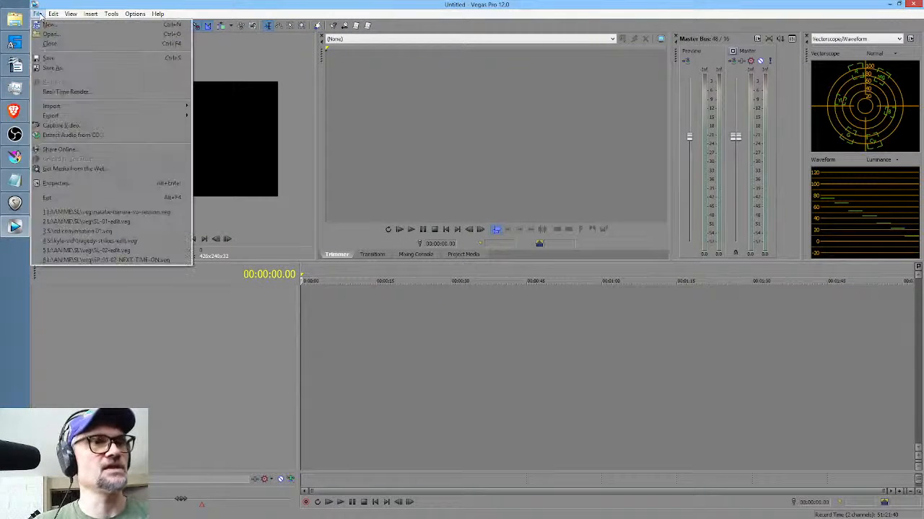
left_click(106, 223)
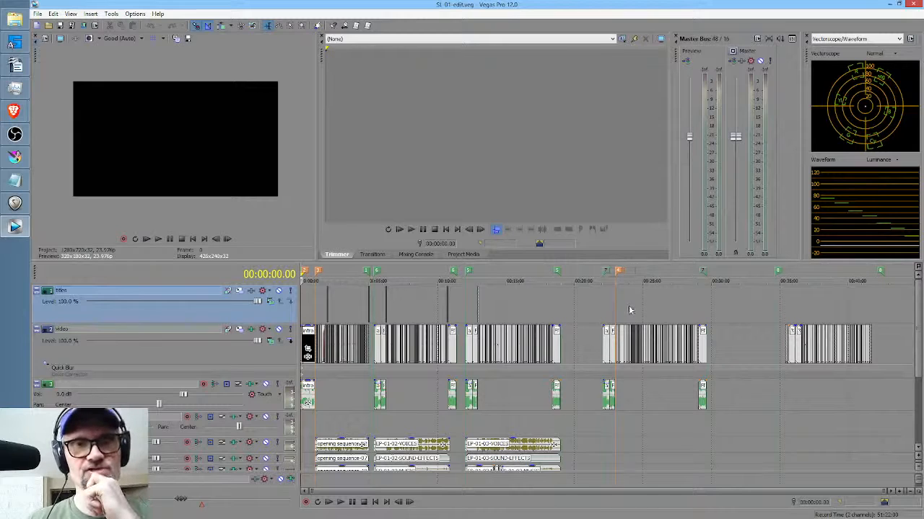
Scan the edit timeline from about 23:18 to 26:19 and examine the shots around 26:15.
left_click(619, 305)
scroll(622, 302, "up", 5)
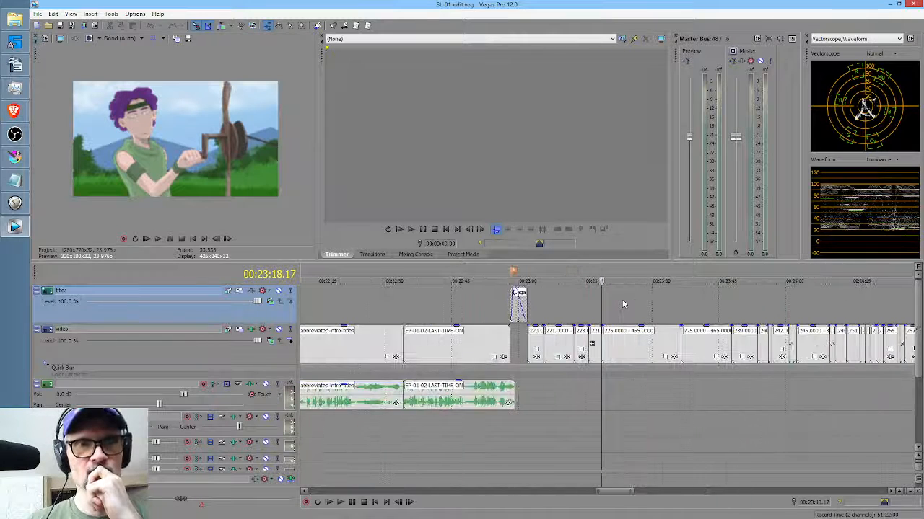
scroll(622, 301, "down", 10)
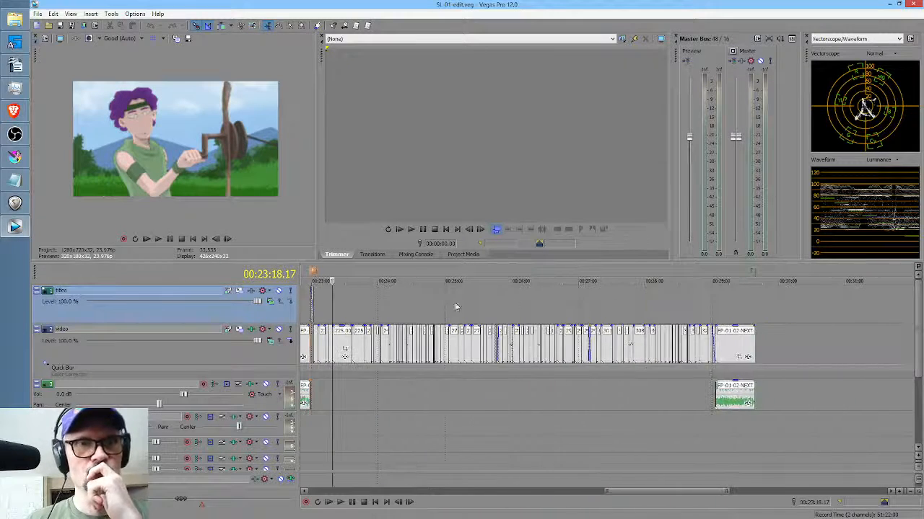
left_click_drag(366, 305, 535, 326)
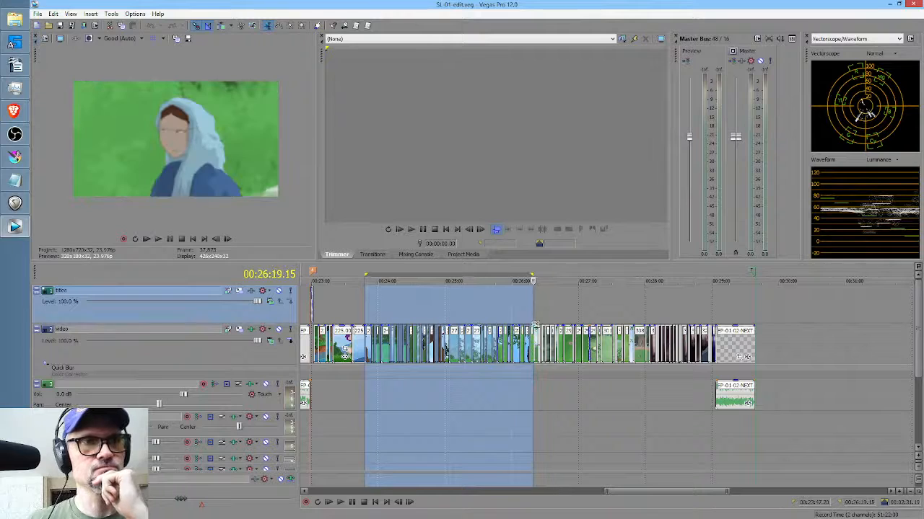
left_click(536, 326)
scroll(535, 301, "up", 4)
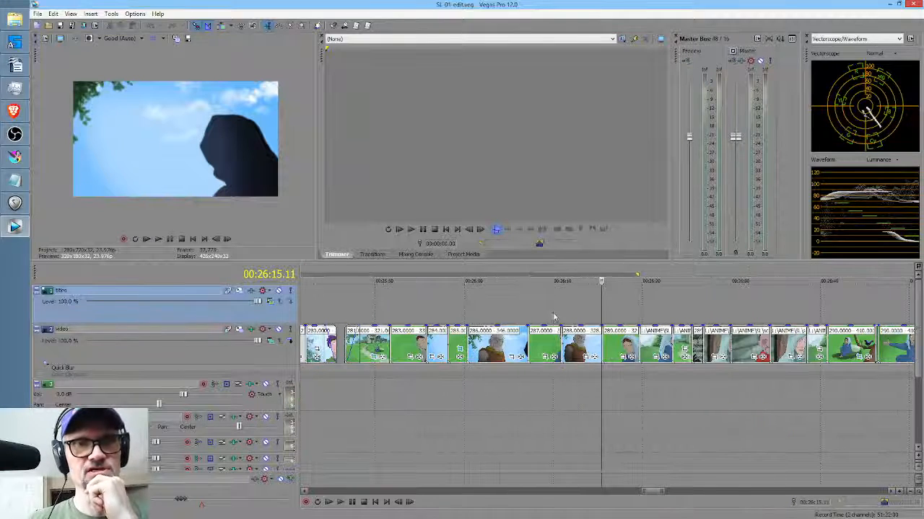
Scrub through the shots from about 25:52 to 26:46.05 and examine the cut to the short 290 clip.
left_click_drag(395, 311, 818, 324)
scroll(694, 383, "right", 5)
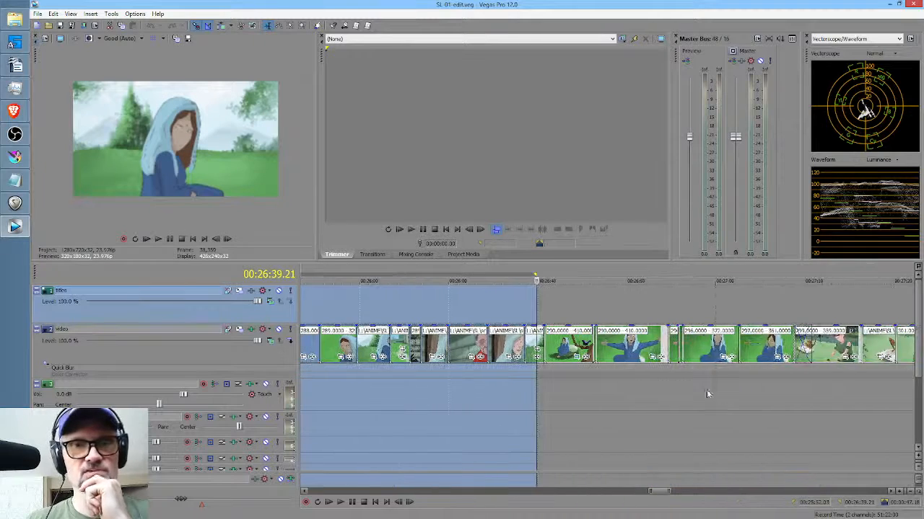
left_click_drag(538, 395, 590, 394)
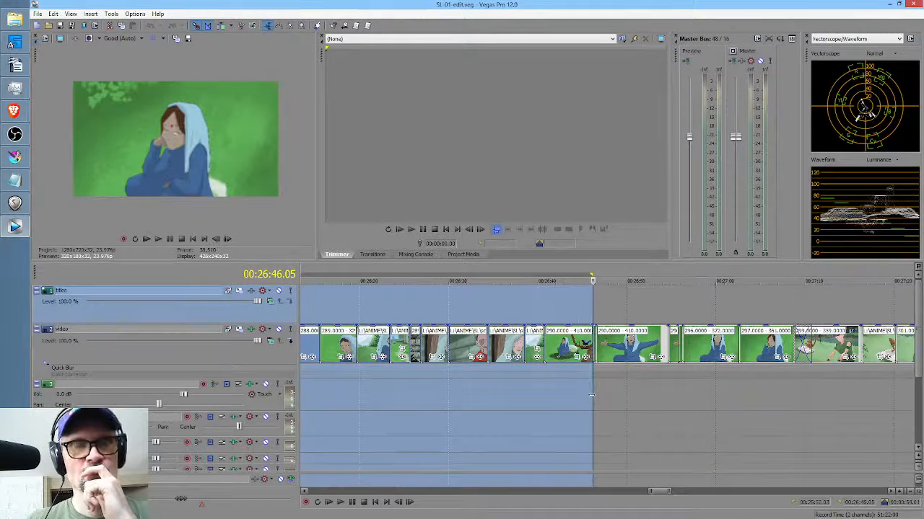
left_click(592, 394)
scroll(594, 391, "up", 5)
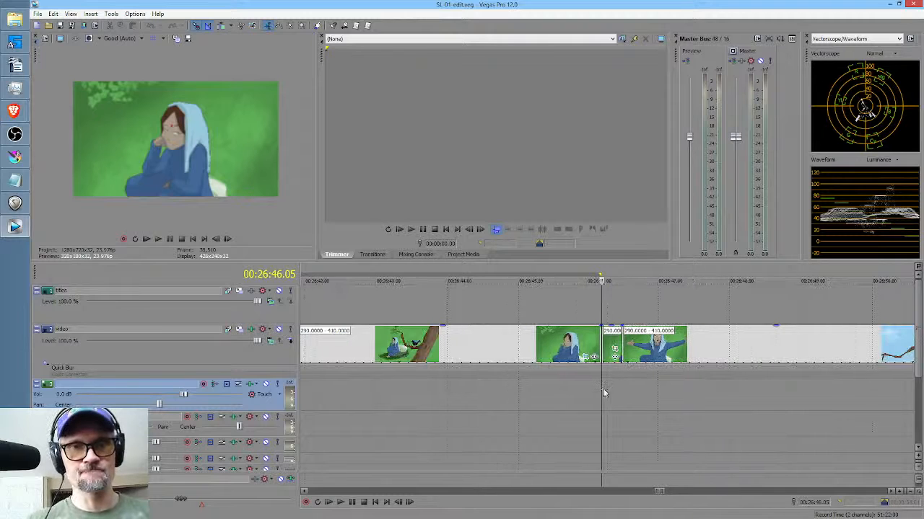
scroll(611, 385, "up", 2)
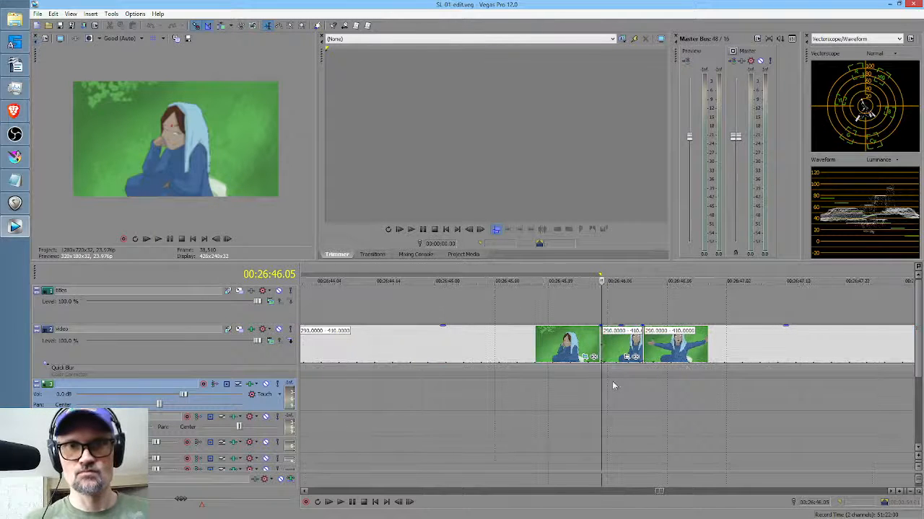
Select the short 290 clip at 26:46 and mark the range from 26:45.12 to 26:45.16 before it.
left_click(616, 351)
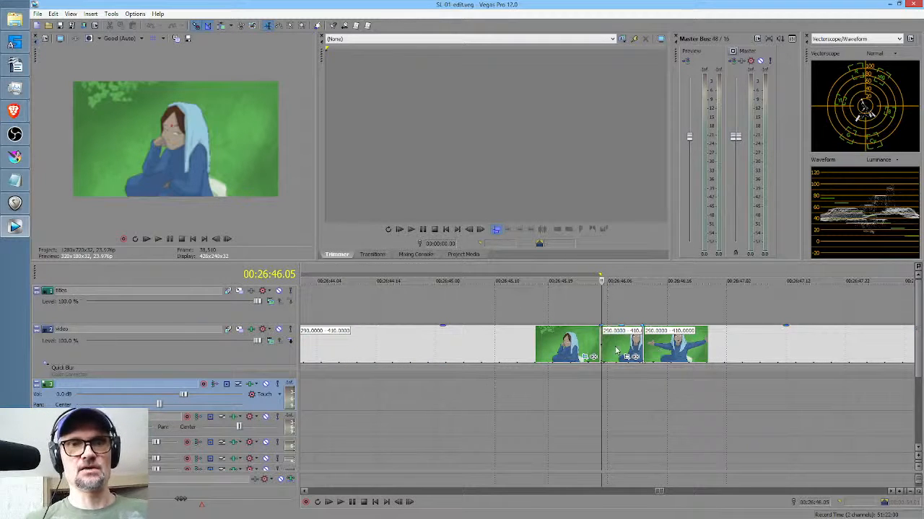
left_click_drag(531, 390, 507, 385)
scroll(531, 385, "down", 3)
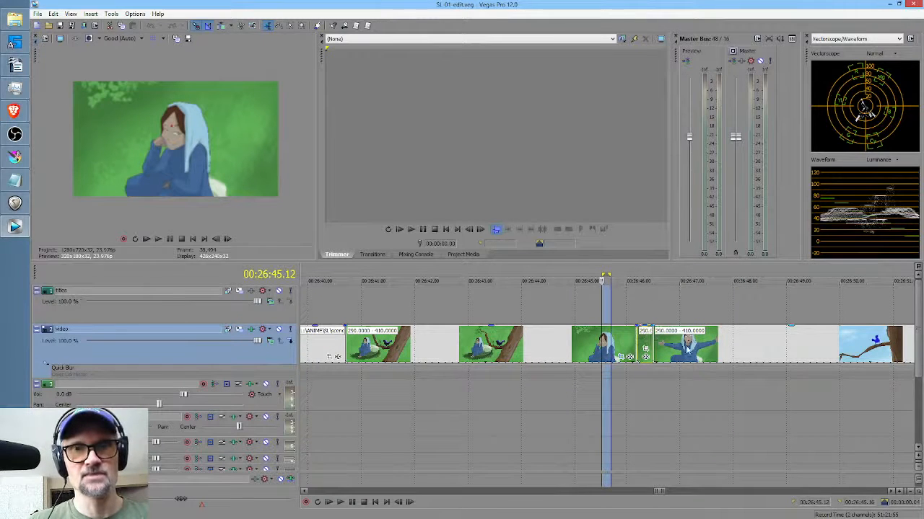
scroll(694, 350, "down", 3)
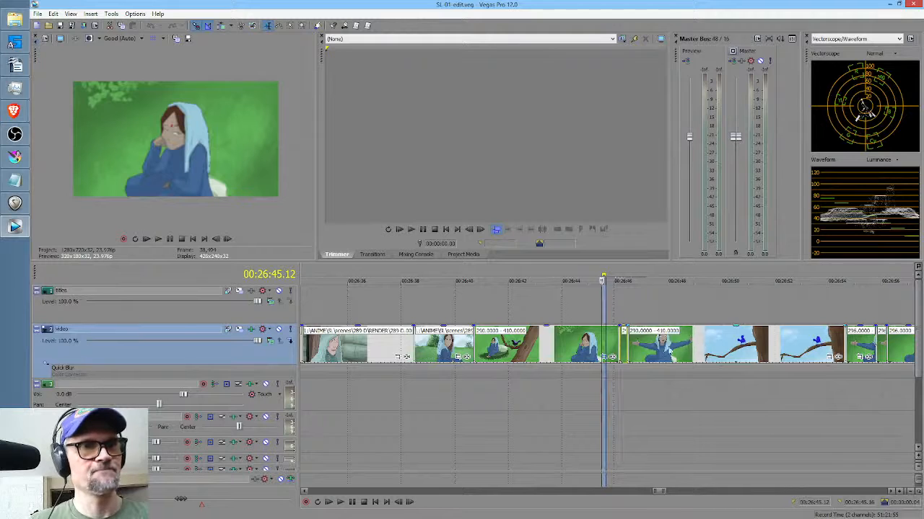
Examine the 290 clips around the cut, scrub from about 26:38 to 26:43.08, and select the 290 clip at 26:42.07.
mouse_move(544, 348)
left_mouse_down()
mouse_move(557, 348)
mouse_move(540, 347)
left_mouse_up()
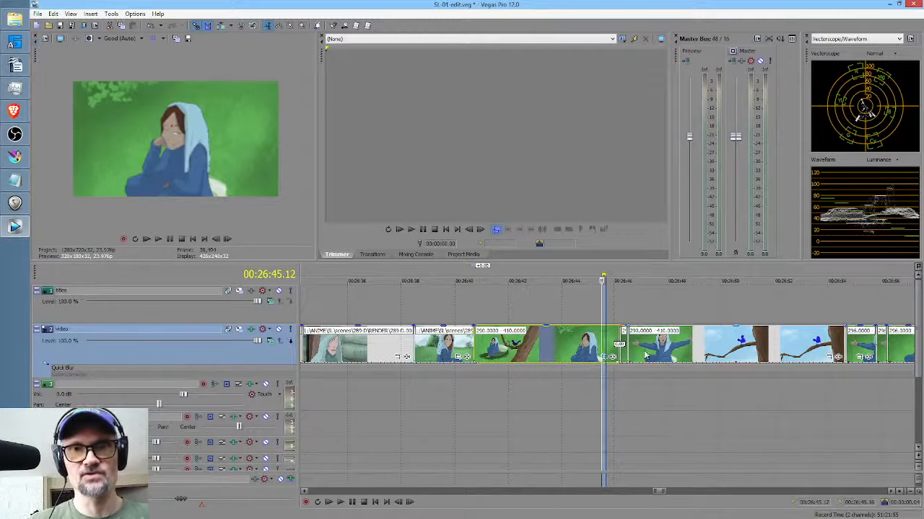
left_click(668, 348)
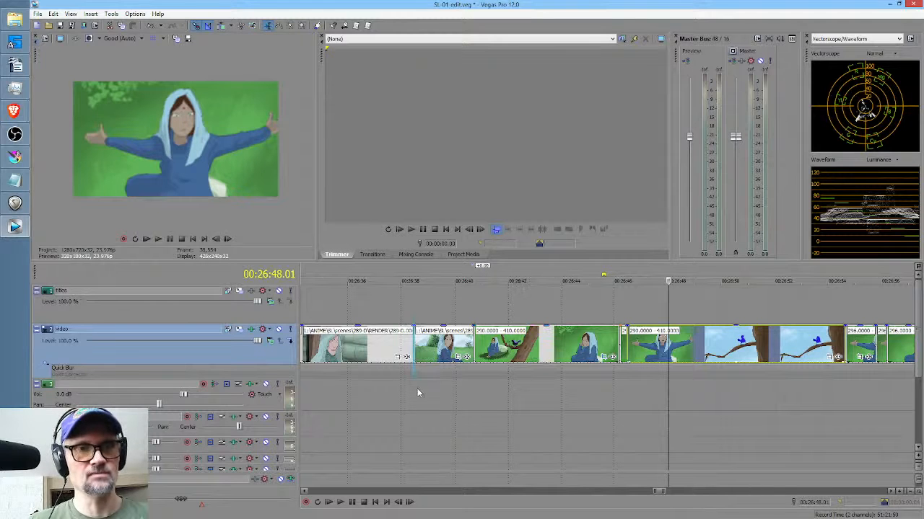
left_click_drag(417, 393, 542, 402)
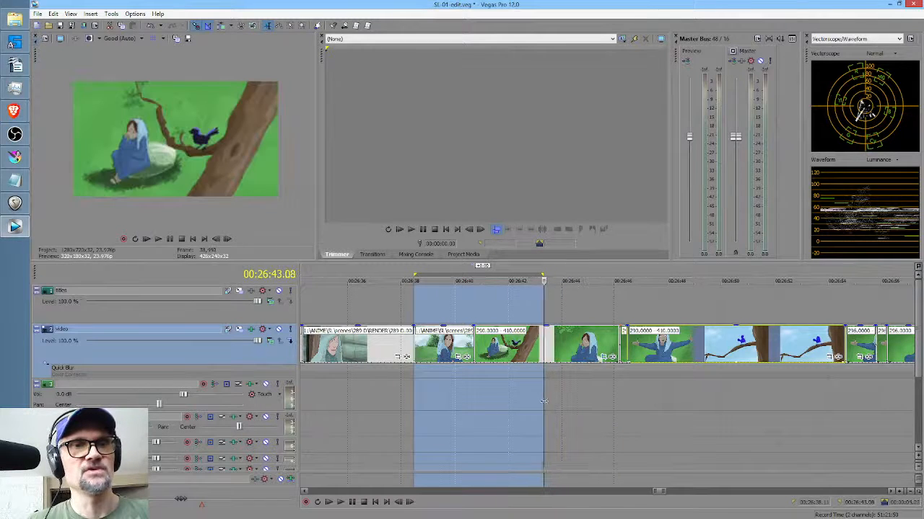
left_click(517, 352)
Switch to Krita and browse to the ANIME\SL\scenes folder for an image to open.
left_click(15, 157)
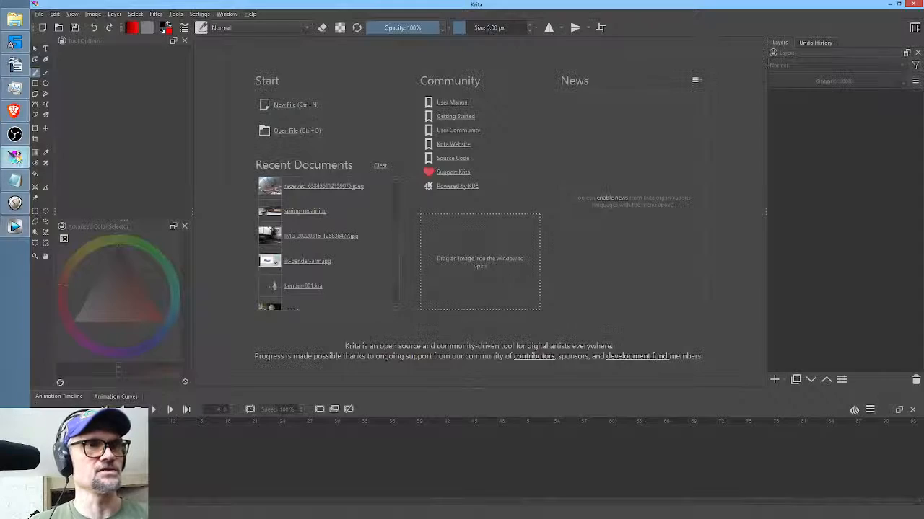
left_click(62, 28)
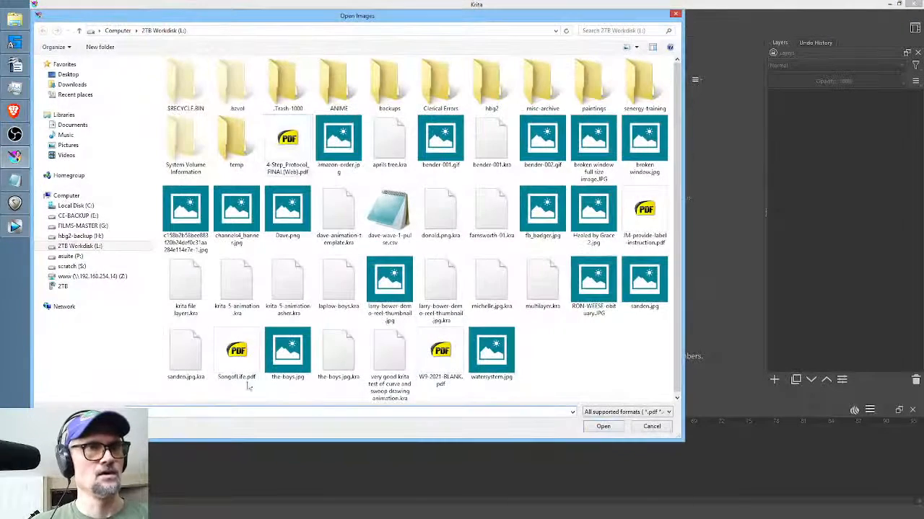
double_click(338, 83)
double_click(164, 148)
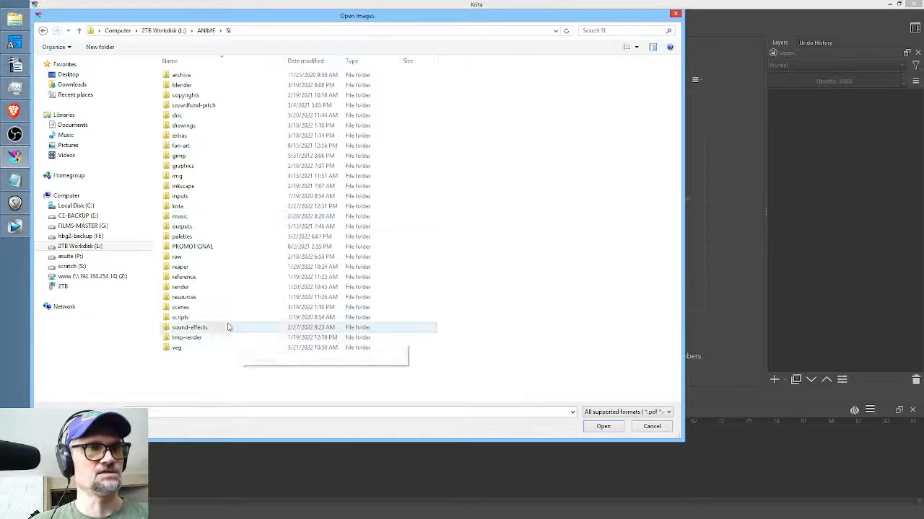
double_click(196, 310)
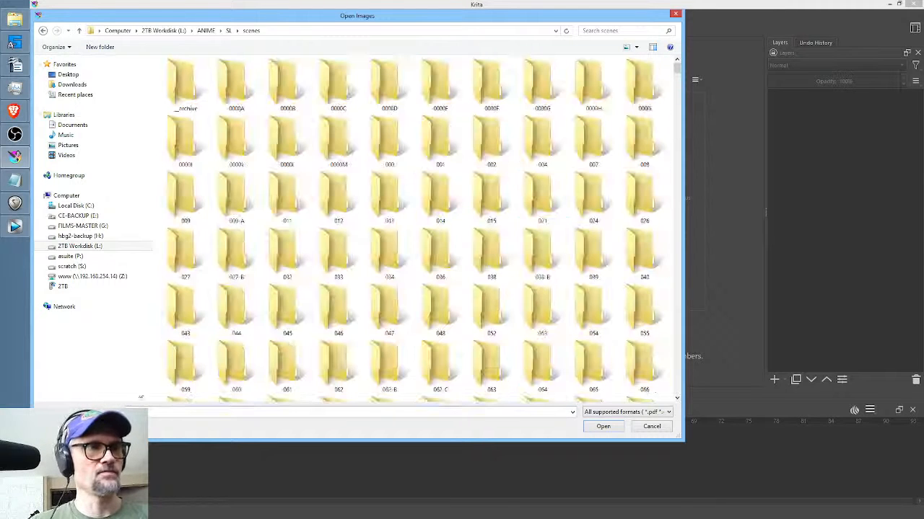
Check the scene number in Vegas Pro and open the file -290.png.kra in Krita.
left_click(10, 228)
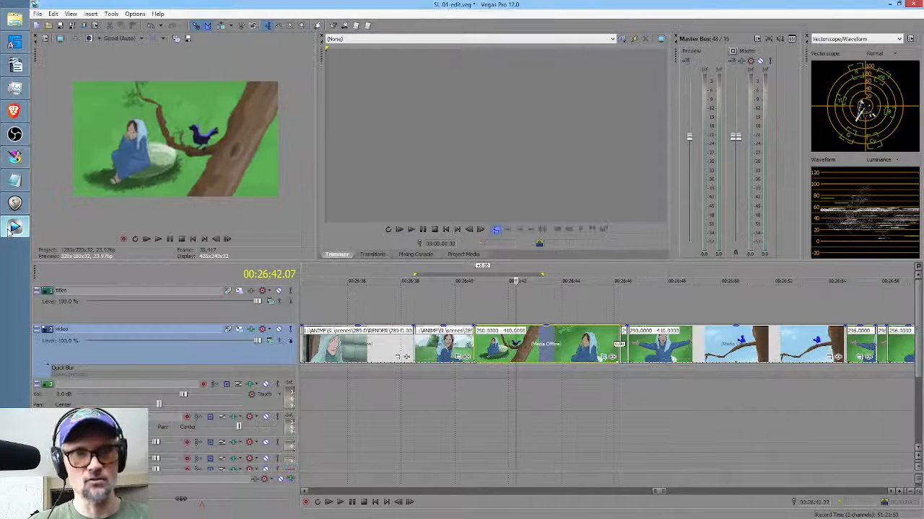
left_click(14, 157)
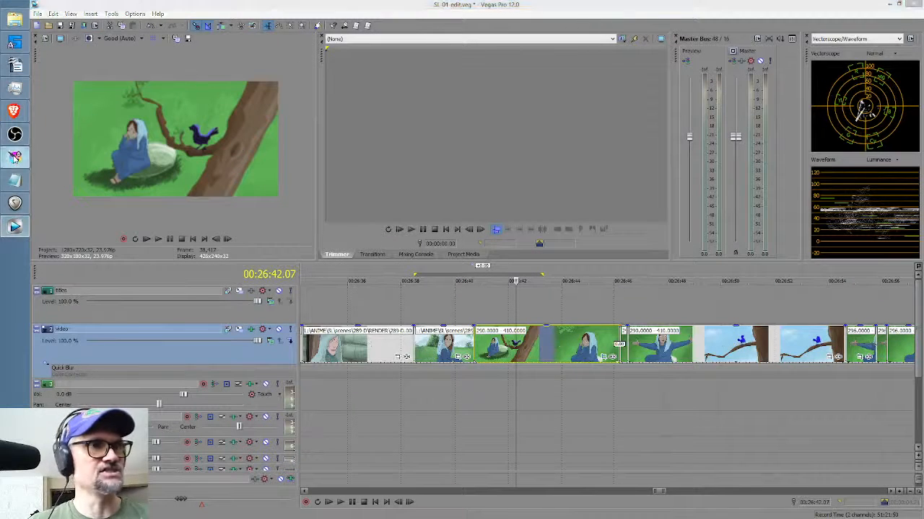
left_click(382, 412)
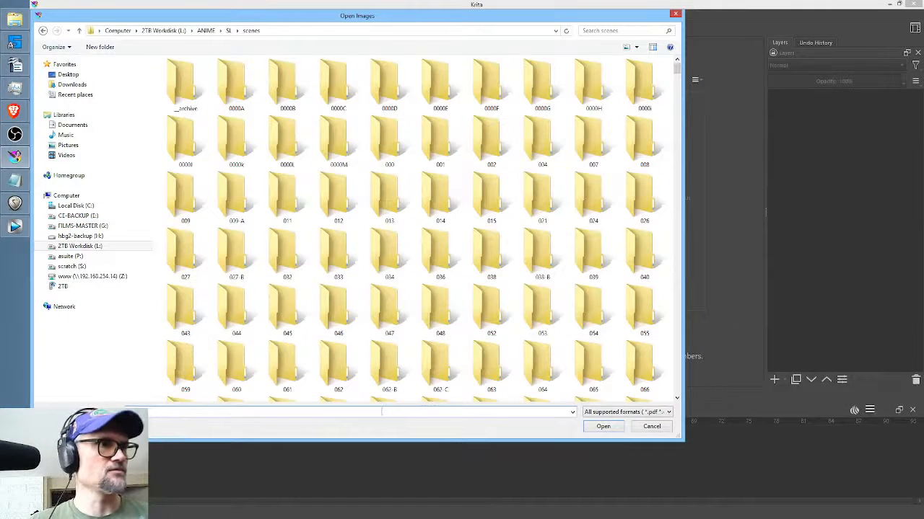
type("-209")
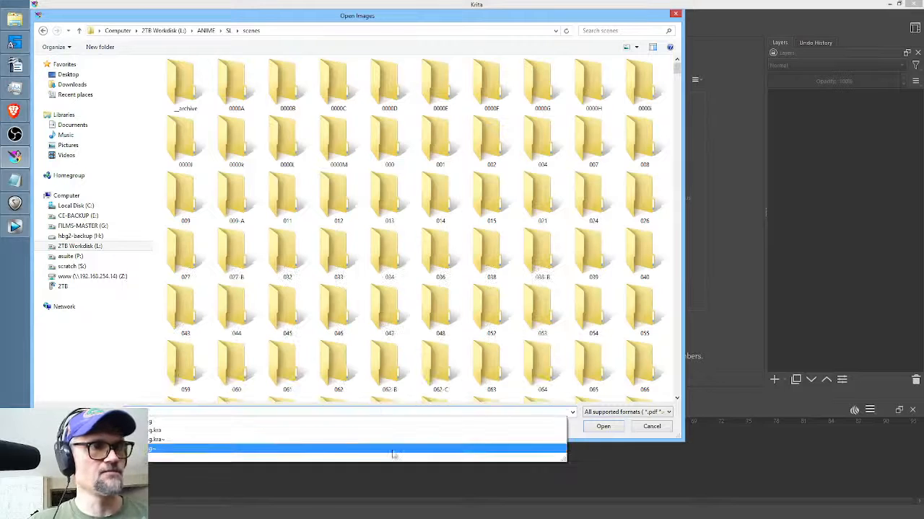
left_click(303, 431)
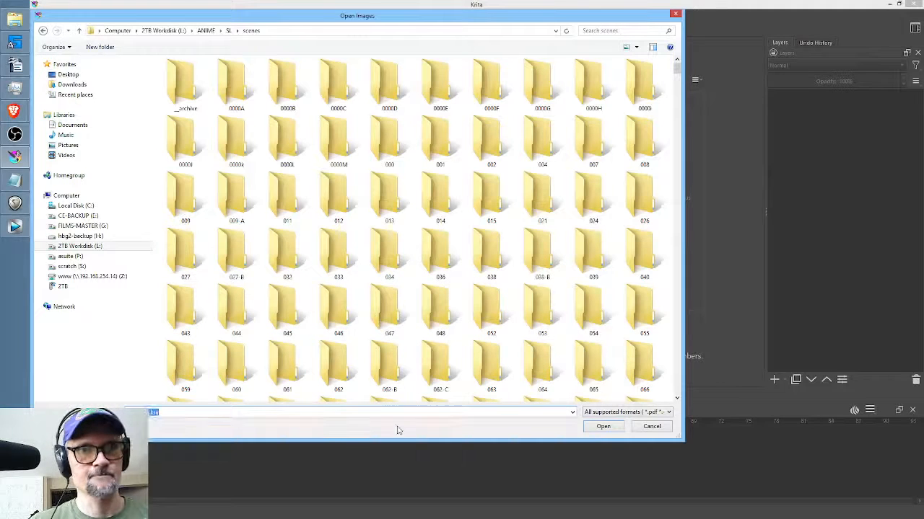
left_click(613, 426)
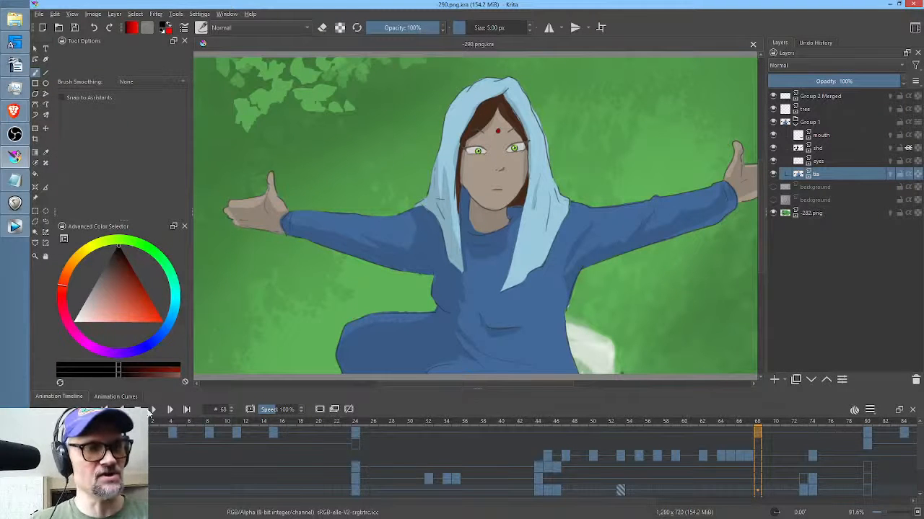
Fit more of the scene 290 animation timeline into view and scrub from its start to frame 89.
left_click_drag(130, 501, 130, 494)
left_click_drag(485, 501, 485, 514)
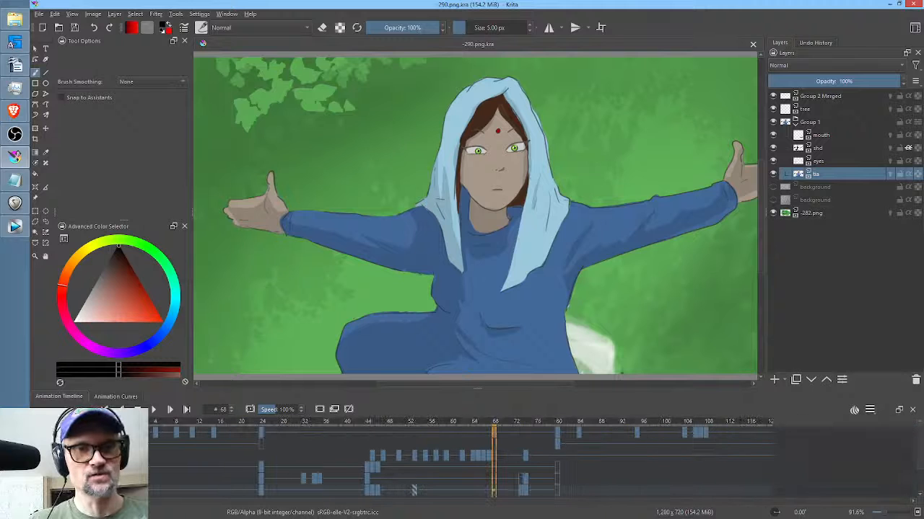
left_click_drag(135, 425, 604, 433)
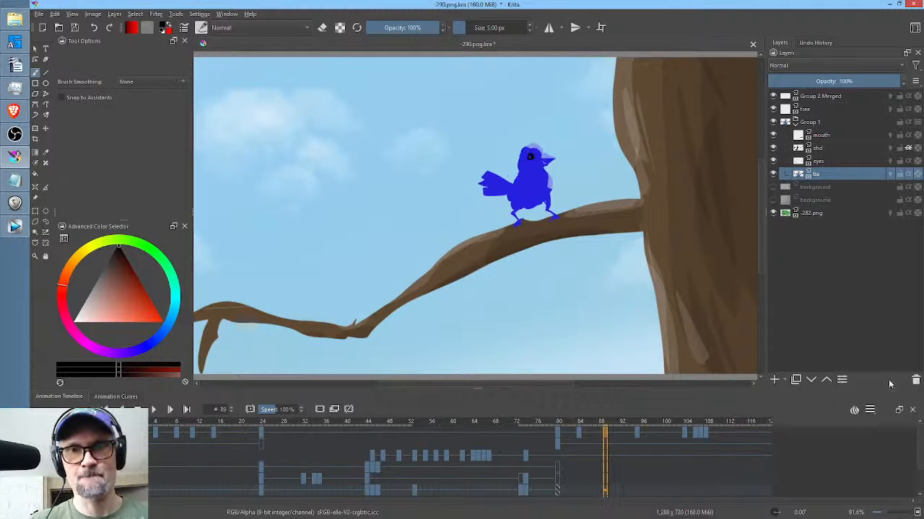
Check the animation's clip range and frame rate, and scrub back from about frame 116 to 44.
left_click(871, 413)
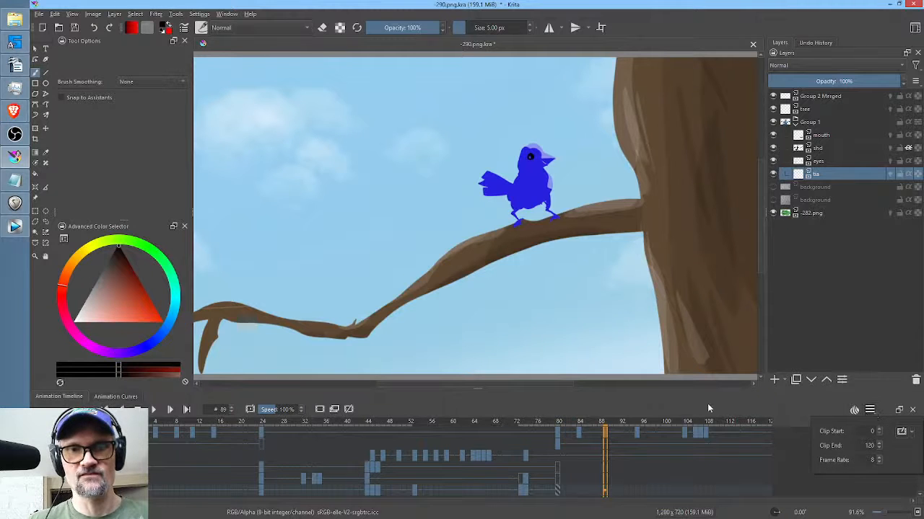
left_click(687, 400)
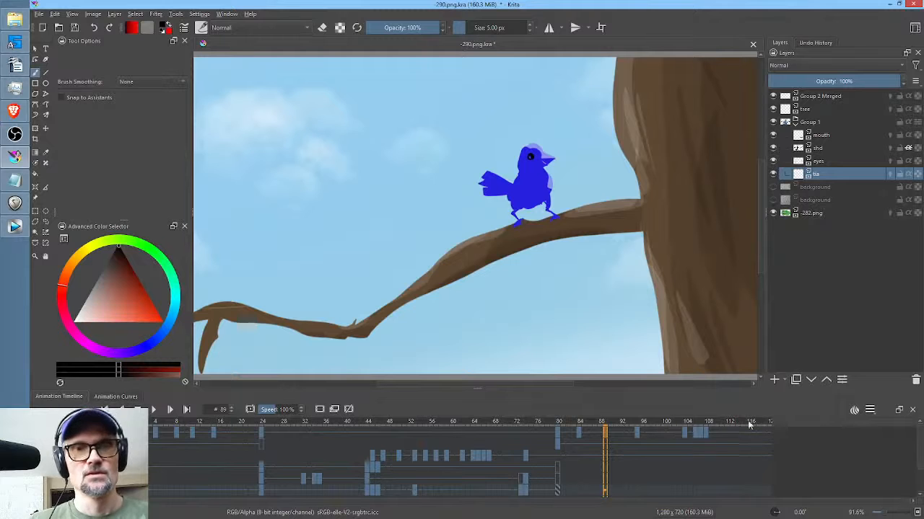
left_click_drag(749, 426, 368, 424)
Switch back to Vegas Pro and examine the 290 clips at 26:40.17 and 26:46.12.
left_click(15, 226)
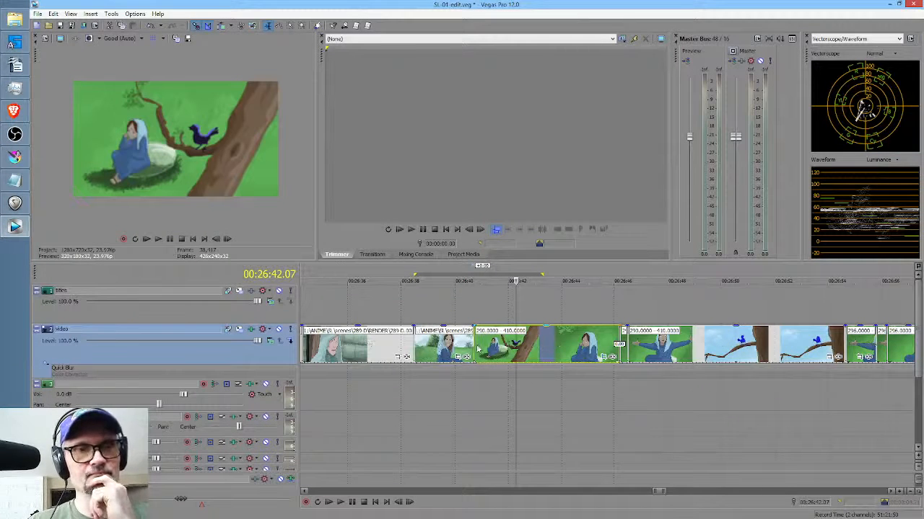
left_click(476, 349)
scroll(495, 366, "up", 2)
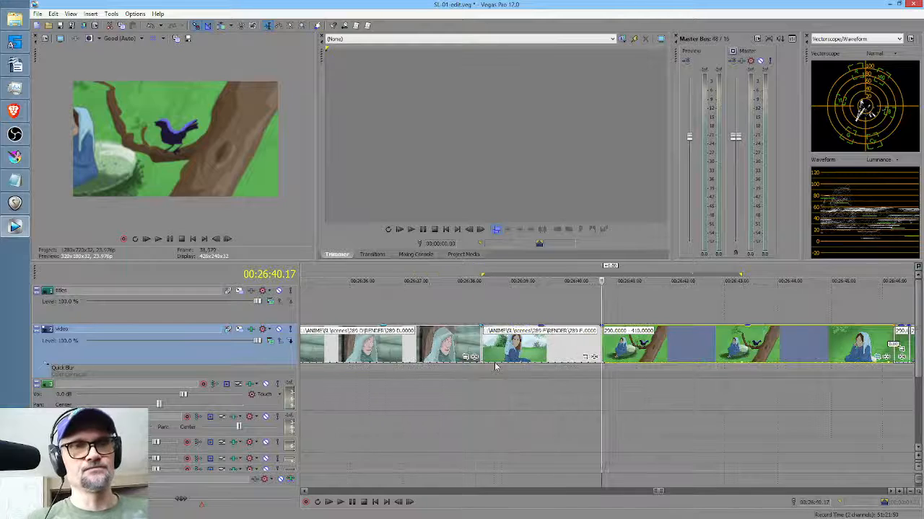
scroll(533, 410, "down", 2)
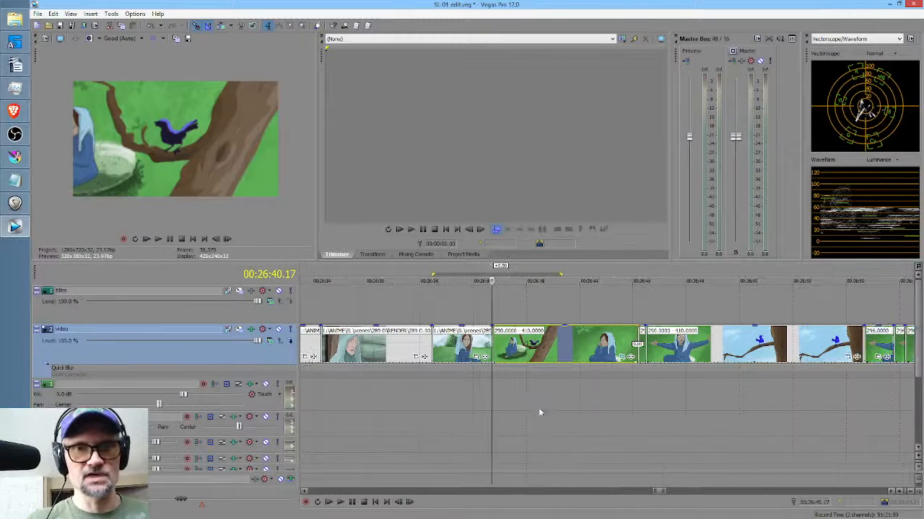
left_click(644, 357)
scroll(642, 352, "up", 4)
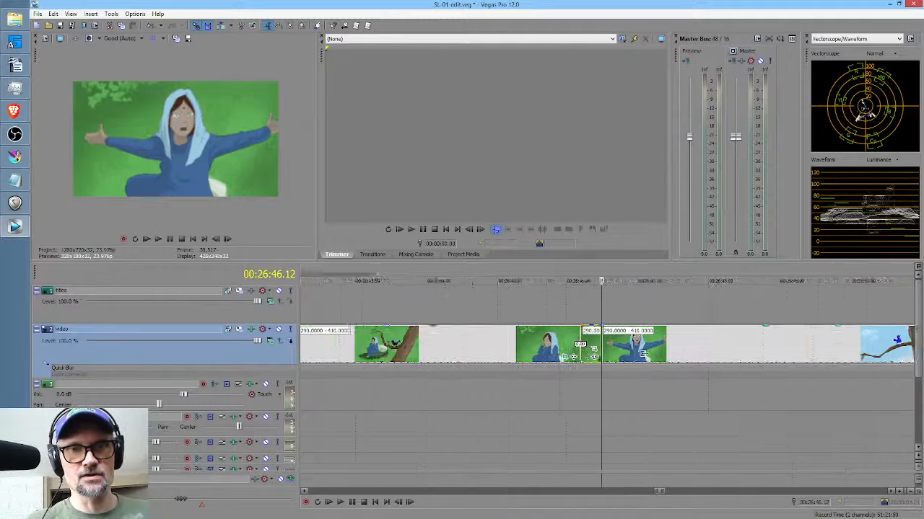
Open Pan/Crop for the short 290 clip, mark the range across its cut up to 26:46.09, and select the preceding 290 clip.
left_click(587, 357)
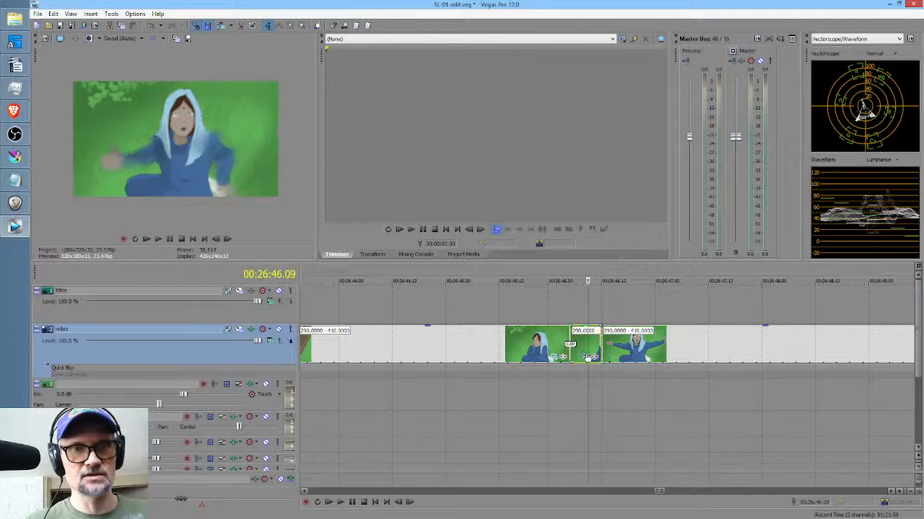
left_click(588, 355)
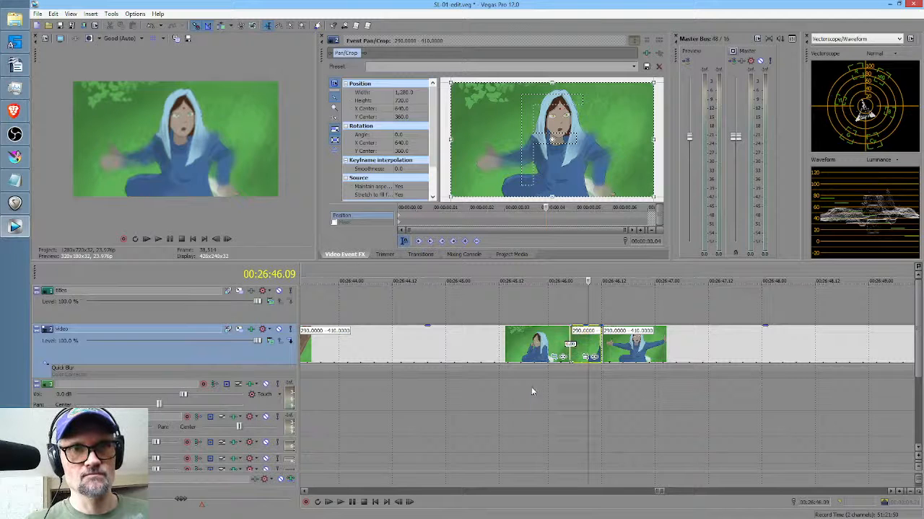
left_click_drag(532, 392, 587, 396)
left_click(512, 352)
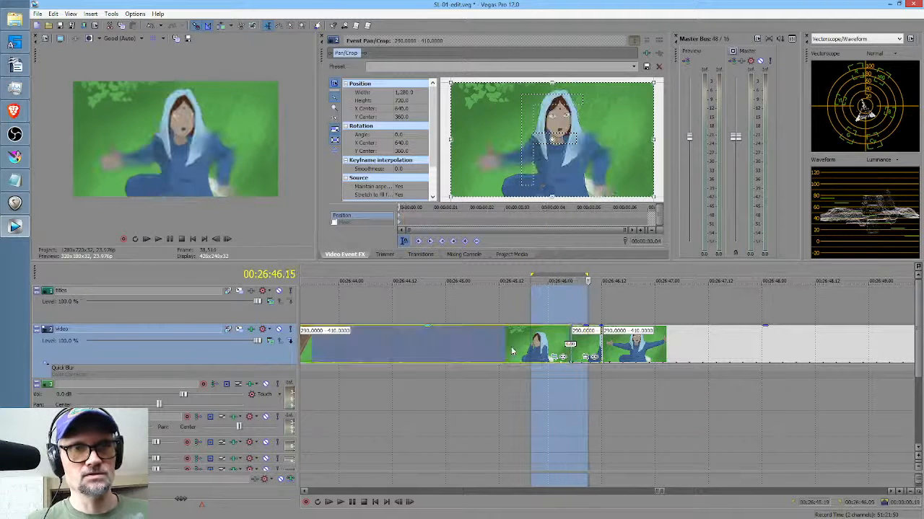
Open the first 290 clip's source sequence in the Trimmer and mark its range from 00:00:00.04 to 00:00:12.07.
double_click(512, 351)
right_click(509, 345)
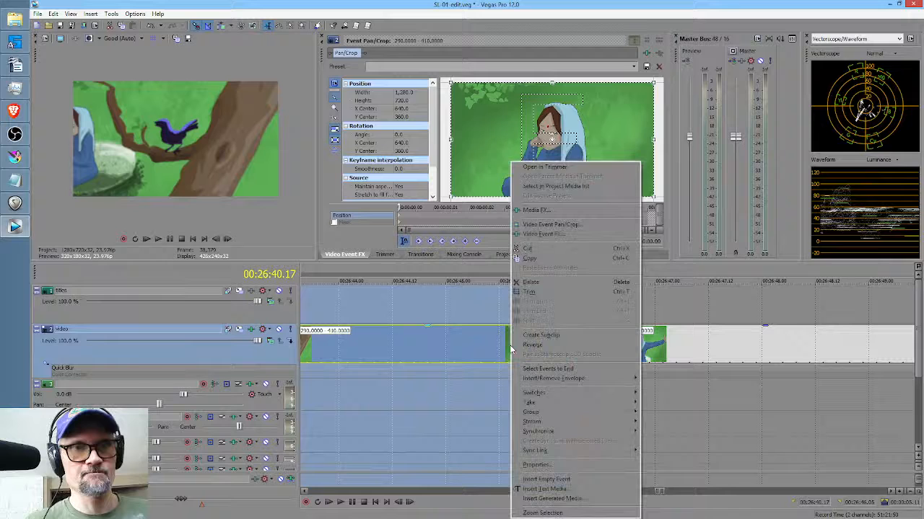
left_click(555, 172)
scroll(555, 174, "down", 3)
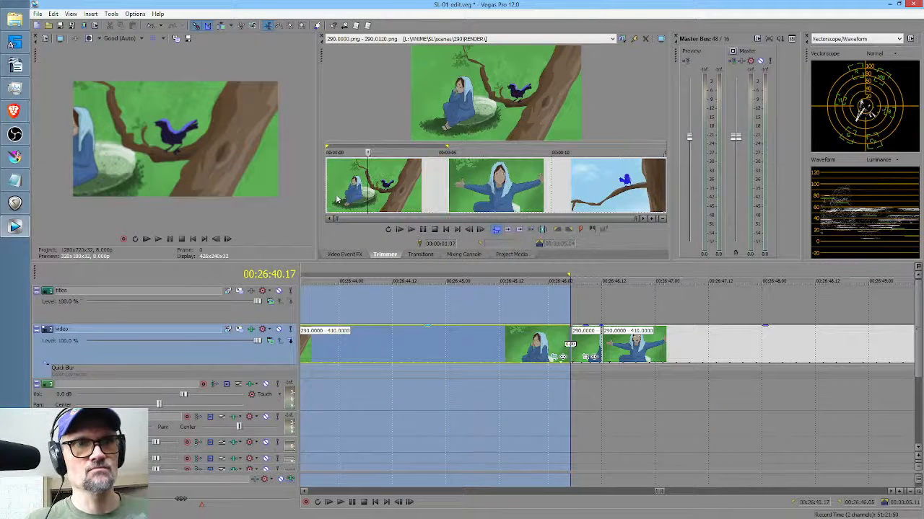
left_click_drag(339, 199, 596, 202)
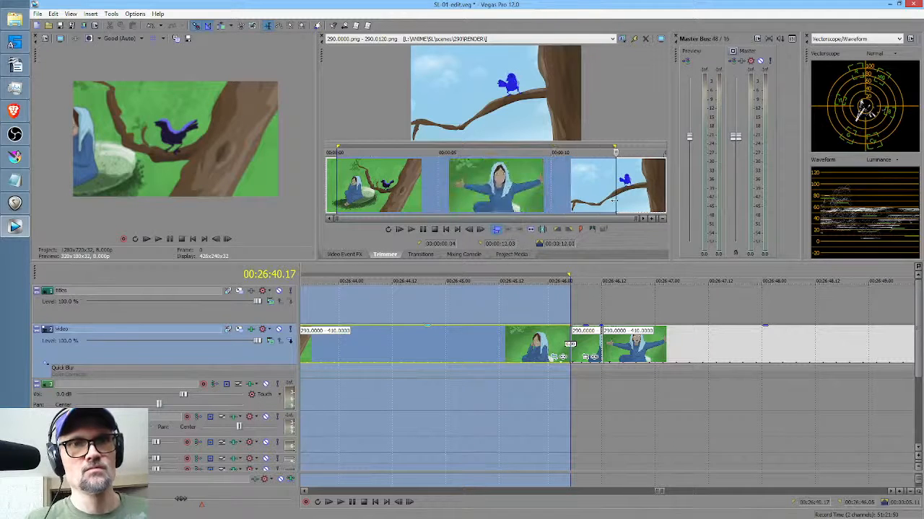
Examine the 290 clips at 26:45.13 and 26:47.18, and the cut between the 296 clips at 26:56.05.
left_click(504, 354)
scroll(505, 355, "down", 3)
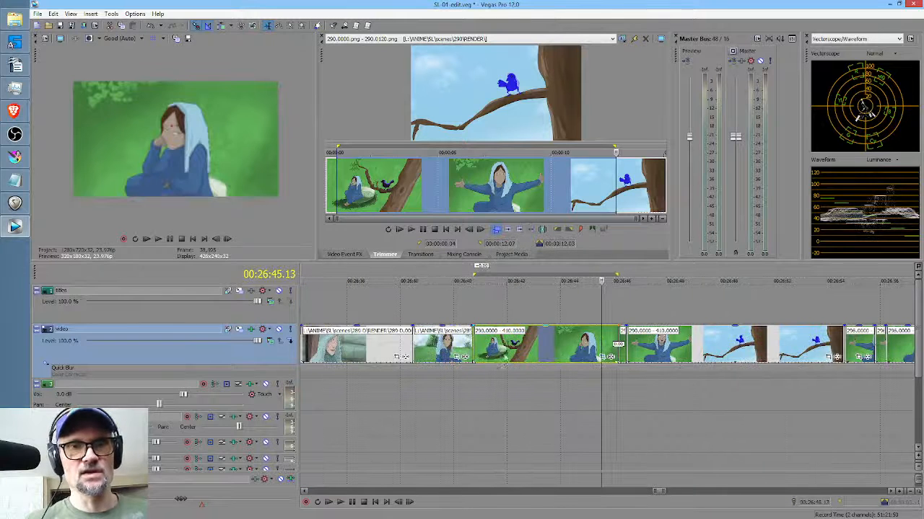
left_click(660, 344)
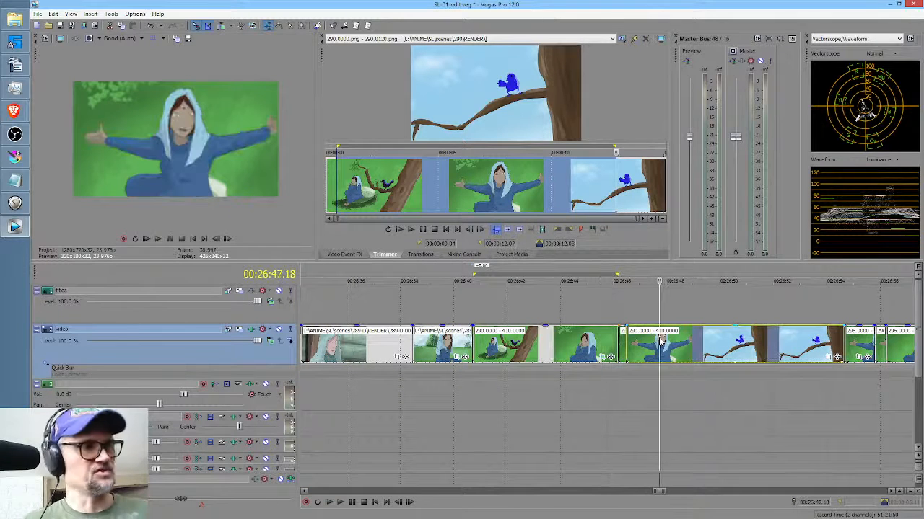
scroll(711, 379, "right", 3)
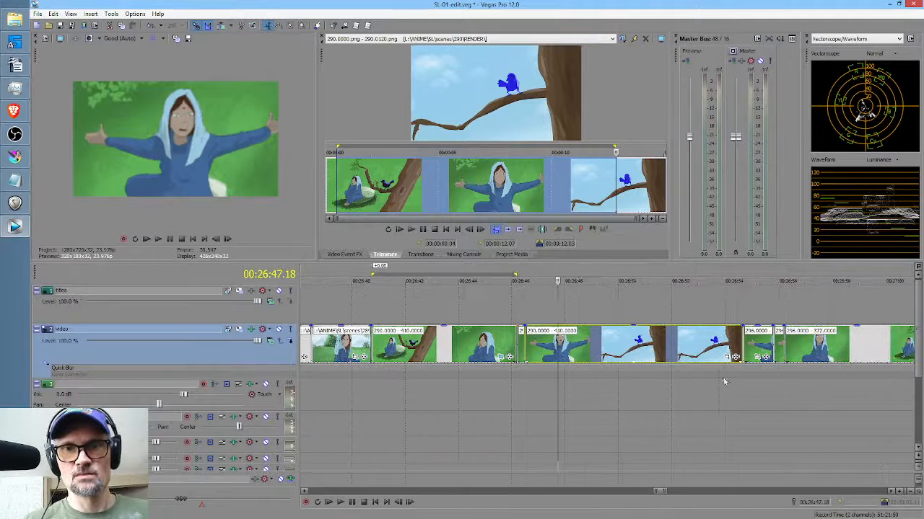
left_click_drag(728, 393, 783, 395)
left_click(783, 395)
scroll(782, 394, "up", 5)
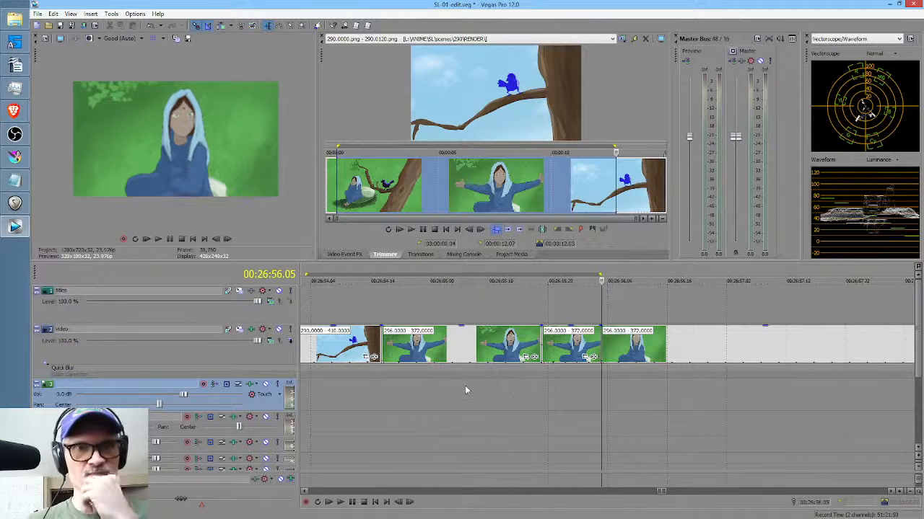
Mark the end of the first 296 clip from 26:55.06 to 26:55.19 and look over the clips that follow.
left_click_drag(465, 390, 543, 401)
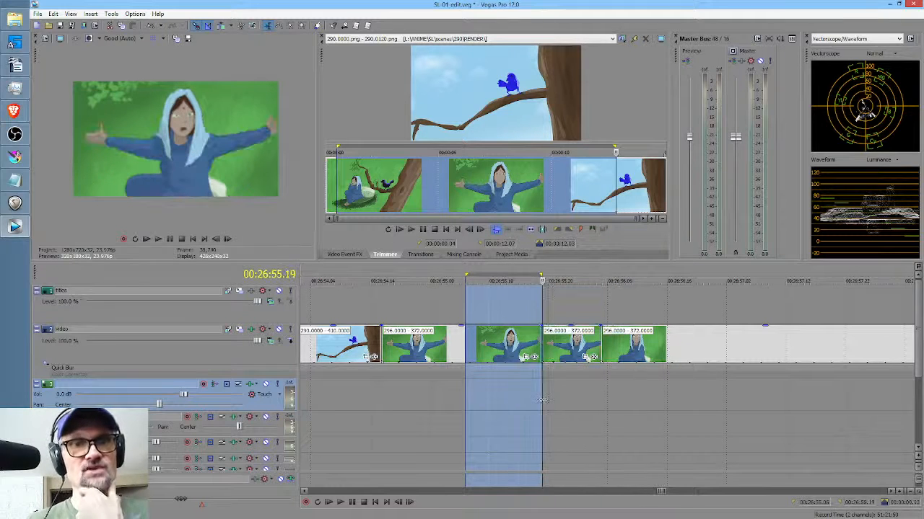
scroll(621, 400, "down", 3)
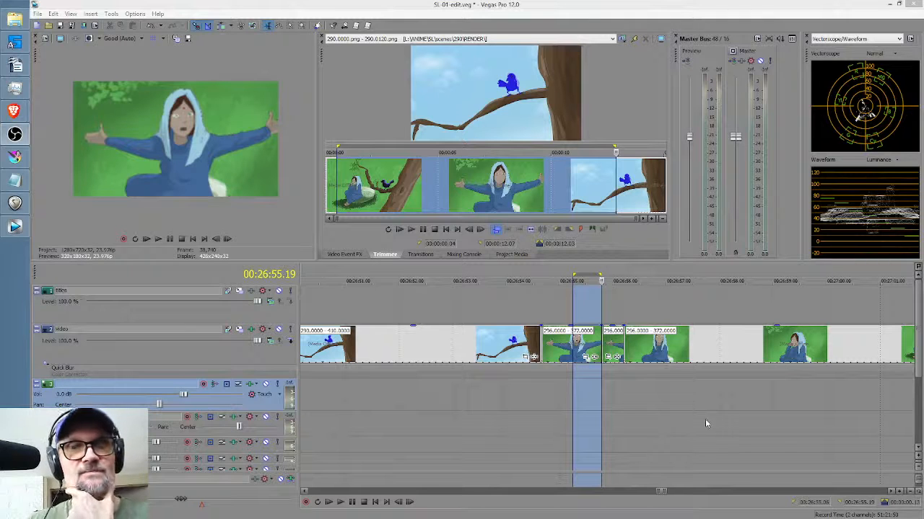
middle_click(653, 399)
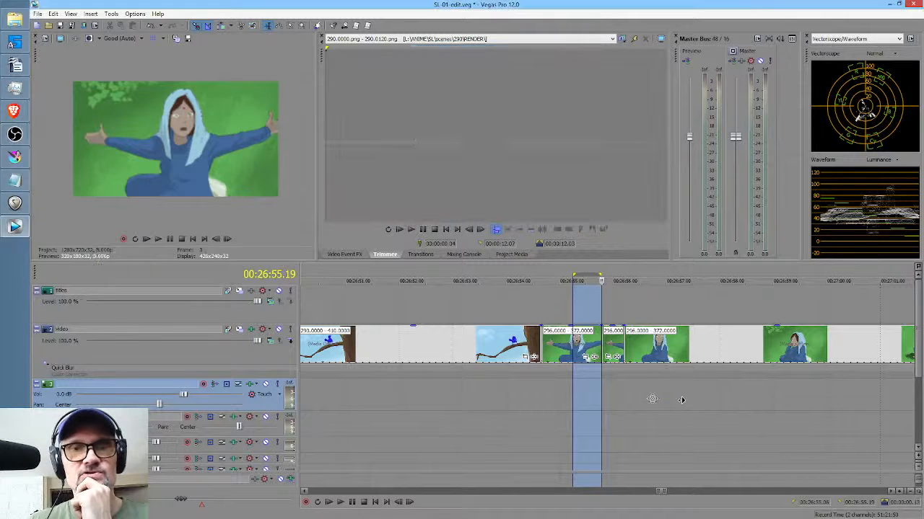
middle_click(689, 405)
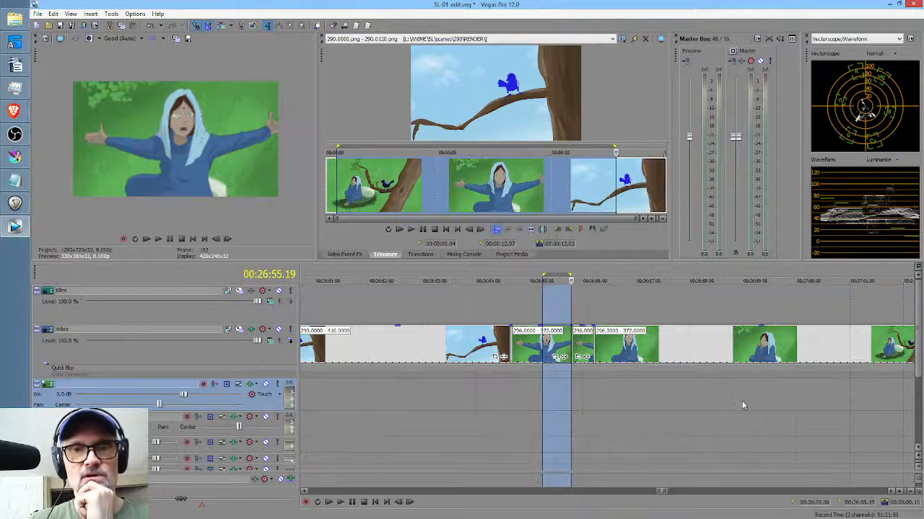
scroll(741, 401, "down", 1)
scroll(714, 394, "right", 2)
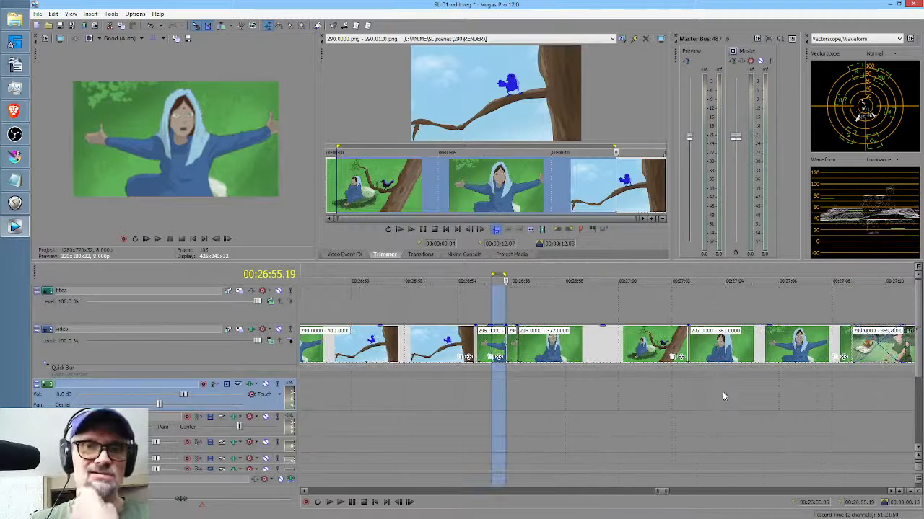
Mark the stretch from 26:56.05 to 27:08.12, and then the one from 26:43.21 to 26:56.15.
left_click_drag(846, 386, 514, 397)
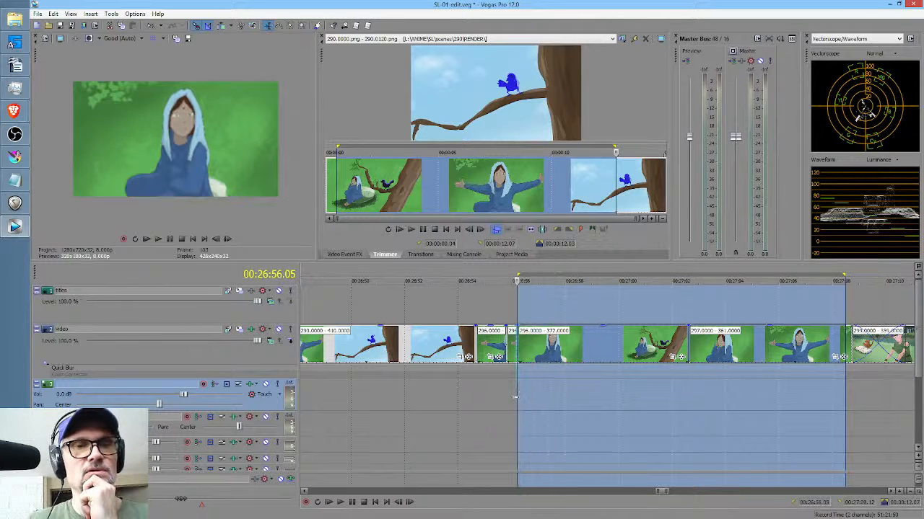
left_click(515, 401)
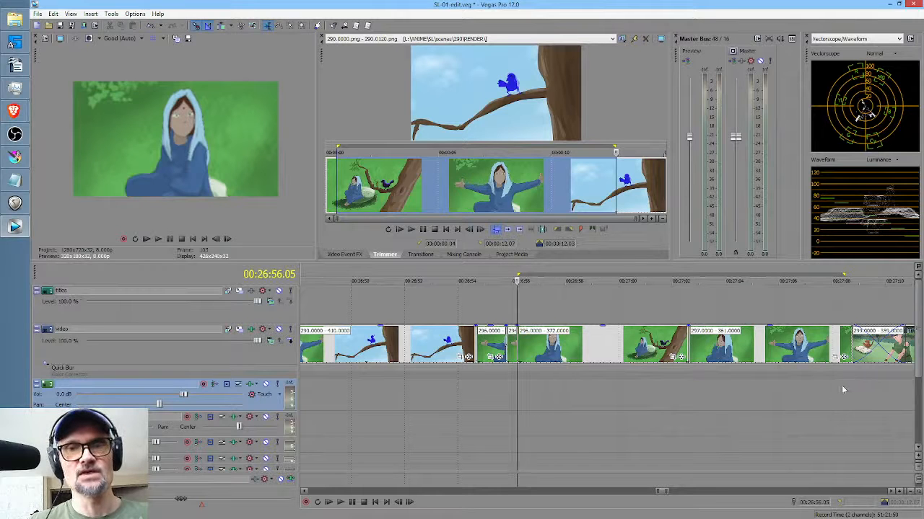
scroll(546, 401, "left", 6)
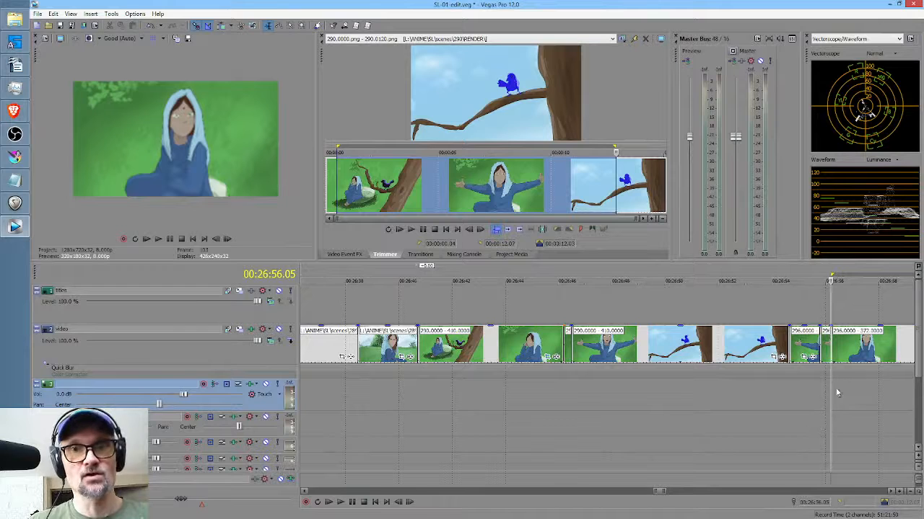
left_click_drag(840, 394, 505, 365)
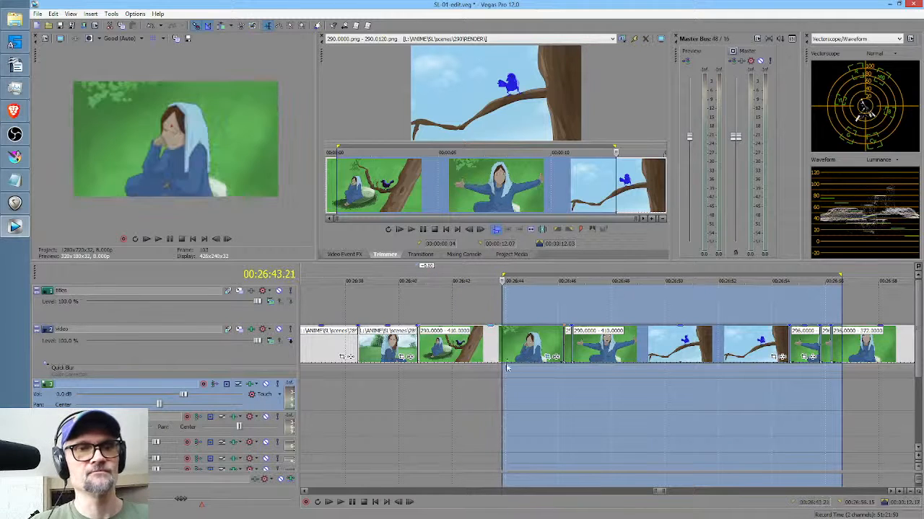
Split the first 290 clip at 26:43.20 and again at about 26:45.05, and select the middle piece.
left_click(502, 347)
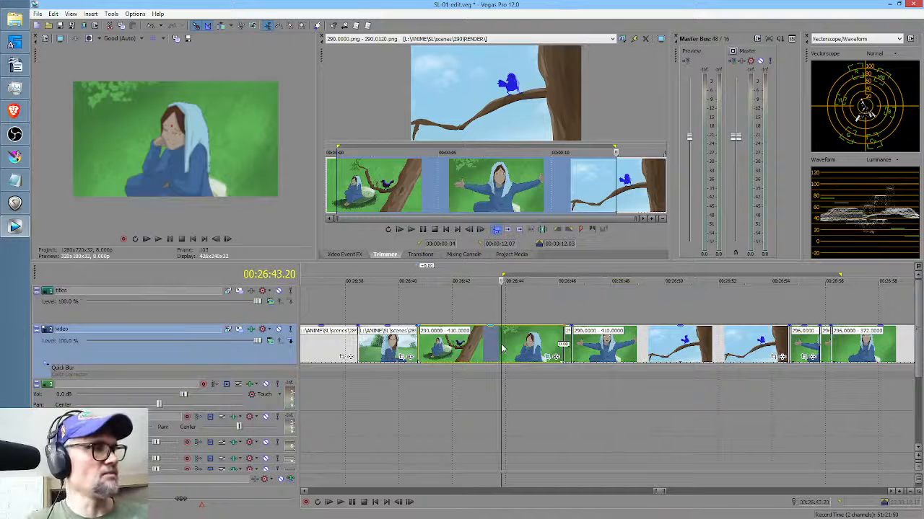
key("s")
scroll(520, 391, "up", 2)
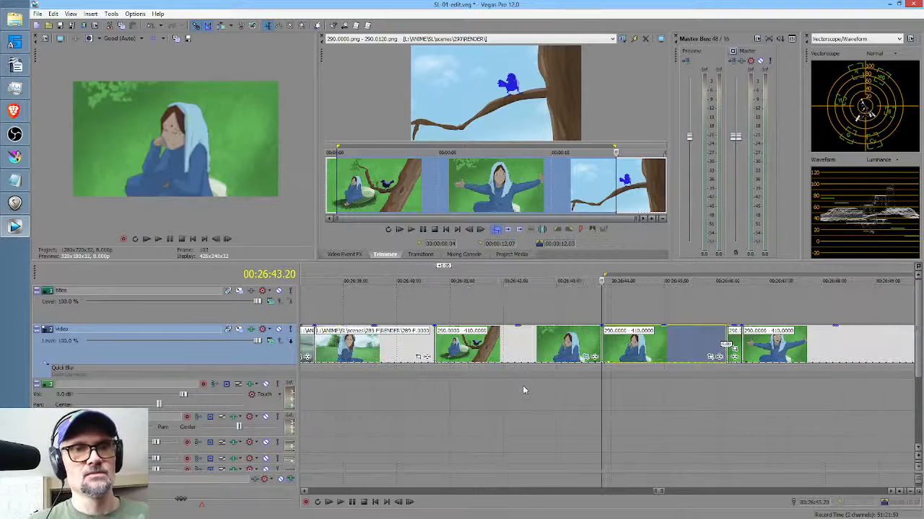
left_click_drag(602, 387, 673, 354)
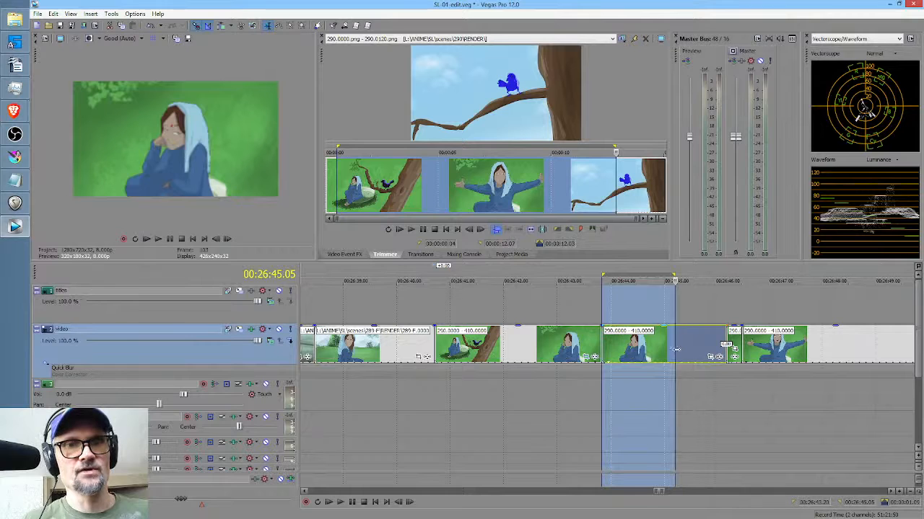
left_click(676, 352)
key("s")
left_click(655, 346)
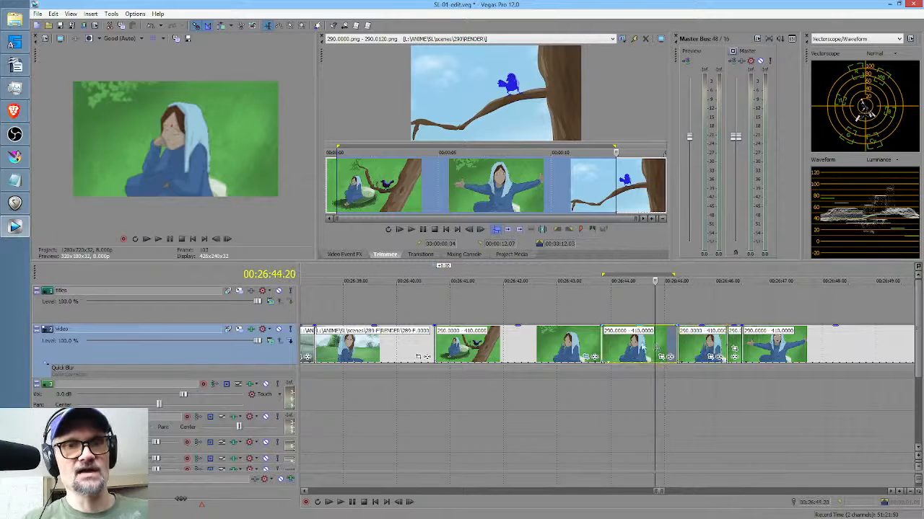
Try to slip the footage inside the middle 290 piece, and play the cut from 26:43.07.
left_click(603, 345)
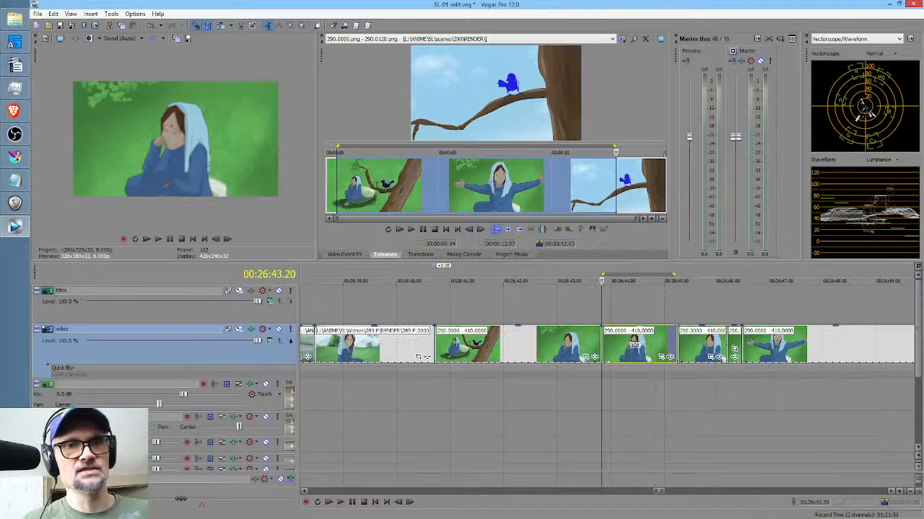
left_click_drag(642, 345, 640, 346)
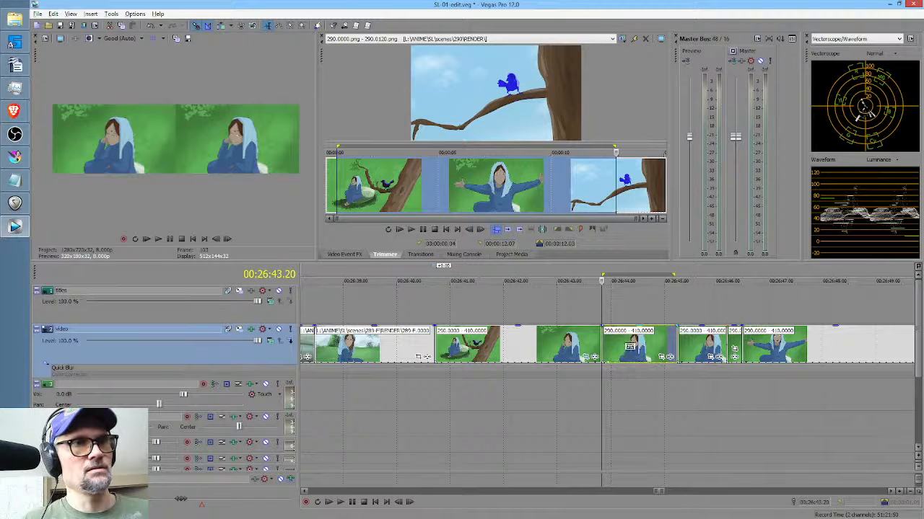
left_click_drag(630, 347, 597, 345)
left_click(573, 397)
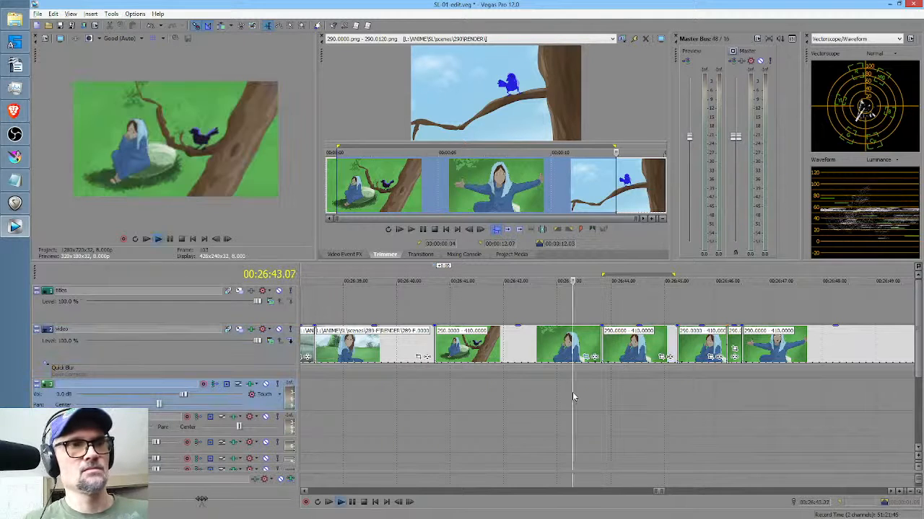
key("space")
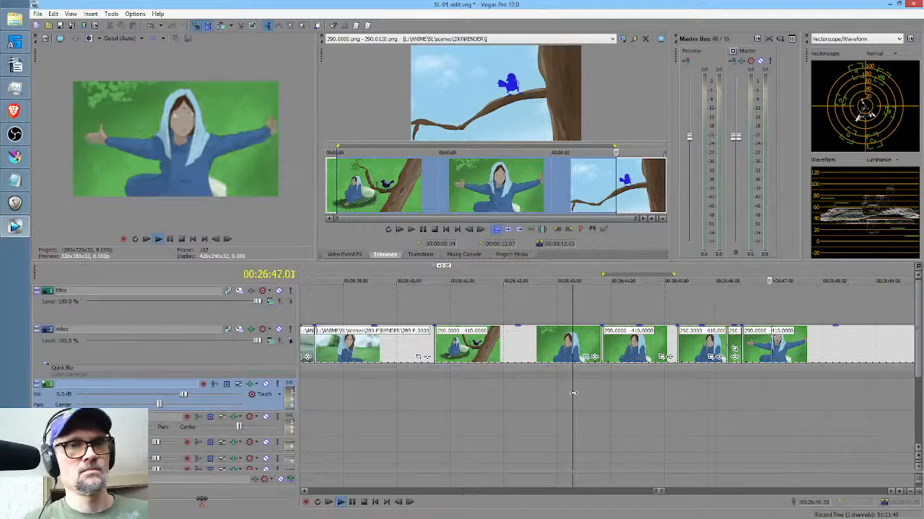
key("space")
Examine the split 290 pieces by marking ranges 26:44.04–26:46.20, 26:40.13–26:46.14 and 26:39.01–26:46.22.
left_click_drag(619, 388, 734, 389)
left_click_drag(704, 390, 760, 384)
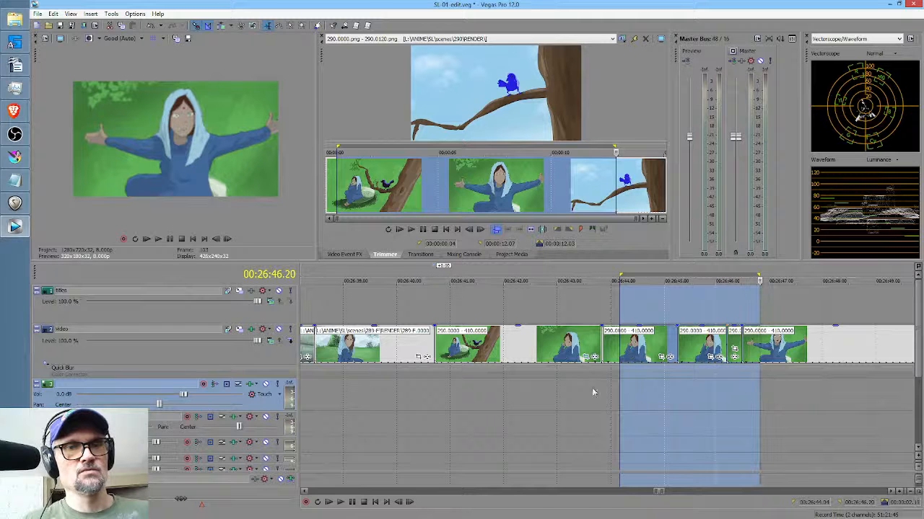
left_click_drag(426, 390, 746, 386)
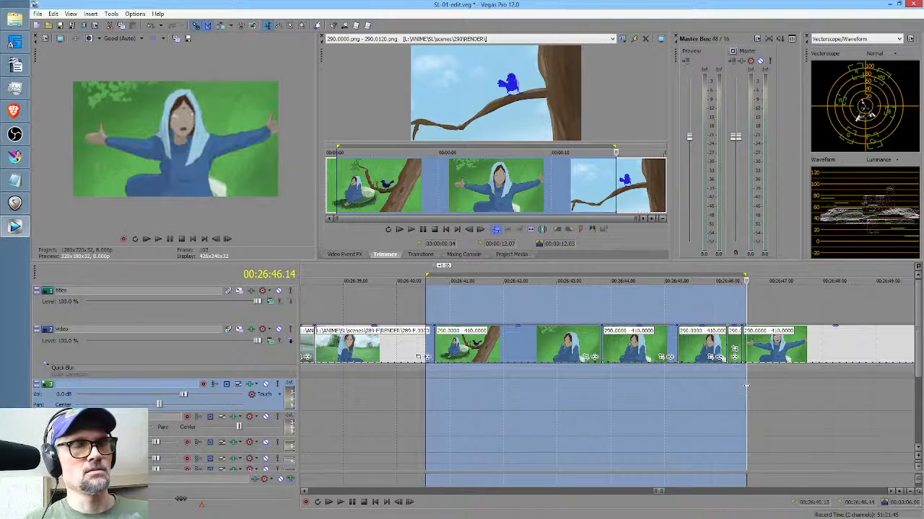
middle_click(657, 402)
middle_click(700, 398)
left_click(376, 401)
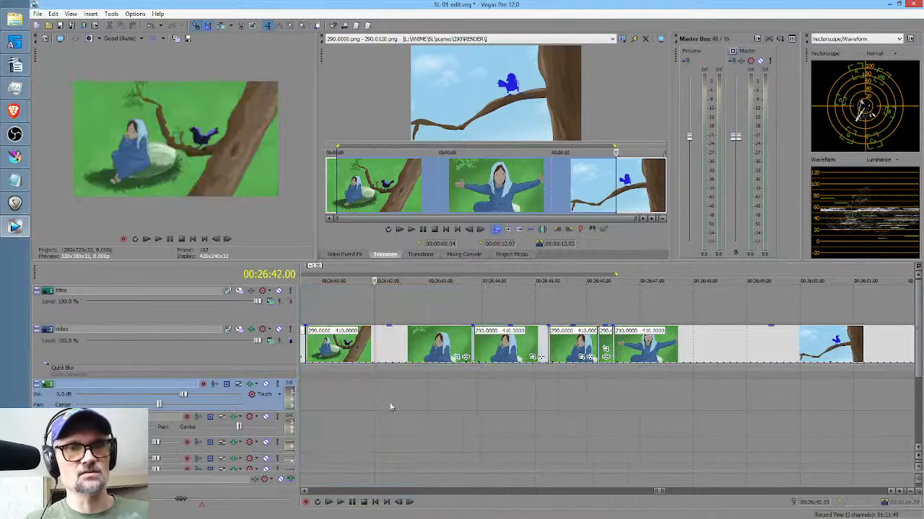
scroll(433, 401, "down", 2)
left_click_drag(521, 398, 729, 396)
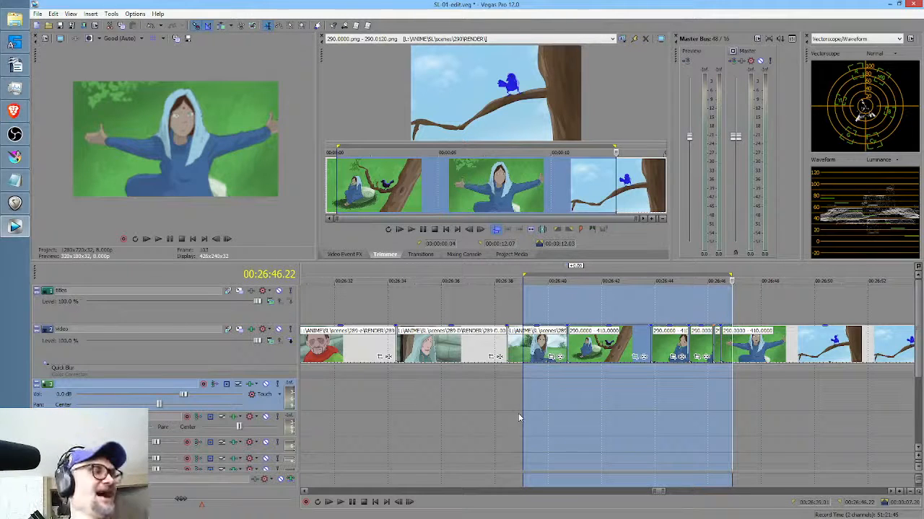
Undo the footage slip and both splits in the first 290 clip.
key("ctrl+z")
key("ctrl+z")
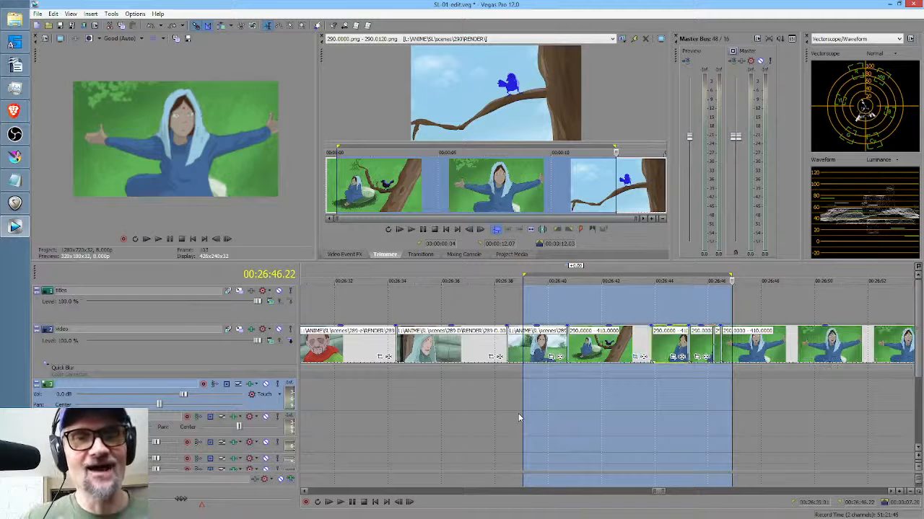
key("ctrl+z")
key("ctrl+z")
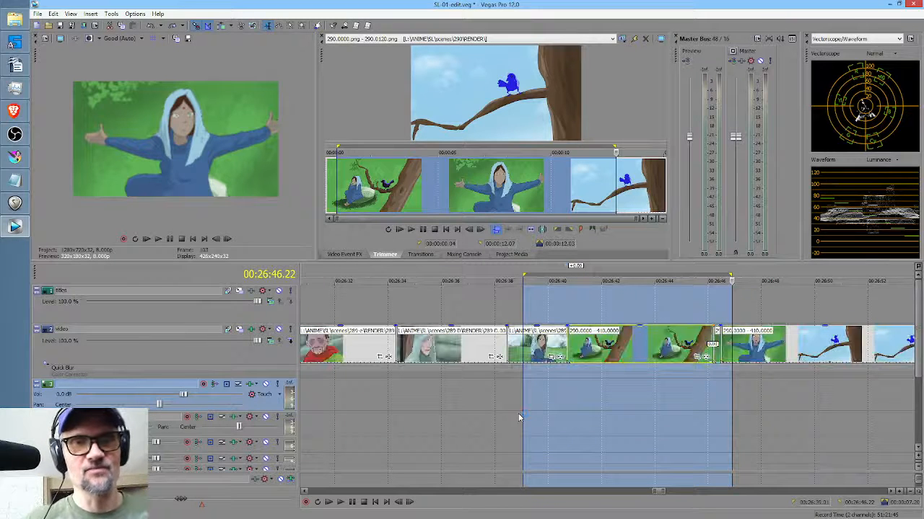
Look over the scenes around the 290 clips, play the edit through them, and place the cursor at 26:49.14.
left_click(620, 392)
scroll(617, 393, "right", 3)
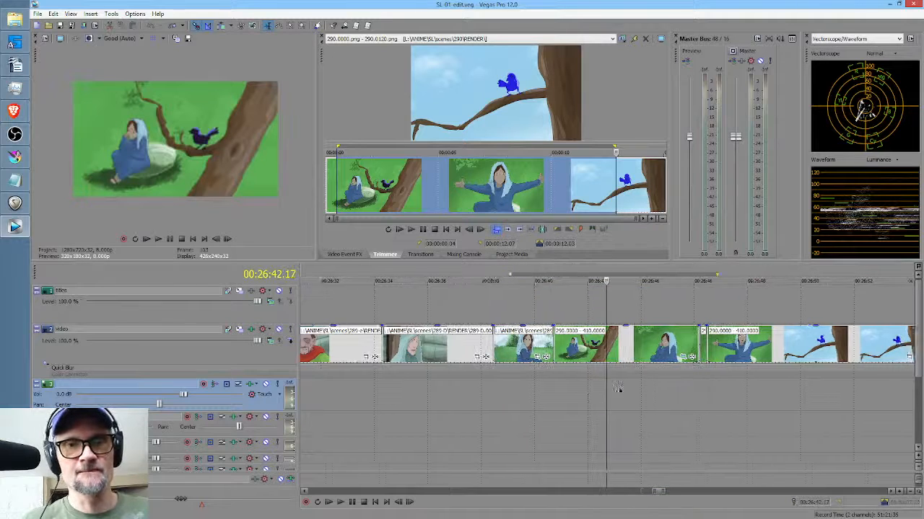
scroll(589, 384, "right", 10)
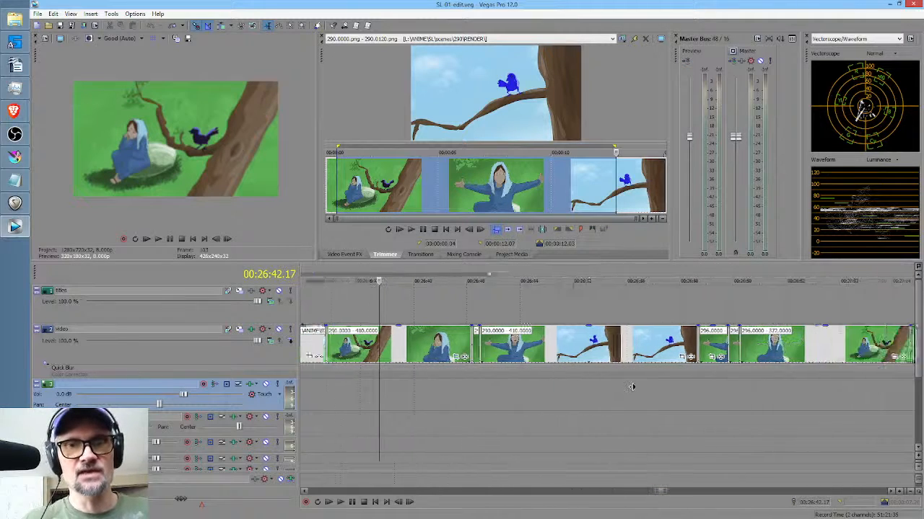
scroll(485, 412, "down", 6)
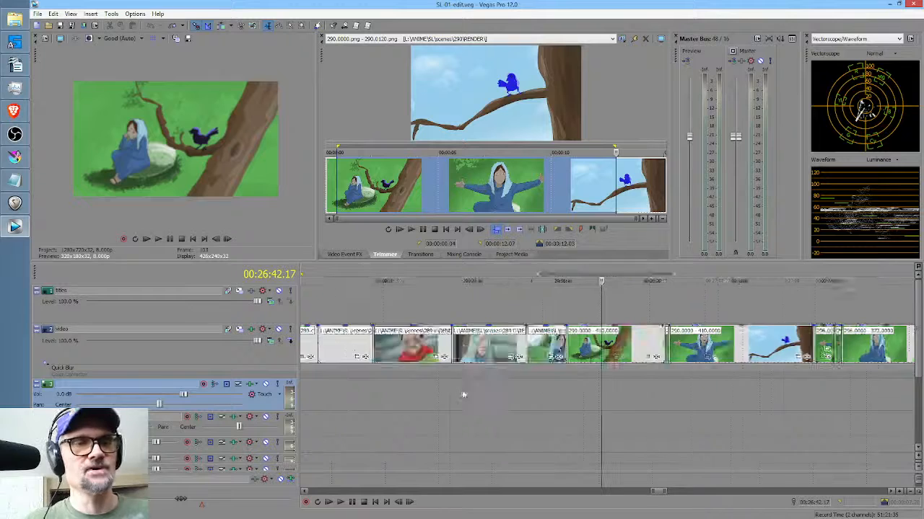
left_click(586, 386)
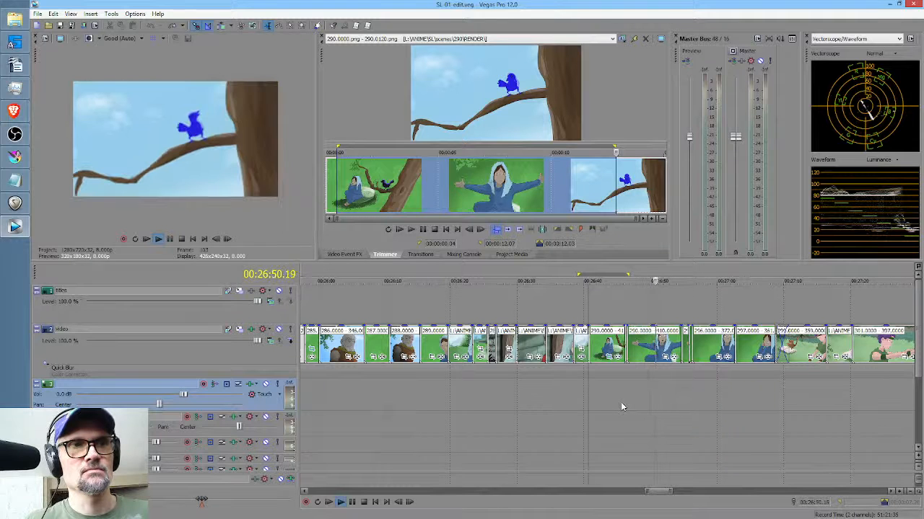
left_click(647, 390)
key("space")
middle_click(661, 400)
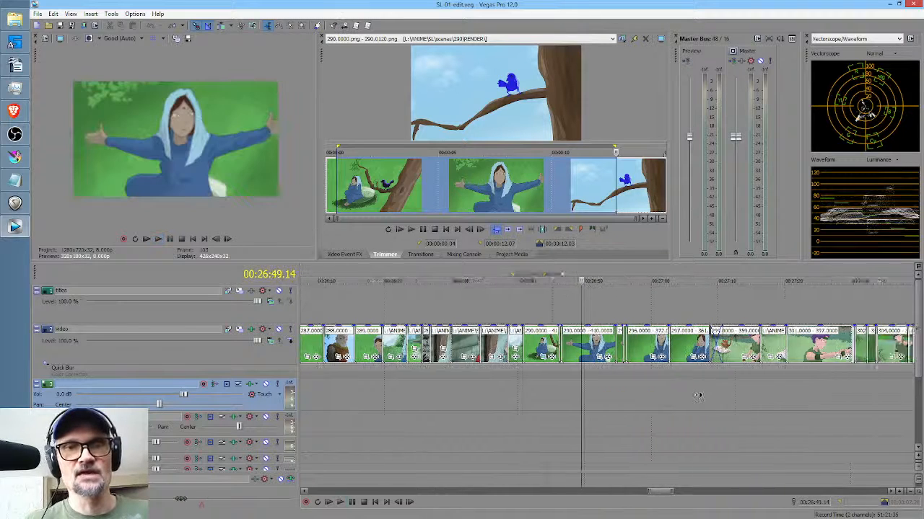
Play the cut between the 290 and 296 clips, and place the cursor at the start of the 297 clip at 27:02.15.
scroll(699, 395, "right", 3)
left_click(517, 392)
key("space")
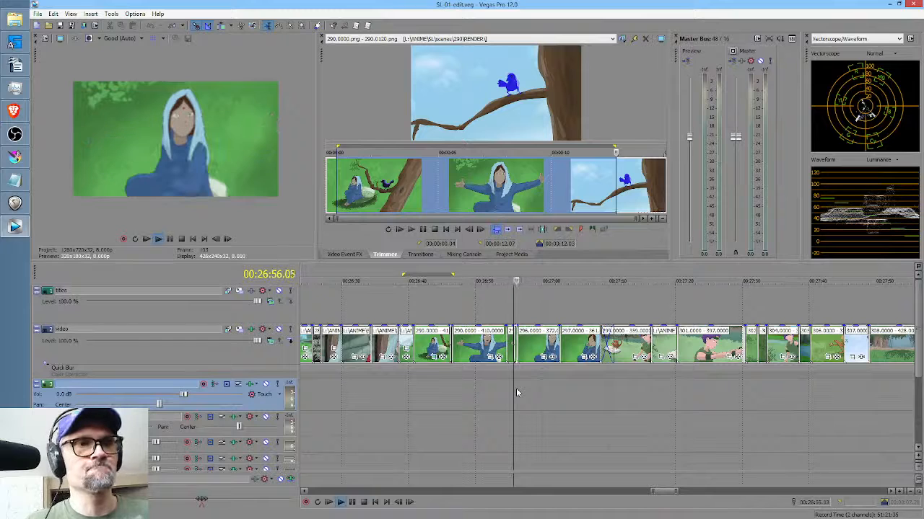
key("space")
left_click(560, 396)
scroll(561, 400, "up", 2)
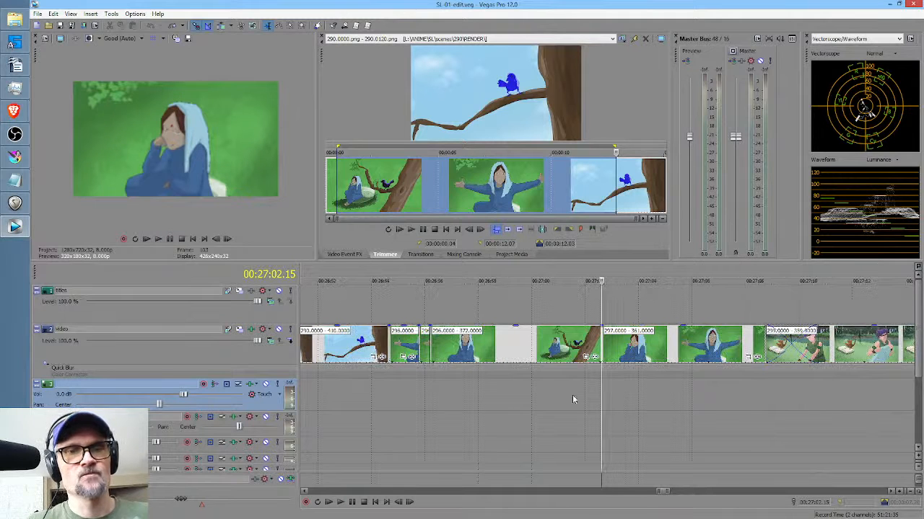
scroll(578, 390, "up", 1)
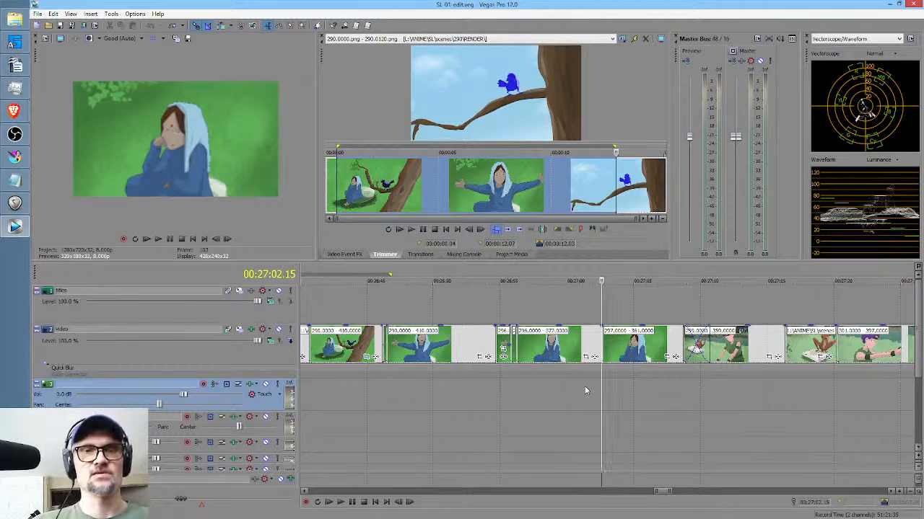
Mark the range 26:56.20–27:03.03 over the 296 clip, and play the 297 clip from 27:02.15.
left_click(520, 383)
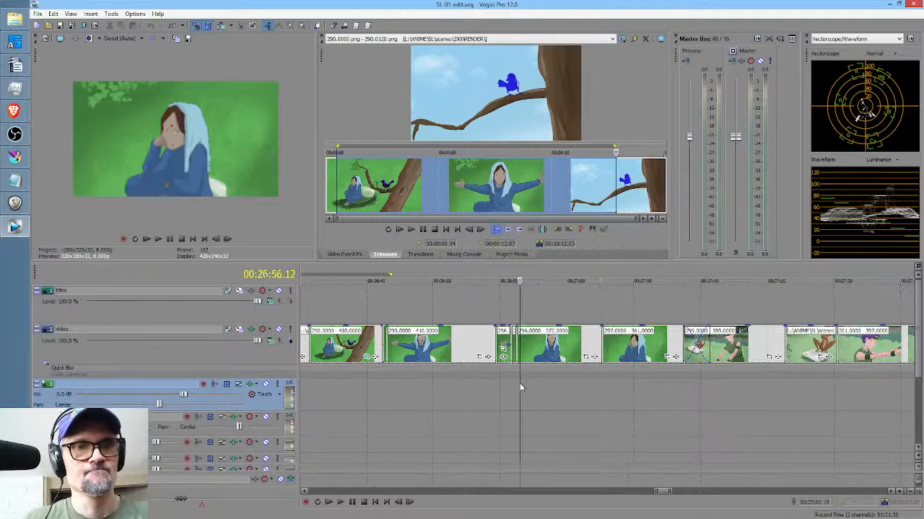
left_click_drag(524, 394, 608, 394)
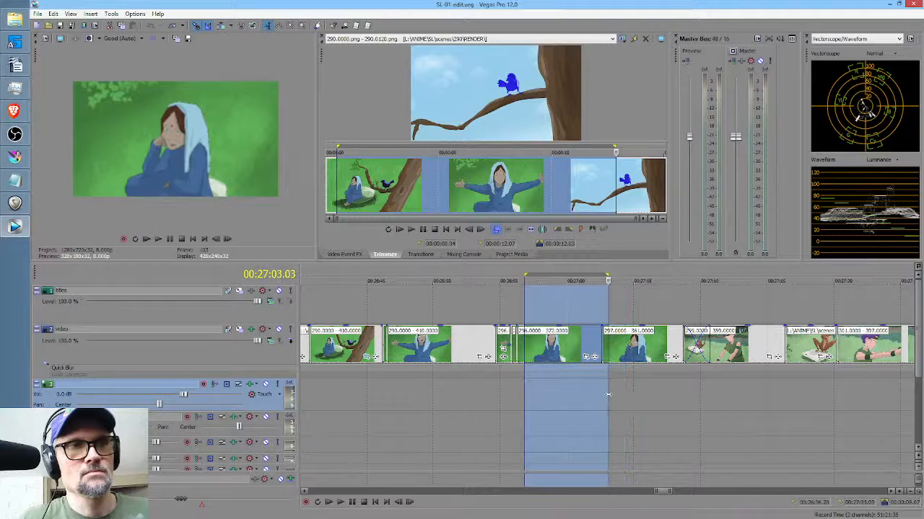
left_click(601, 392)
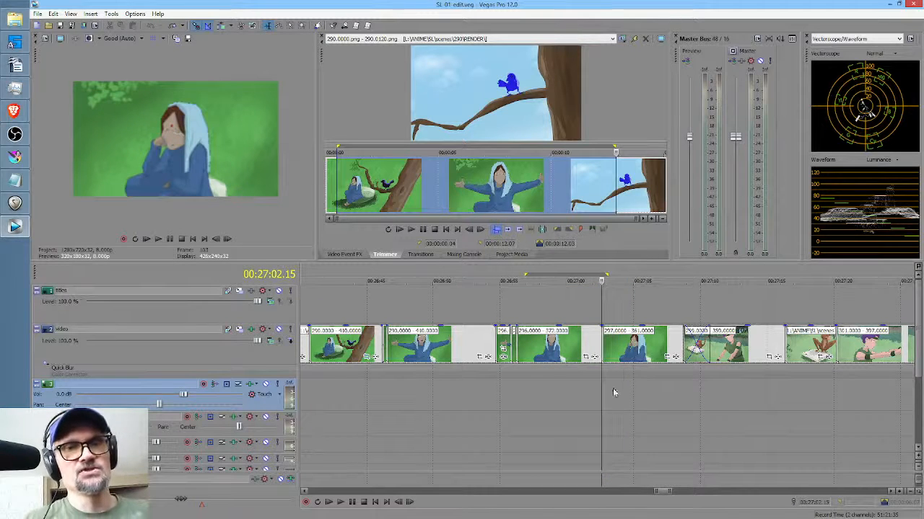
key("space")
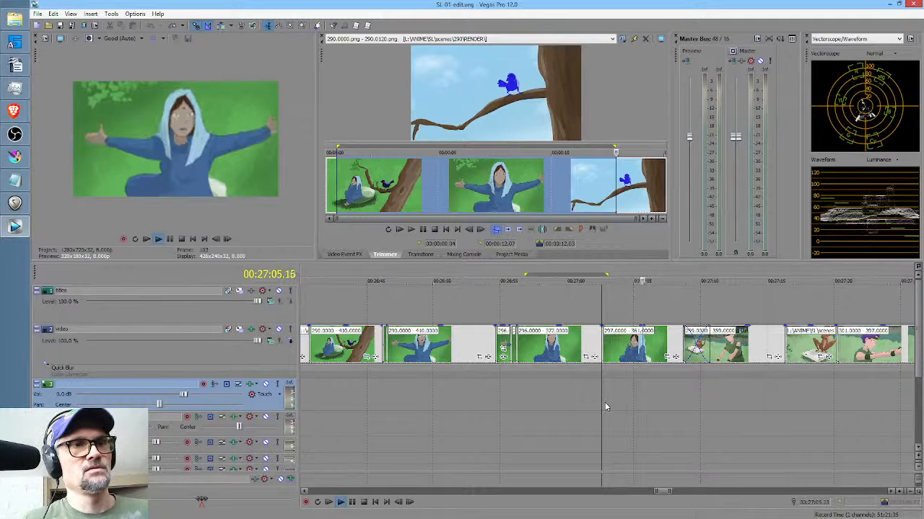
key("space")
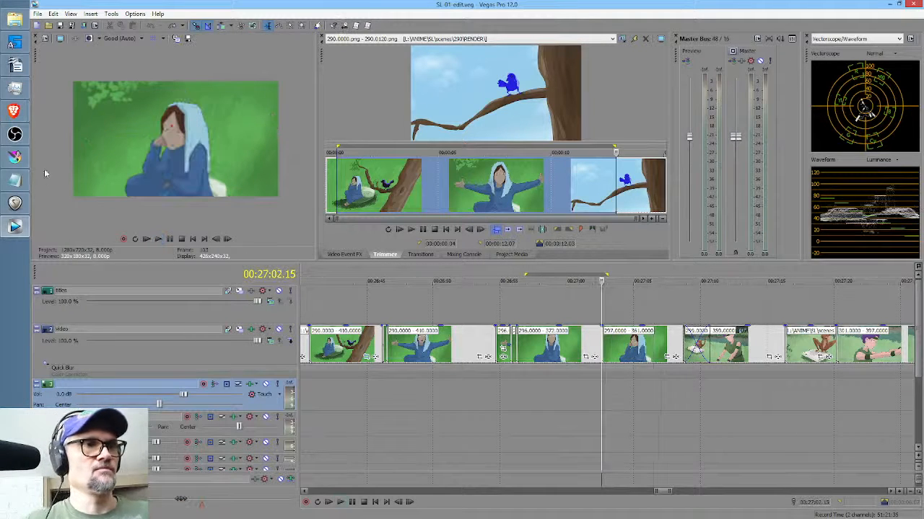
Switch to Krita and close -290.png.kra.
left_click(14, 156)
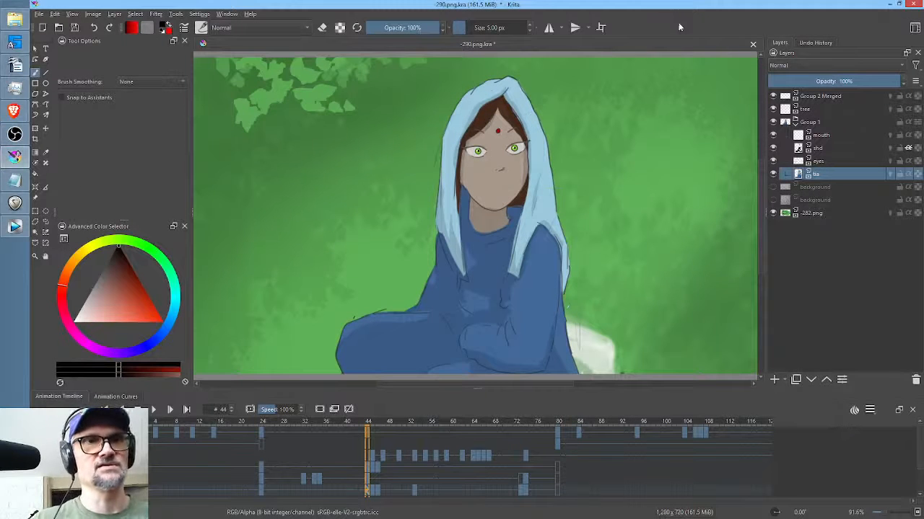
left_click(752, 44)
left_click(489, 278)
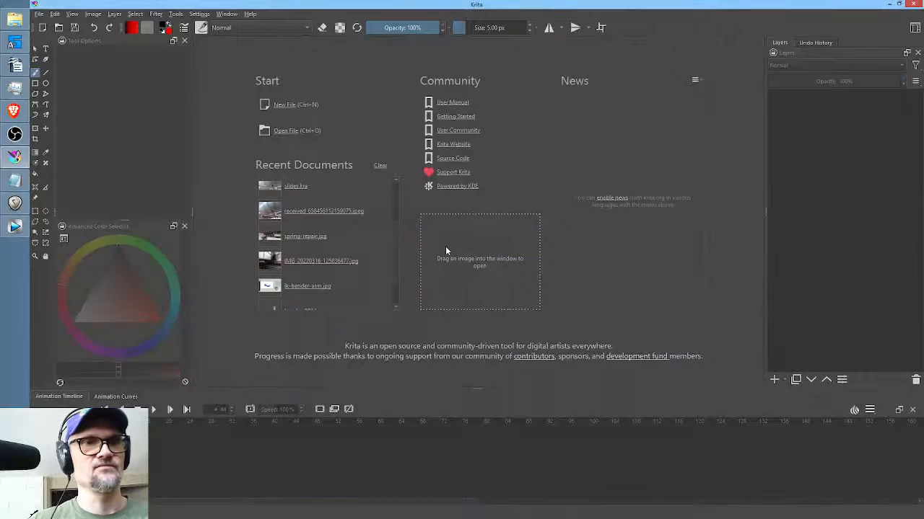
Open -297.png.kra from the scenes folder.
left_click(58, 28)
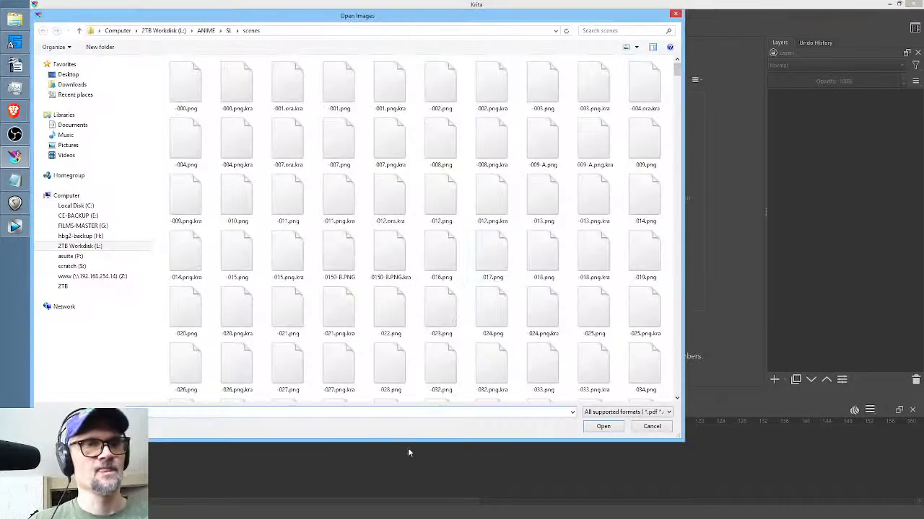
type("036")
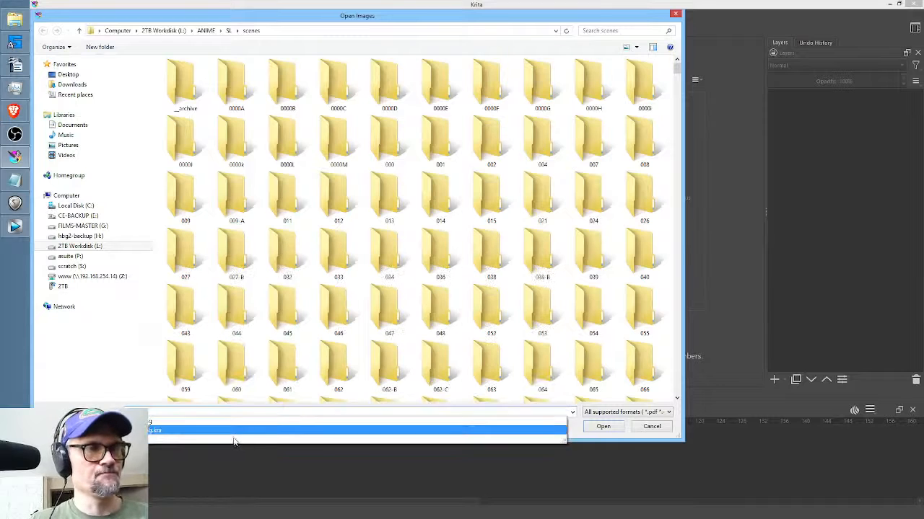
left_click(251, 432)
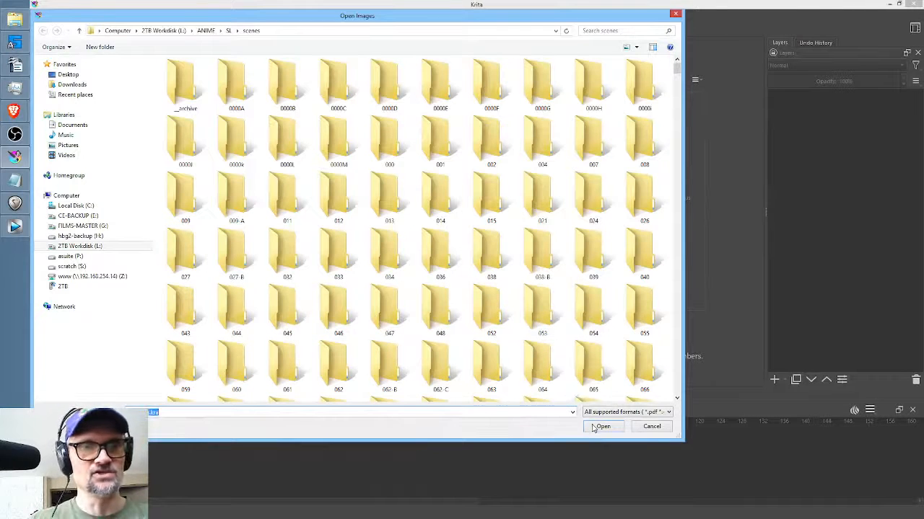
left_click(599, 427)
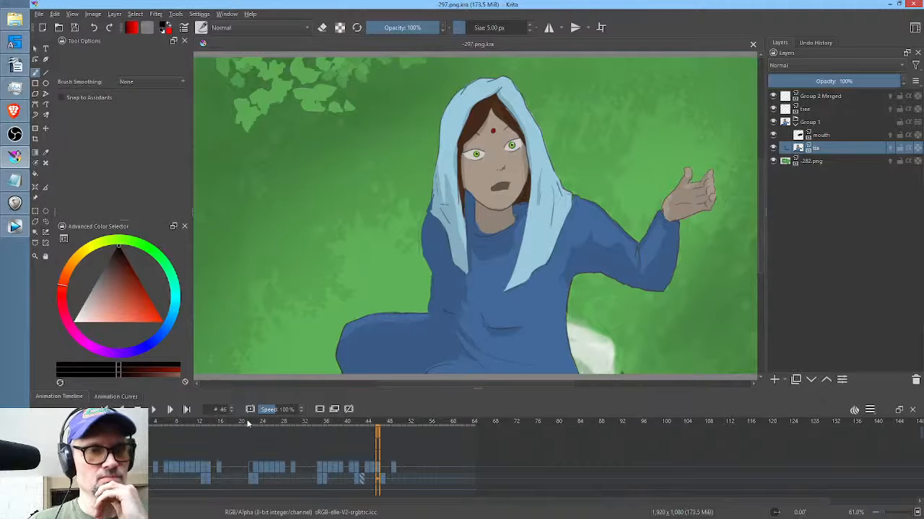
Scrub through the opening frames of scene 297 up to frame 22, and enlarge the animation timeline.
left_click(150, 424)
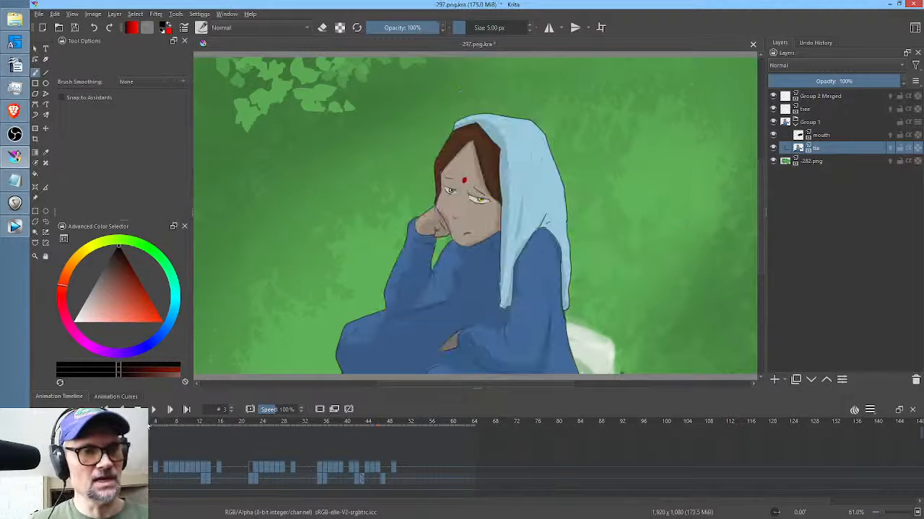
mouse_move(169, 429)
left_mouse_down()
mouse_move(247, 436)
mouse_move(138, 438)
mouse_move(220, 432)
mouse_move(143, 433)
mouse_move(212, 433)
mouse_move(153, 433)
left_mouse_up()
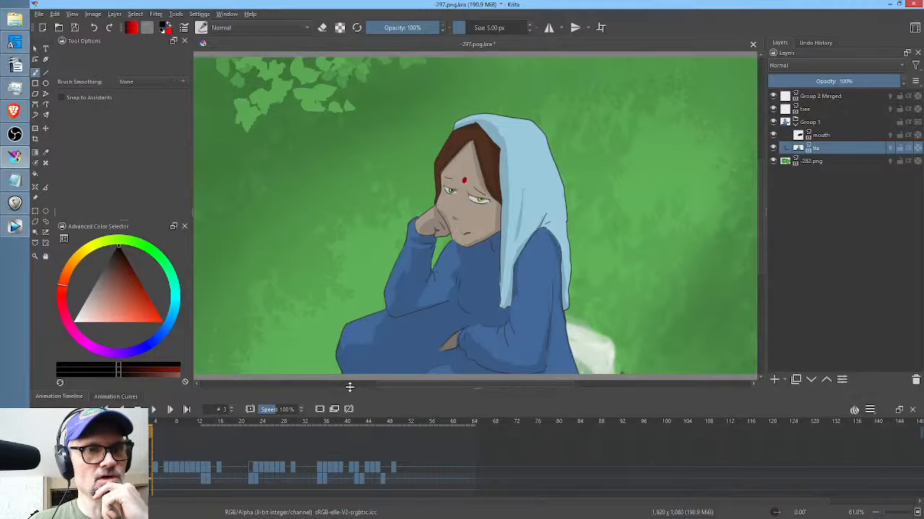
left_click_drag(349, 388, 361, 346)
left_click_drag(190, 388, 252, 389)
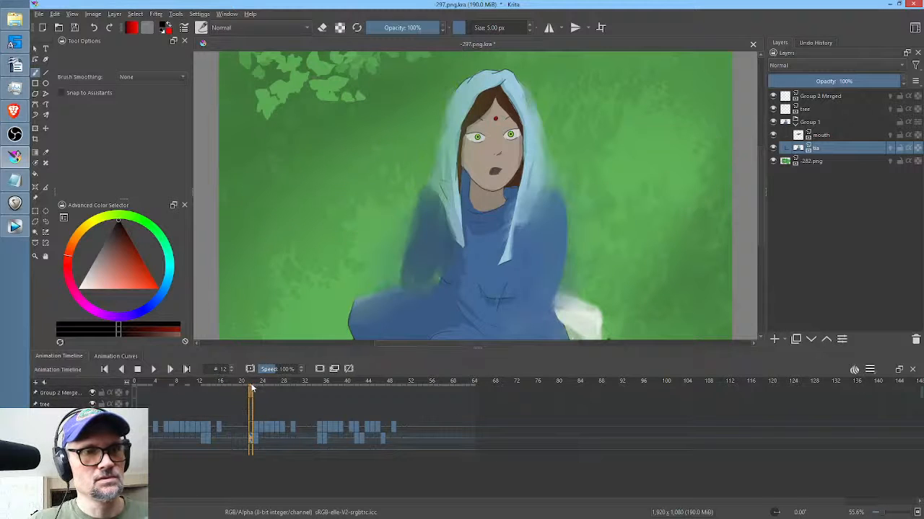
Move the character layer's two eye-opening keyframes from frames 13 and 14 to frames 3 and 4.
left_click(245, 440)
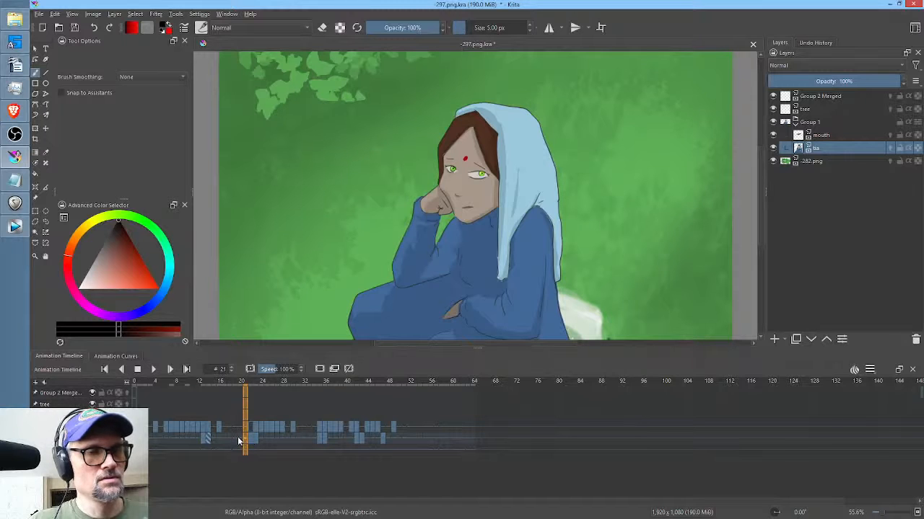
left_click(203, 440)
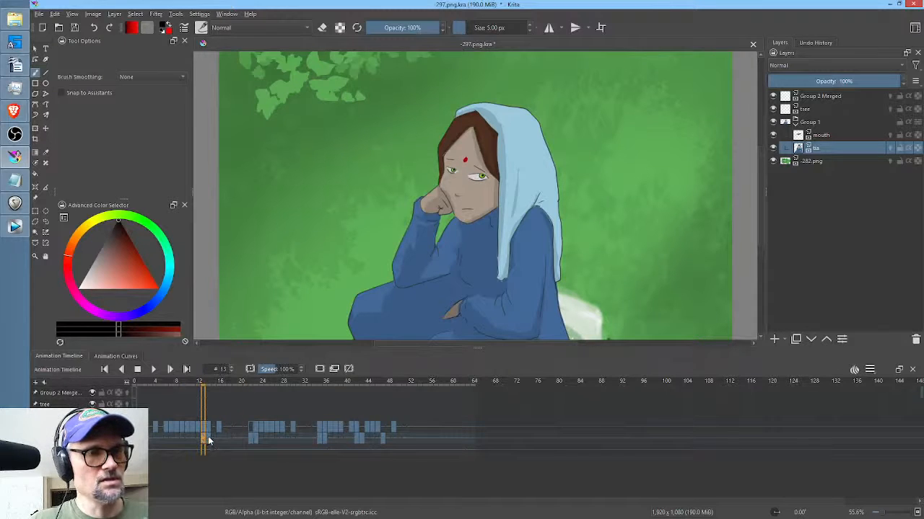
left_click(208, 441)
left_click_drag(203, 439, 198, 439)
left_click(203, 439)
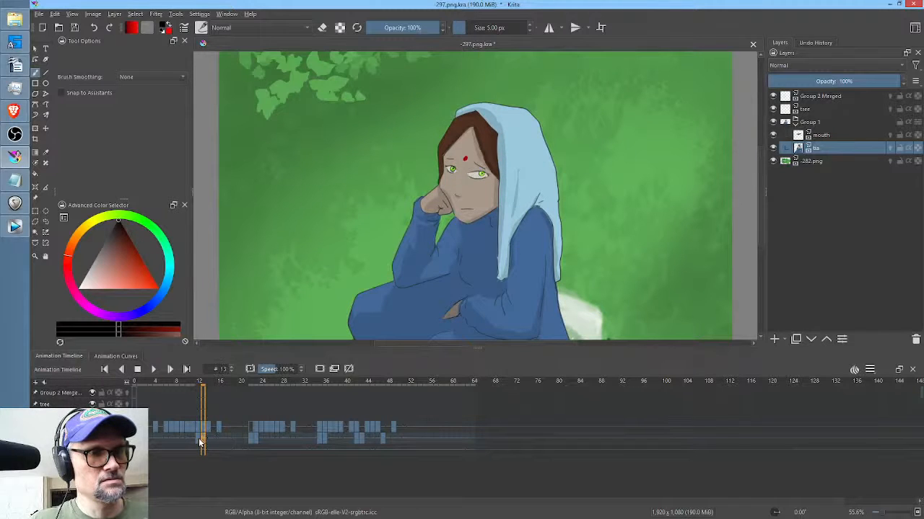
left_click(199, 439)
left_click_drag(199, 439, 152, 441)
Play the animation from frame 0, and check the mouth drawings at frames 6 and 4.
key("Home")
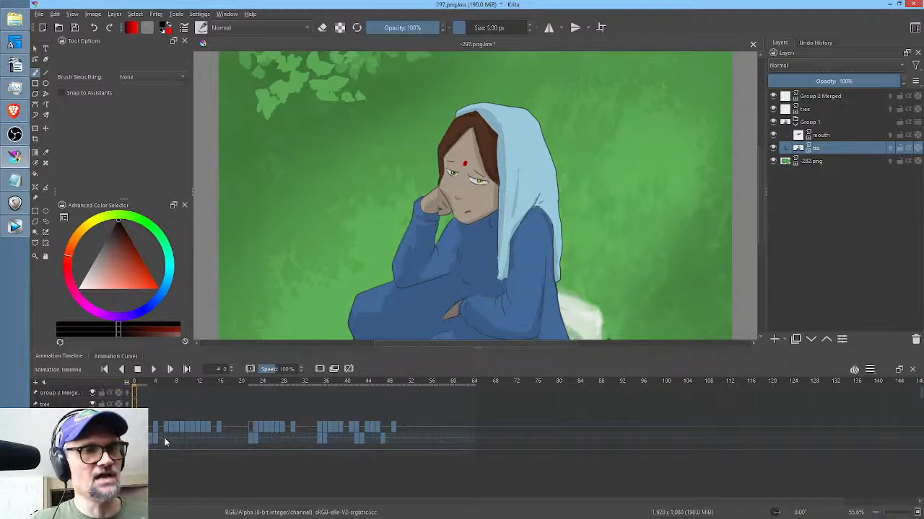
key("space")
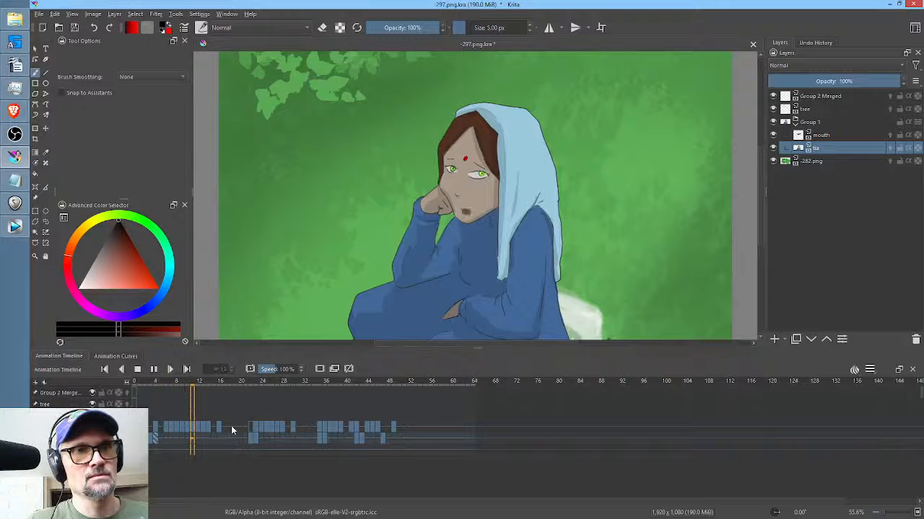
key("space")
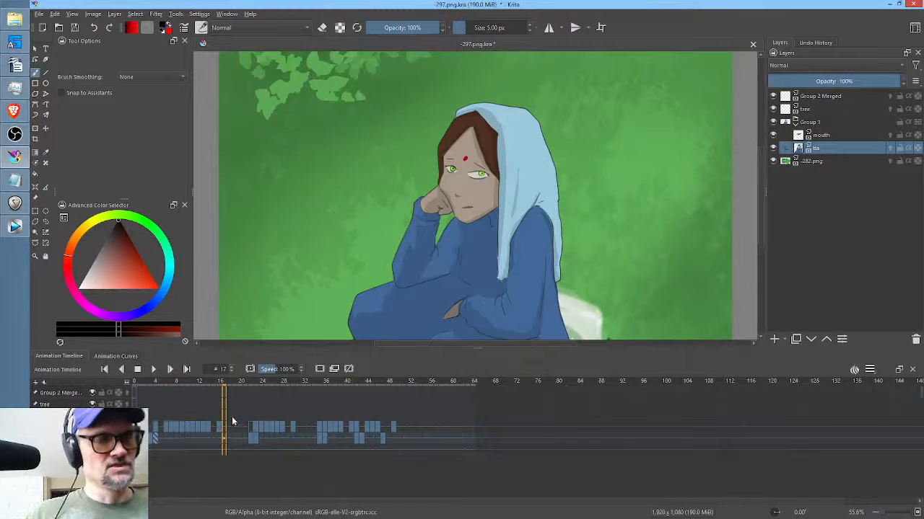
left_click(167, 429)
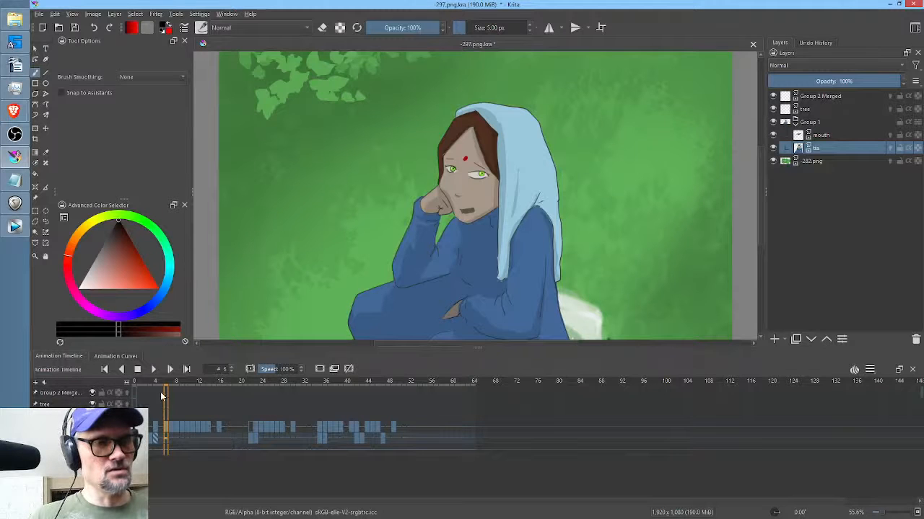
left_click(155, 387)
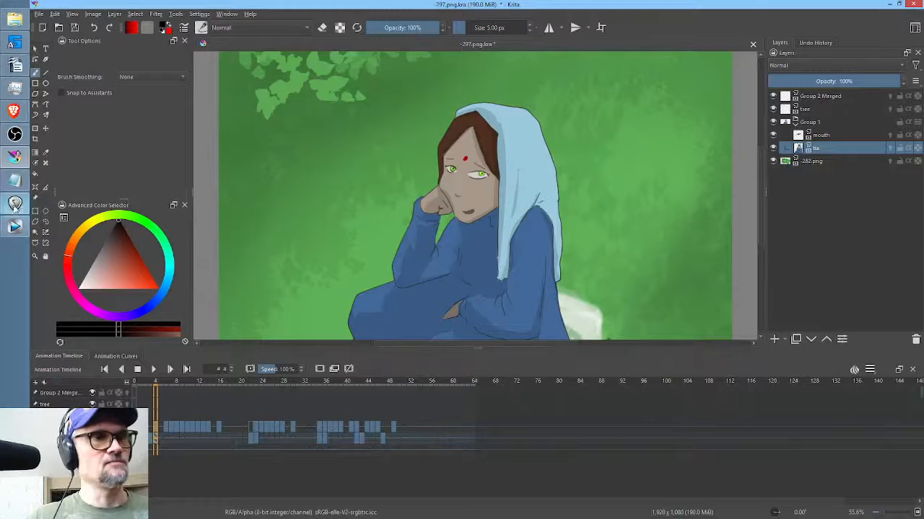
Switch to REAPER, place the cursor at the start of the voice clip at 3:56.410, and return to Krita.
left_click(14, 203)
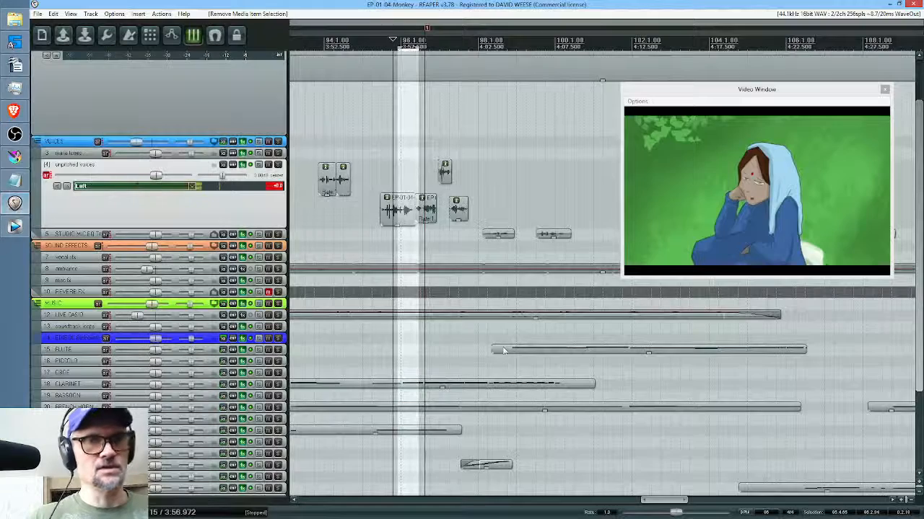
left_click(384, 183)
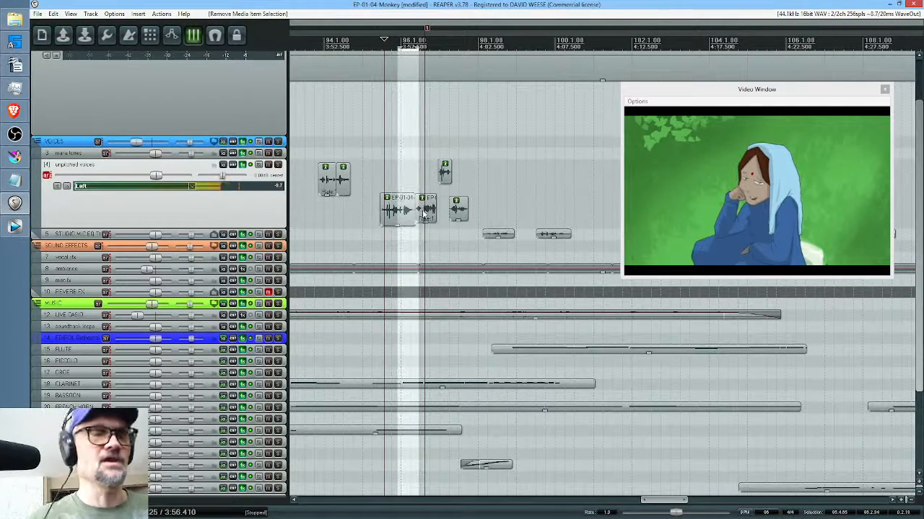
key("alt+Tab")
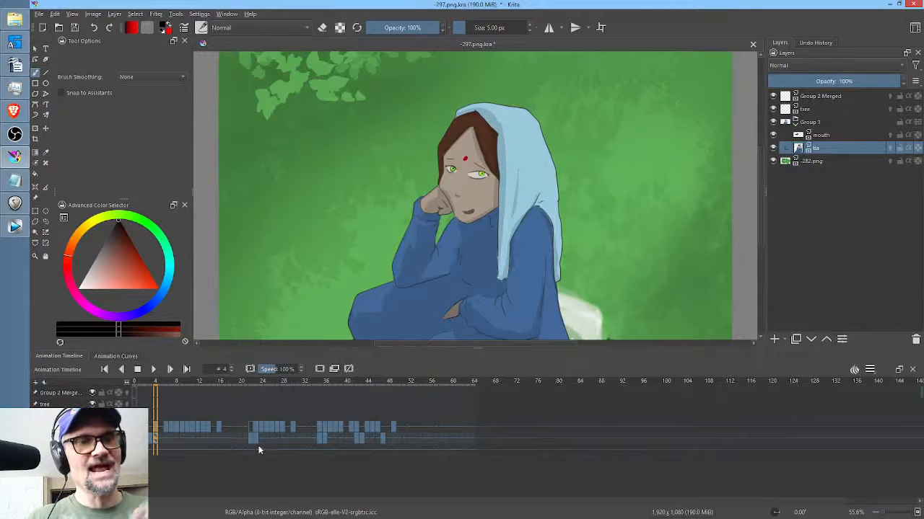
Preview the arms-outstretched pose, and move its two character keyframes from frames 22 and 23 to frames 8 and 9.
left_click_drag(252, 381, 267, 384)
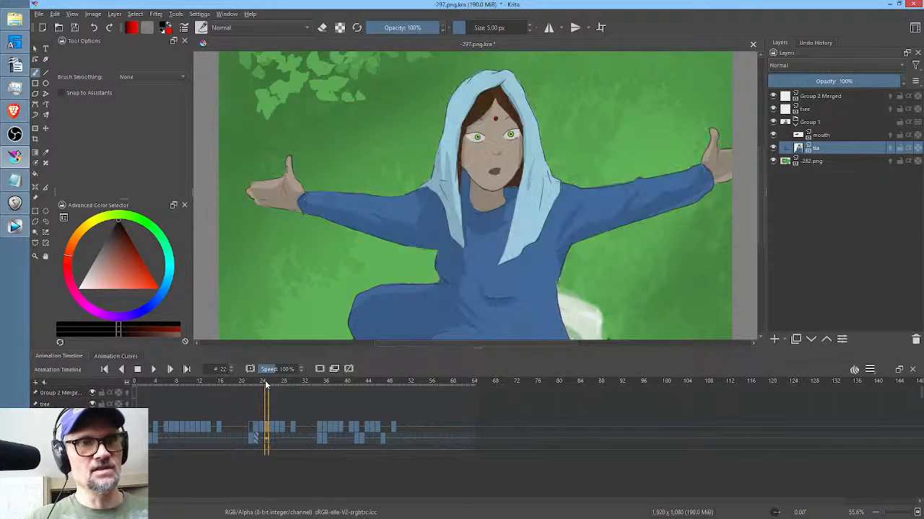
left_click_drag(249, 442, 201, 445)
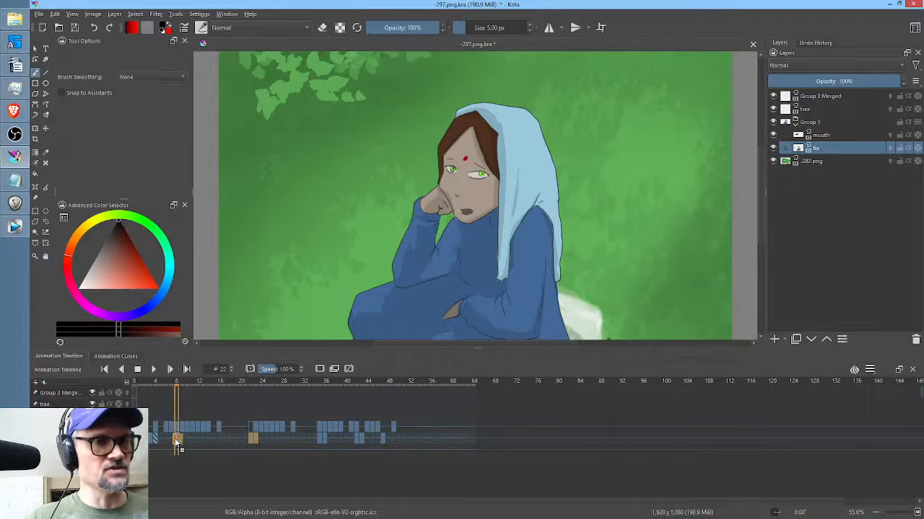
left_click(176, 440)
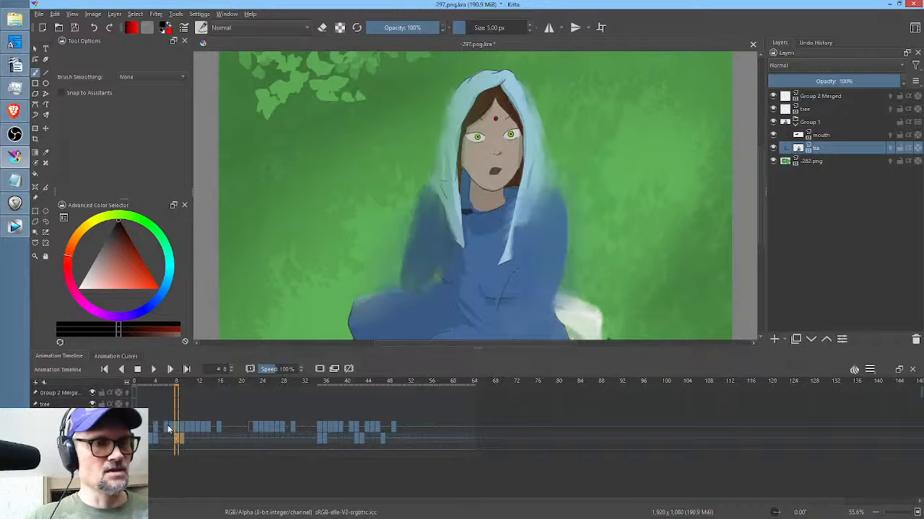
Delete the mouth layer's keyframes from frame 6 to frame 16, and play the animation through that stretch.
left_click(166, 428)
left_click(218, 428, "shift")
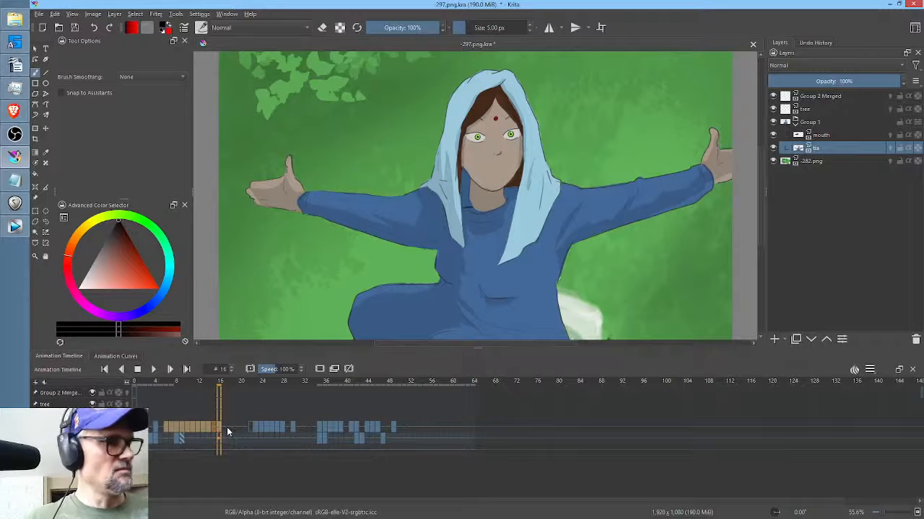
key("space")
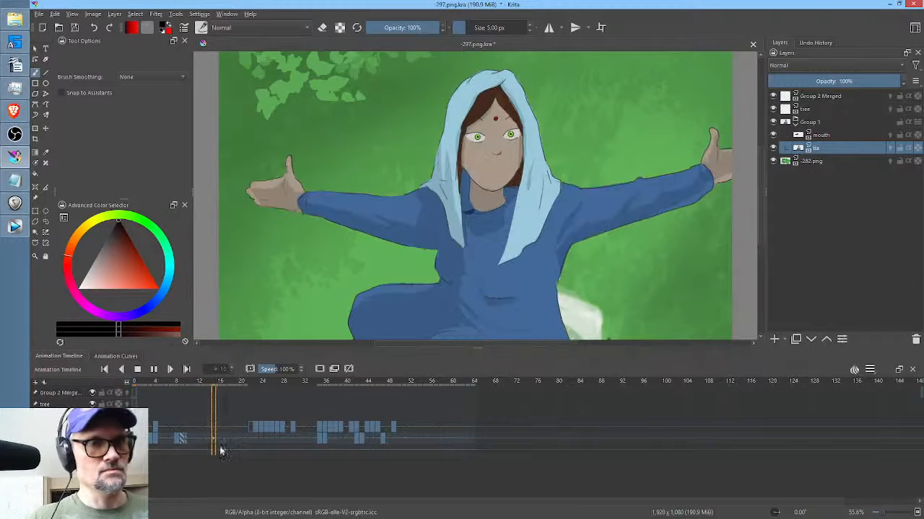
key("space")
key("space")
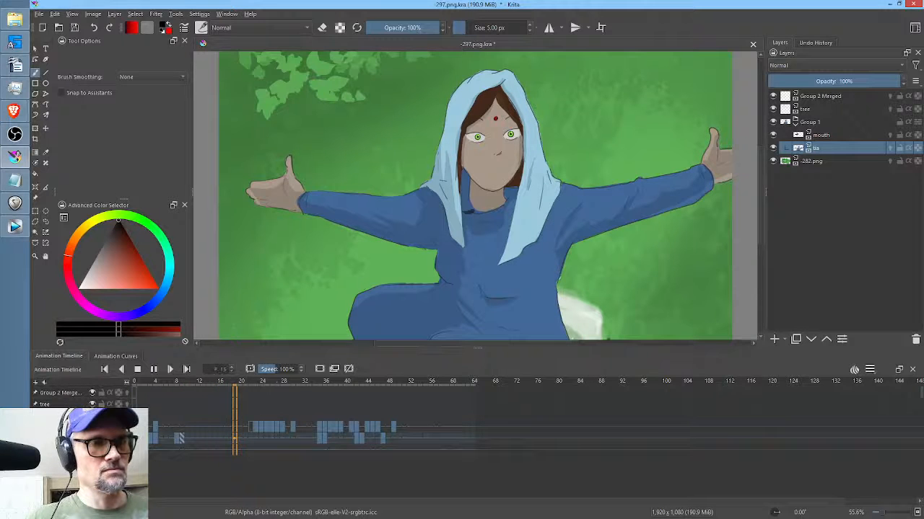
key("space")
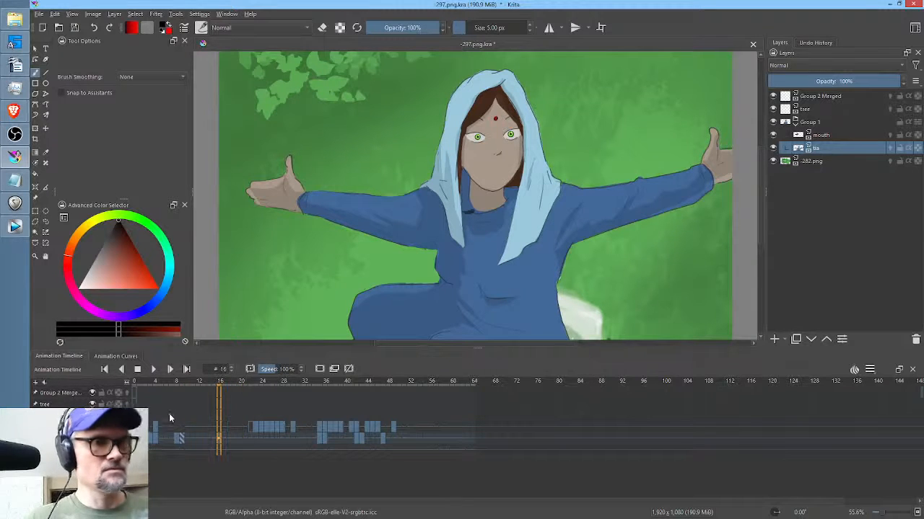
Play the animation twice from frame 0 to check the timing of the change into the arms-outstretched pose.
left_click(135, 383)
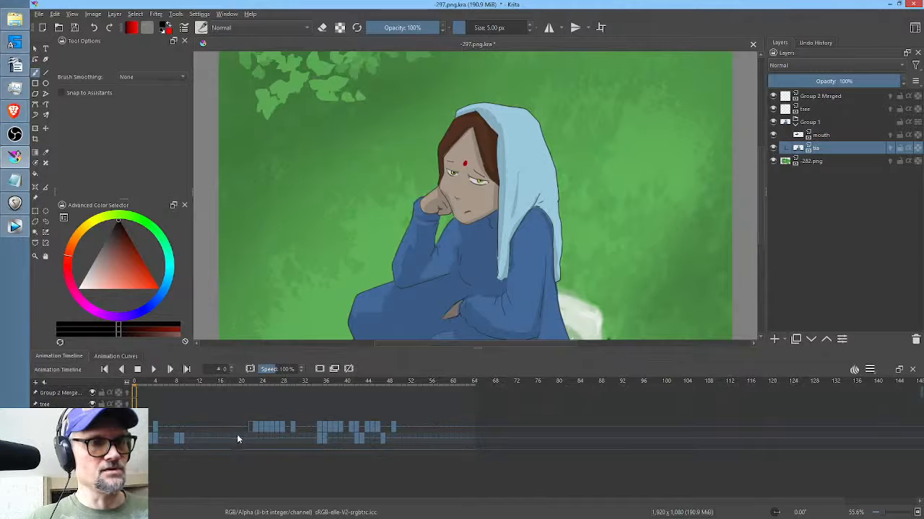
key("space")
key("space")
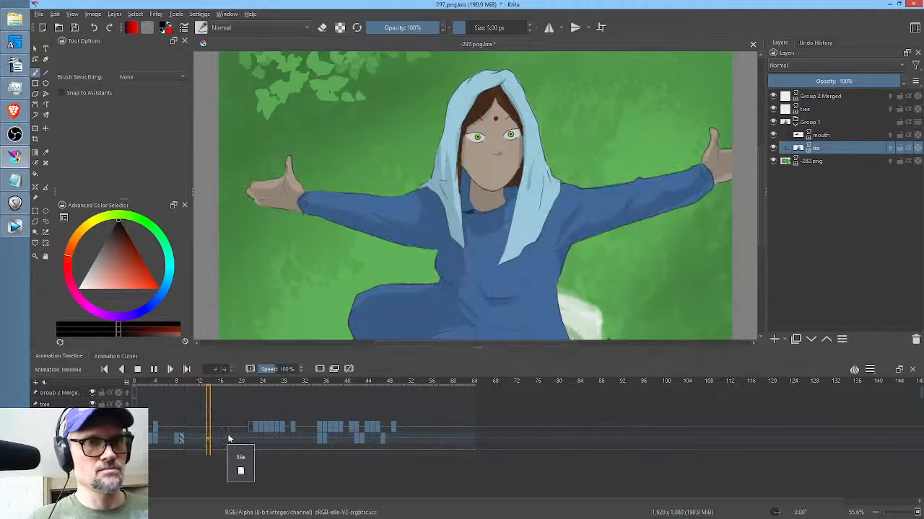
left_click(134, 383)
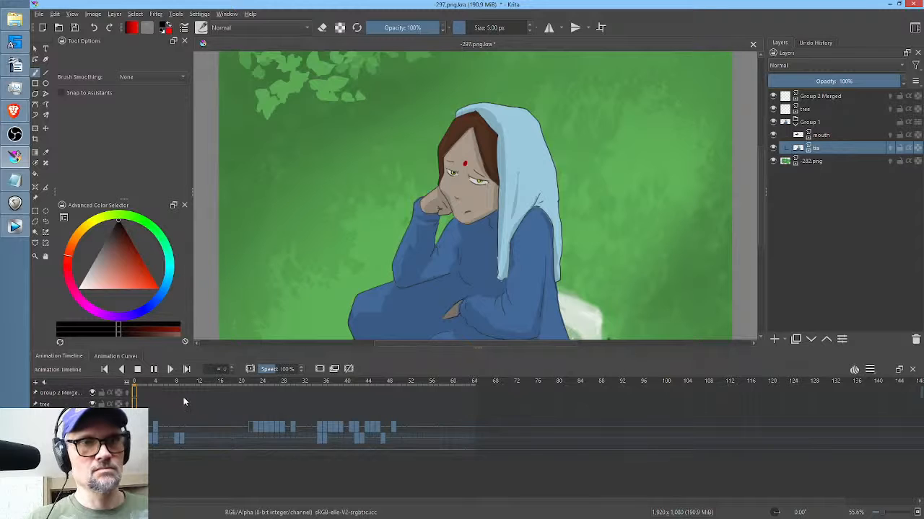
key("space")
key("space")
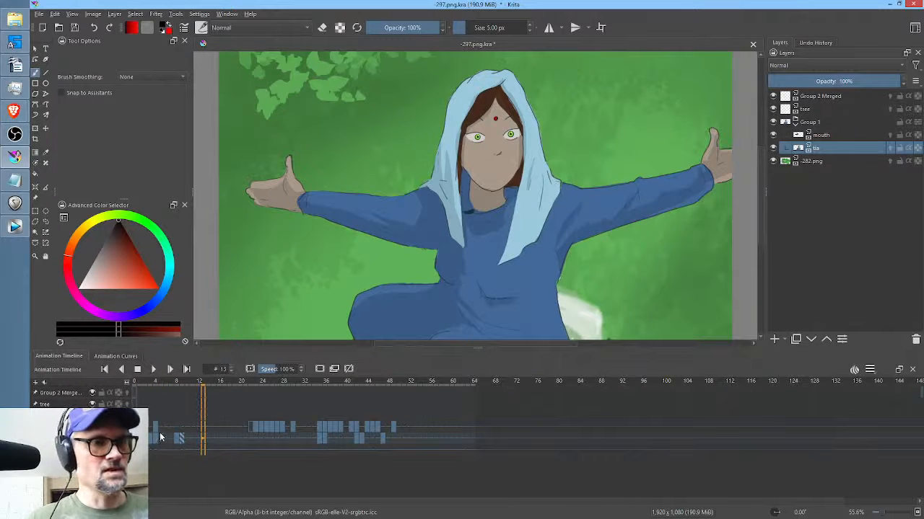
Delete the mouth layer's keyframe at frame 4, and play the opening of the animation from frame 0.
left_click(158, 427)
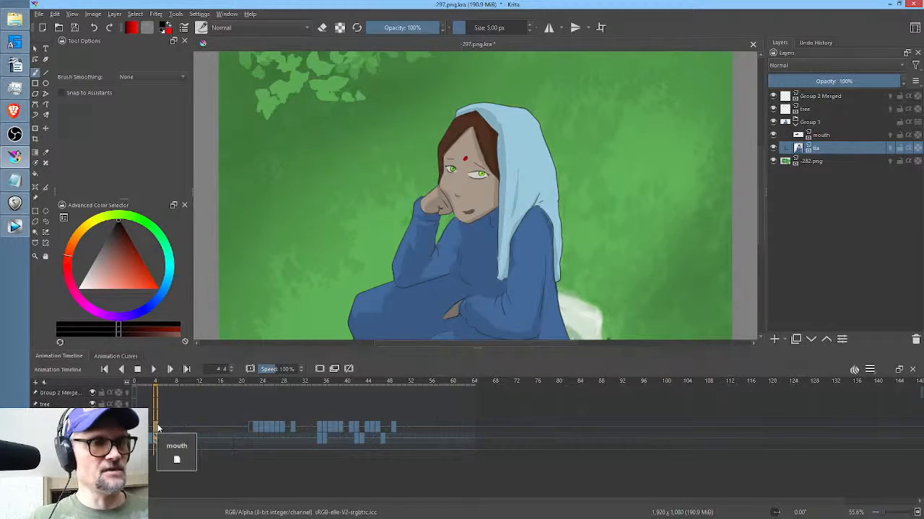
key("Delete")
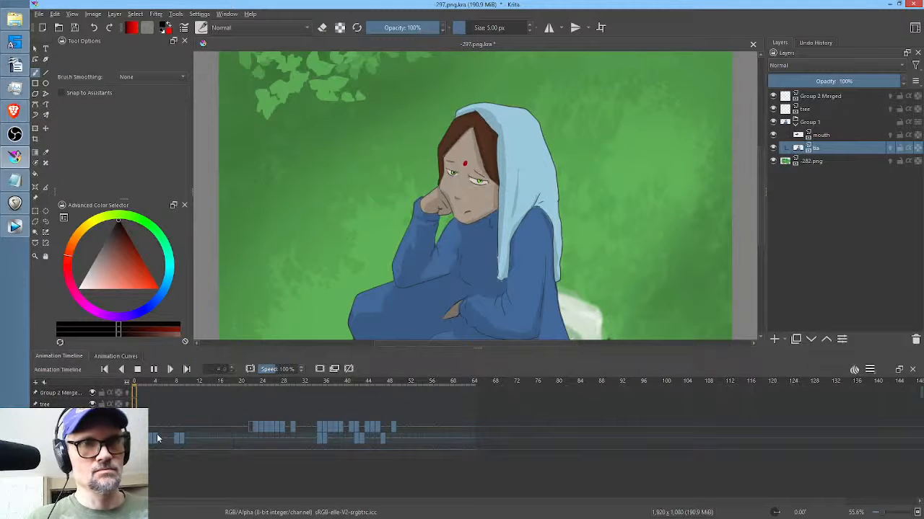
key("space")
key("space")
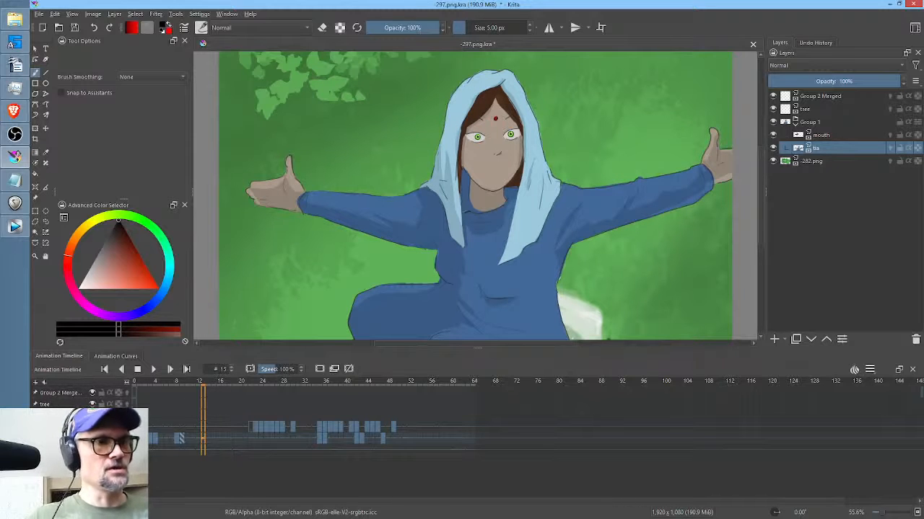
Move the mouth drawing at frame 3 of the mouth layer slightly up the face, to about X 929, Y 597 px.
key("Page_Up")
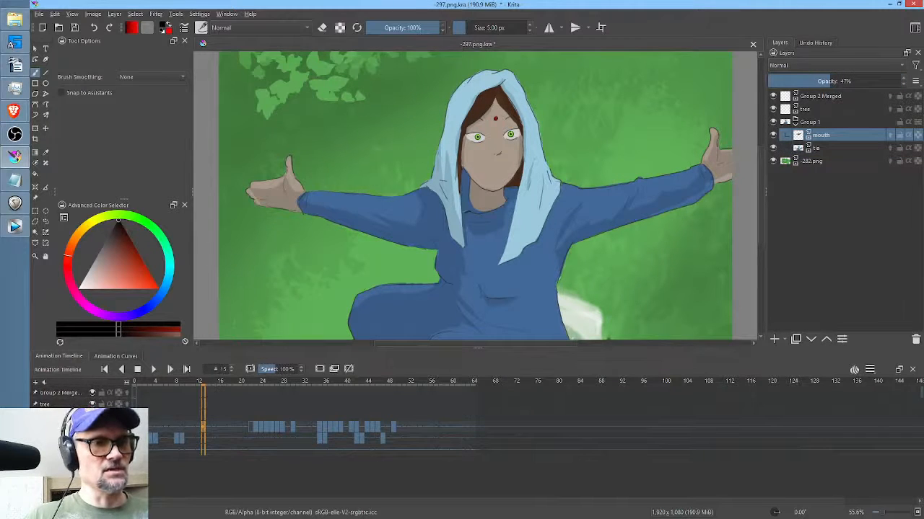
scroll(461, 204, "up", 3)
scroll(492, 190, "down", 1)
left_click_drag(503, 186, 473, 253)
left_click(136, 428)
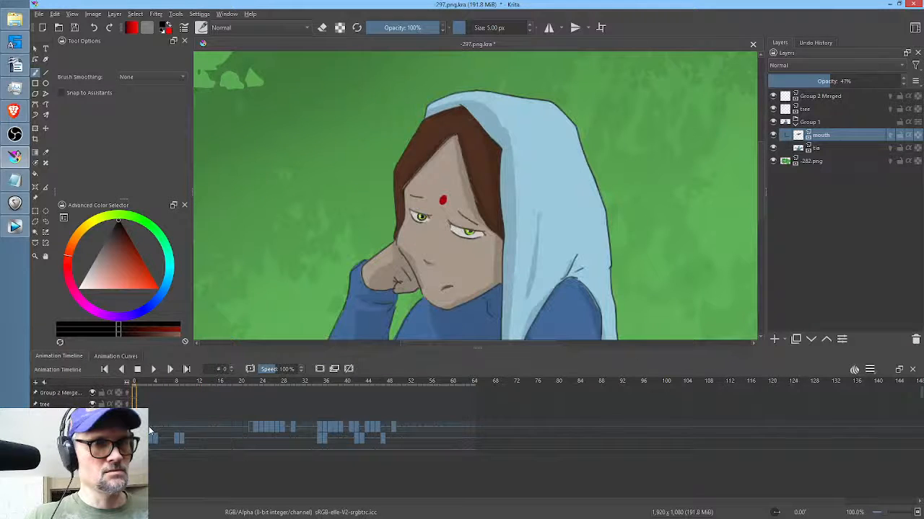
left_click(150, 431)
key("ctrl+t")
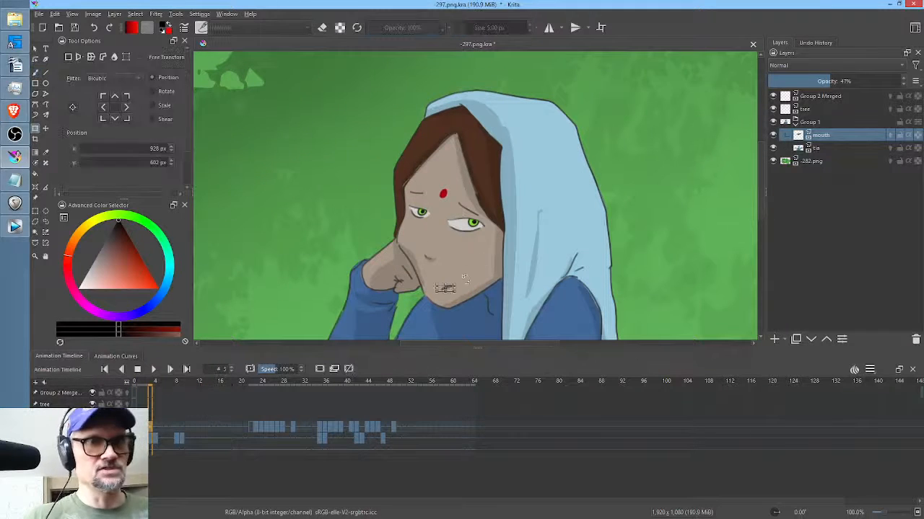
scroll(462, 287, "up", 4)
left_click_drag(400, 290, 401, 282)
Reposition the mouth at frame 4 to about X 930, Y 595 px, and scrub through frames 0 to 10.
left_click(156, 430)
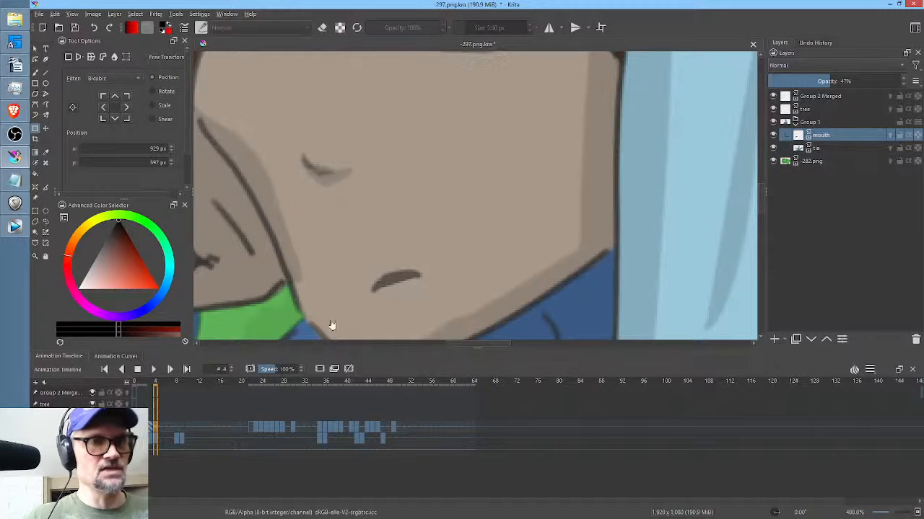
left_click(397, 275)
scroll(445, 296, "down", 5)
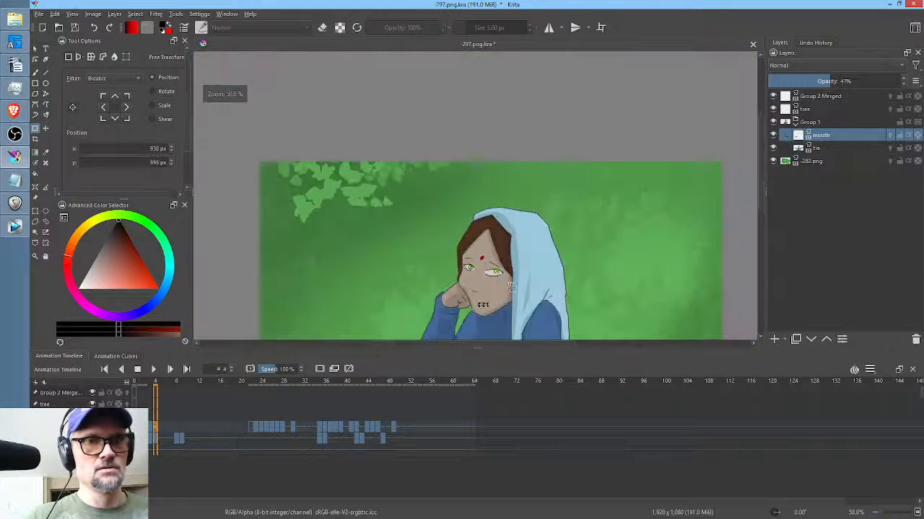
scroll(514, 289, "up", 2)
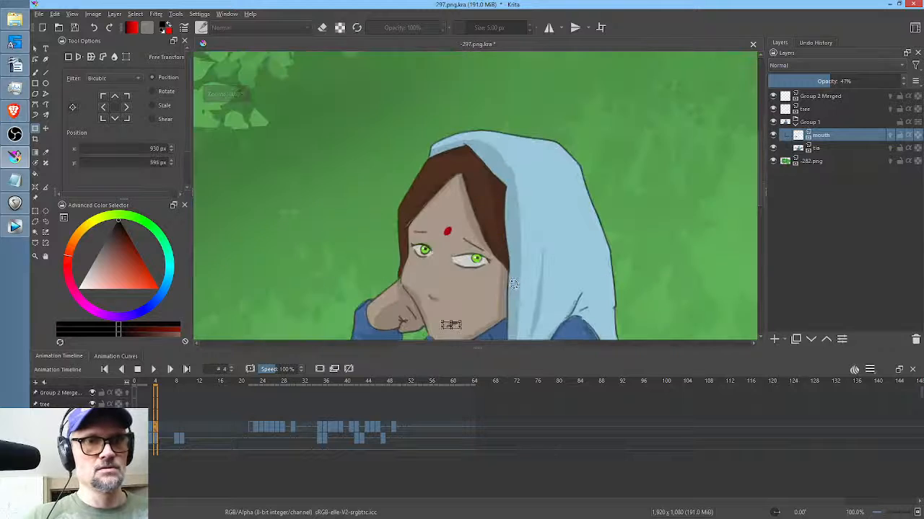
left_click(165, 383)
left_click_drag(166, 387, 125, 385)
scroll(474, 263, "down", 2)
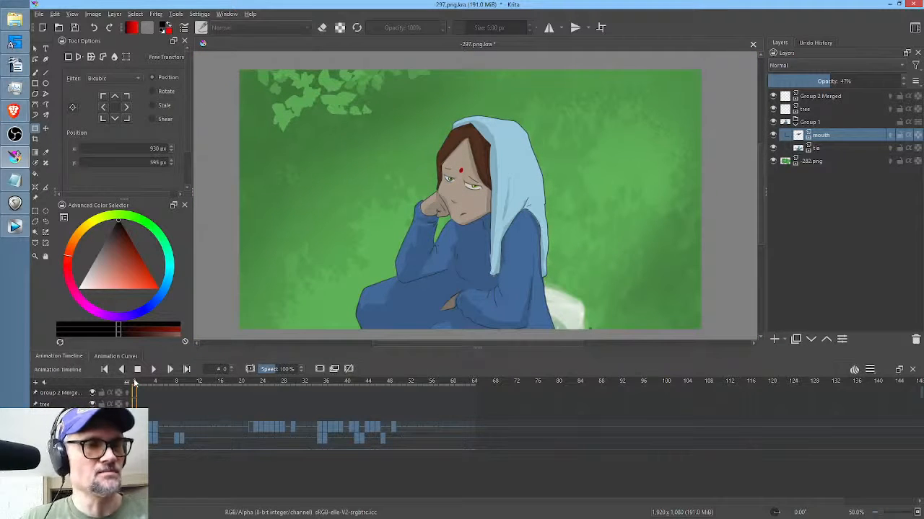
left_click_drag(134, 382, 186, 381)
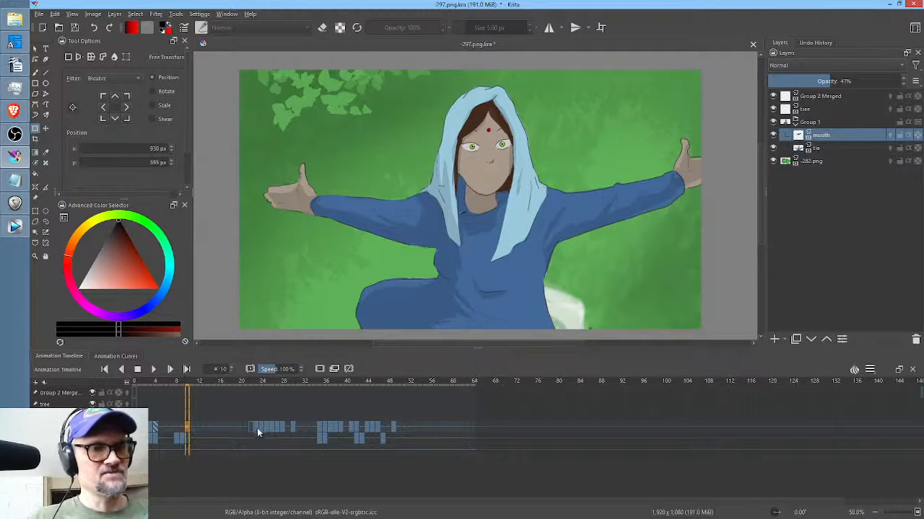
Copy the mouth keyframes at frames 25 to 28 so the mouth animation fills up to frame 17, and play it from frame 0.
left_click(260, 427)
left_click(266, 427)
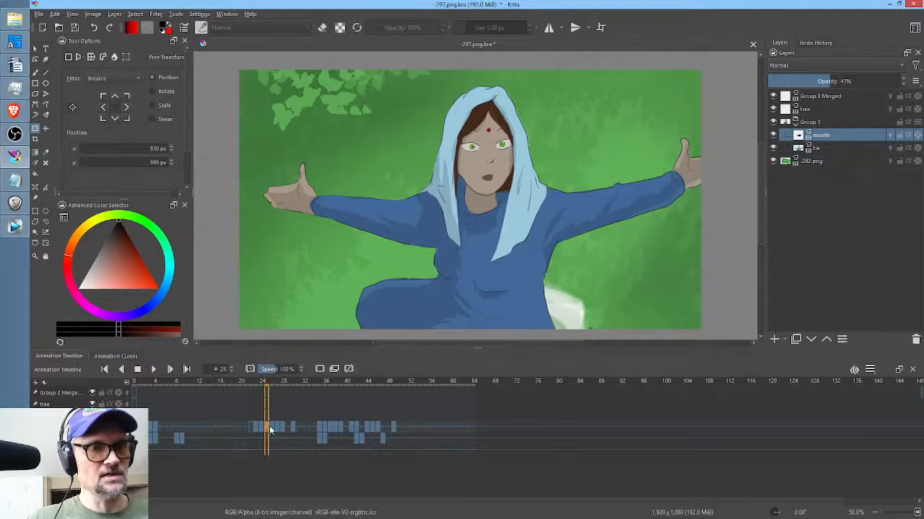
left_click(273, 429)
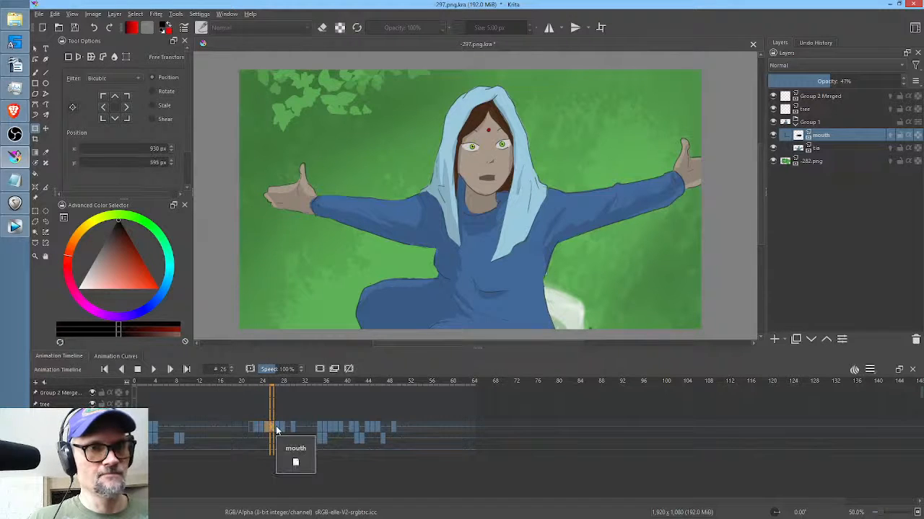
left_click(281, 429)
left_click(282, 430)
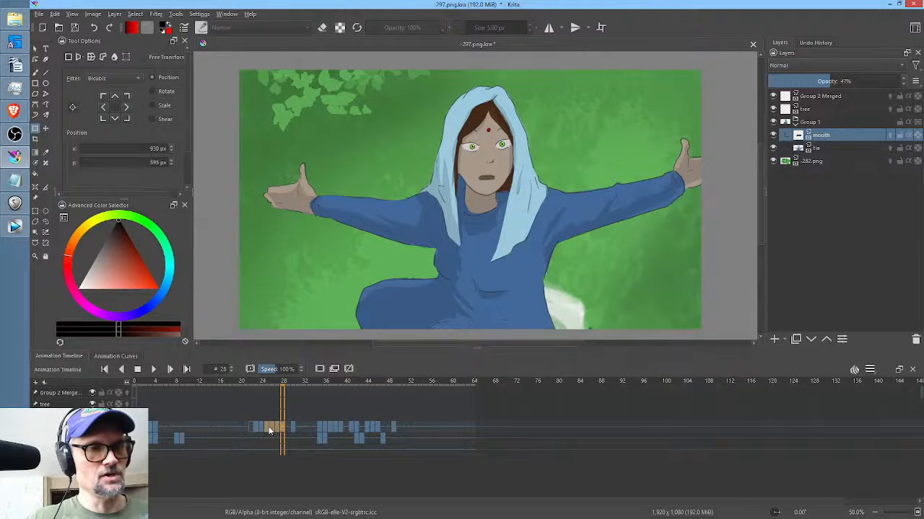
left_click_drag(267, 426, 211, 426)
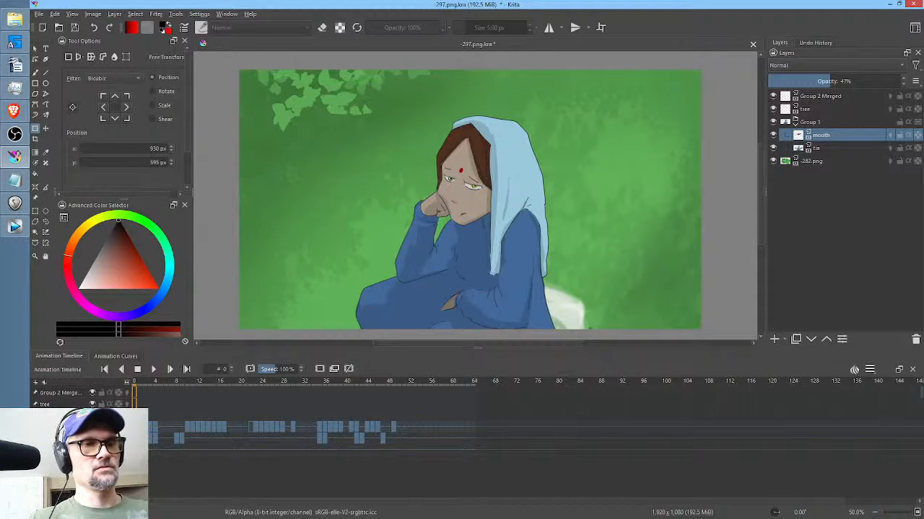
key("space")
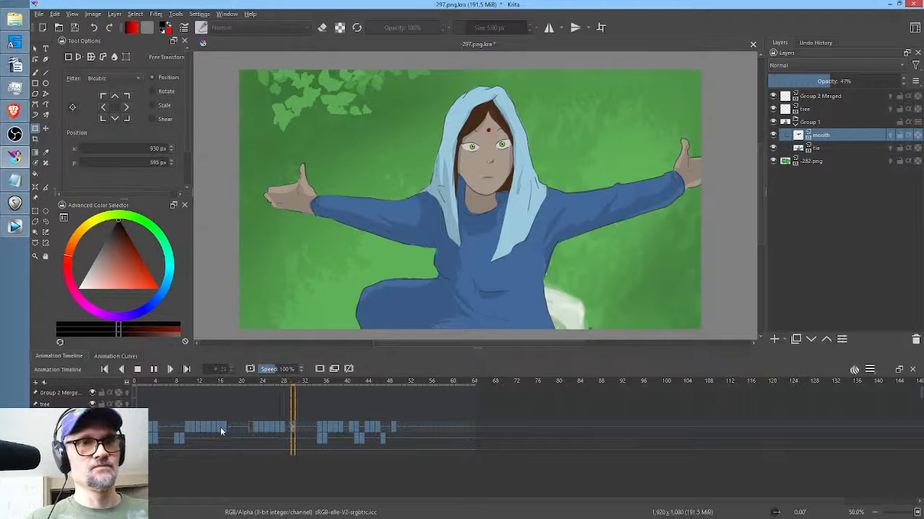
key("space")
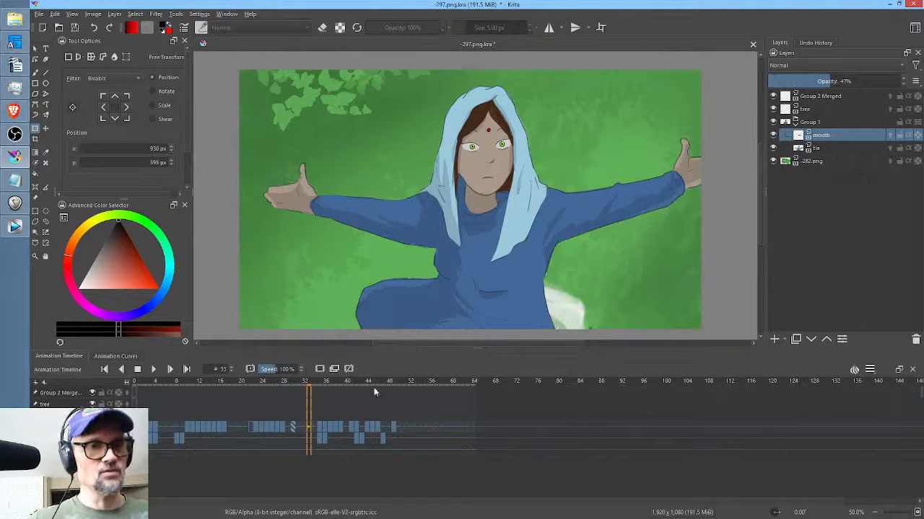
Copy the mouth keyframe at frame 30 to frame 19, and play the animation through to its end.
left_click(293, 425)
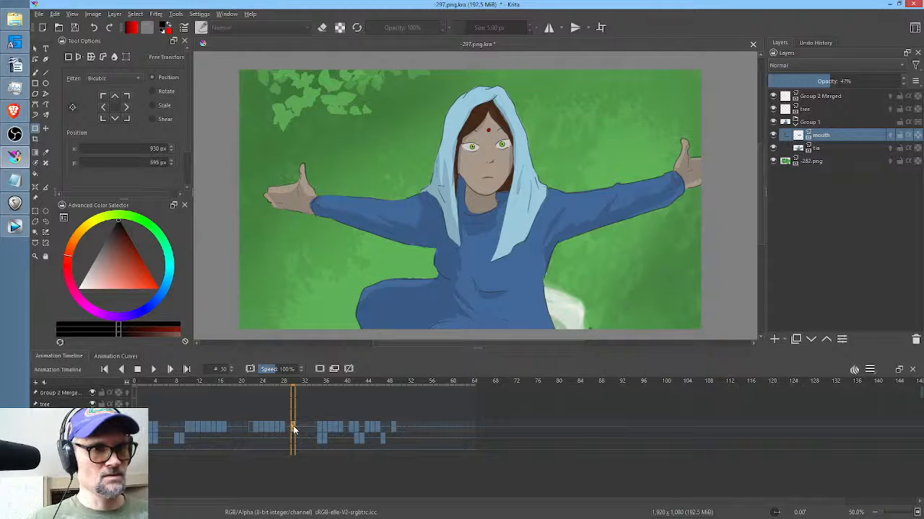
left_click_drag(294, 430, 237, 430)
key("space")
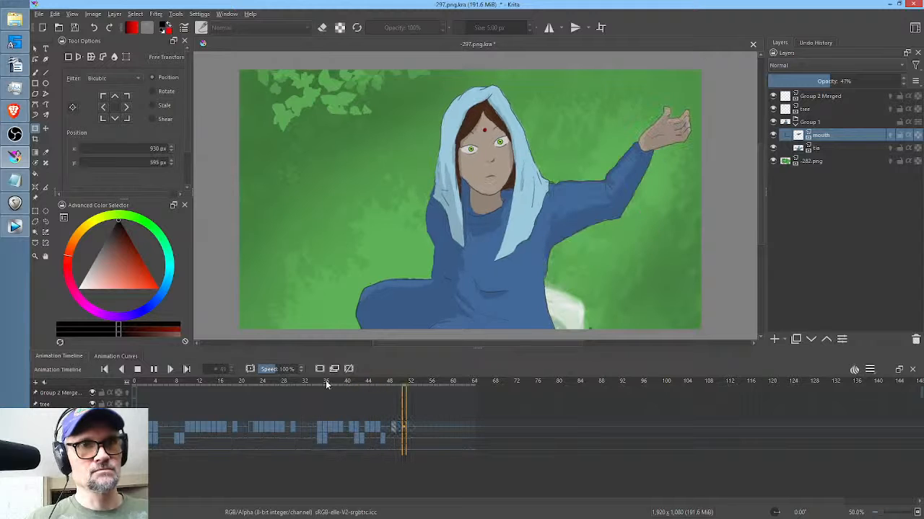
key("space")
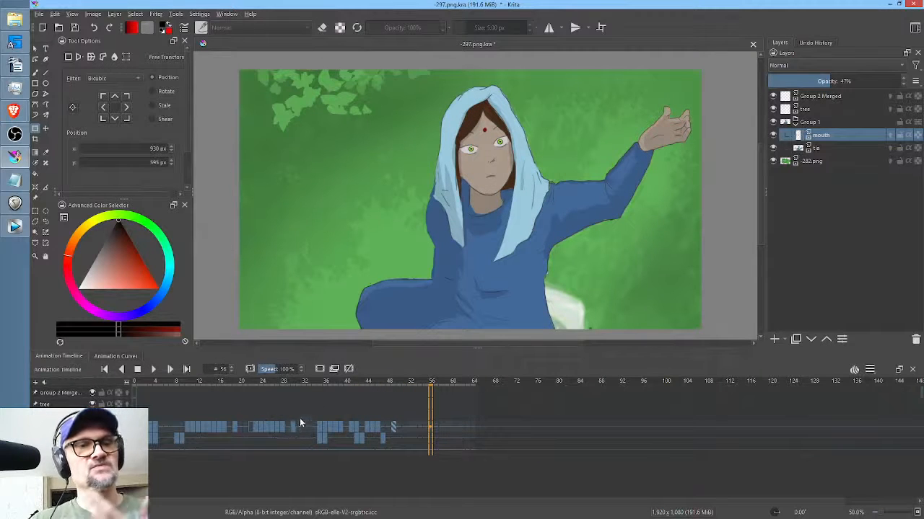
Check the mouth drawings at frames 19, 45, 36 and 30, and scrub back to frame 7.
left_click(234, 427)
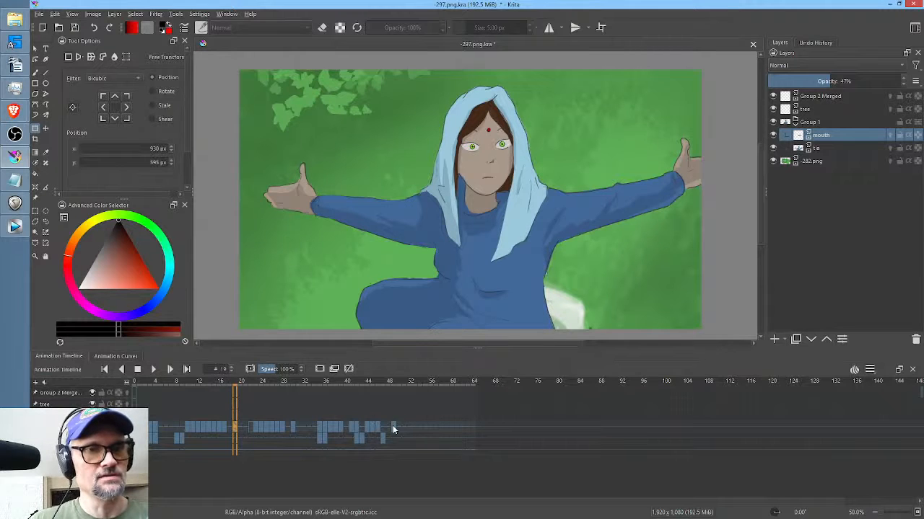
left_click(393, 429)
left_click(375, 430)
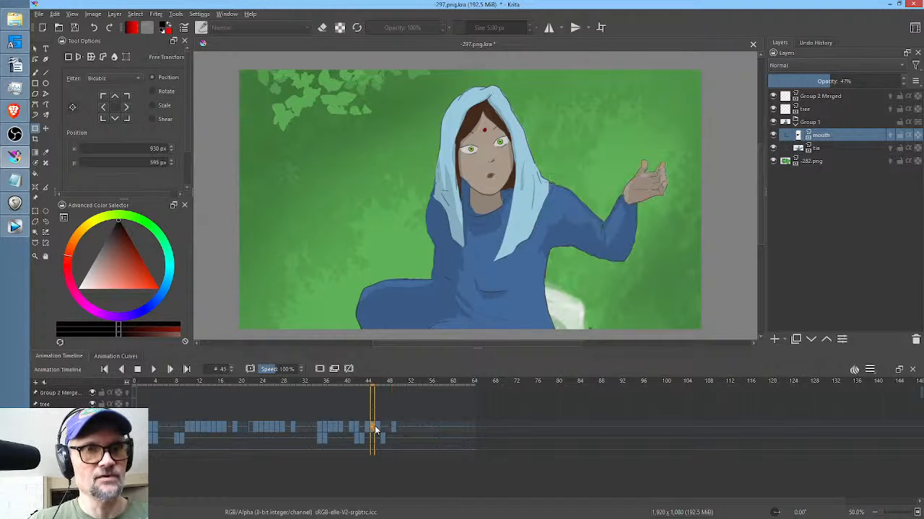
left_click_drag(373, 430, 325, 428)
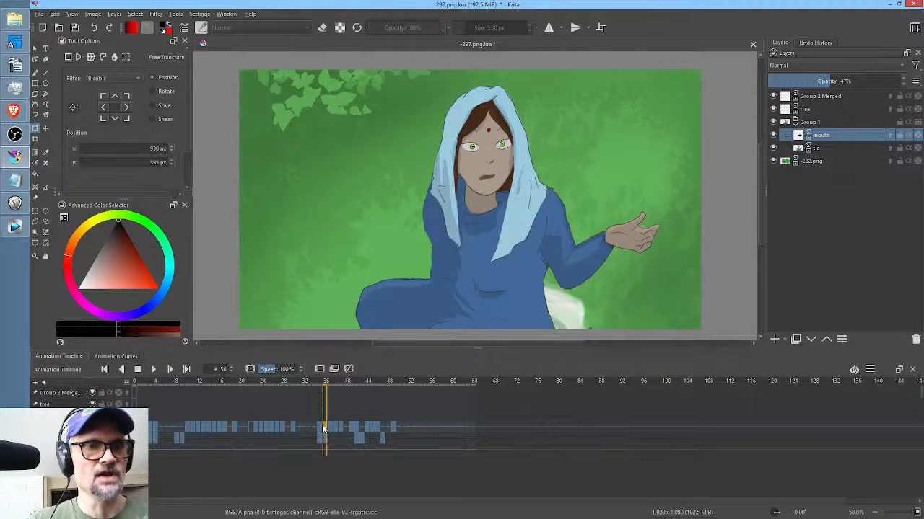
left_click(318, 426)
left_click(292, 425)
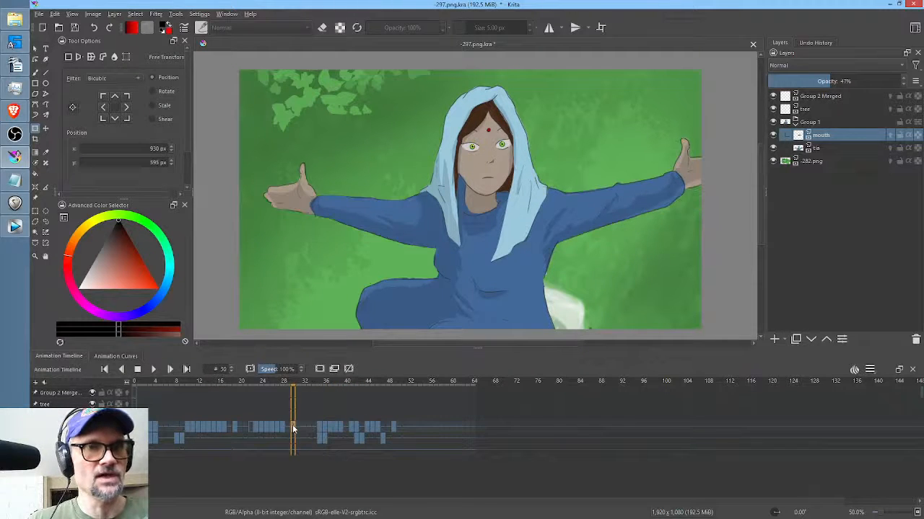
left_click_drag(310, 380, 174, 376)
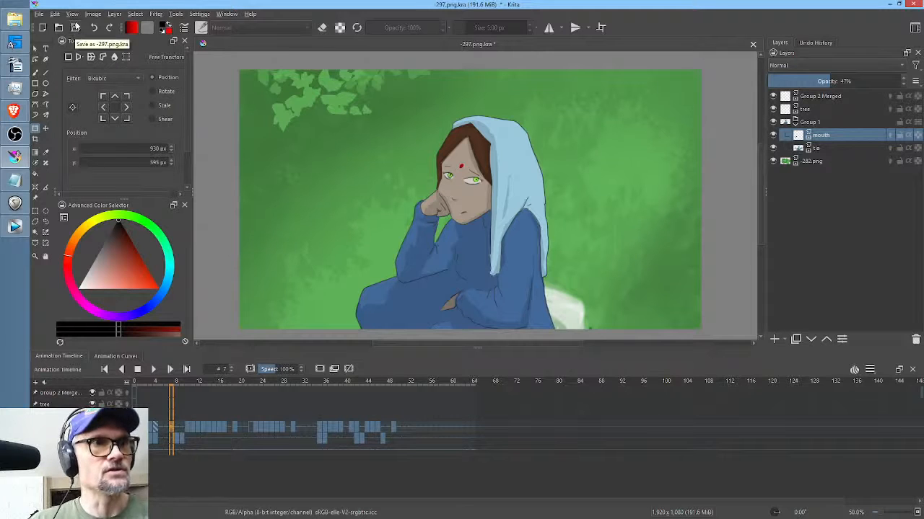
Save the file and render frames 0 to 64 as PNG images to L:/ANIME/SL/scenes/297/RENDER with base name "297.", replacing the old frames.
left_click(75, 28)
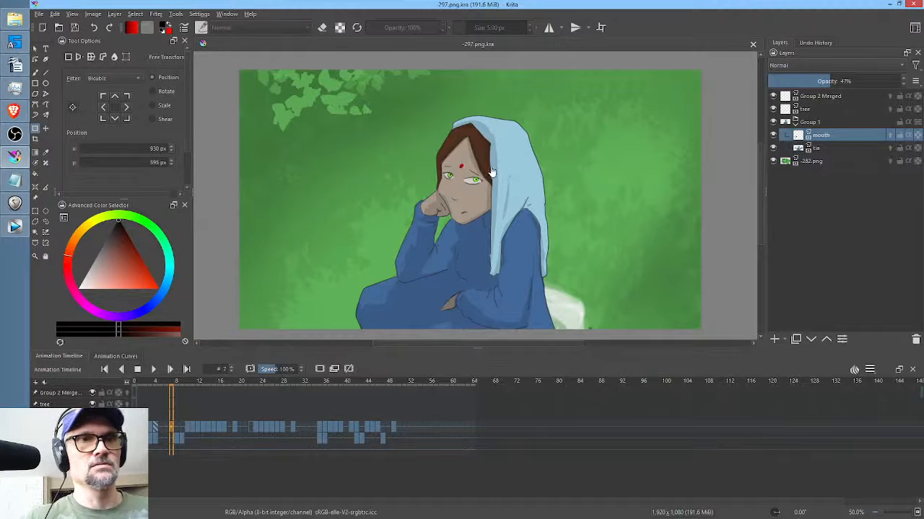
key("ctrl+shift+r")
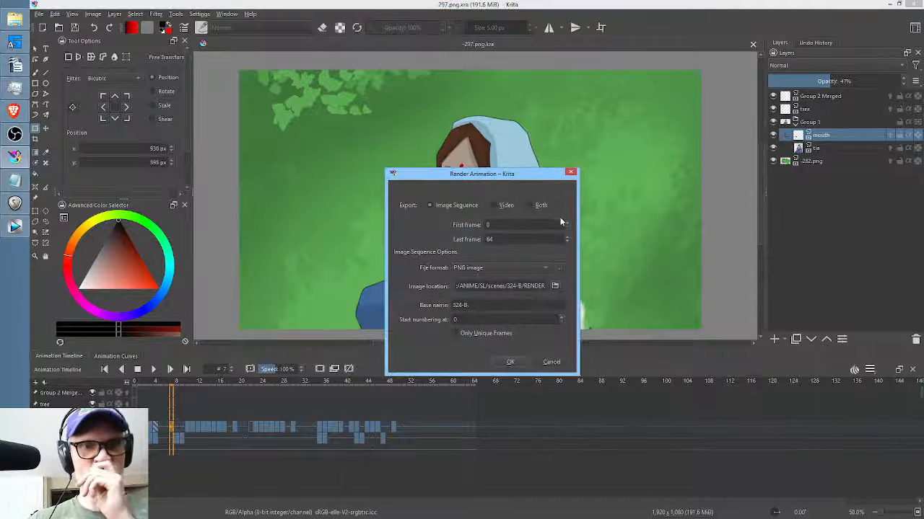
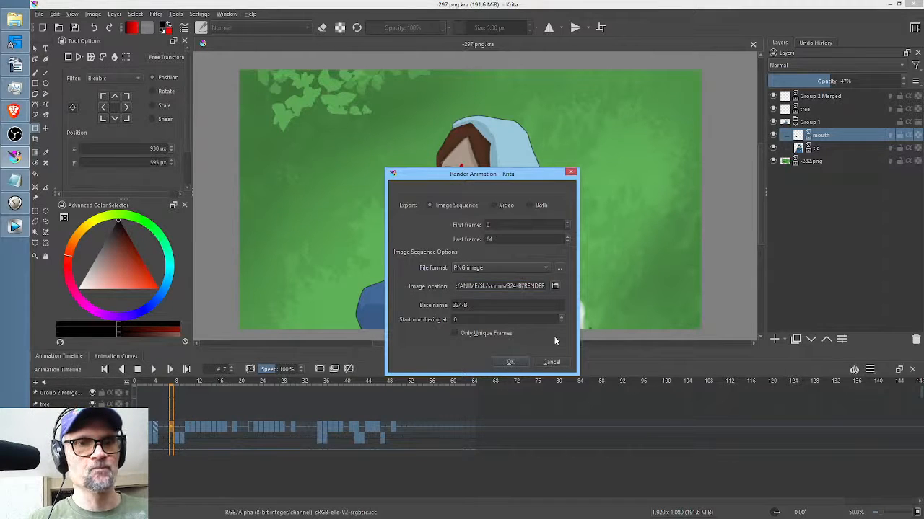
key("BackSpace")
key("BackSpace")
key("BackSpace")
key("BackSpace")
key("BackSpace")
key("BackSpace")
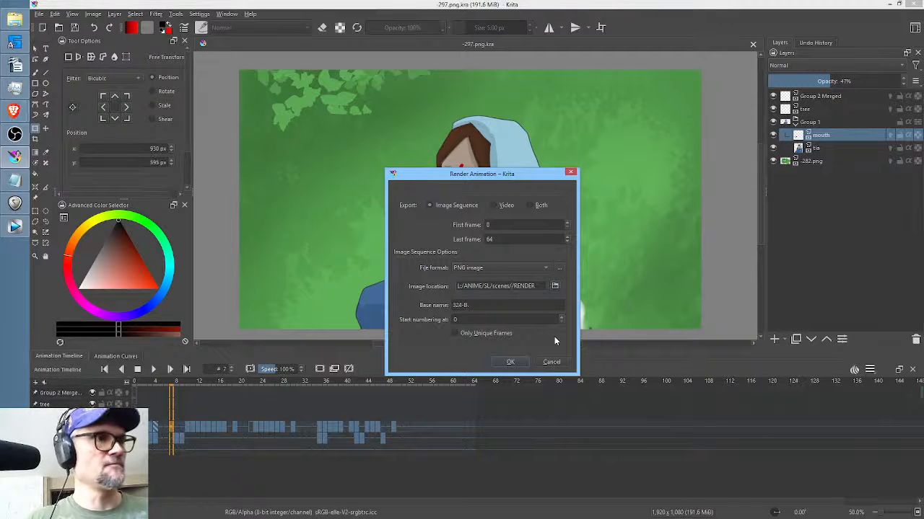
type("297.")
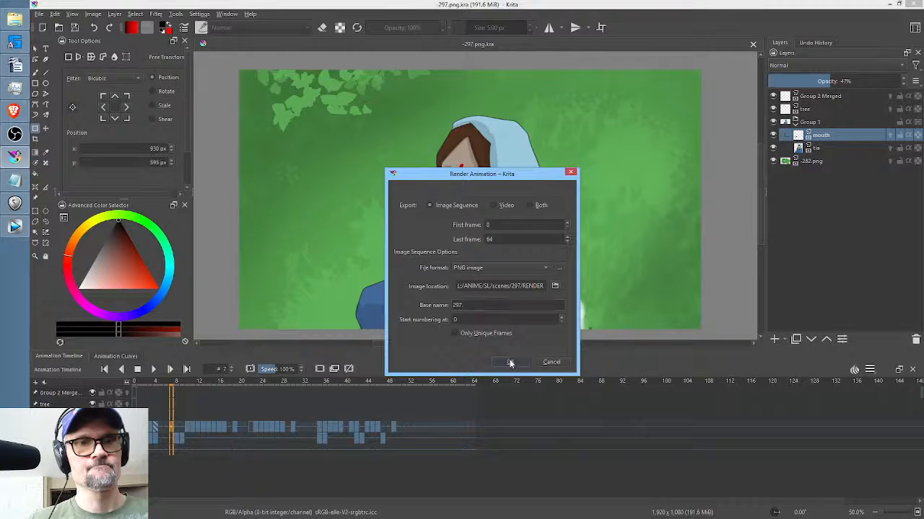
left_click(507, 362)
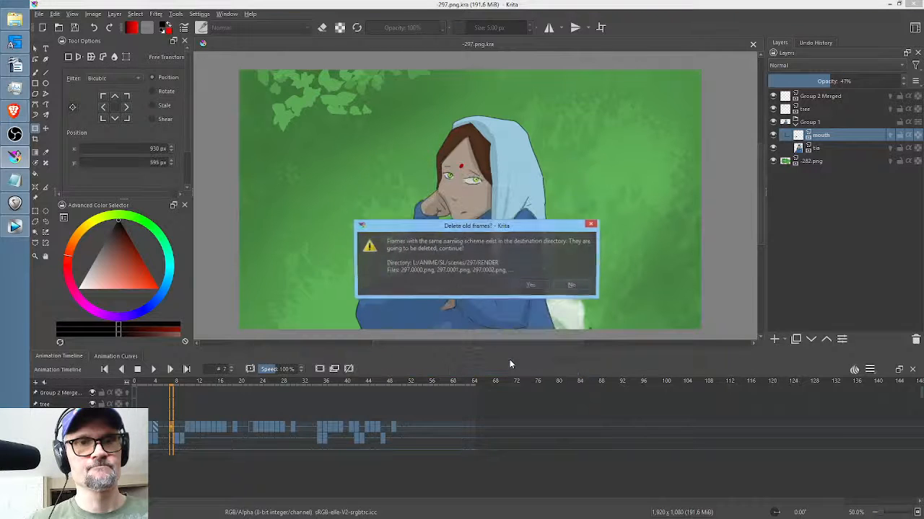
left_click(527, 286)
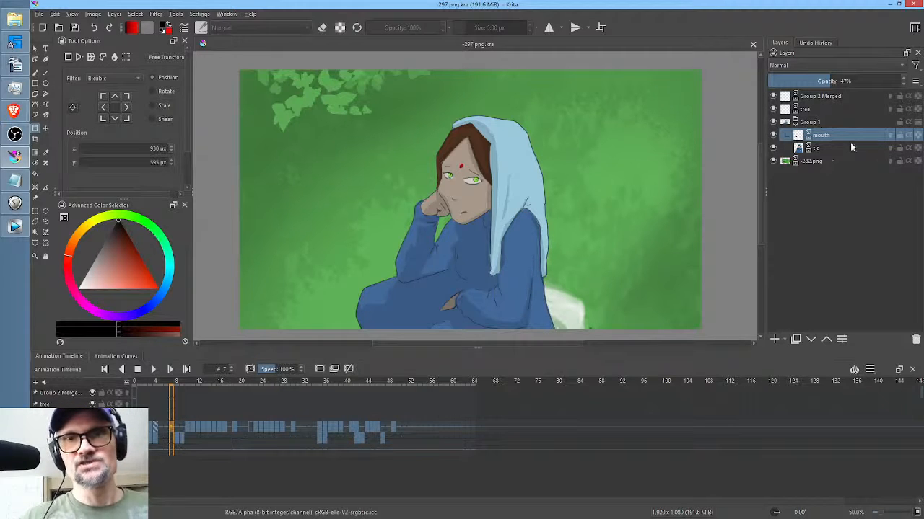
Add a paint layer above the mouth layer in Group 1, name it "eye blinks", and save the file.
left_click(830, 147)
left_click(825, 136)
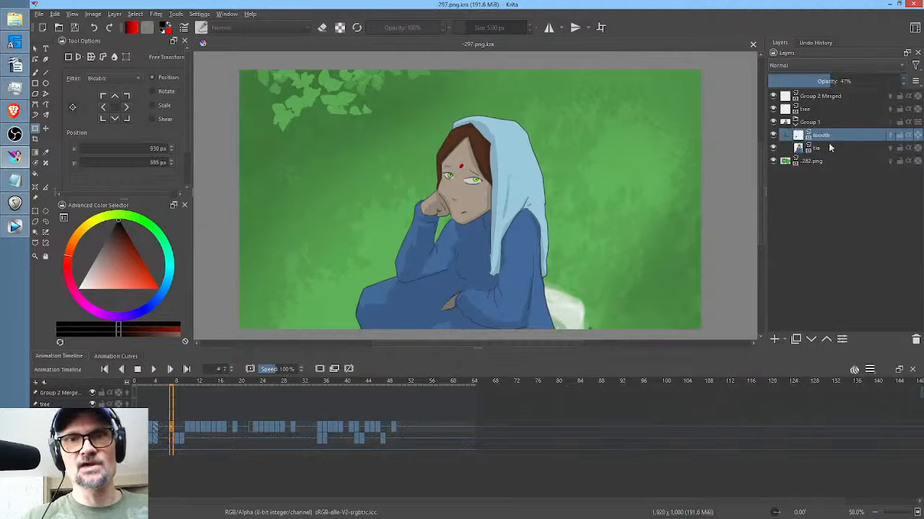
left_click(776, 339)
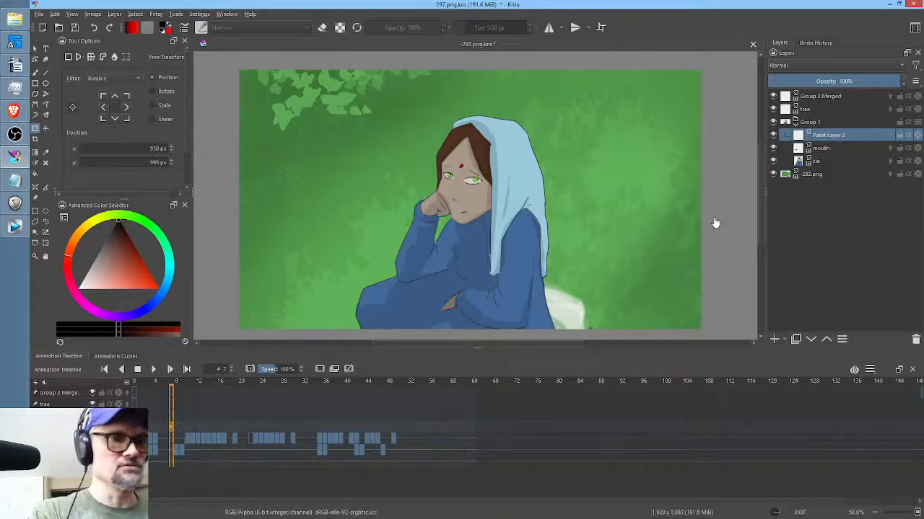
left_click(134, 382)
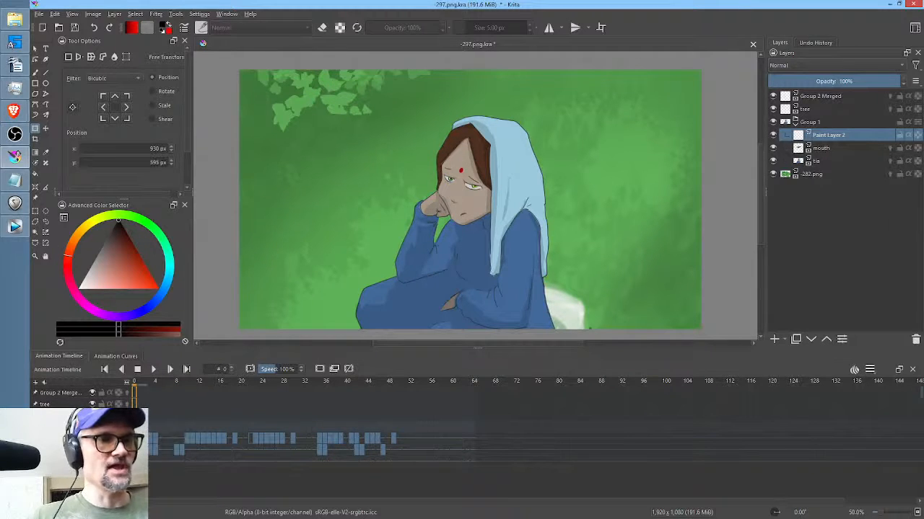
double_click(838, 135)
type("e")
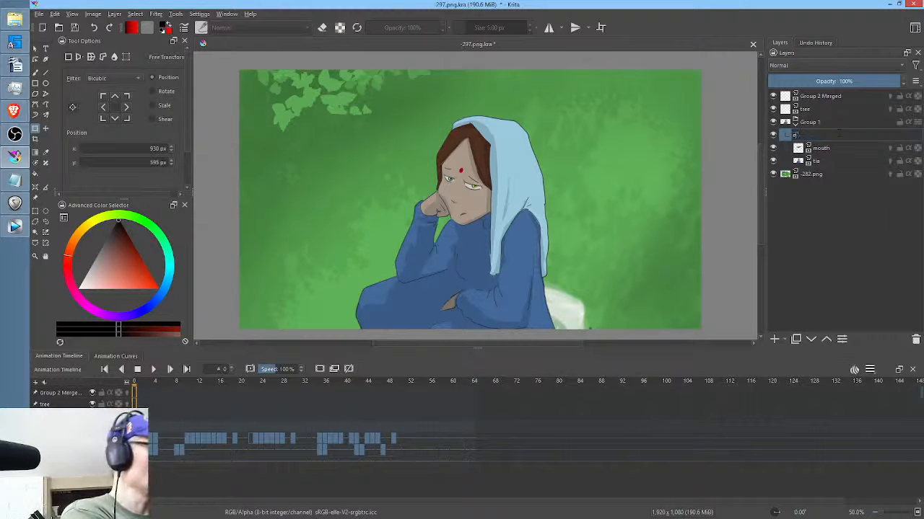
type("ye blinks")
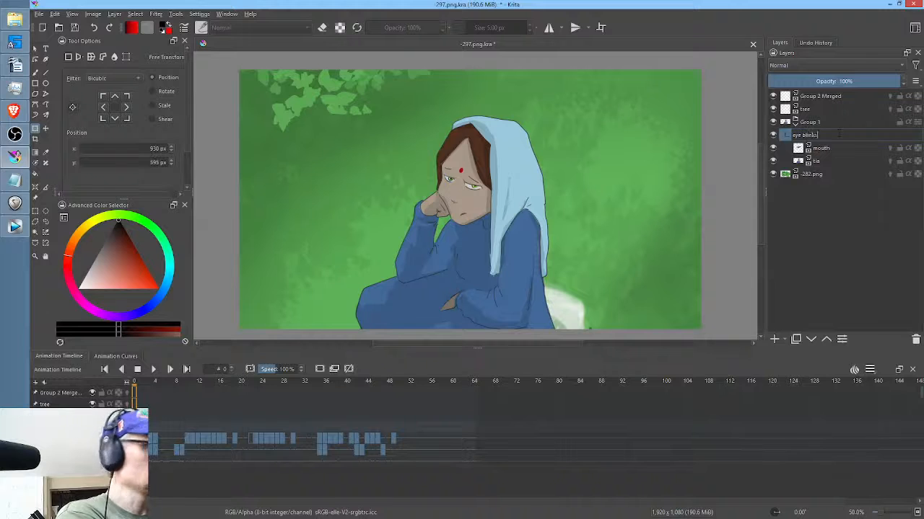
key("Return")
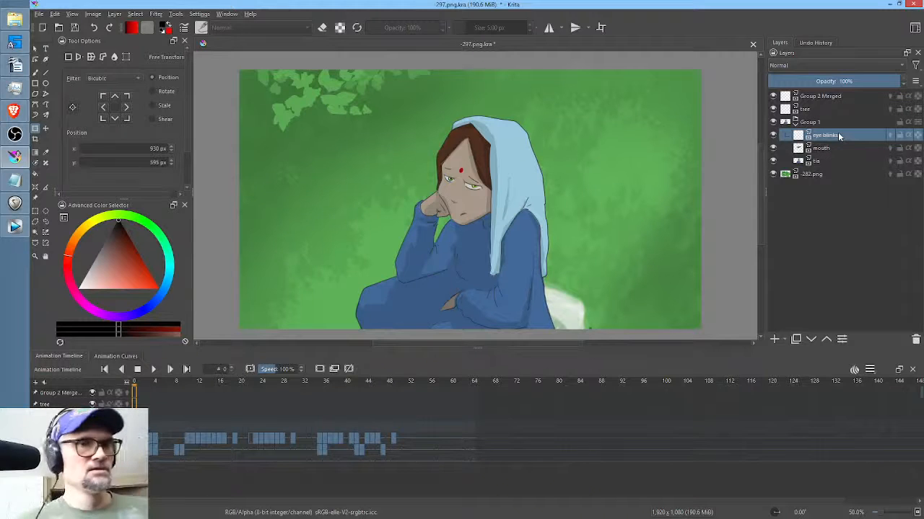
key("ctrl+s")
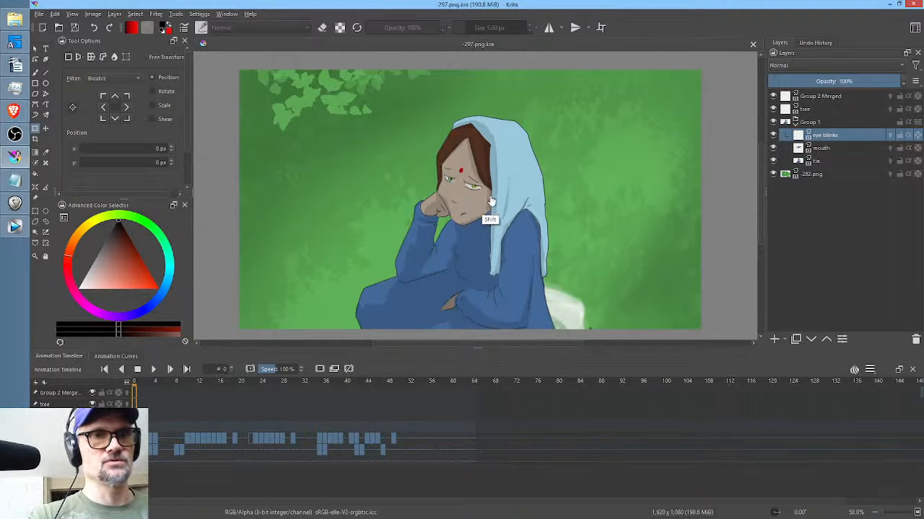
At frame 7 on the eye blinks layer, cover both open eyes with filled freehand shapes in the sampled skin colour.
left_click_drag(486, 197, 524, 149)
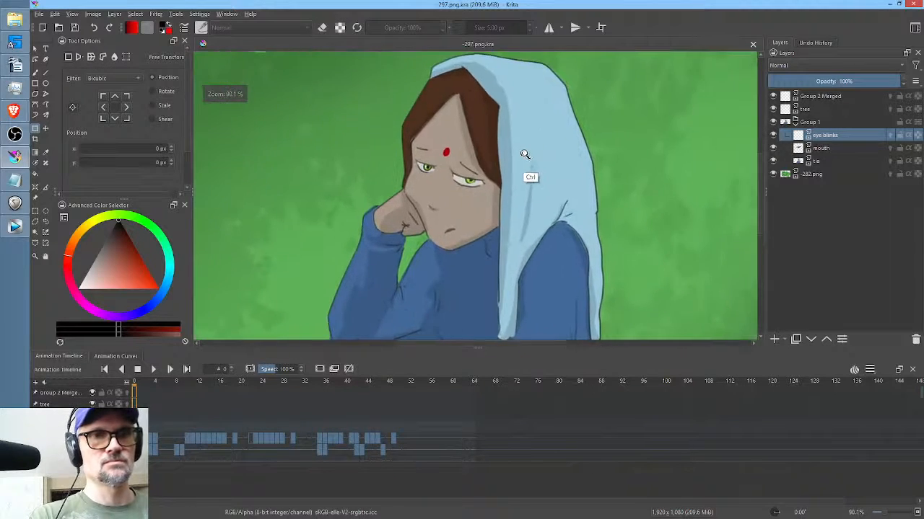
left_click_drag(140, 383, 172, 383)
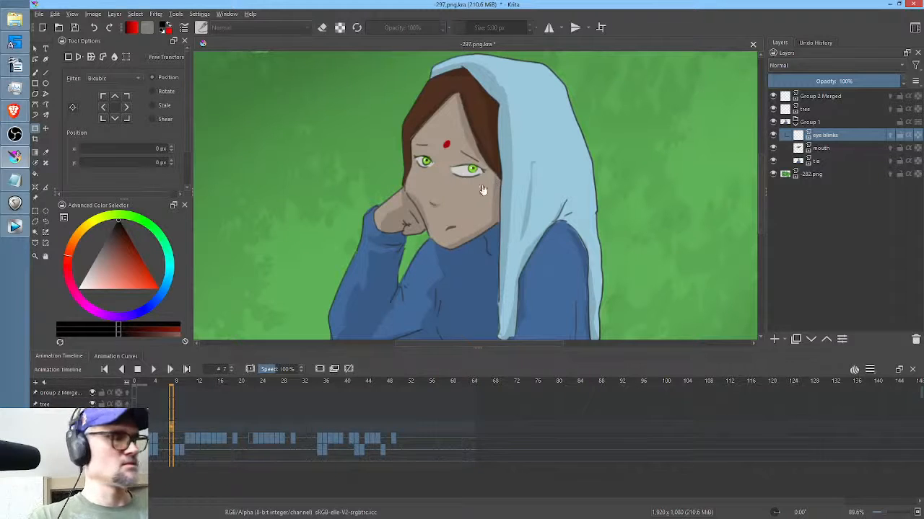
key("ctrl+z")
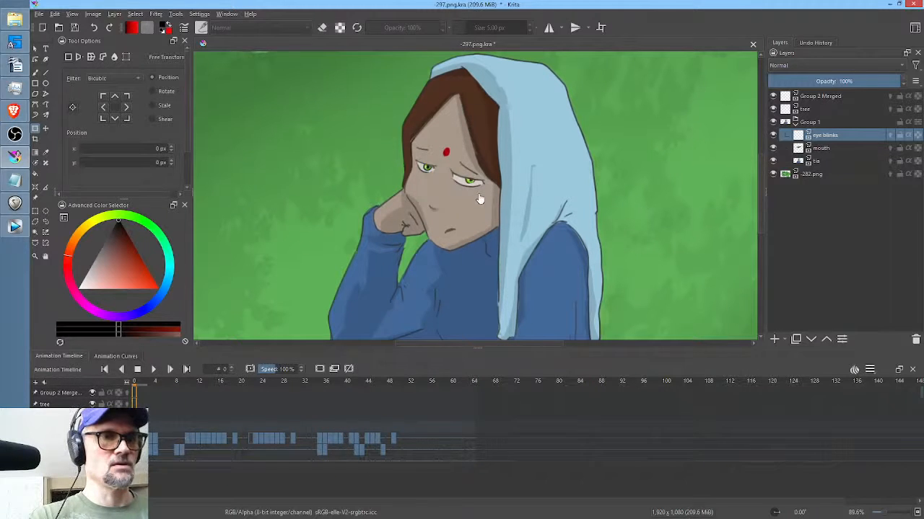
left_click(173, 433)
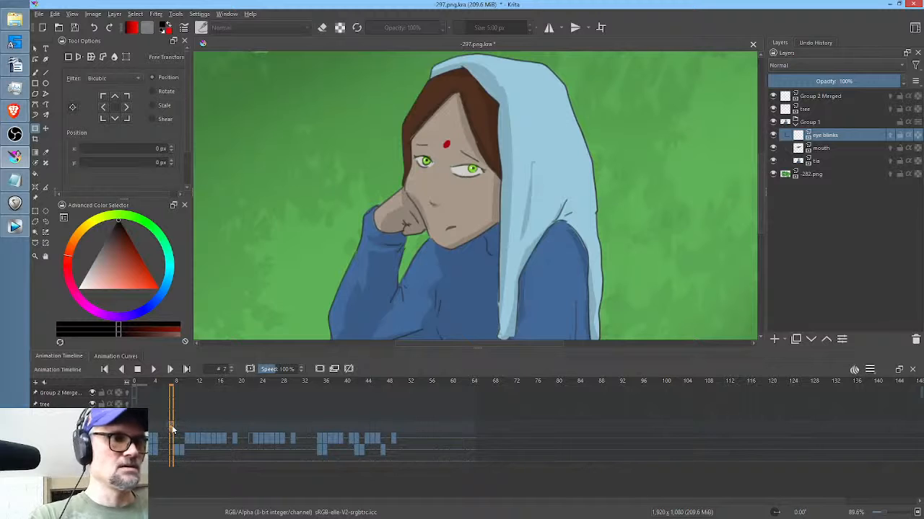
left_click_drag(480, 214, 561, 233)
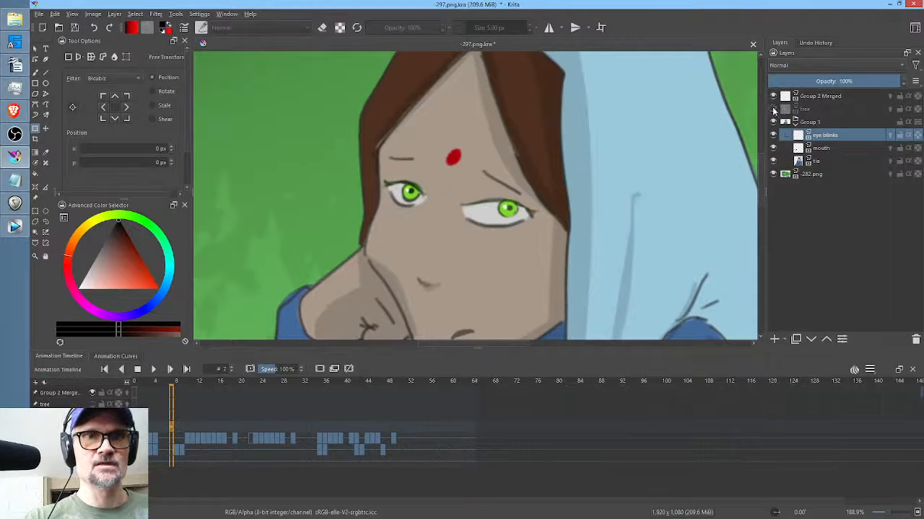
mouse_move(828, 101)
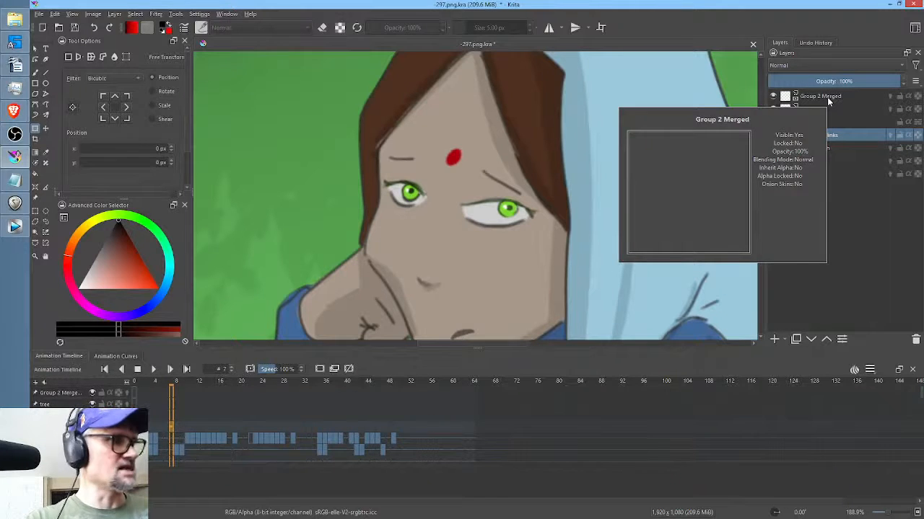
key("f")
left_click(482, 187, "ctrl")
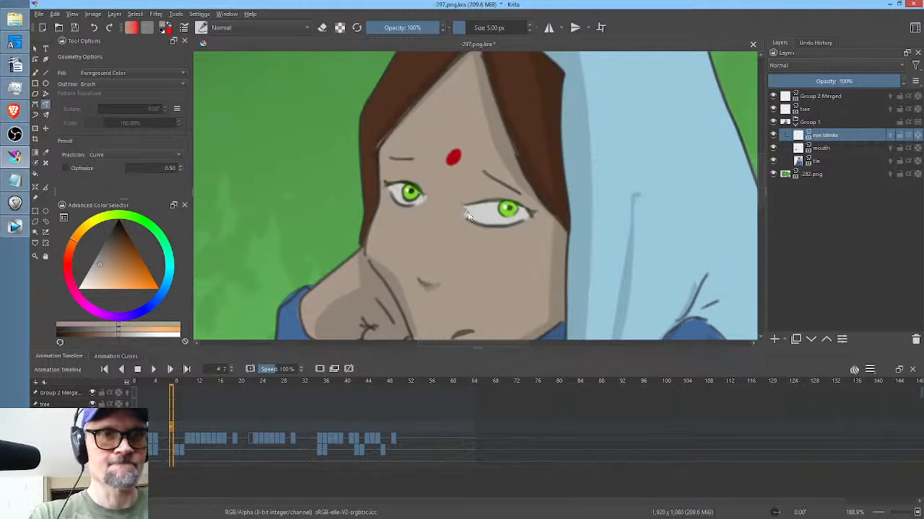
mouse_move(468, 217)
left_mouse_down()
mouse_move(481, 224)
mouse_move(465, 210)
left_mouse_up()
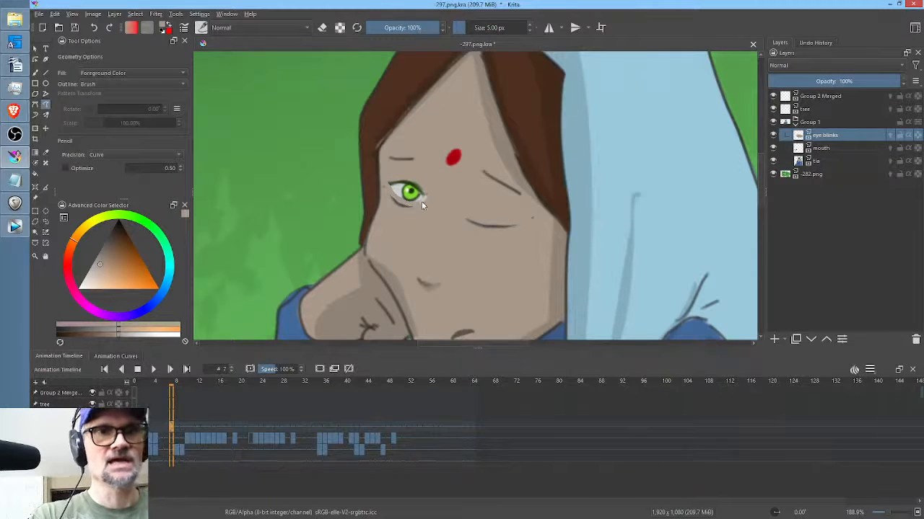
left_click_drag(422, 201, 412, 172)
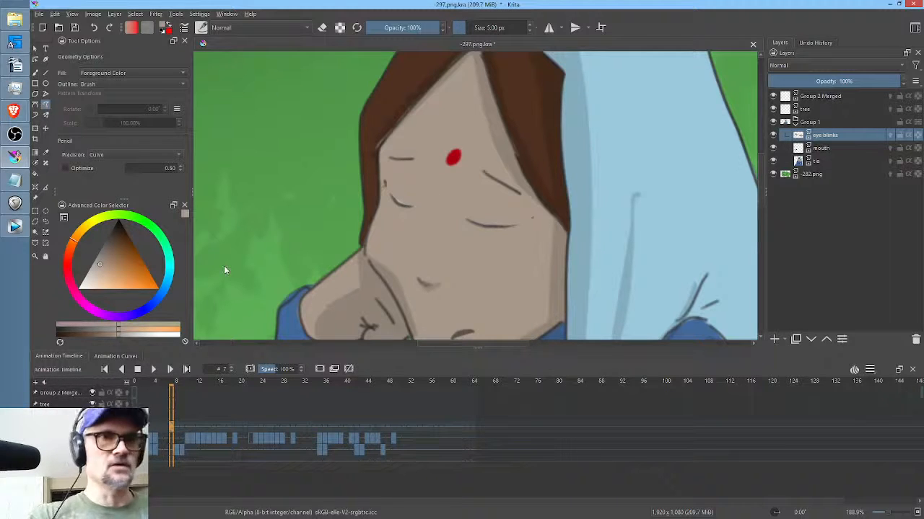
Draw dark closed-eyelid lines over both eyes at frame 7 with a 4 px brush, and undo the darker test stroke on the cheek.
key("b")
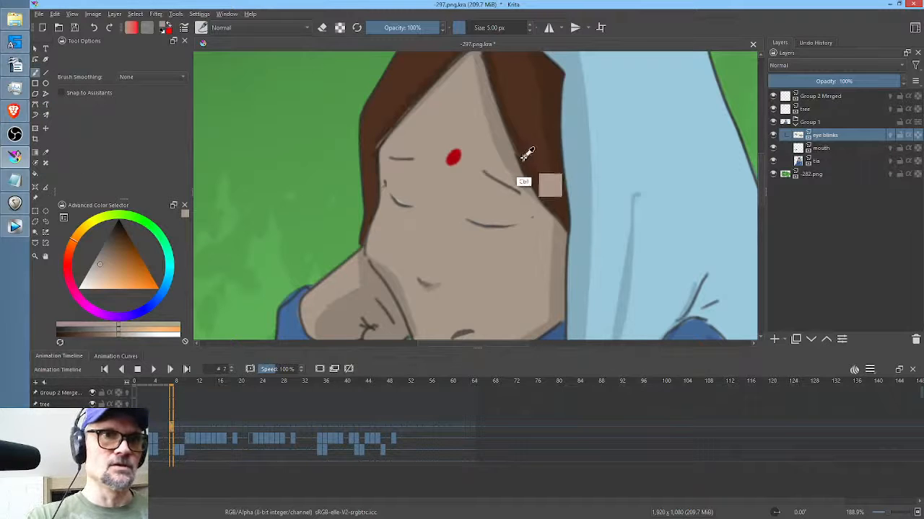
left_click(532, 154, "ctrl")
left_click_drag(469, 224, 531, 218)
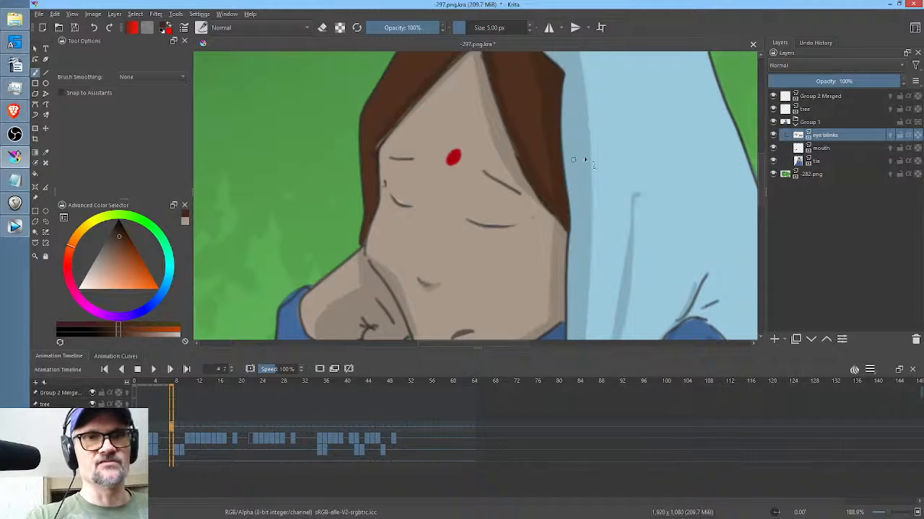
right_click(559, 160)
left_click(619, 175)
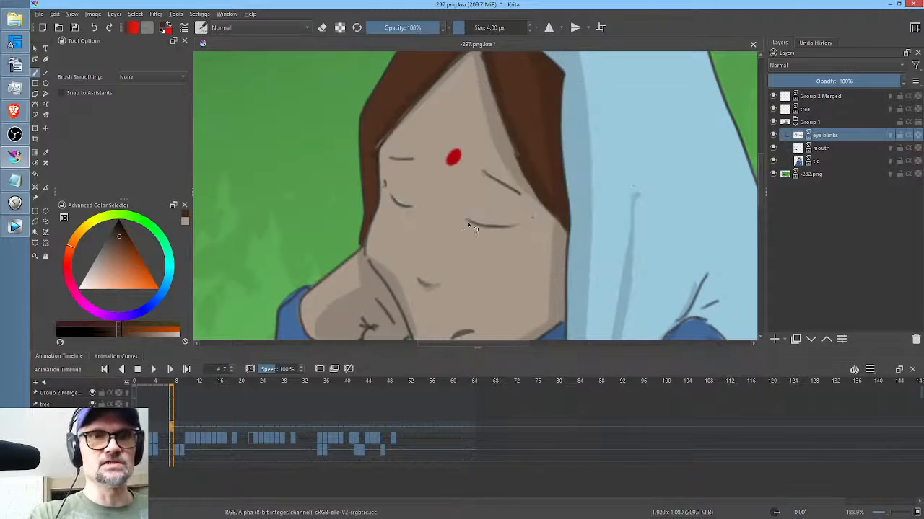
mouse_move(468, 221)
left_mouse_down()
mouse_move(526, 222)
mouse_move(502, 228)
left_mouse_up()
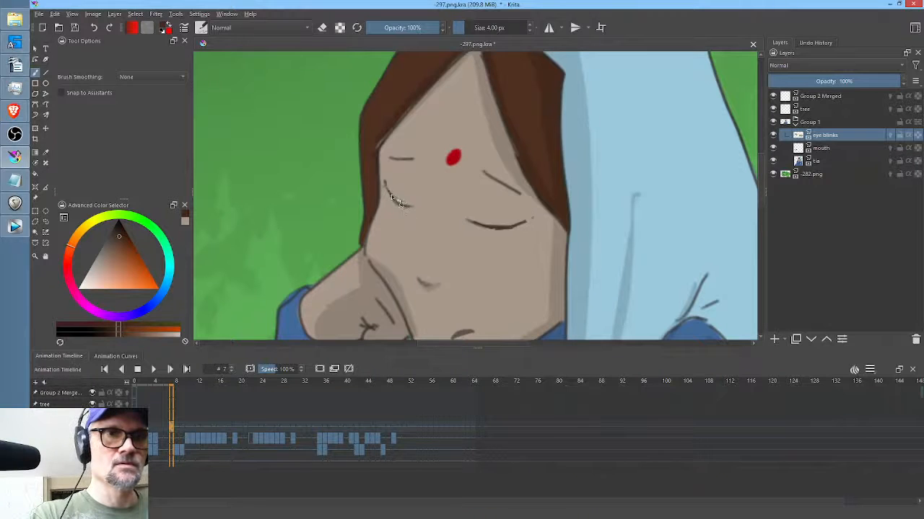
left_click_drag(393, 198, 407, 209)
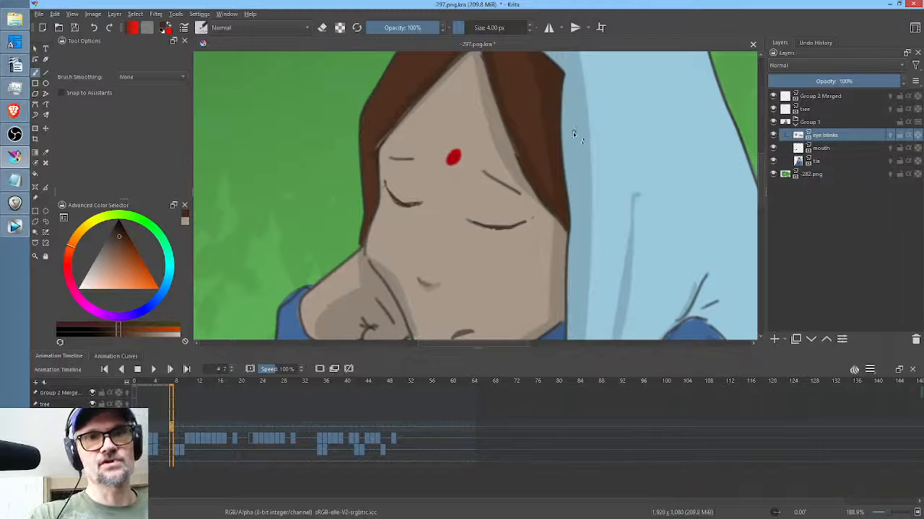
left_click(117, 232)
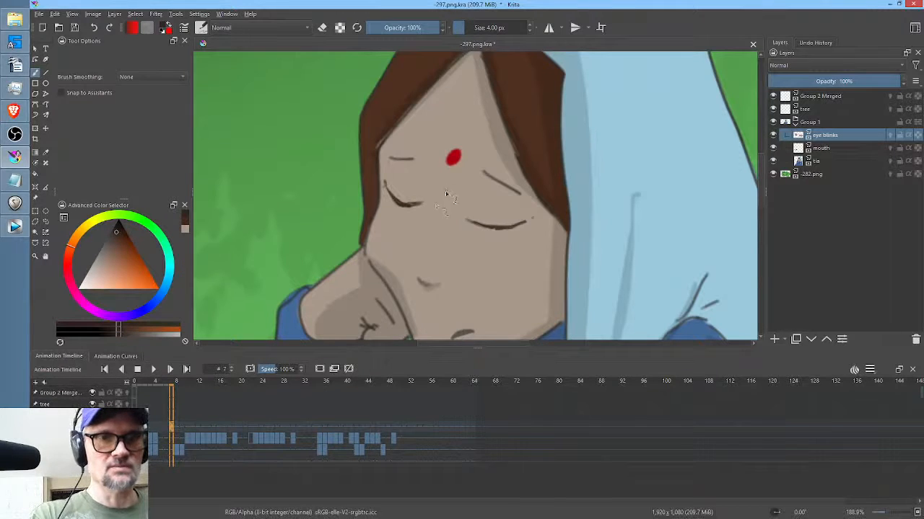
left_click_drag(438, 229, 454, 241)
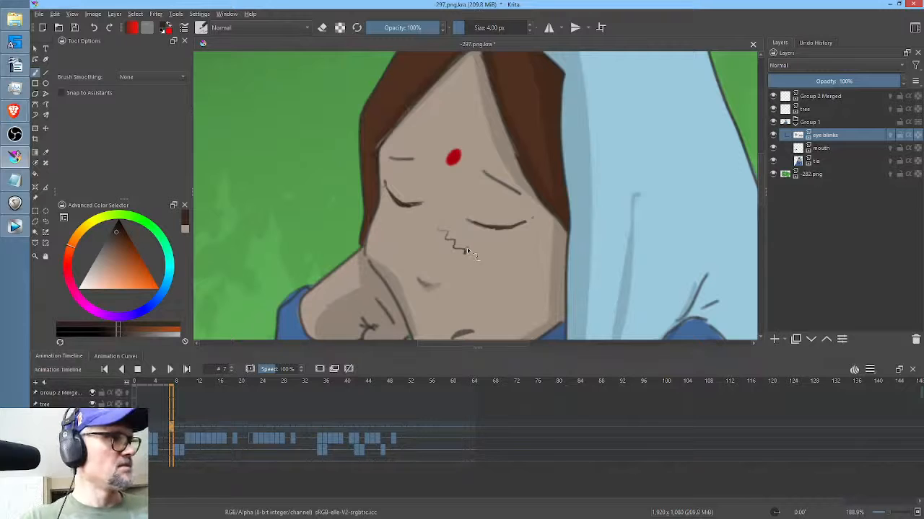
key("ctrl+z")
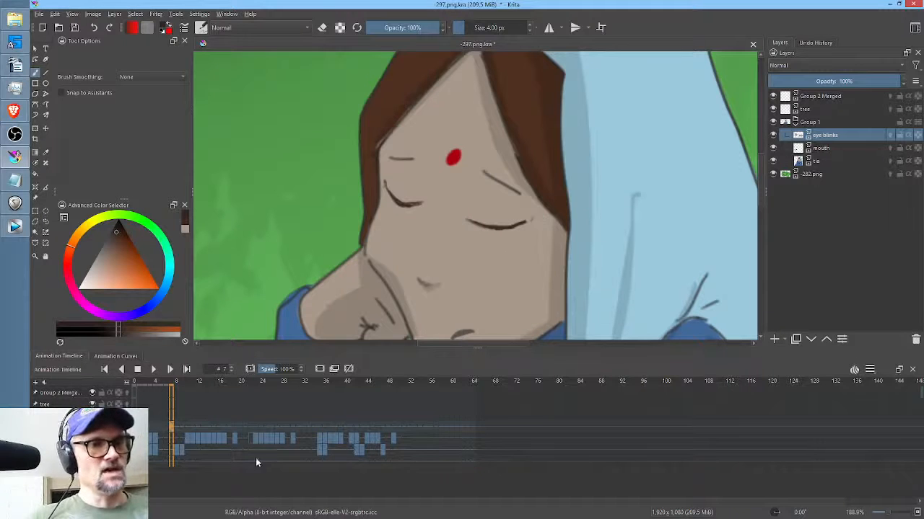
End the blink with an empty eye blinks keyframe at frame 8, and play from there to frame 19 with the whole face in view.
left_click(179, 431)
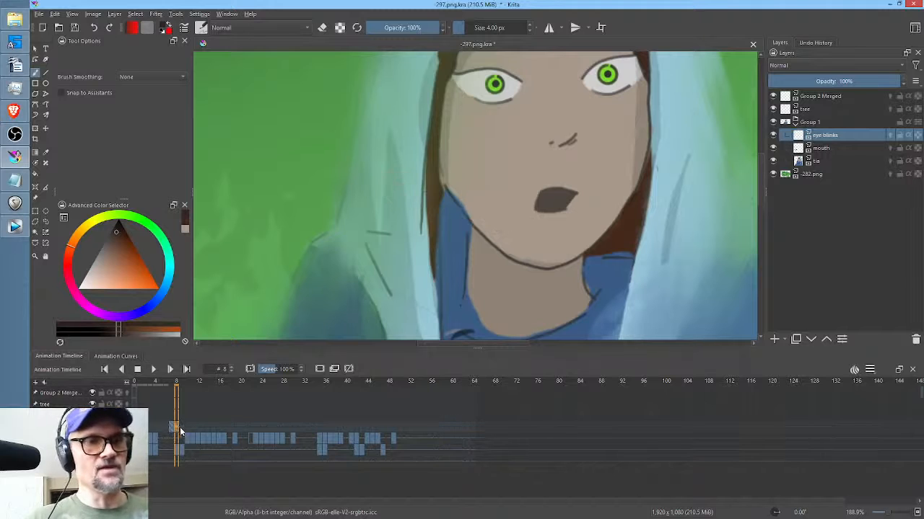
mouse_move(192, 383)
left_mouse_down()
mouse_move(216, 382)
mouse_move(192, 383)
left_mouse_up()
left_click(177, 383)
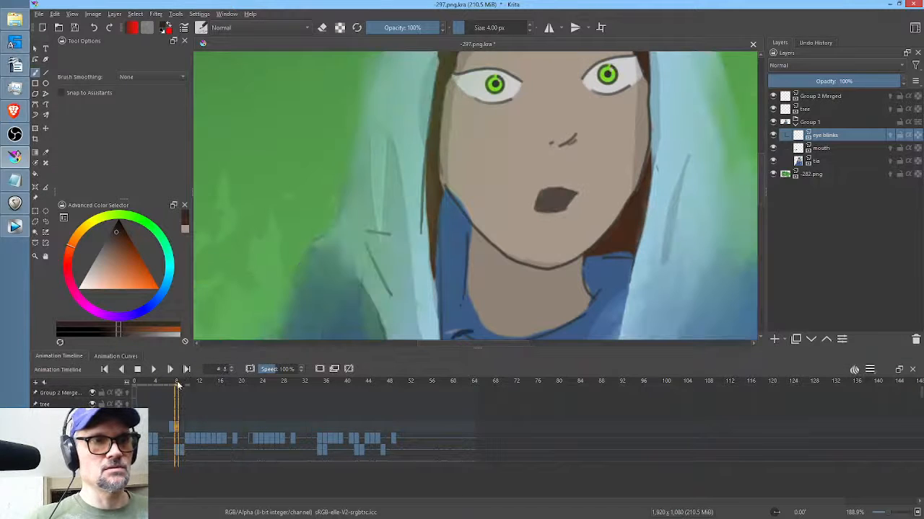
key("space")
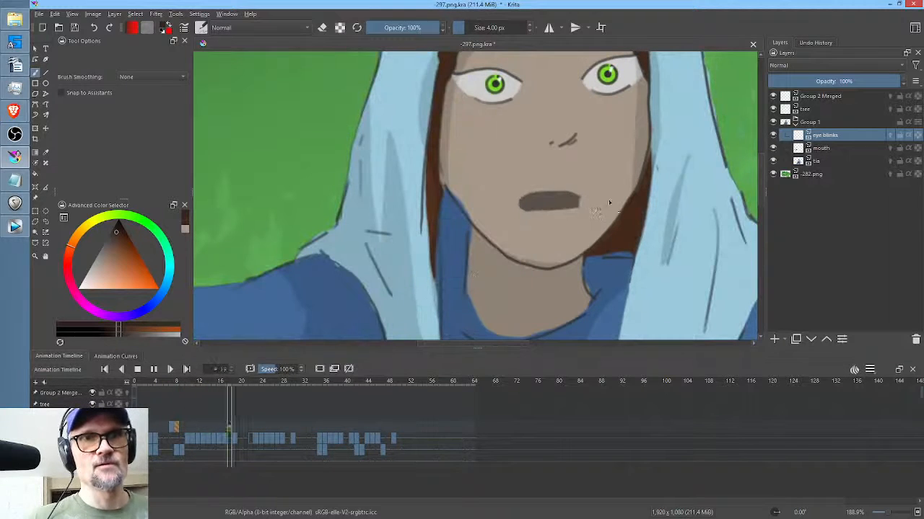
key("space")
scroll(612, 199, "down", 1)
left_click_drag(611, 200, 597, 240)
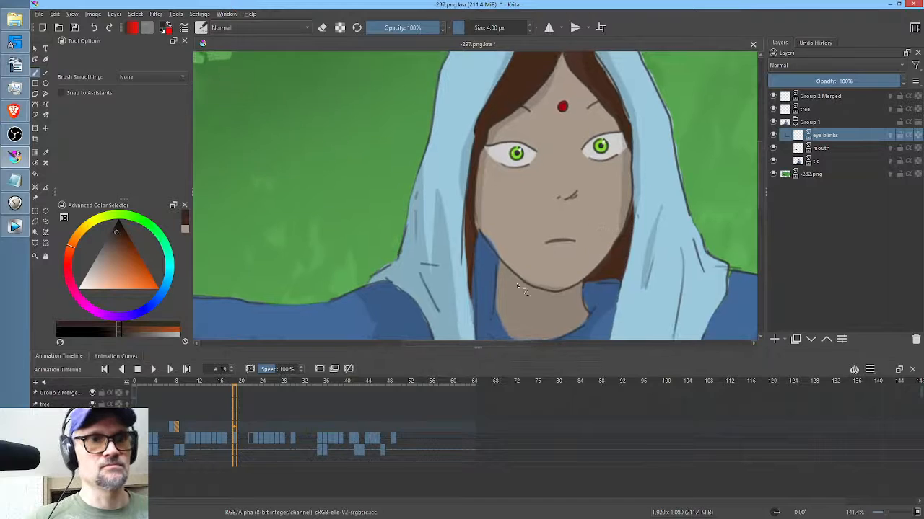
At frame 21 on the eye blinks layer, cover both open eyes with filled freehand shapes in the sampled skin colour.
left_click(247, 428)
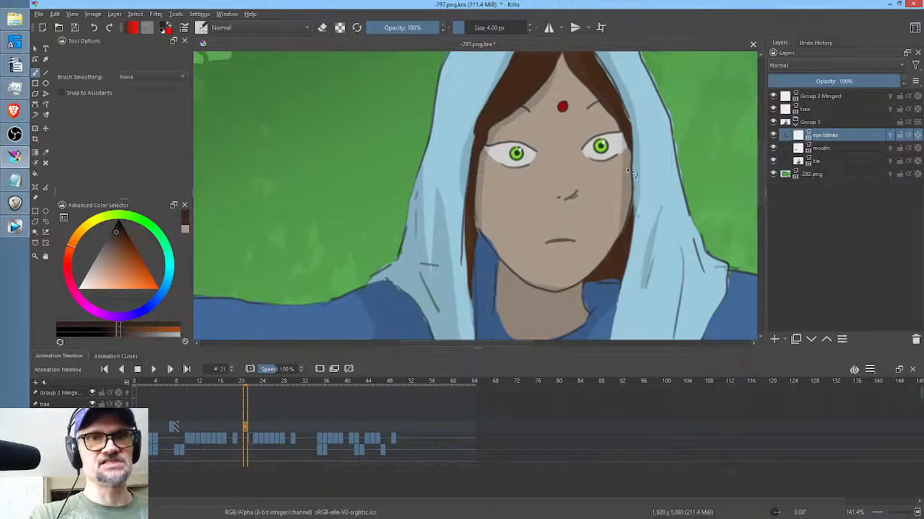
left_click_drag(627, 172, 648, 157)
left_click(585, 189, "ctrl")
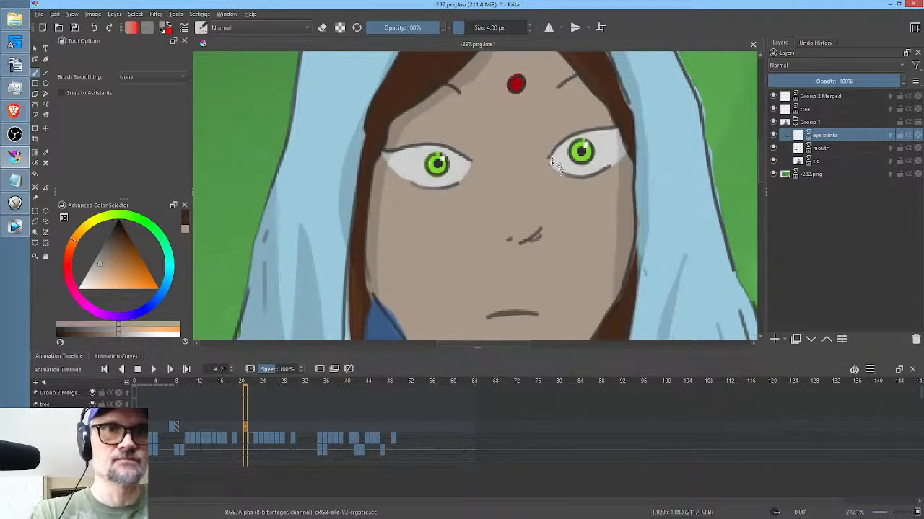
left_click_drag(569, 175, 623, 157)
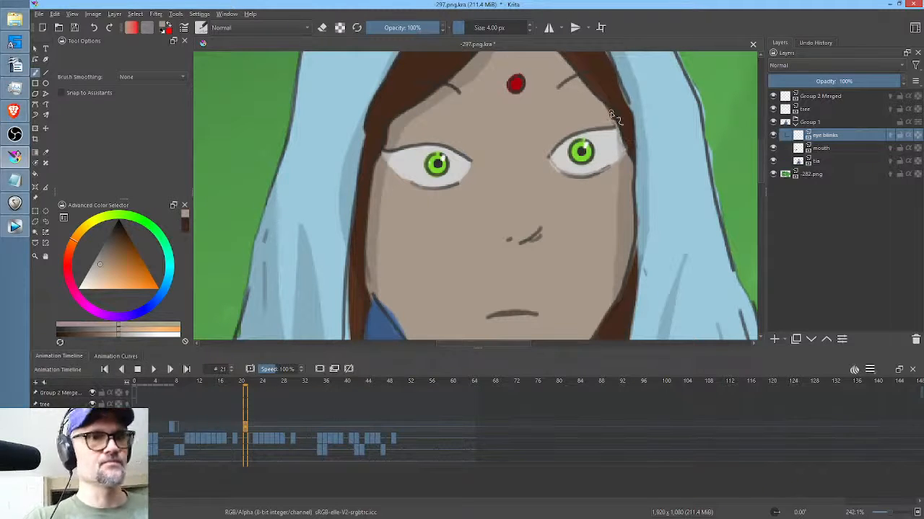
key("ctrl+z")
left_click(45, 104)
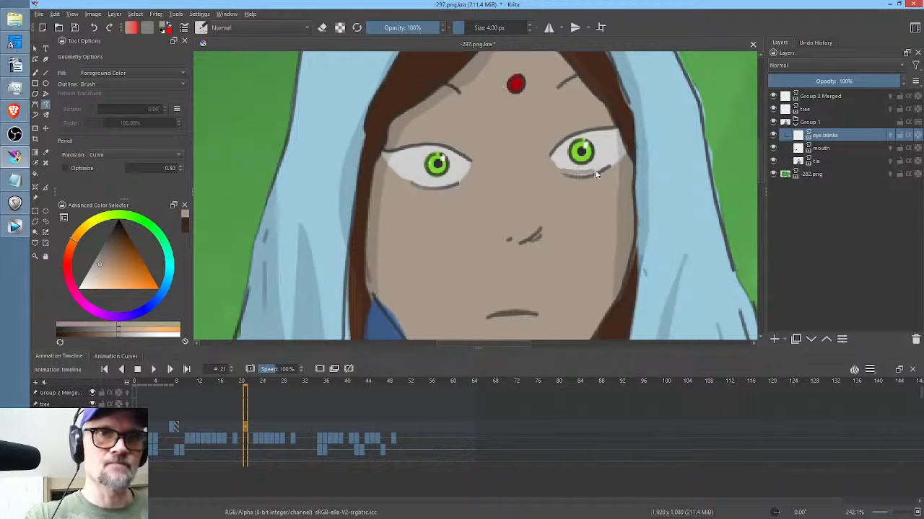
key("ctrl+shift+z")
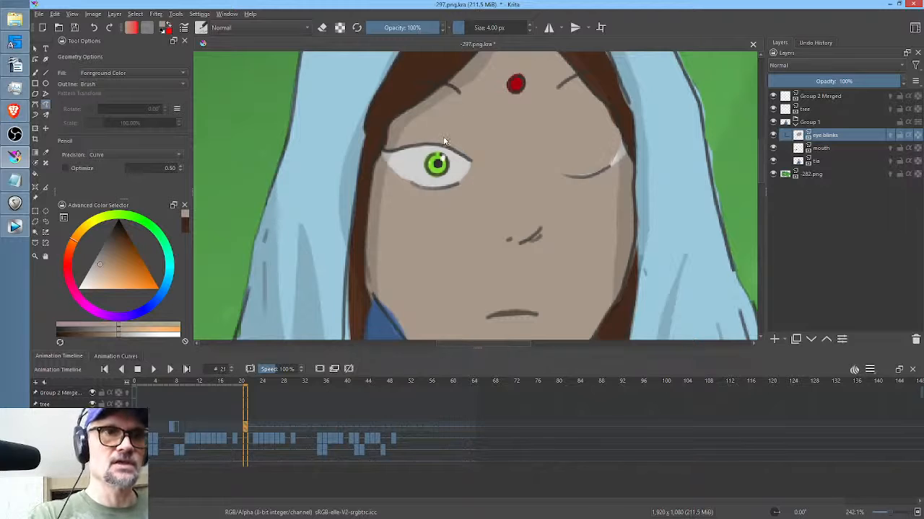
mouse_move(394, 155)
left_mouse_down()
mouse_move(405, 176)
mouse_move(461, 178)
mouse_move(473, 145)
left_mouse_up()
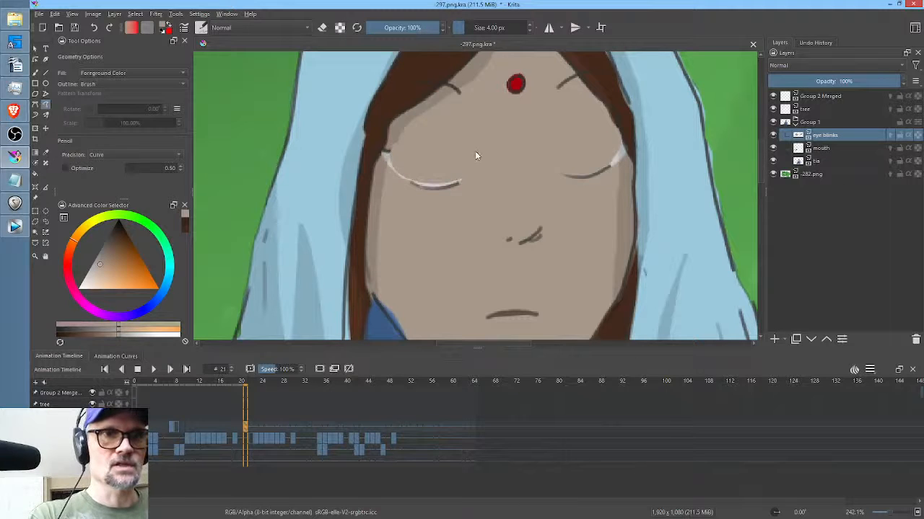
Patch the leftover eye whites and outer eye corners at frame 21 with small filled shapes in the sampled skin and shadow colours.
mouse_move(398, 176)
left_mouse_down()
mouse_move(429, 190)
mouse_move(468, 181)
mouse_move(469, 168)
mouse_move(463, 179)
left_mouse_up()
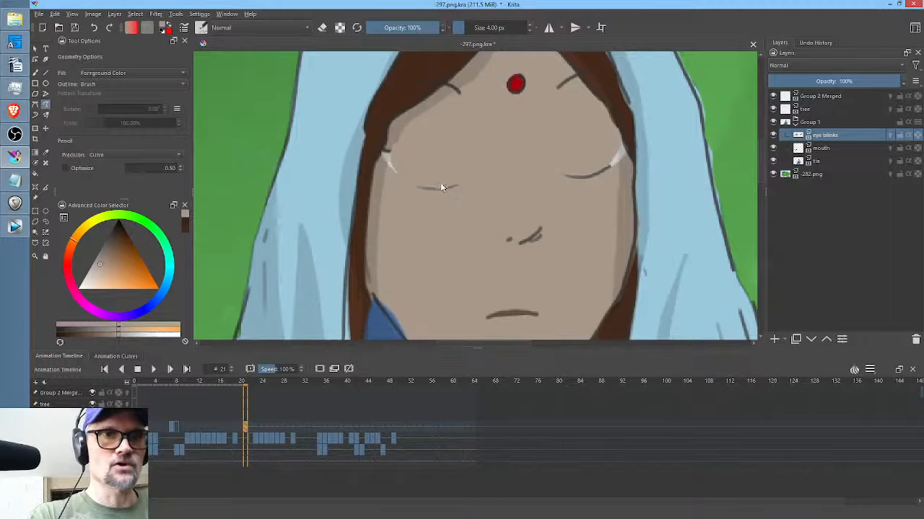
left_click(394, 129, "ctrl")
mouse_move(391, 139)
left_mouse_down()
mouse_move(378, 163)
mouse_move(395, 136)
left_mouse_up()
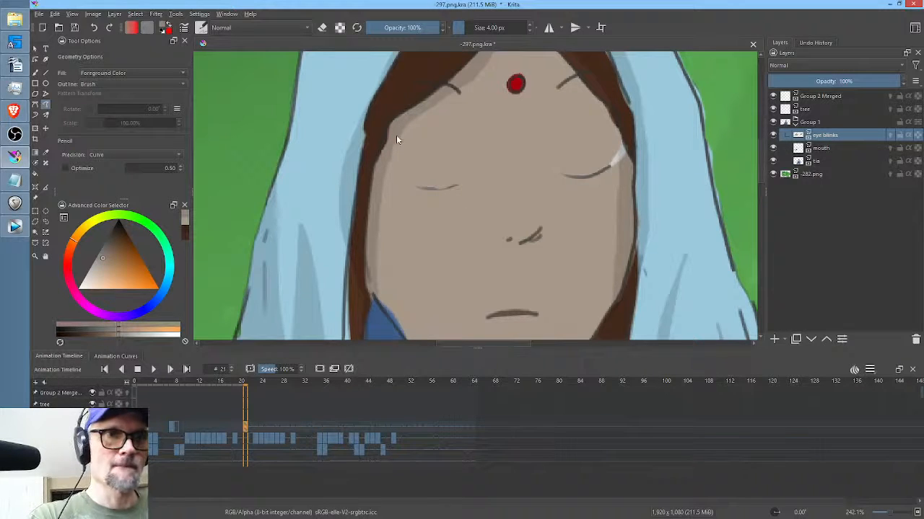
left_click(613, 147, "ctrl")
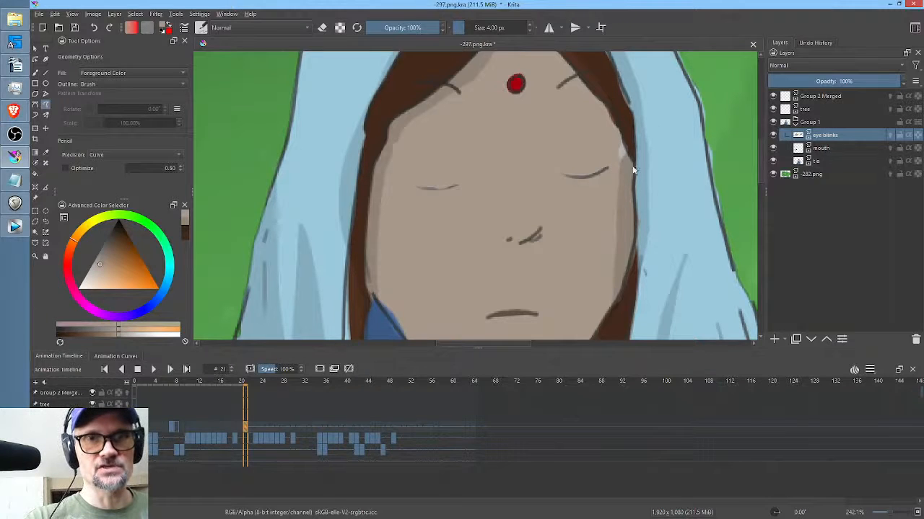
left_click(622, 163, "ctrl")
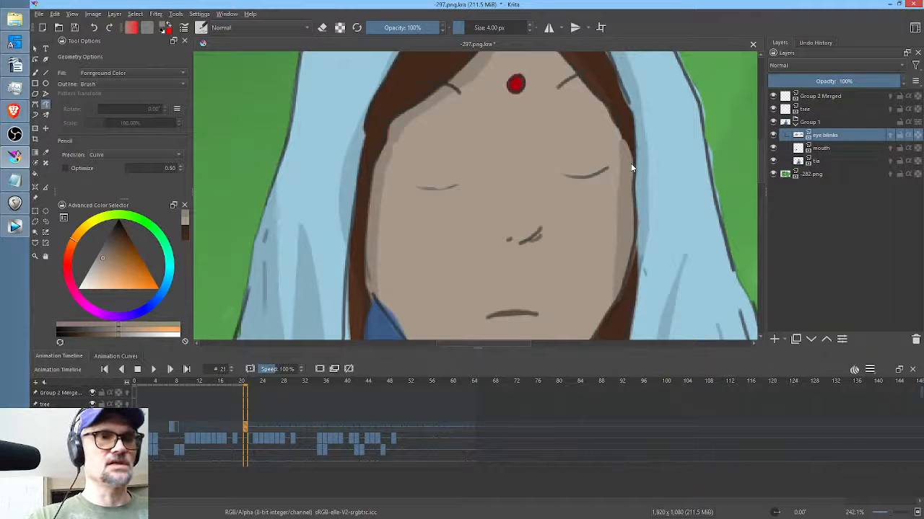
Draw dark closed-eyelid lines and thin lid creases over both eyes at frame 21 with a 4 px brush, starting from the sampled hair colour.
key("b")
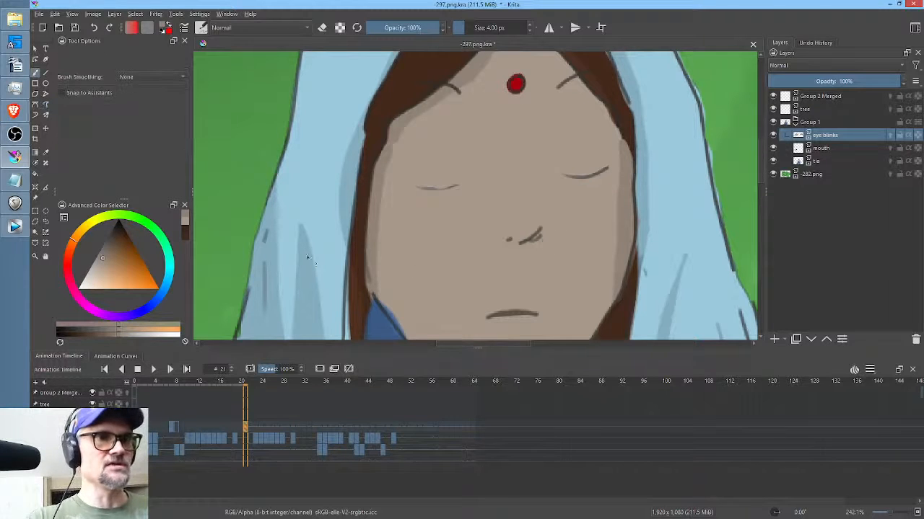
left_click(591, 69, "ctrl")
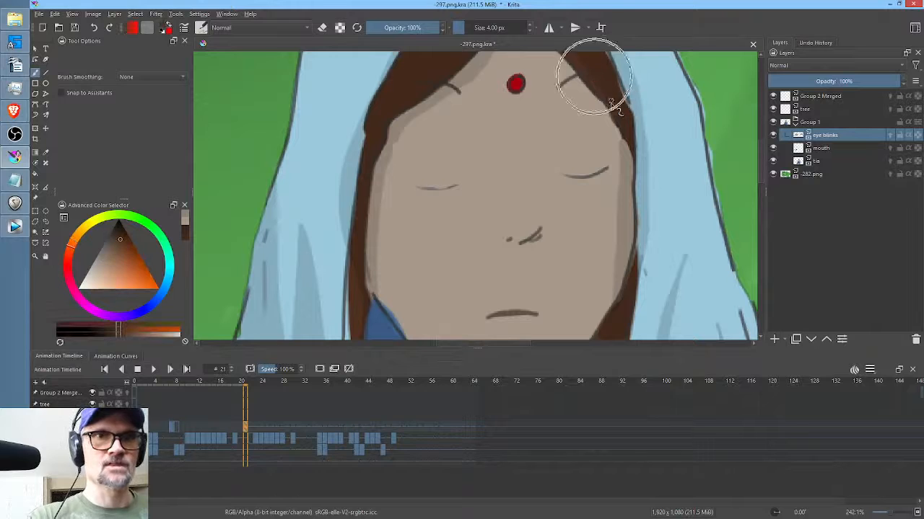
mouse_move(561, 173)
left_mouse_down()
mouse_move(584, 178)
mouse_move(613, 165)
left_mouse_up()
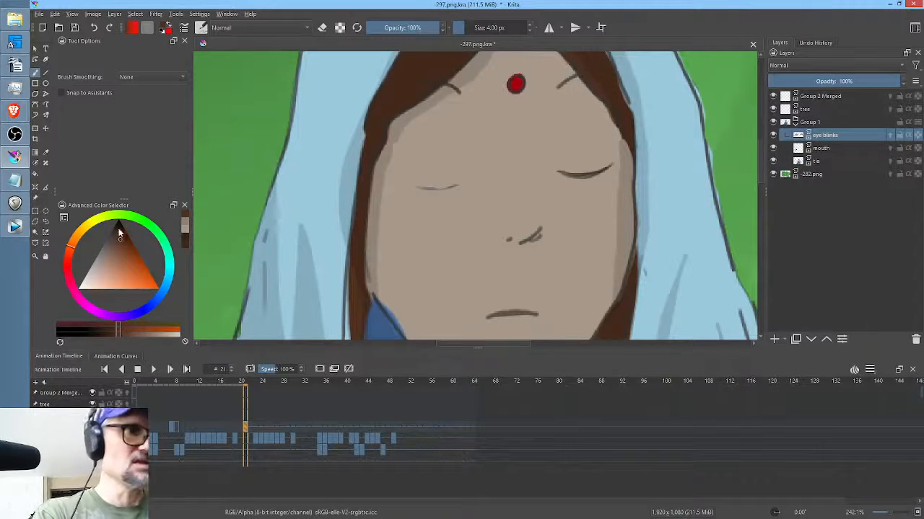
left_click(120, 232)
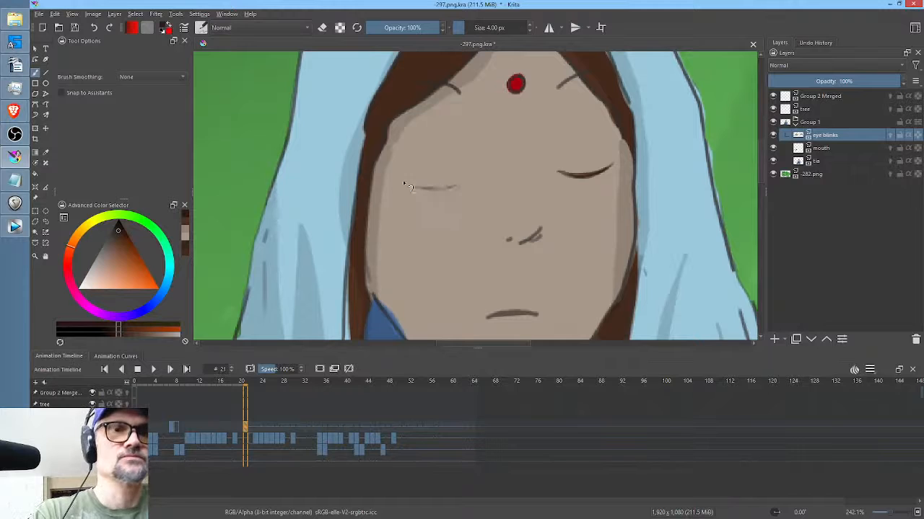
mouse_move(406, 187)
left_mouse_down()
mouse_move(456, 189)
mouse_move(435, 191)
left_mouse_up()
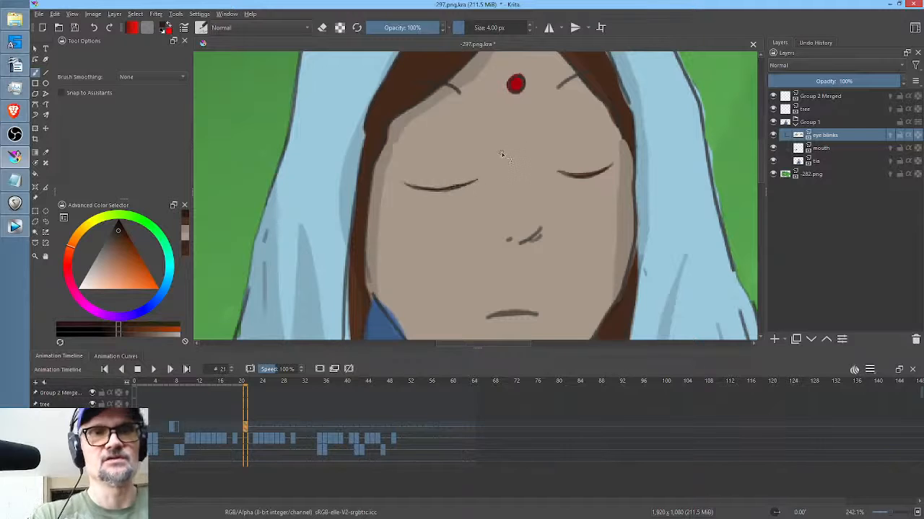
left_click_drag(557, 174, 600, 177)
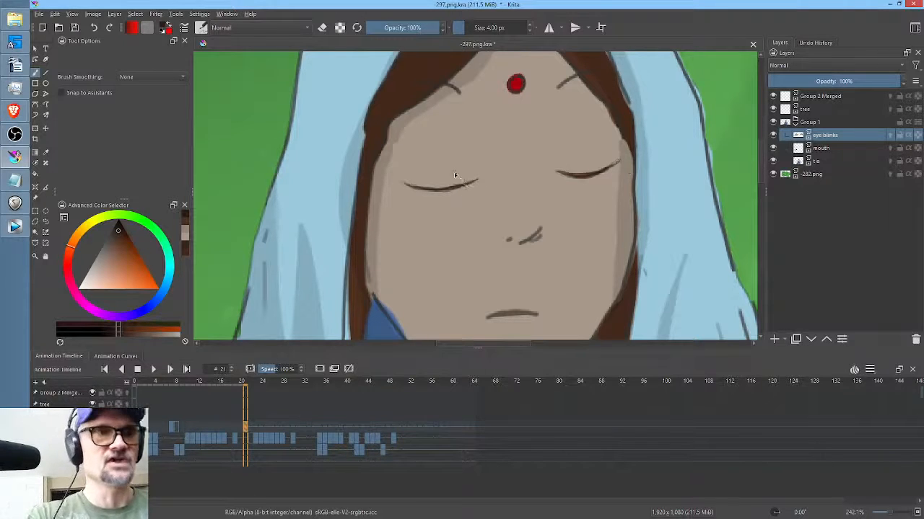
left_click_drag(122, 230, 115, 225)
left_click_drag(567, 176, 582, 177)
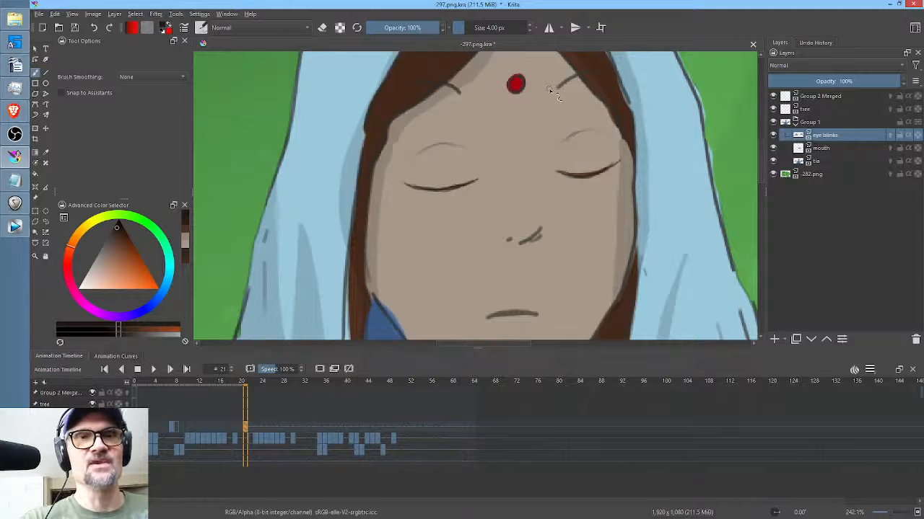
left_click_drag(456, 89, 468, 98)
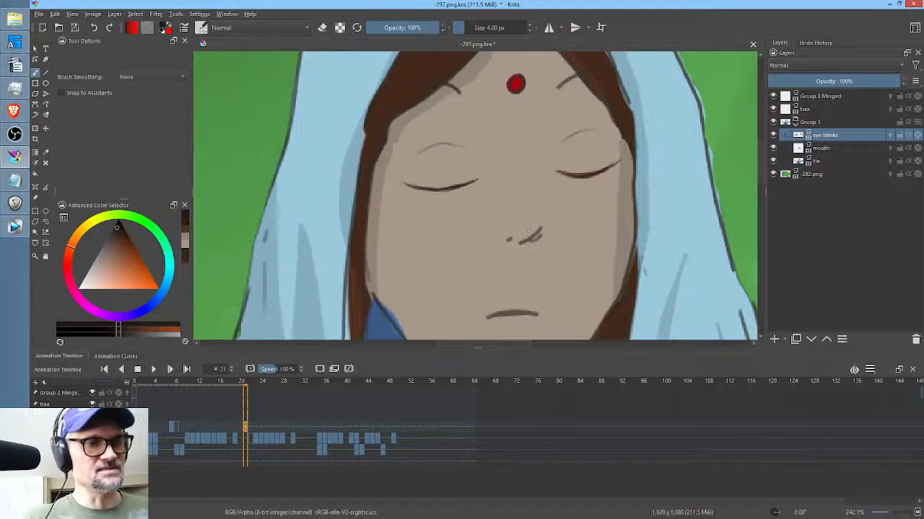
Play the animation from frame 0 to frame 32 with the whole head in view to check the second blink.
key("Home")
scroll(508, 213, "down", 3)
left_click_drag(565, 231, 577, 196)
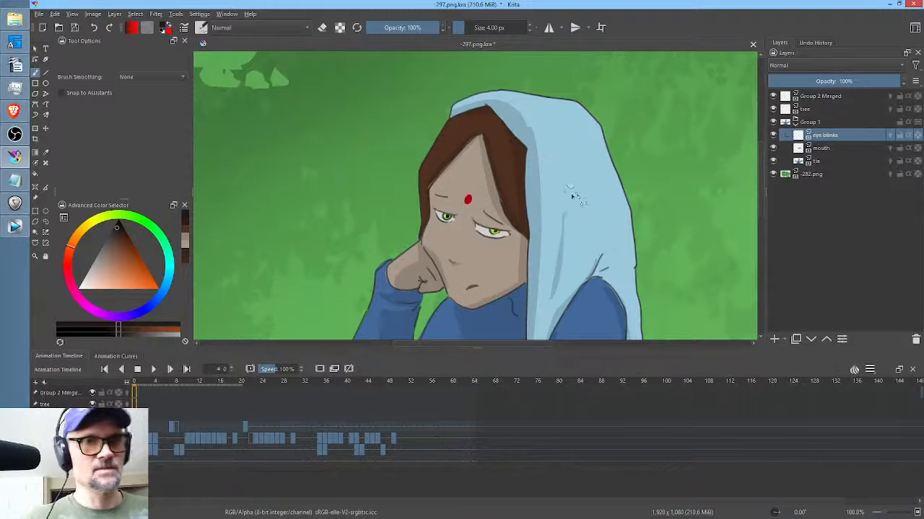
key("space")
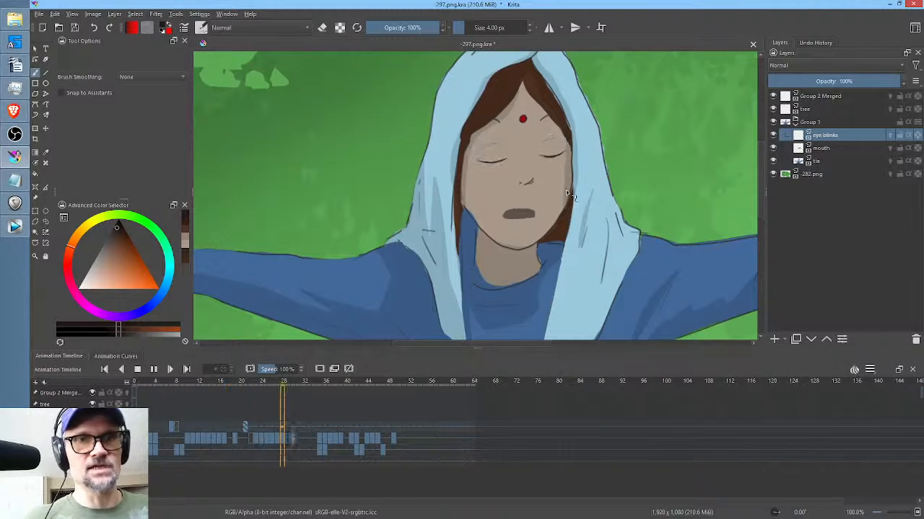
key("space")
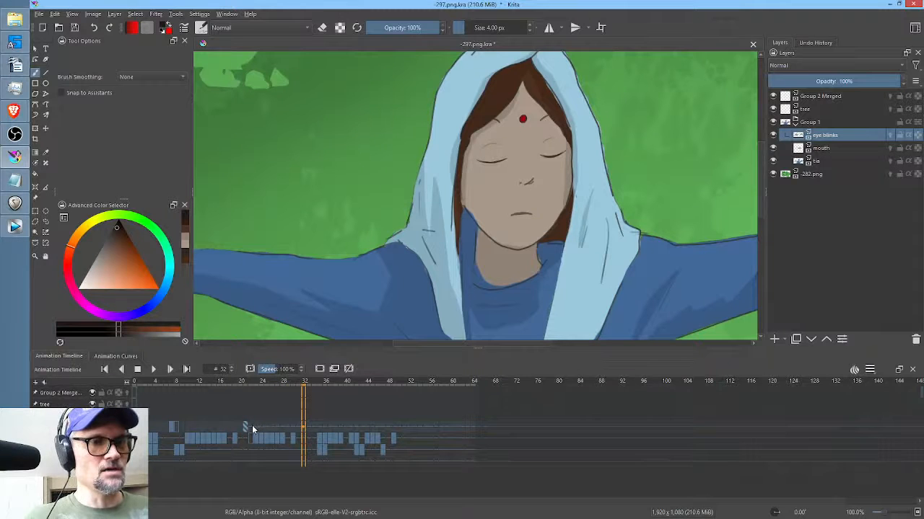
End the second blink with an empty eye blinks keyframe at frame 22, and replay the animation from frames 18 and 12.
left_click(251, 425)
key("Insert")
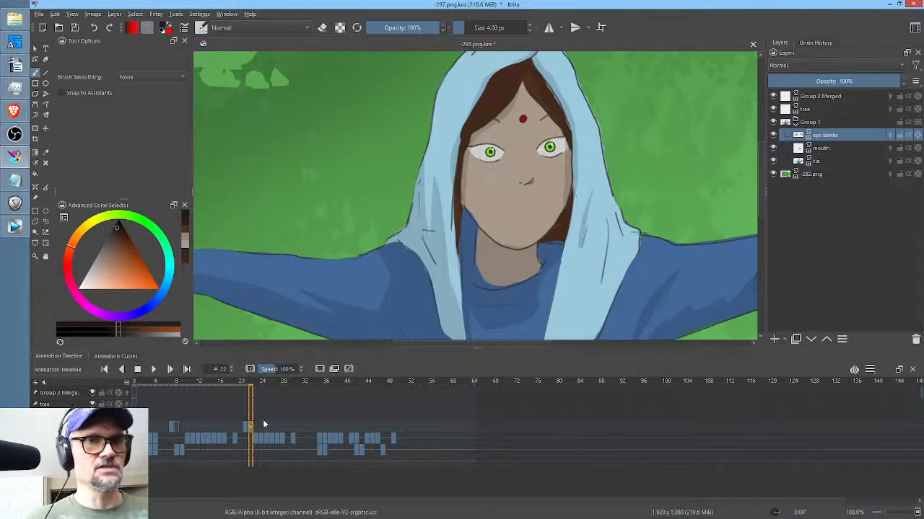
left_click(230, 427)
key("space")
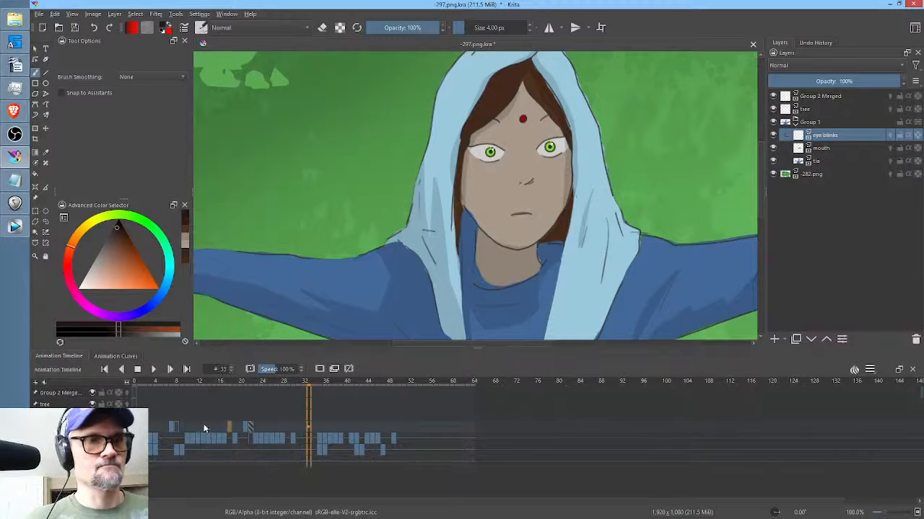
left_click(201, 427)
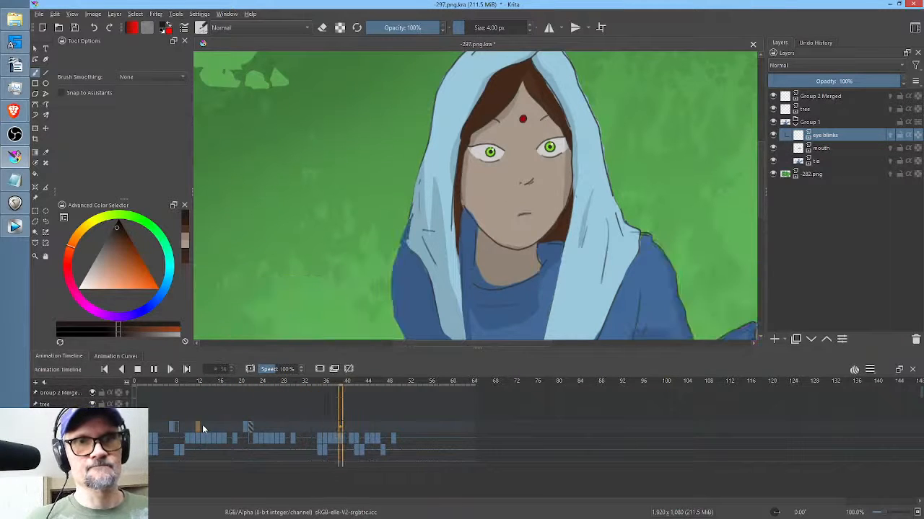
key("space")
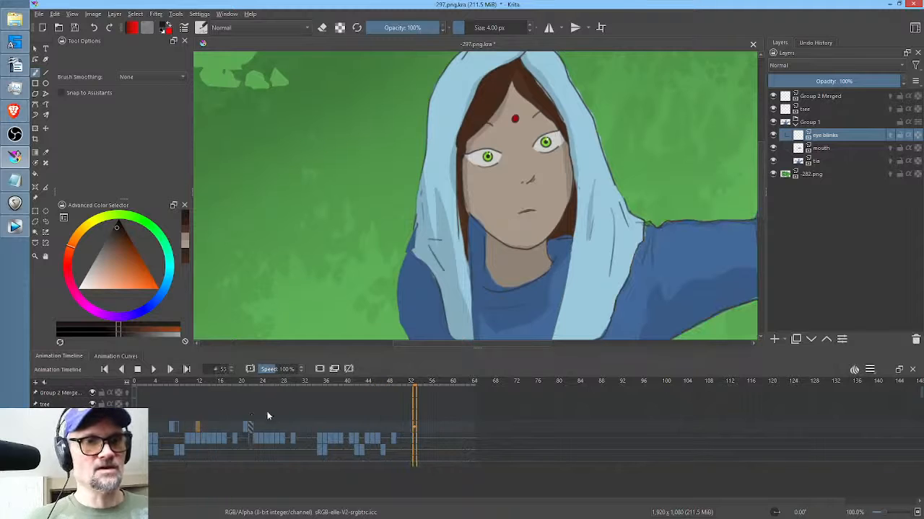
At frame 43 on the mouth layer, free-transform the open mouth slightly to about x 1040, y 440 px.
left_click_drag(296, 386, 362, 390)
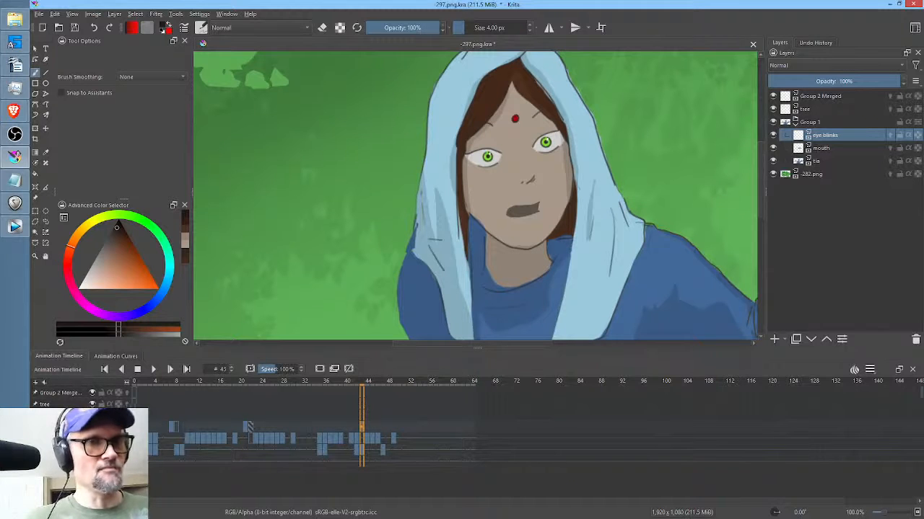
key("Page_Down")
scroll(541, 228, "up", 1)
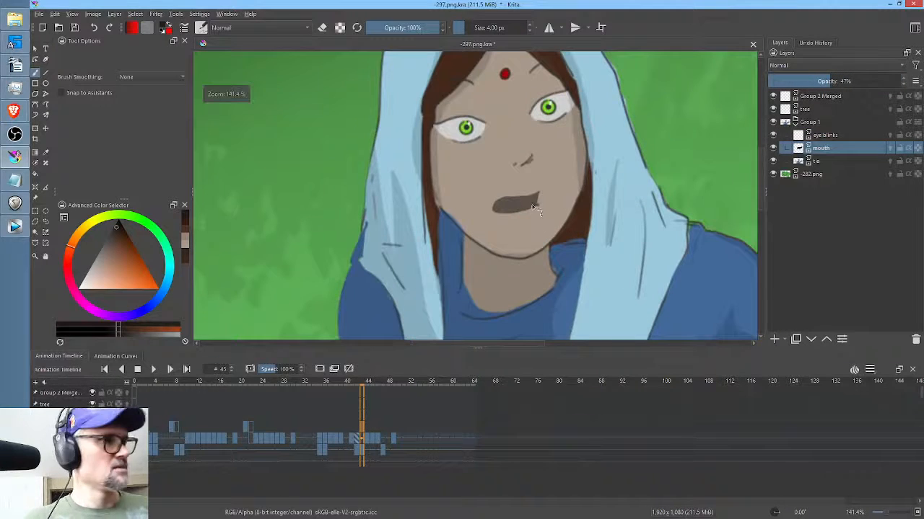
key("ctrl+t")
left_click_drag(530, 203, 533, 207)
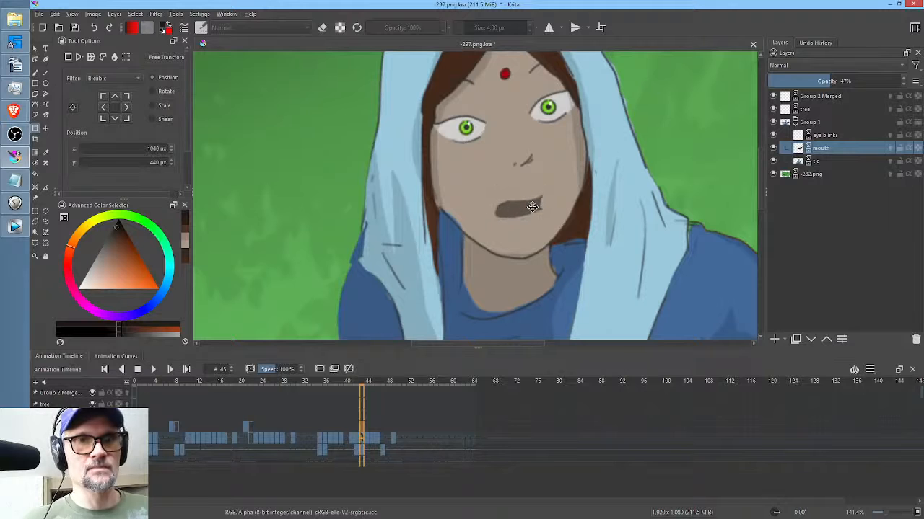
At frame 42 on the mouth layer, shift the open mouth slightly to about x 1037, y 442 px.
mouse_move(363, 385)
left_mouse_down()
mouse_move(340, 386)
mouse_move(356, 386)
left_mouse_up()
left_click(515, 207)
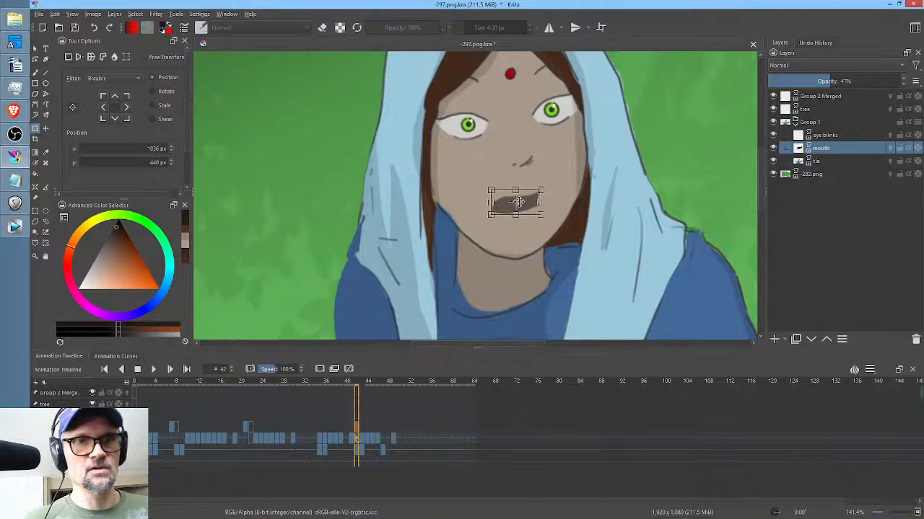
scroll(530, 201, "up", 3)
key("Return")
left_click(529, 204)
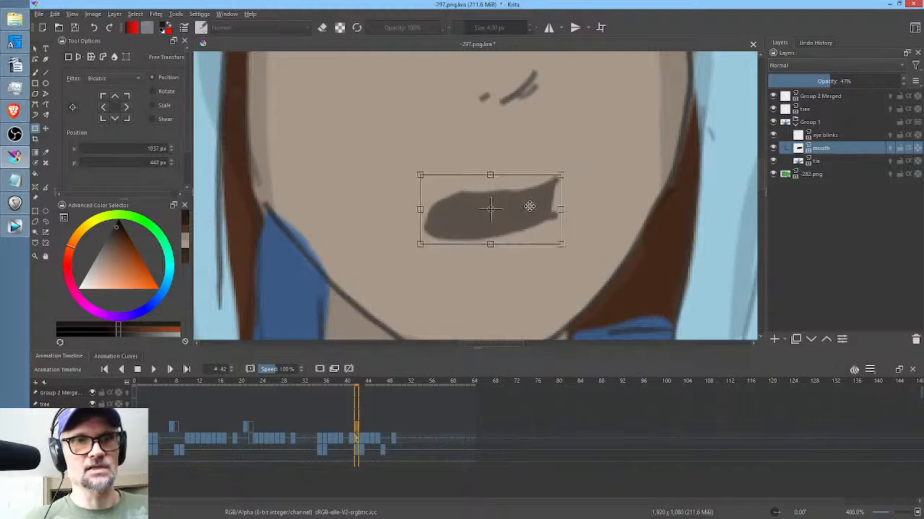
scroll(529, 204, "down", 3)
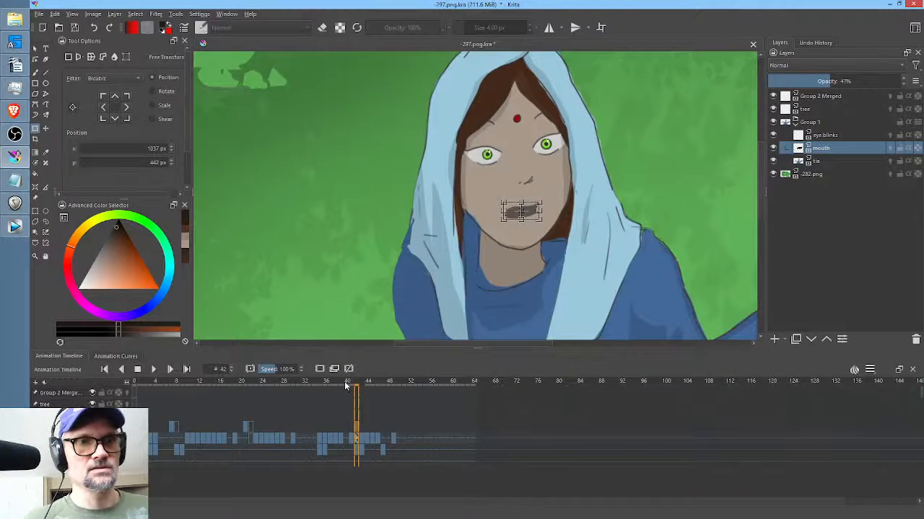
At frame 43, tilt the mouth slightly and move it to about x 1044, y 447 px, comparing its position with frame 42.
left_click_drag(346, 386, 361, 393)
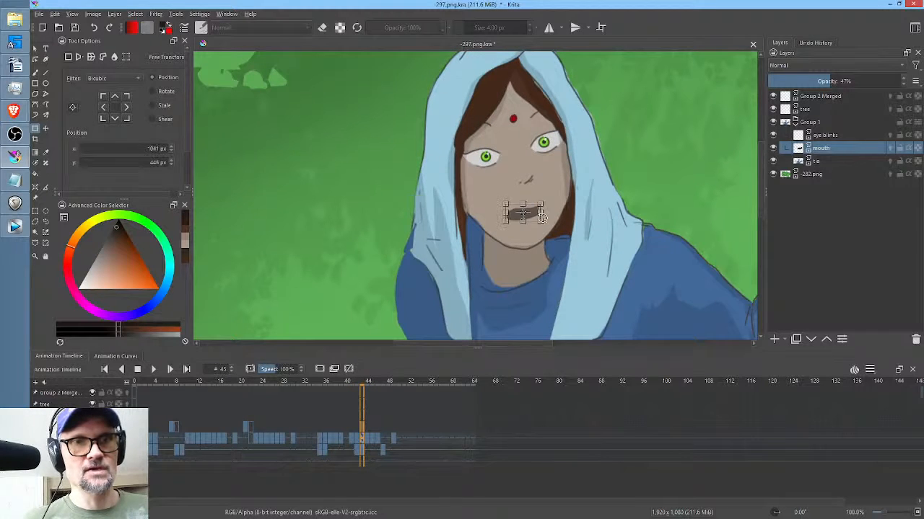
key("Return")
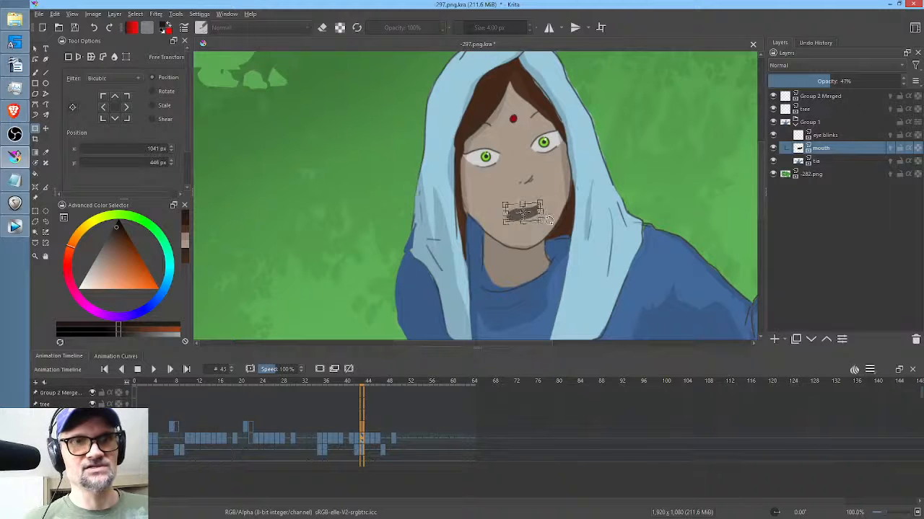
scroll(548, 220, "up", 3)
left_click_drag(507, 204, 511, 205)
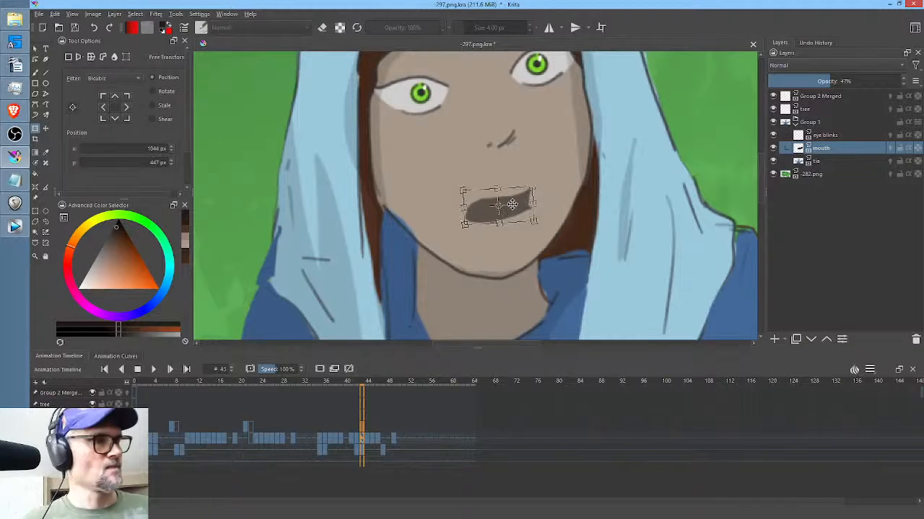
key("Left")
key("Right")
key("Left")
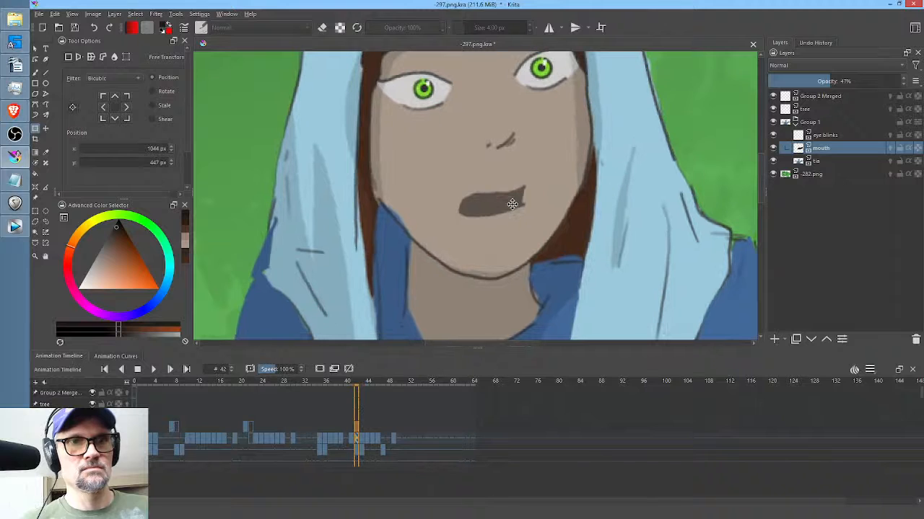
At frame 42 on the mouth layer, move the open mouth to about x 1039, y 449 px and compare it with frames 41 and 43.
left_click(503, 206)
left_click_drag(507, 205, 508, 211)
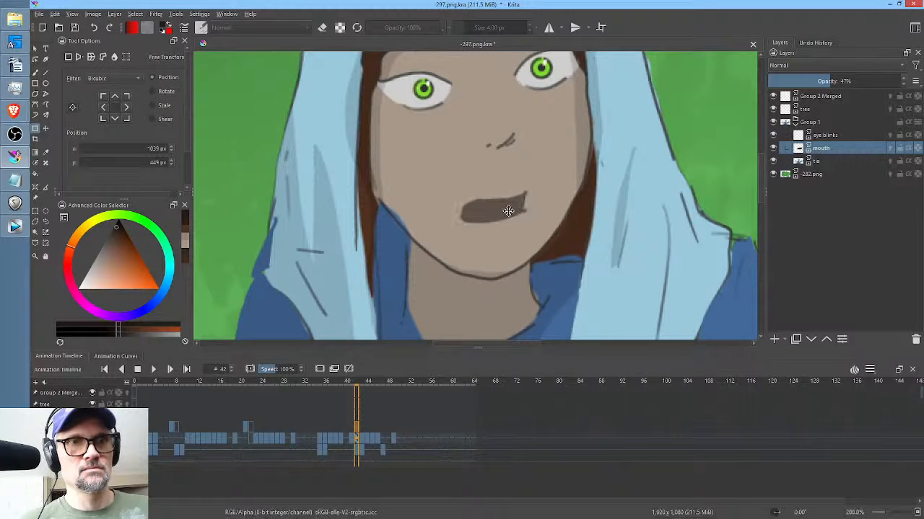
key("Left")
key("Right")
key("Right")
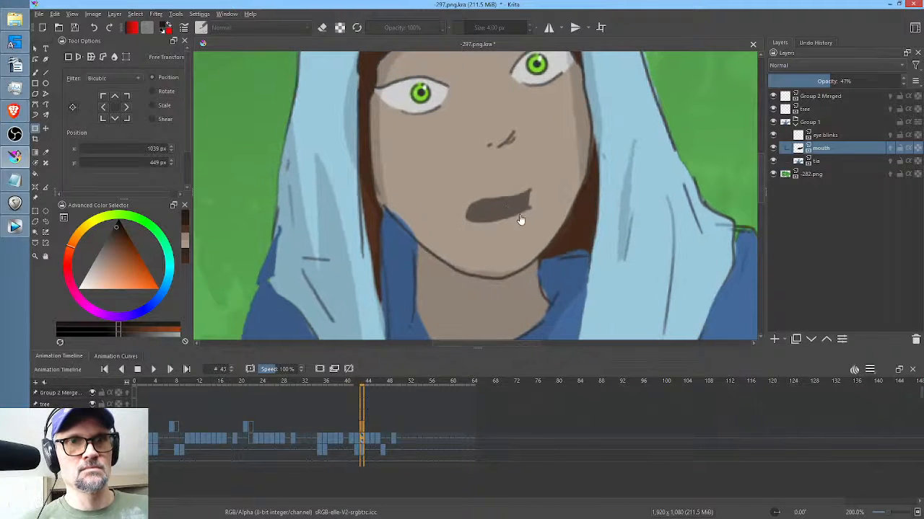
At frame 41 on the mouth layer, lower the small open mouth to about x 1033, y 451 px.
key("Left")
key("Left")
scroll(494, 204, "up", 3)
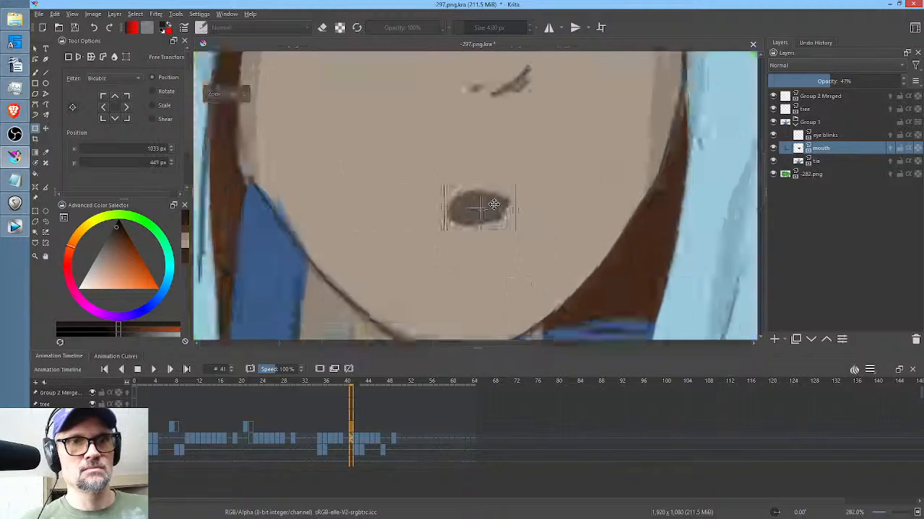
left_click_drag(493, 205, 493, 216)
scroll(505, 215, "down", 5)
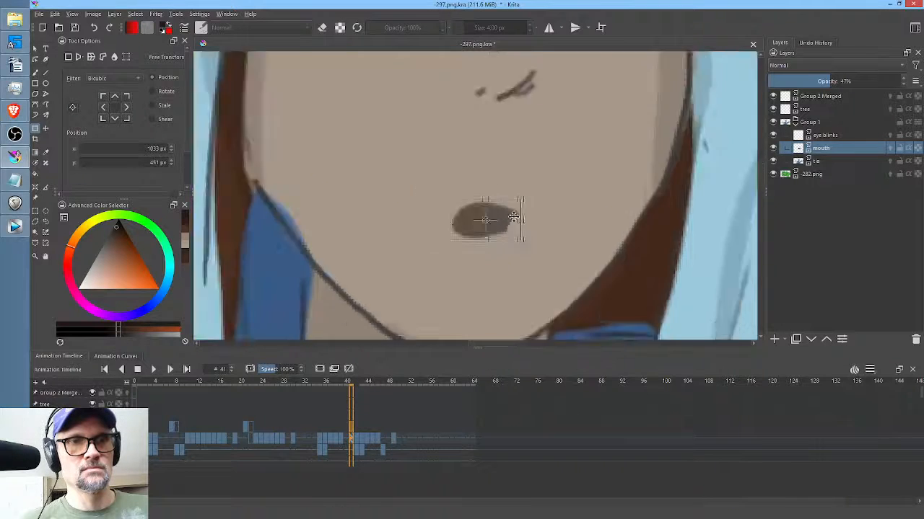
Step through frames 37 to 46 to check how the mouth positions flow from frame to frame.
key("Left")
key("Left")
key("Left")
key("Left")
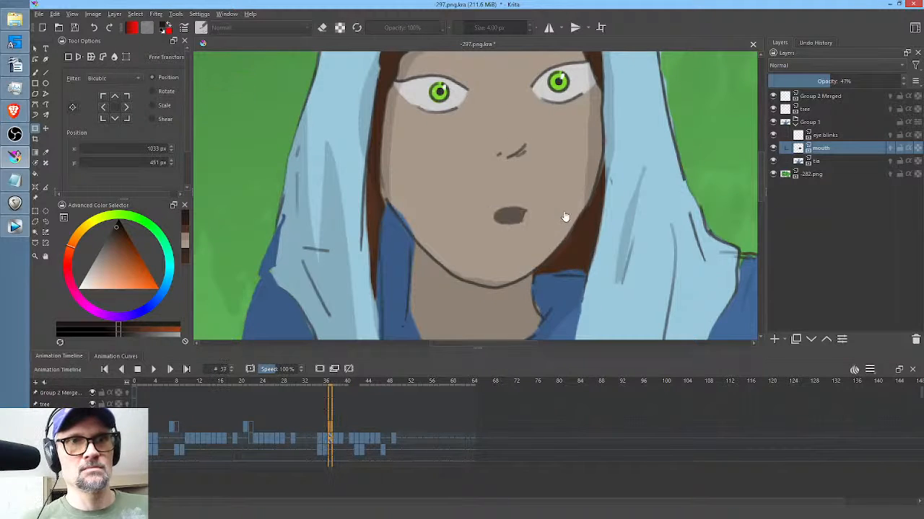
key("Right")
key("Right")
scroll(565, 216, "down", 4)
scroll(568, 213, "up", 1)
key("Right")
key("Right")
key("Right")
key("Right")
key("Right")
key("Right")
key("Right")
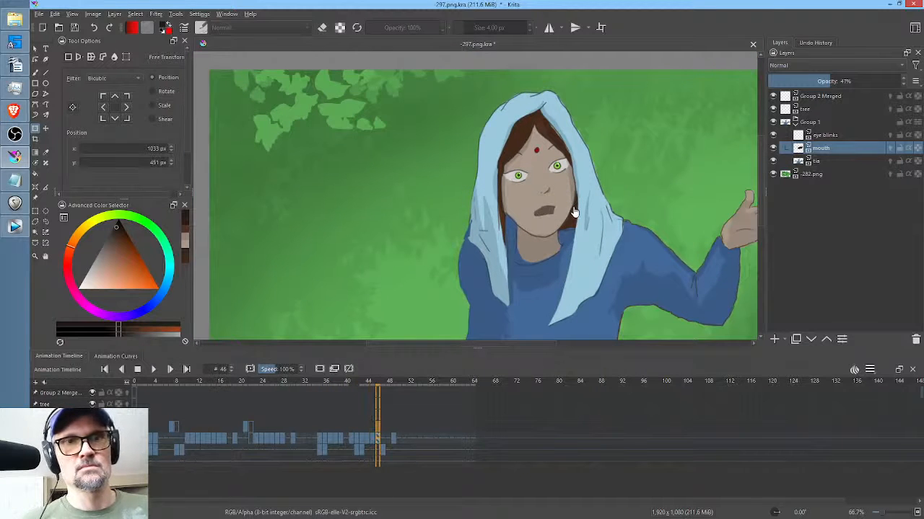
key("Left")
key("Left")
key("Left")
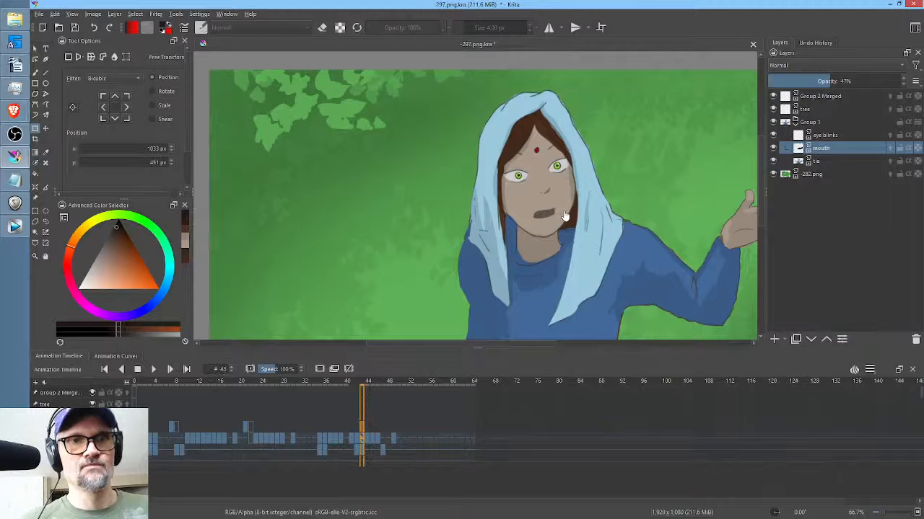
Nudge the mouth slightly at frames 44, 45 and 46, placing it at about x 1045, y 446 px at frame 44.
scroll(564, 216, "up", 3)
key("Right")
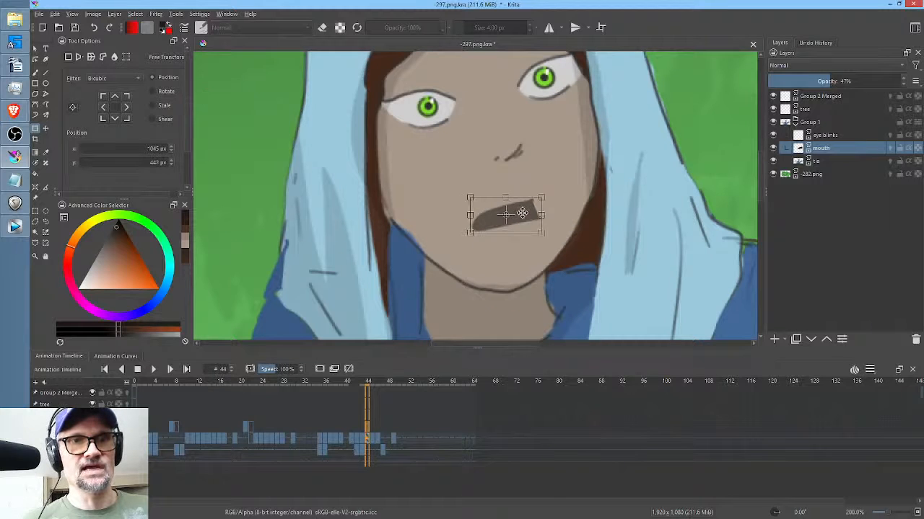
key("Right")
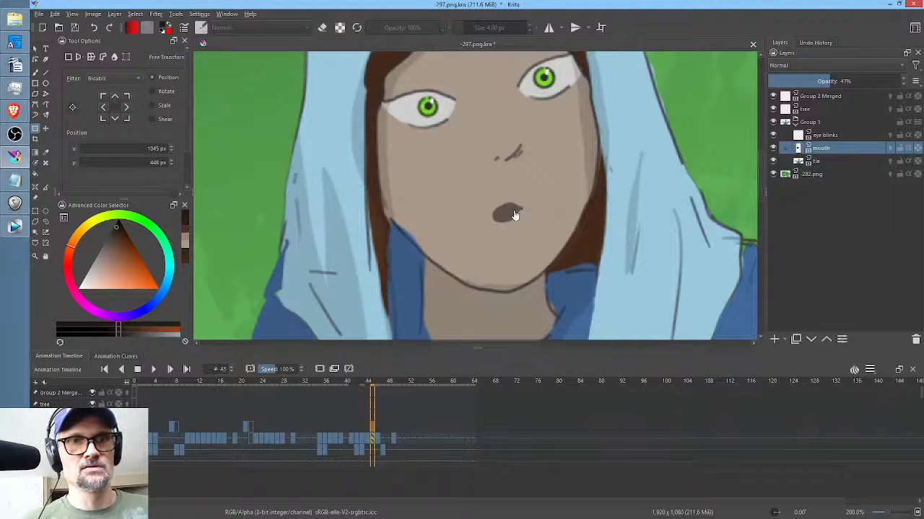
left_click_drag(515, 215, 512, 216)
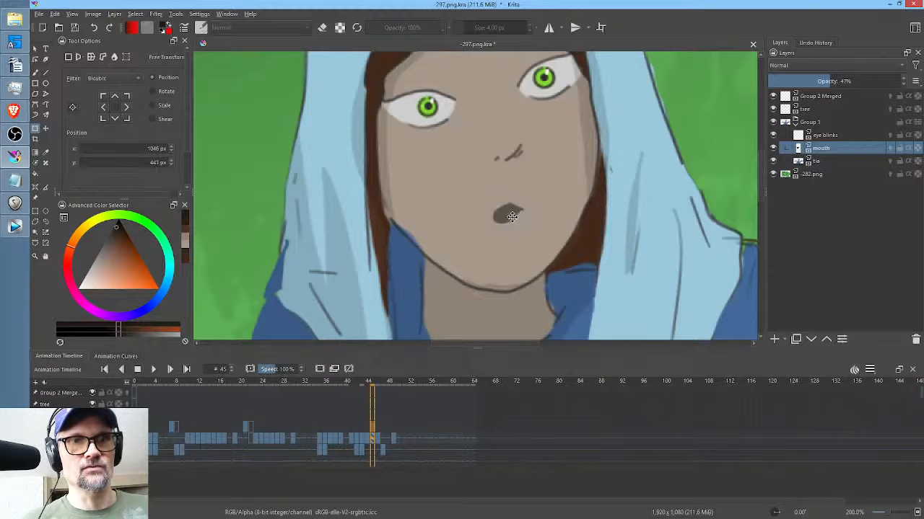
key("Right")
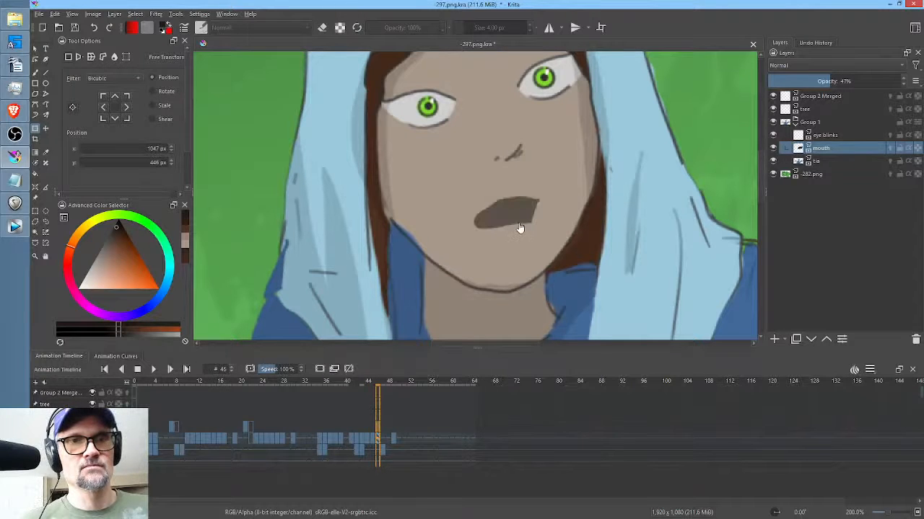
left_click_drag(518, 214, 513, 229)
Review the mouth drawings frame by frame, from the closed mouth at frame 49 back to the one at frame 19.
key("Right")
key("Right")
key("Right")
left_click(517, 221)
scroll(515, 216, "up", 3)
scroll(512, 228, "down", 2)
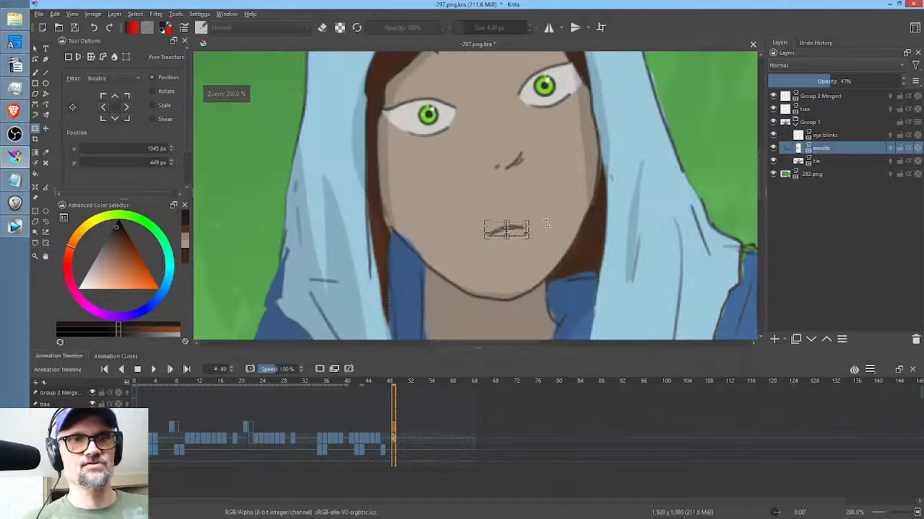
key("Left")
key("Left")
key("Left")
key("Left")
key("Left")
key("Left")
key("Left")
key("Left")
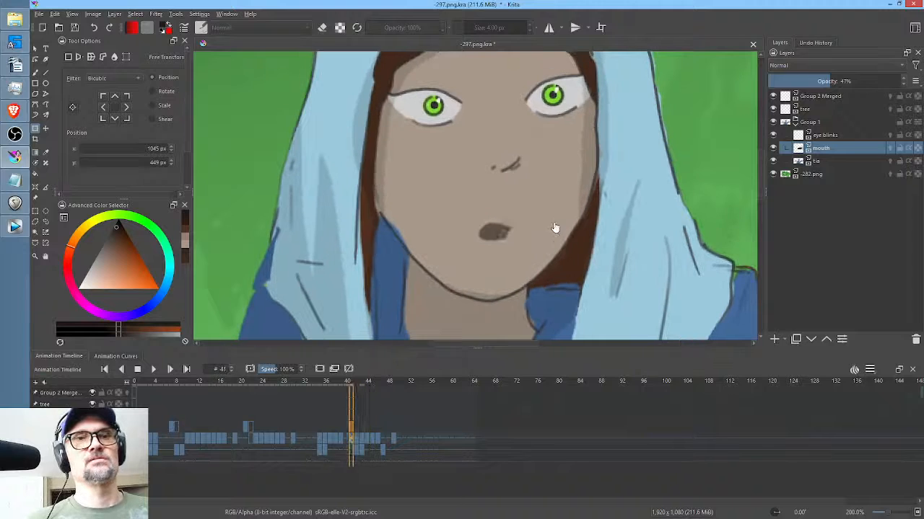
key("Left")
key("Left")
key("Left")
key("Left")
key("Left")
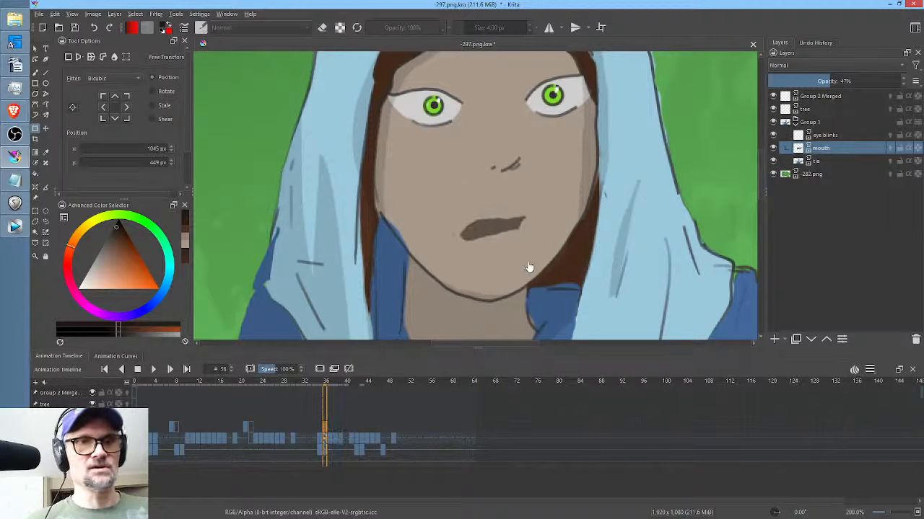
key("Left")
key("Left")
key("Left")
key("Left")
key("Left")
key("Left")
key("Left")
key("Left")
key("Left")
key("Left")
key("Left")
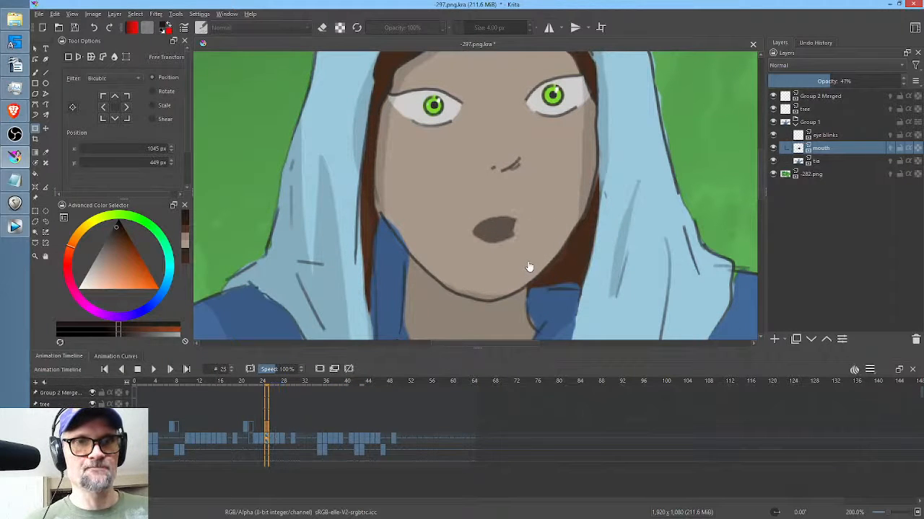
key("Left")
key("Left")
key("Left")
key("Left")
key("Left")
key("Left")
key("Right")
key("Right")
key("Right")
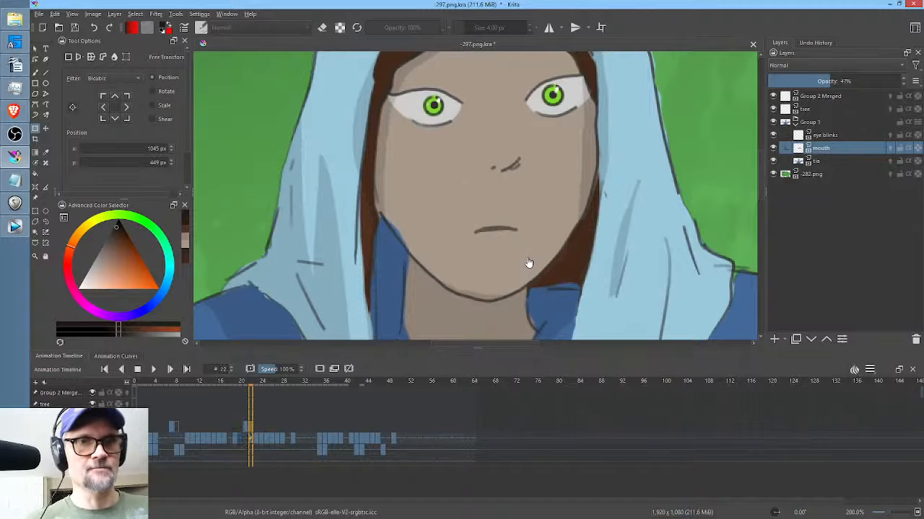
key("Left")
key("Left")
key("Left")
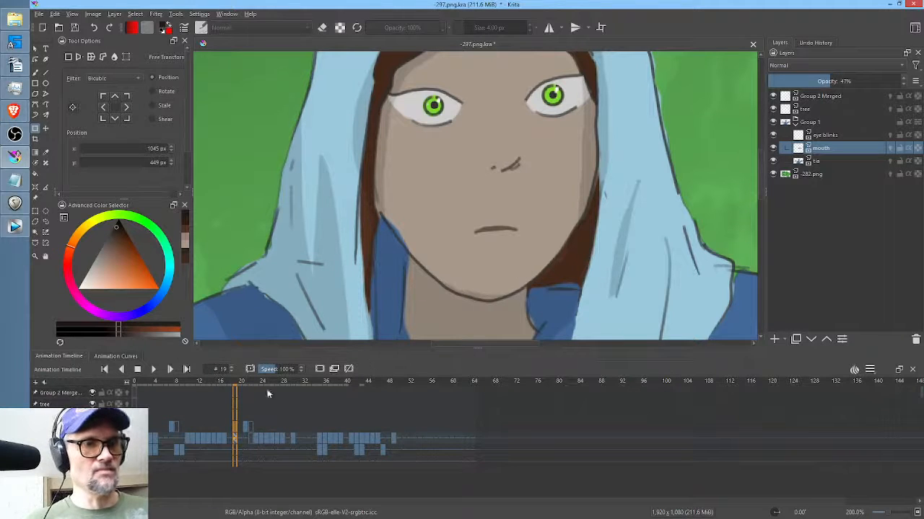
Compare the mouth layer's frames 22, 19 and 21 around the second blink.
left_click(254, 442)
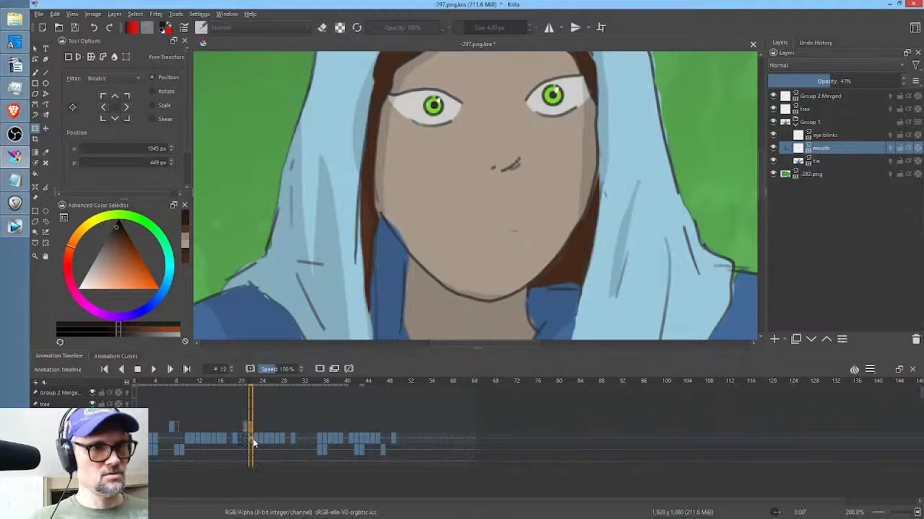
left_click(236, 432)
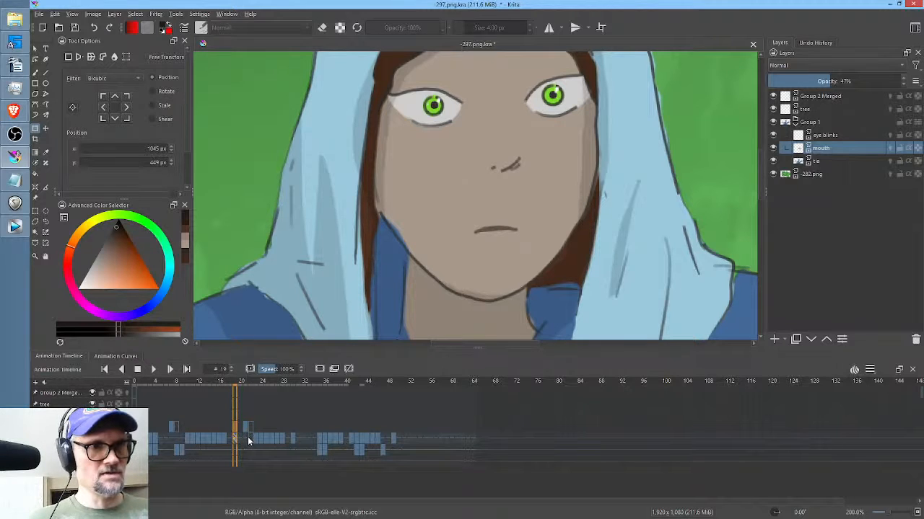
left_click(247, 436)
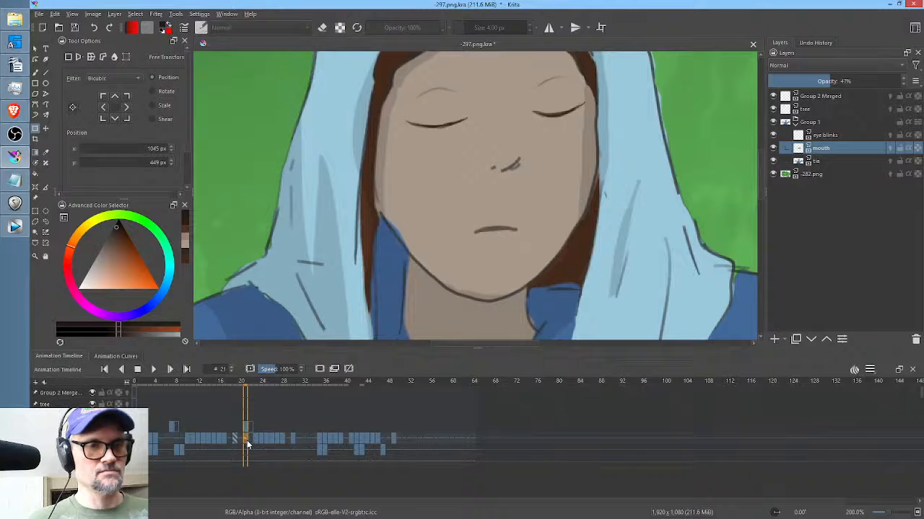
Go to frame 22 of the mouth layer's animation and save the 297.png.kra file.
left_click(250, 440)
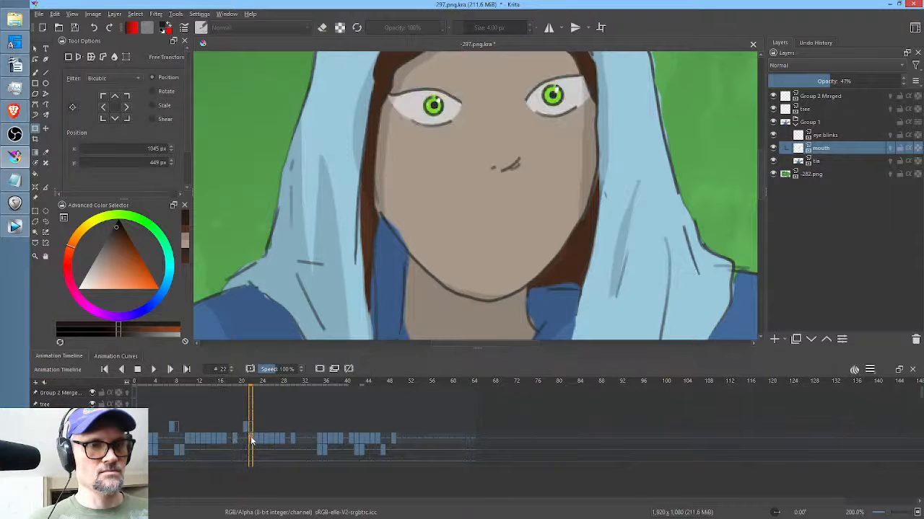
left_click(76, 27)
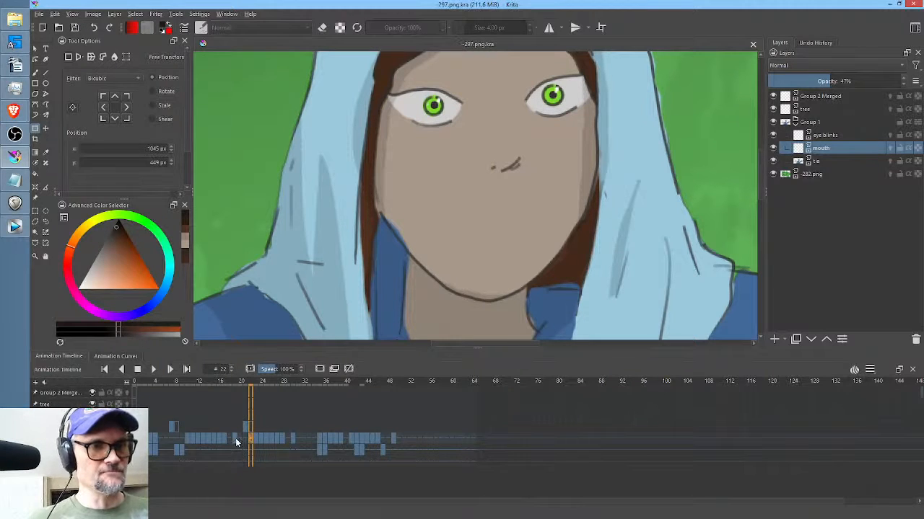
left_click_drag(129, 380, 179, 386)
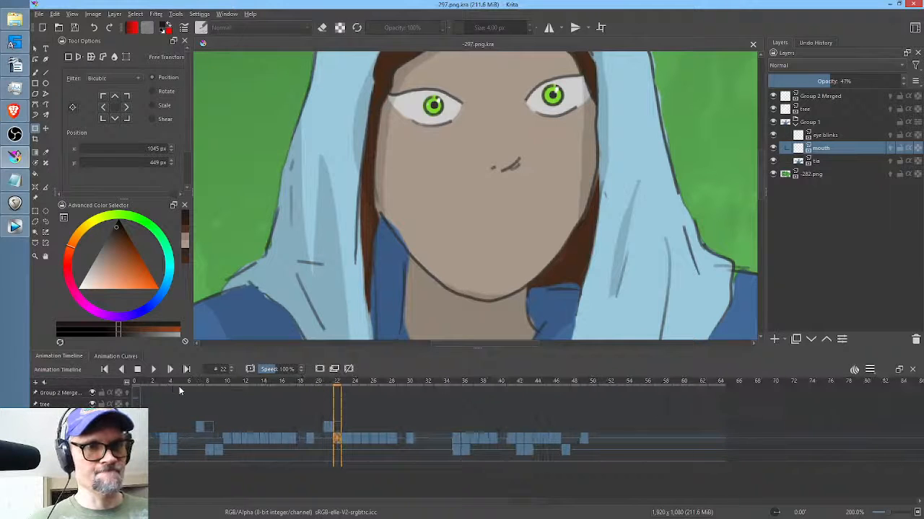
Remove the blank mouth keyframe at frame 22 so the closed mouth holds from frame 19, and play the animation.
left_click(309, 439)
left_click(291, 439)
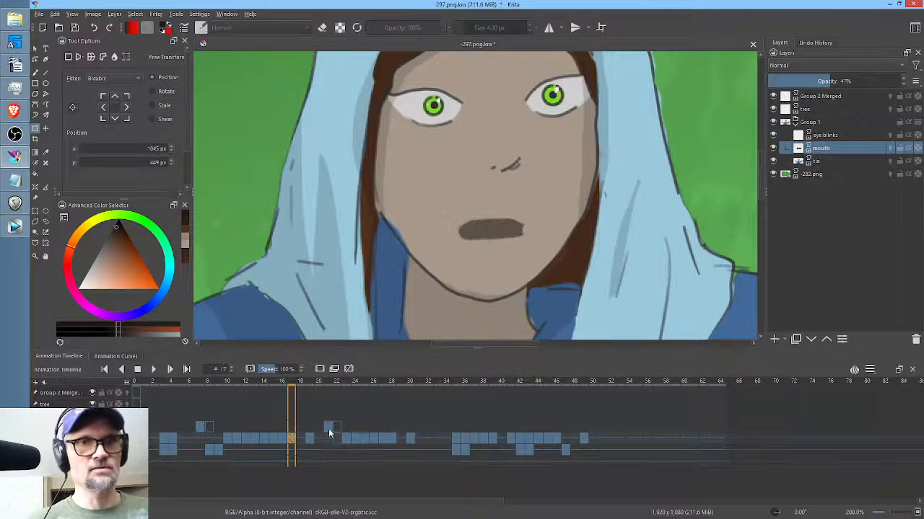
key("Right")
key("Right")
scroll(556, 262, "down", 1)
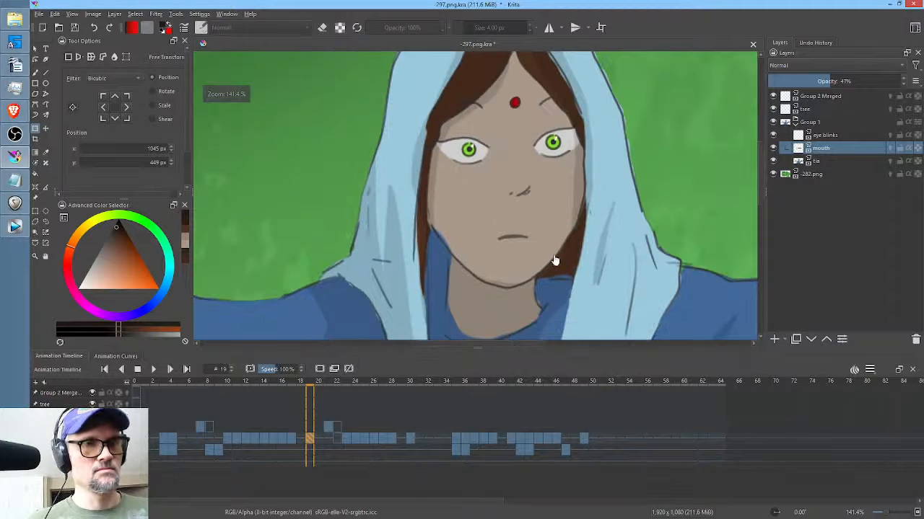
key("Right")
key("Right")
key("Right")
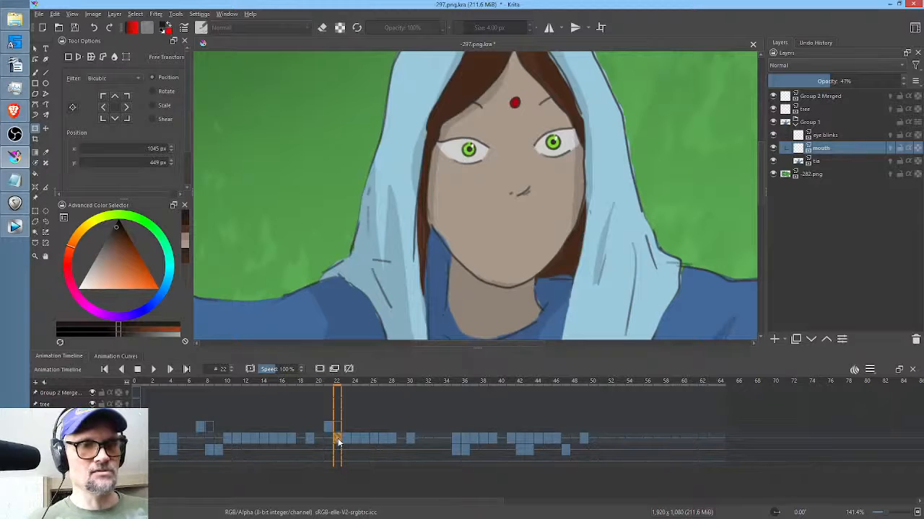
key("ctrl+v")
left_click_drag(339, 439, 291, 438)
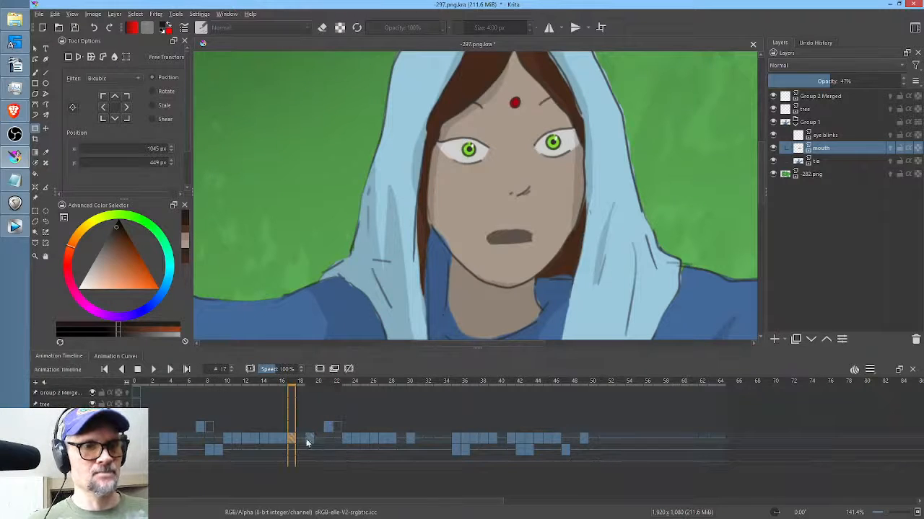
key("space")
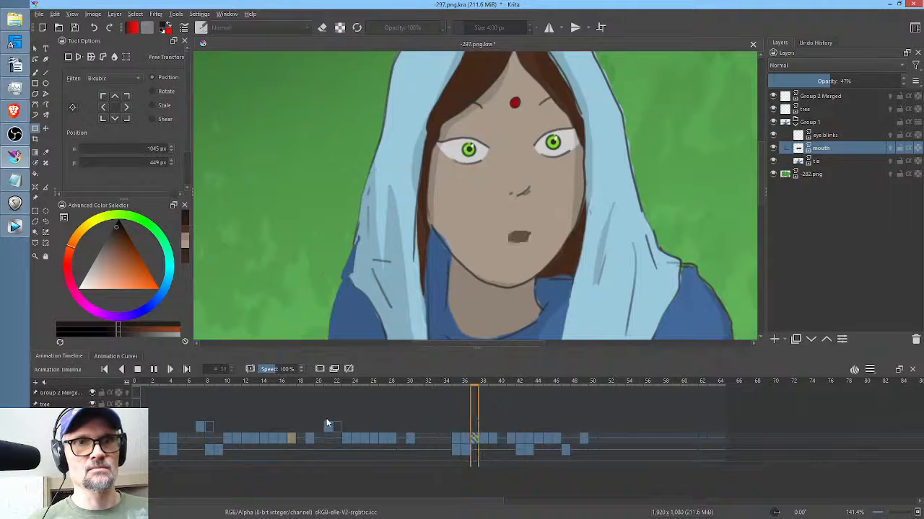
Copy the eye blink keyframes at frames 21–22 to frames 33–34 and 51–52.
left_click(330, 429)
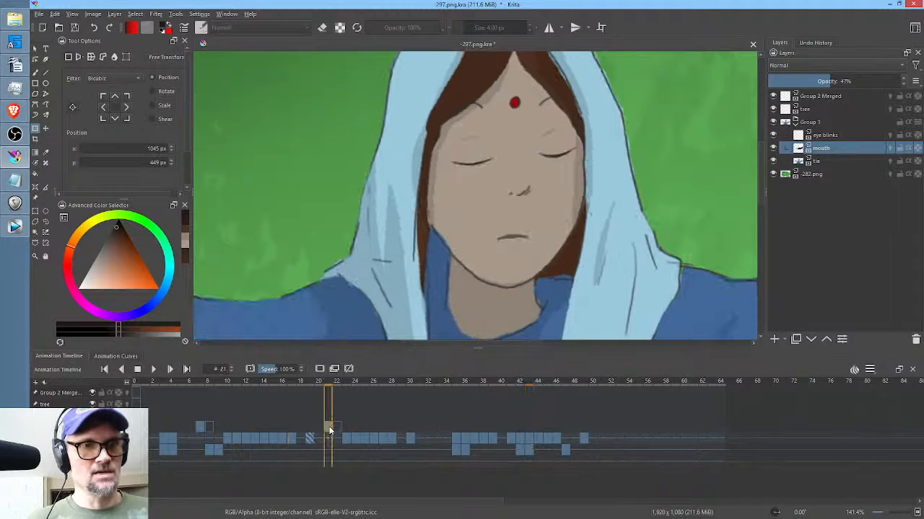
left_click(336, 429)
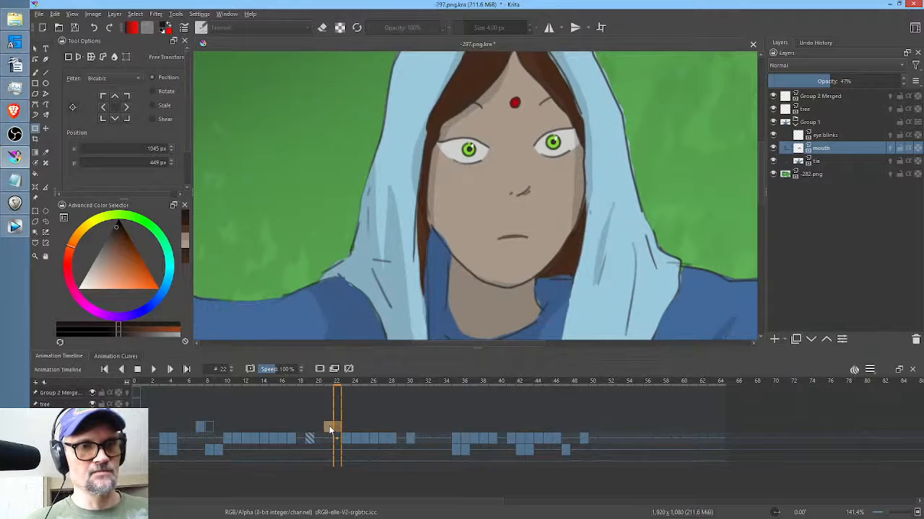
left_click_drag(330, 429, 605, 427)
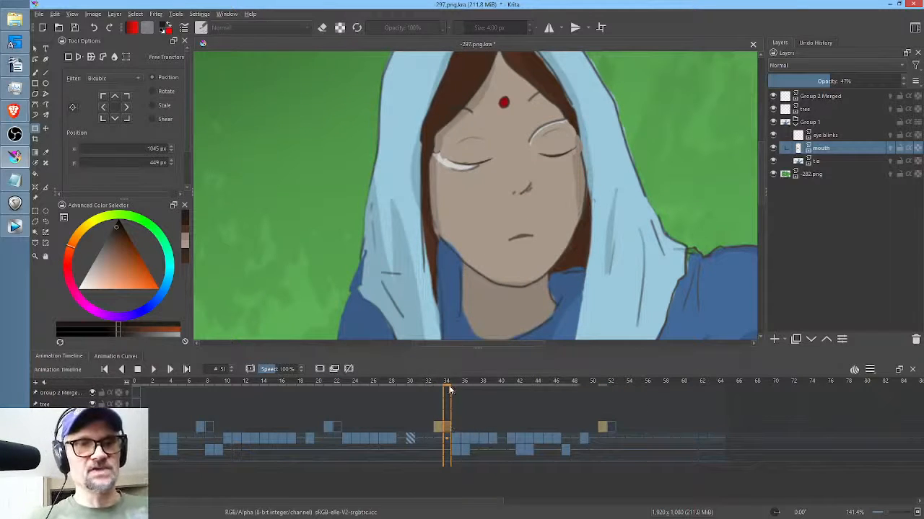
Move and rotate the closed eyes on the eye blinks layer at frame 51 to fit the tilted face, positioned at 1021, 313 px.
left_click_drag(449, 389, 602, 397)
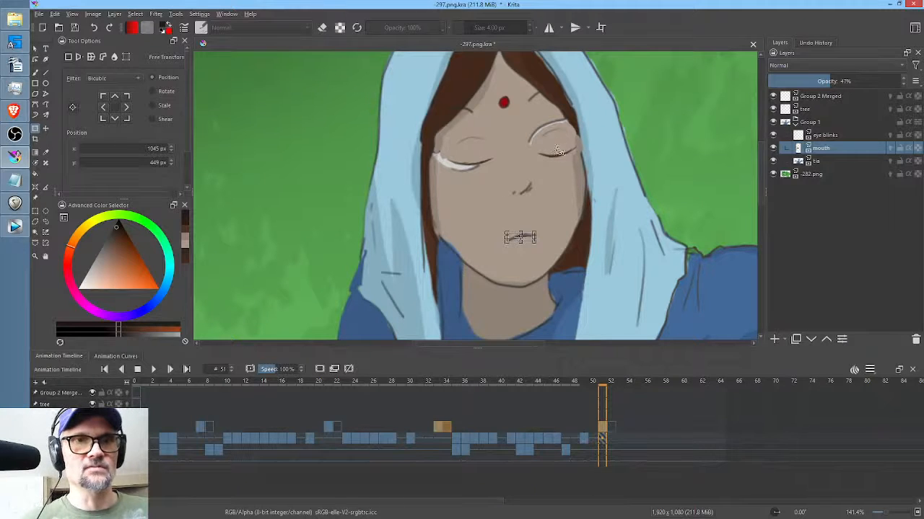
key("Page_Up")
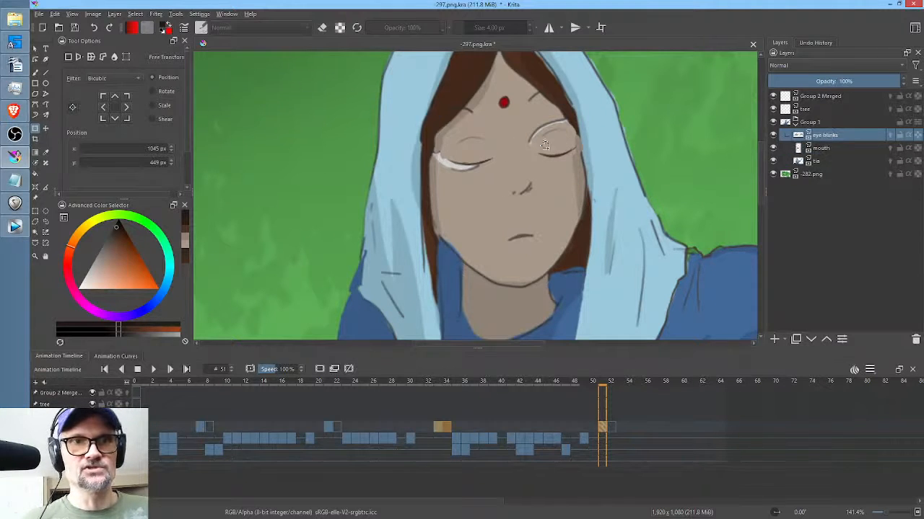
left_click(545, 145)
left_click_drag(621, 142, 584, 131)
scroll(618, 129, "up", 1)
left_click_drag(524, 148, 517, 144)
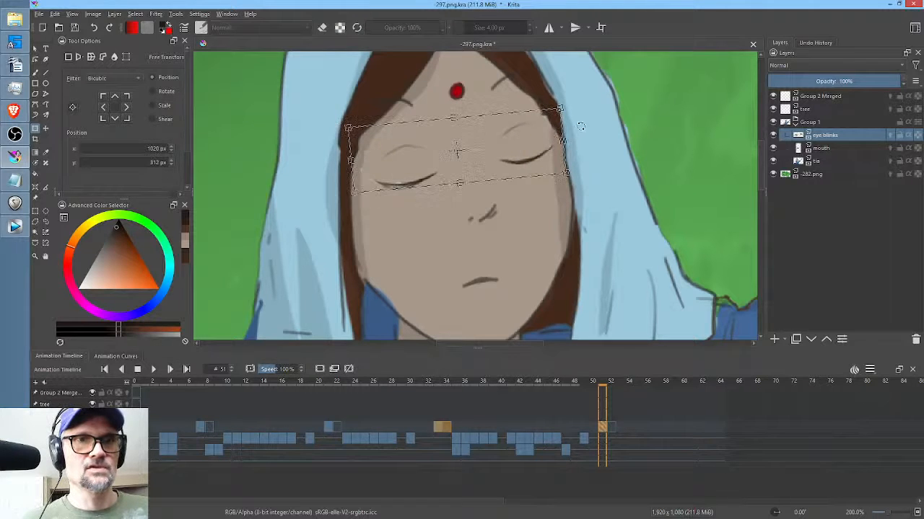
left_click_drag(581, 126, 581, 123)
left_click_drag(518, 146, 518, 146)
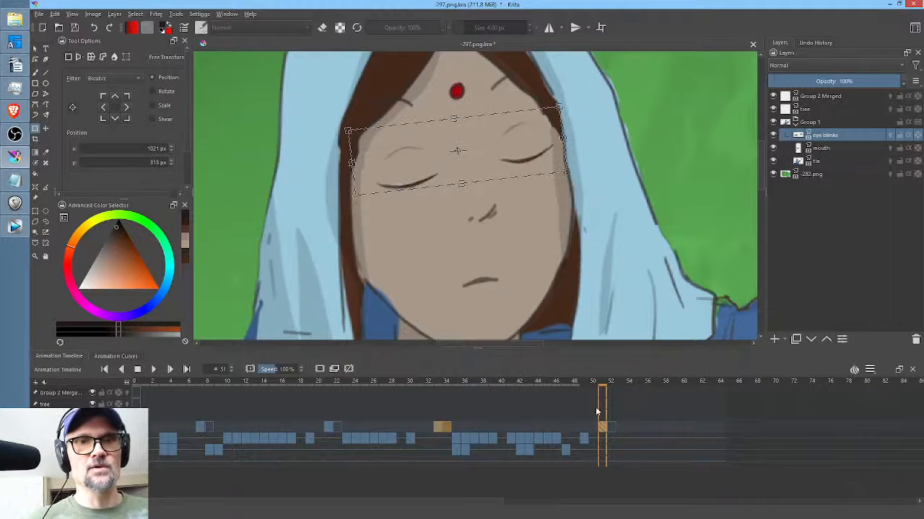
Play back the animation and compare the eye blinks at frames 33 and 51 with the face.
left_click_drag(605, 384, 577, 388)
key("space")
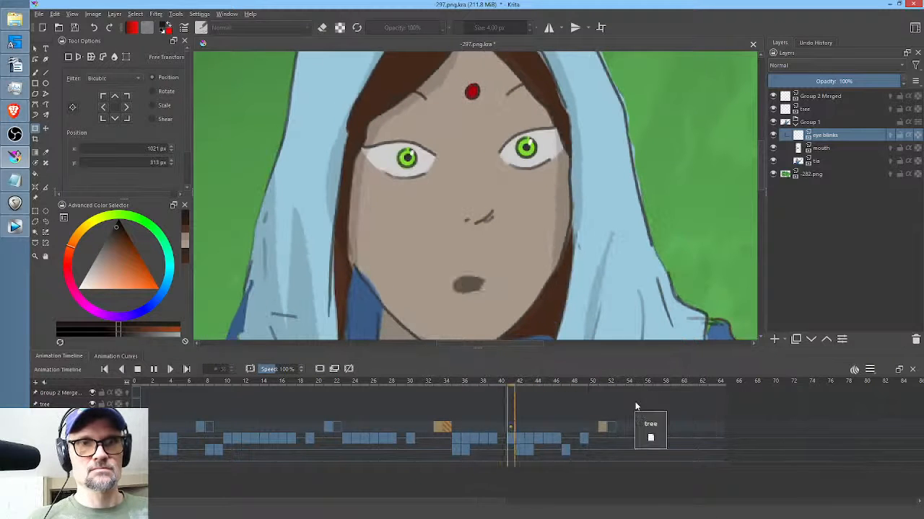
key("space")
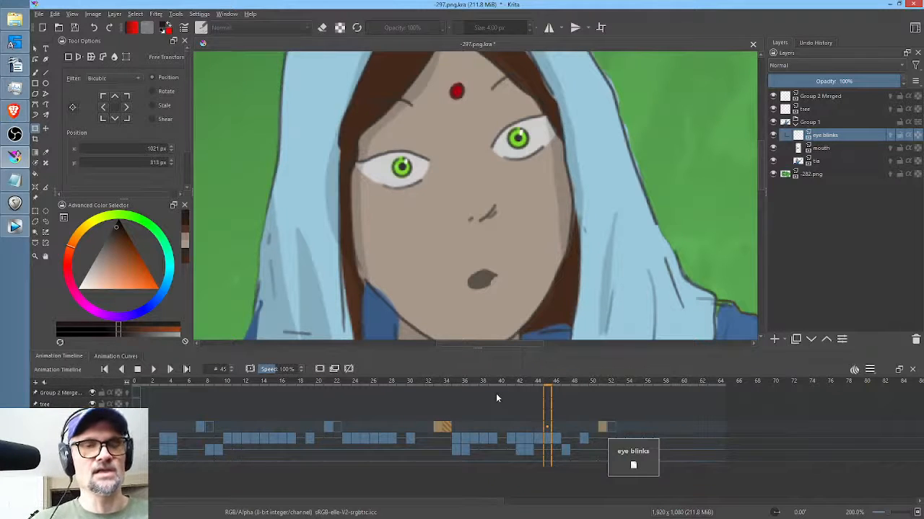
left_click(436, 428)
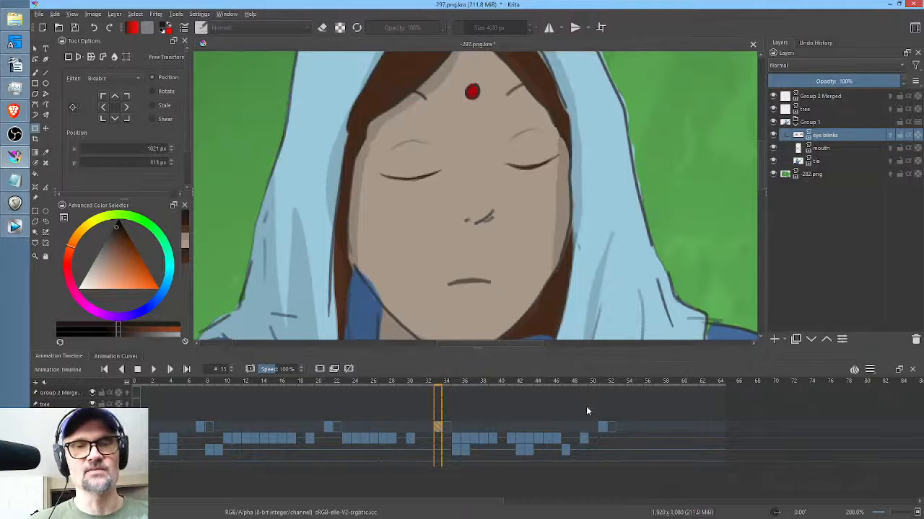
left_click(602, 428)
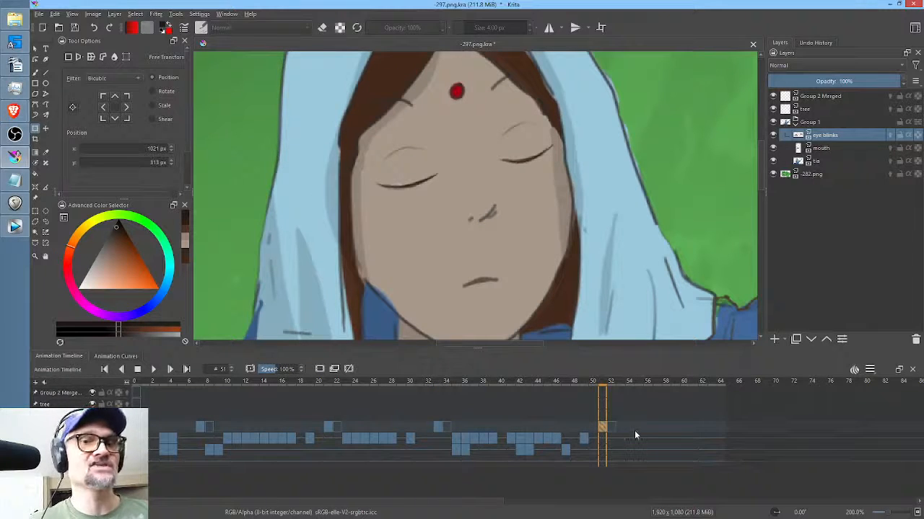
left_click_drag(620, 431, 439, 430)
left_click(437, 431)
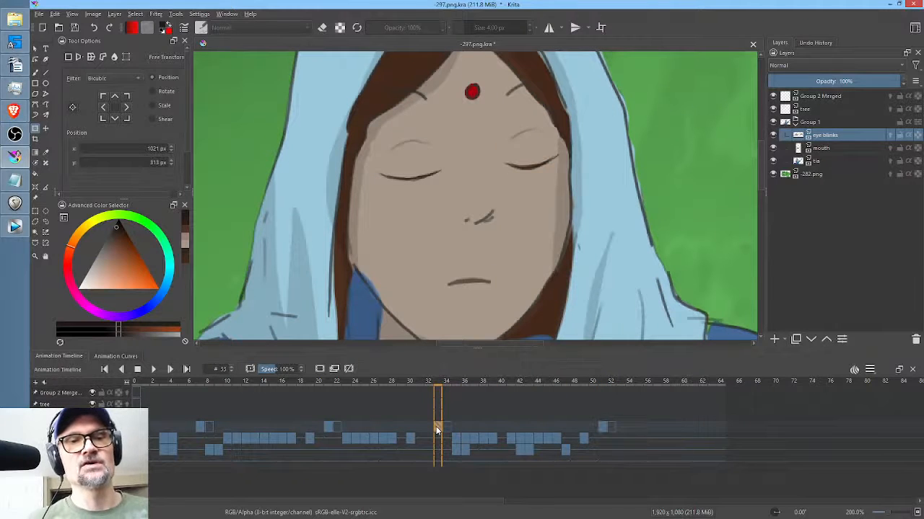
key("space")
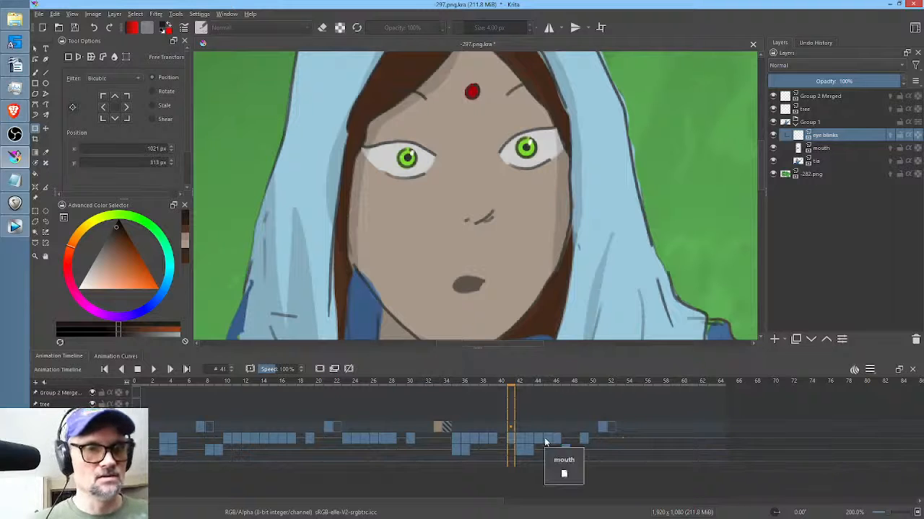
Play the animation from frame 53 and review it with the whole upper body in view.
left_click(622, 428)
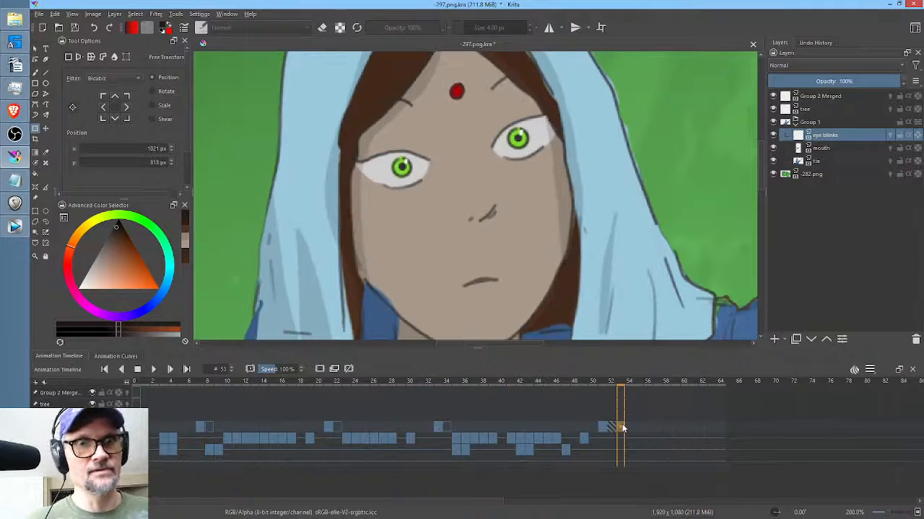
key("space")
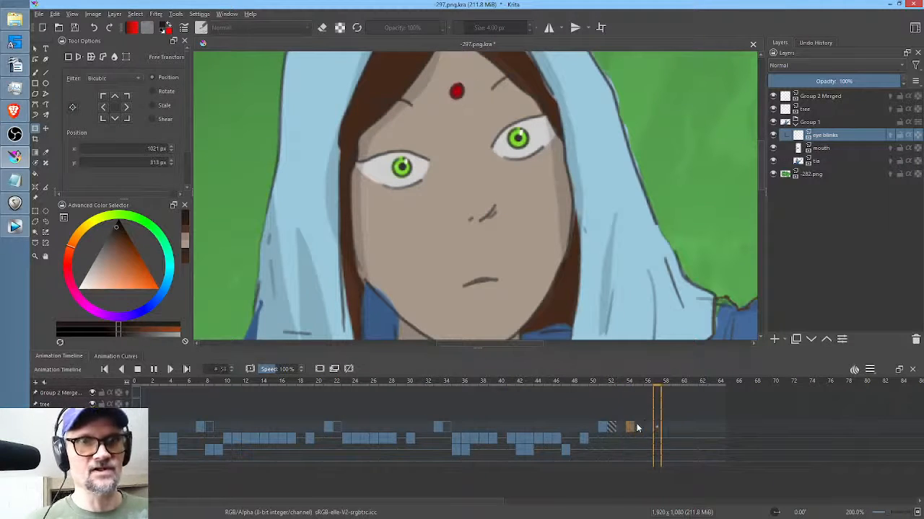
scroll(579, 205, "down", 5)
scroll(579, 205, "up", 2)
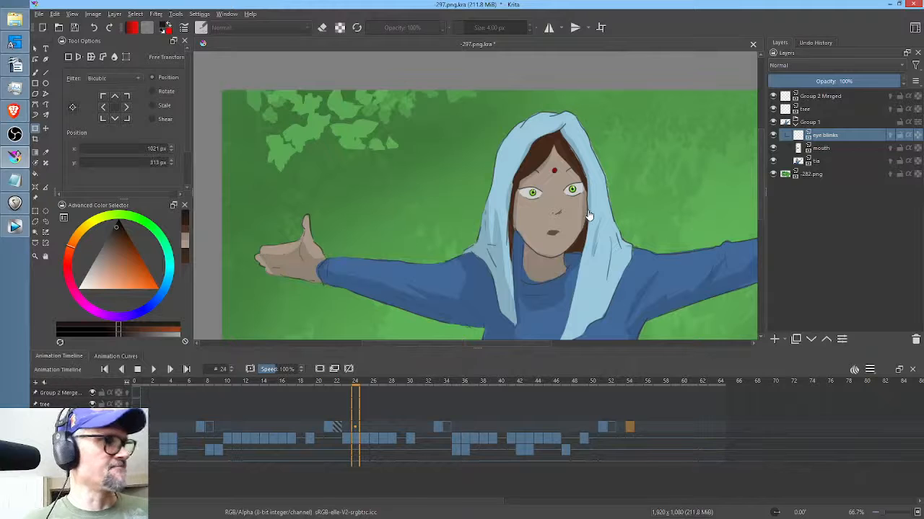
Render frames 0 to 64 as a PNG image sequence with base name 297. into L:/ANIME/SL/scenes/297/RENDER, overwriting the old frames.
key("ctrl+r")
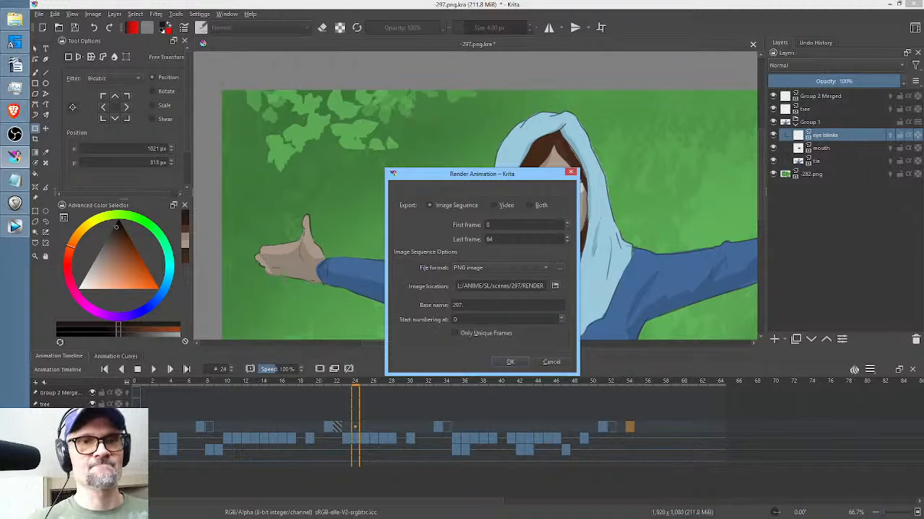
left_click(510, 363)
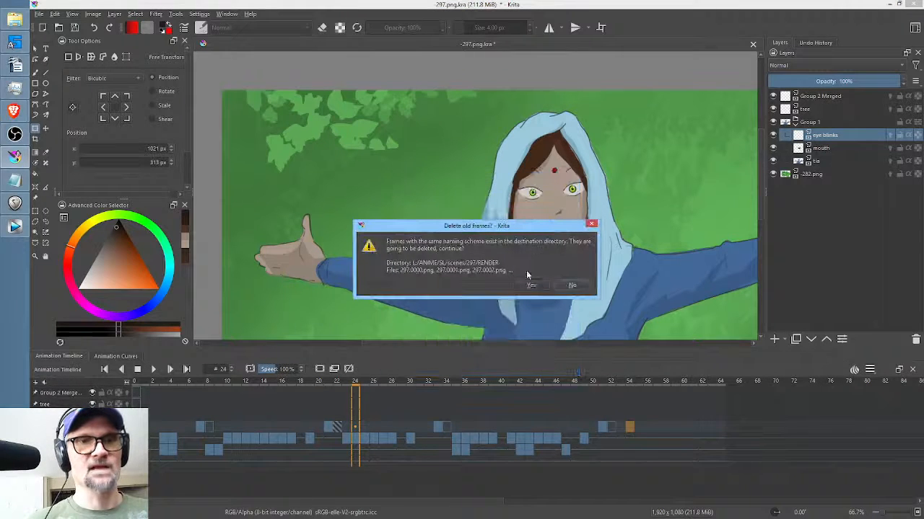
left_click(532, 286)
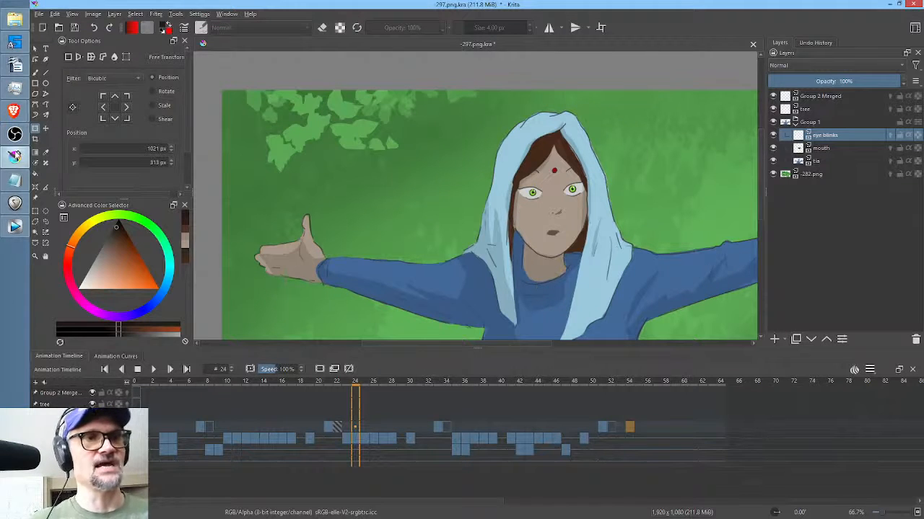
Switch to Vegas Pro, play the edit from 00:26:55.00, and select the time range from clip 296 to 00:27:05.13 within clip 297.
left_click(15, 227)
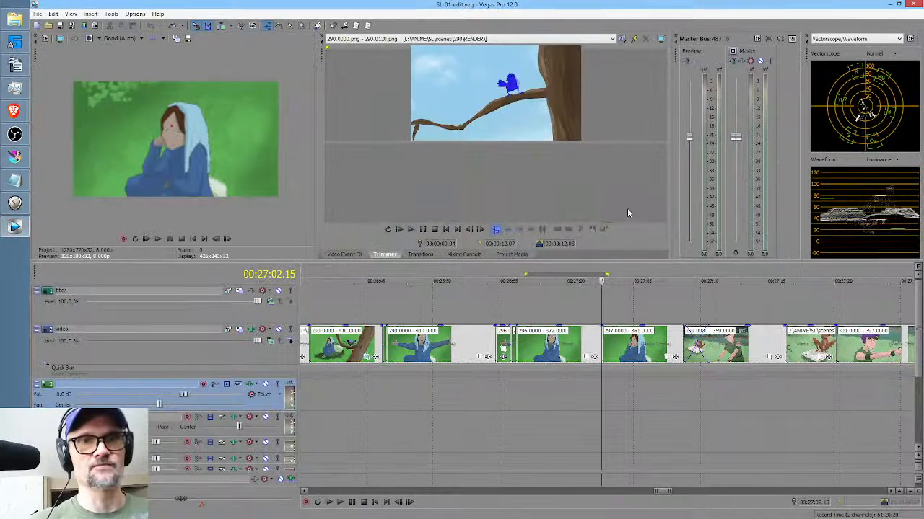
left_click(500, 390)
key("space")
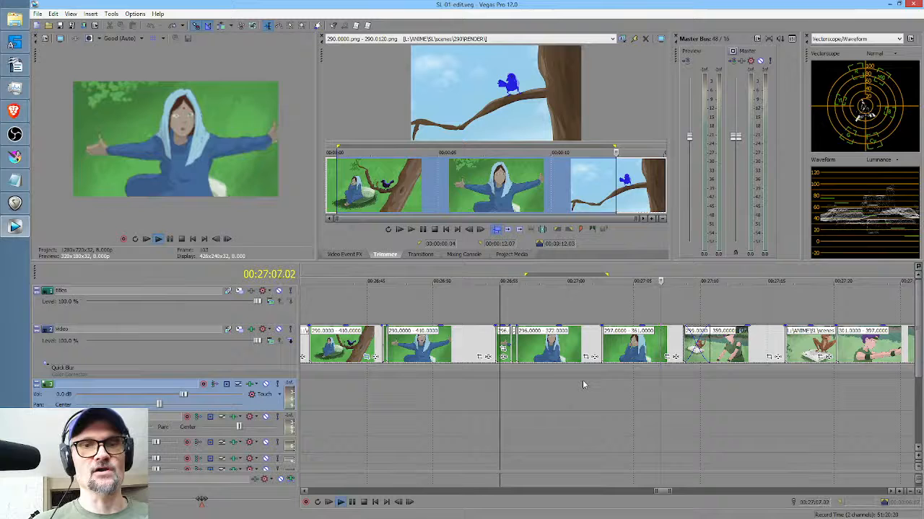
key("space")
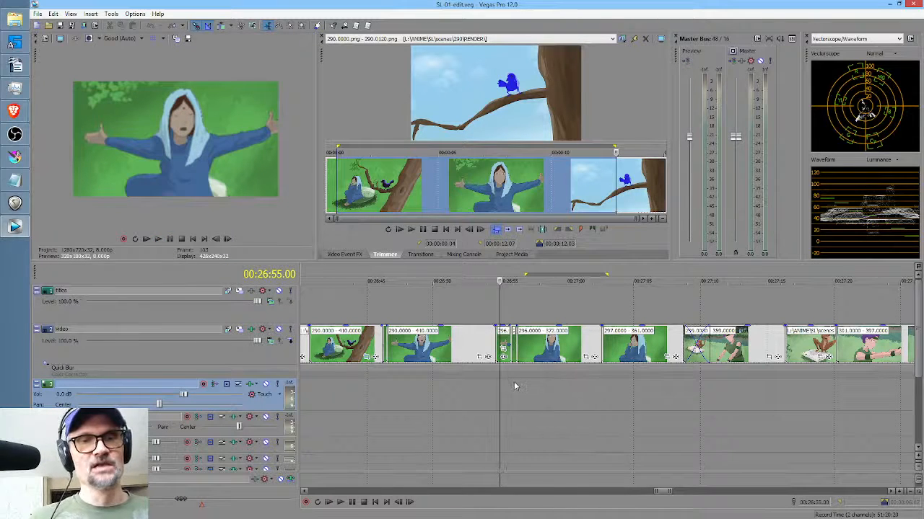
left_click_drag(516, 386, 640, 388)
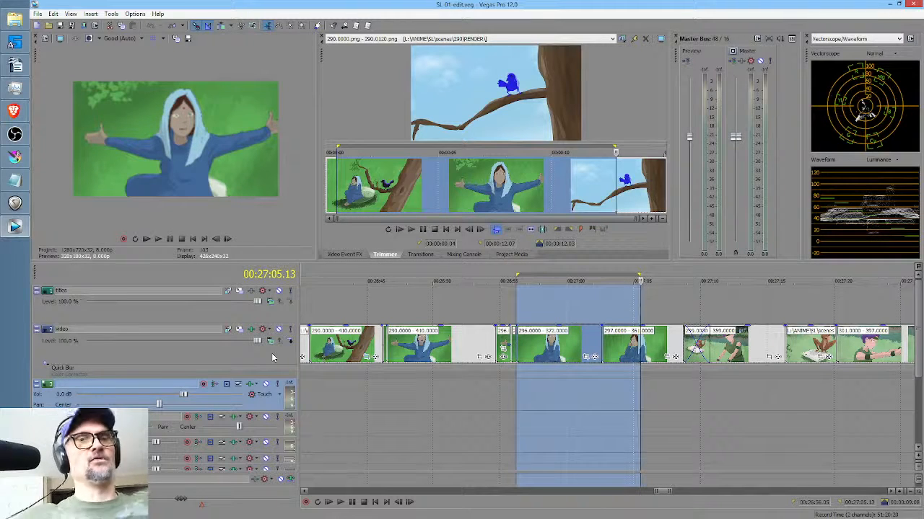
Switch to REAPER, briefly play the EP-01-04-Monkey project, save it and close the program.
left_click(14, 203)
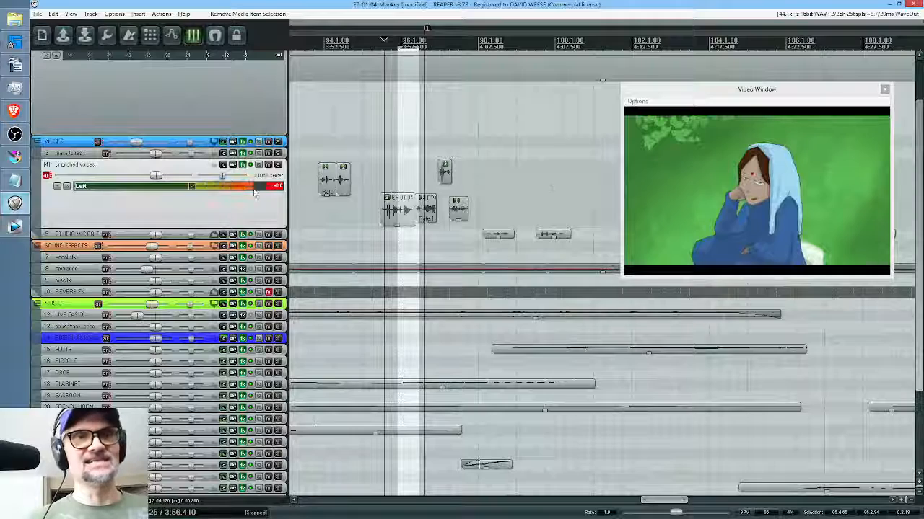
key("space")
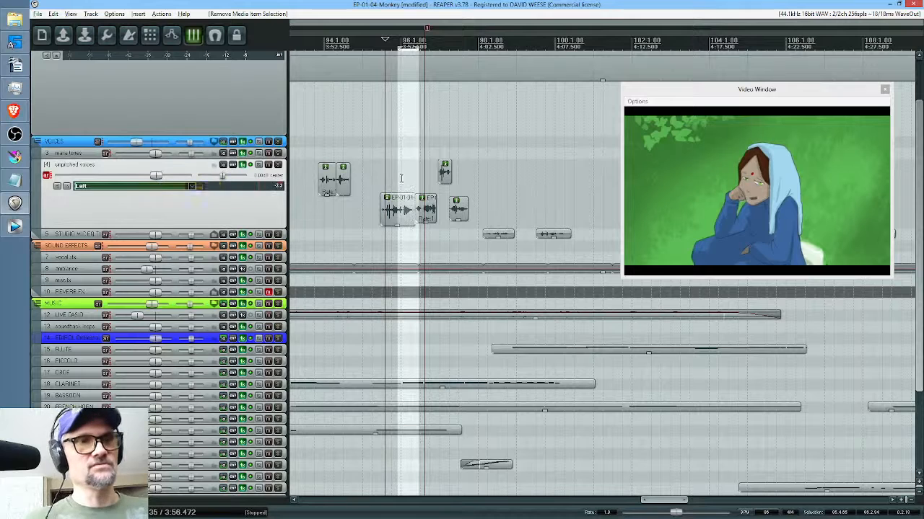
key("space")
left_click(86, 35)
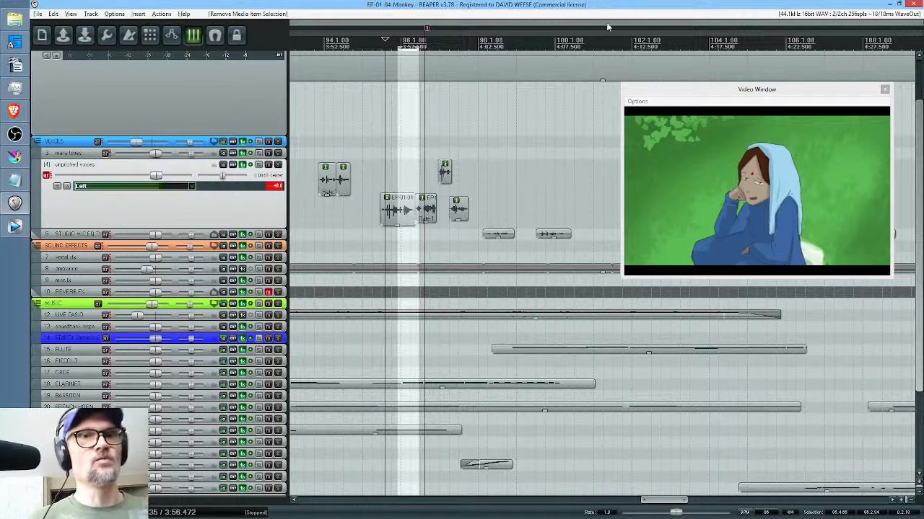
left_click(917, 5)
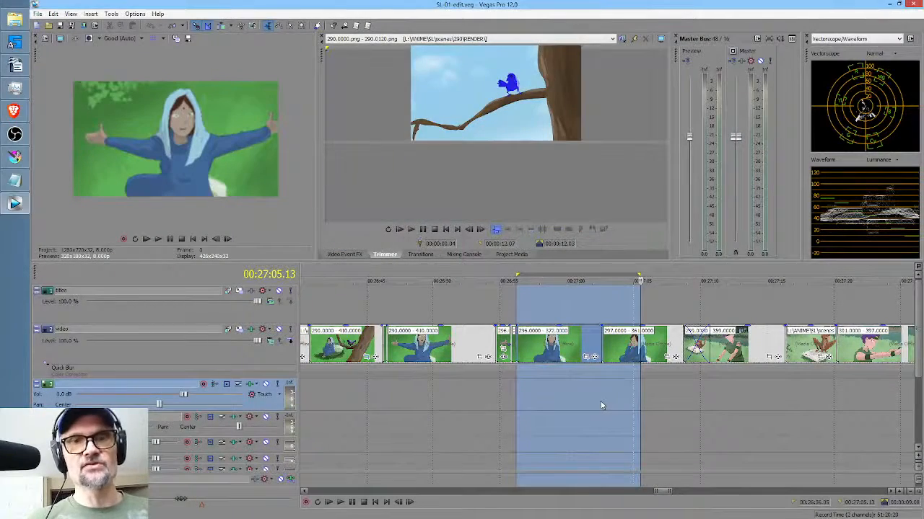
Select the whole episode region from 00:22:04.11 to 00:29:38.18 and put the cursor at its start.
left_click(628, 395)
scroll(614, 387, "down", 6)
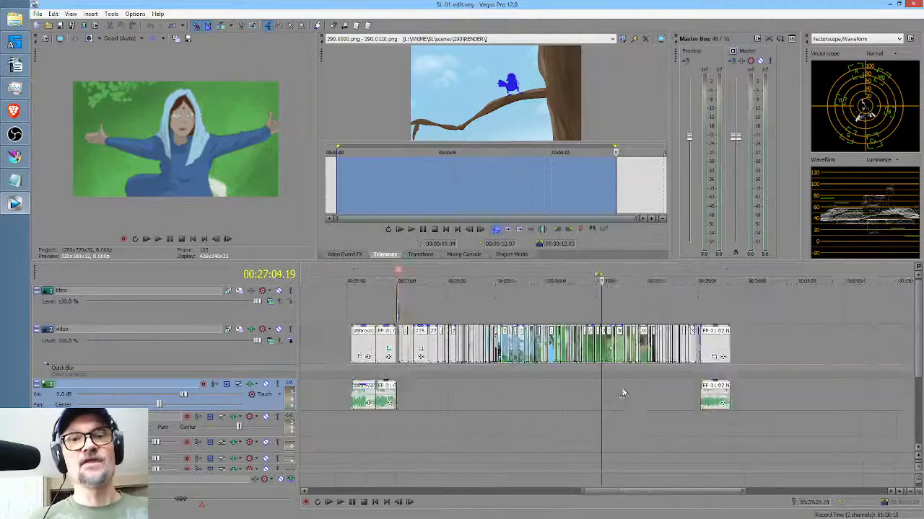
double_click(727, 275)
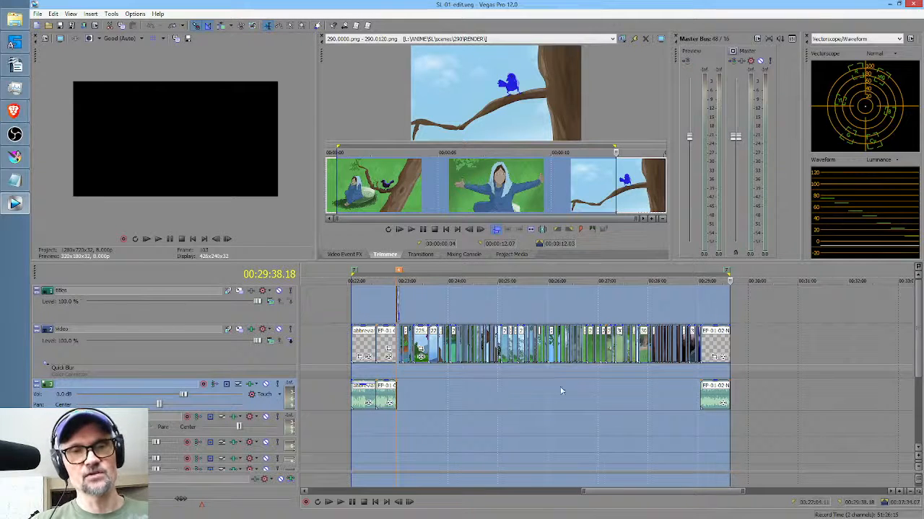
scroll(534, 393, "down", 6)
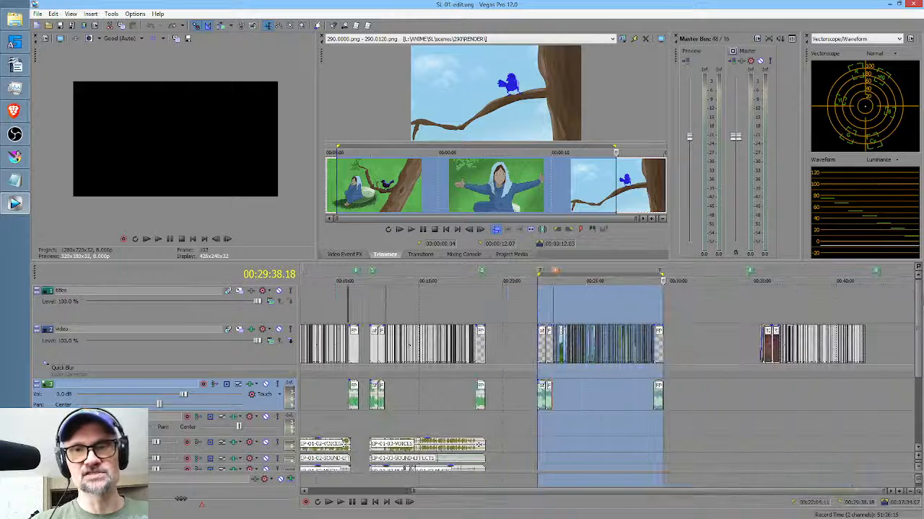
scroll(781, 363, "down", 1)
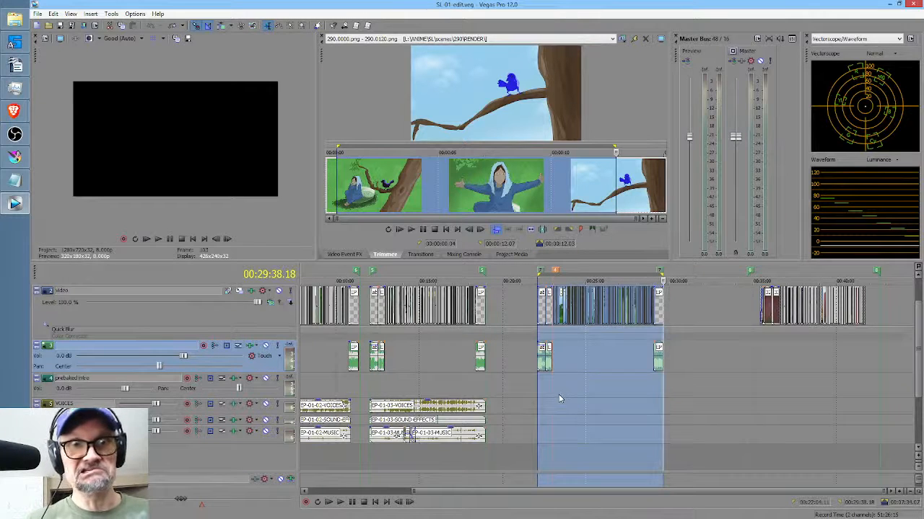
left_click(553, 274)
Render the loop region with the HD EX 1280x720-24p template to SL-01-edit.mxf in L:\ANIME\SL\render\proxies\EP-01-04, overwriting the existing file.
left_click(37, 14)
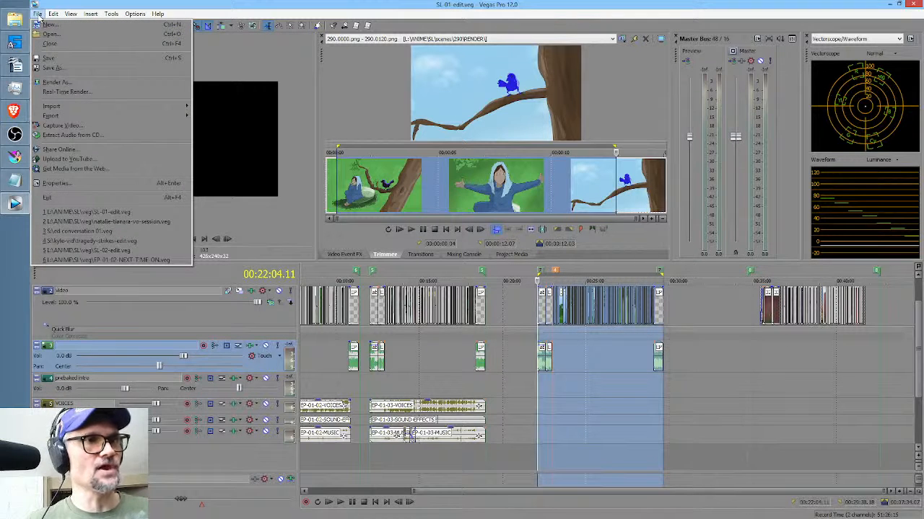
left_click(59, 82)
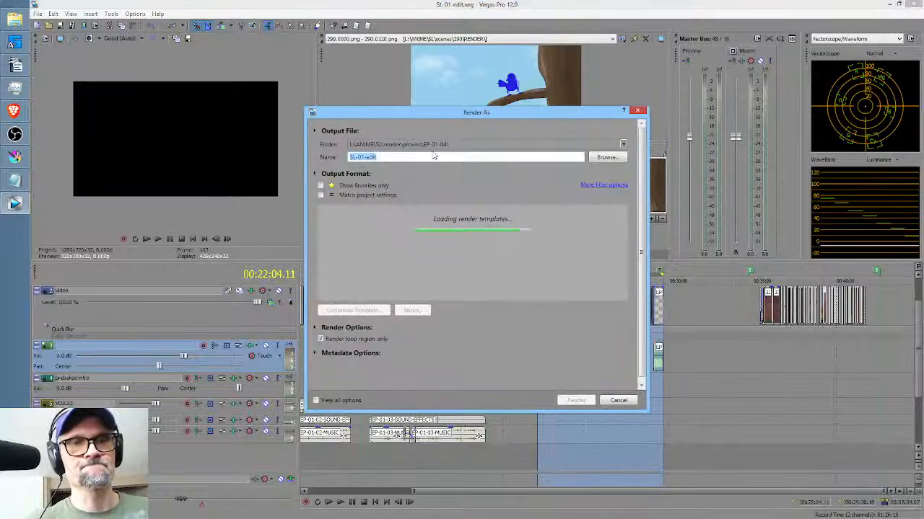
left_click(391, 297)
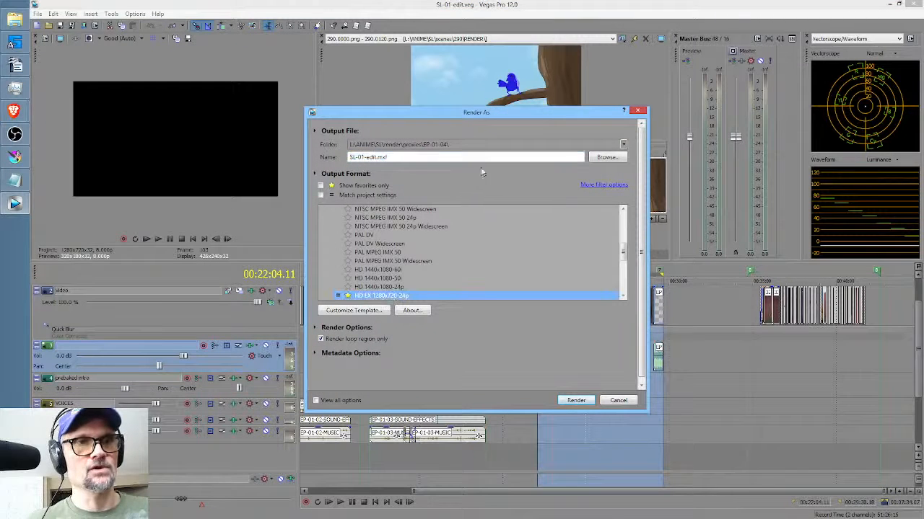
left_click(606, 157)
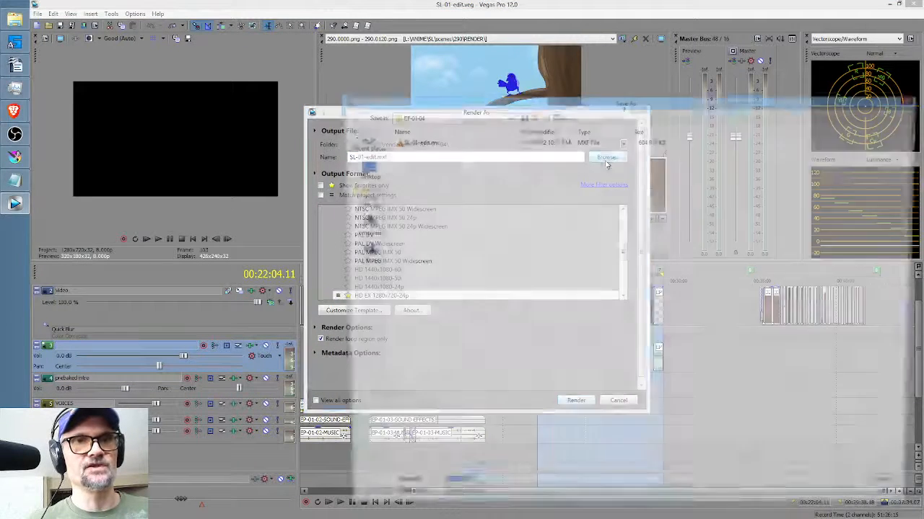
double_click(417, 142)
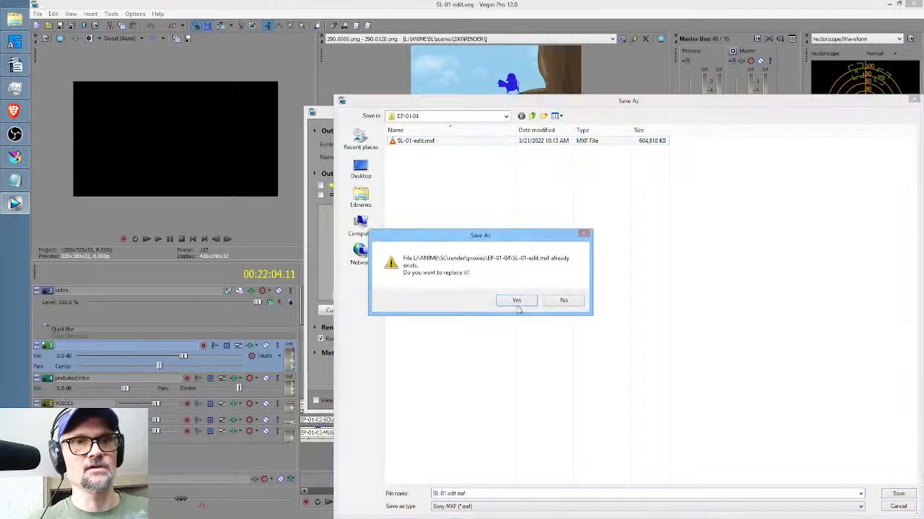
left_click(516, 305)
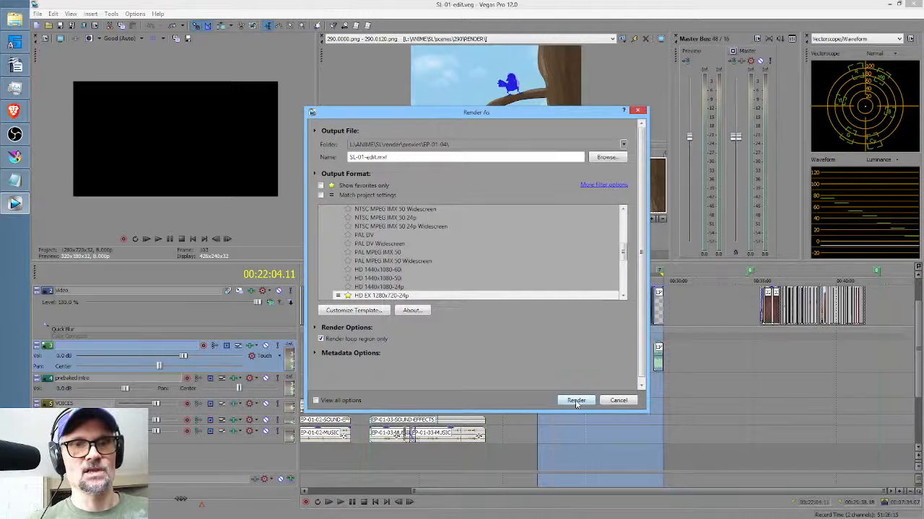
left_click(576, 402)
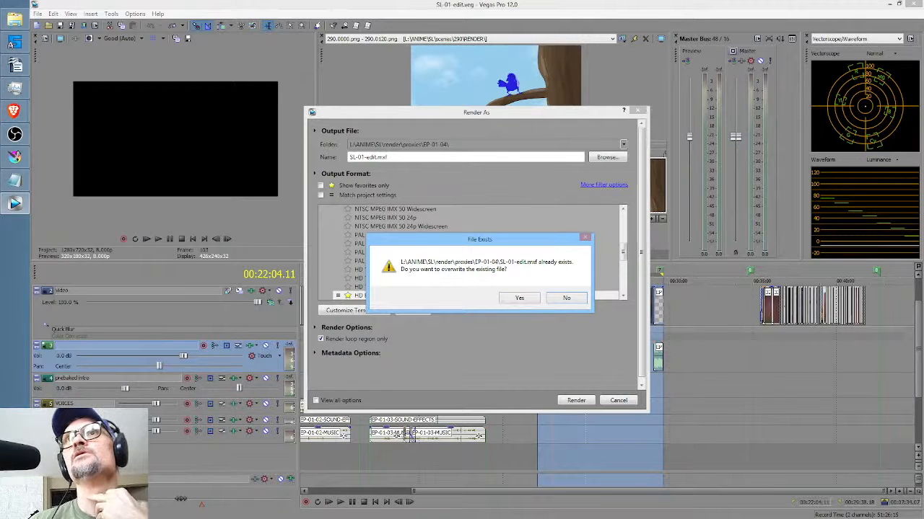
key("alt+Tab")
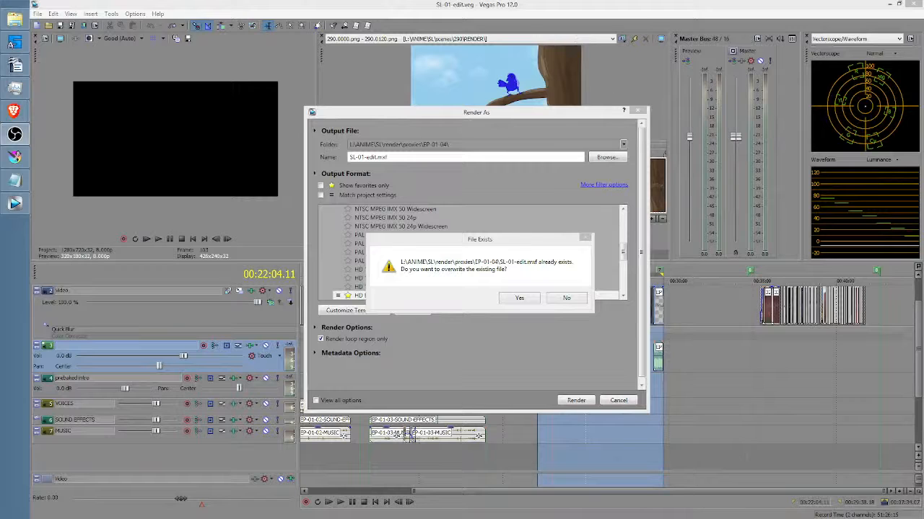
left_click(517, 300)
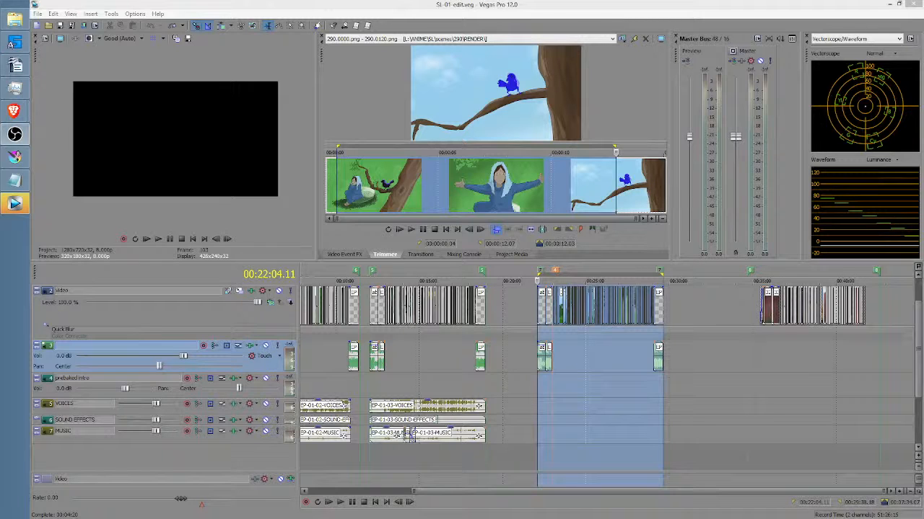
Switch to File Explorer and run cleanup.bat in the EP-01-04 proxies folder, overwriting SL-01-04-PROXY.mp4.
left_click(20, 21)
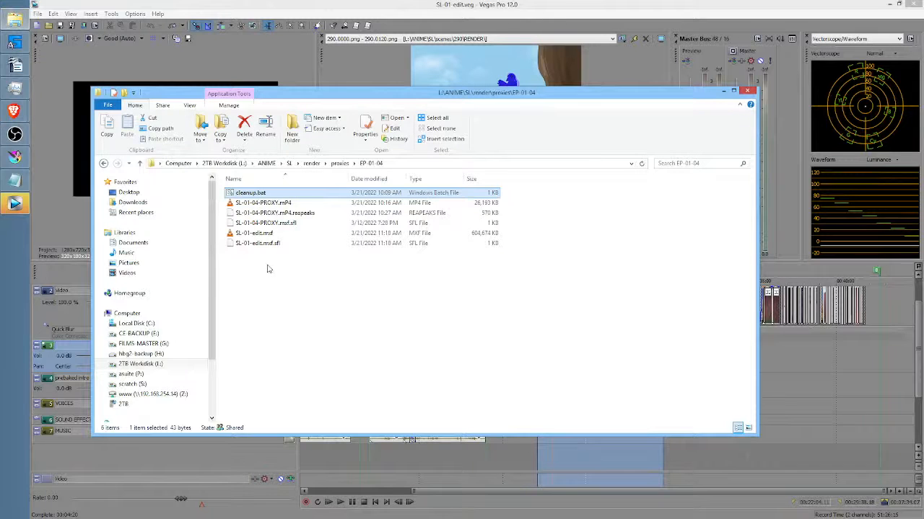
double_click(272, 194)
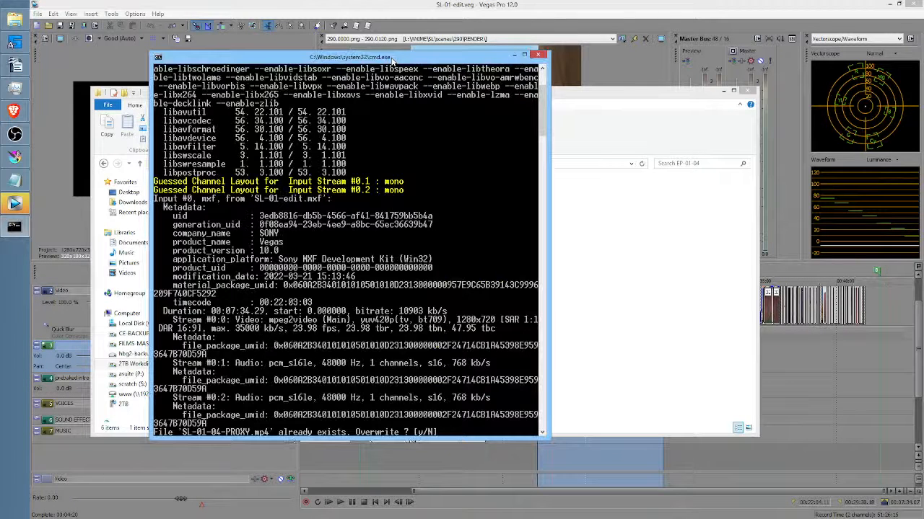
type("y")
key("Return")
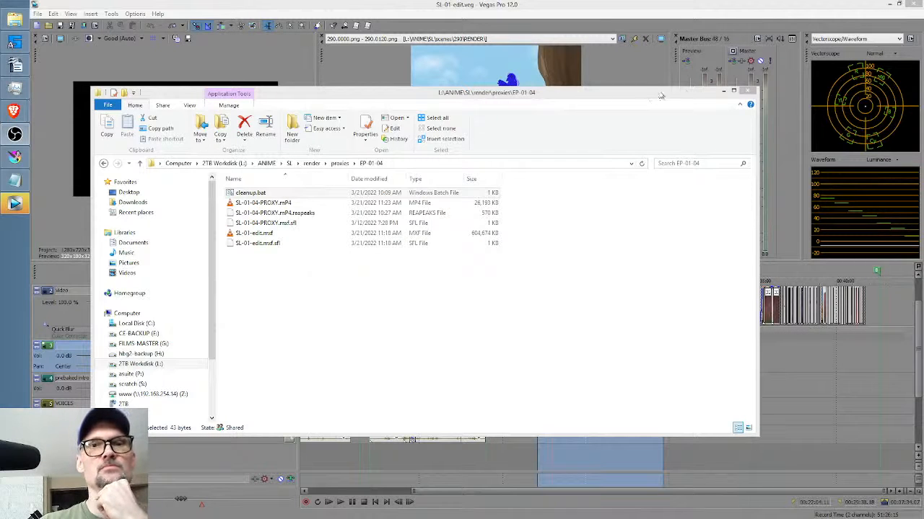
left_click(723, 92)
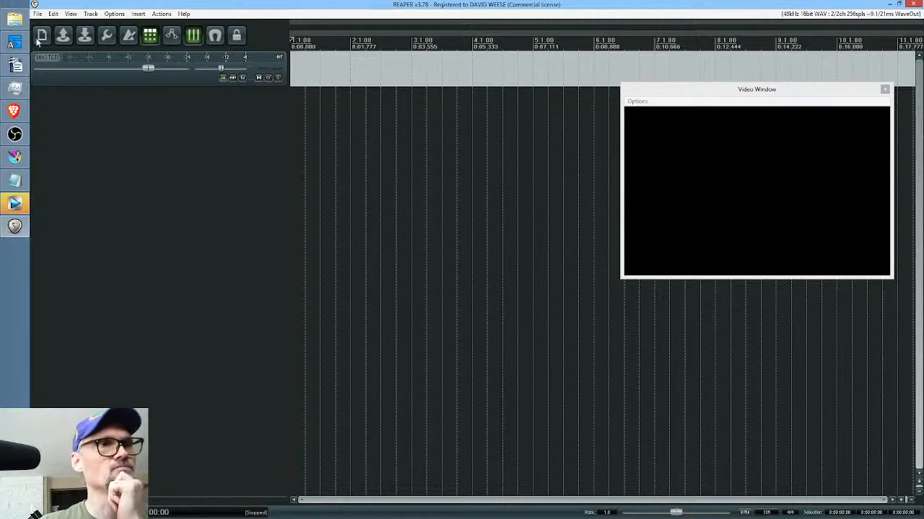
In REAPER, open the recent project EP-01-04-Monkey and shrink the video window so that it uncovers the tracks.
left_click(36, 14)
mouse_move(79, 78)
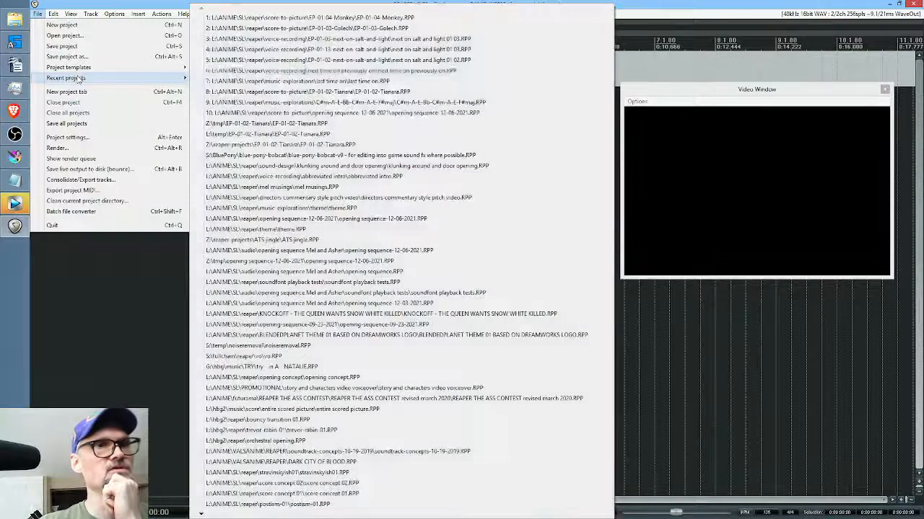
left_click(382, 27)
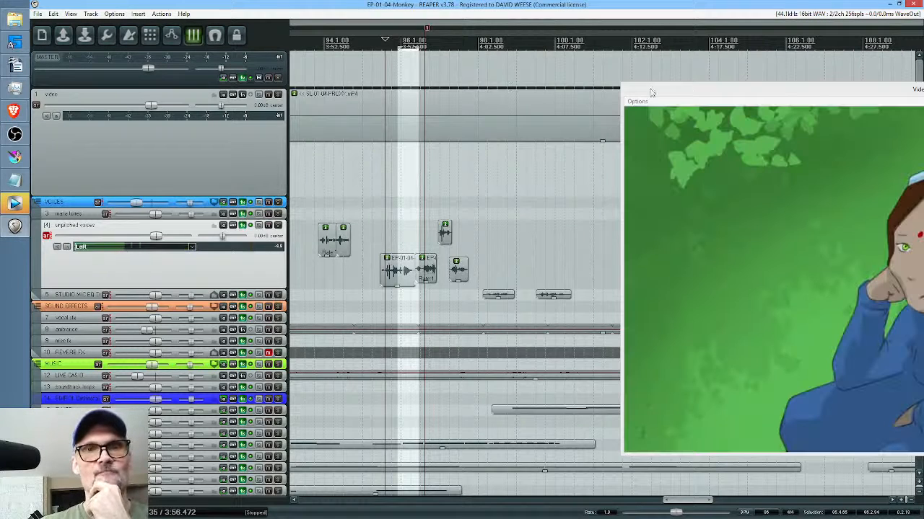
left_click_drag(651, 93, 242, 69)
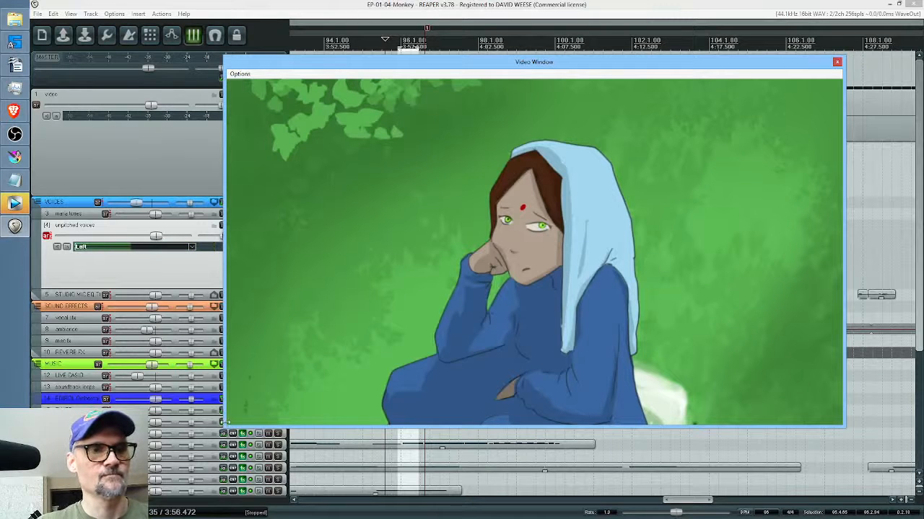
left_click_drag(225, 425, 634, 220)
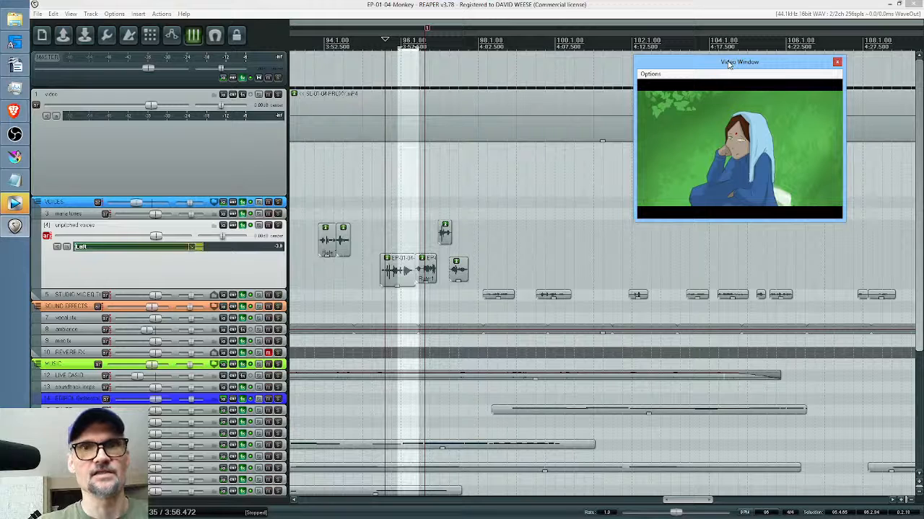
left_click_drag(728, 65, 727, 81)
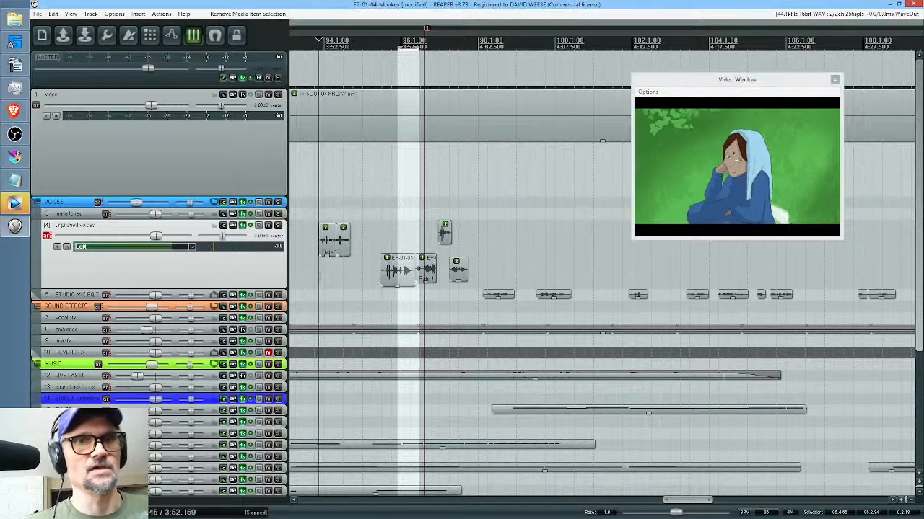
Play the project from 3:52.159 and again from 3:56.003 to check the voice clips against the new video.
left_click(318, 276)
key("space")
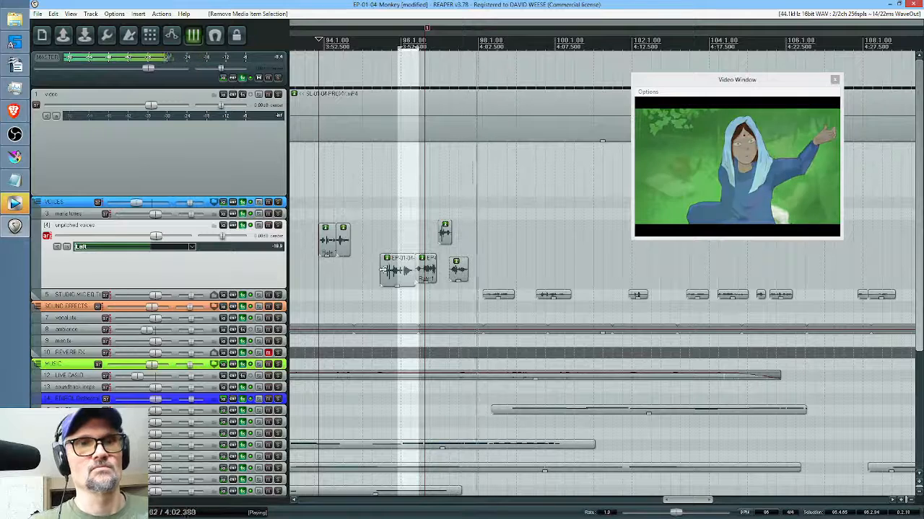
key("space")
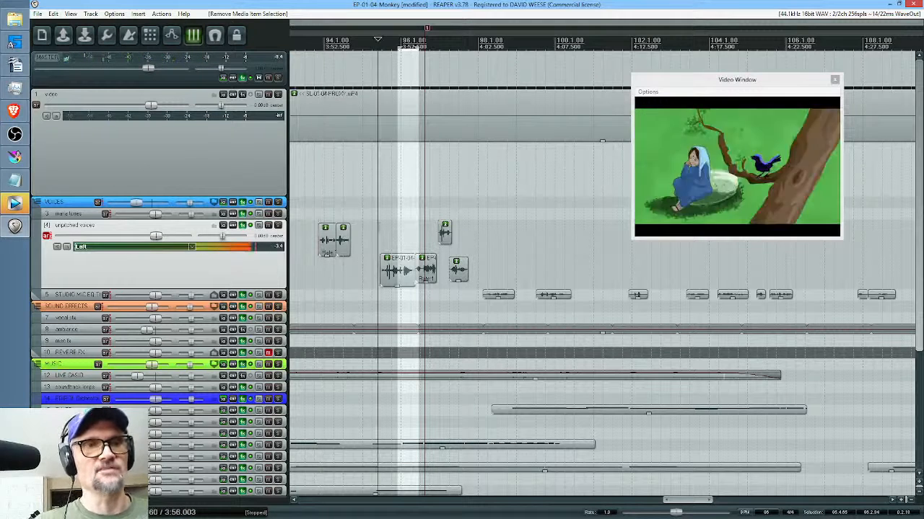
scroll(375, 230, "up", 4)
key("space")
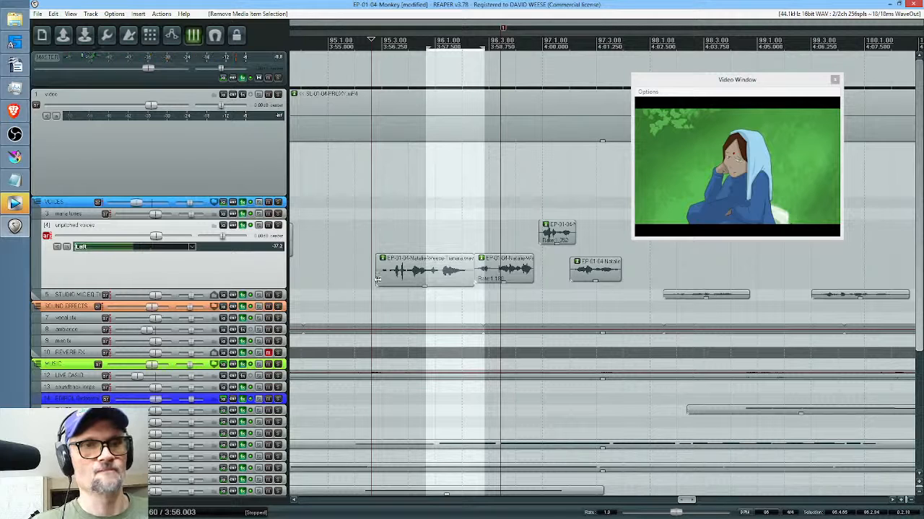
Trim the start of the long voice clip on the unpitched voices track to about 3:56.4 and play it back.
left_click_drag(376, 279, 388, 279)
key("space")
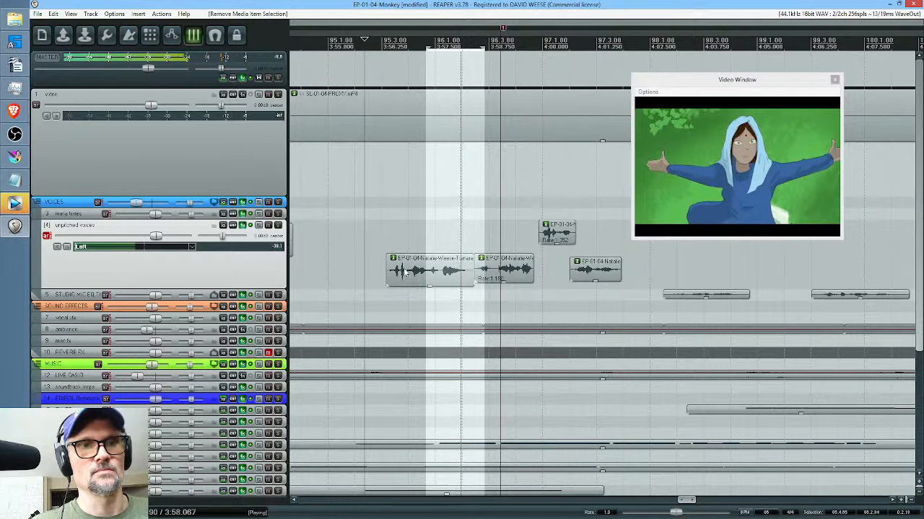
key("space")
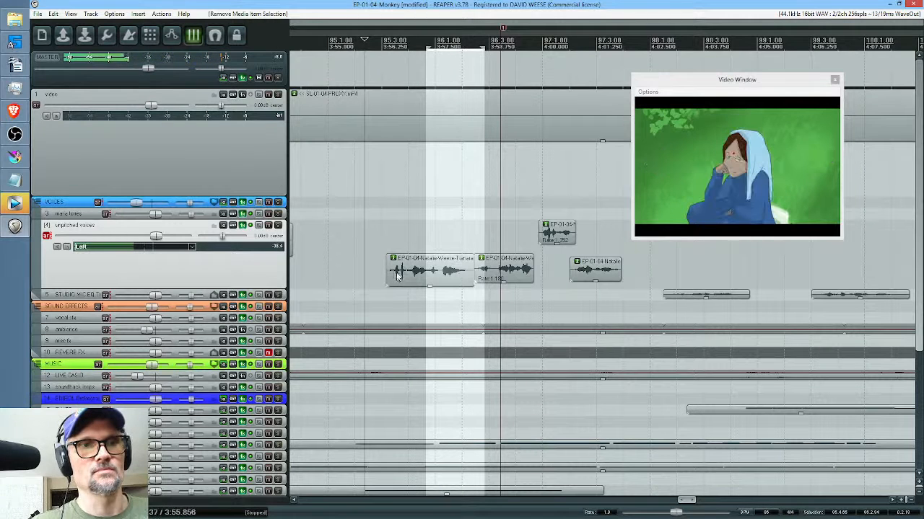
Shift the trimmed voice clip and the one adjoining it about 0.1 s later and play from 3:56.383.
left_click_drag(482, 267, 456, 271)
left_click(387, 246)
key("space")
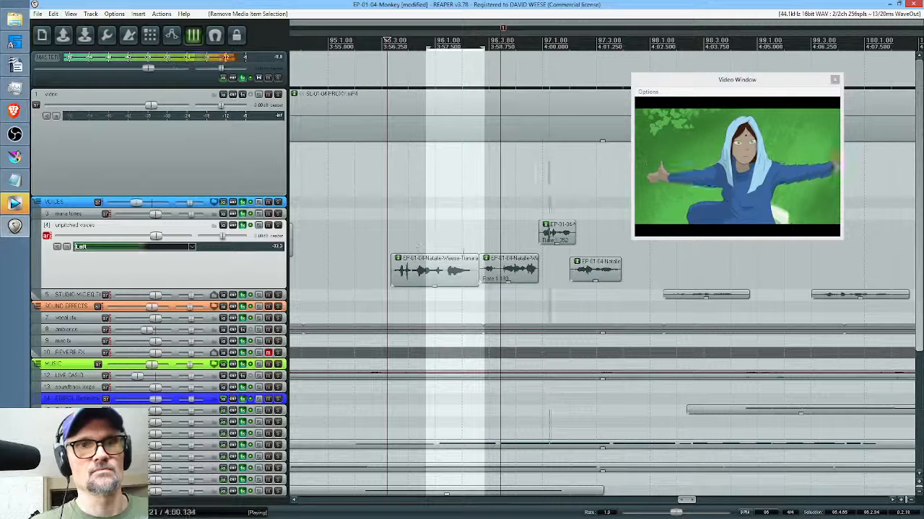
key("space")
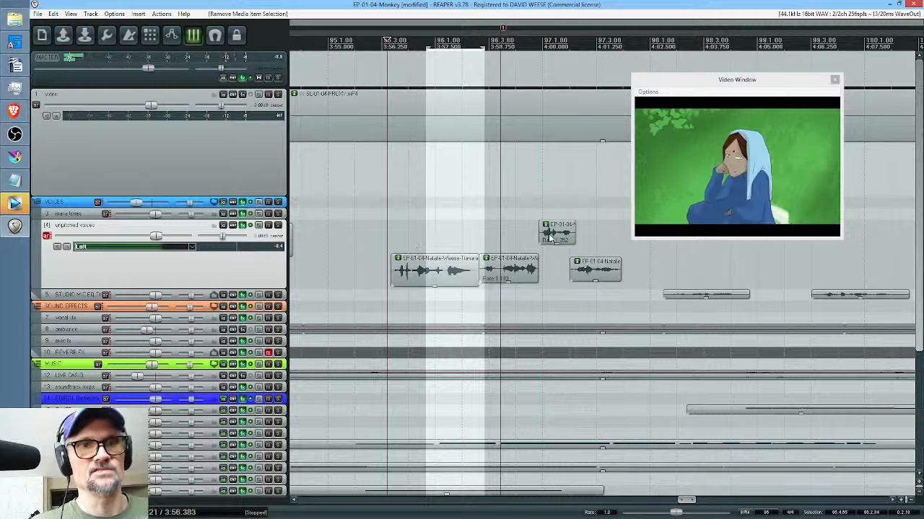
Move the second voice clip slightly earlier so it overlaps the end of the first, and check the timing from 3:57.537.
left_click(549, 236)
left_click(469, 233)
key("space")
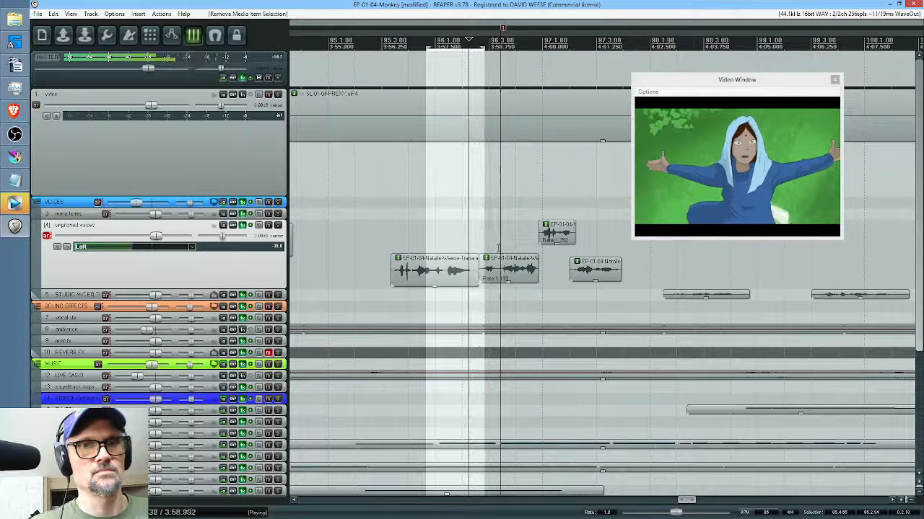
key("space")
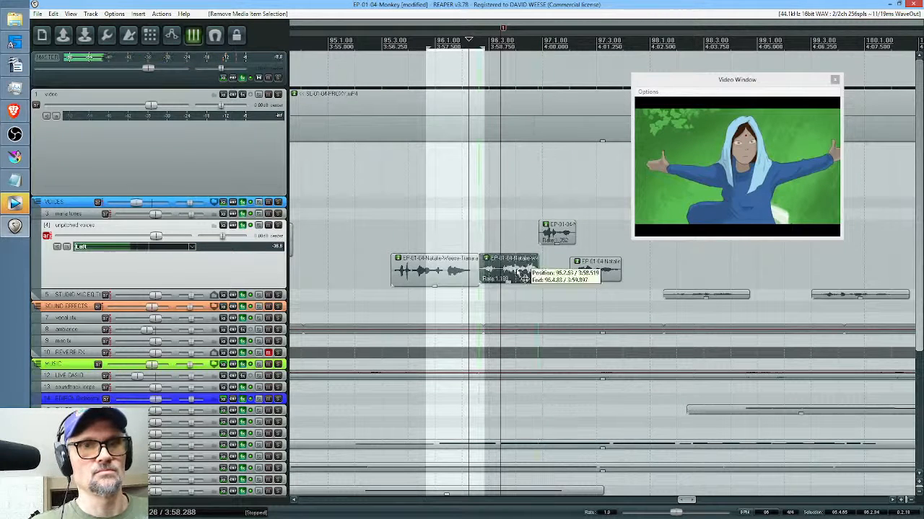
left_click_drag(521, 277, 516, 278)
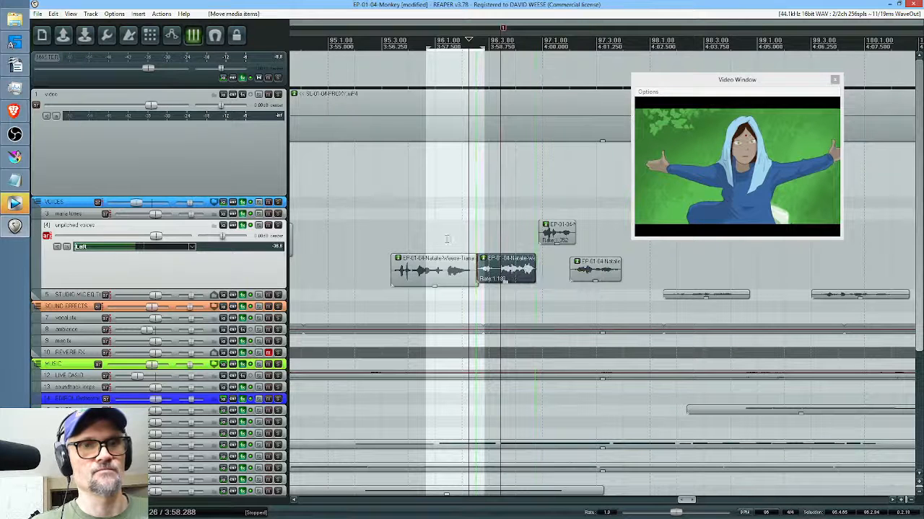
left_click(436, 40)
key("space")
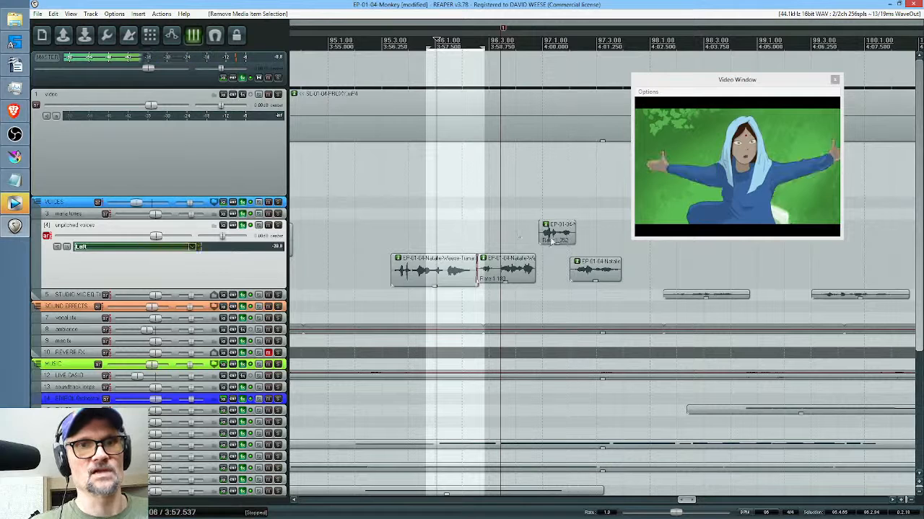
key("space")
Trim the start of the short upper voice clip near 4:00 on the unpitched voices track.
left_click(518, 234)
scroll(518, 233, "up", 3)
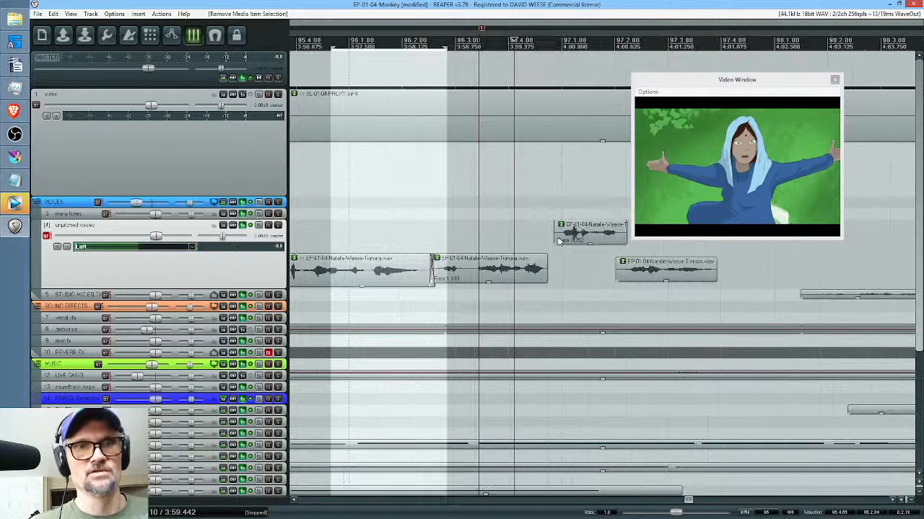
left_click_drag(556, 238, 556, 262)
left_click(560, 239)
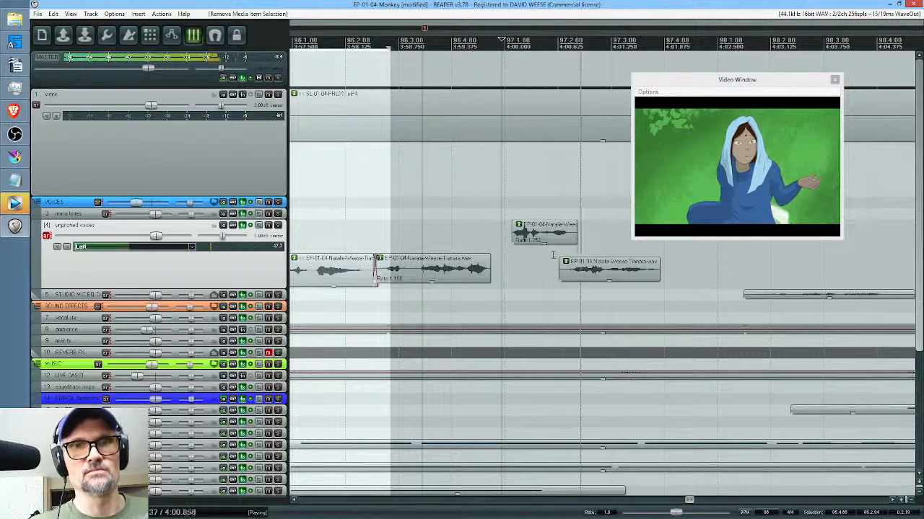
Move the lower voice clip near 4:01 on the unpitched voices track about 0.1 s later and play on from about 4:00.
key("space")
left_click_drag(591, 269, 600, 269)
left_click(504, 250)
key("space")
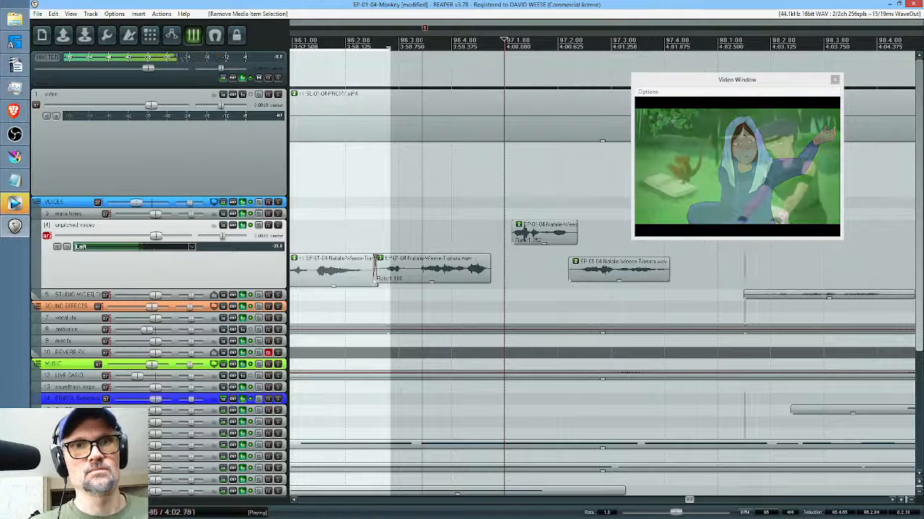
scroll(661, 269, "down", 2)
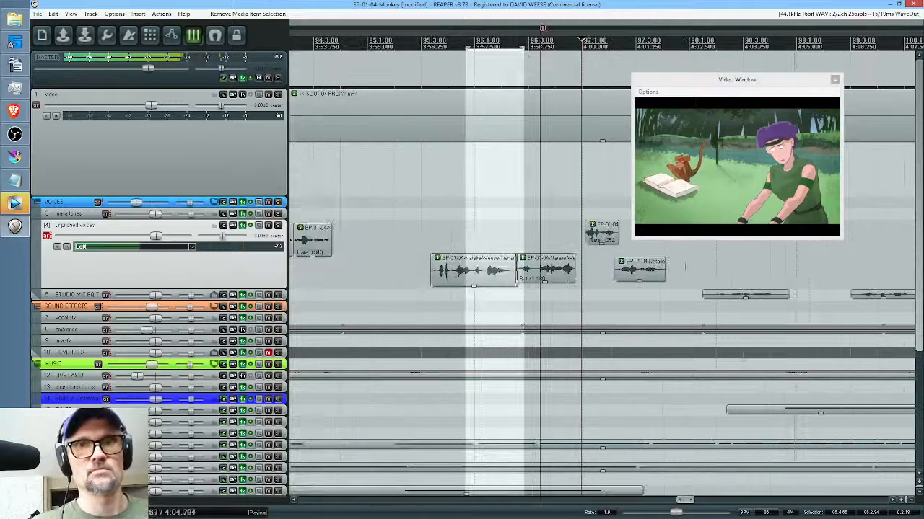
scroll(681, 267, "down", 2)
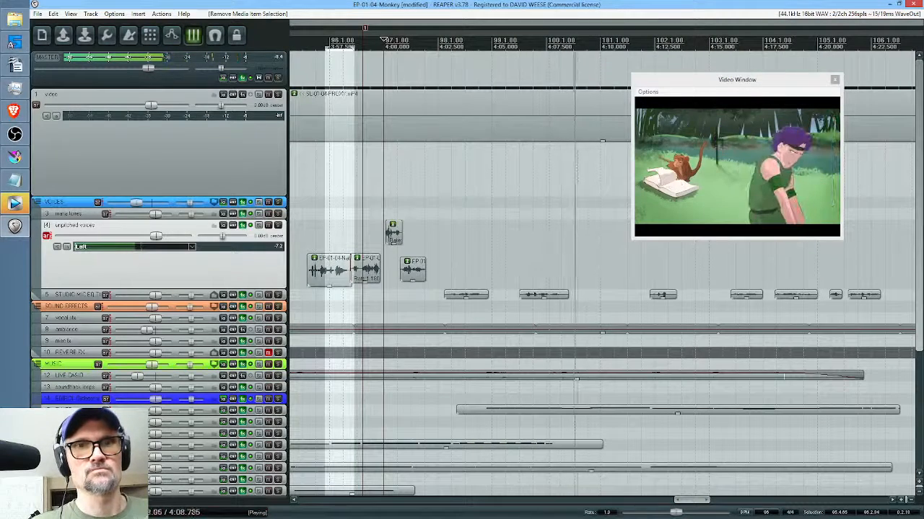
left_click_drag(590, 267, 463, 254)
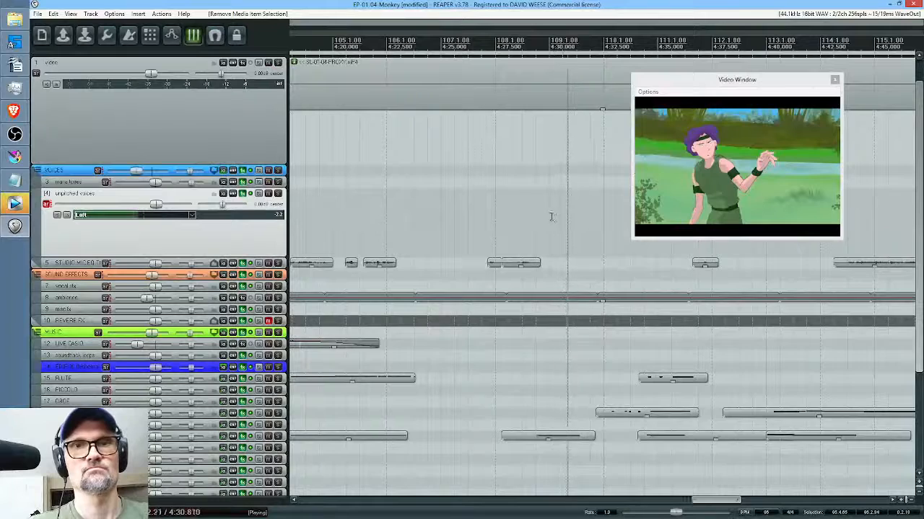
scroll(562, 222, "down", 2)
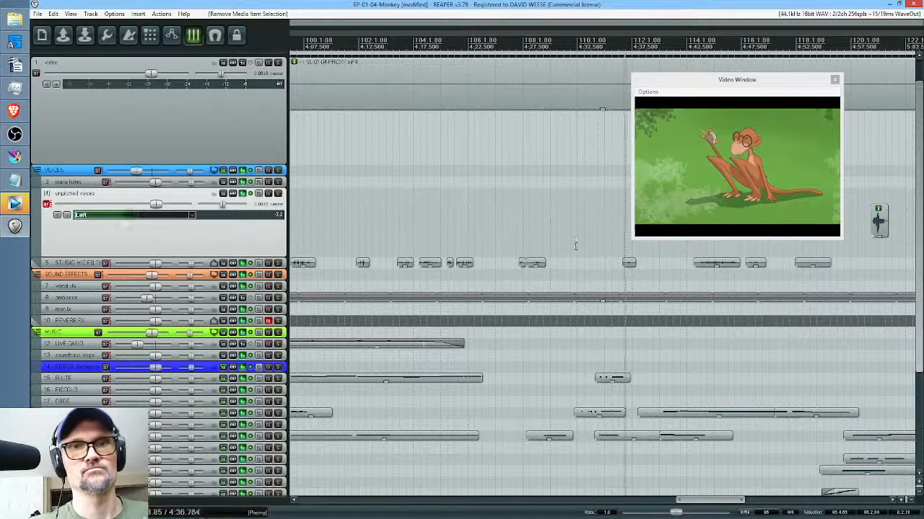
Record a short new voice take on the unpitched voices track with the cursor at 4:30.121.
key("space")
left_click(556, 235)
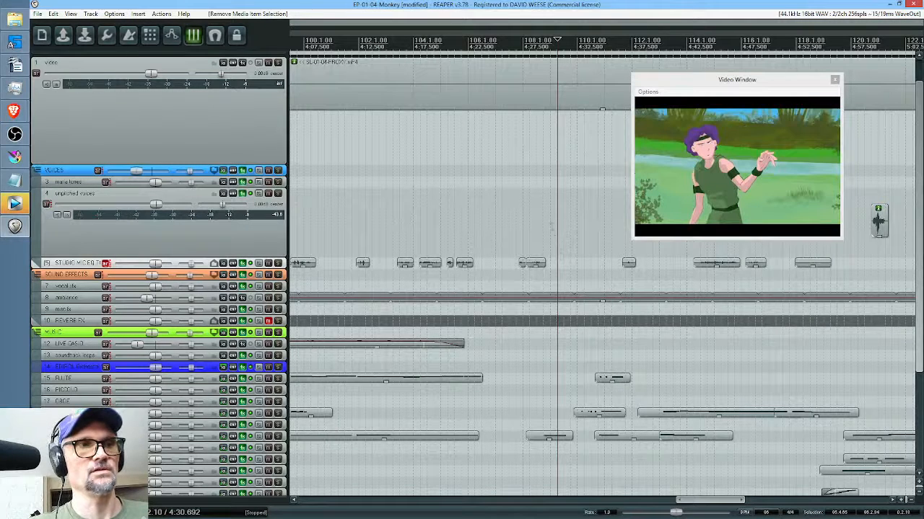
left_click(551, 217)
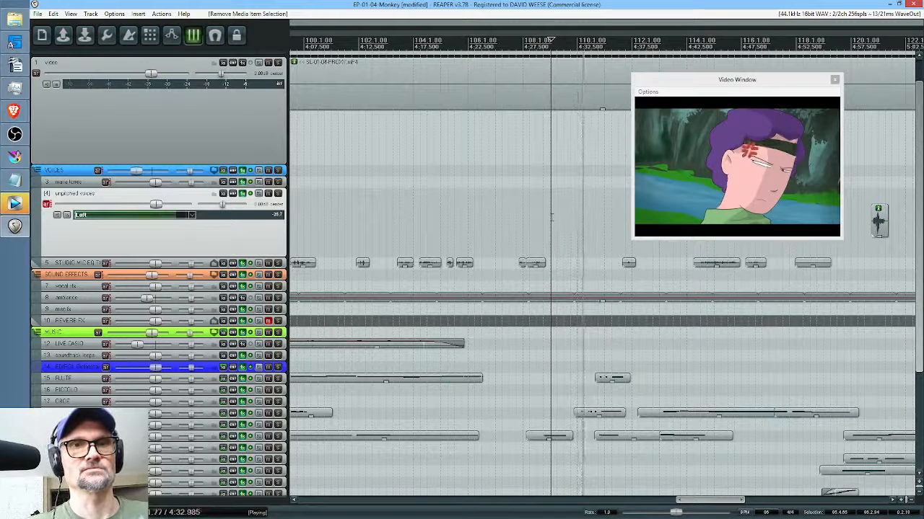
key("space")
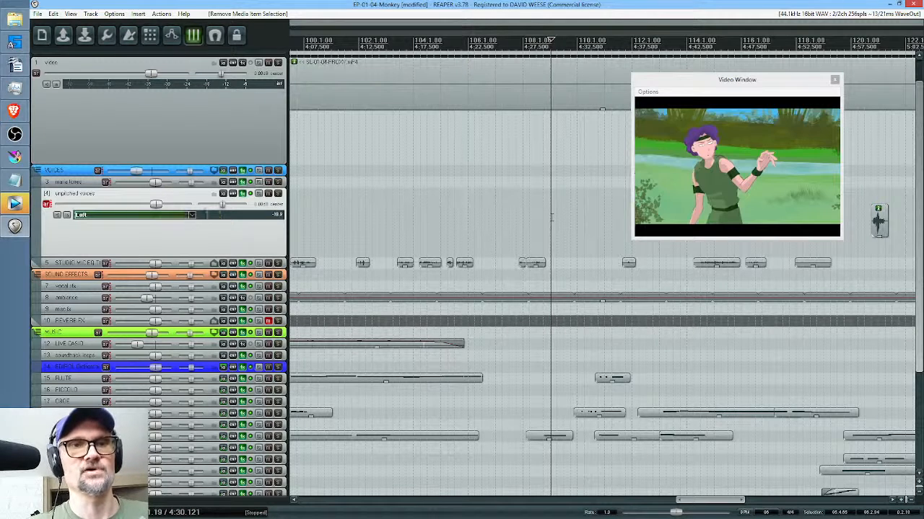
key("ctrl+r")
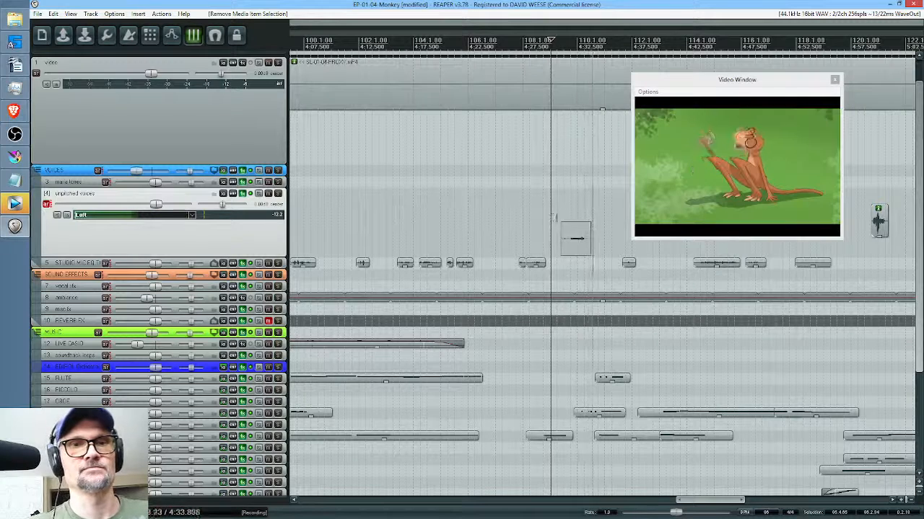
key("space")
key("space")
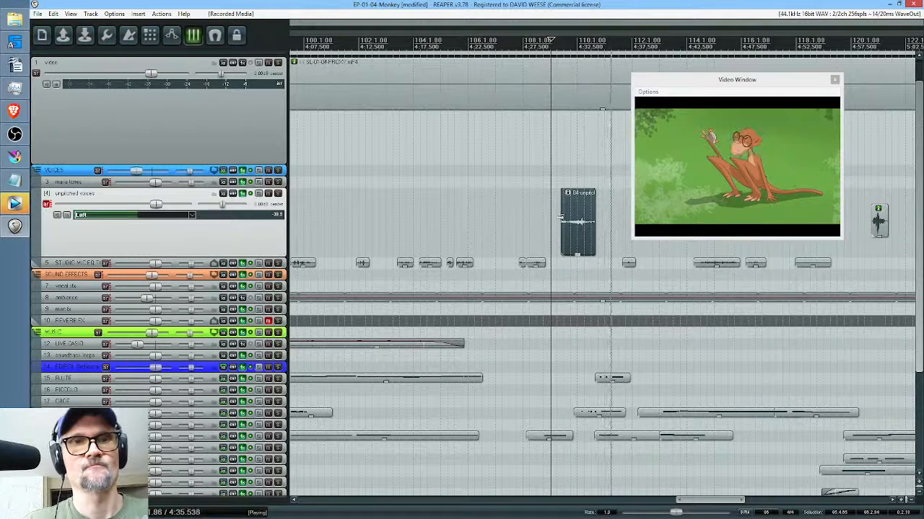
Trim about 0.5 s off the start of the newly recorded take and play on to about 4:47.
left_click_drag(561, 230, 567, 231)
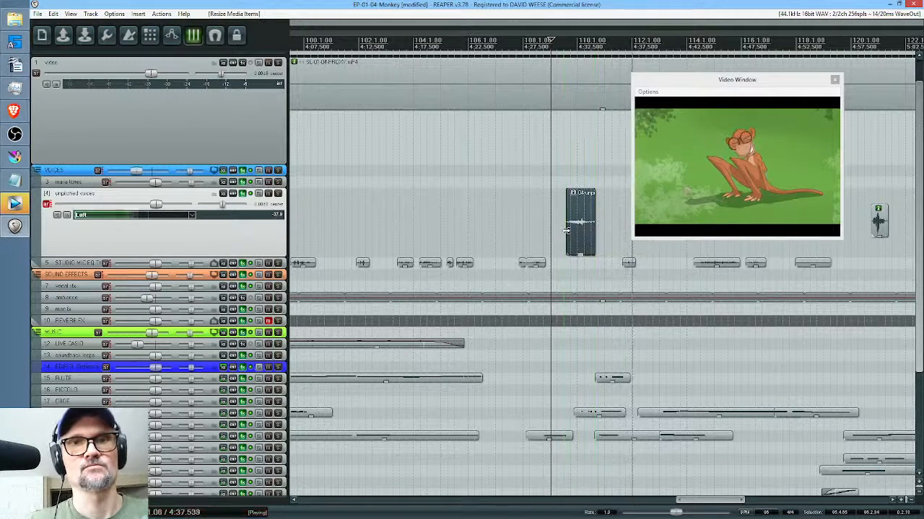
left_click_drag(620, 246, 425, 249)
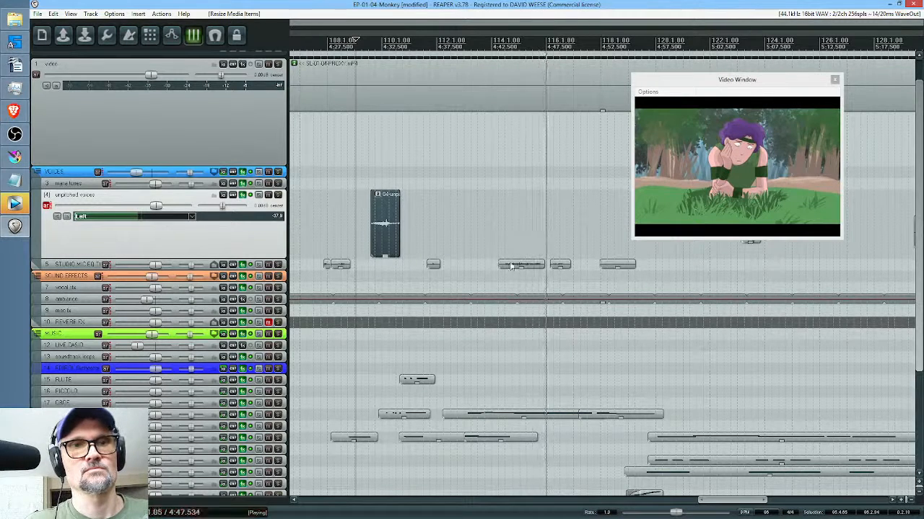
key("space")
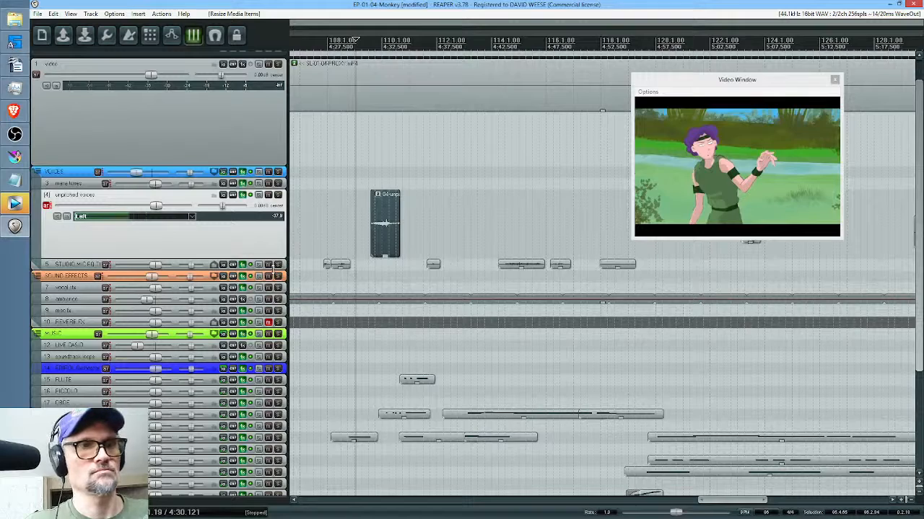
Enlarge the STUDIO MIC EQ TO MATCH SHOTGUN track, shift its long voice clip slightly to start at about 4:43.5, and play it.
left_click_drag(273, 270, 273, 299)
mouse_move(500, 286)
left_mouse_down()
mouse_move(510, 291)
mouse_move(500, 290)
left_mouse_up()
left_click(505, 287)
scroll(506, 290, "up", 4)
left_click_drag(489, 291, 498, 289)
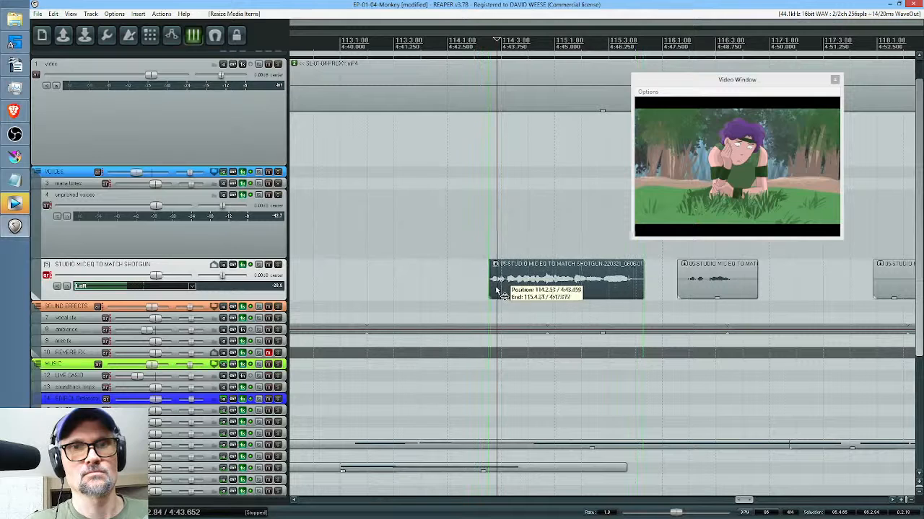
key("space")
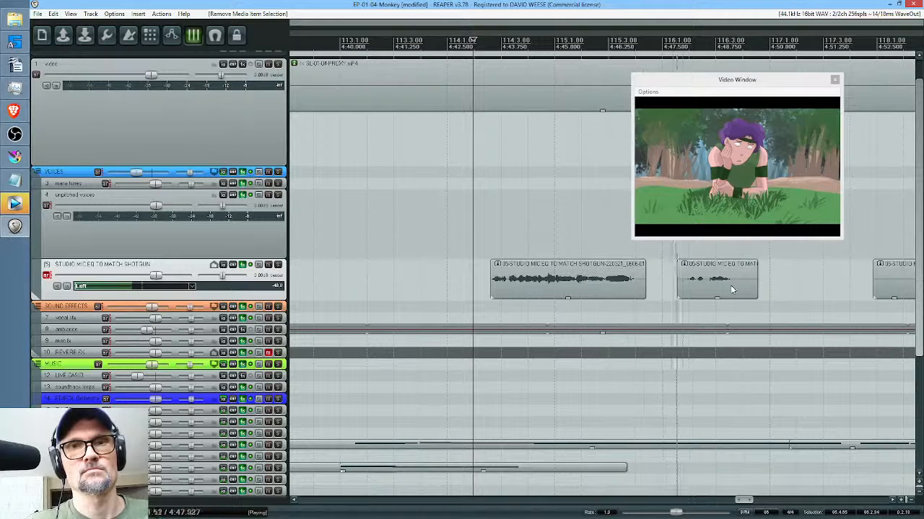
Play through the voice clips up to about 5:04, rechecking the clip near 5:00 against the character's expression in the video.
scroll(802, 289, "down", 5)
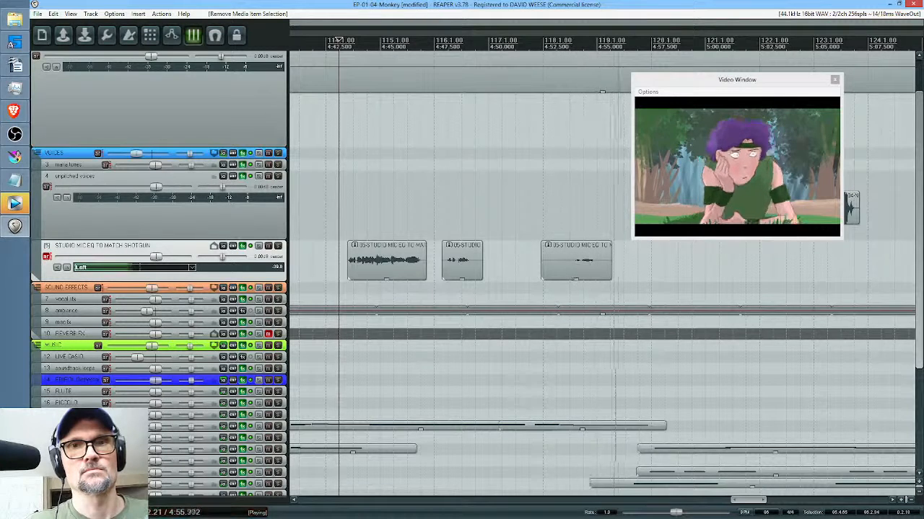
left_click_drag(712, 282, 520, 280)
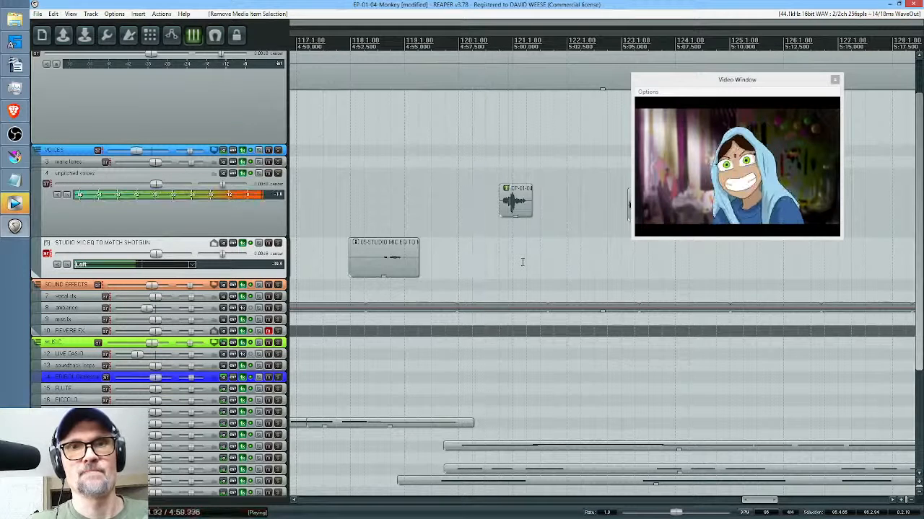
left_click(501, 256)
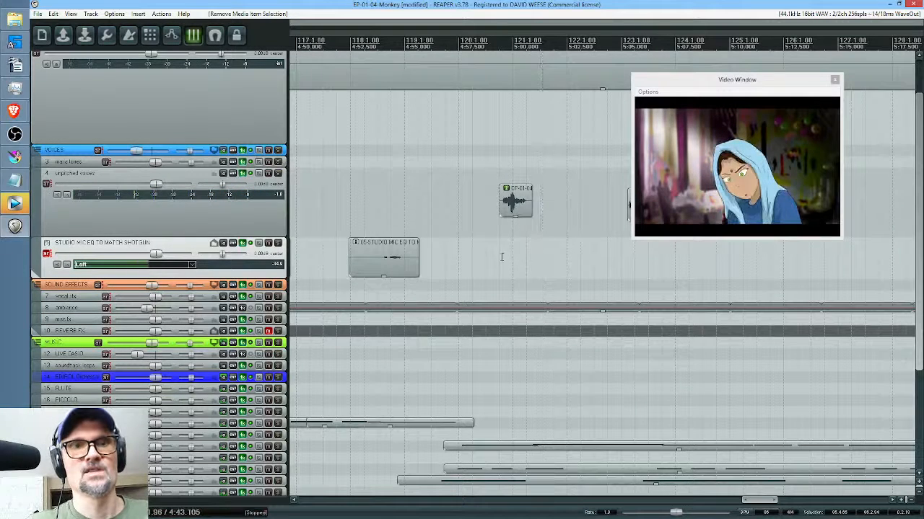
key("space")
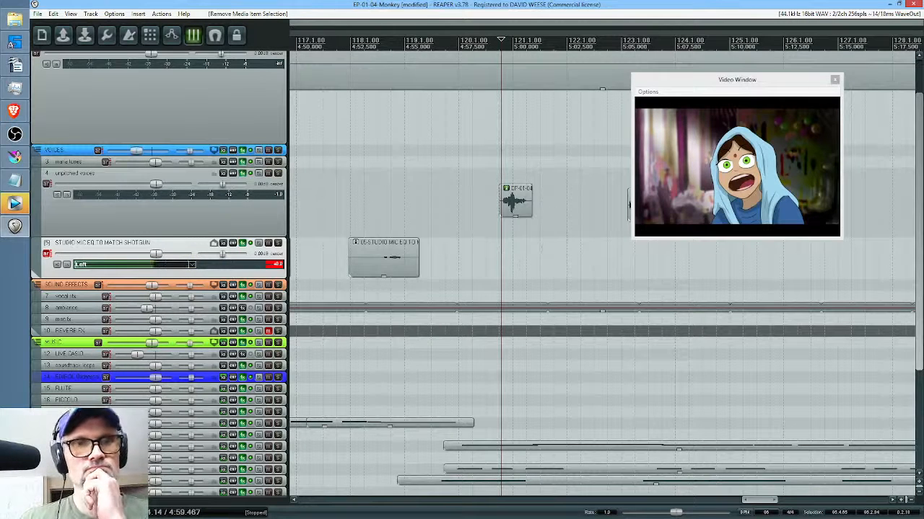
scroll(501, 250, "down", 5)
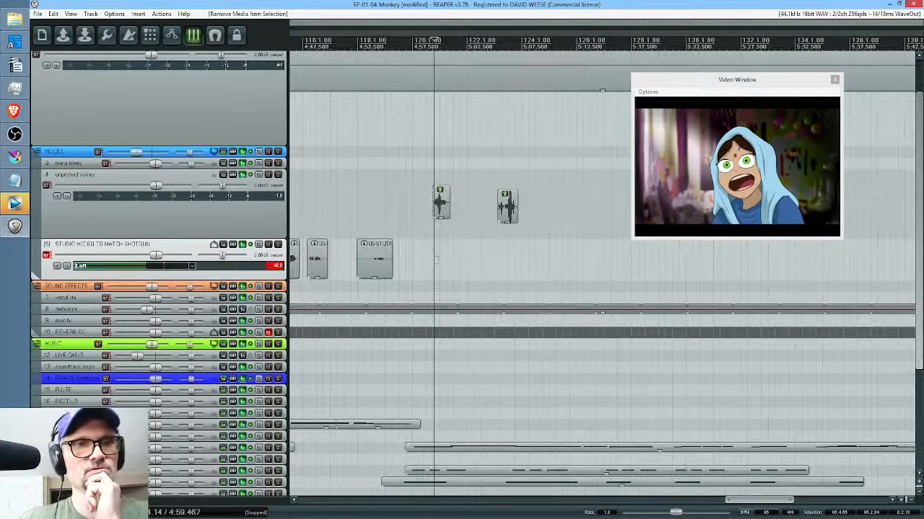
left_click(418, 259)
key("space")
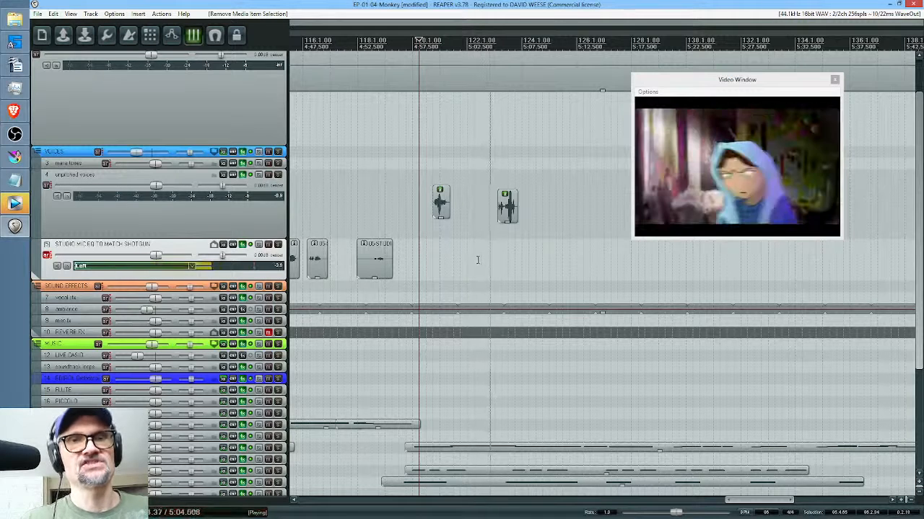
key("space")
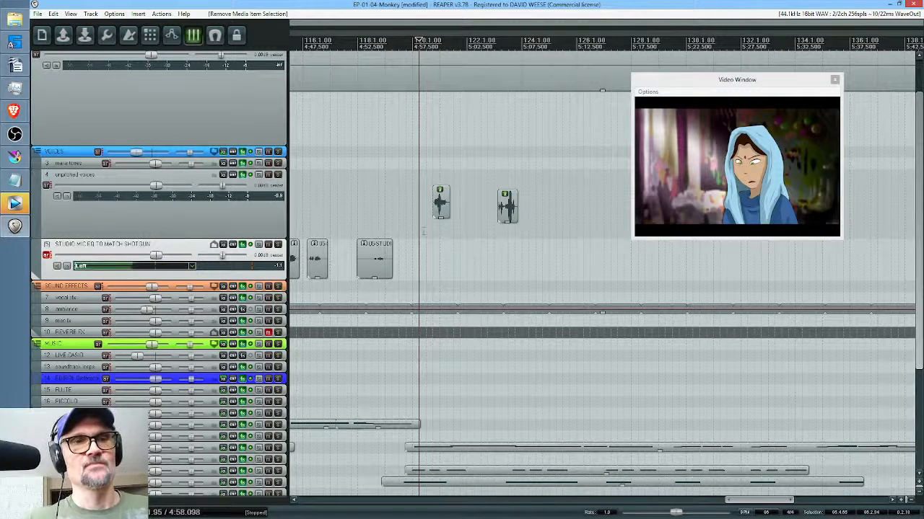
left_click(424, 231)
key("space")
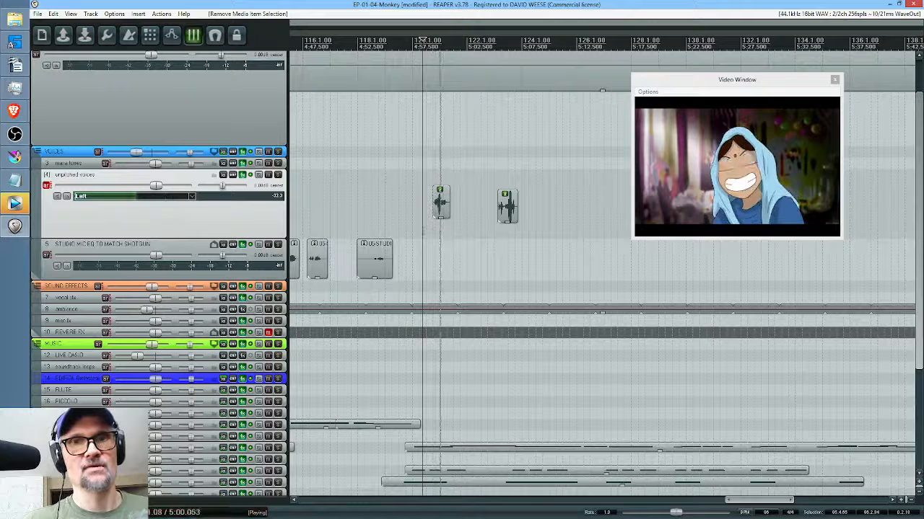
key("space")
Trim the edges of the voice clip near 5:00 on the unpitched voices track and check it against the video from 4:58.884.
scroll(435, 231, "up", 3)
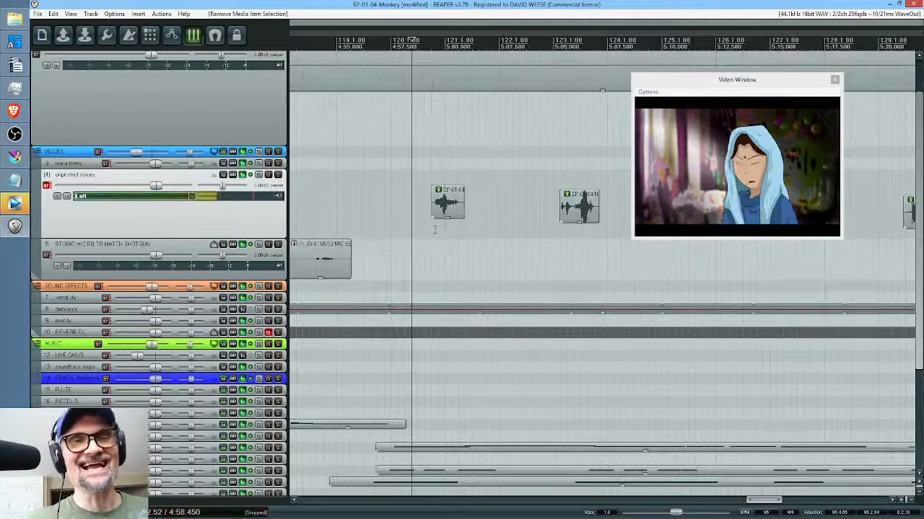
scroll(435, 231, "up", 2)
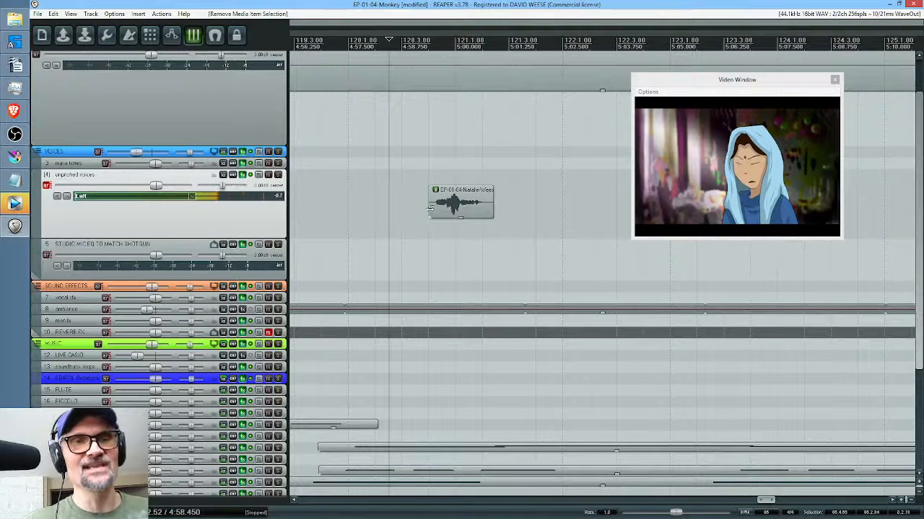
left_click_drag(430, 209, 461, 215)
left_click(408, 214)
key("space")
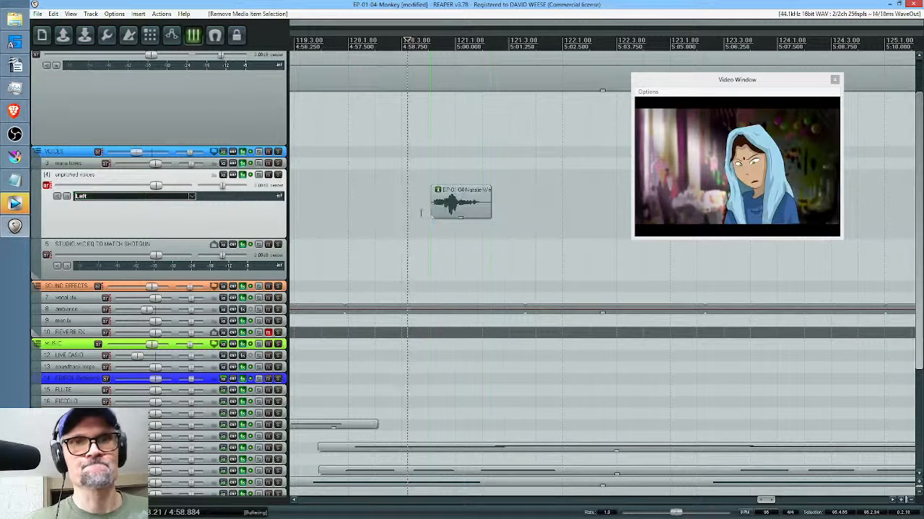
left_click(461, 206)
key("space")
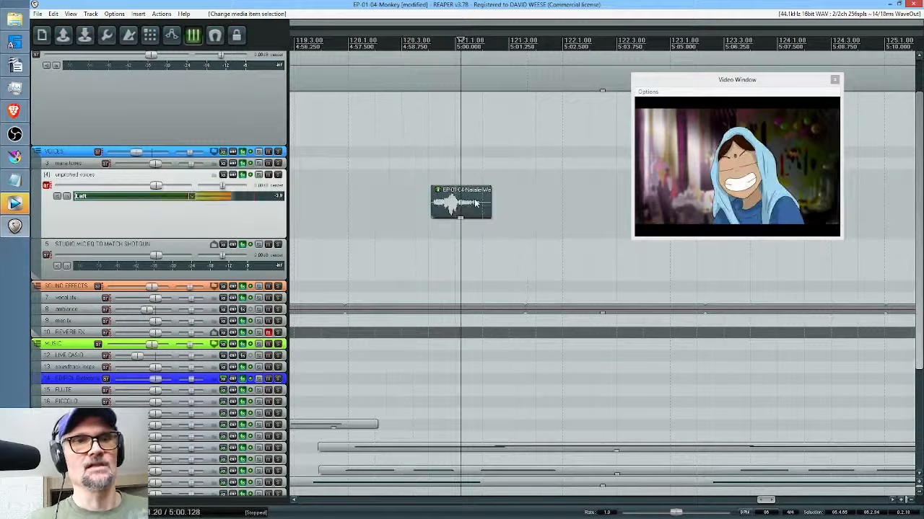
Time-compress the voice clip near 5:00 so it ends at about 5:00.4, and play it back.
left_click_drag(486, 207, 473, 210)
left_click(414, 209)
key("space")
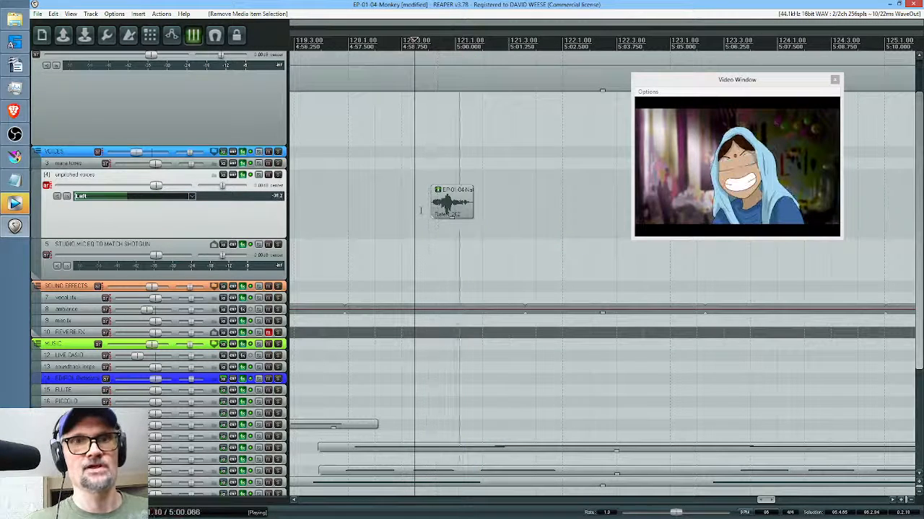
key("space")
Compress the clip further to a rate of about 1.39, shift it slightly earlier to about 4:59.4, and replay from 4:58.895.
left_click_drag(469, 211, 435, 207)
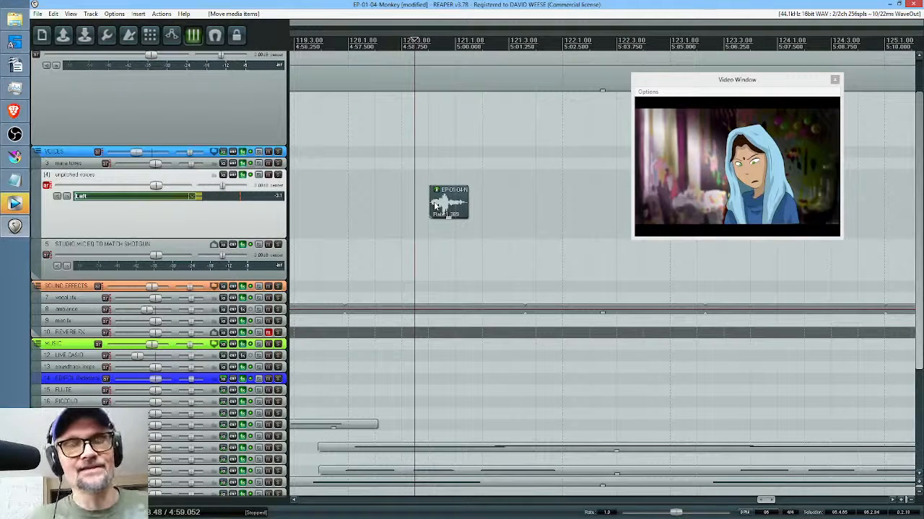
left_click(408, 200)
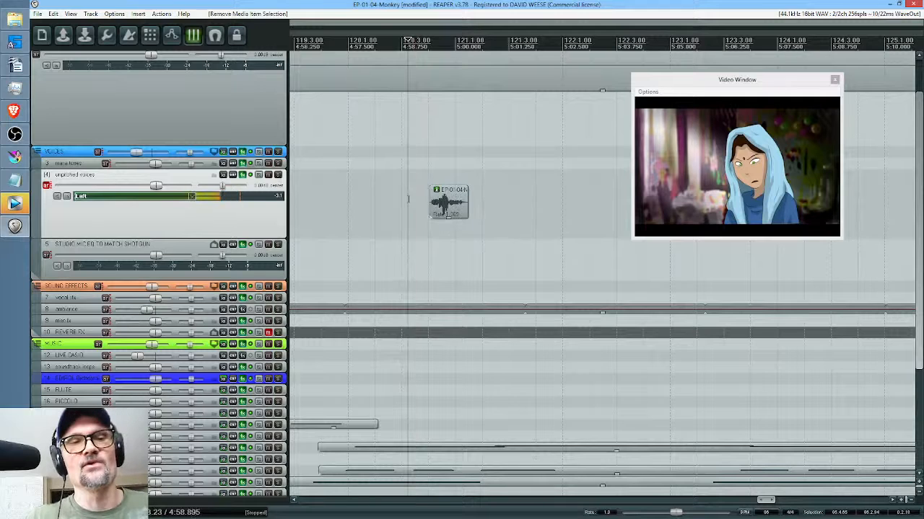
key("space")
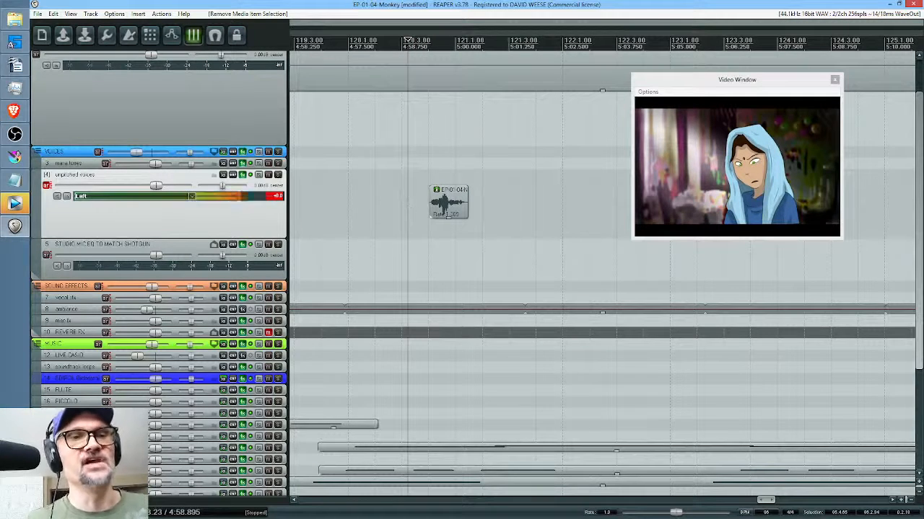
key("space")
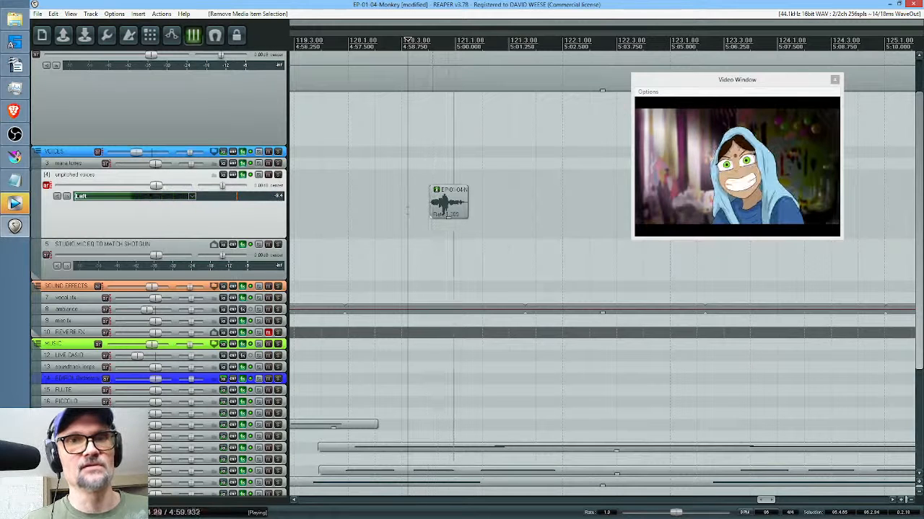
key("space")
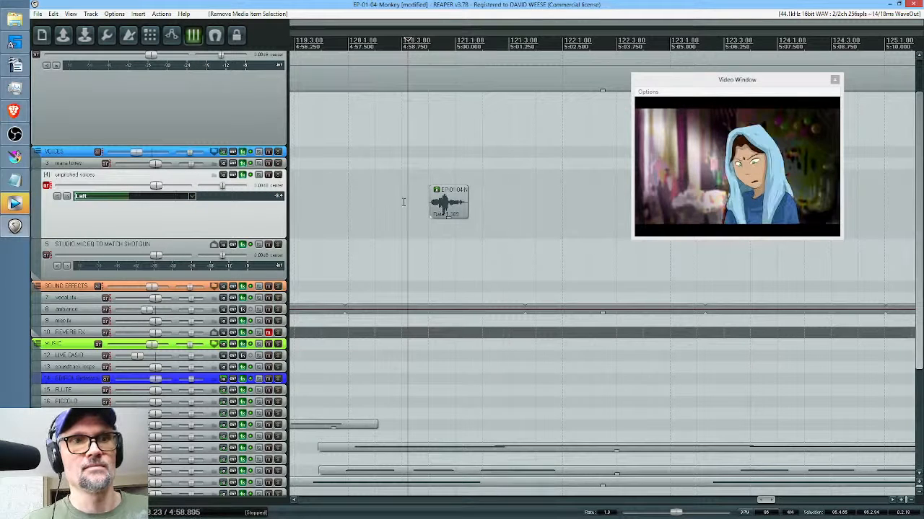
Replay the compressed clip from about 4:58.8 and compare its waveform peak at 4:59.758 with the video frame.
left_click(403, 202)
key("space")
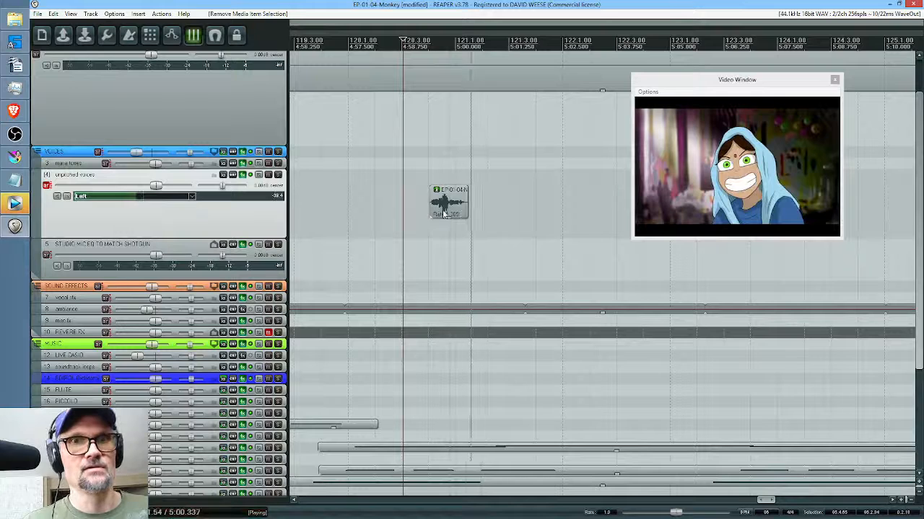
left_click(445, 211)
key("space")
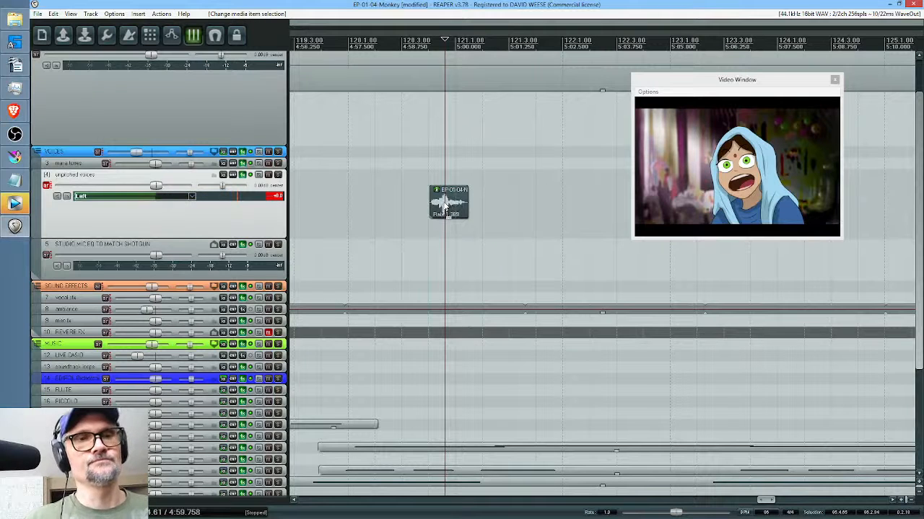
Trim the start of the time-compressed voice clip to about 4:59.4 and replay it from there.
left_click(443, 207)
scroll(443, 207, "up", 4)
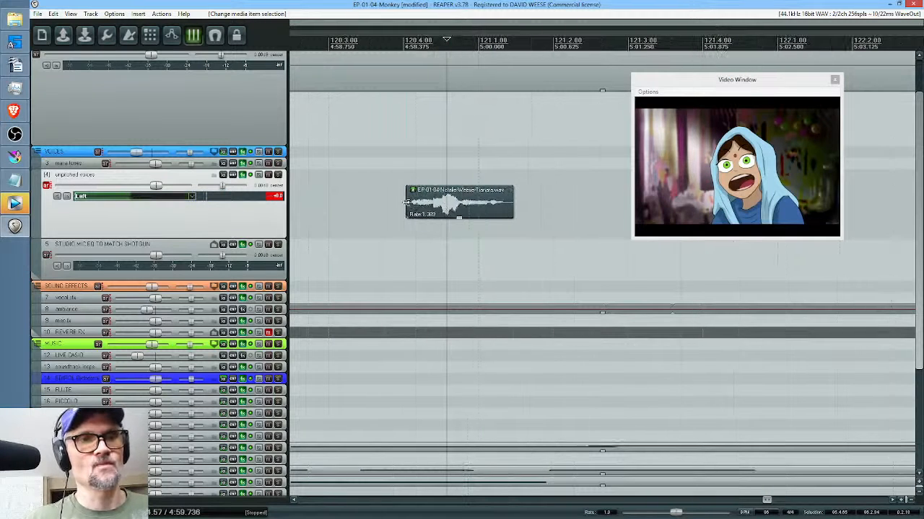
left_click_drag(405, 202, 410, 203)
left_click(408, 205)
key("space")
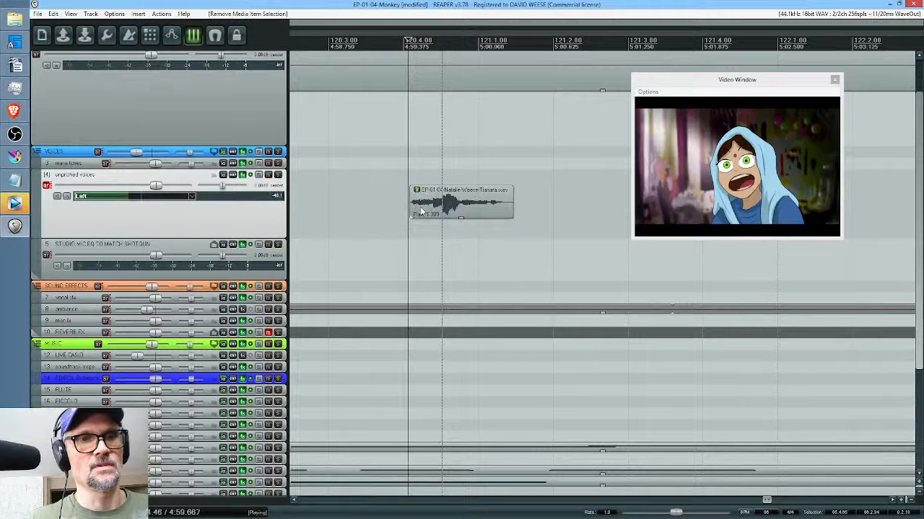
Split the voice clip just after its loudest peak, at 4:59.838.
left_click(460, 208)
key("space")
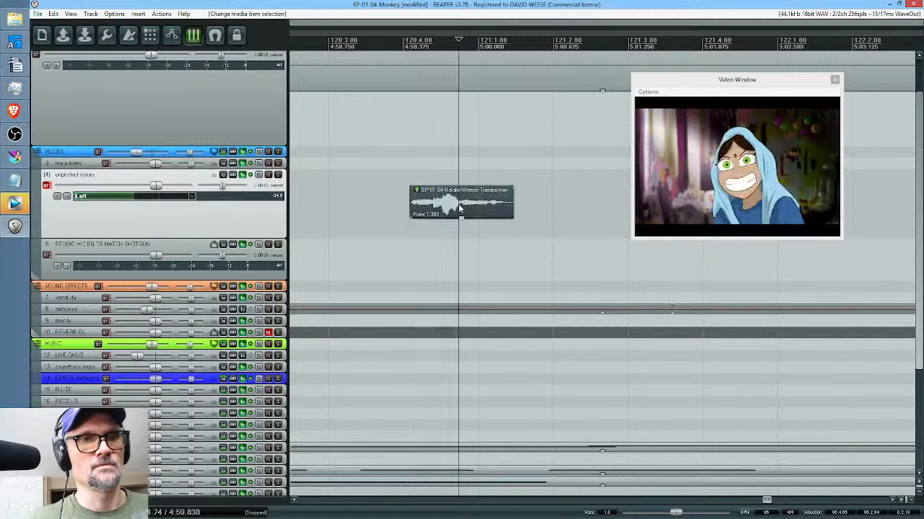
key("s")
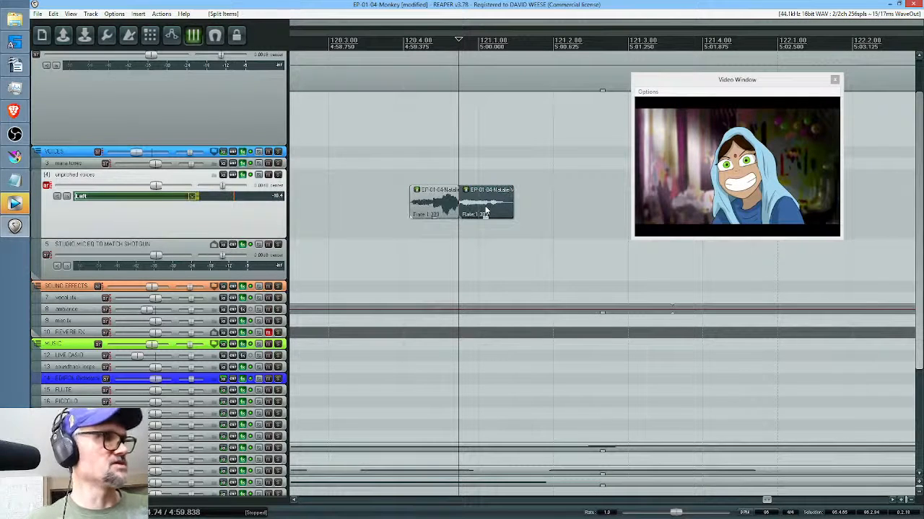
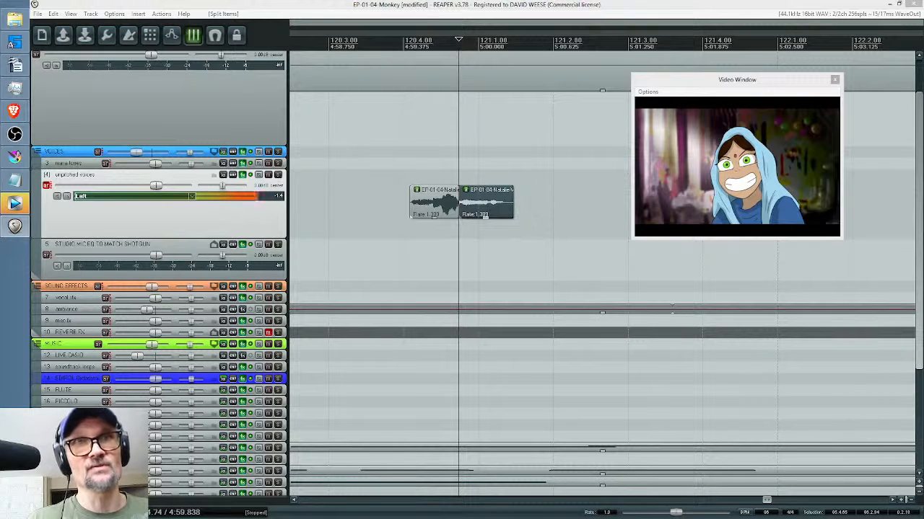
Add ReaPitch to the second piece with the élastique 2.1 SOLOIST algorithm, Speech parameter and a full-range shift of 1 semitone.
key("shift+e")
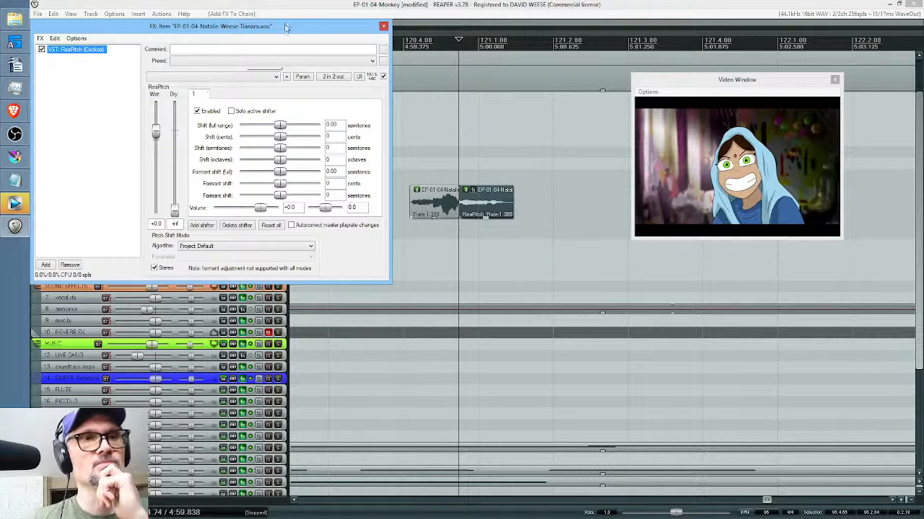
left_click_drag(285, 26, 302, 71)
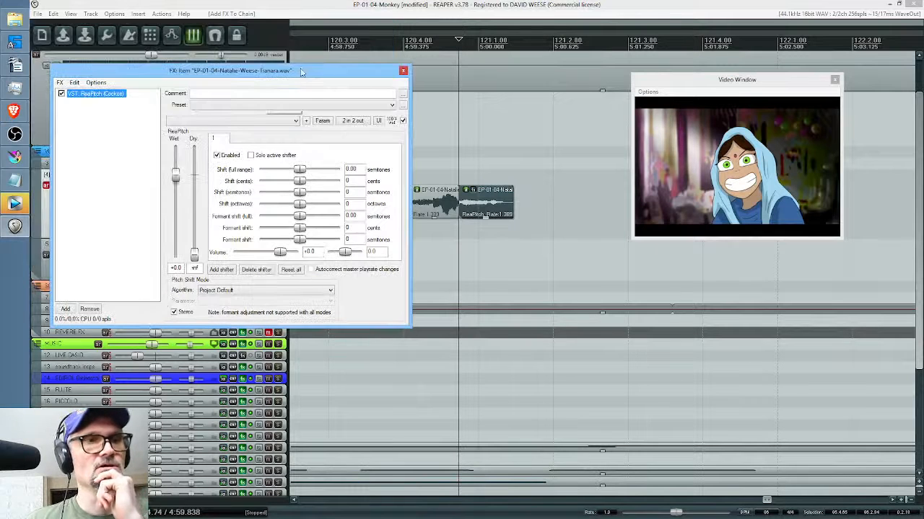
left_click(293, 292)
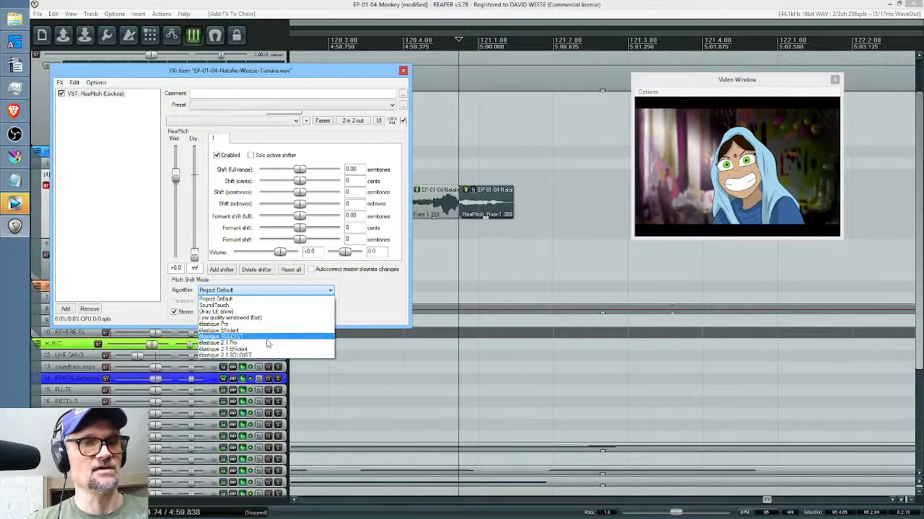
left_click(266, 357)
left_click(274, 301)
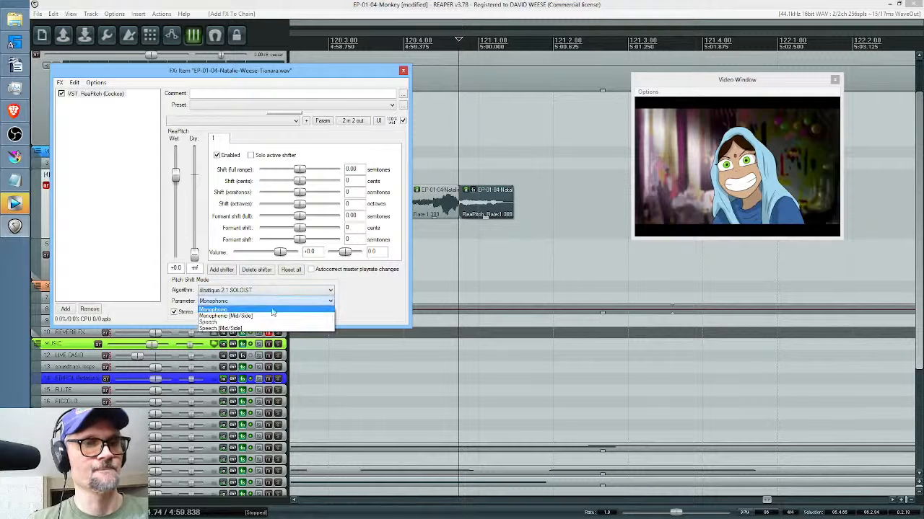
left_click(266, 322)
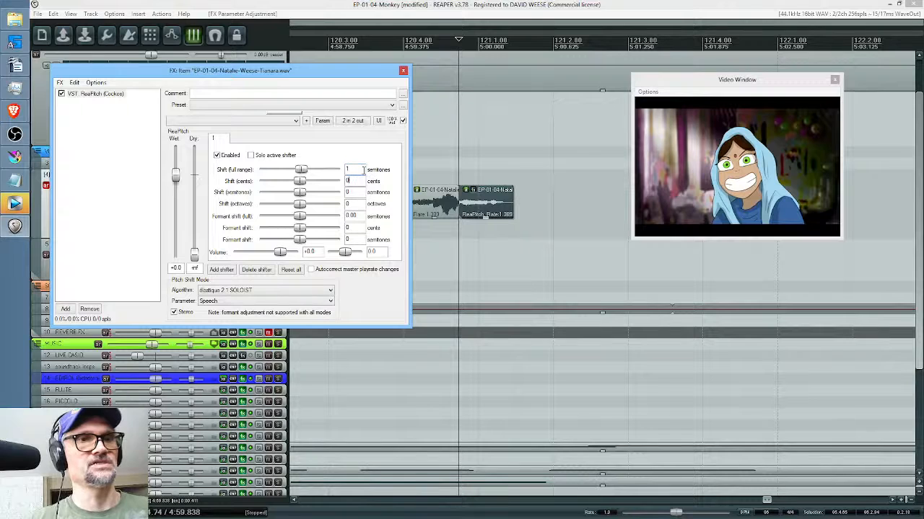
Play both pieces from about 4:59.5 to hear the pitch shift against the video.
left_click(428, 247)
key("space")
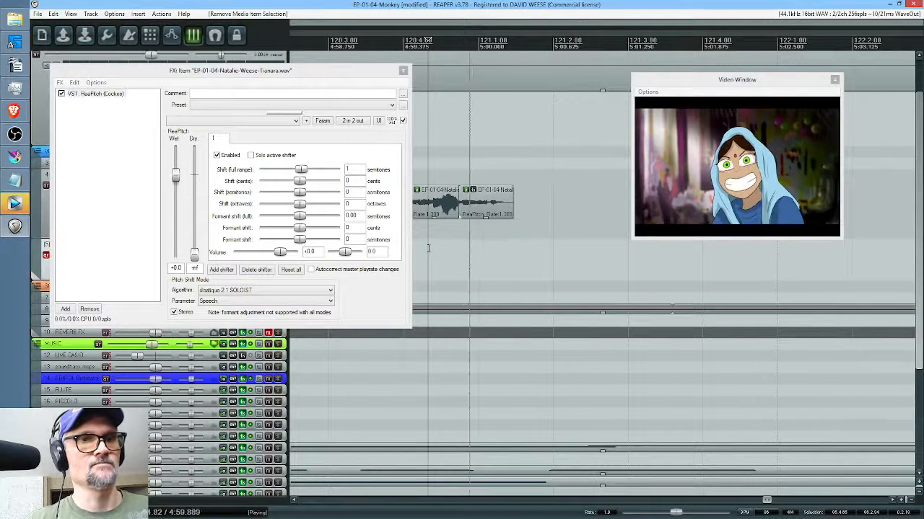
key("space")
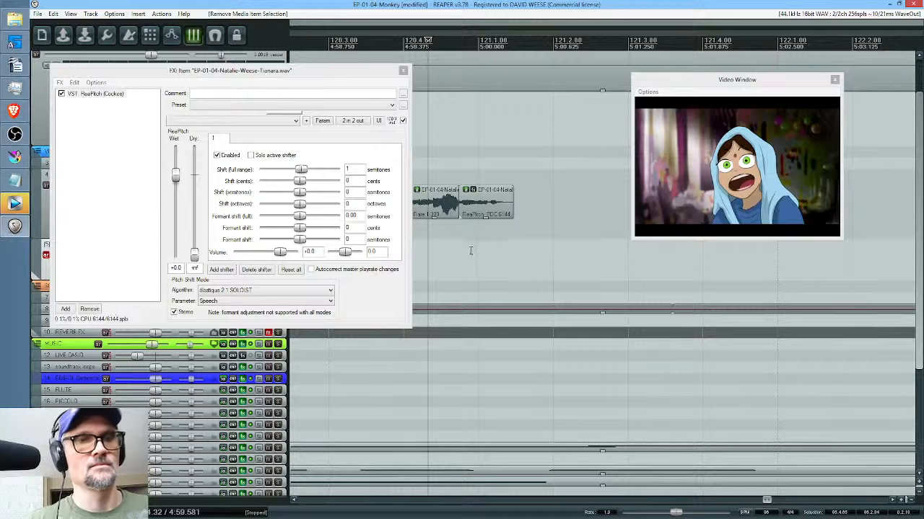
left_click_drag(471, 251, 490, 252)
left_click(436, 254)
key("space")
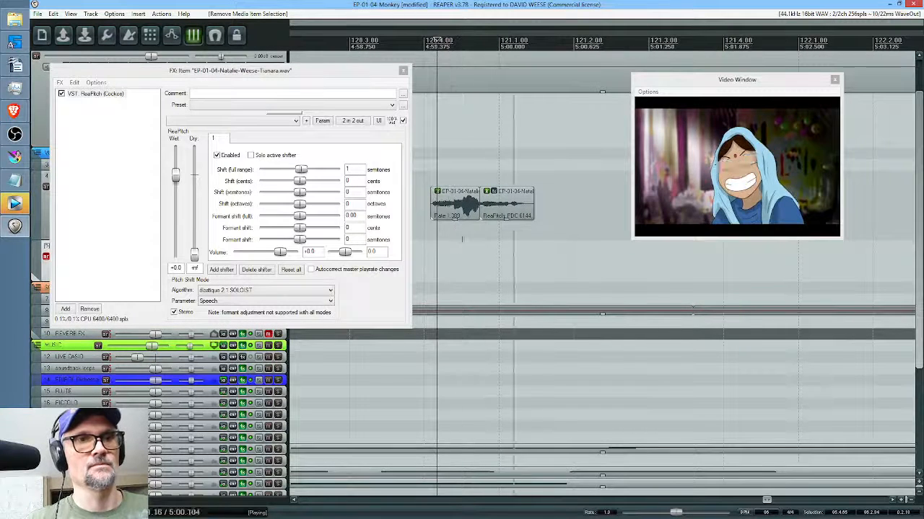
key("space")
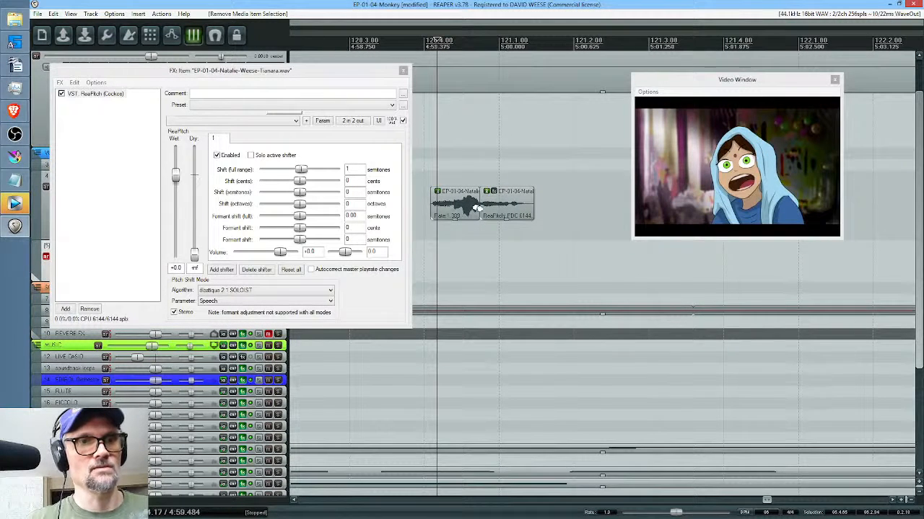
Move the boundary between the two pieces slightly earlier, to about 4:59.75, and replay from 4:59.408.
left_click_drag(477, 208, 467, 209)
key("space")
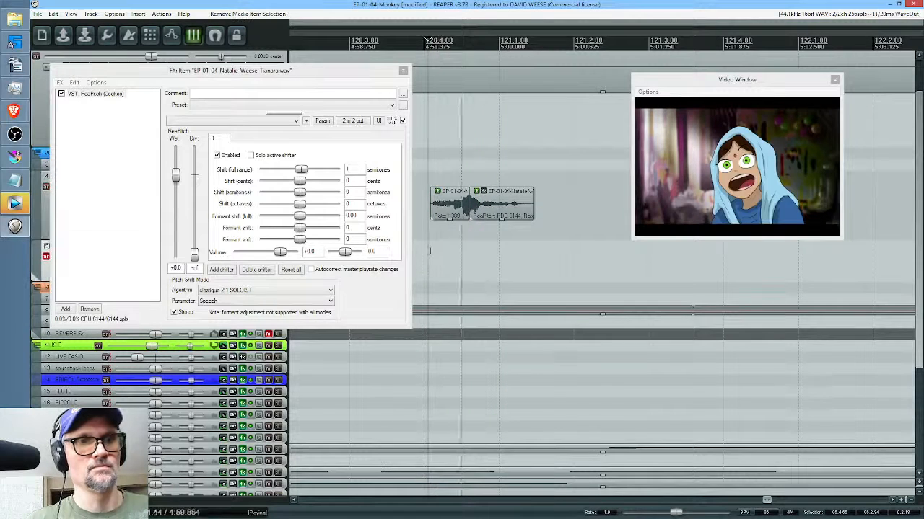
key("space")
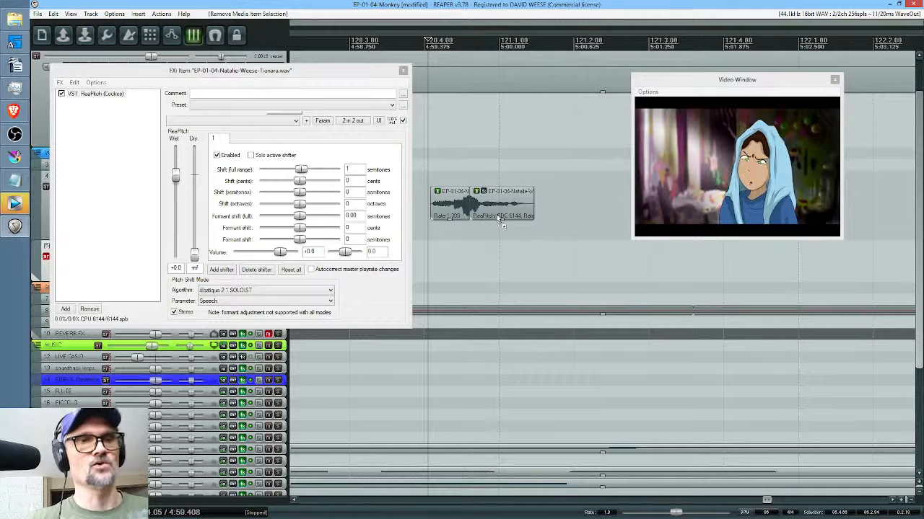
Undo the boundary move, the ReaPitch effect and the split of the voice clip near 5:00.
key("ctrl+z")
key("ctrl+z")
key("ctrl+z")
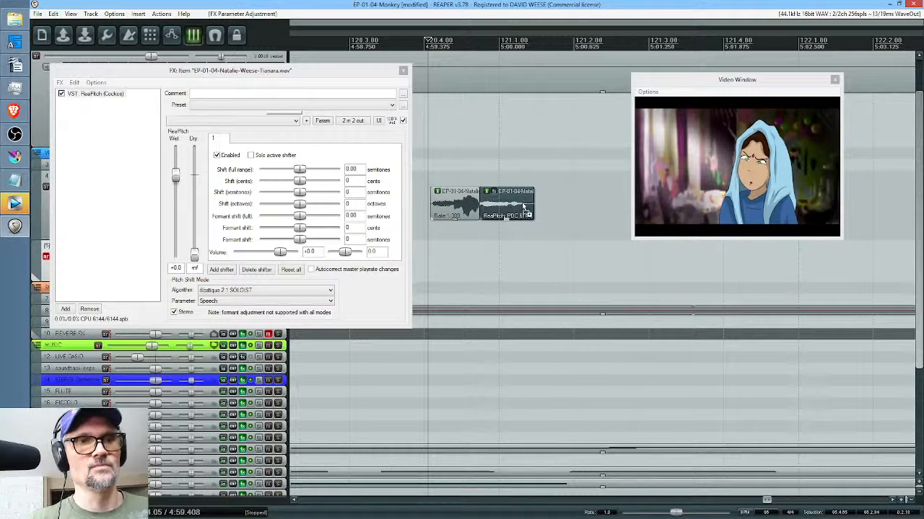
key("ctrl+z")
key("ctrl+z")
key("ctrl+z")
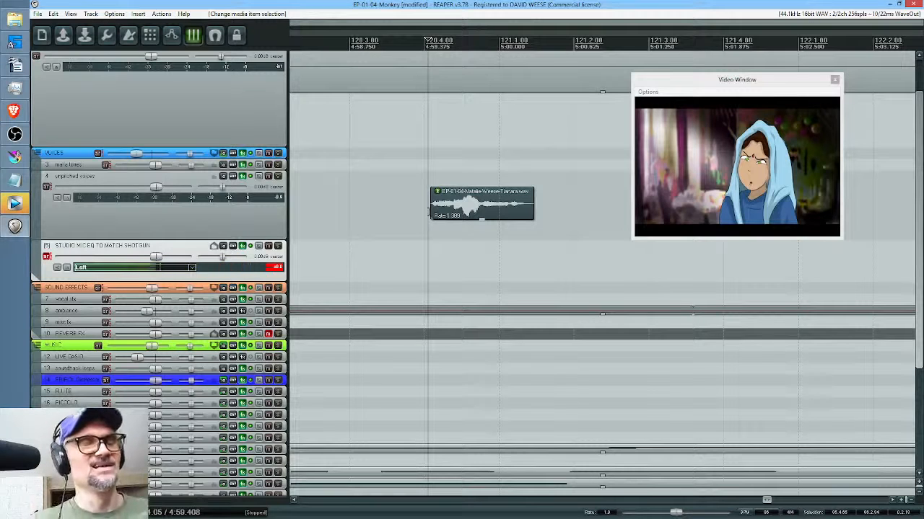
Replay the whole voice clip near 5:00 from about 4:59.4 and again from about 4:59 against the video.
left_click(423, 204)
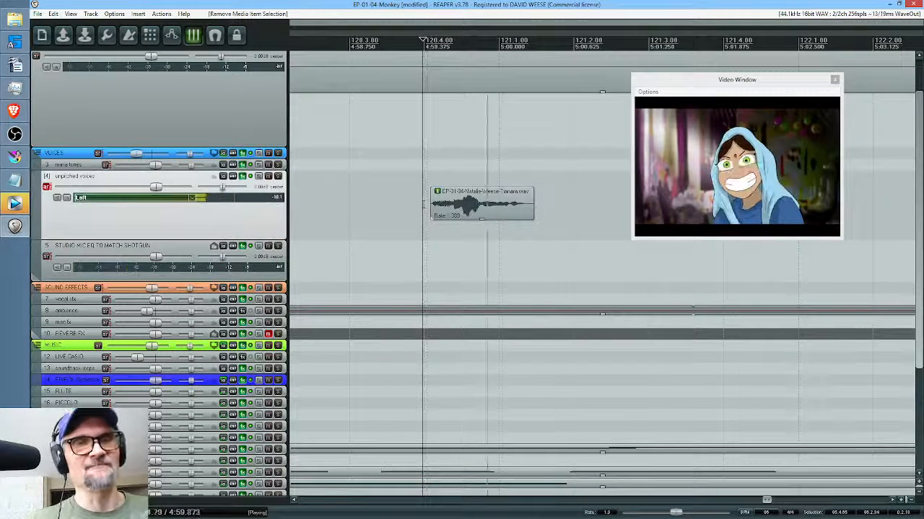
scroll(548, 206, "down", 3)
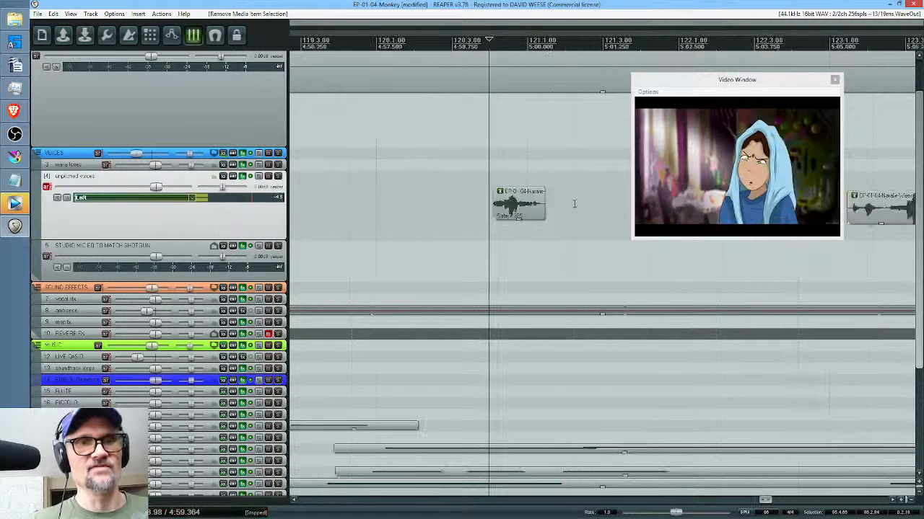
key("space")
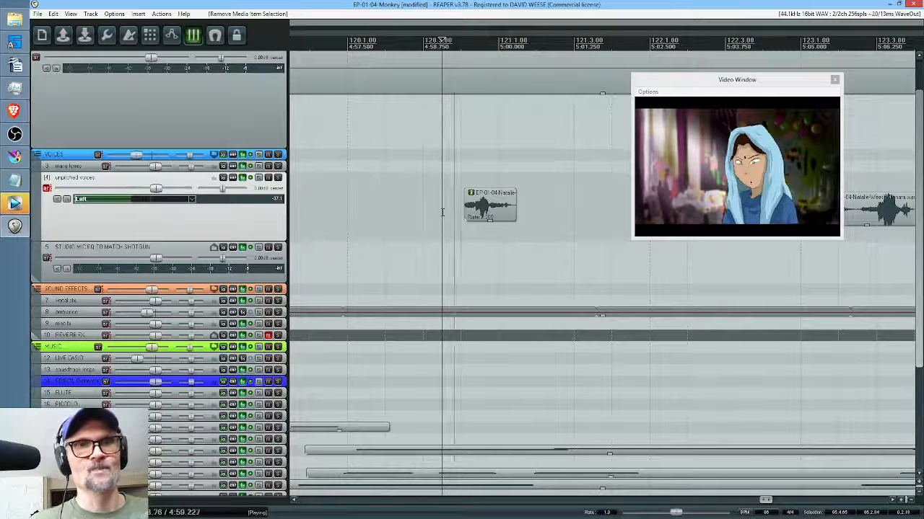
key("space")
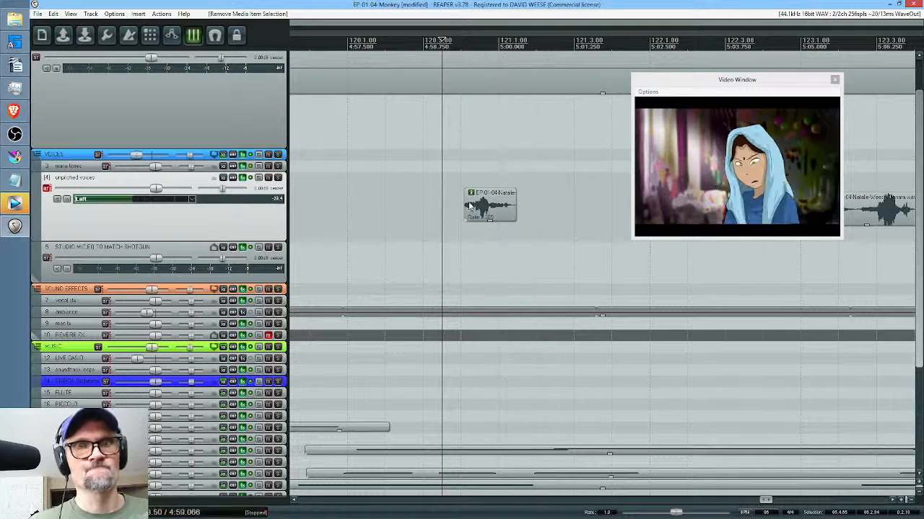
Play from about 4:58.9 through the next voice clip, and replay that clip from about 5:05.
mouse_move(453, 213)
left_mouse_down()
mouse_move(541, 221)
mouse_move(460, 220)
left_mouse_up()
left_click(436, 215)
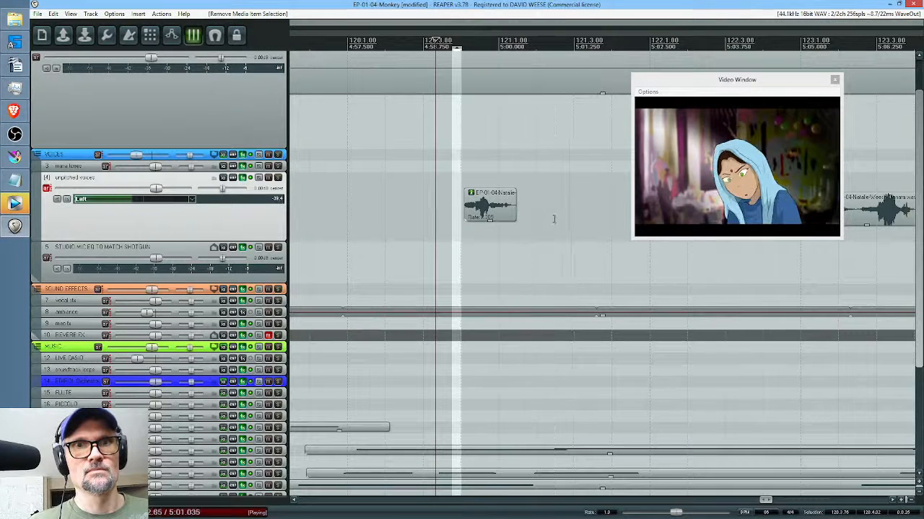
left_click_drag(553, 219, 458, 214)
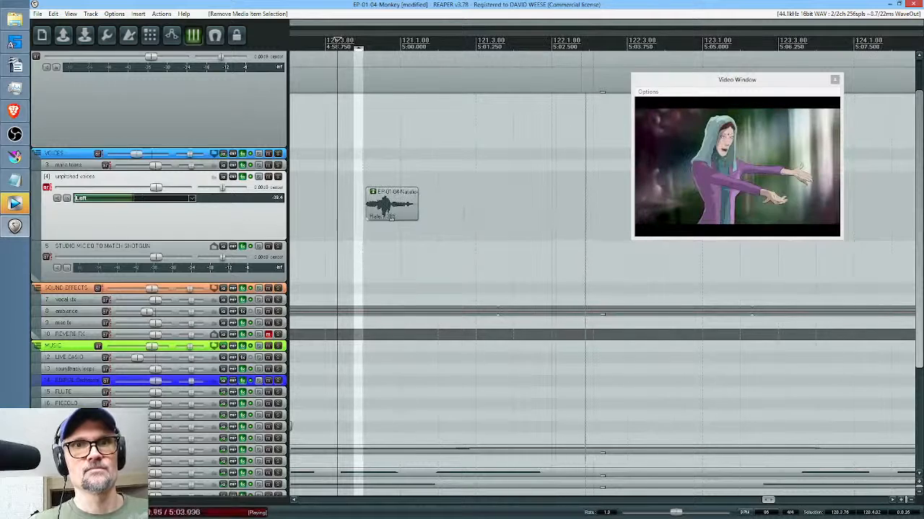
scroll(573, 216, "down", 3)
left_click_drag(587, 215, 358, 207)
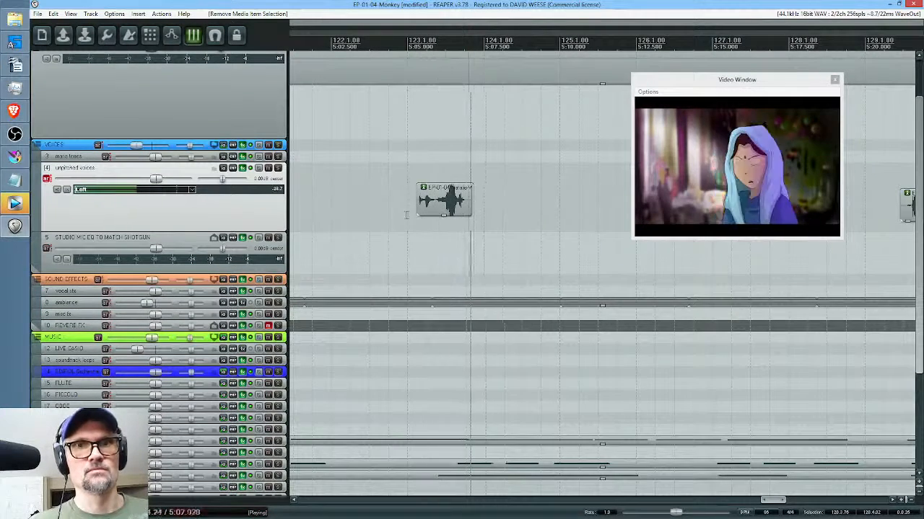
key("space")
key("space")
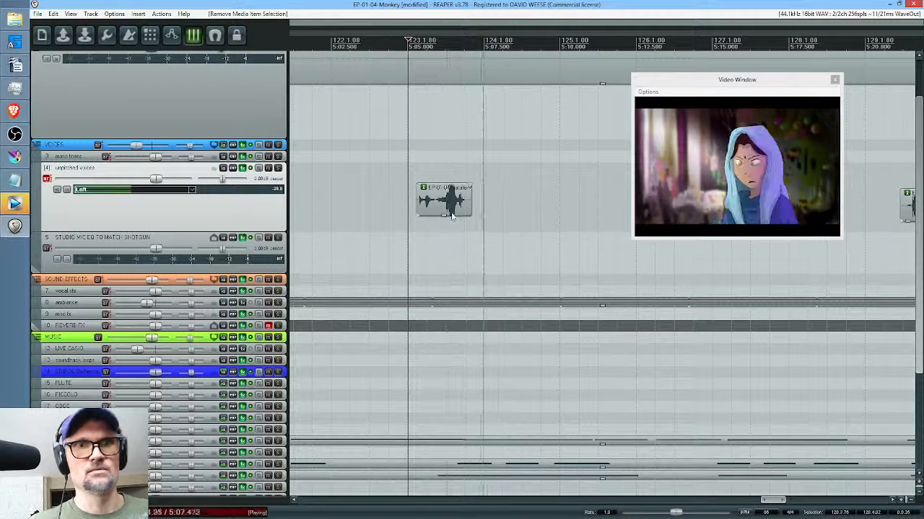
key("space")
Split the following voice clip between its two phrases at 5:05.917 and replay both pieces from about 5:05.
left_click(435, 205)
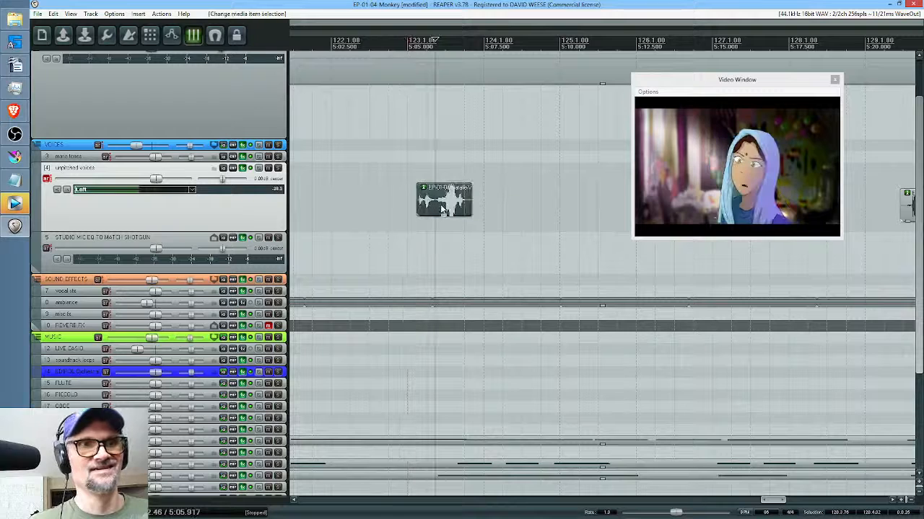
key("s")
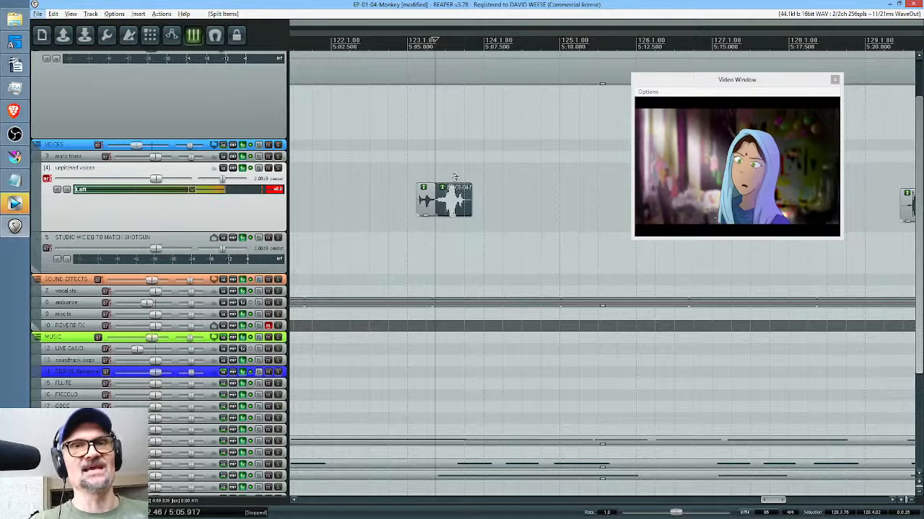
left_click(413, 181)
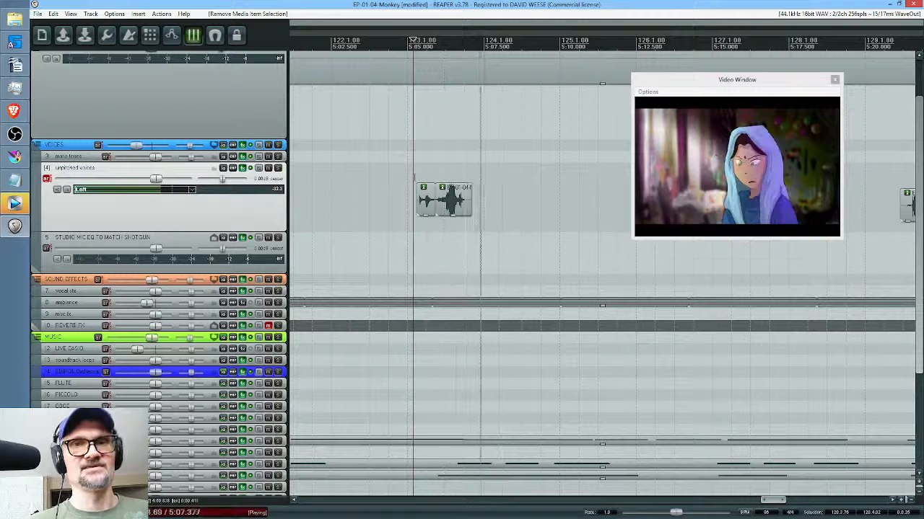
key("space")
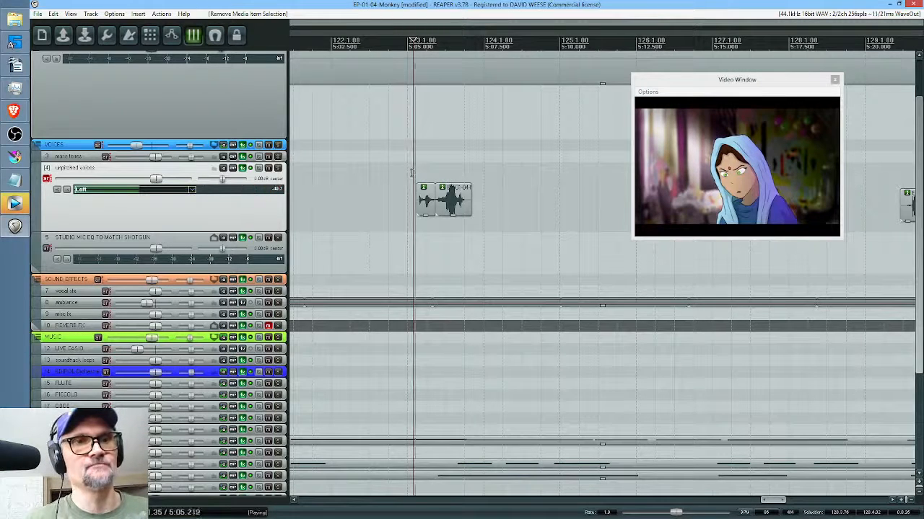
key("space")
Trim the second piece's end with a short fade-out, and stretch it to end at about 5:06.8 at a rate of about 0.85.
left_click(445, 207)
scroll(445, 208, "up", 4)
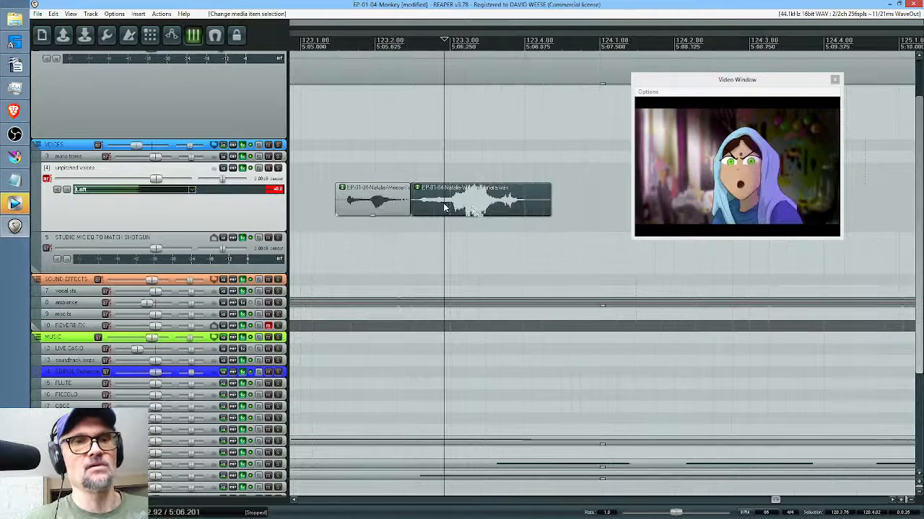
left_click_drag(550, 206, 498, 207)
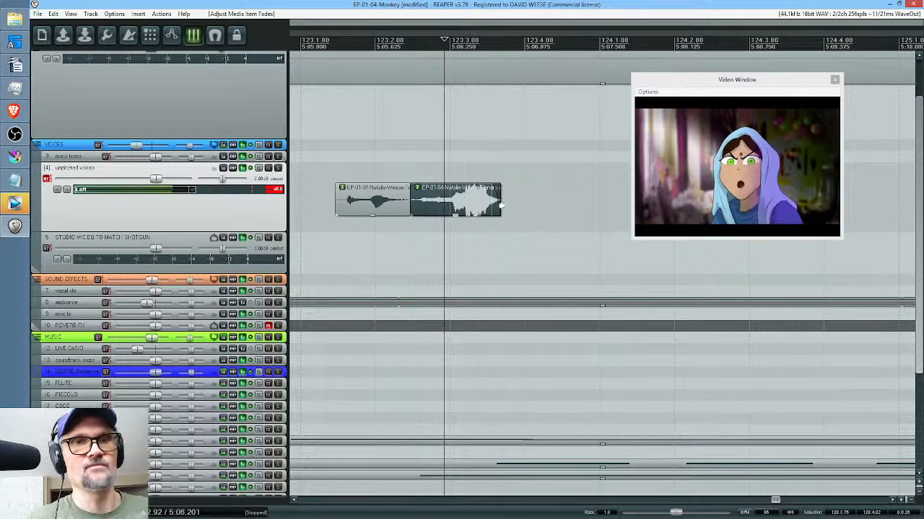
mouse_move(500, 207)
left_mouse_down()
mouse_move(525, 206)
mouse_move(516, 207)
left_mouse_up()
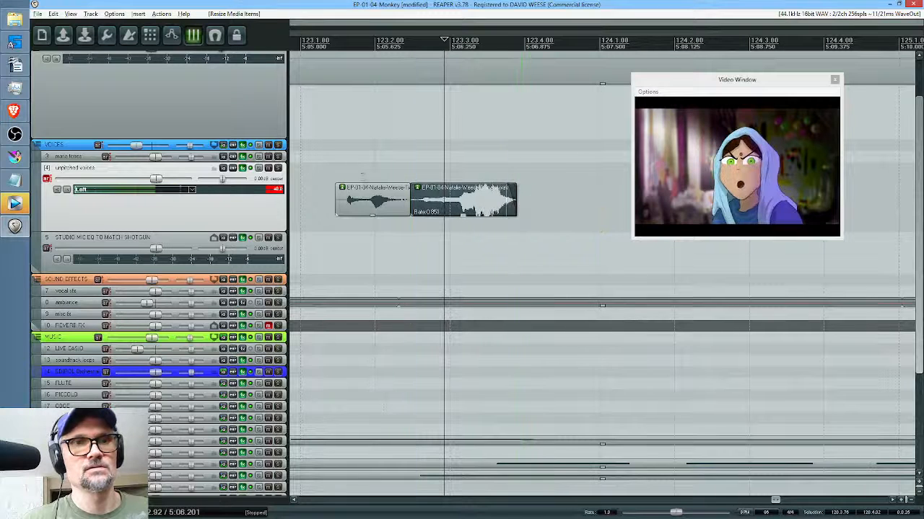
Replay the two pieces from 5:05.392 to check the stretched phrase against the mouth movement.
left_click(347, 176)
key("space")
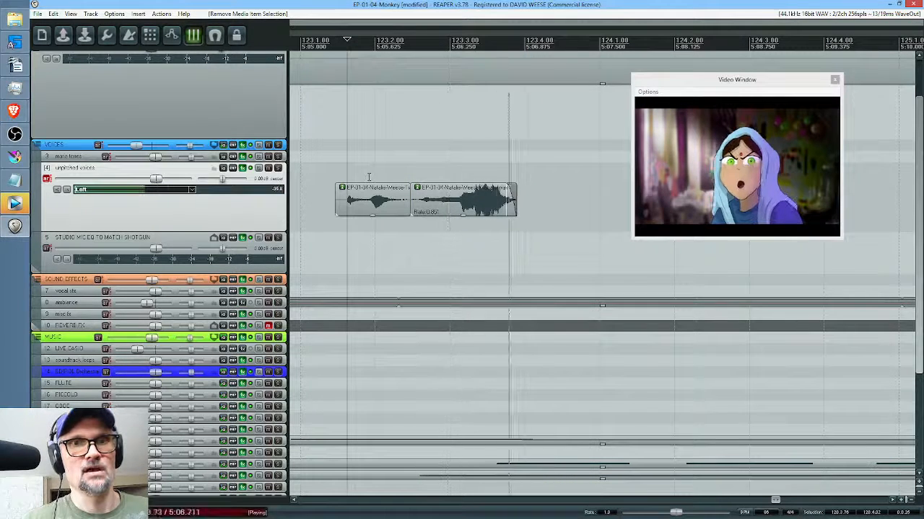
key("space")
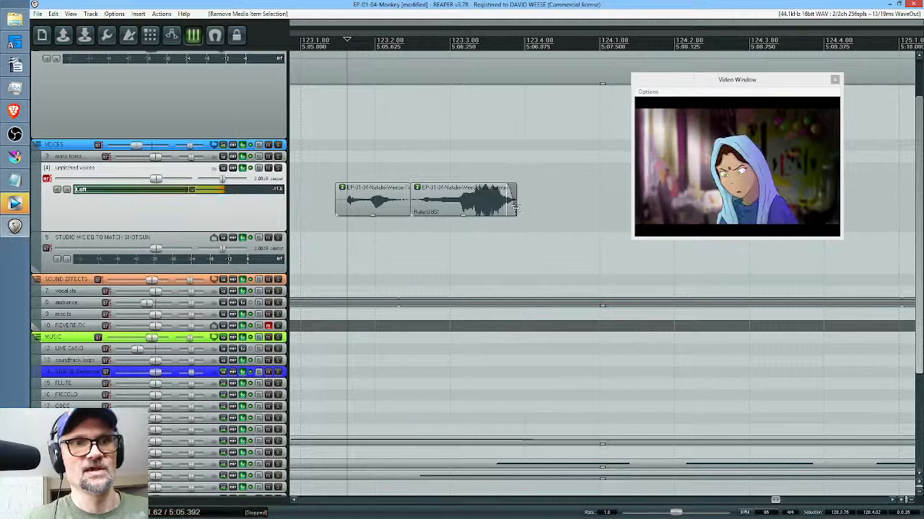
Stretch the second piece to end at about 5:06.88 with a fade-out of about 0.136 s, and replay both pieces from about 5:05.3.
mouse_move(513, 207)
left_mouse_down()
mouse_move(523, 207)
mouse_move(510, 204)
left_mouse_up()
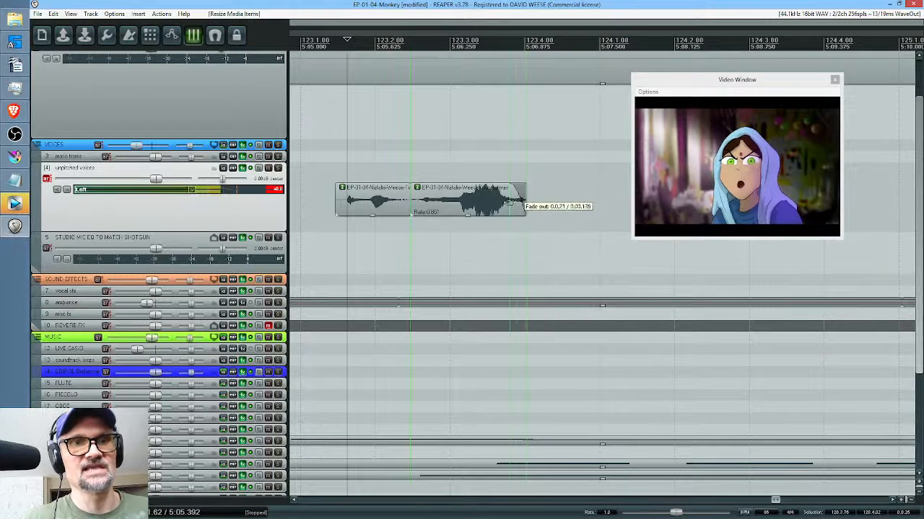
left_click(336, 189)
key("space")
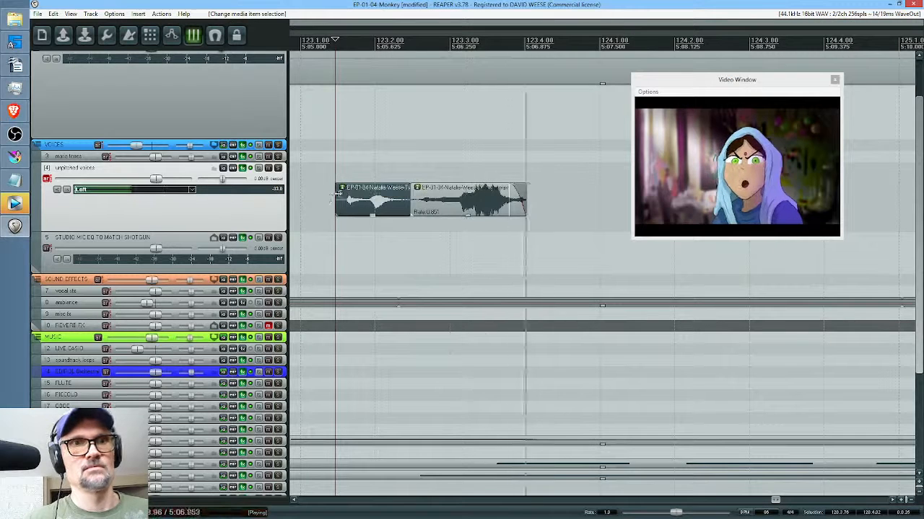
key("space")
Compress the first piece so it starts at about 5:05.64, and replay both pieces from 5:05.271 and 5:05.312.
left_click_drag(337, 205, 378, 205)
left_click(334, 209)
key("space")
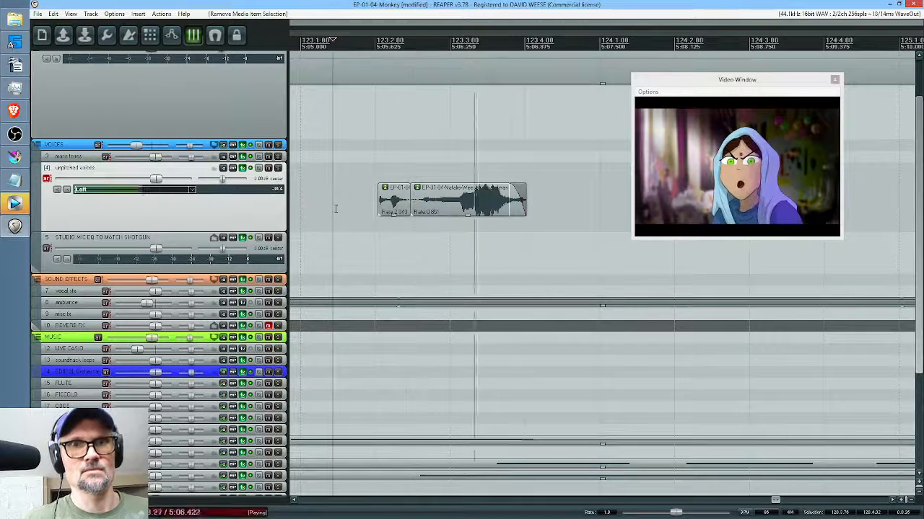
key("space")
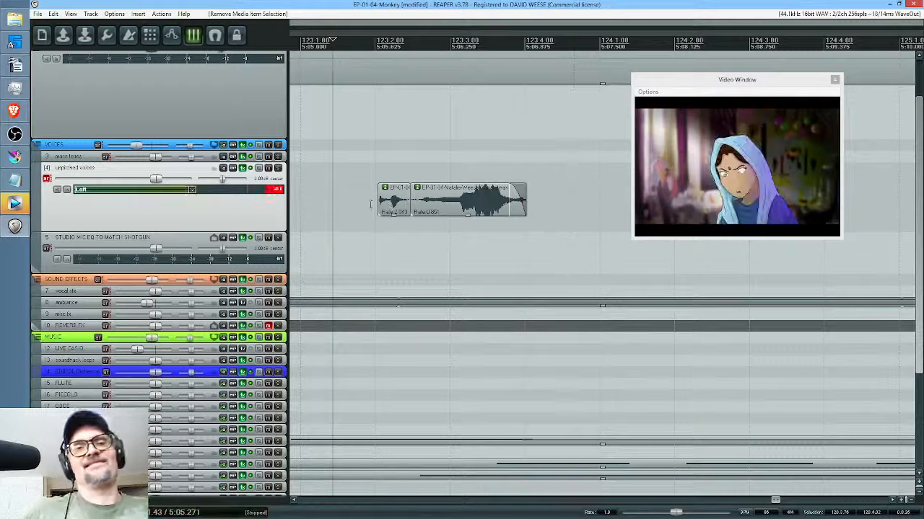
left_click(337, 199)
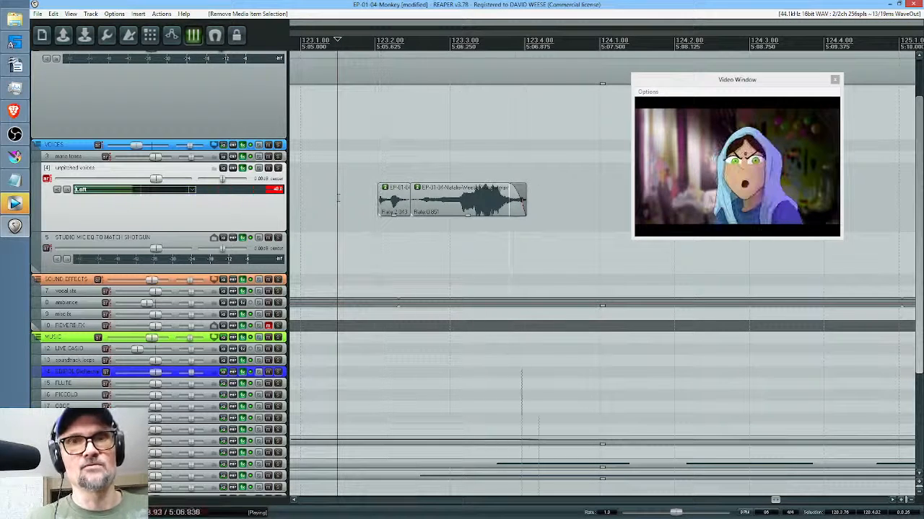
key("space")
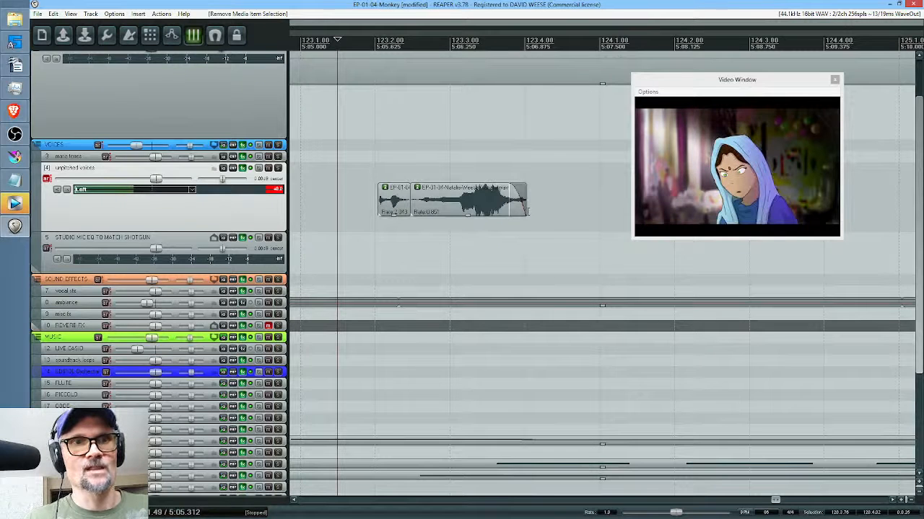
Extend the second piece's end to about 5:06.92 with a longer fade-out, and replay from 5:05.533 and 5:05.191.
left_click_drag(525, 210, 509, 209)
left_click(364, 202)
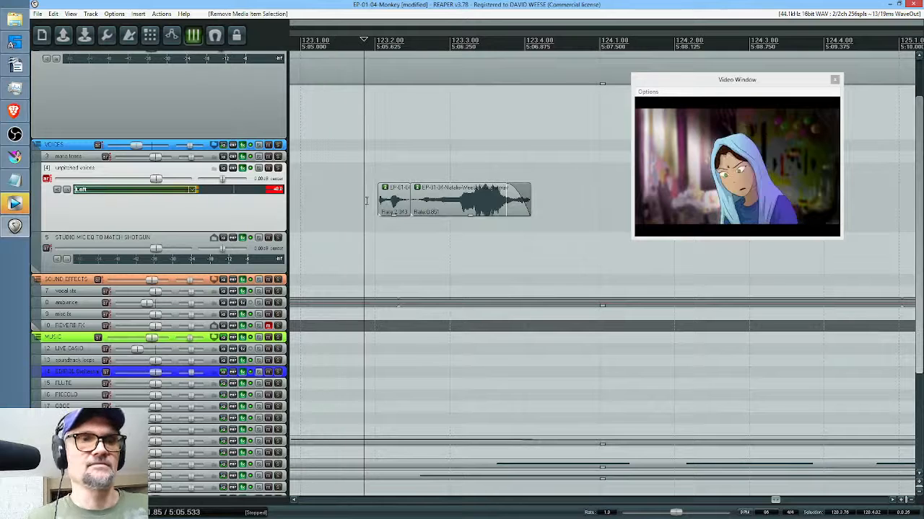
key("space")
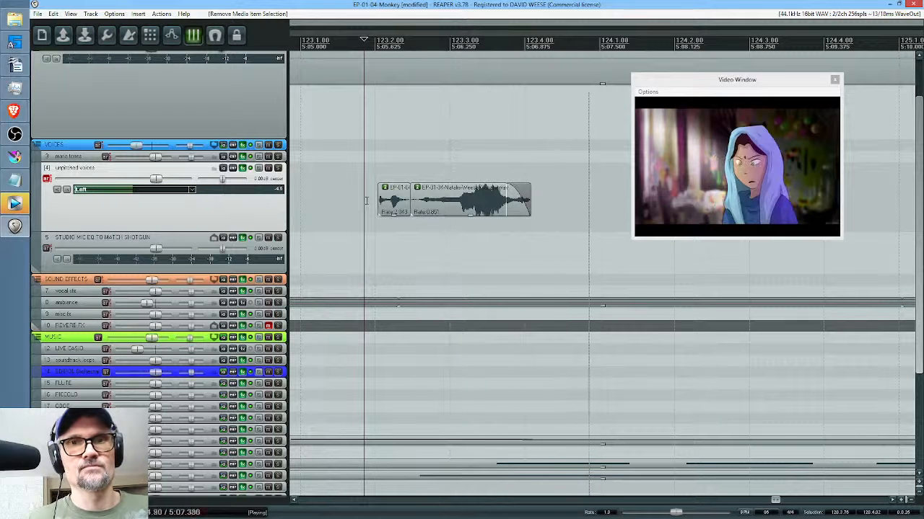
key("space")
left_click(324, 205)
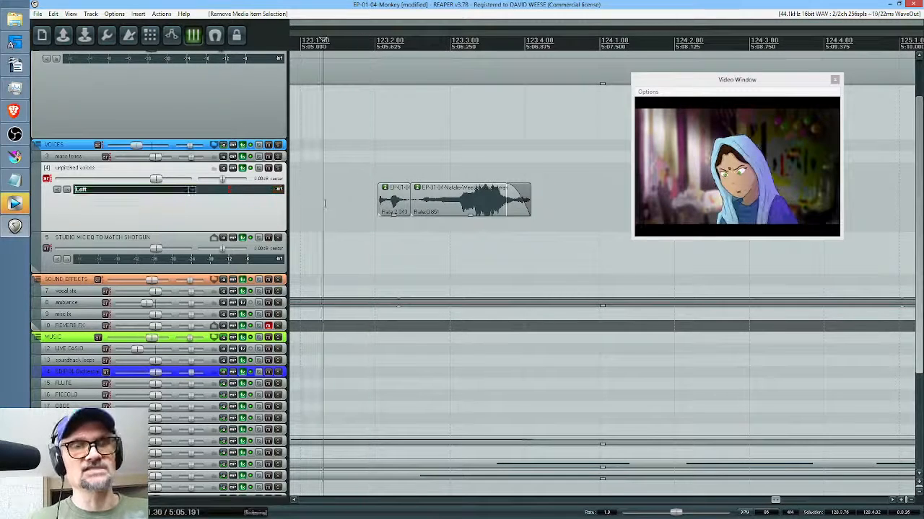
key("space")
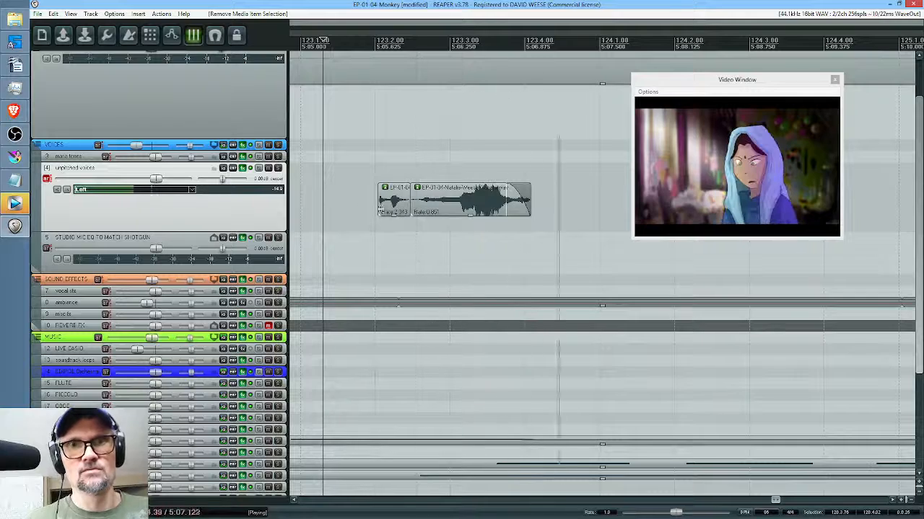
Play on past the adjusted pieces and through the next voice clip at about 5:21 to check its timing.
scroll(549, 213, "down", 6)
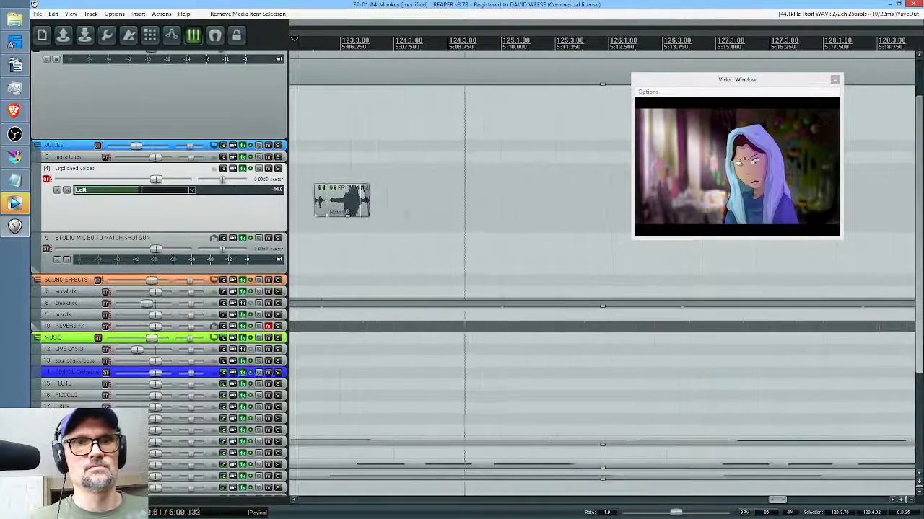
scroll(553, 209, "down", 4)
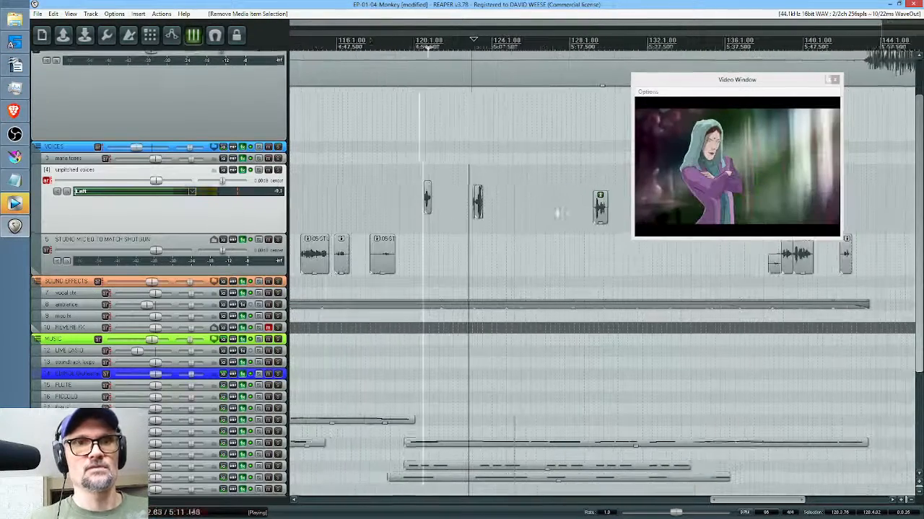
key("space")
key("space")
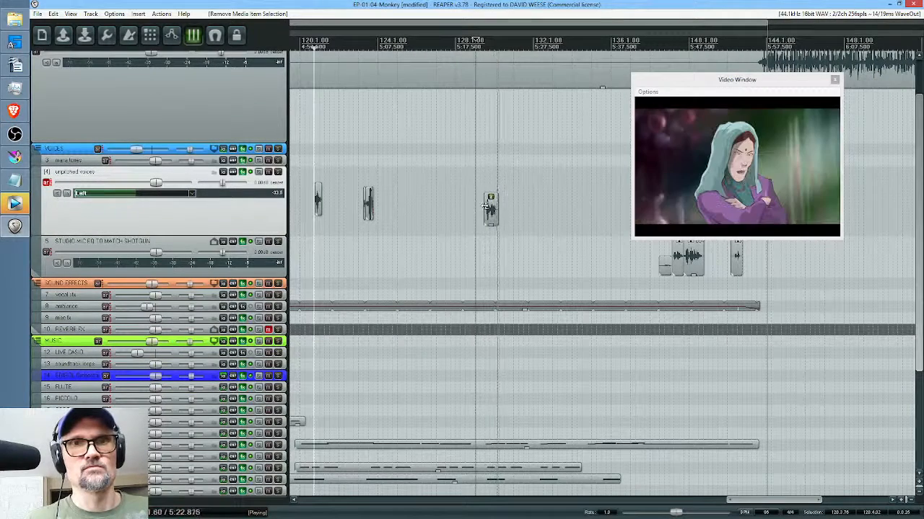
key("space")
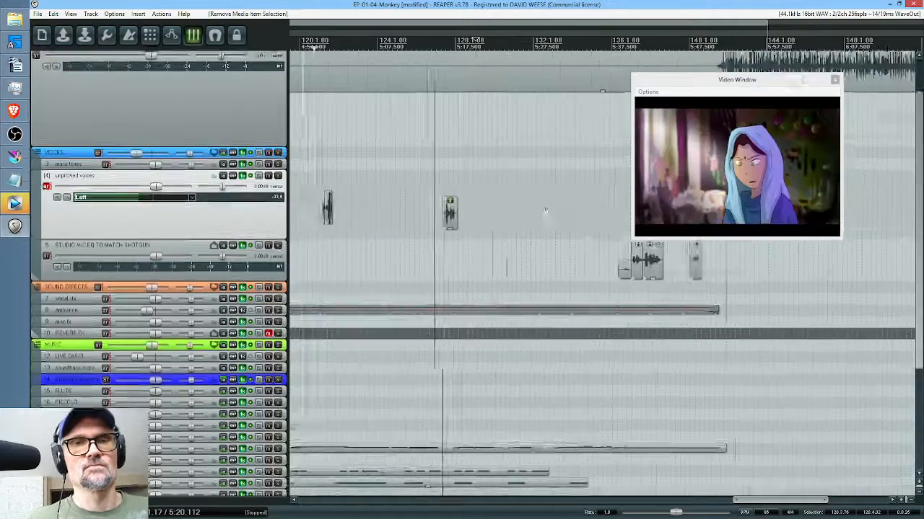
Play the dialogue from about 5:42.464, and record a new take of it on the unpitched voices track from about 5:43.3.
left_click(487, 190)
key("space")
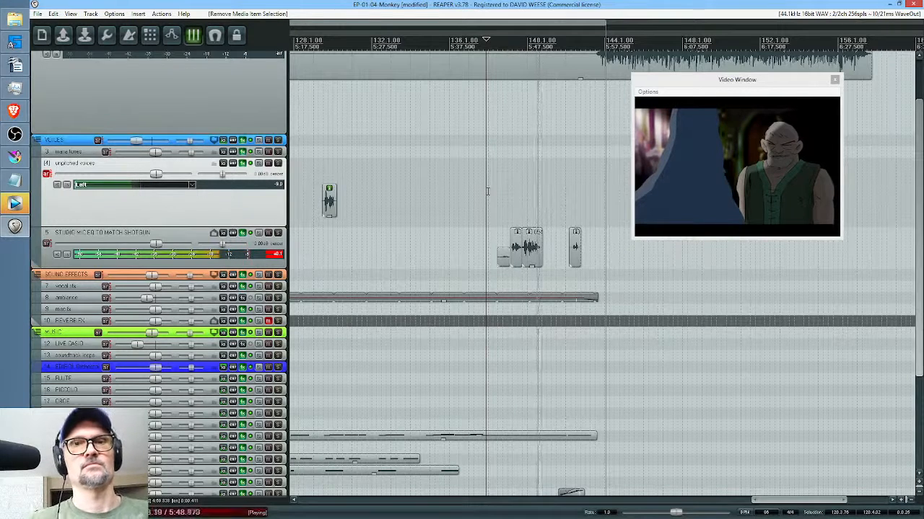
key("space")
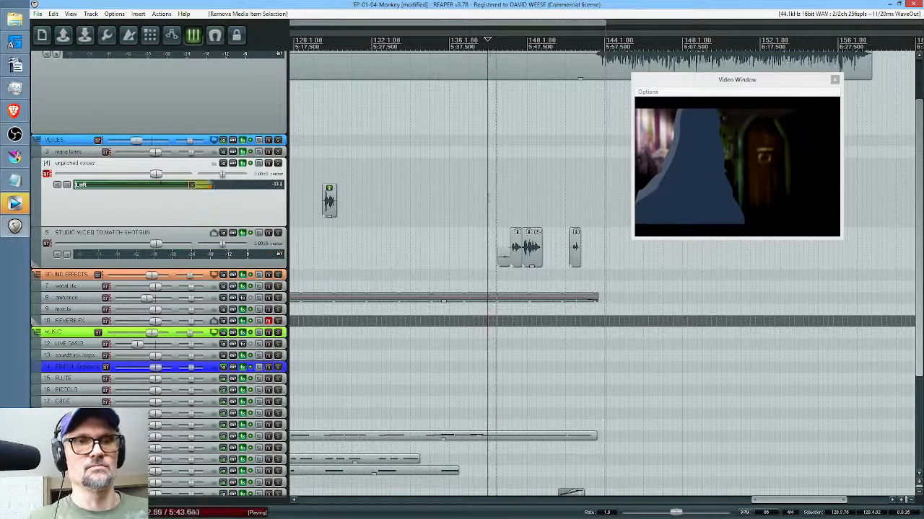
key("space")
key("space")
key("ctrl+r")
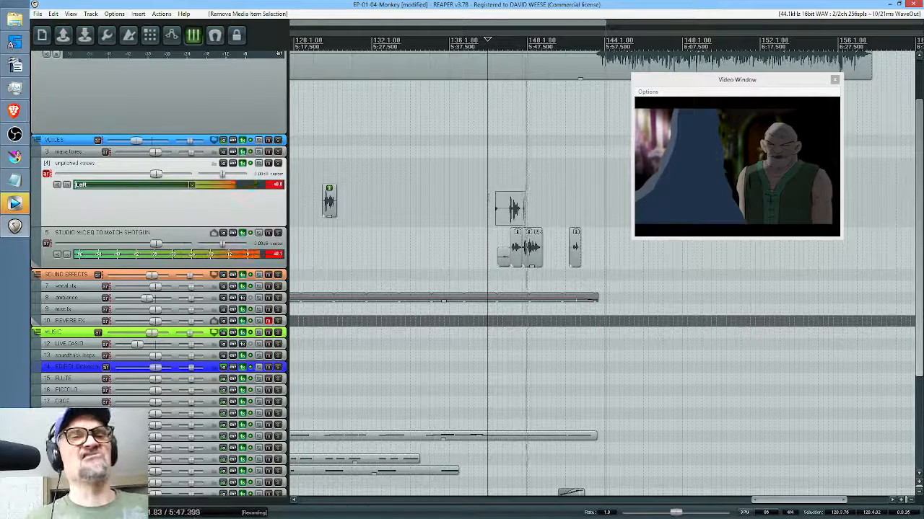
key("space")
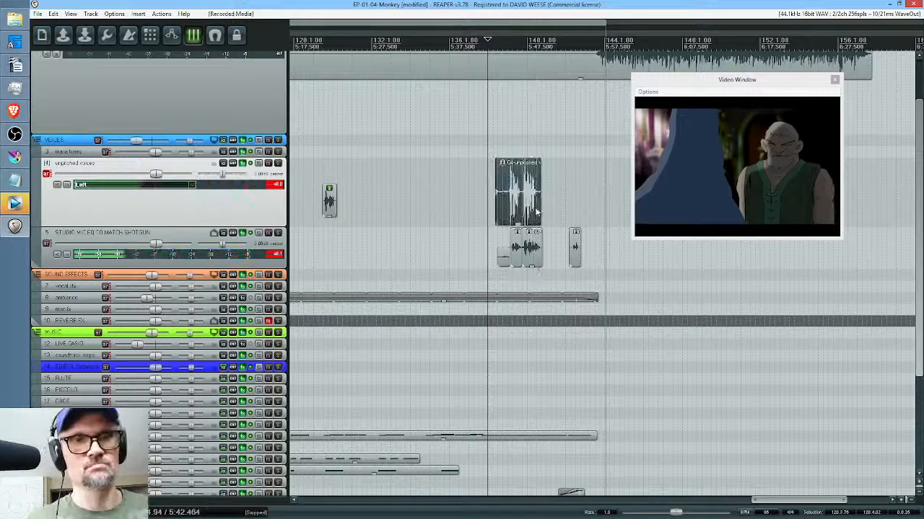
Glue the old studio mic clips beneath the new take into one item and lower its volume to silence.
left_click(538, 259)
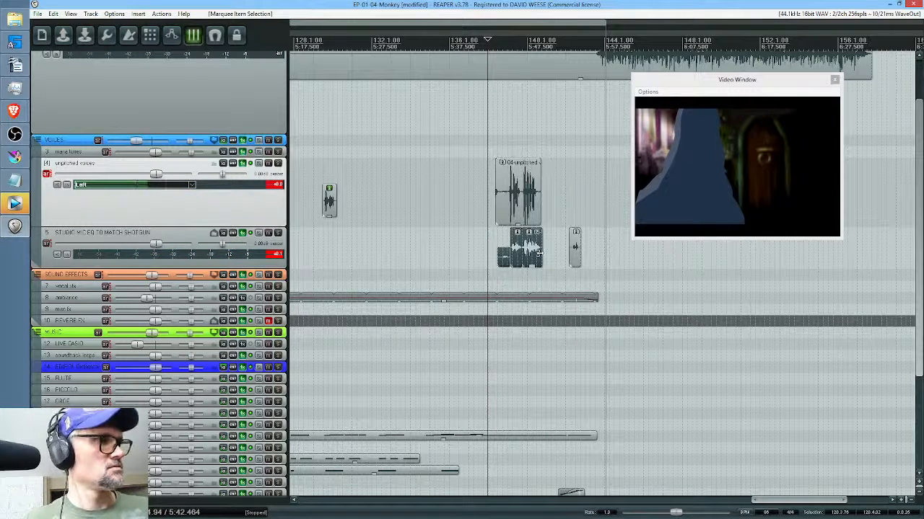
key("ctrl+g")
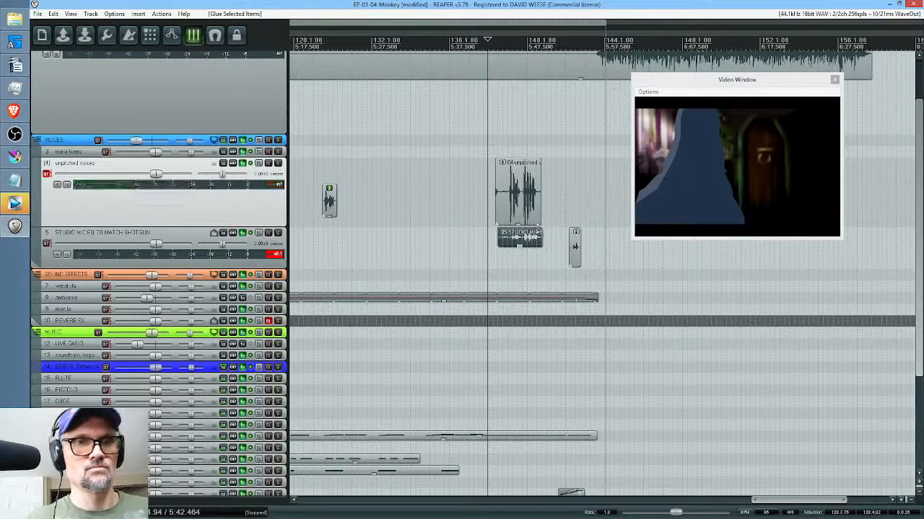
left_click_drag(536, 230, 537, 248)
Replay the new take from 5:42.711 and trim its start to about 5:44.75.
left_click(489, 211)
key("space")
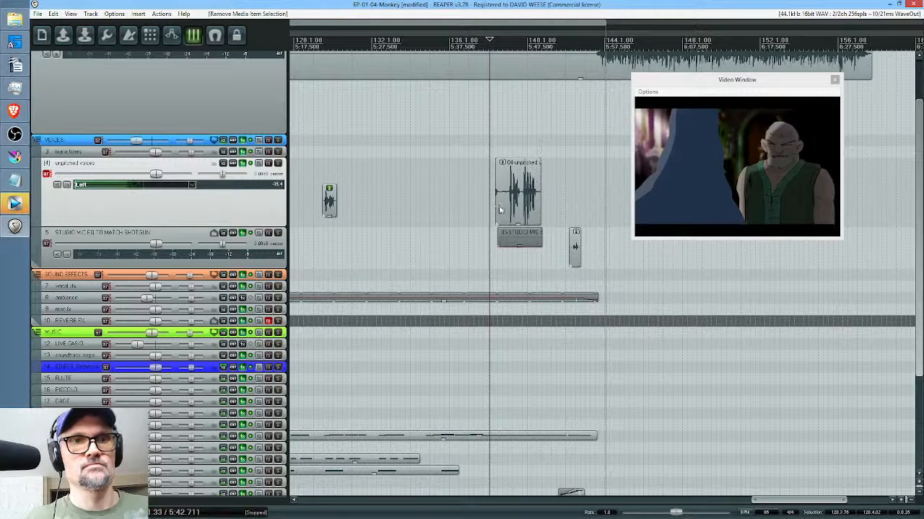
left_click_drag(496, 210, 506, 204)
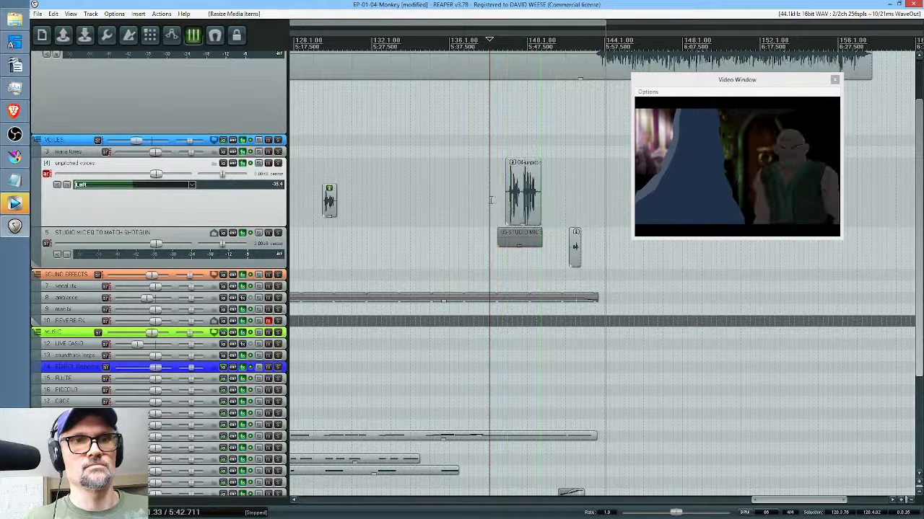
Try a short lead-in take recorded from 5:42.650 and fitted just before the main take, and discard it.
left_click(491, 200)
key("ctrl+r")
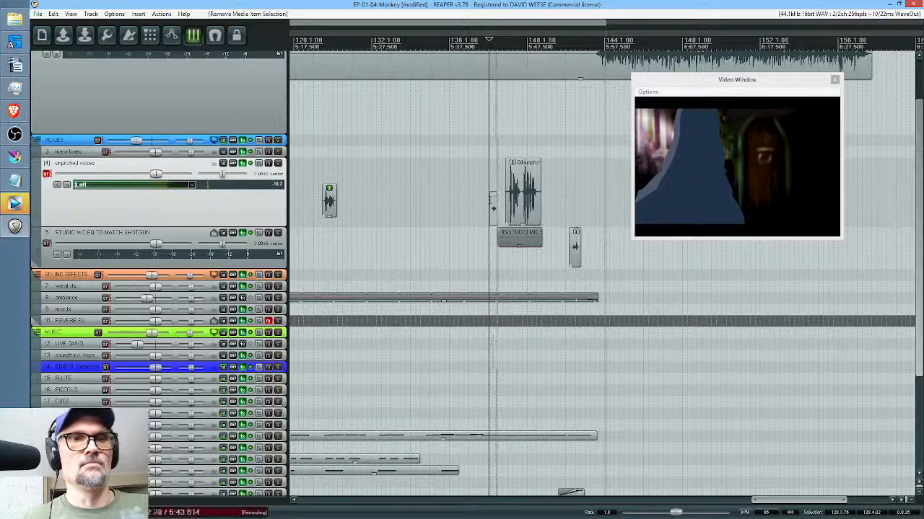
key("space")
scroll(494, 199, "up", 4)
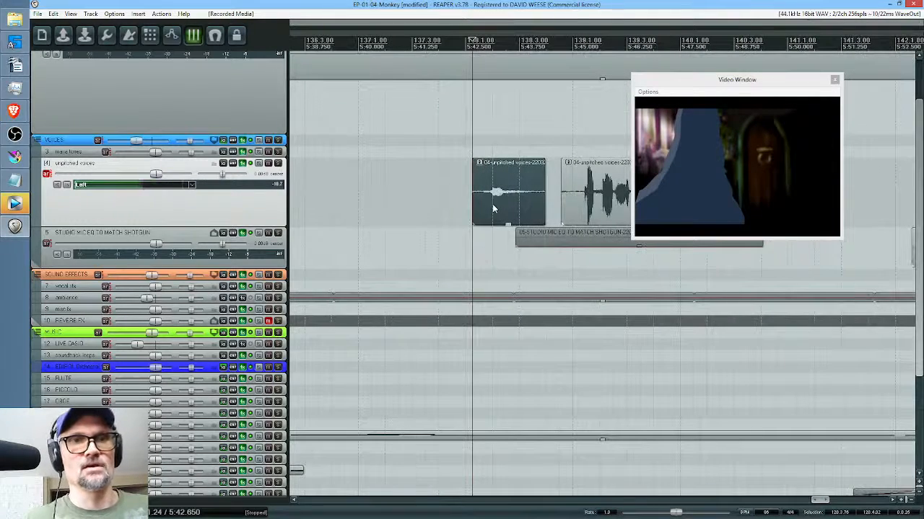
left_click_drag(494, 208, 565, 208)
left_click(535, 204)
key("space")
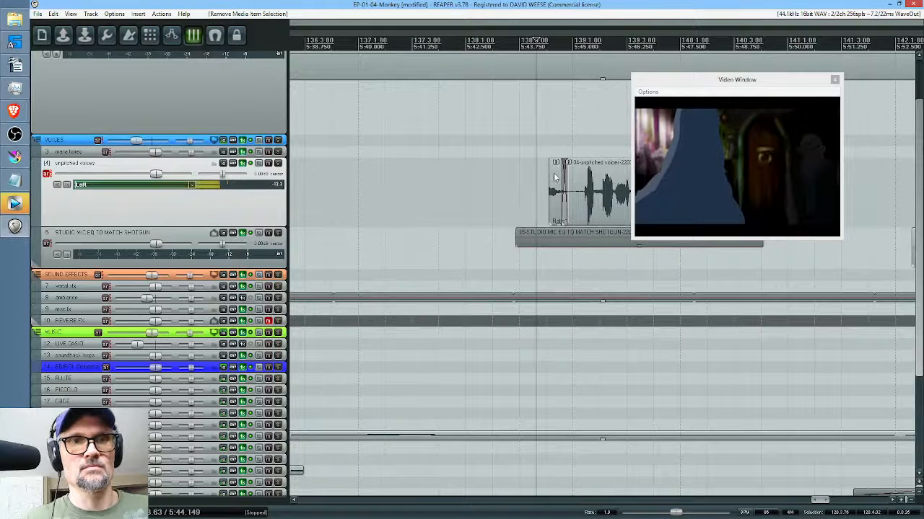
left_click(555, 178)
key("Delete")
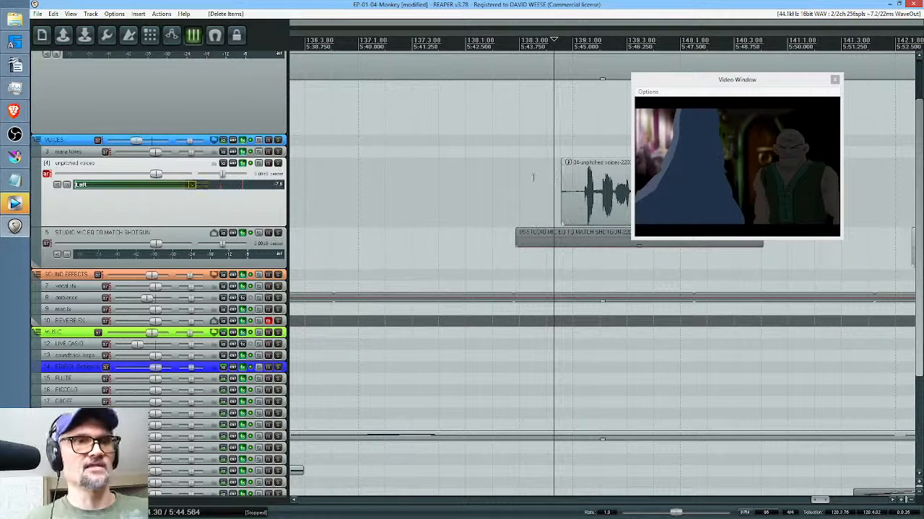
Trim the main take's start further, to about 5:45.2.
left_click(533, 177)
left_click_drag(561, 202, 582, 202)
Try another short lead-in take recorded from 5:43.880 on the unpitched voices track, play it back, and discard it.
left_click(525, 193)
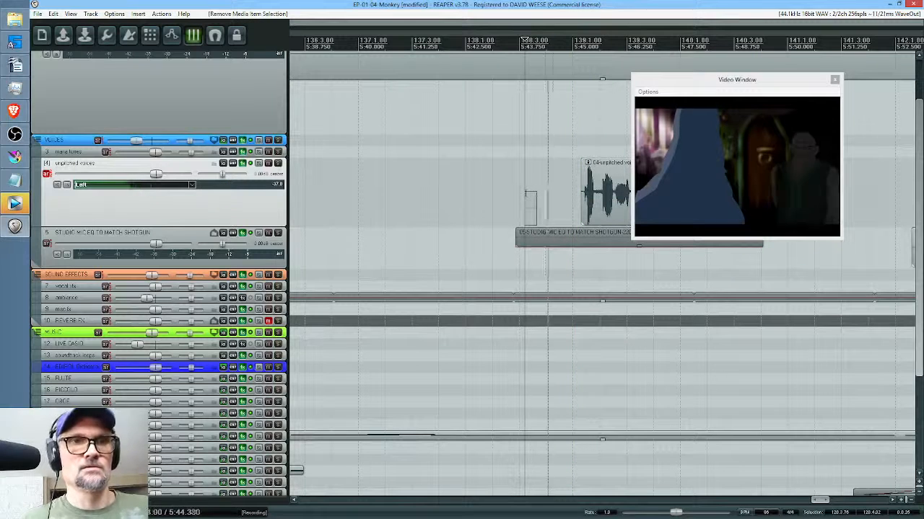
key("space")
key("space")
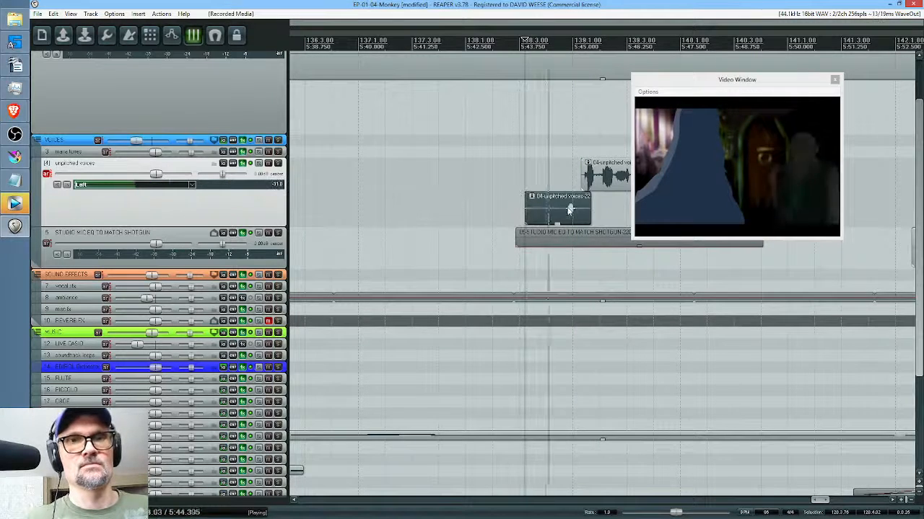
key("space")
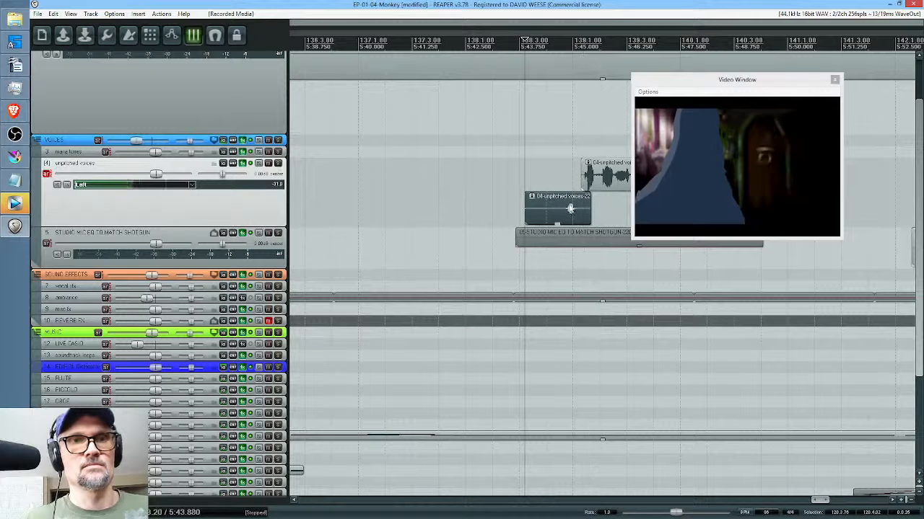
left_click(565, 210)
key("Delete")
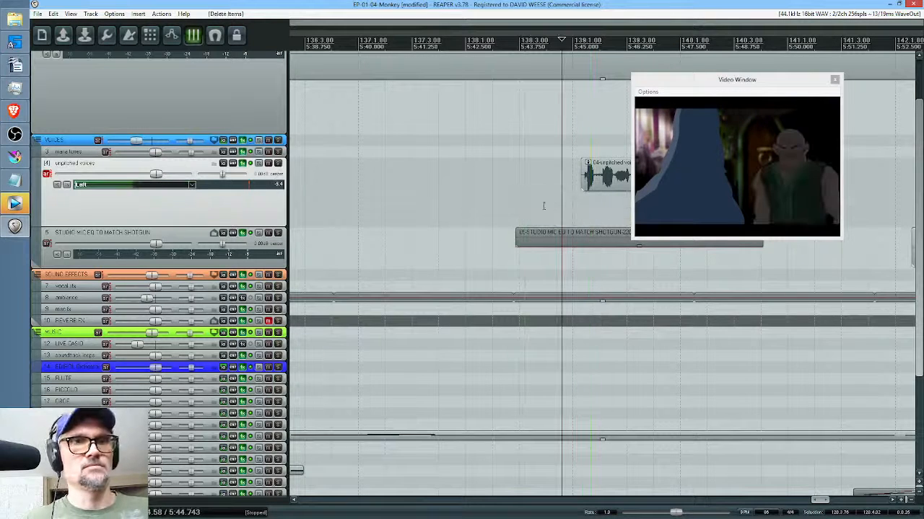
Record a short lead-in take from 5:44.138 on the unpitched voices track, and play it back together with the main take.
left_click(536, 200)
key("ctrl+r")
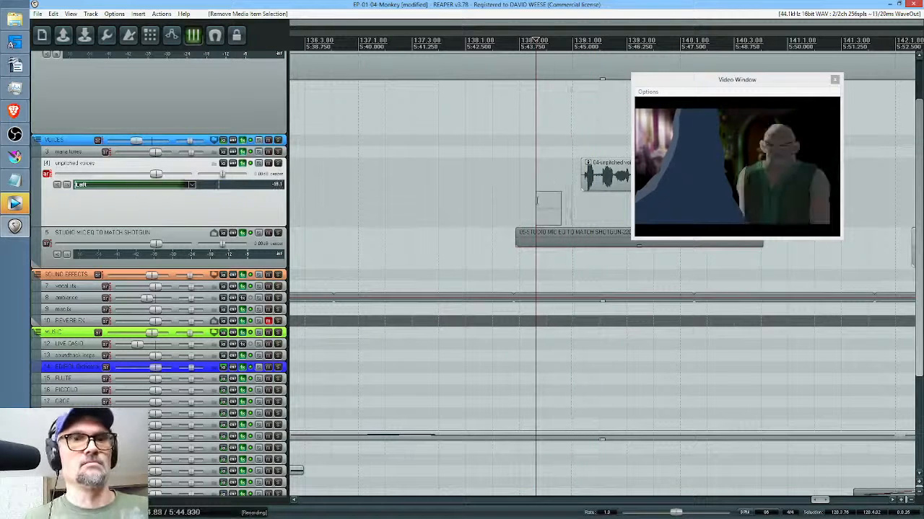
key("space")
key("space")
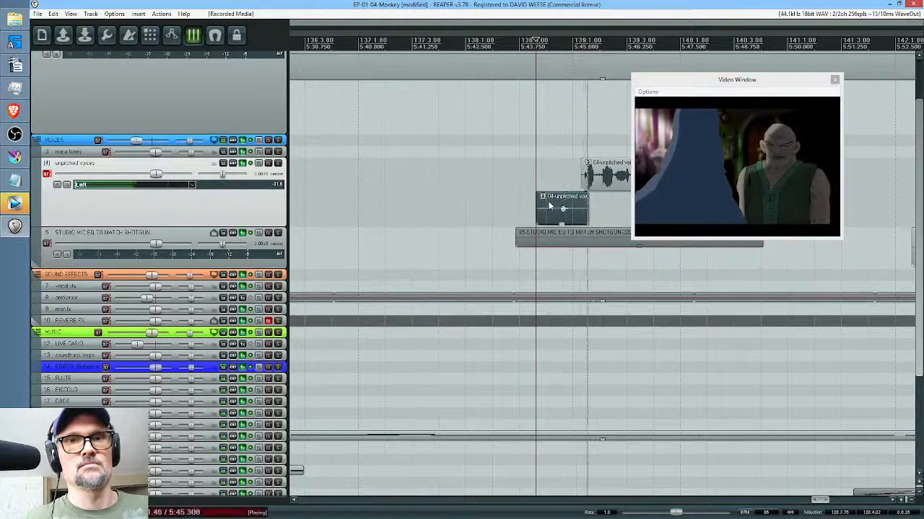
left_click_drag(583, 208, 474, 205)
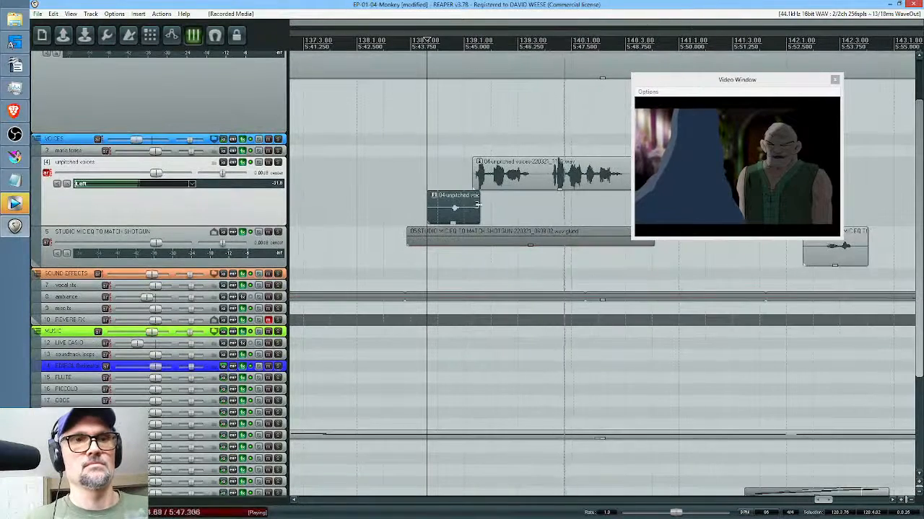
scroll(484, 200, "down", 3)
key("space")
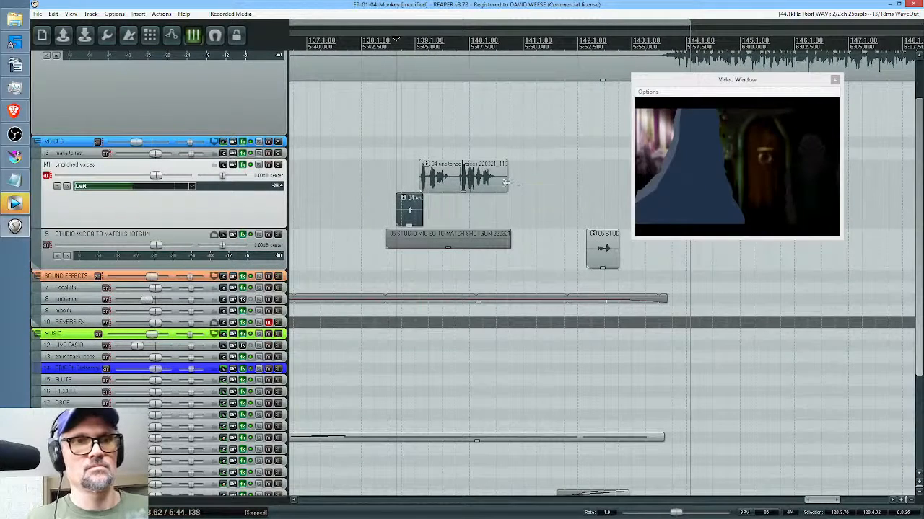
Time-compress the main take on the unpitched voices track so it ends at about 5:49.0, and play it back.
left_click_drag(507, 183, 497, 188)
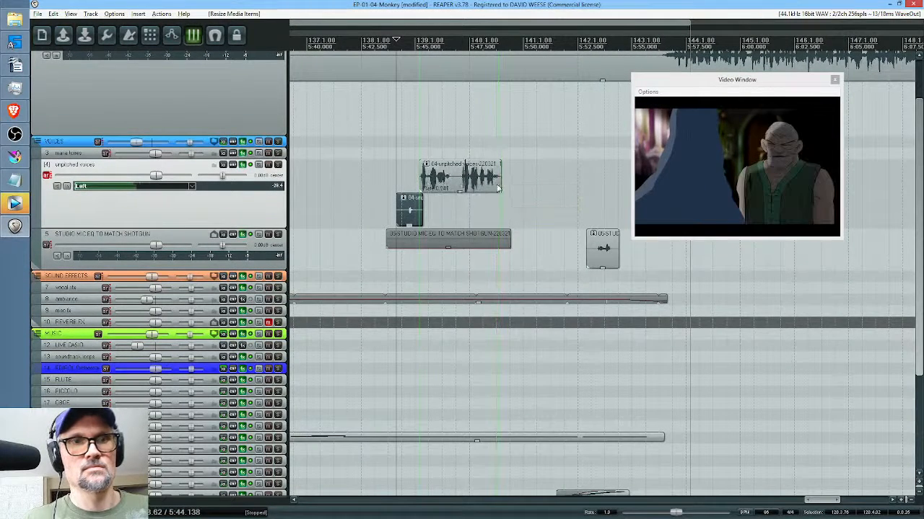
left_click(414, 176)
key("space")
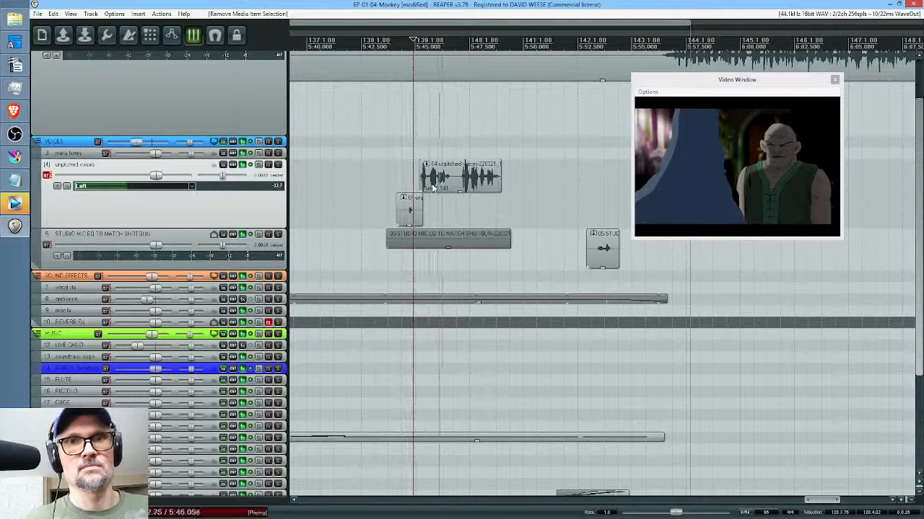
key("space")
Split the main take at about 5:46.8 and time-compress its first part to end at about 5:46.5.
key("s")
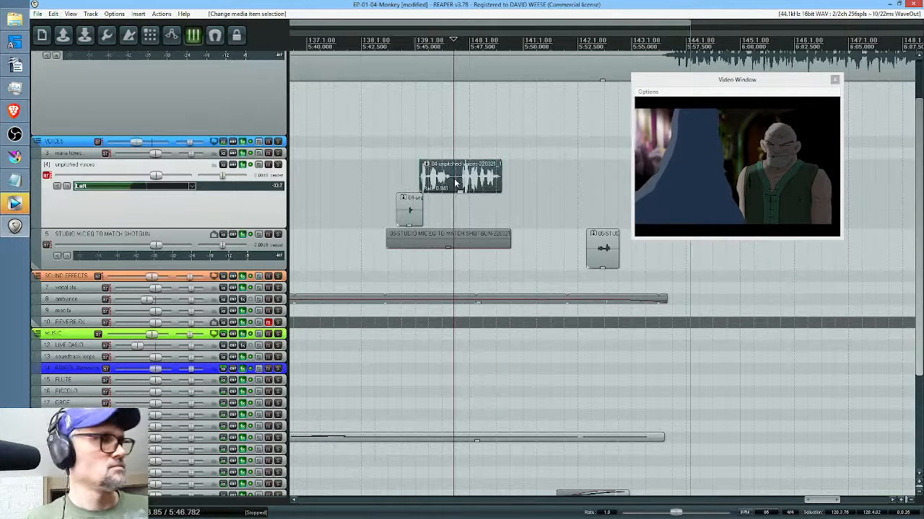
scroll(453, 181, "up", 2)
left_click(451, 184)
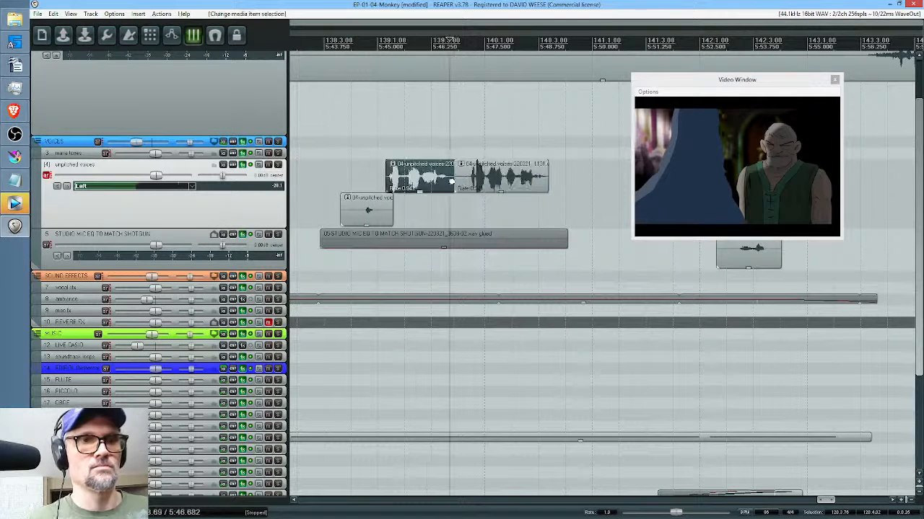
left_click_drag(453, 181, 407, 180)
left_click(375, 173)
key("space")
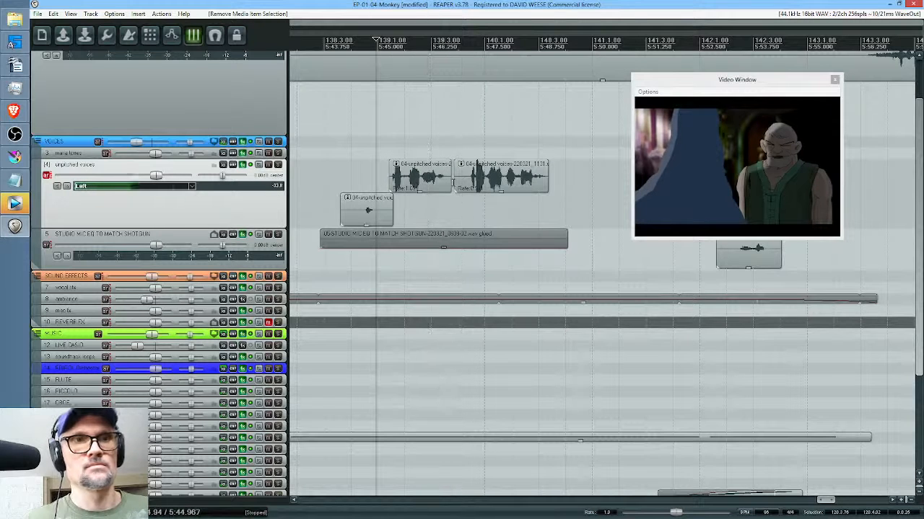
key("space")
left_click_drag(449, 182, 442, 181)
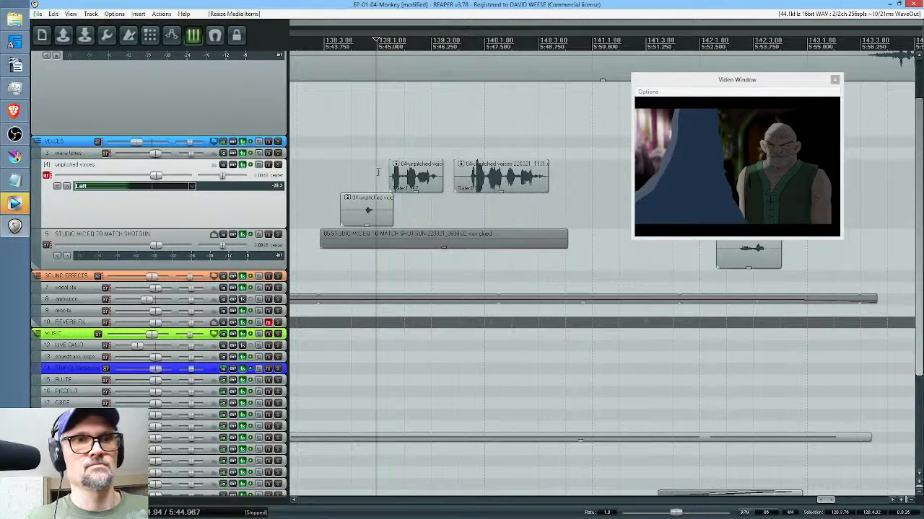
Move the second part of the main take slightly earlier to start at about 5:46.7, during playback from about 5:45.0.
key("space")
left_click_drag(502, 180, 497, 181)
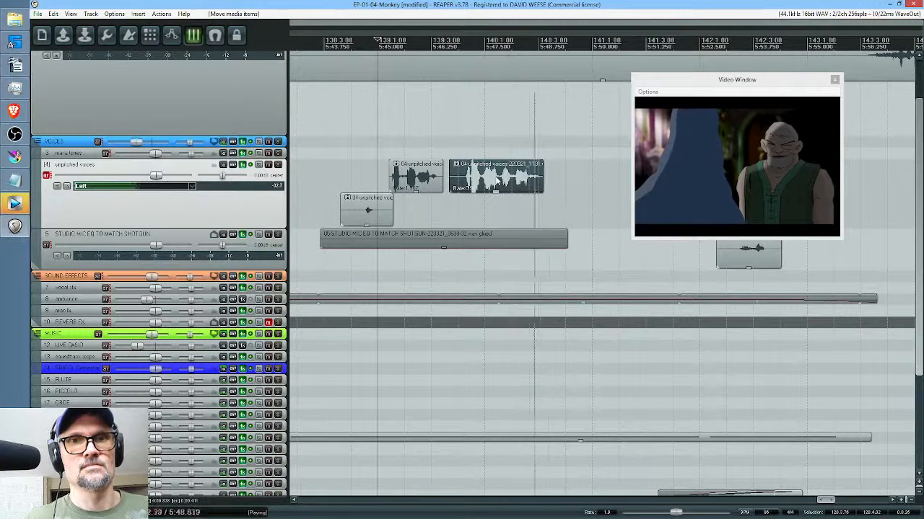
key("space")
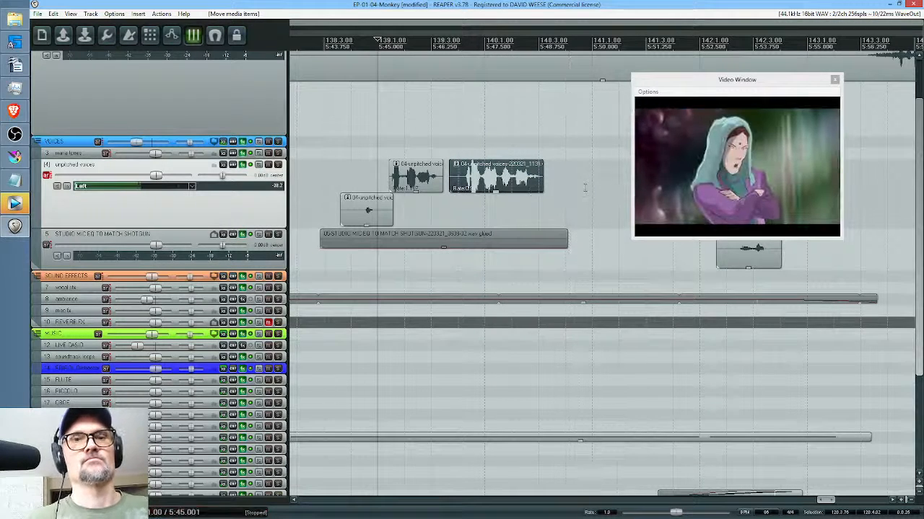
Play the scene from 5:52.044 to check the following studio mic clip, and save the project.
scroll(585, 187, "down", 3)
scroll(611, 192, "right", 3)
left_click(486, 193)
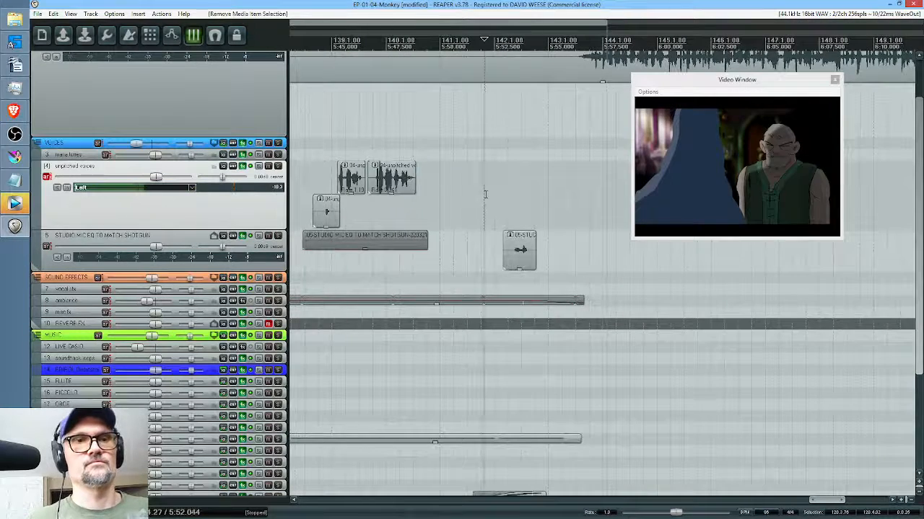
key("space")
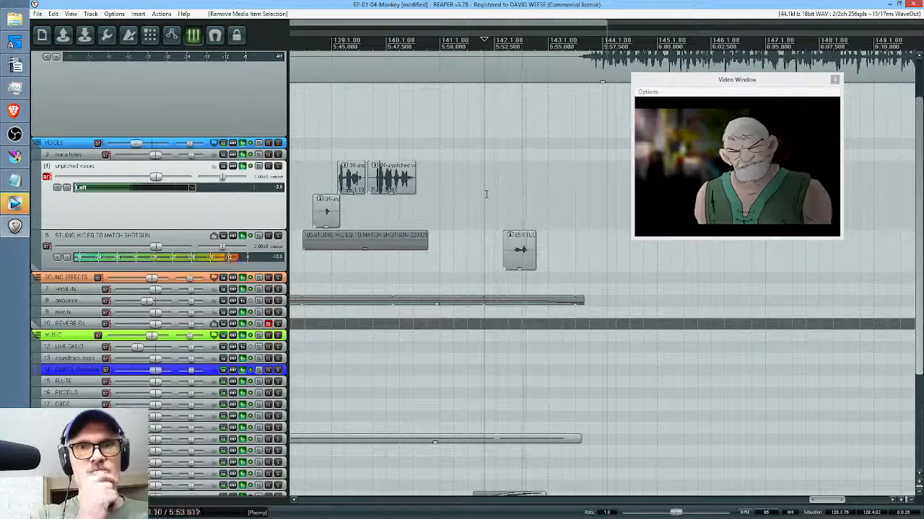
key("space")
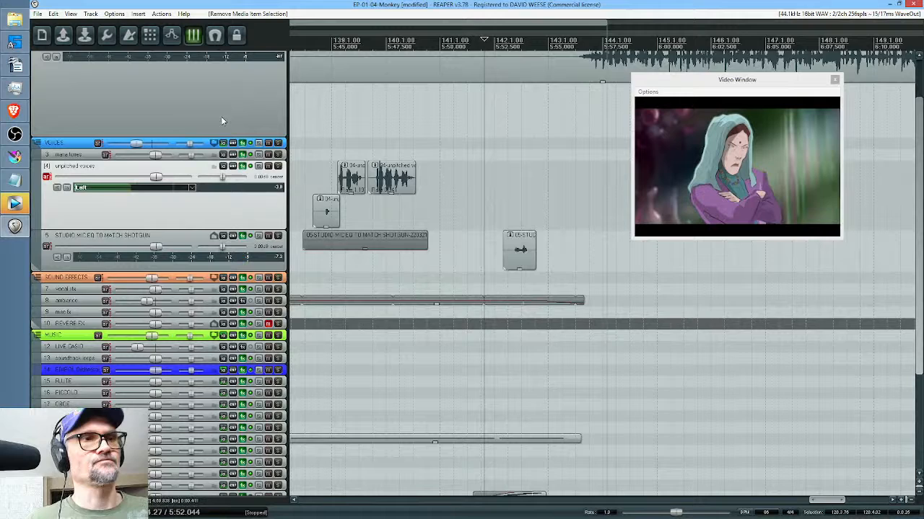
left_click(85, 36)
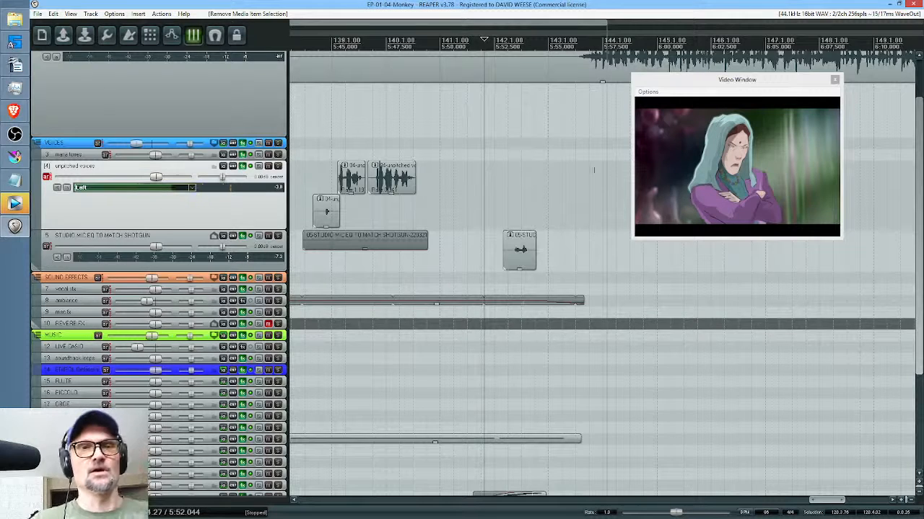
Reduce the heights of the unpitched voices and STUDIO MIC EQ TO MATCH SHOTGUN tracks.
scroll(574, 179, "down", 5)
scroll(562, 181, "down", 3)
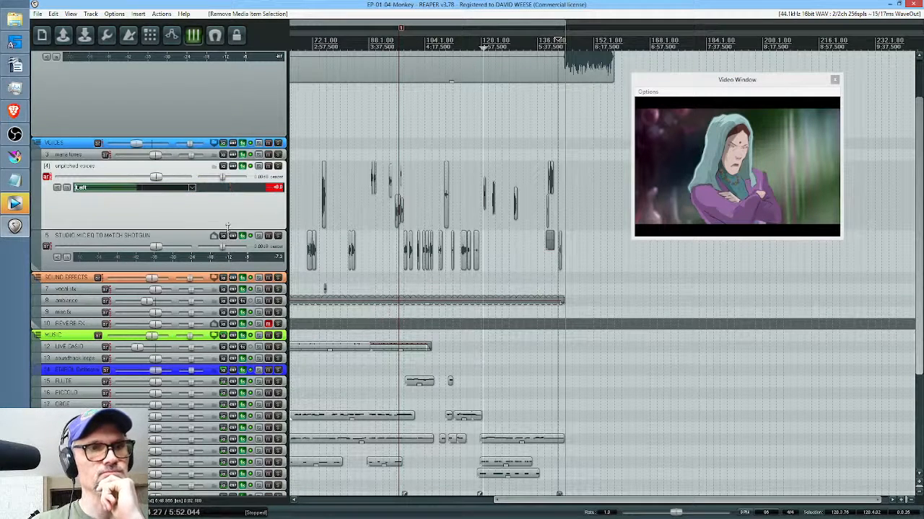
left_click_drag(228, 229, 232, 184)
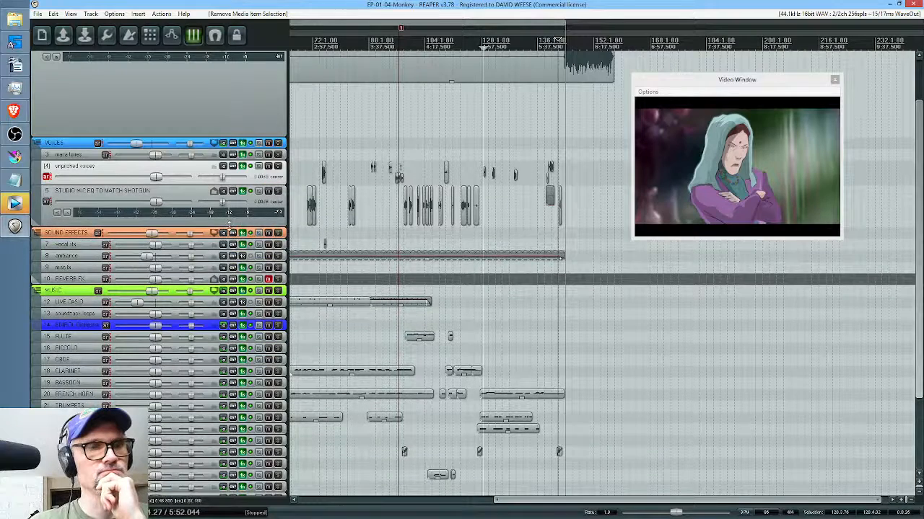
left_click_drag(229, 226, 229, 215)
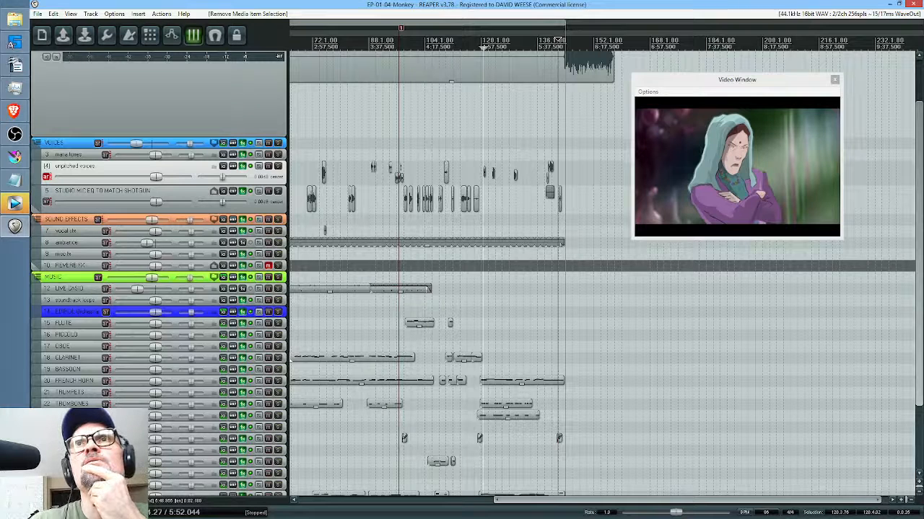
key("alt+Tab")
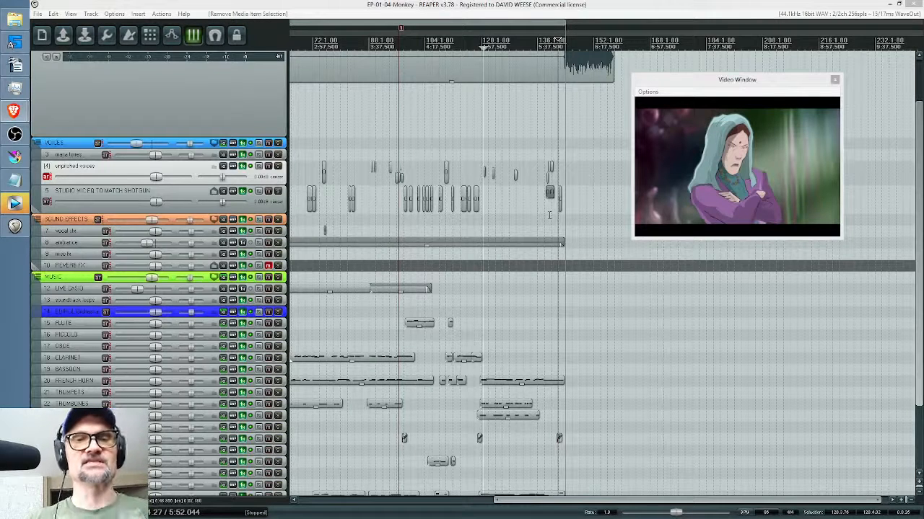
Play the studio mic voice clips from 4:42.350 to check them against the forest scene.
left_click(459, 196)
scroll(469, 202, "up", 4)
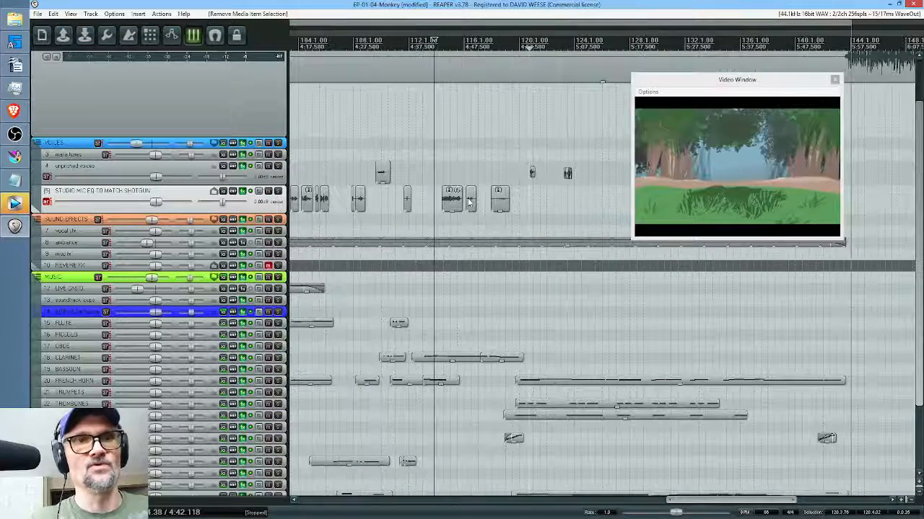
scroll(473, 200, "up", 2)
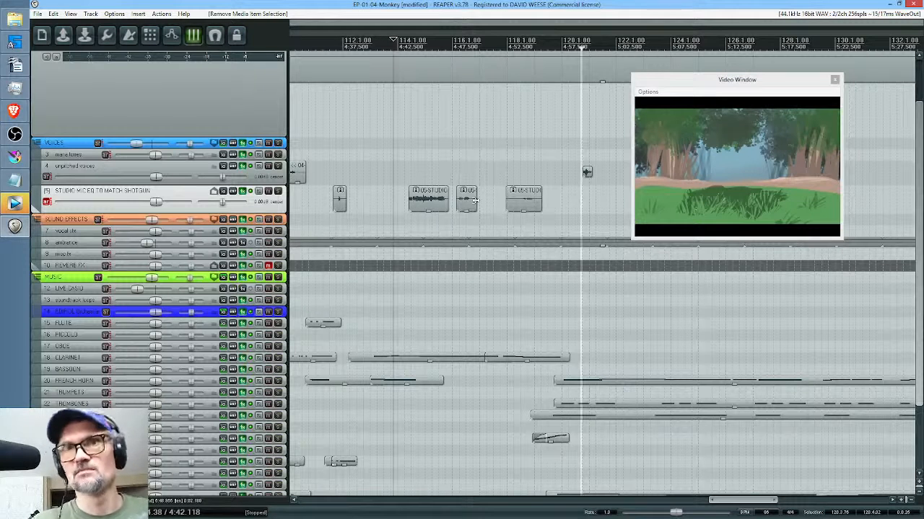
left_click(396, 195)
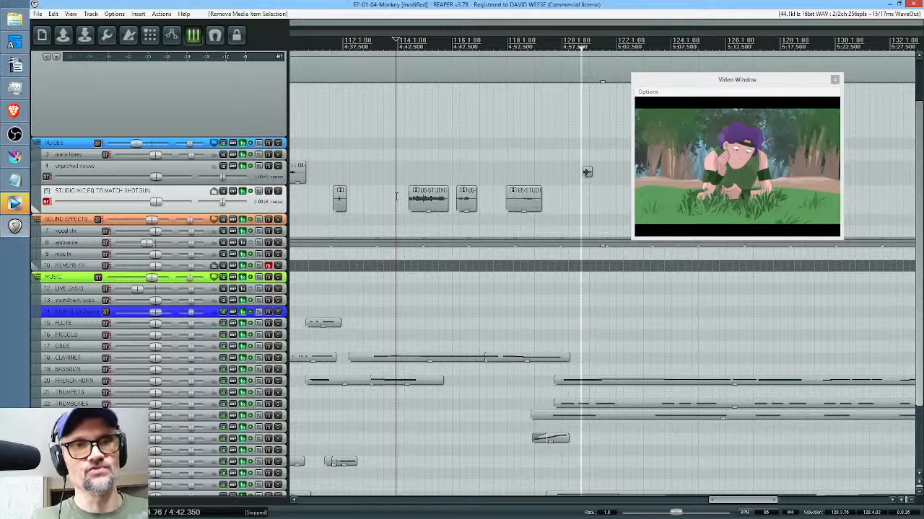
key("space")
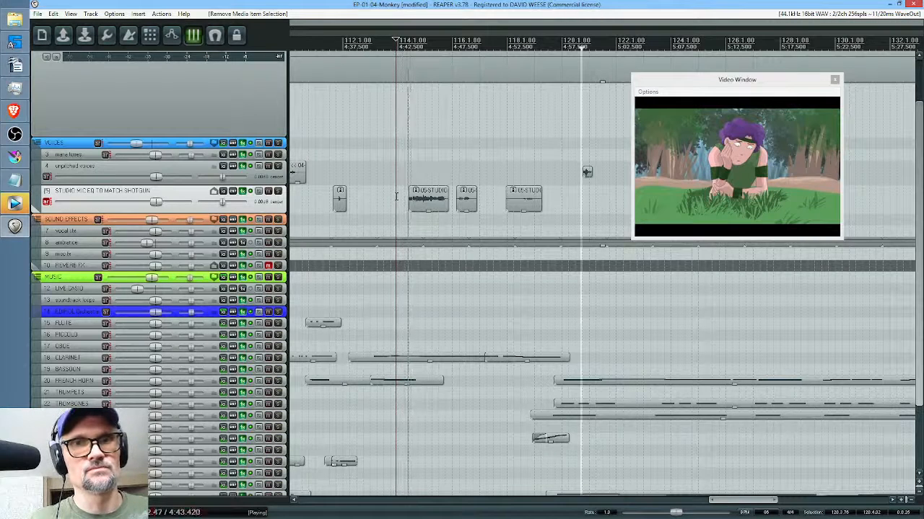
left_click_drag(582, 209, 509, 212)
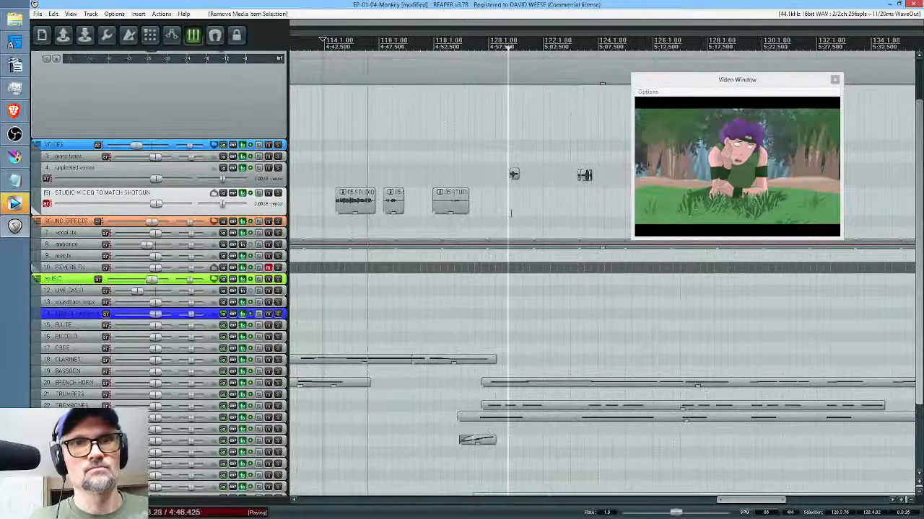
key("space")
Mute the STUDIO MIC EQ TO MATCH SHOTGUN track, play from 4:43.361 without it, and unmute the track.
left_click(333, 206)
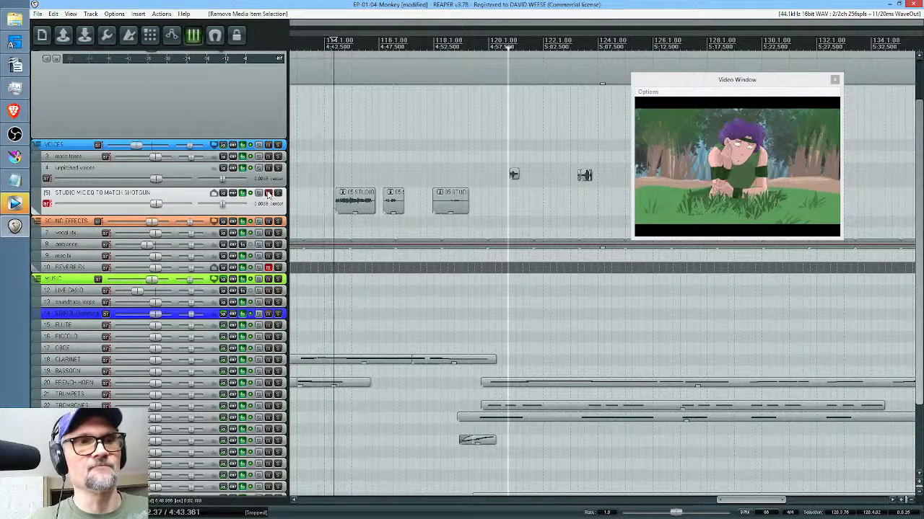
left_click(267, 193)
key("space")
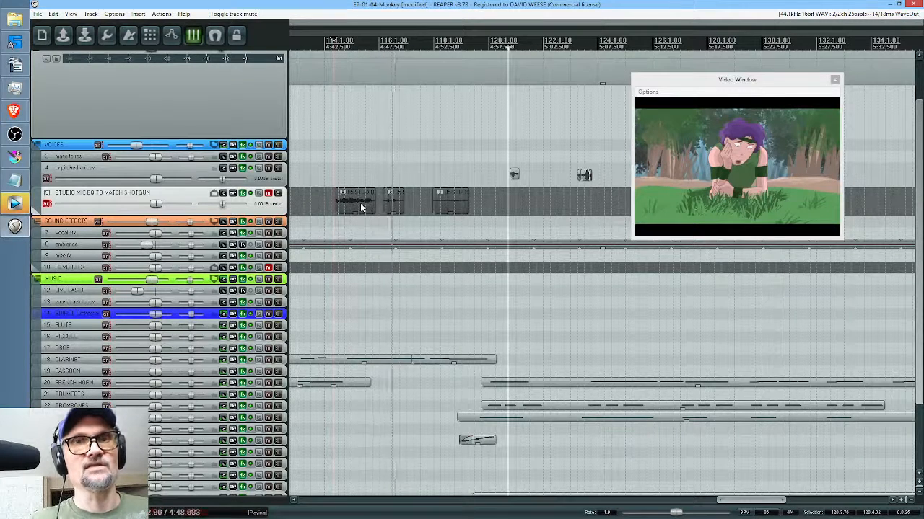
key("space")
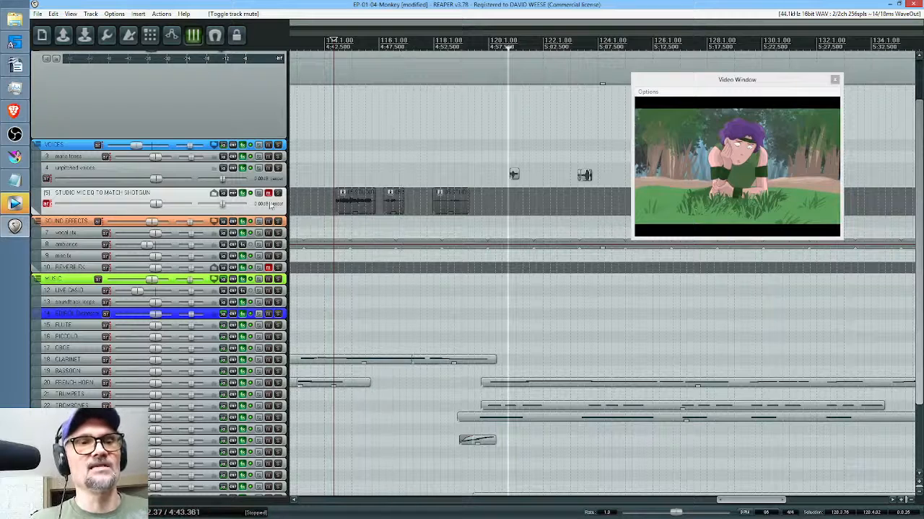
left_click(268, 194)
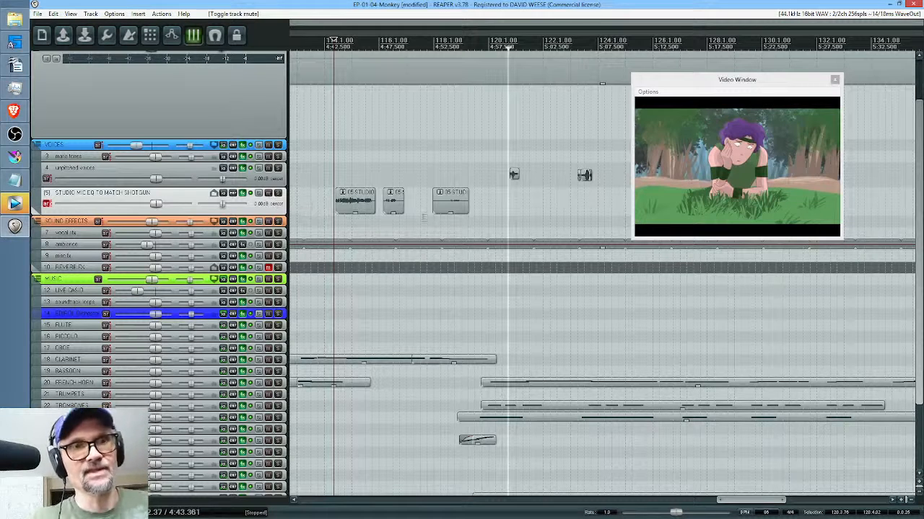
Play from the start of the third studio mic clip, at about 4:52.3, on into the following indoor scene.
left_click(436, 205)
key("space")
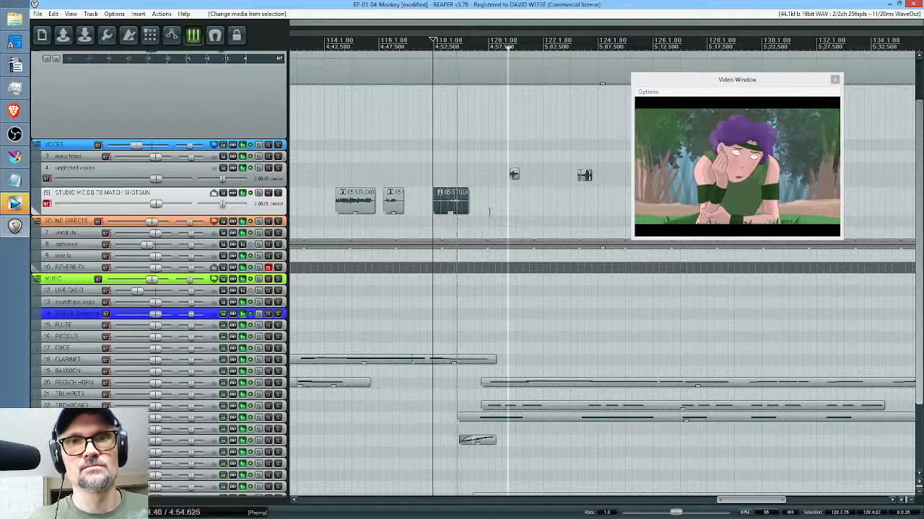
scroll(555, 207, "down", 5)
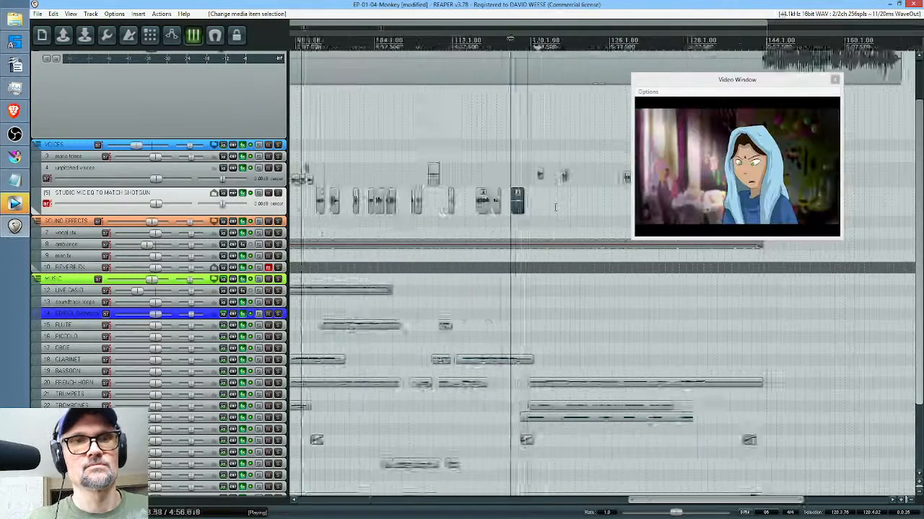
left_click_drag(576, 206, 520, 207)
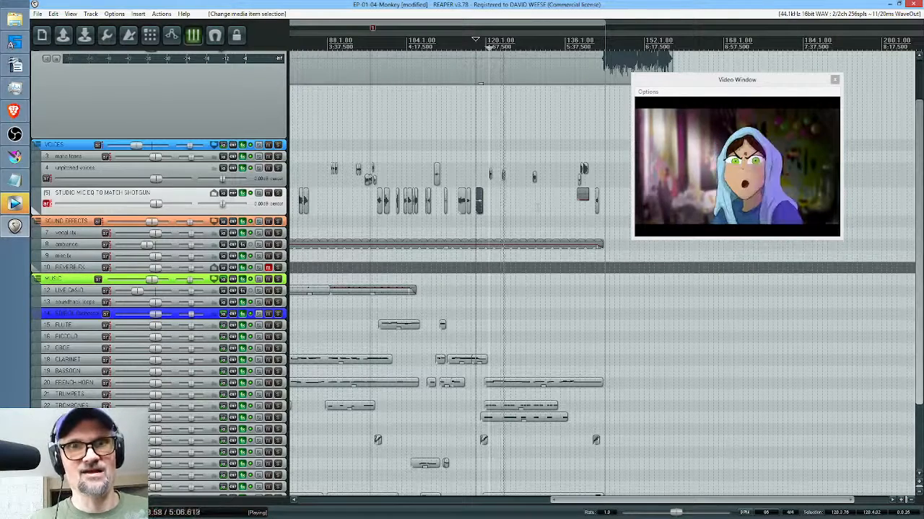
key("space")
Place the edit cursor at 5:05.554 and save the project.
left_click(503, 208)
scroll(504, 207, "up", 3)
scroll(503, 207, "up", 2)
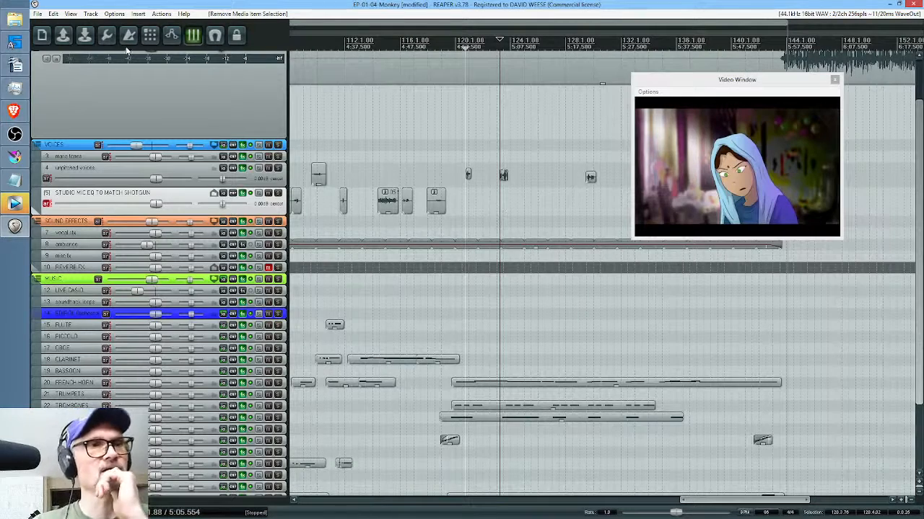
left_click(85, 35)
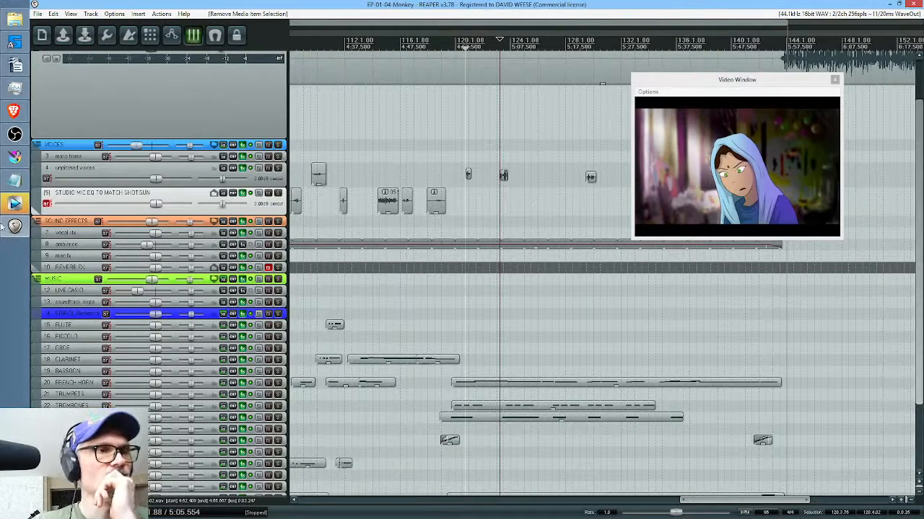
Switch to the Vegas Pro SL-01-edit project and open the EP-01-02-NEXT-TIME-ON event at episode 4's end for editing in Vegas.
left_click(14, 204)
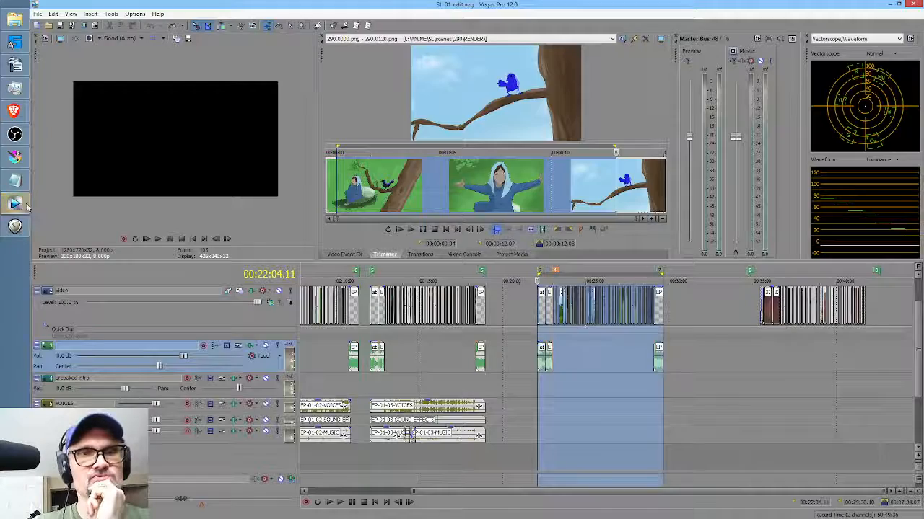
left_click(658, 386)
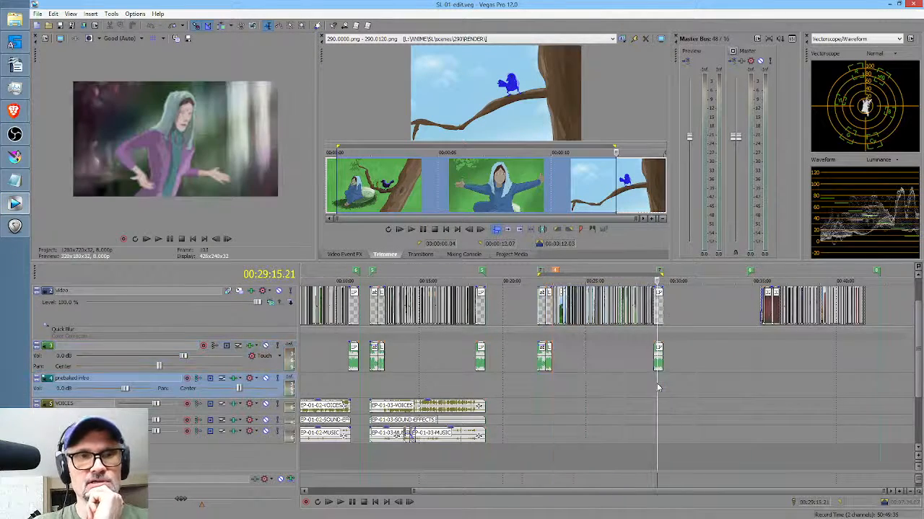
scroll(657, 388, "up", 5)
left_click_drag(550, 391, 569, 388)
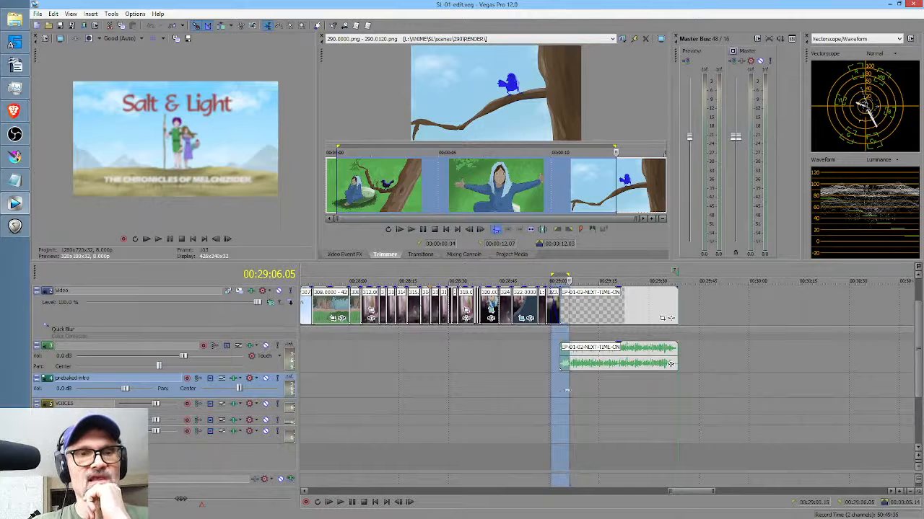
left_click(563, 392)
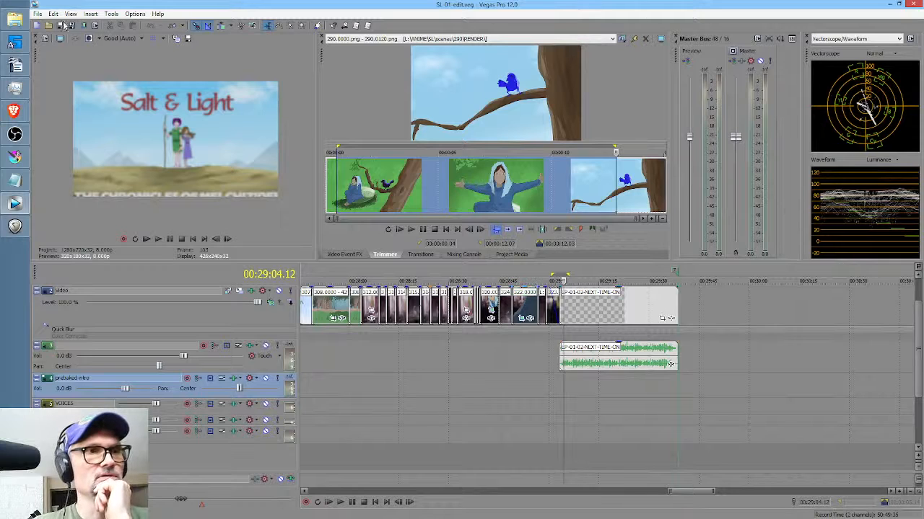
right_click(596, 307)
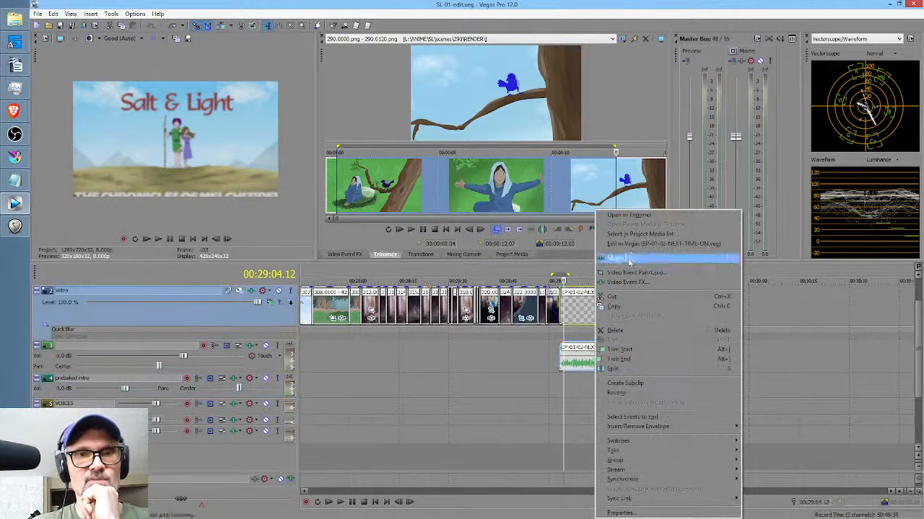
left_click(631, 245)
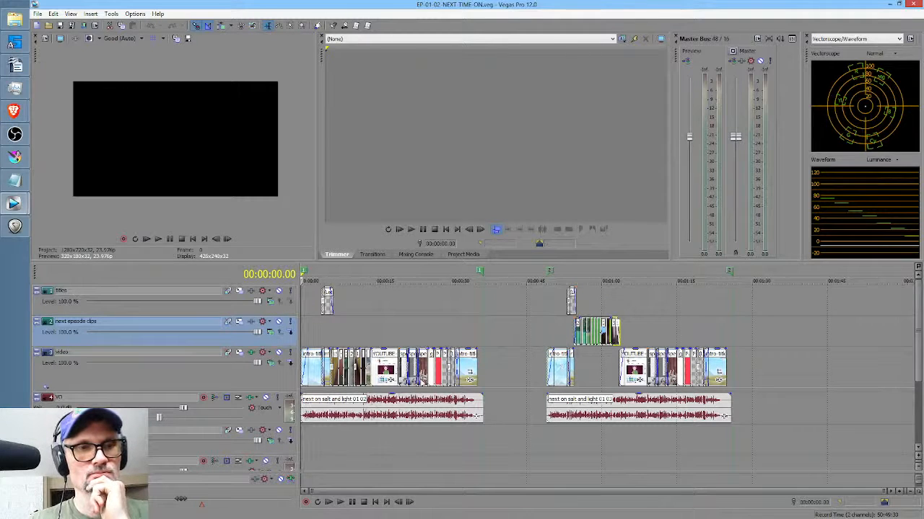
Check the source file path of the second voice-over event, next on salt and light 01 03, in its media properties.
right_click(593, 409)
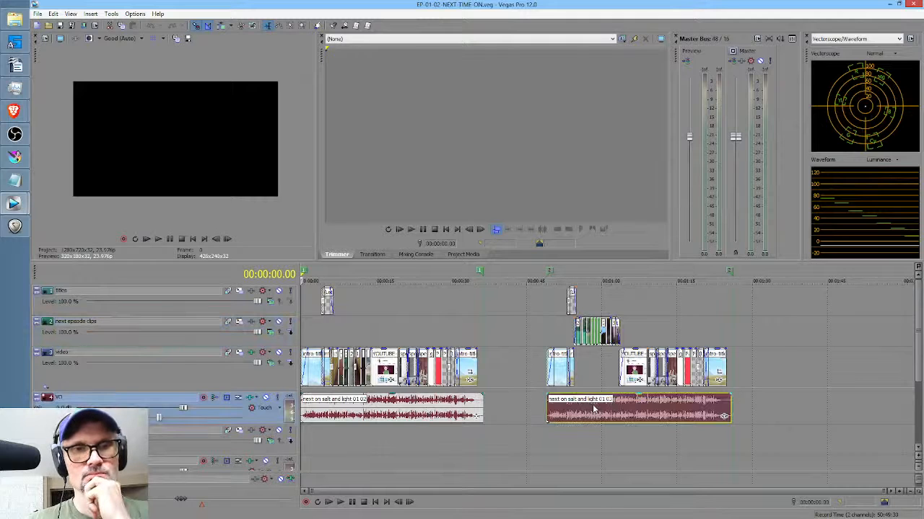
left_click(617, 398)
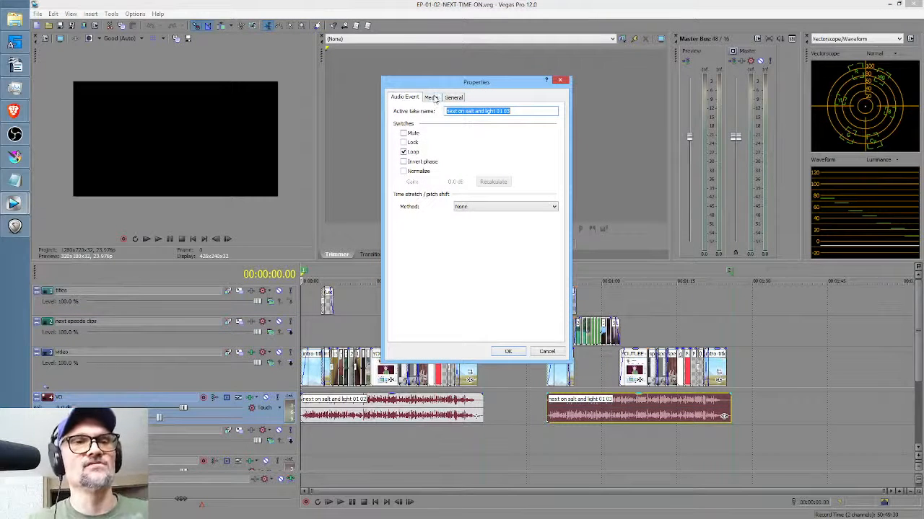
left_click(432, 97)
left_click(445, 109)
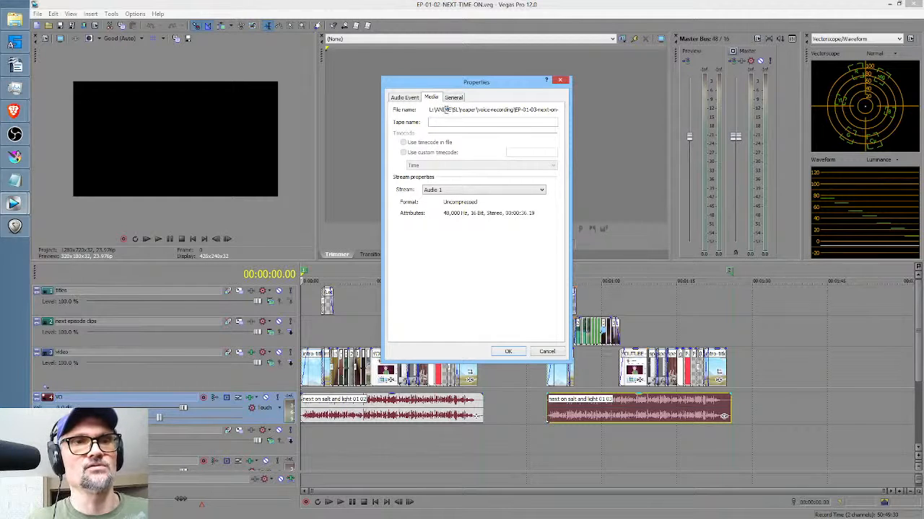
left_click_drag(491, 110, 562, 113)
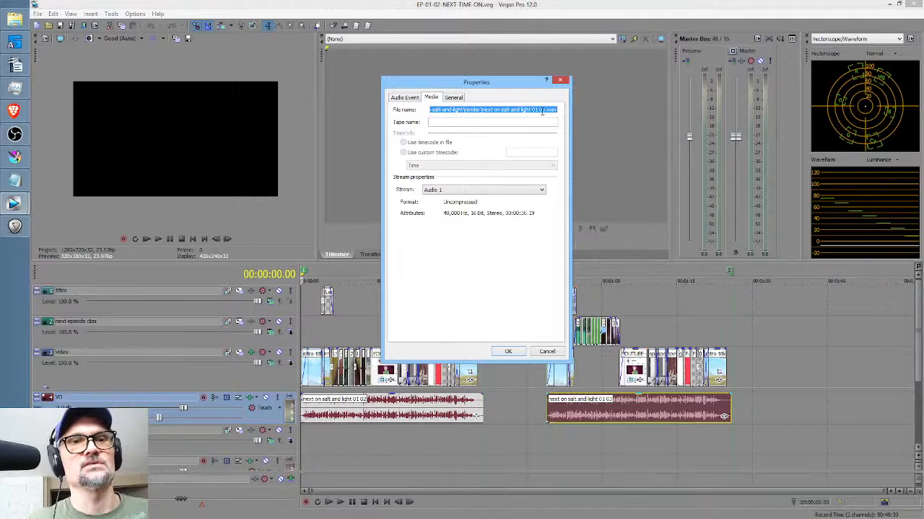
key("Escape")
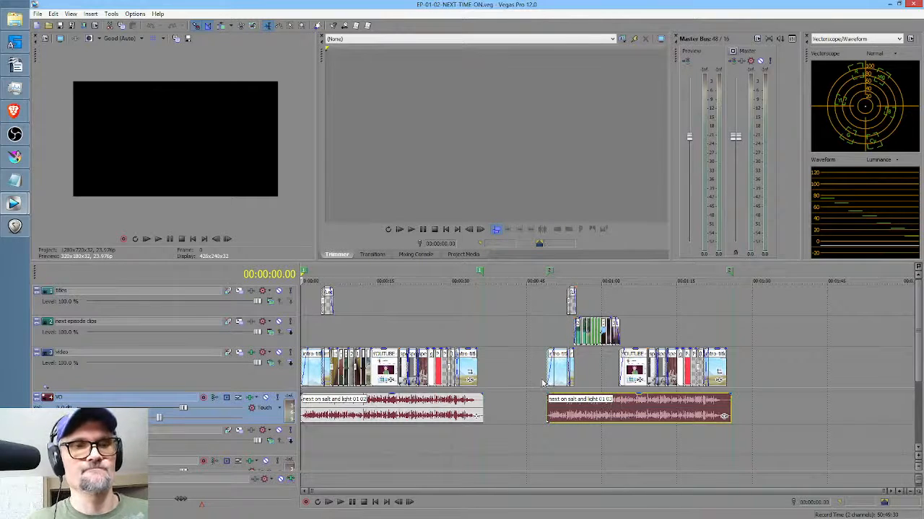
Copy all events of the second next-time segment to about 1:41 on the timeline, creating a new copy of the source media.
left_click(546, 331)
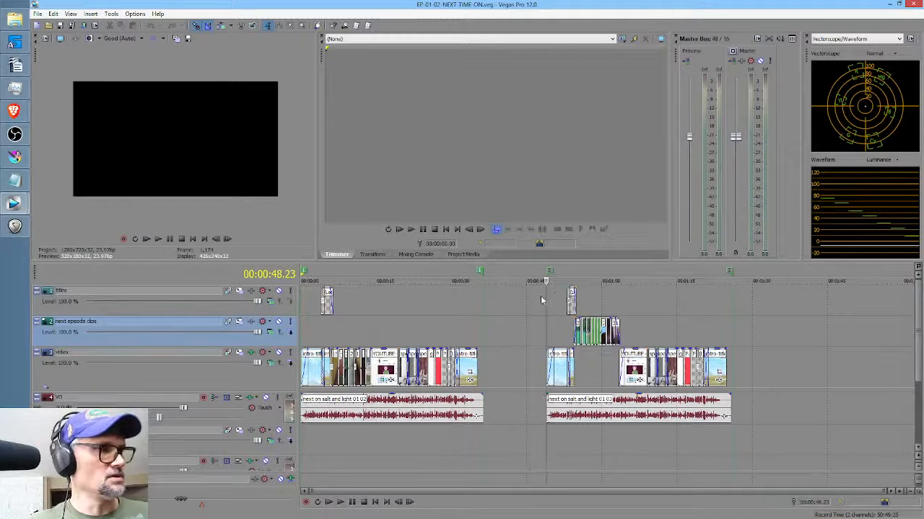
left_click_drag(535, 299, 730, 430)
key("d")
key("d")
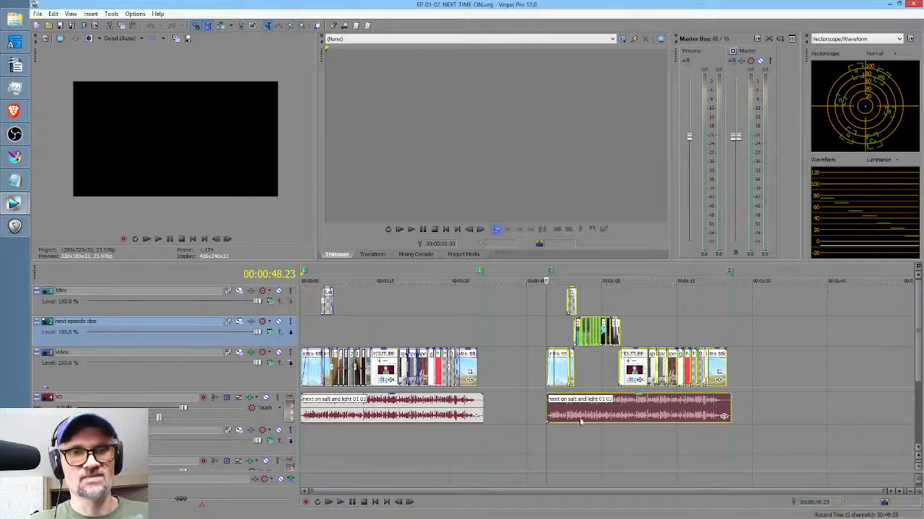
left_click_drag(572, 416, 835, 421)
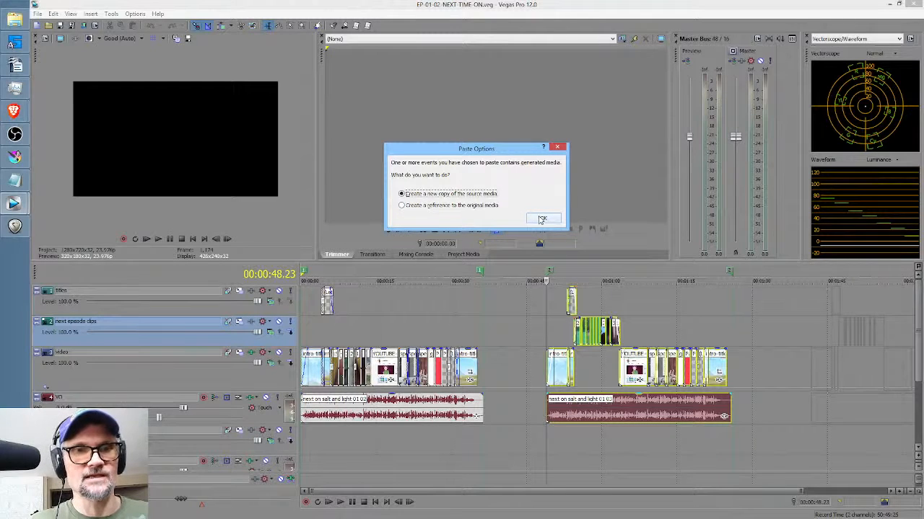
left_click(542, 219)
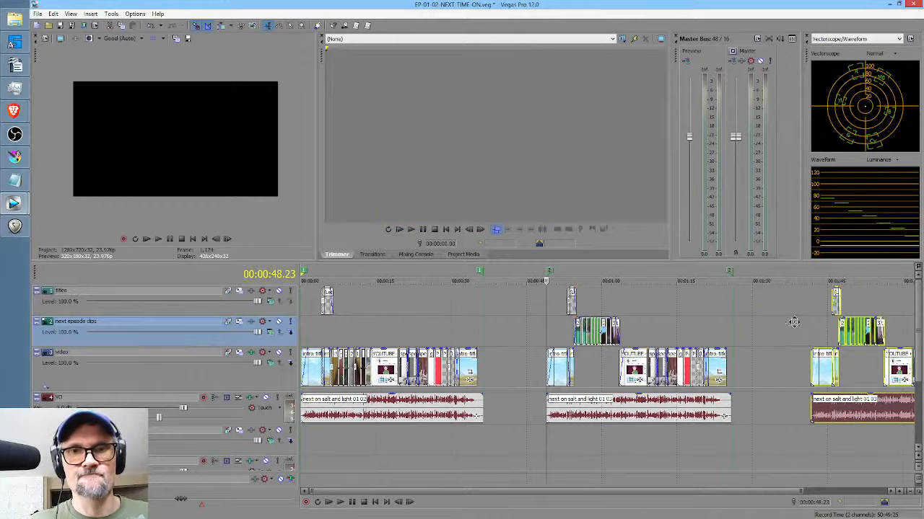
Mark the copied segment as a region spanning its voice-over event from 1:41.16, and save the project.
scroll(816, 323, "right", 4)
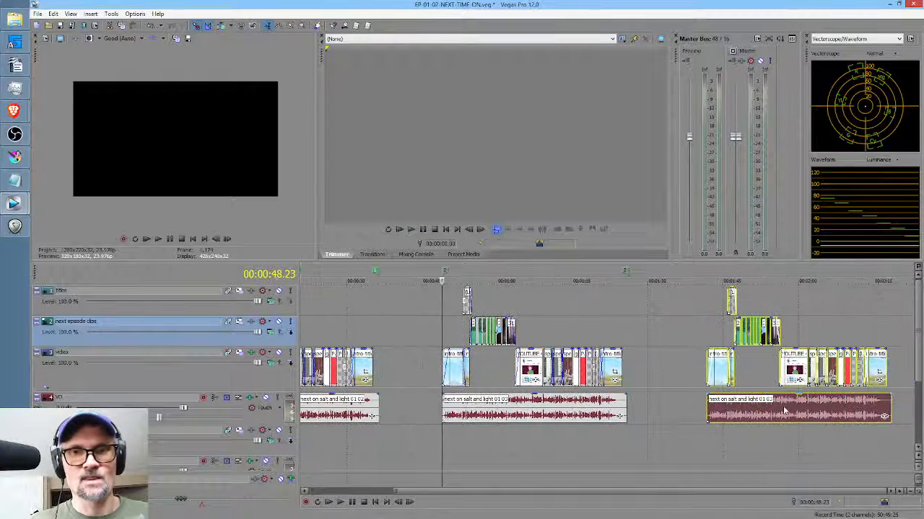
double_click(780, 410)
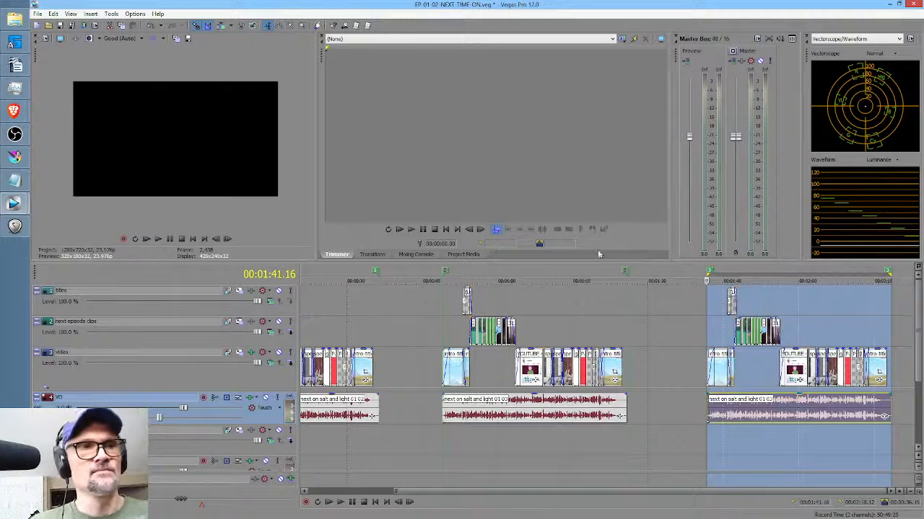
left_click(61, 26)
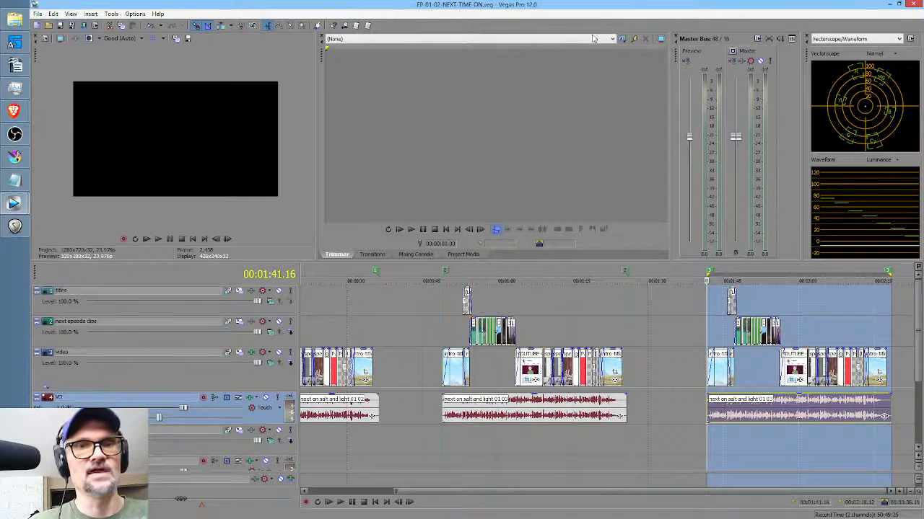
Play the copied segment from 1:41.23 through its preview clips up to the YouTube channel shot.
left_click(730, 344)
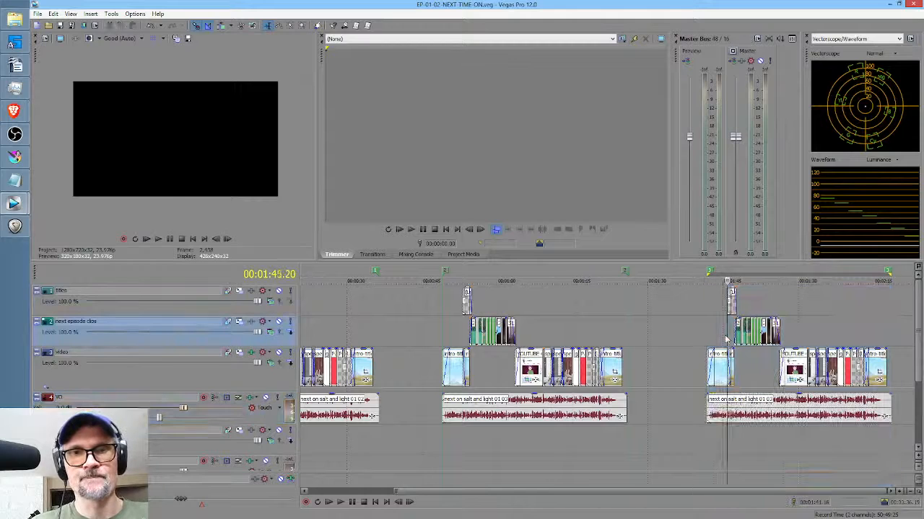
scroll(727, 342, "up", 5)
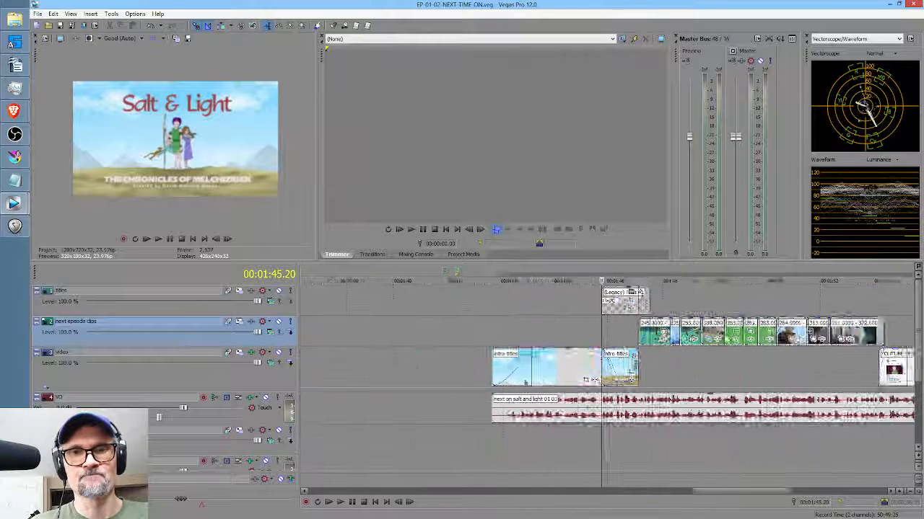
left_click(498, 334)
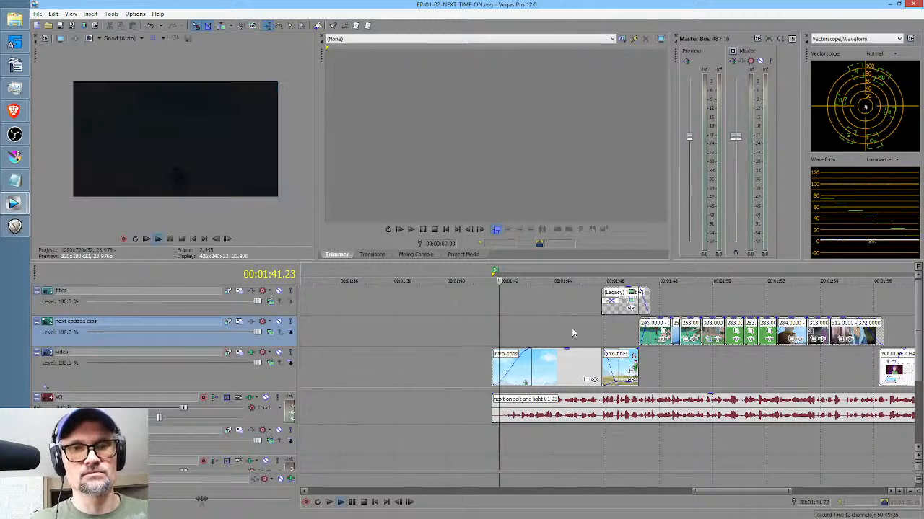
key("space")
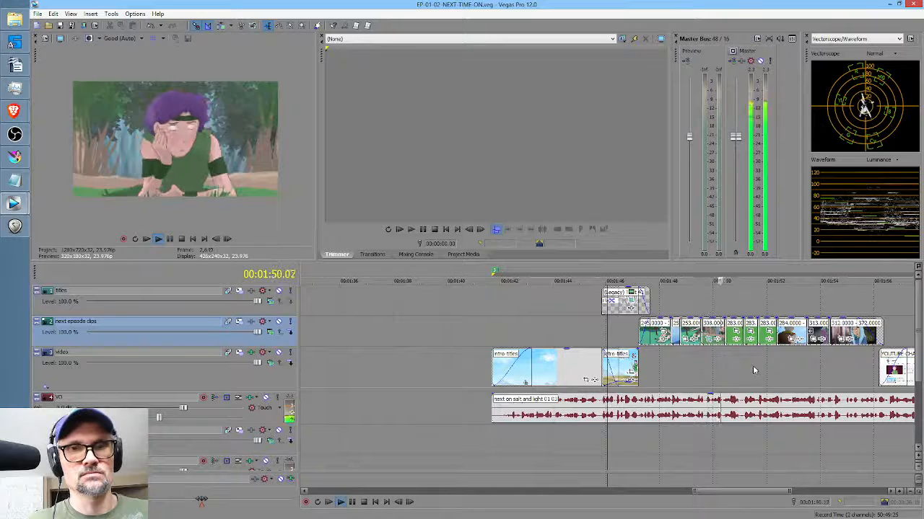
scroll(721, 368, "down", 4)
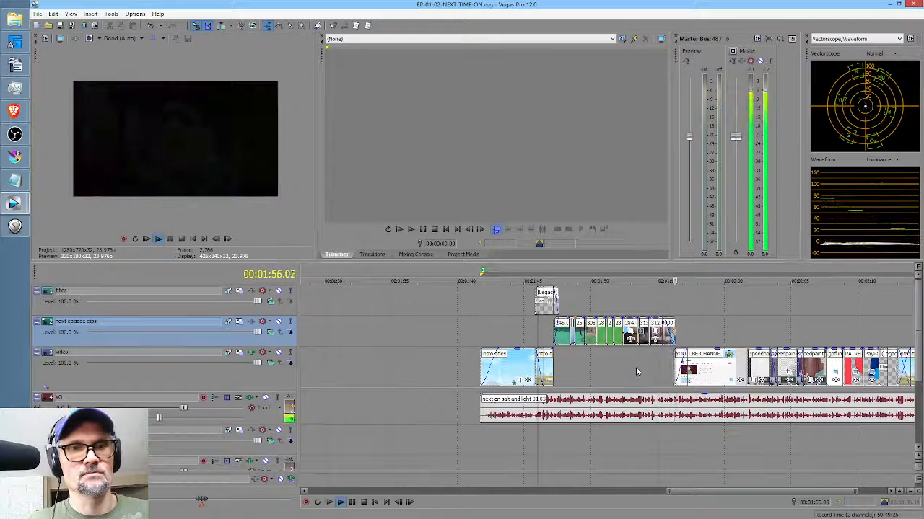
key("space")
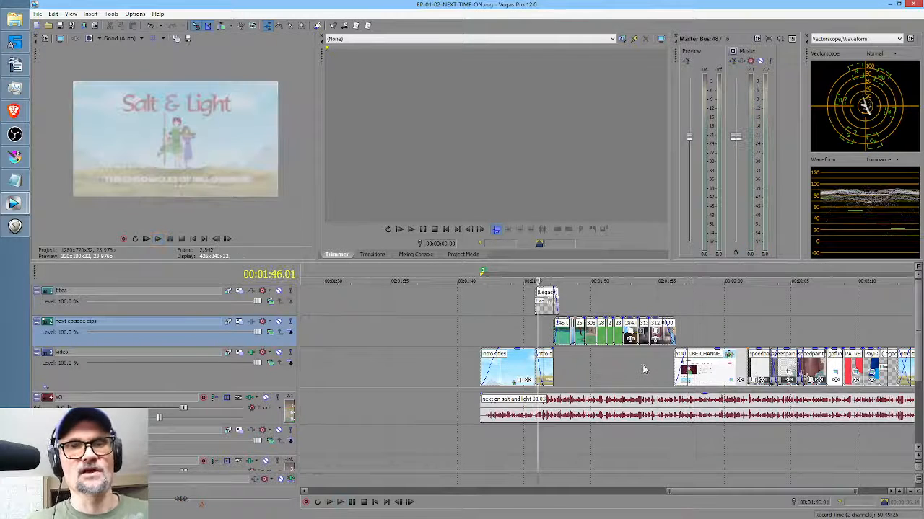
Delete all the old preview clips from the next episode clips track in the copied segment.
left_click(561, 336)
scroll(566, 336, "up", 2)
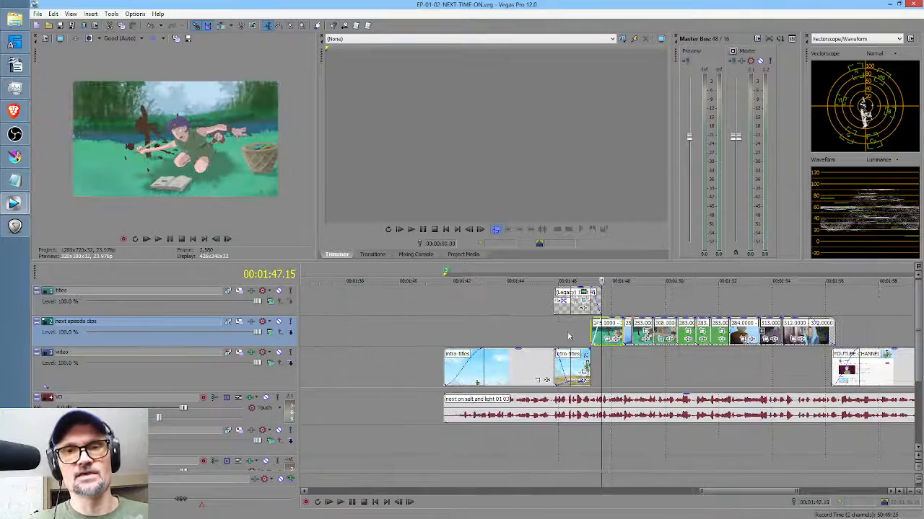
left_click(821, 332, "shift")
key("Delete")
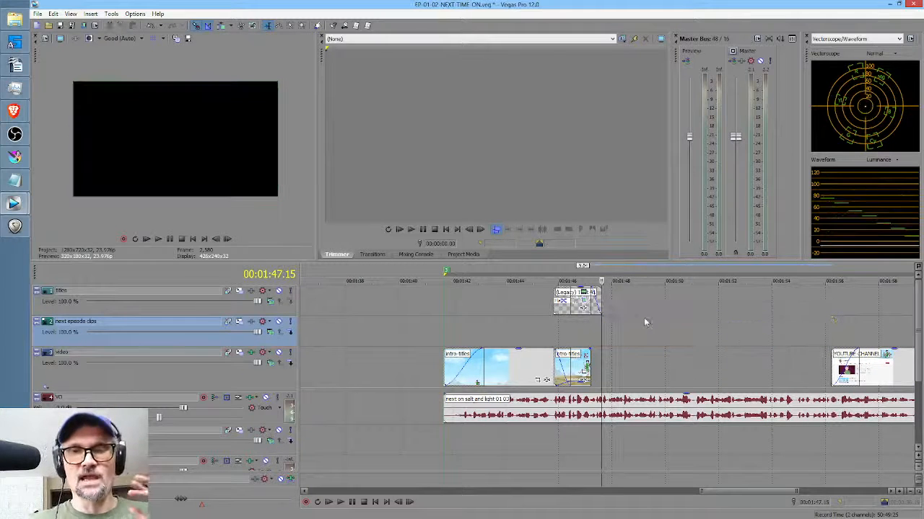
Split the copied segment's voice-over at 1:46.21, move the second part to start at 1:54.21, and play from there.
left_click(568, 412)
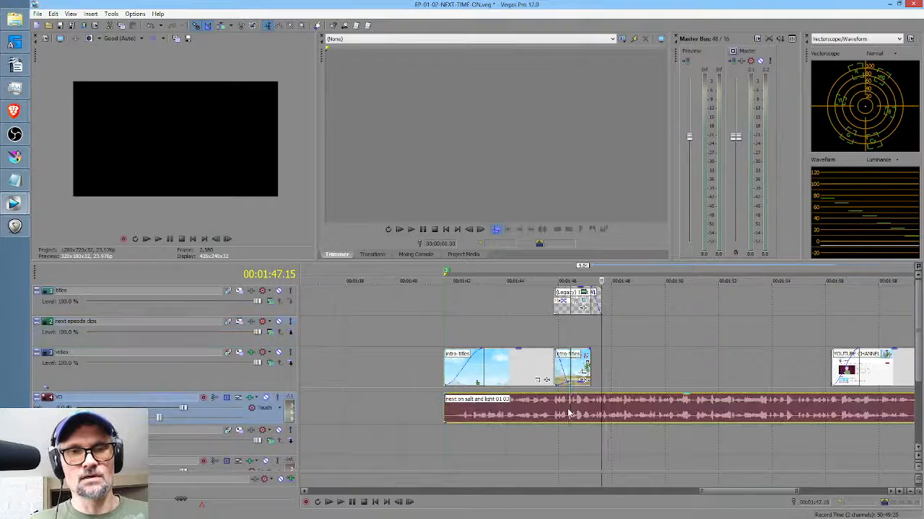
left_click(568, 412)
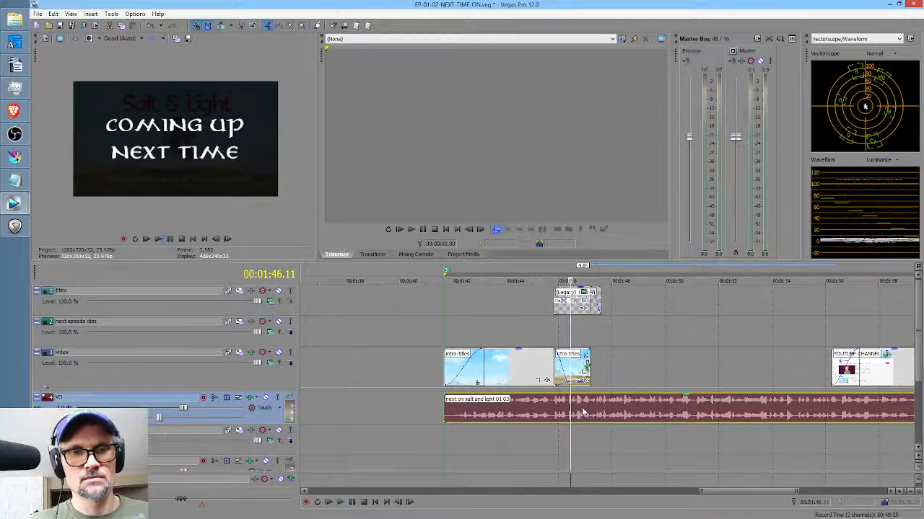
left_click(582, 413)
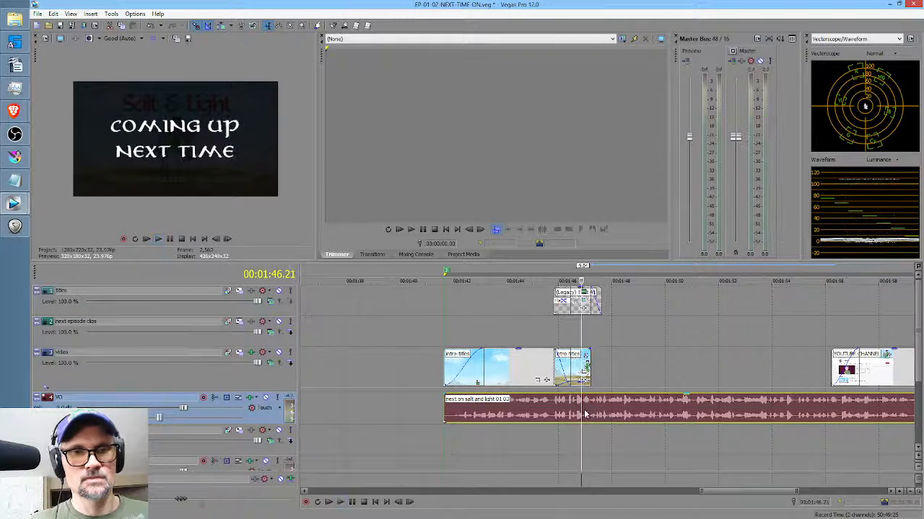
key("s")
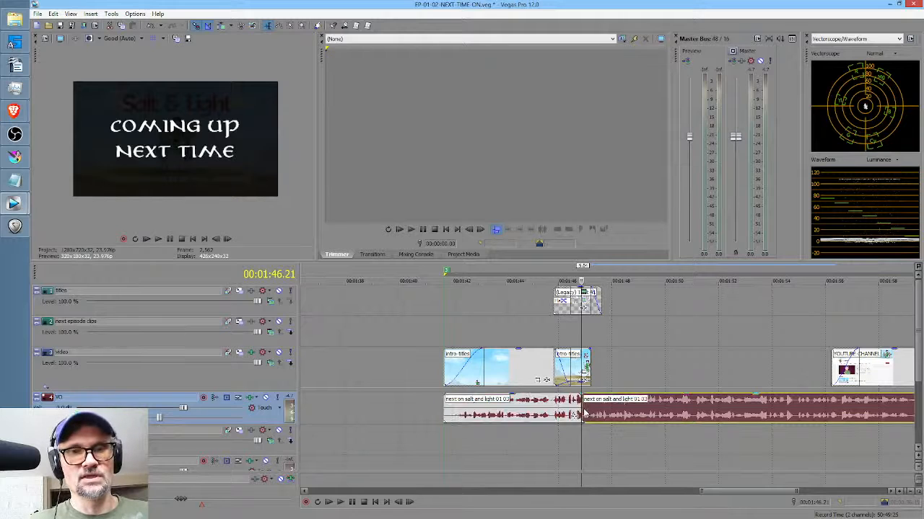
left_click_drag(583, 413, 800, 414)
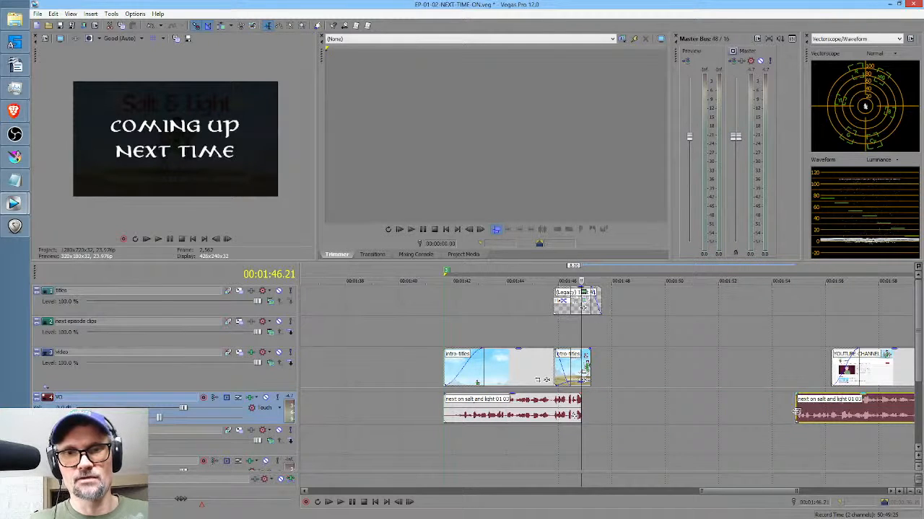
left_click(798, 414)
key("space")
key("space")
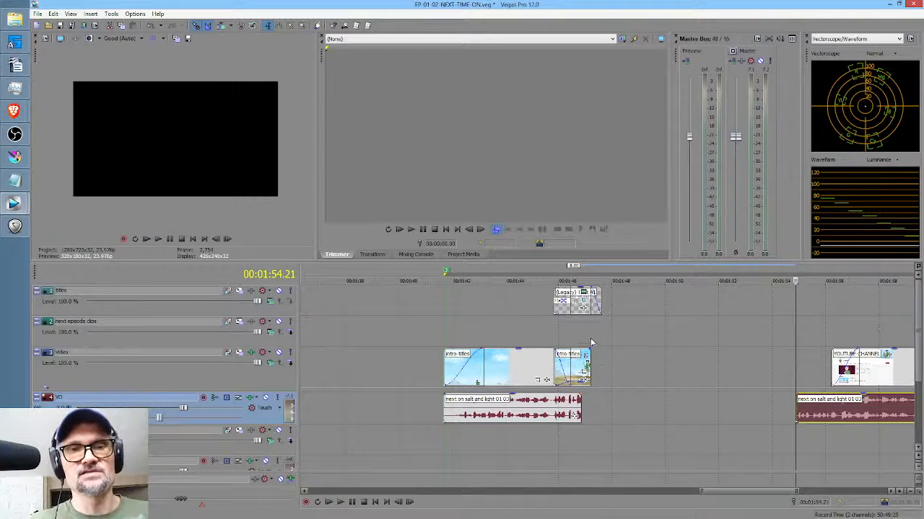
Select the empty span between the intro titles and the YouTube channel clip, then save and close the NEXT-TIME-ON project.
left_click_drag(592, 342, 832, 337)
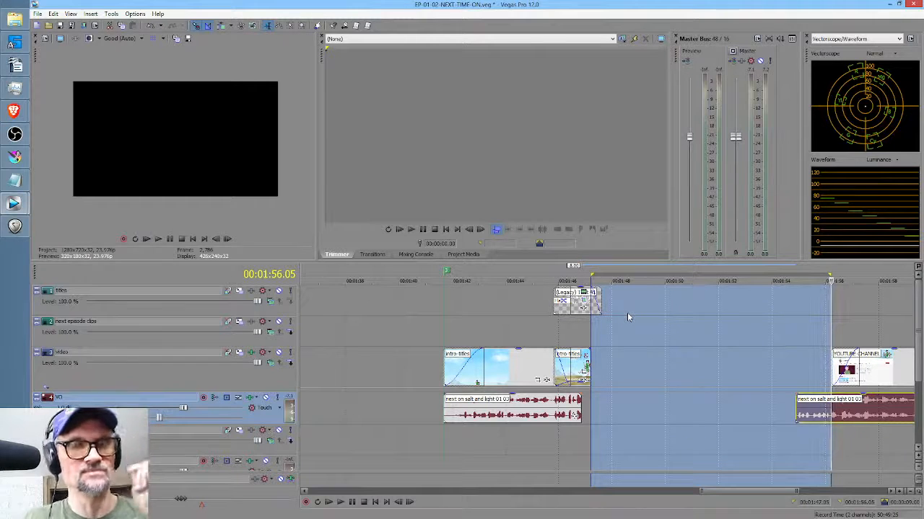
left_click(60, 26)
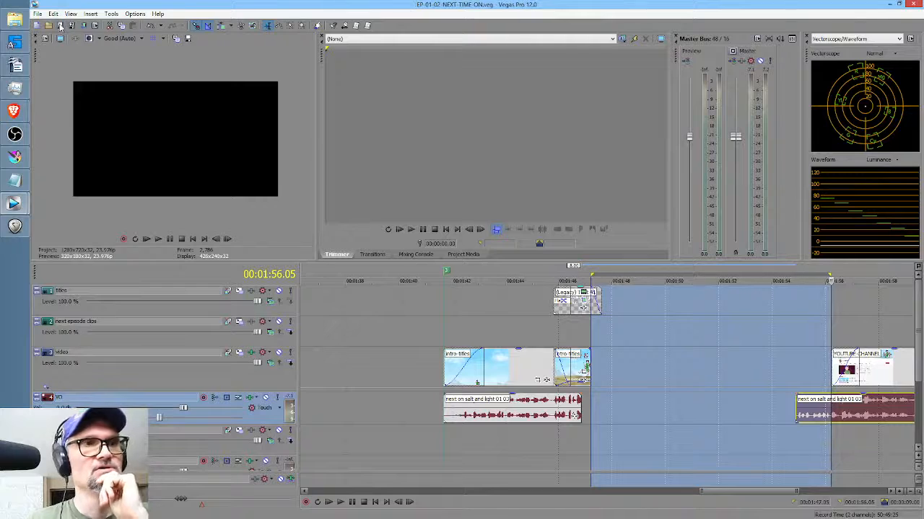
left_click(912, 6)
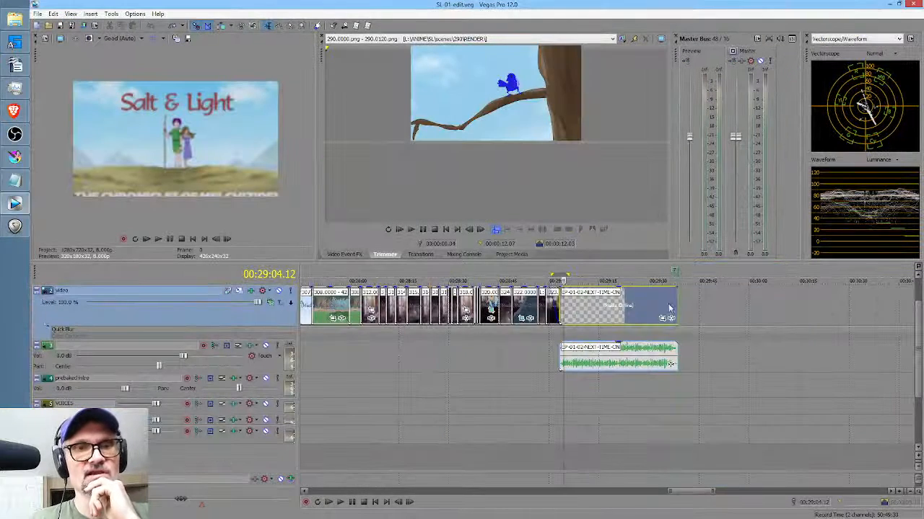
Play the updated NEXT-TIME-ON clip from its start through the blank preview span, and save the SL-01-edit project.
left_click(606, 309)
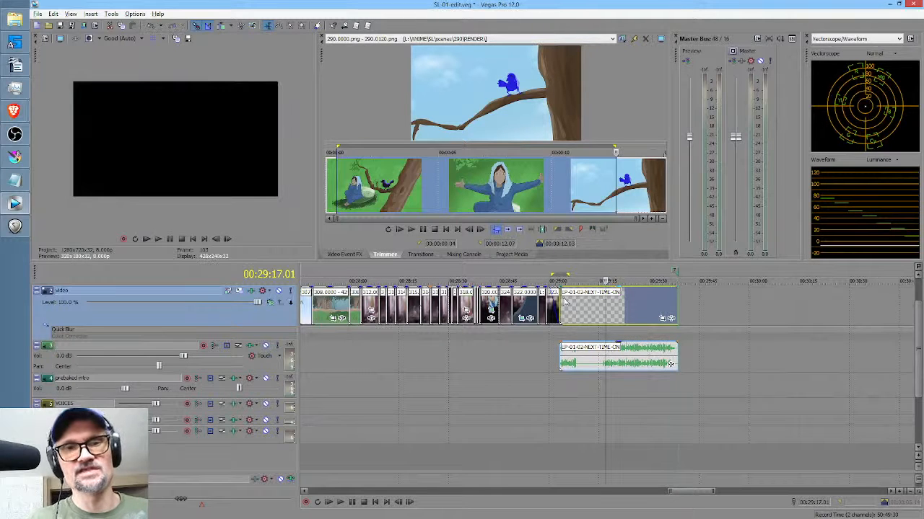
left_click(561, 337)
key("space")
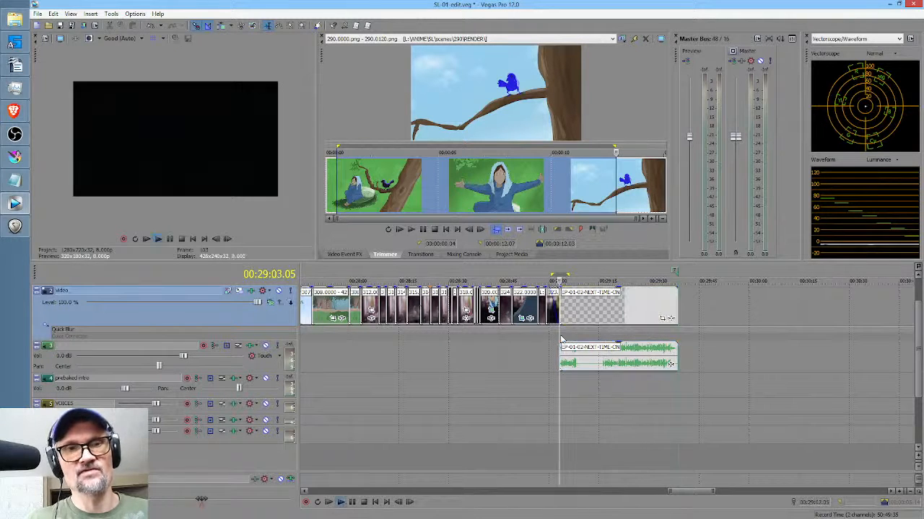
left_click(597, 310)
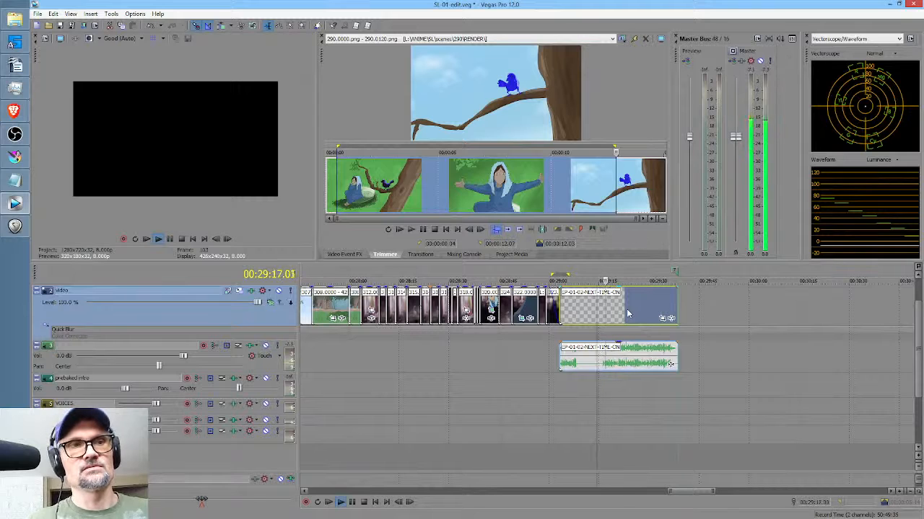
key("space")
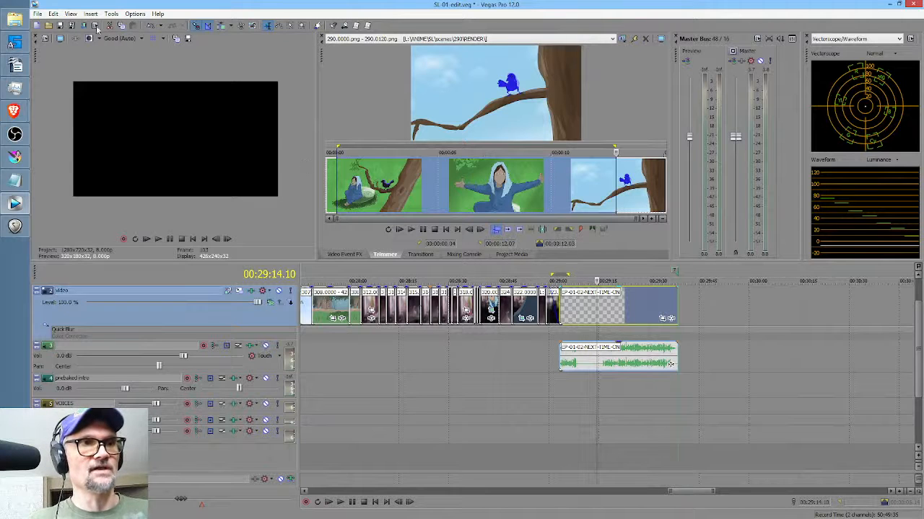
left_click(61, 26)
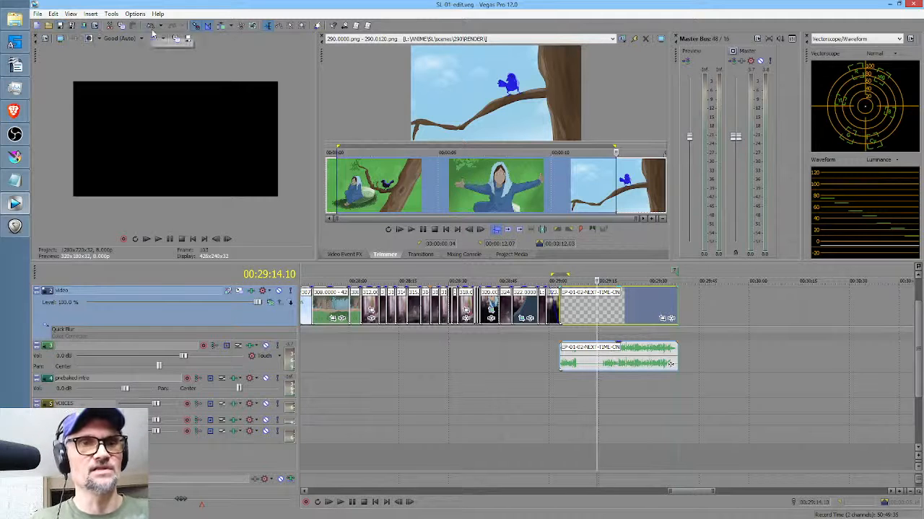
Go back to the marker at the start of episode 4 at 22:58.04 and play its first seconds.
left_click(498, 360)
scroll(516, 355, "down", 2)
scroll(516, 356, "down", 1)
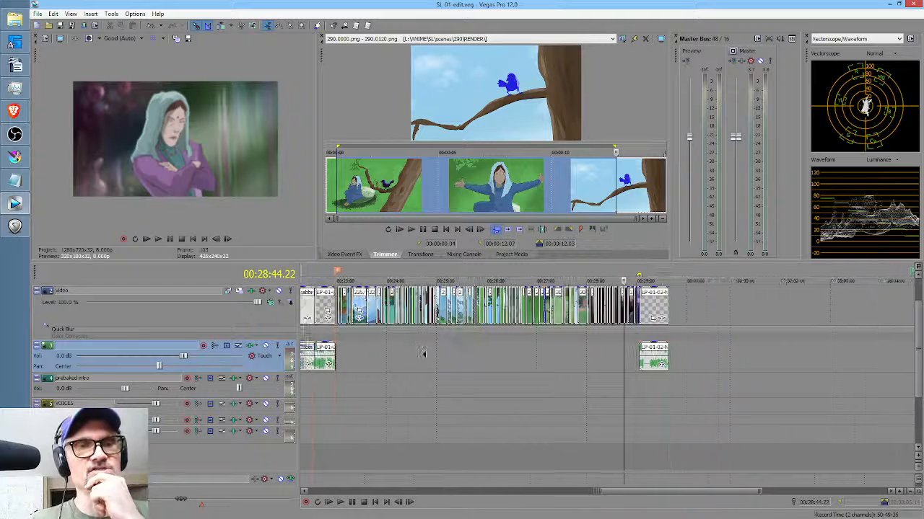
middle_click(427, 354)
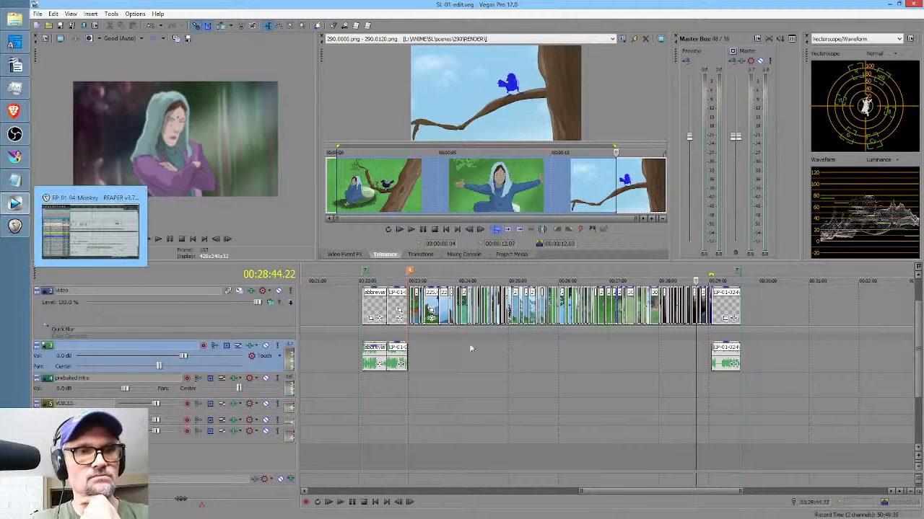
left_click(404, 392)
key("Up")
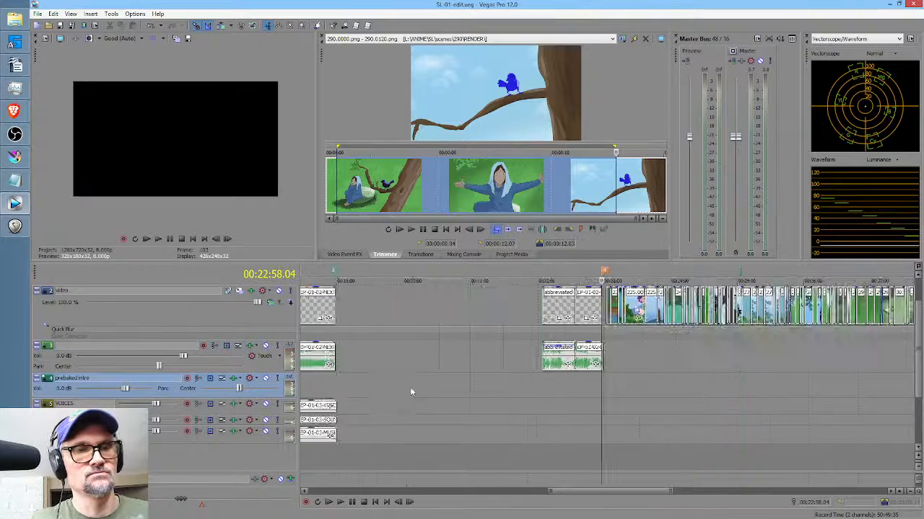
key("space")
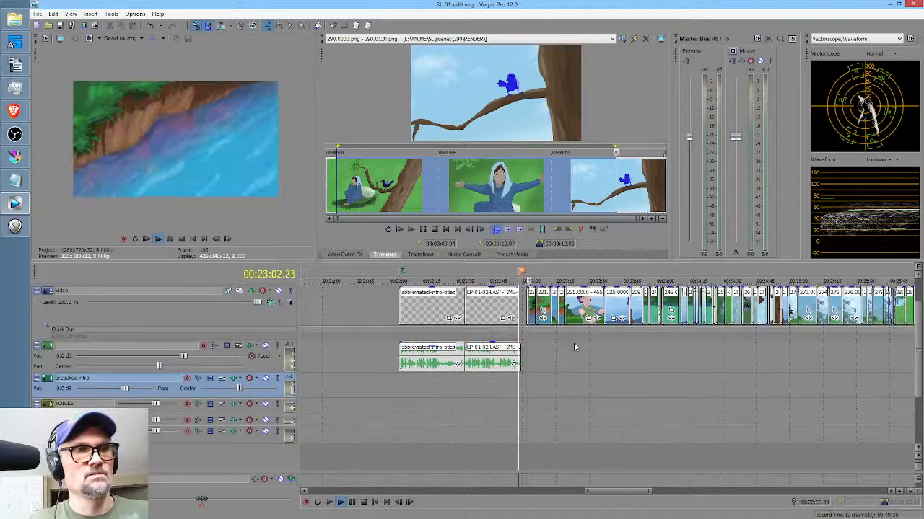
key("space")
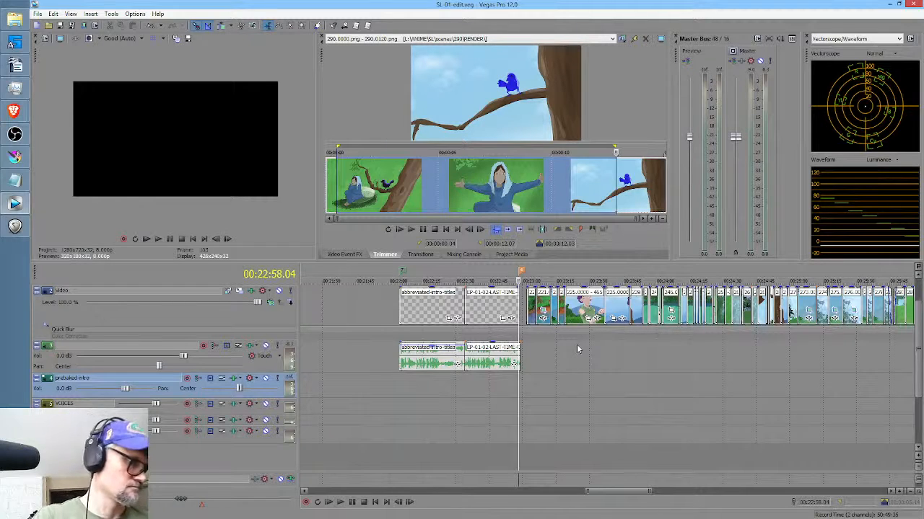
Place the cursor on the first river shot at 23:01.21 and play the opening shots up to 23:09.23.
left_click(527, 360)
scroll(528, 360, "up", 3)
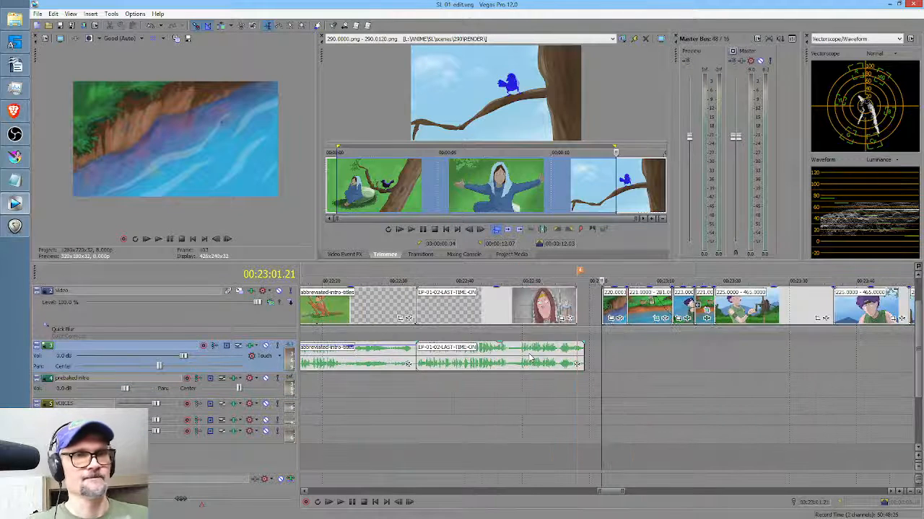
key("space")
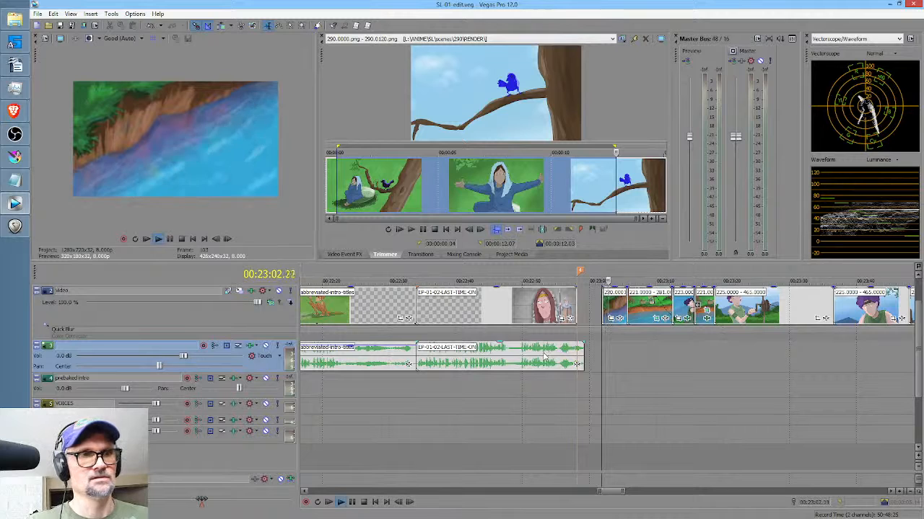
key("space")
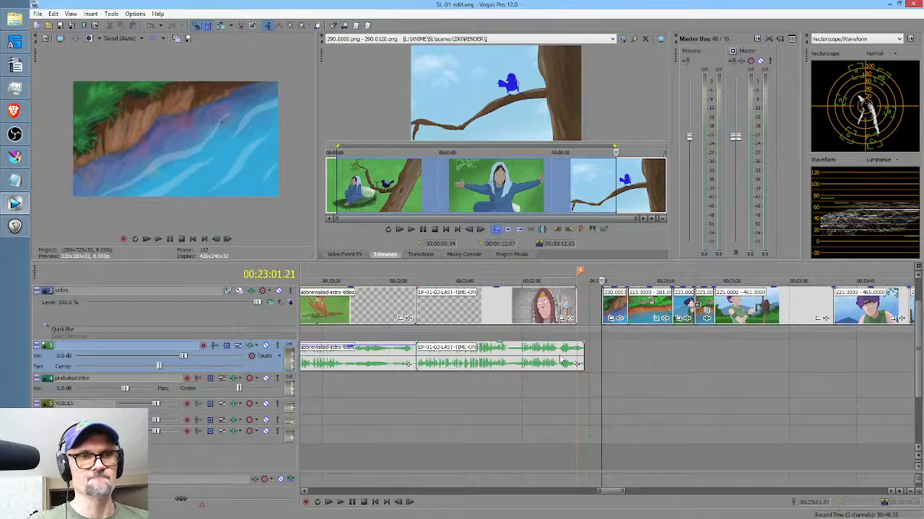
key("space")
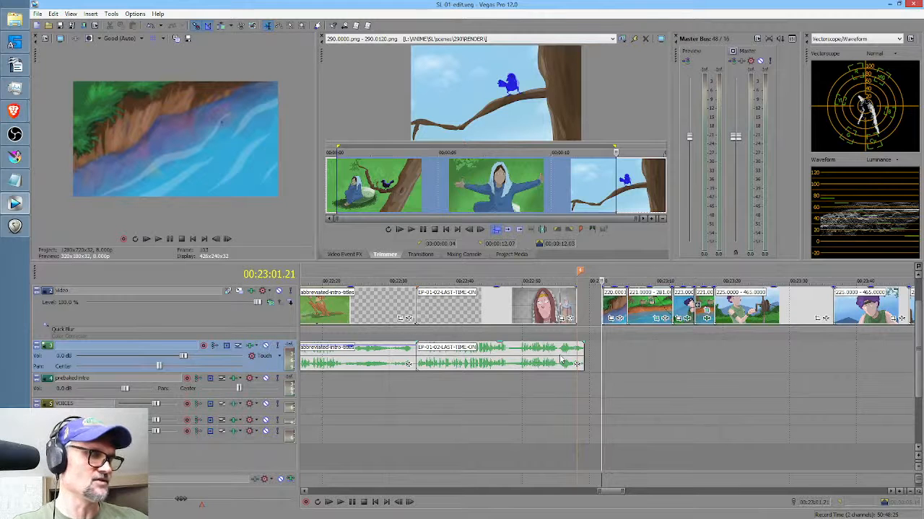
key("space")
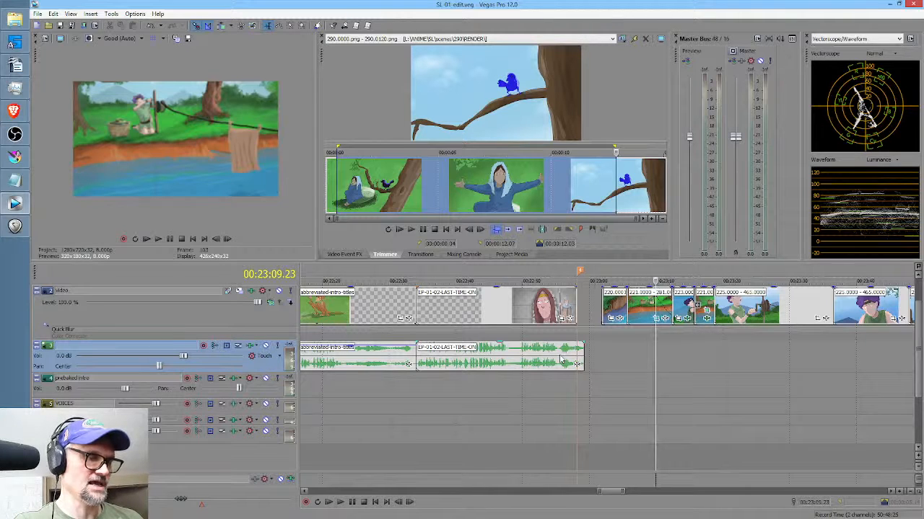
Replay the clothesline shot from 23:09.23 and continue through the open book shot up to 23:32.02.
key("space")
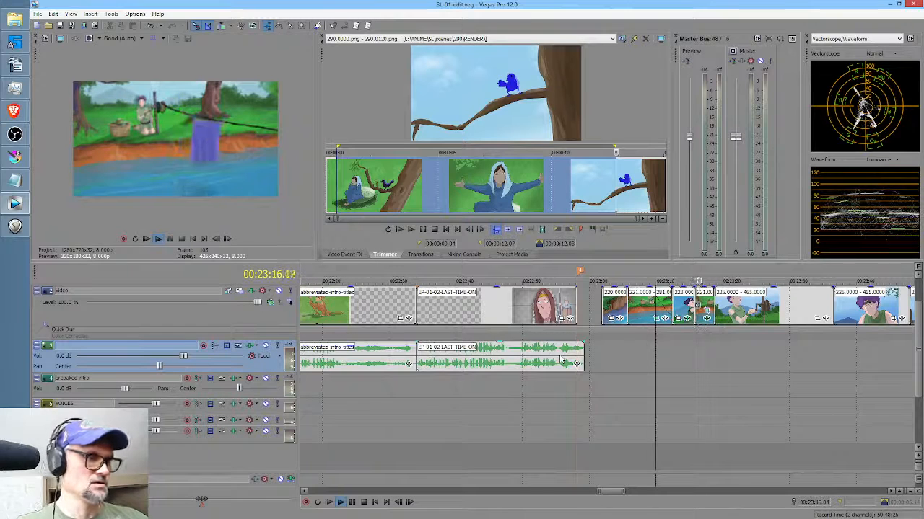
key("space")
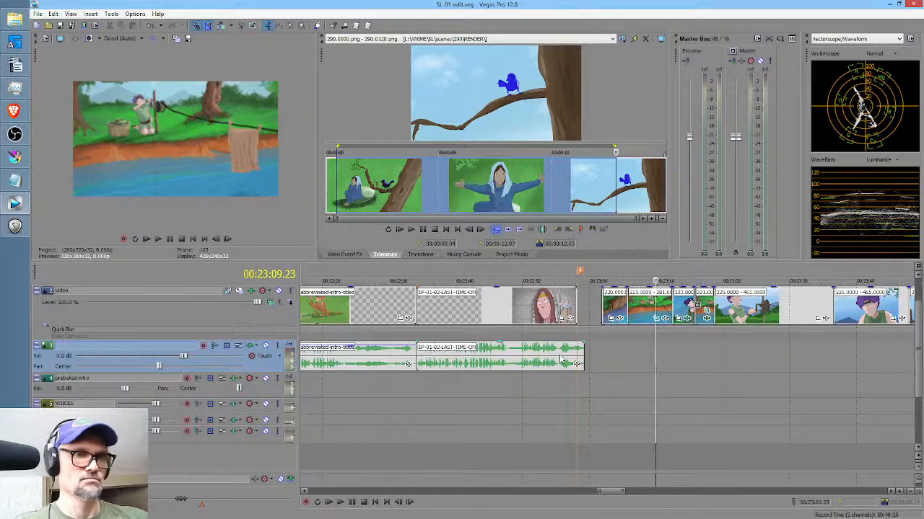
key("space")
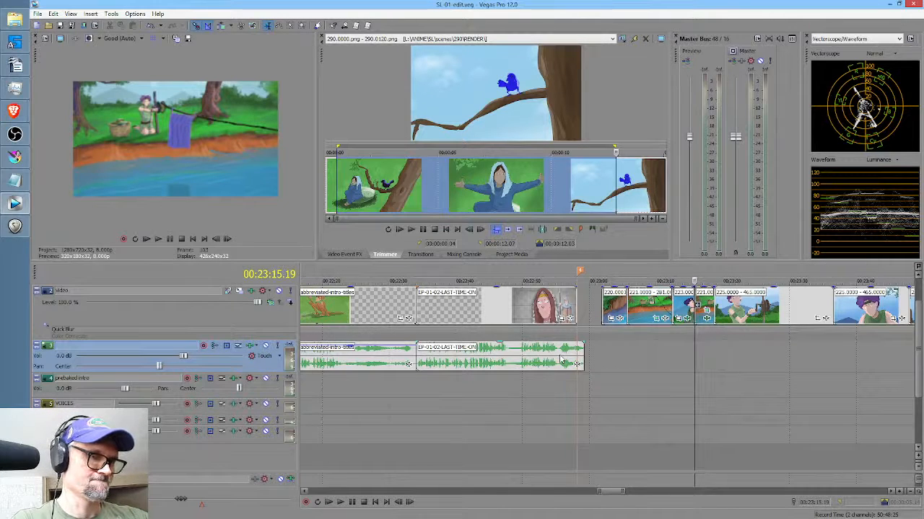
key("space")
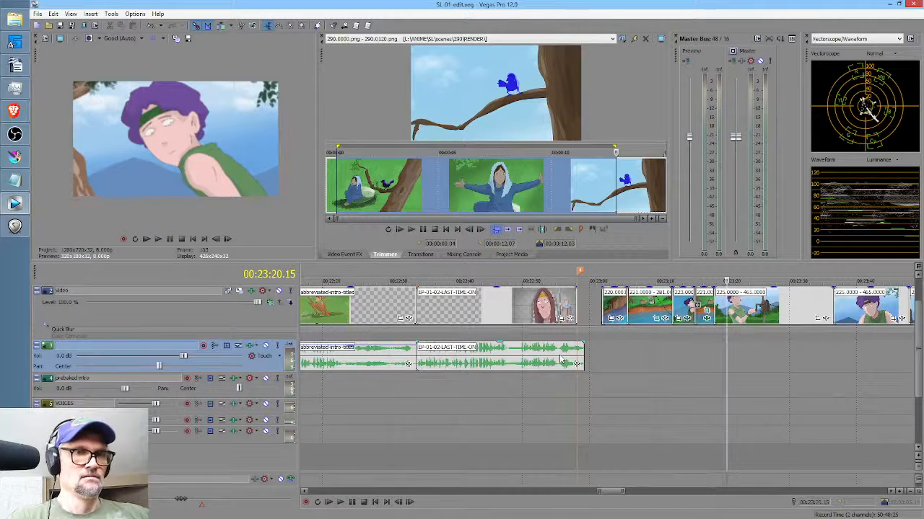
key("space")
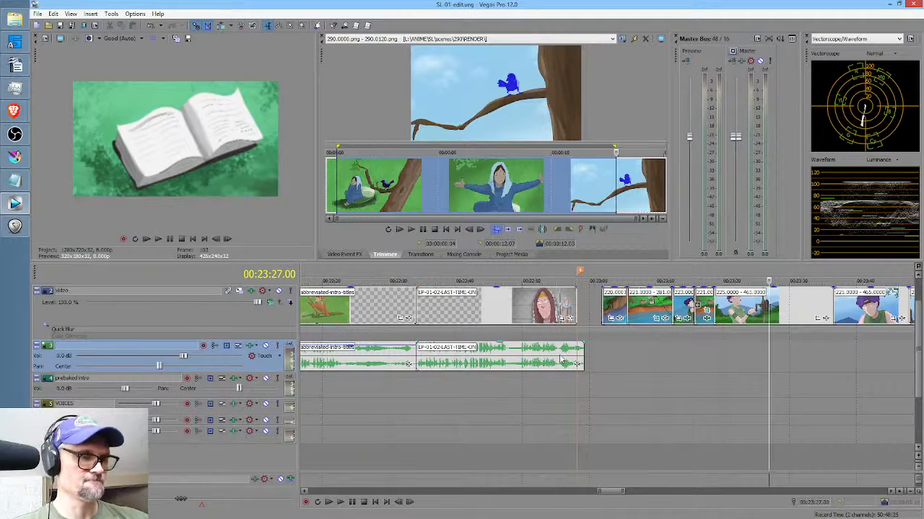
key("space")
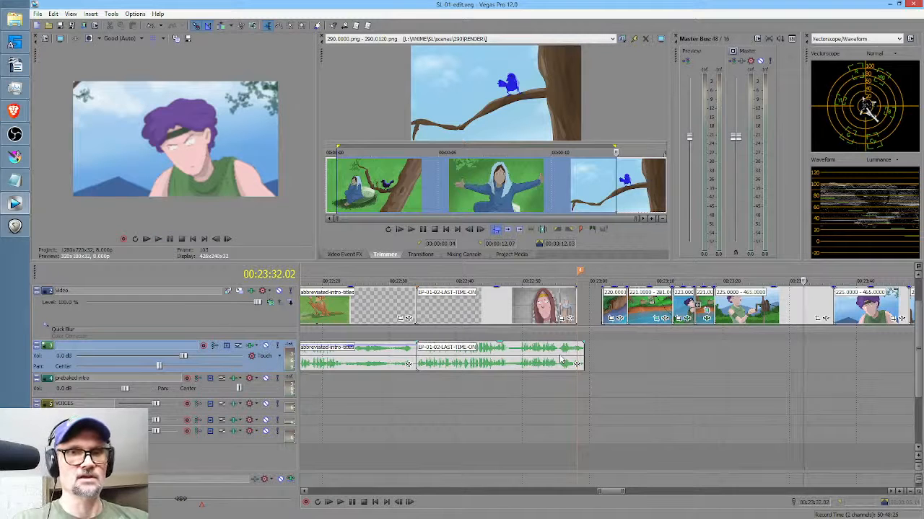
Return to the open book shot at 23:27.03 and play through the character's close-up to 23:37.16.
left_click(779, 353)
left_click(775, 351)
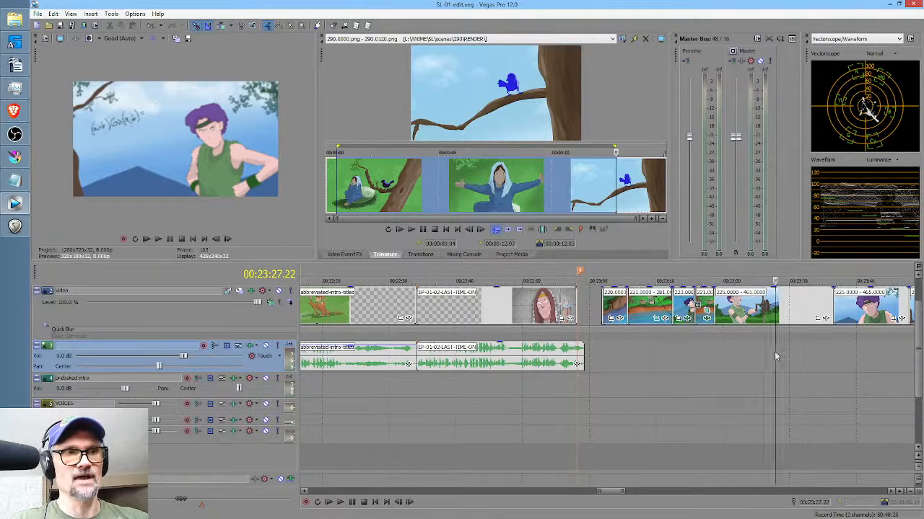
left_click(769, 351)
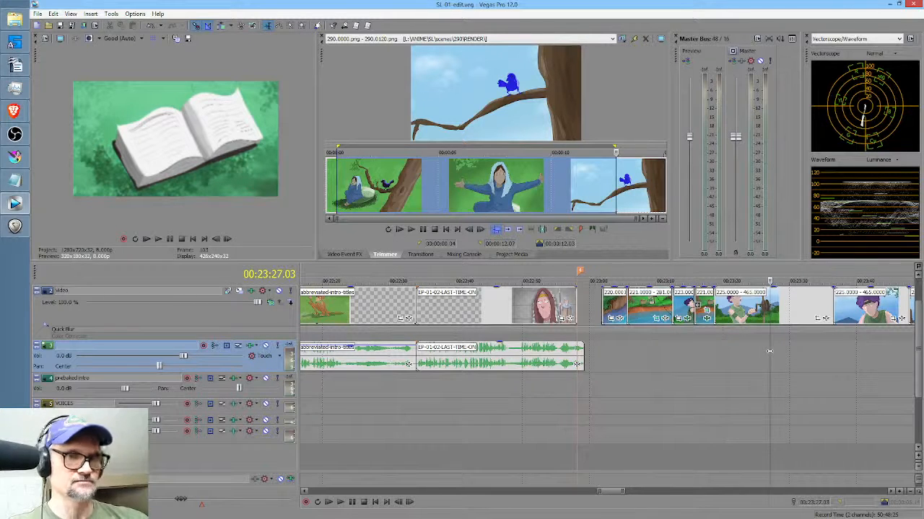
key("space")
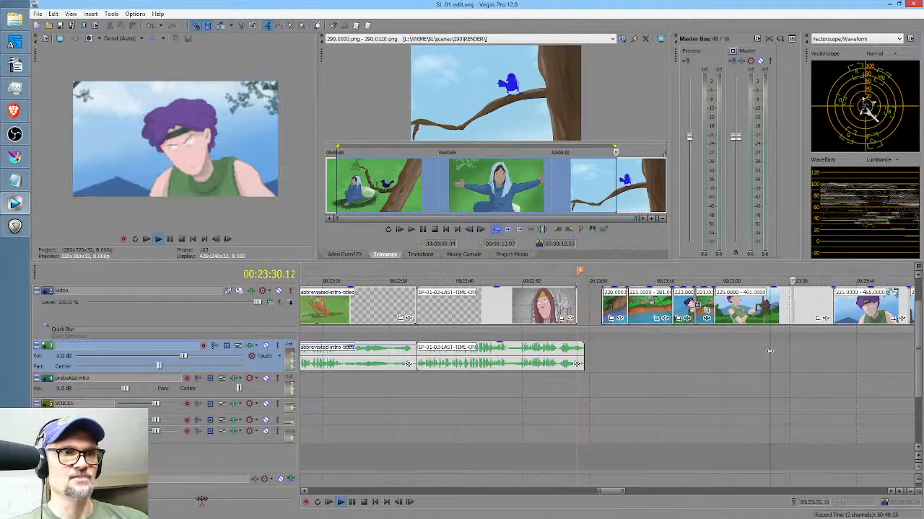
key("Return")
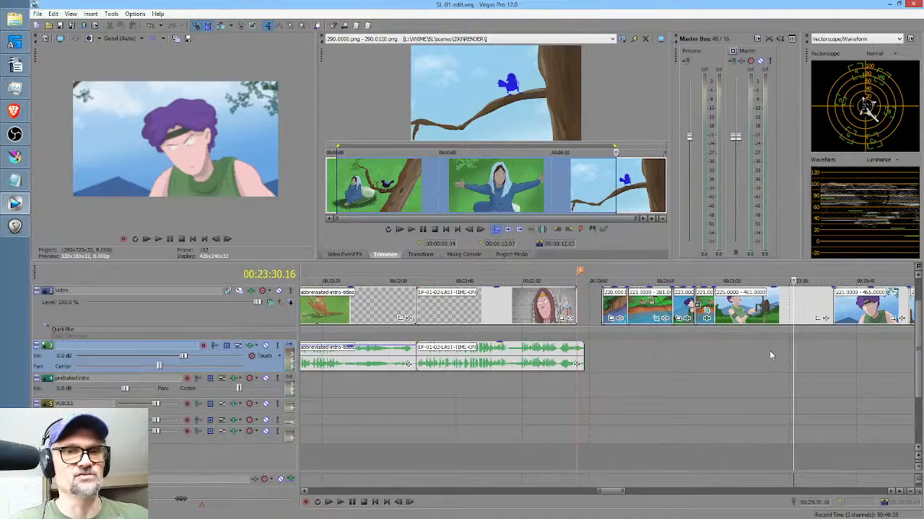
key("space")
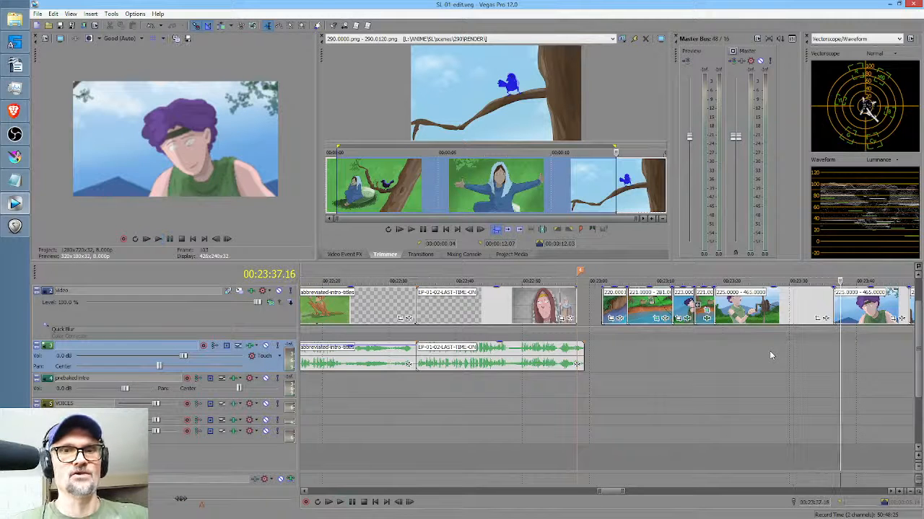
Replay from the first 225 clip and continue through the riverside book scenes up to 24:02.12.
left_click(736, 349)
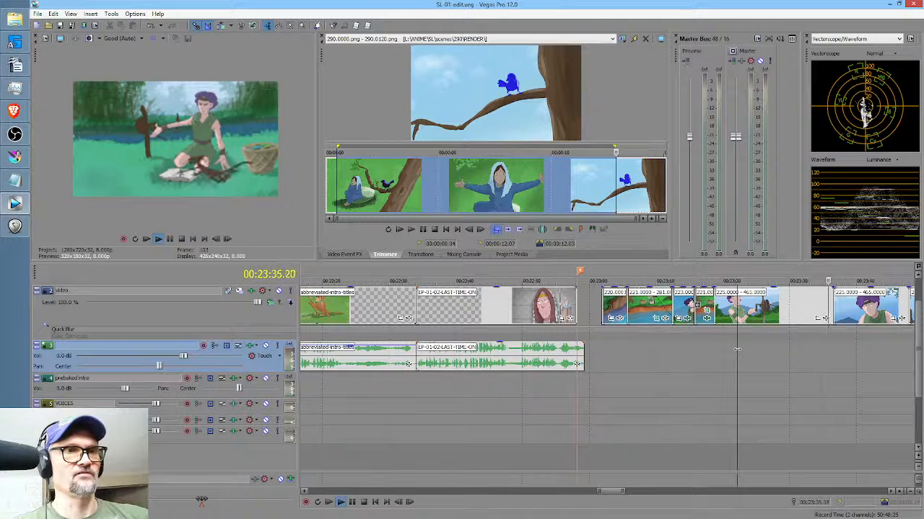
key("space")
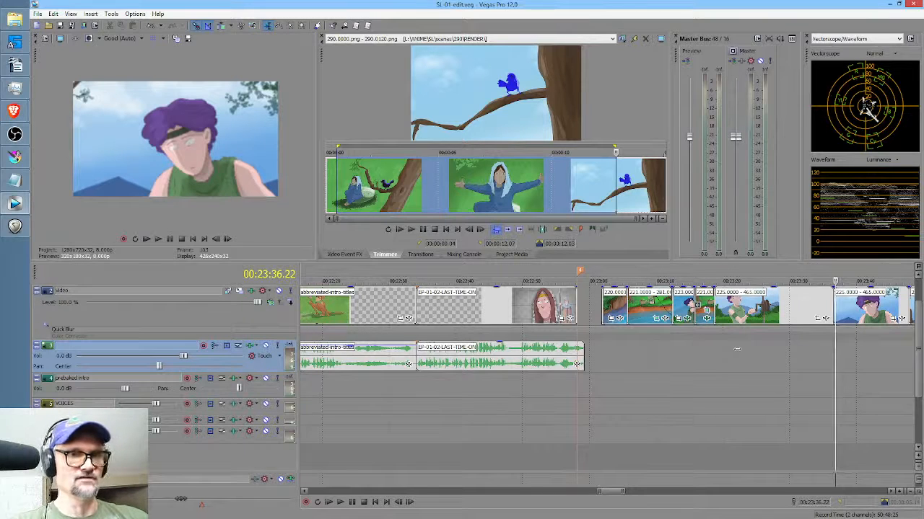
key("space")
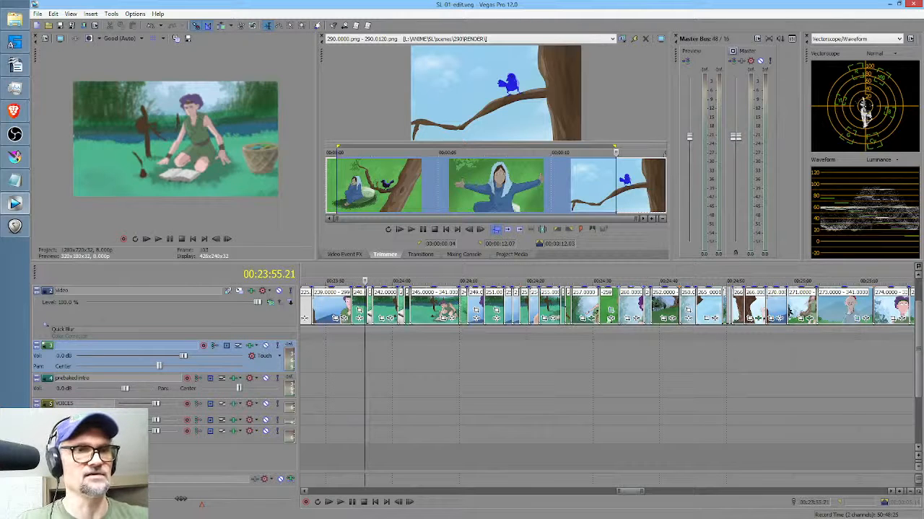
key("space")
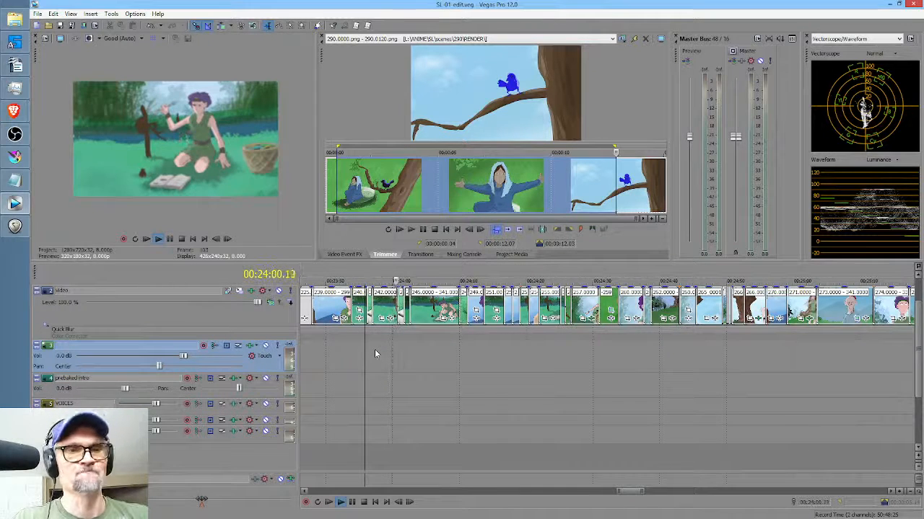
key("space")
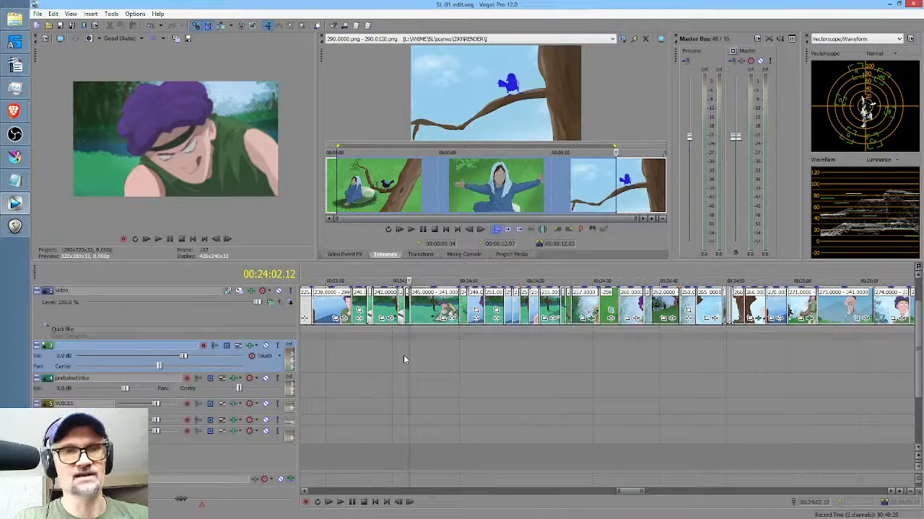
Play the riverside 245 clip from 24:02.12, then replay it from 24:04.06 up to 24:08.01.
key("space")
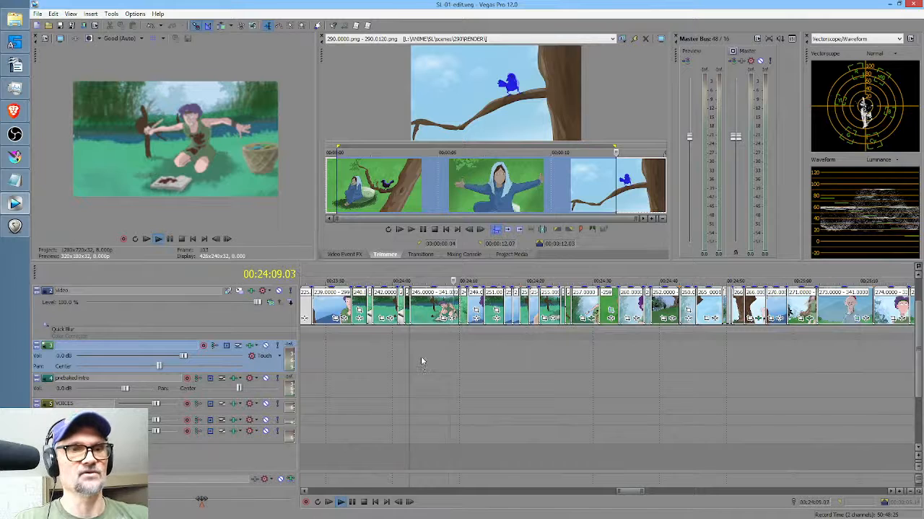
left_click(426, 359)
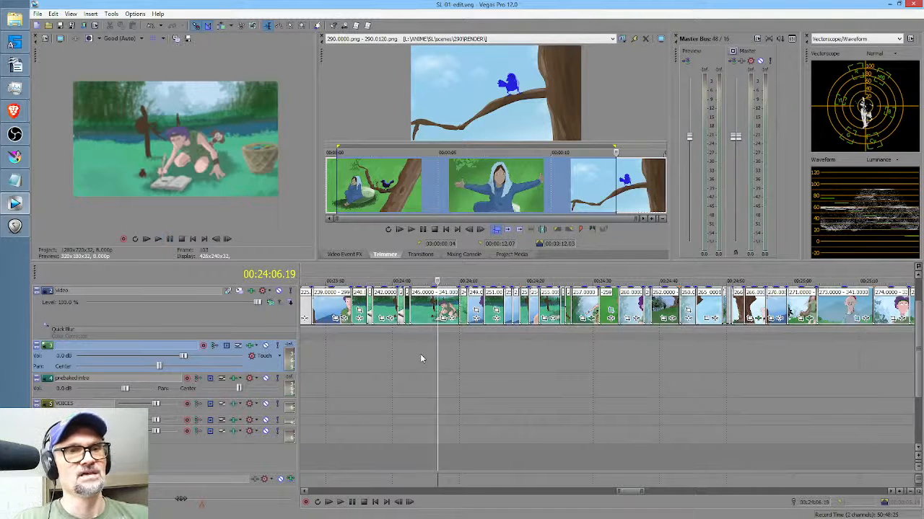
left_click(421, 357)
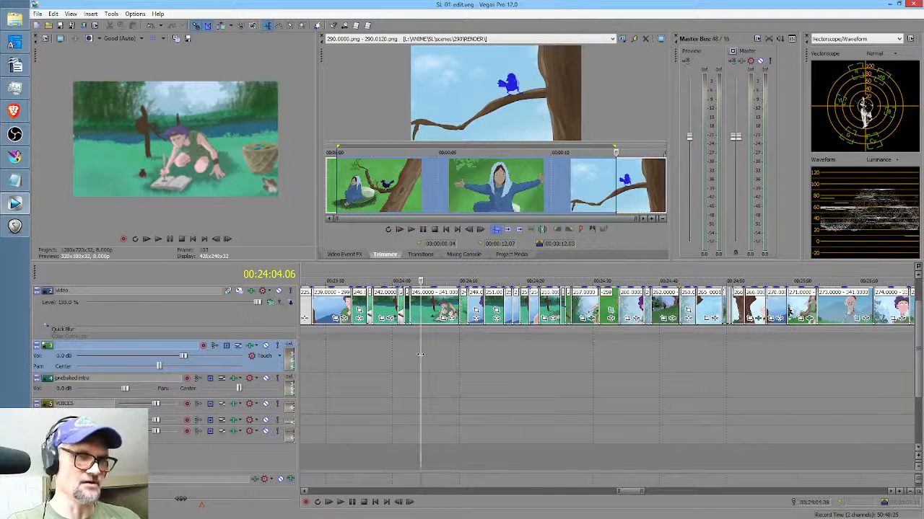
key("space")
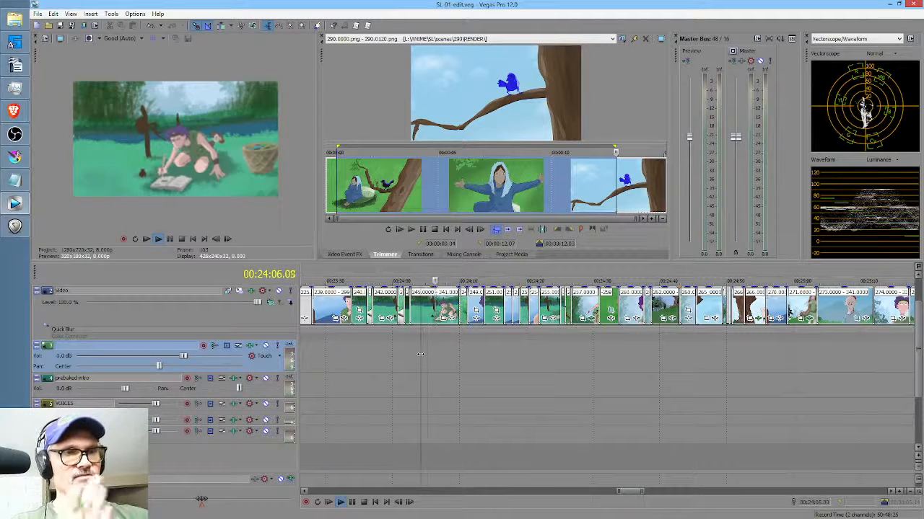
key("space")
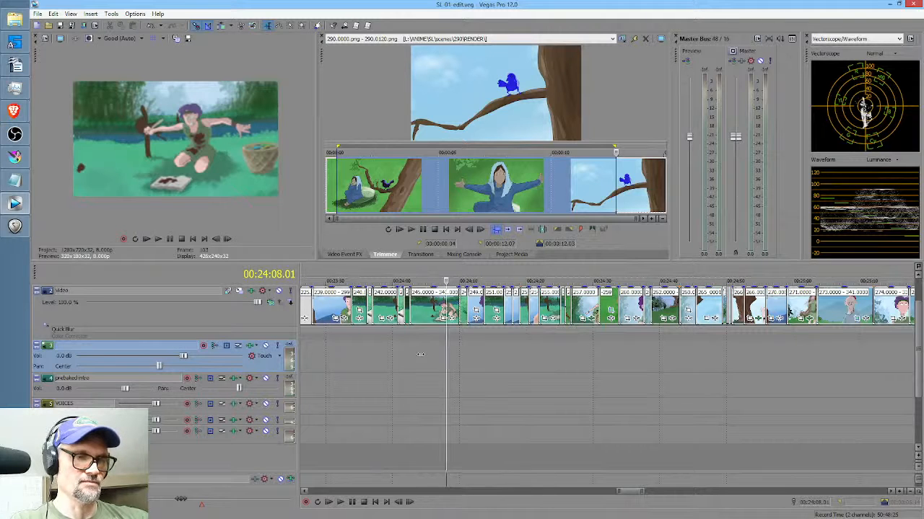
Continue playback from 24:08.01, pausing at 24:18.13, through the character's close-ups up to 24:50.18.
key("space")
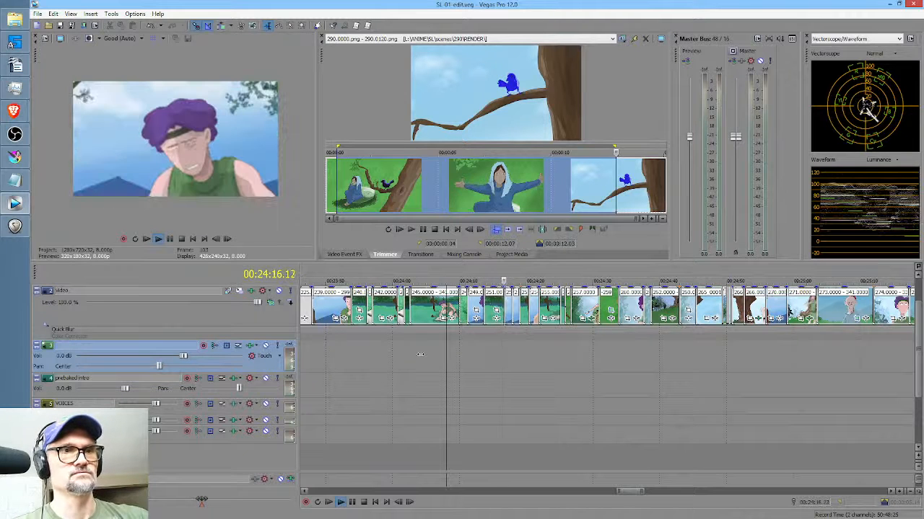
key("Return")
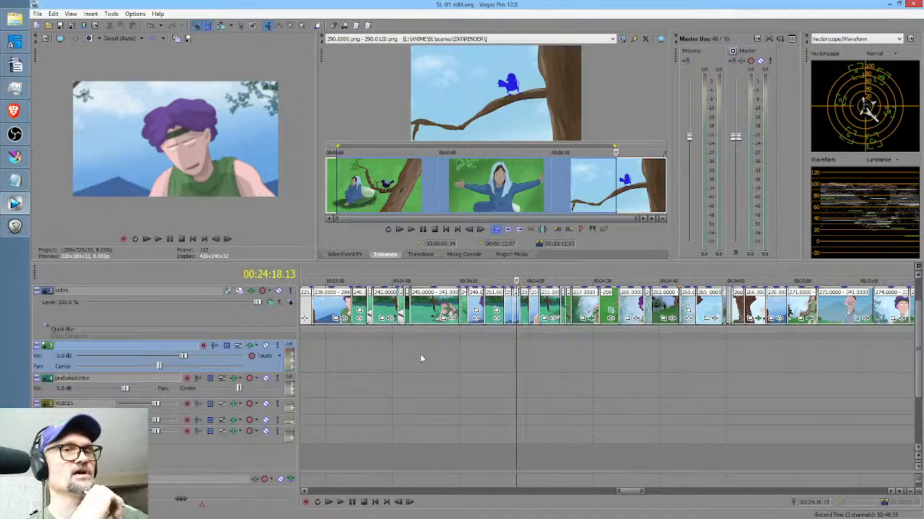
key("space")
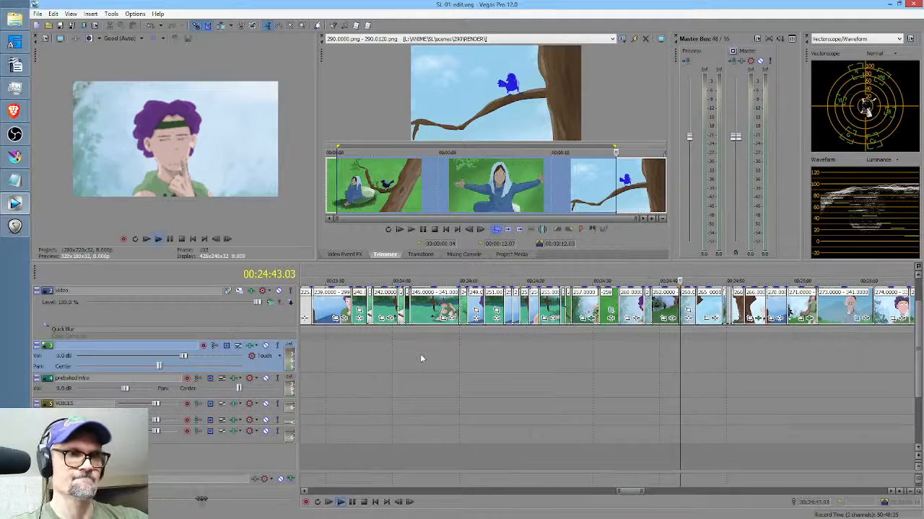
key("space")
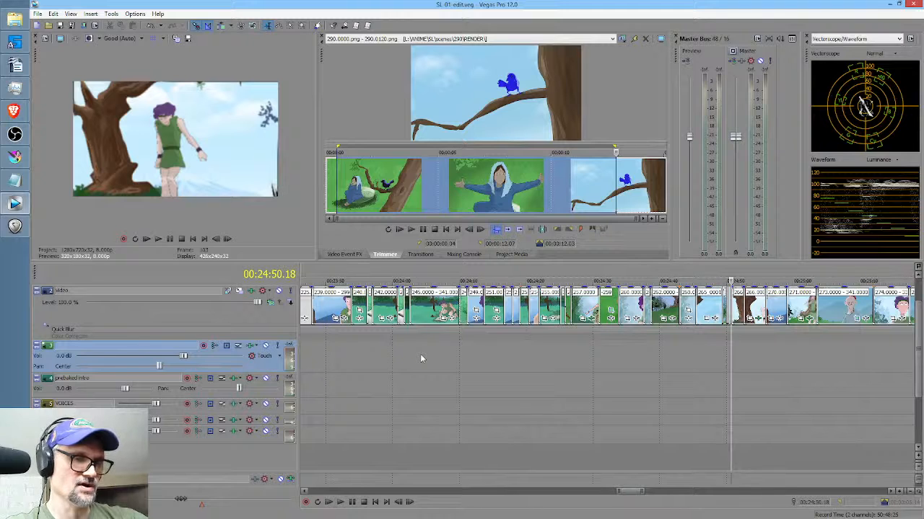
Play on from 24:50.18, then replay the old man's 273 clip from 25:03.11 and continue through the tree shots.
key("space")
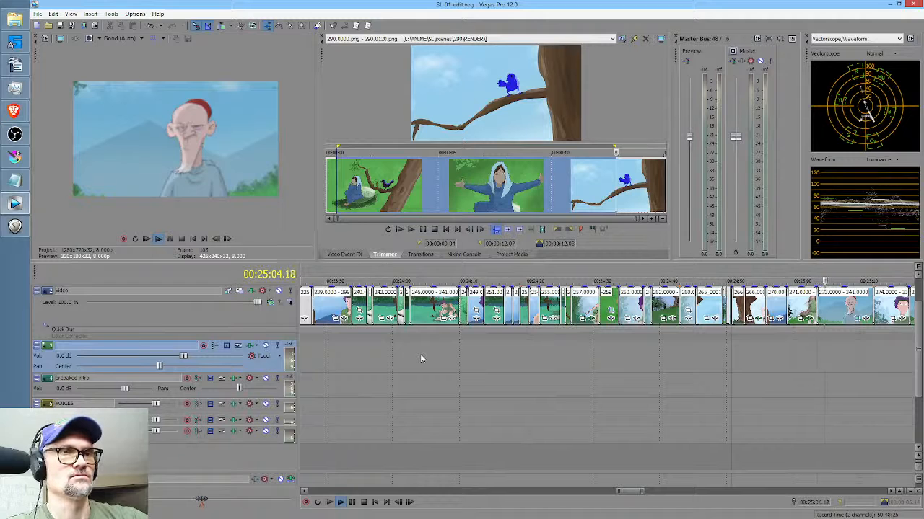
key("space")
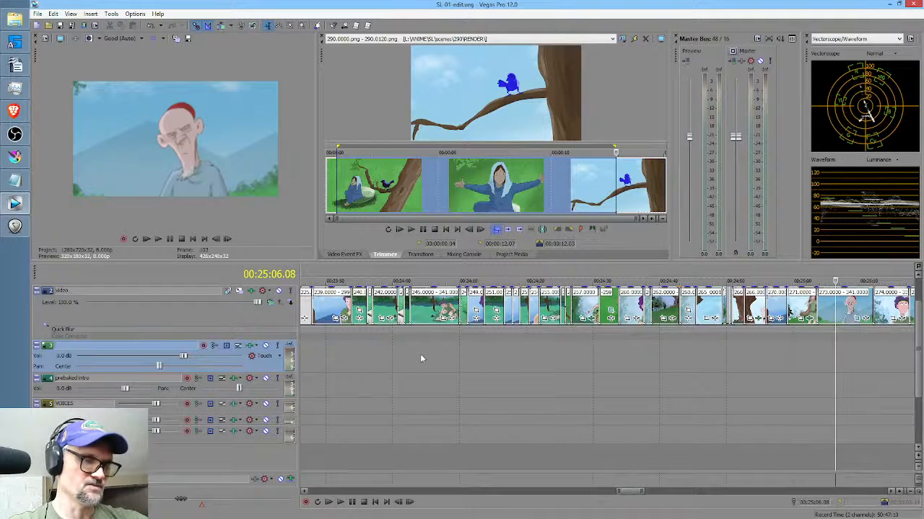
left_click(817, 351)
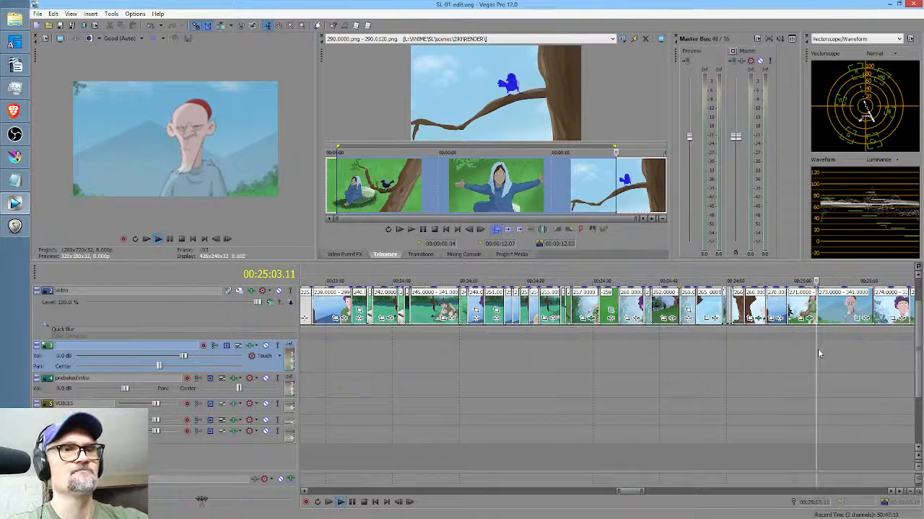
key("space")
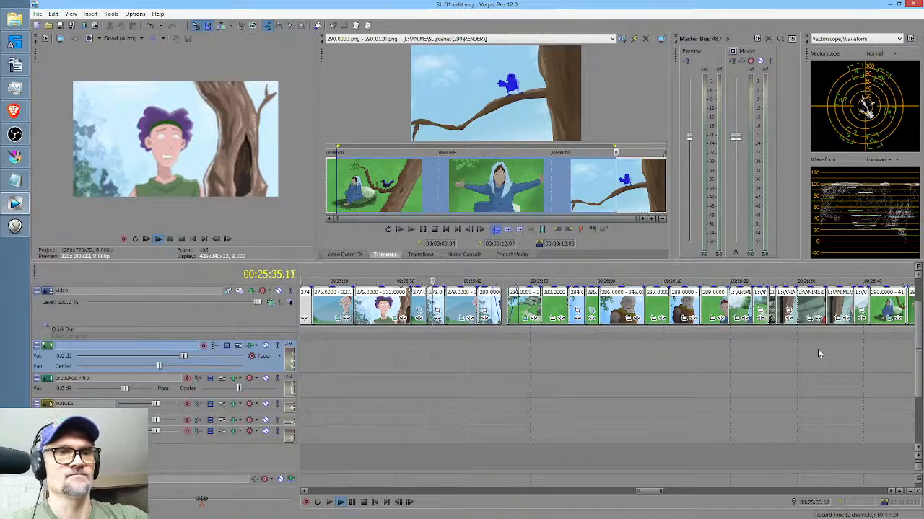
Replay from the start of the 277 clip, then skip to the 281 clip and play up to 25:52.04.
key("space")
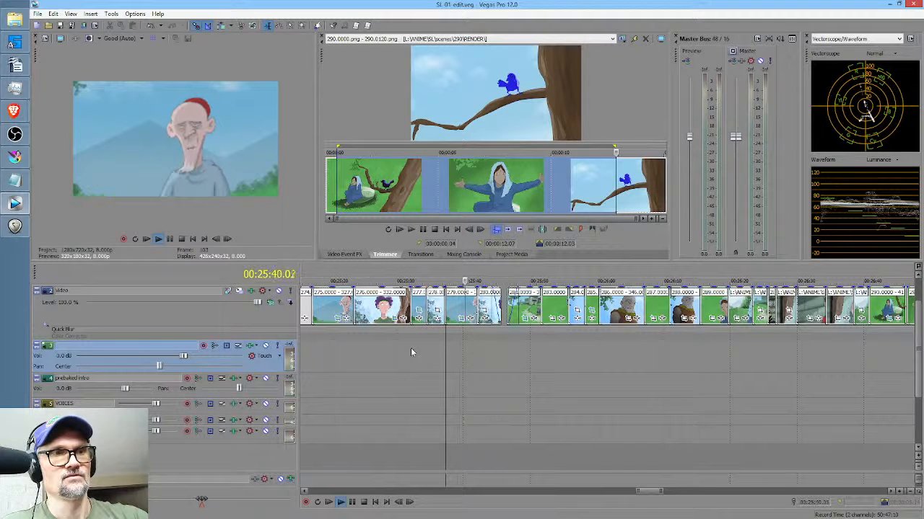
left_click(409, 346)
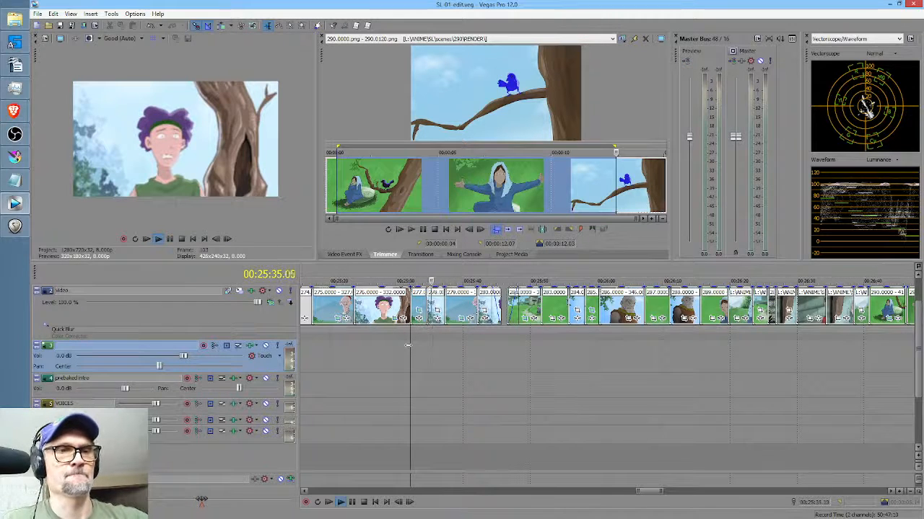
left_click(504, 342)
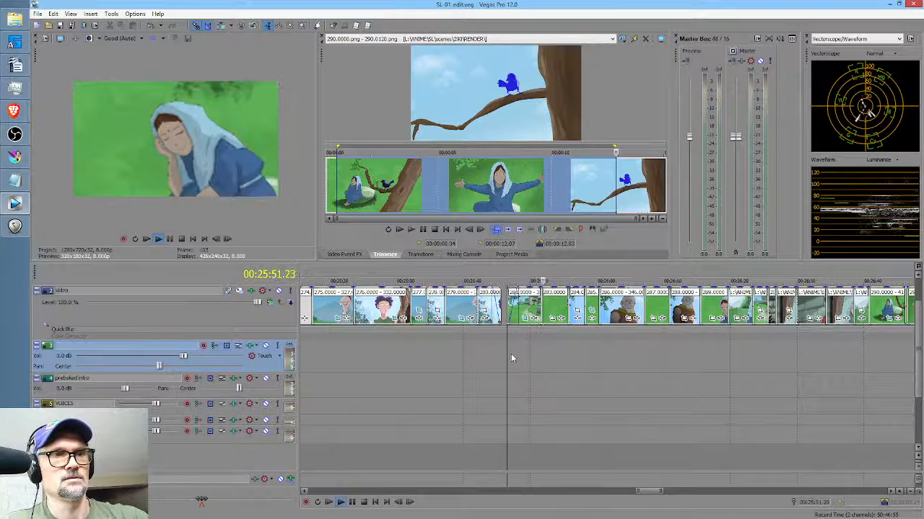
key("Return")
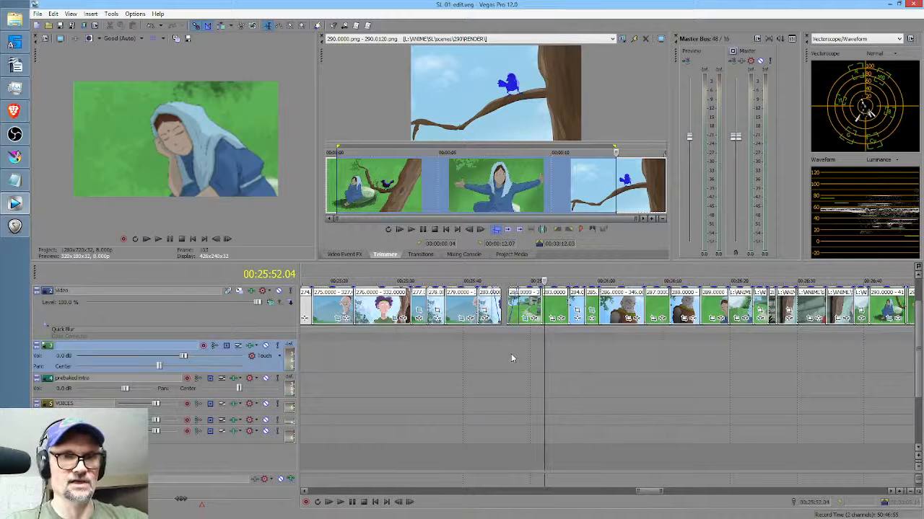
Play from 25:52.04, replay the bearded man's scene from 25:58.03, and continue up to 26:21.18.
key("space")
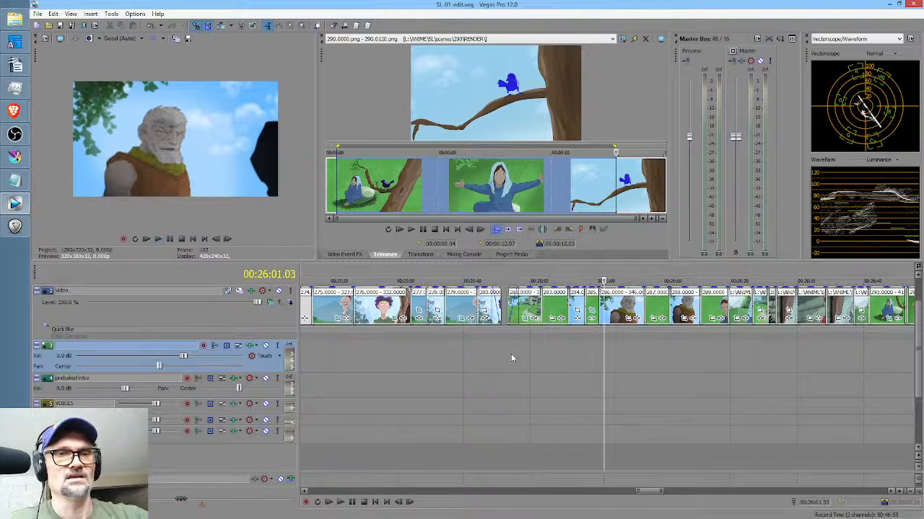
left_click(587, 351)
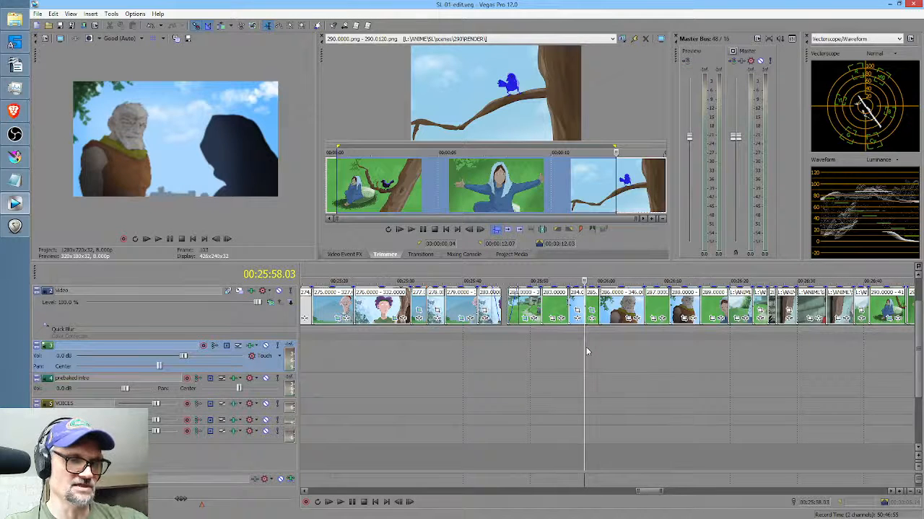
key("space")
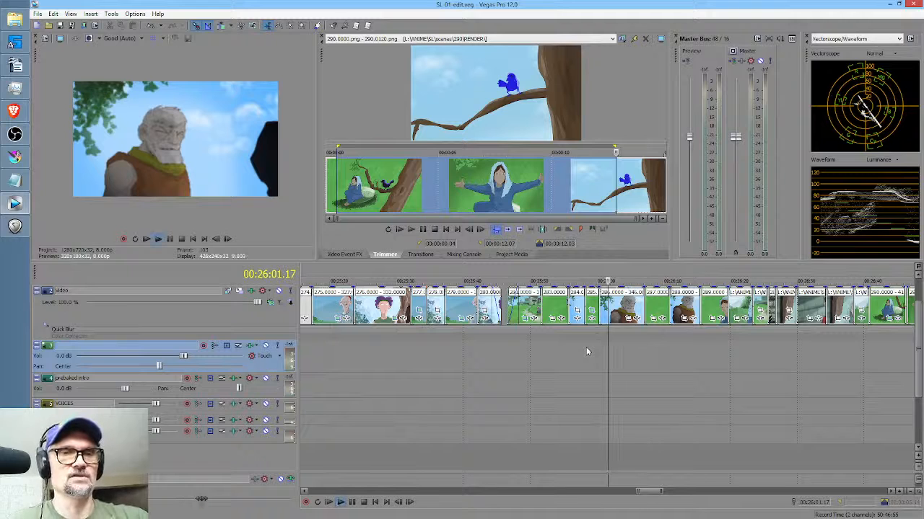
key("space")
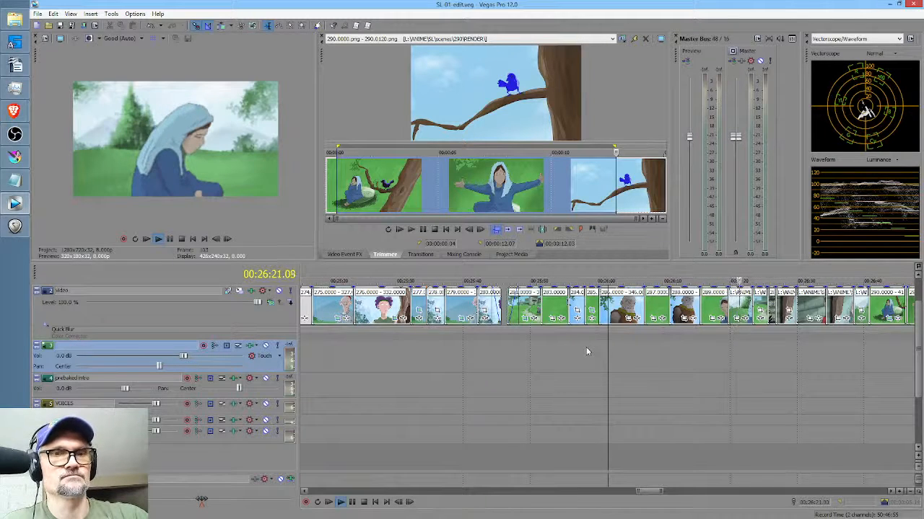
key("Return")
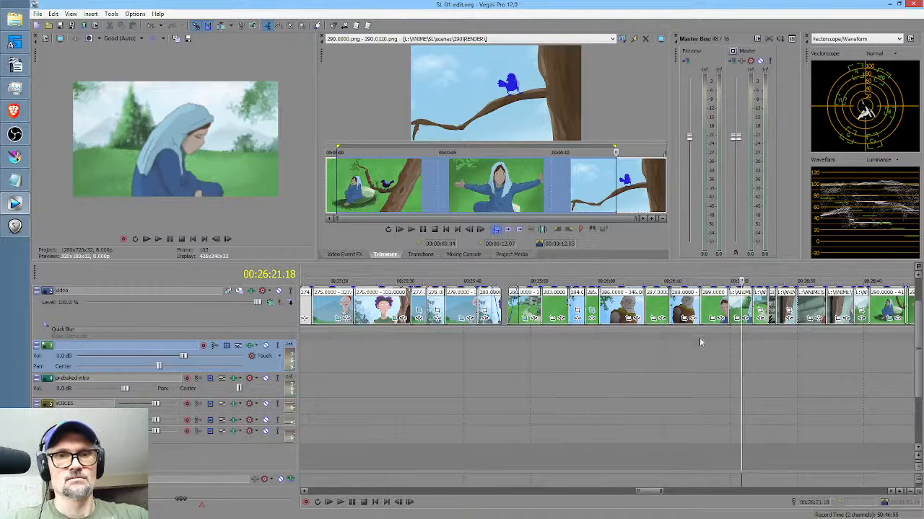
Return to the 289 clip and play through the shots of the veiled woman under the tree up to 26:58.18.
left_click(710, 354)
key("space")
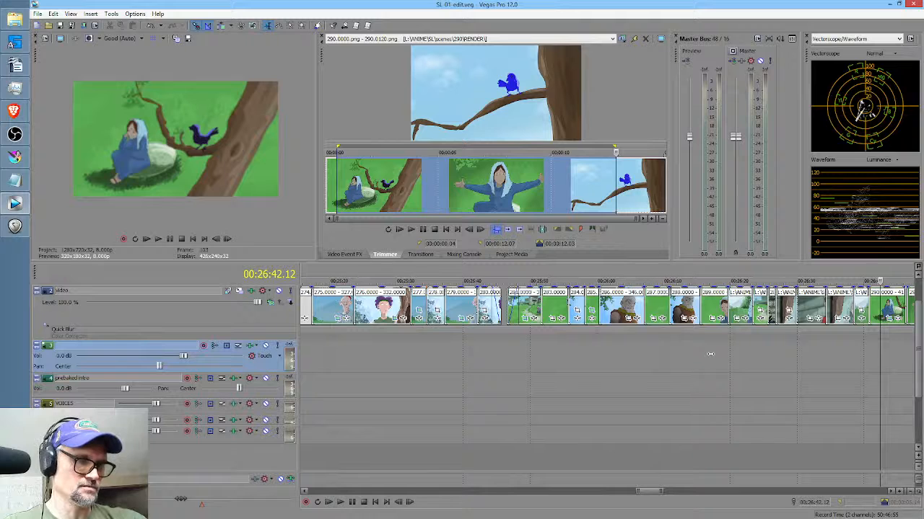
key("space")
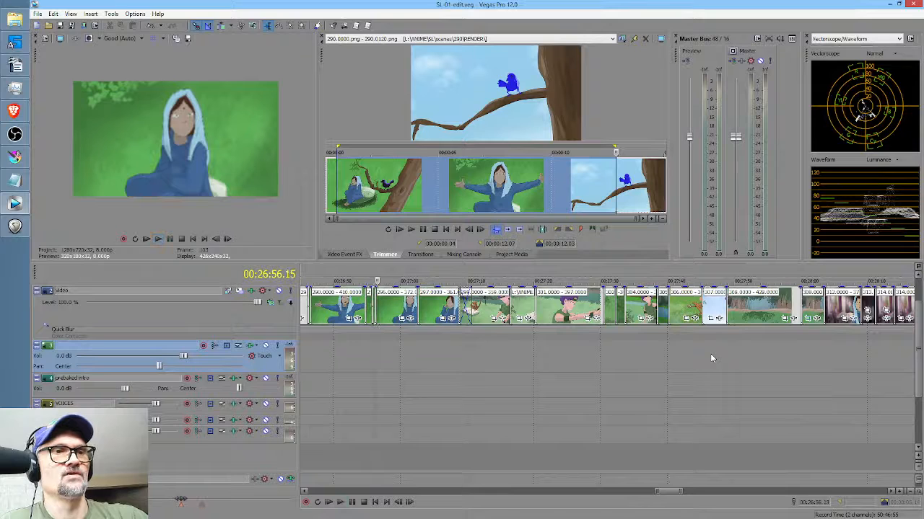
key("space")
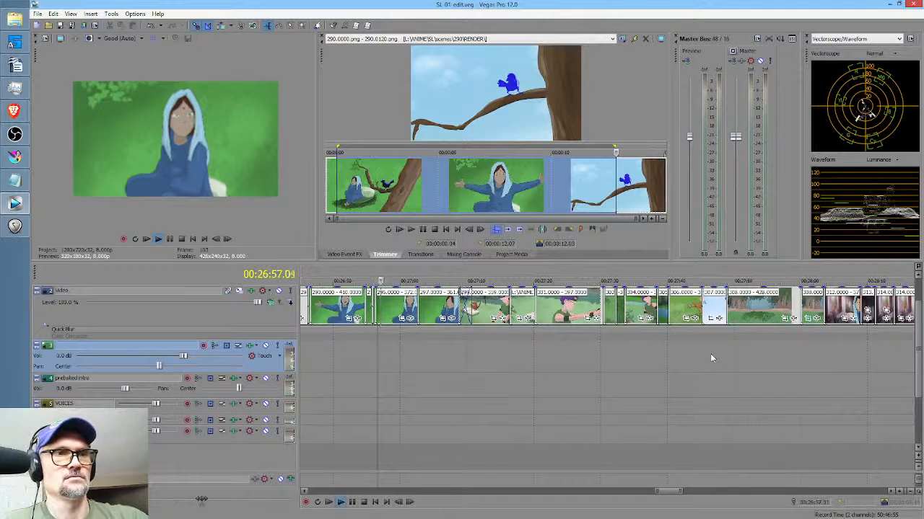
key("space")
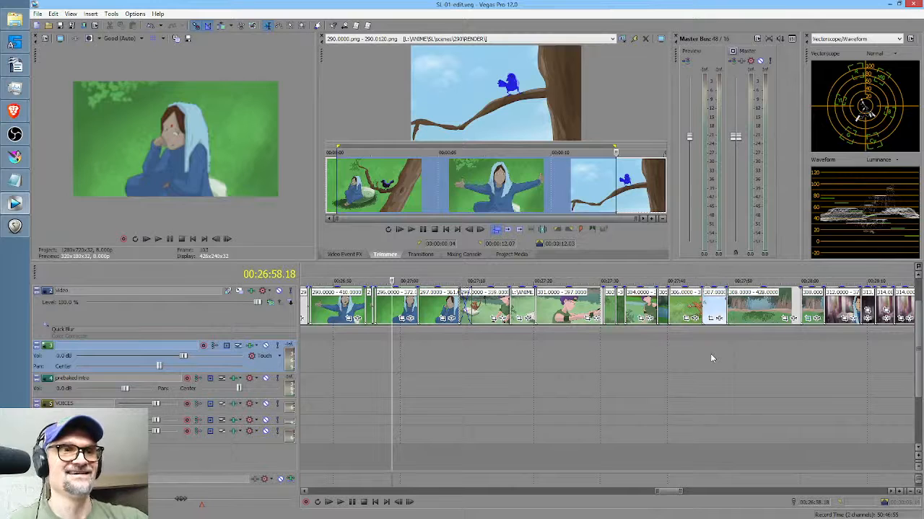
Continue playback from 26:58.18 through the monkey and open book scenes up to 27:51.09 in the 308 clip.
key("space")
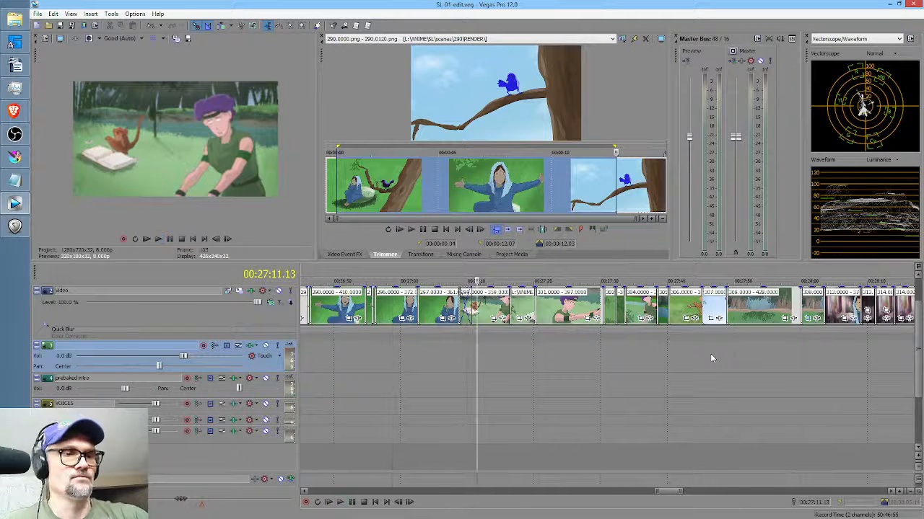
key("space")
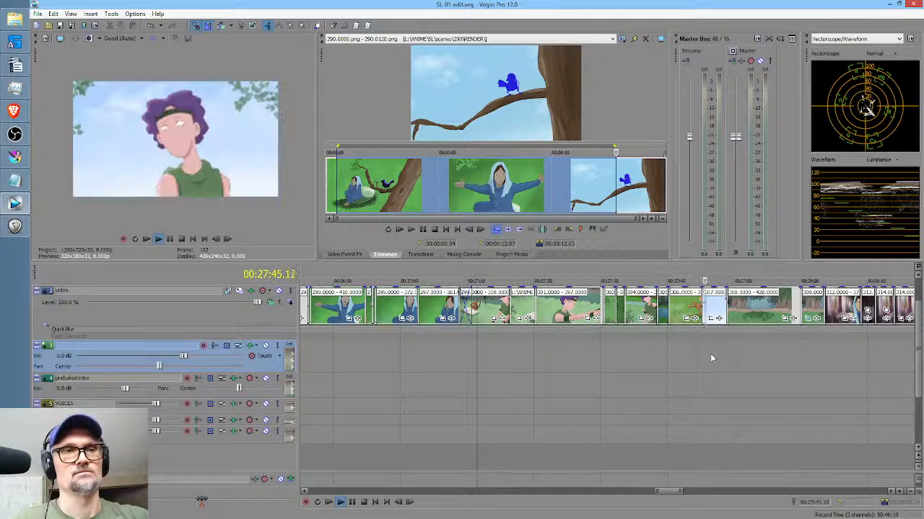
scroll(699, 367, "right", 5)
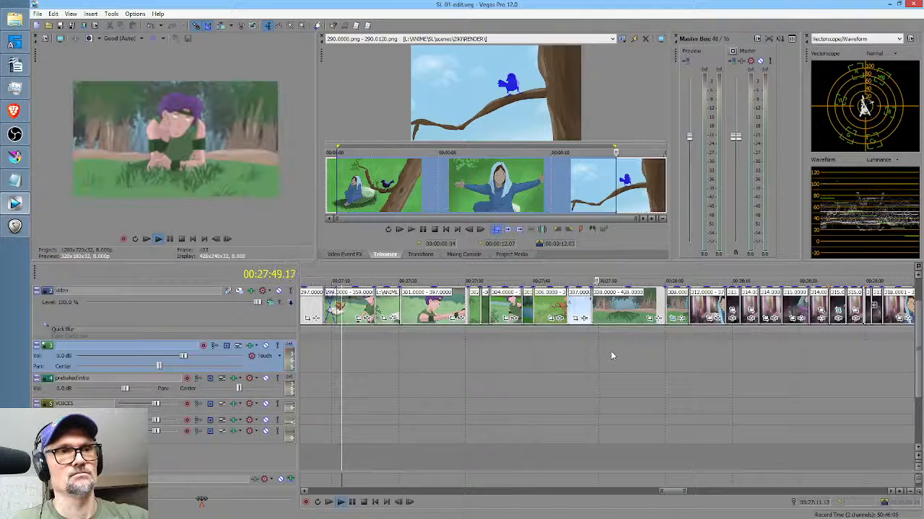
key("Return")
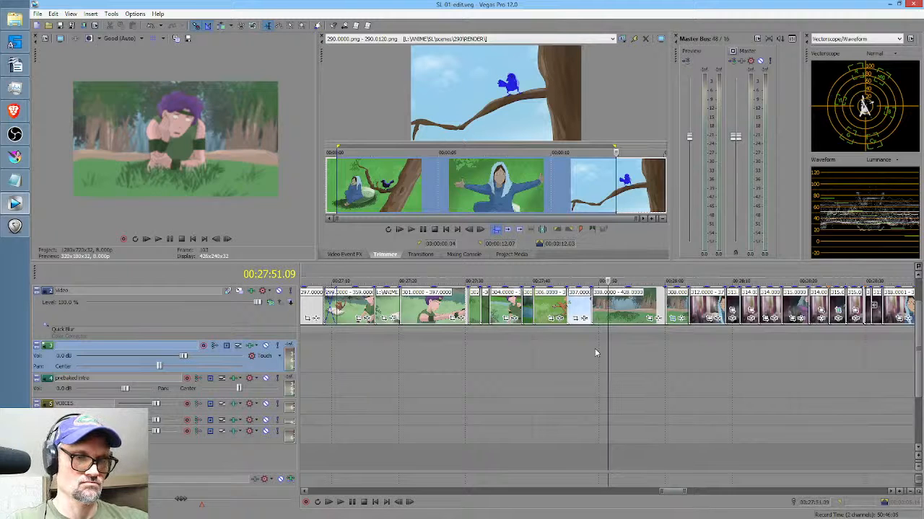
Play the remaining scenes from 27:51.09 up to the fade-out before the next-time-on ending at 29:01.21.
key("space")
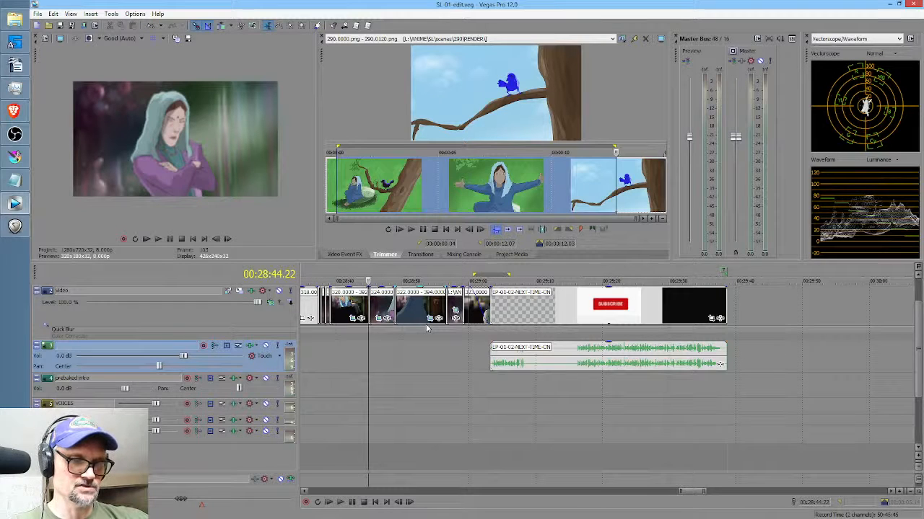
key("space")
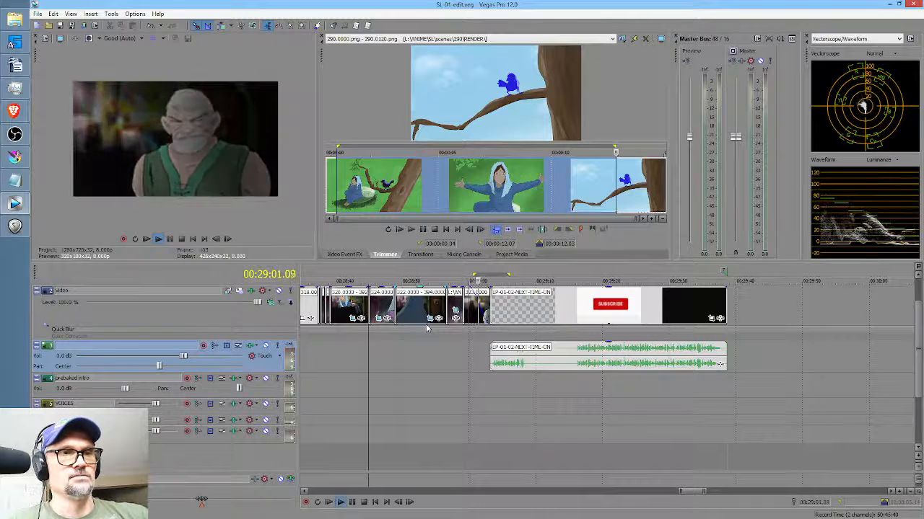
key("space")
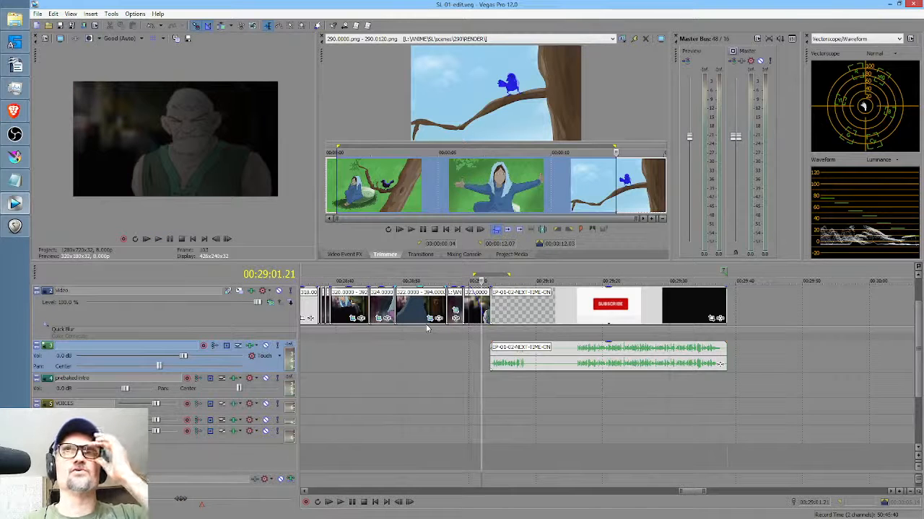
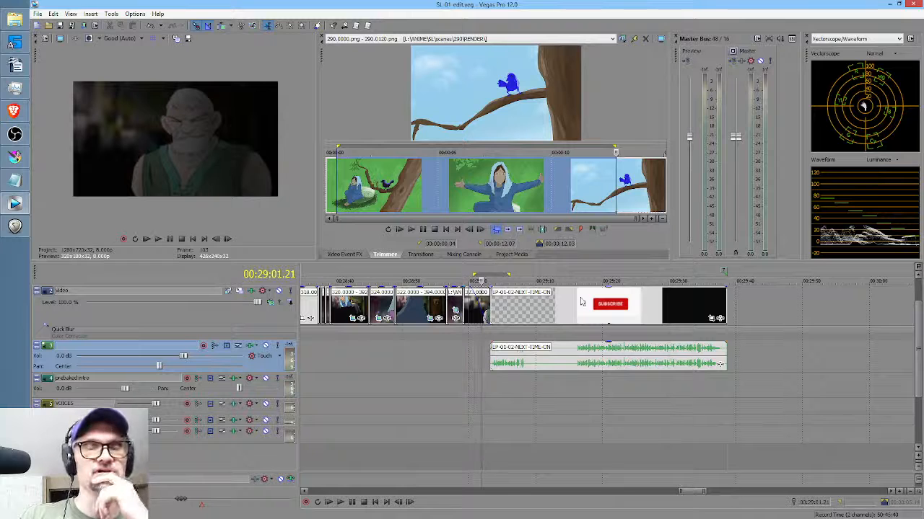
scroll(502, 340, "down", 8)
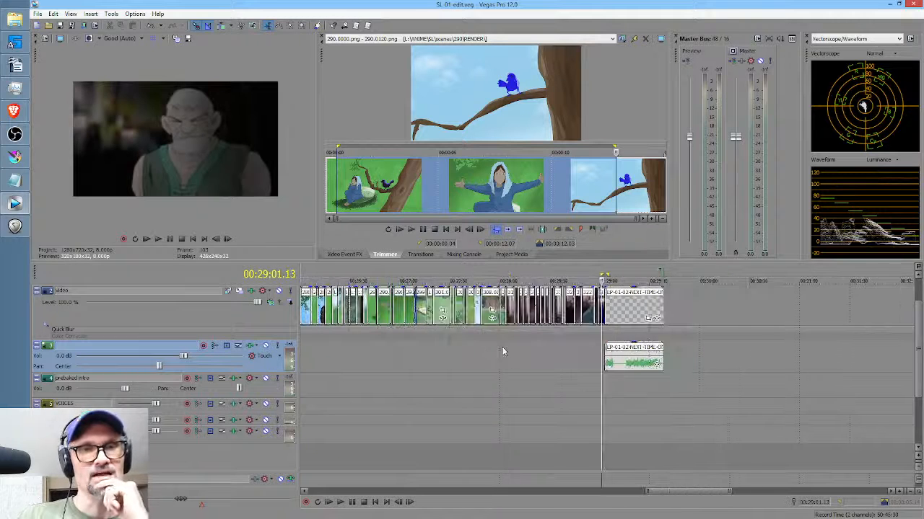
scroll(586, 342, "up", 2)
middle_click(569, 355)
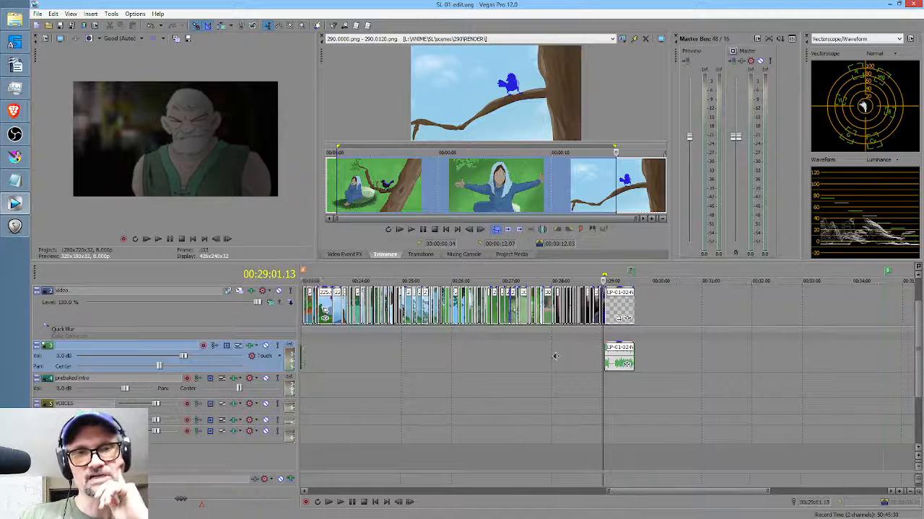
middle_click(549, 360)
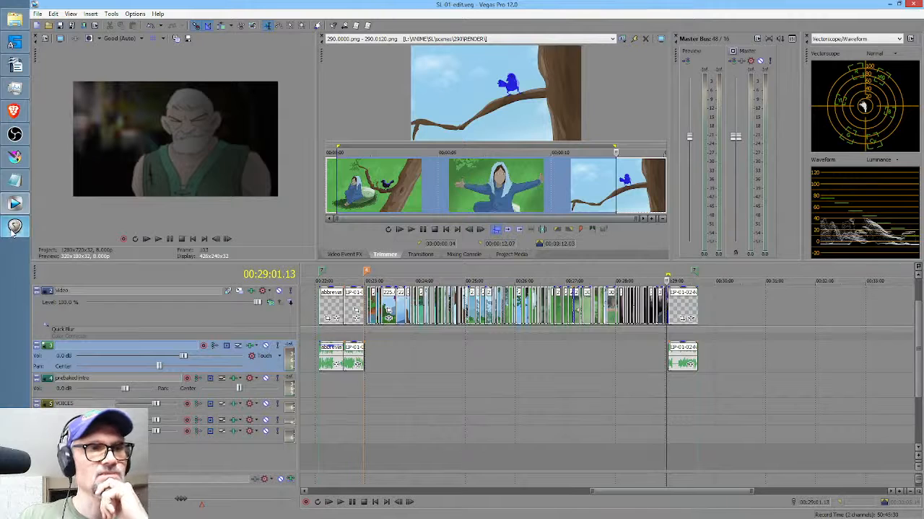
mouse_move(13, 230)
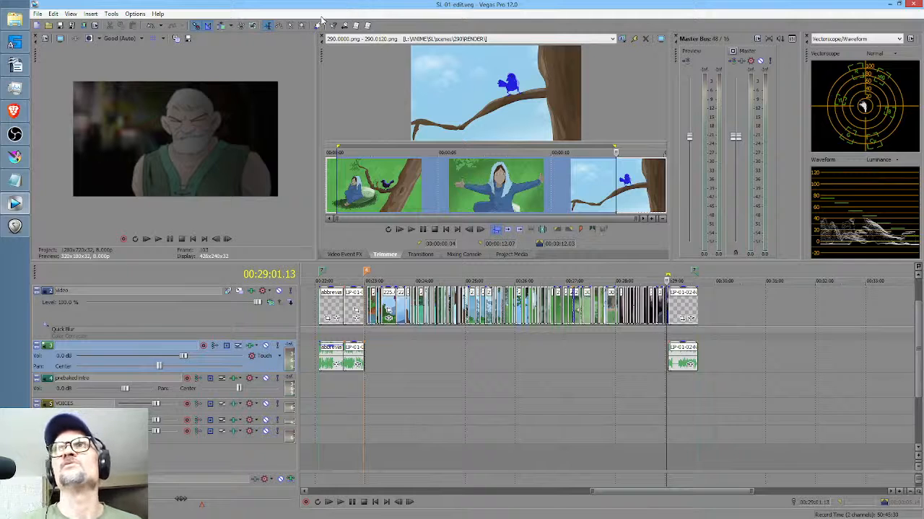
Select the timeline range from 28:13.22 to 28:33.19 across the two veiled women's indoor shots.
left_click(599, 349)
left_click_drag(589, 349, 708, 355)
left_click(625, 354)
scroll(625, 352, "up", 3)
scroll(709, 355, "up", 4)
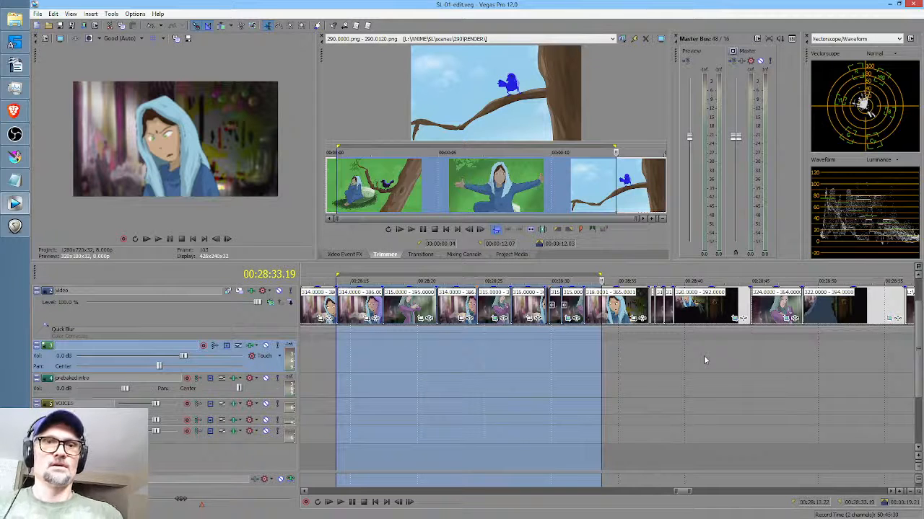
Play the two veiled women's scene from 28:33.23 in the 318 clip up to about 28:39.
left_click(604, 364)
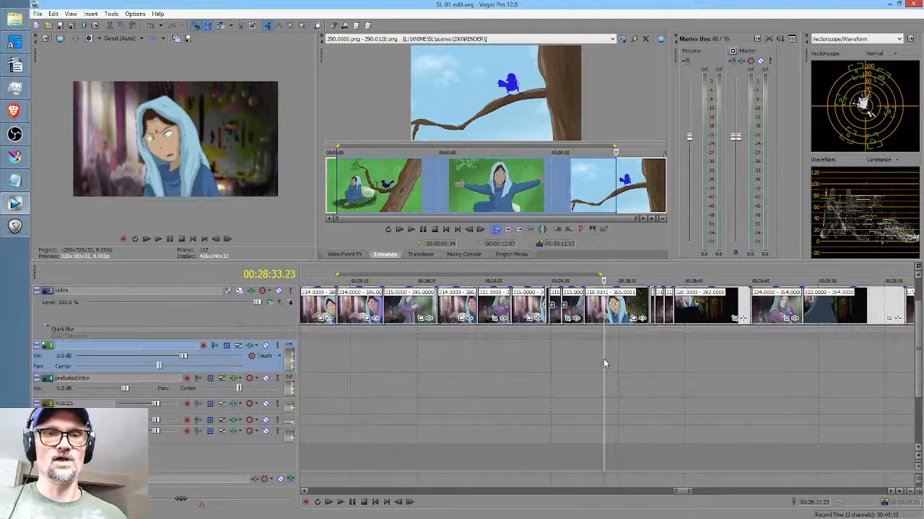
key("space")
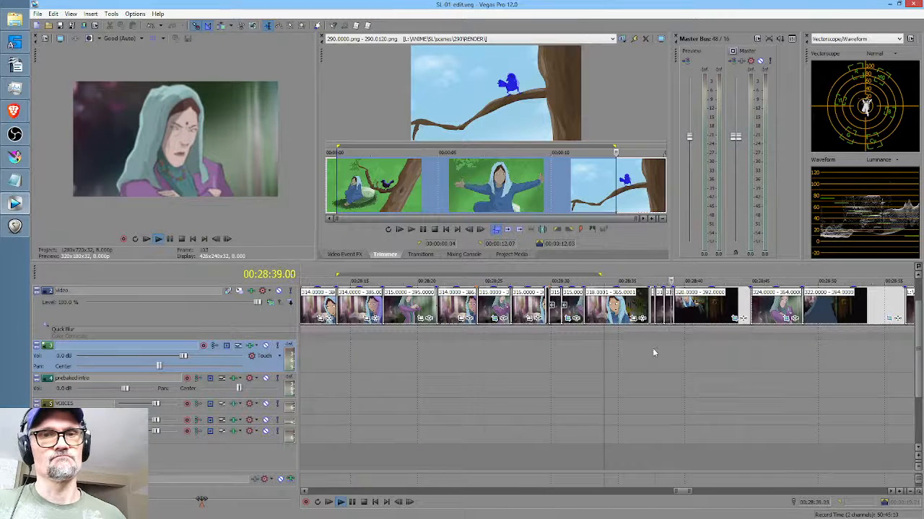
key("space")
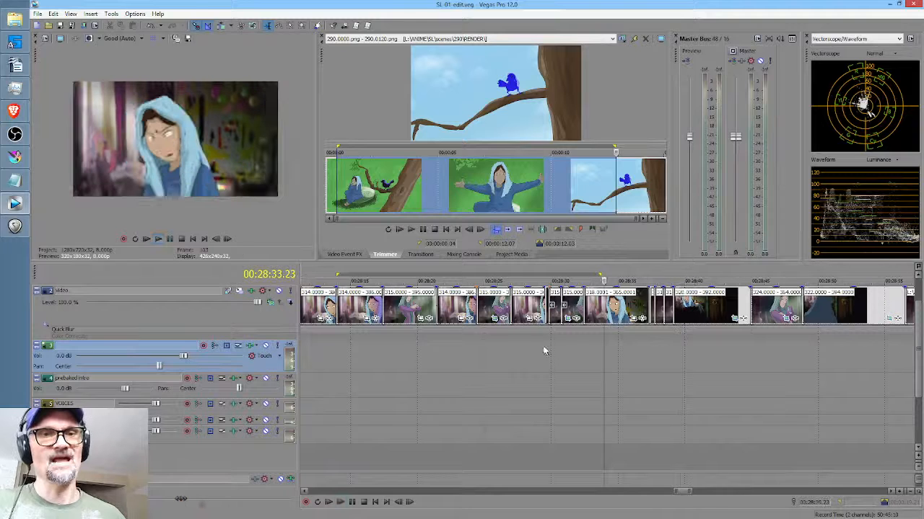
Replay the veiled women's exchange from the start of the 314 clip past 28:39.05, and return to 28:24.10.
left_click(451, 351)
left_click(447, 353)
key("space")
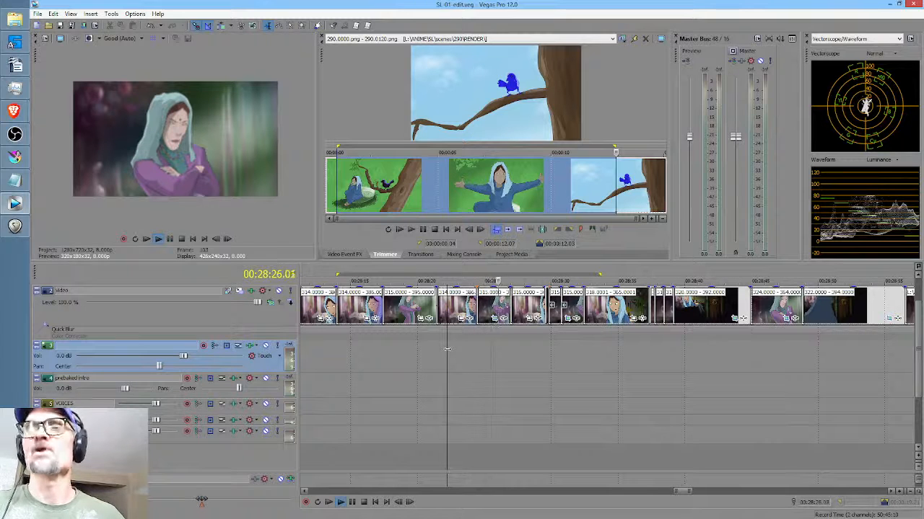
key("space")
left_click(439, 353)
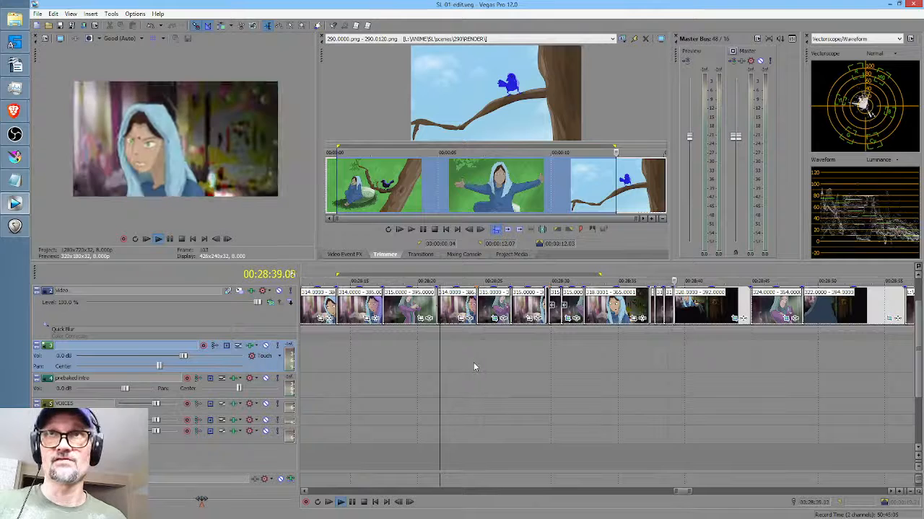
left_click(473, 362)
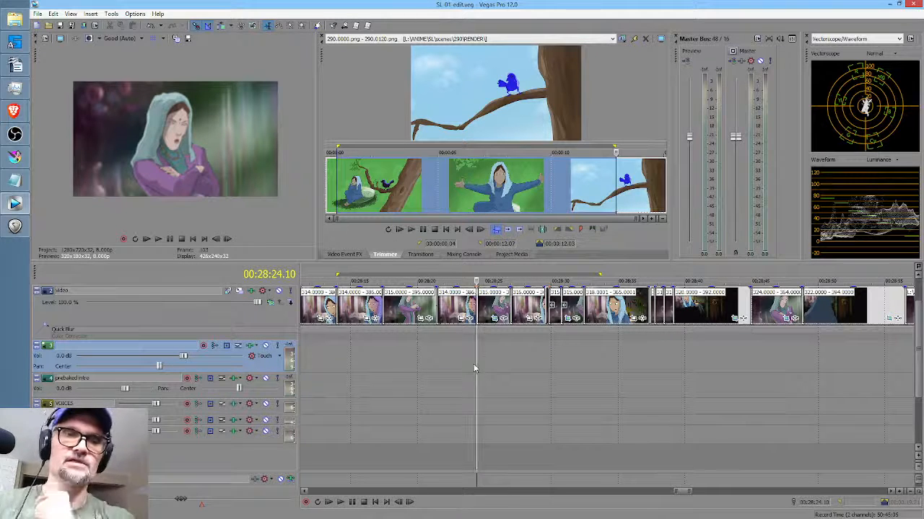
Select the range from 28:12.18 to 28:22.20, and mark 28:10.03 to 28:14.22 over the 313 and 314 clips instead.
left_click_drag(457, 363, 567, 352)
left_click_drag(578, 352, 326, 355)
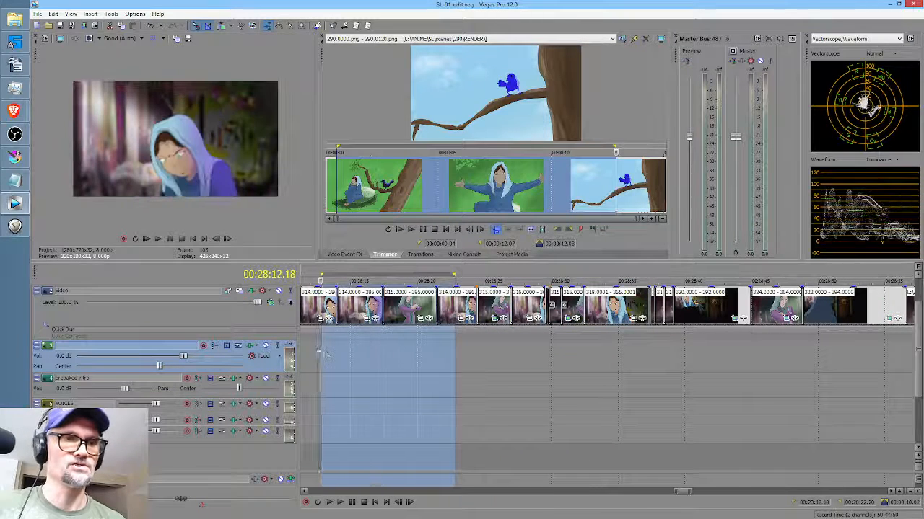
scroll(410, 354, "left", 1)
scroll(407, 353, "left", 4)
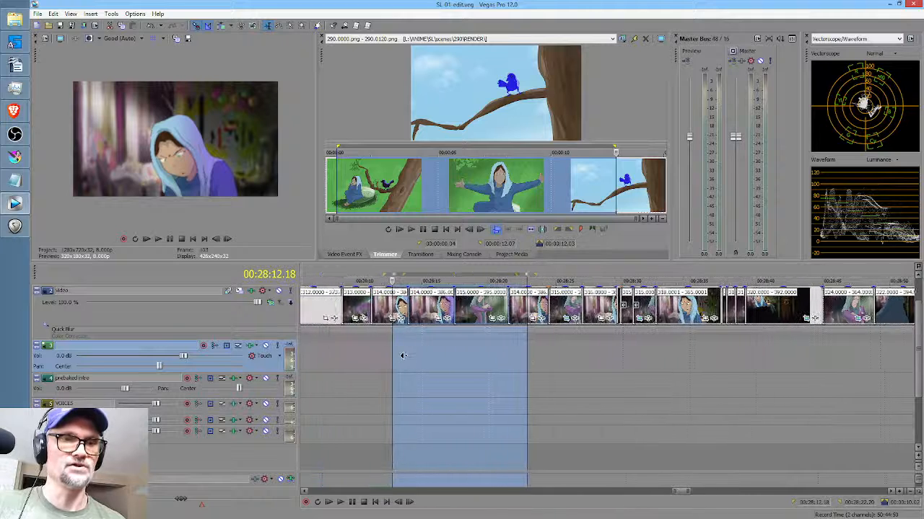
left_click_drag(368, 356, 430, 370)
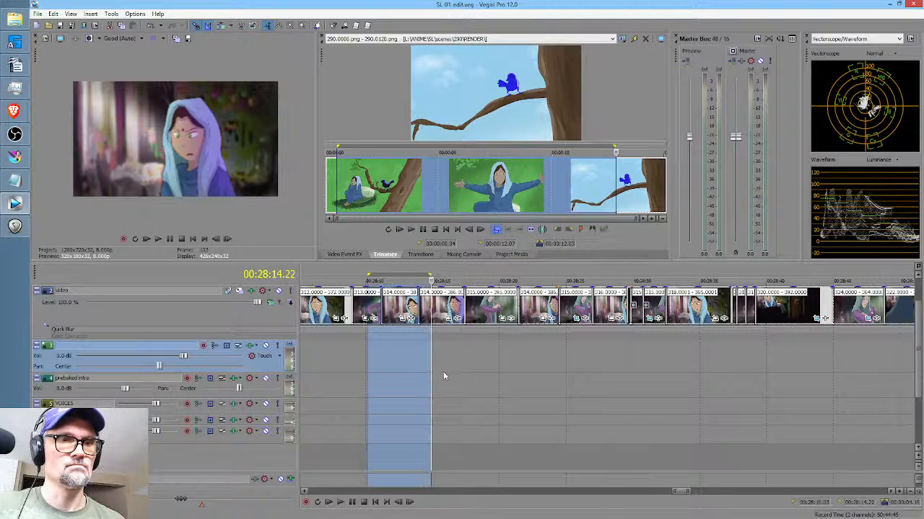
Check the episode's audio tracks below the video, and select the range from about 28:04 to 28:18.18 over the 312 to 315 clips.
middle_click(452, 361)
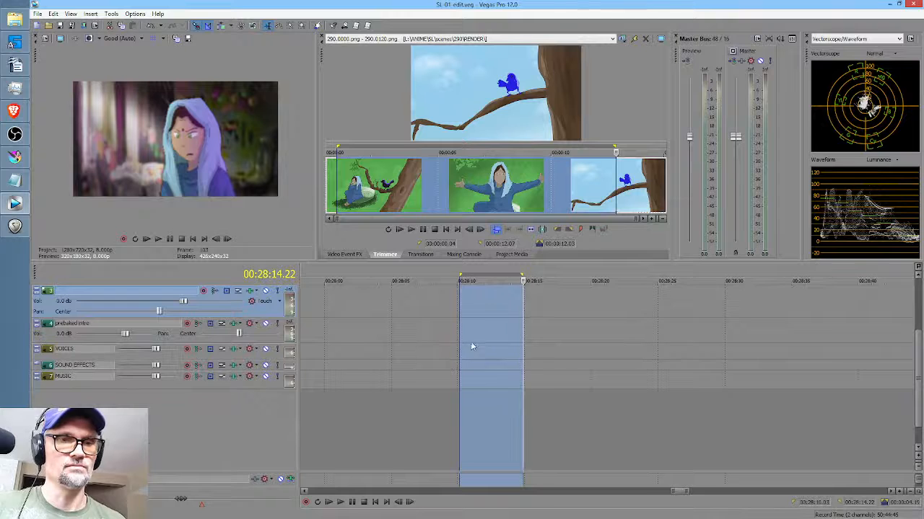
middle_click(472, 345)
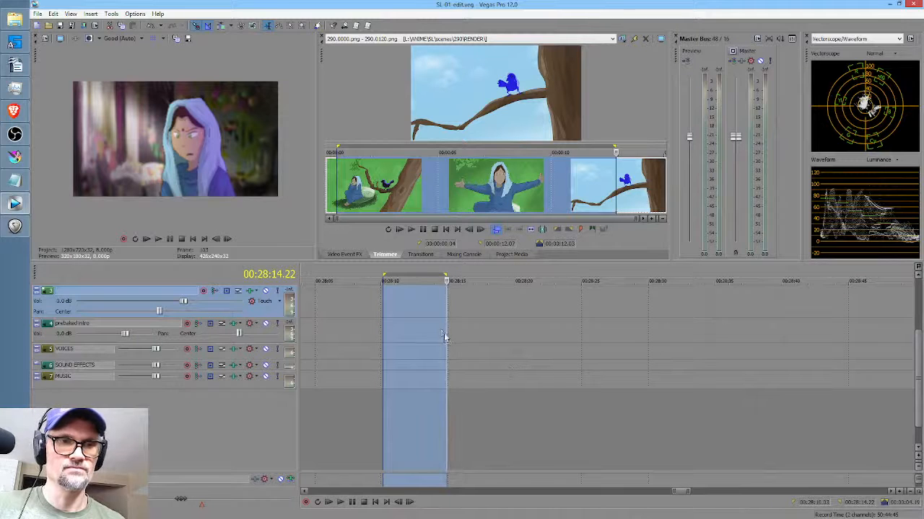
scroll(658, 359, "down", 3)
scroll(676, 348, "down", 2)
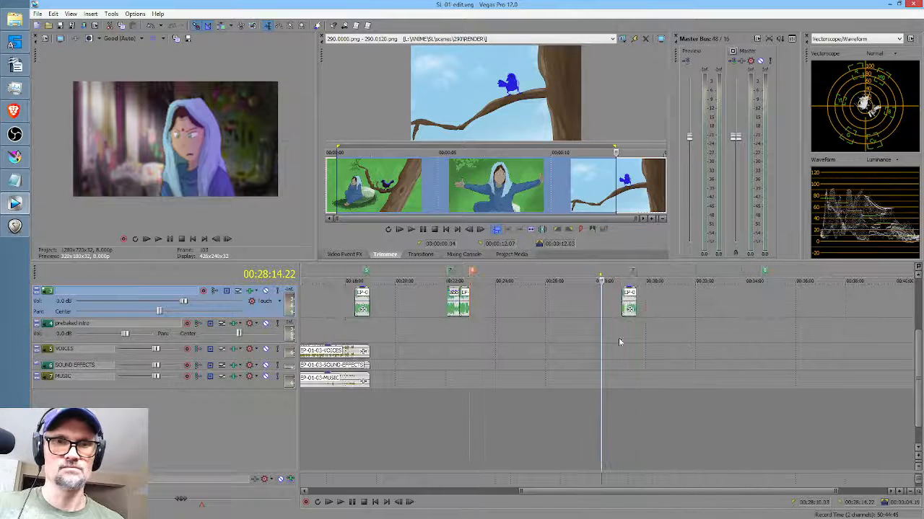
middle_click(720, 373)
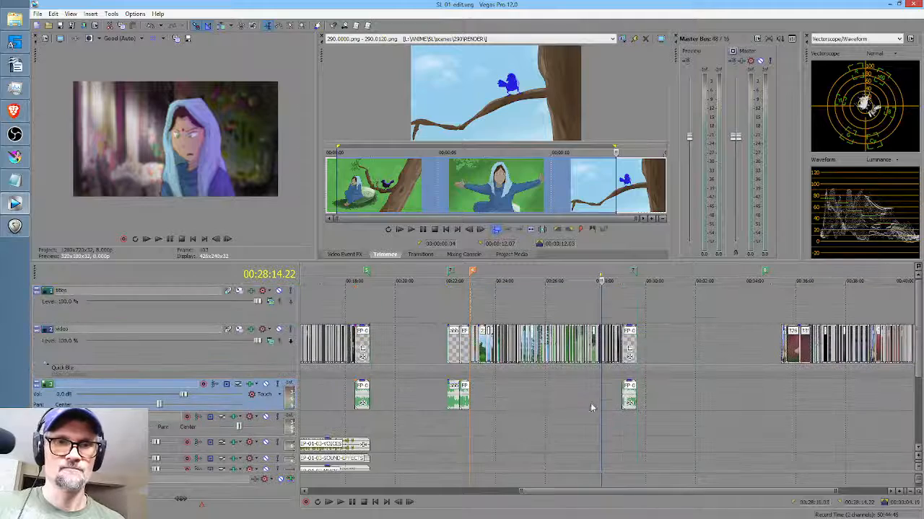
scroll(591, 401, "up", 8)
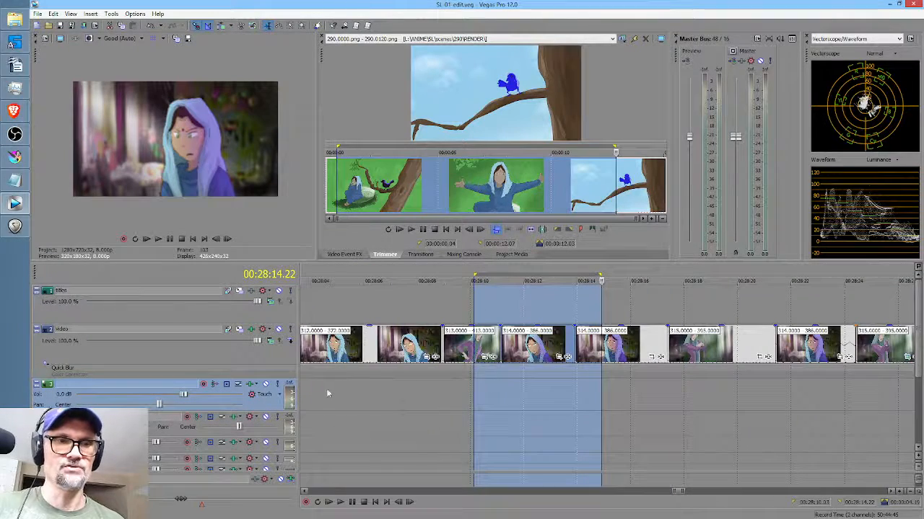
left_click_drag(318, 397, 703, 411)
scroll(672, 396, "down", 3)
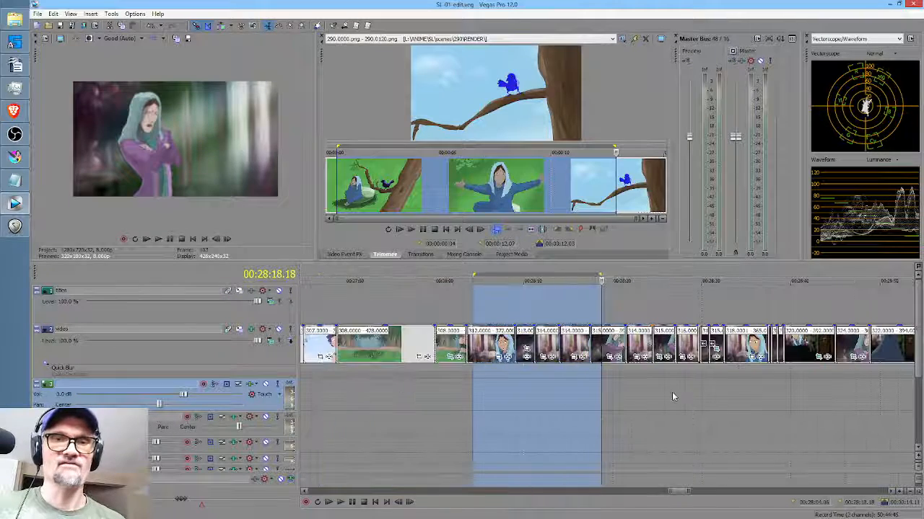
scroll(655, 385, "down", 5)
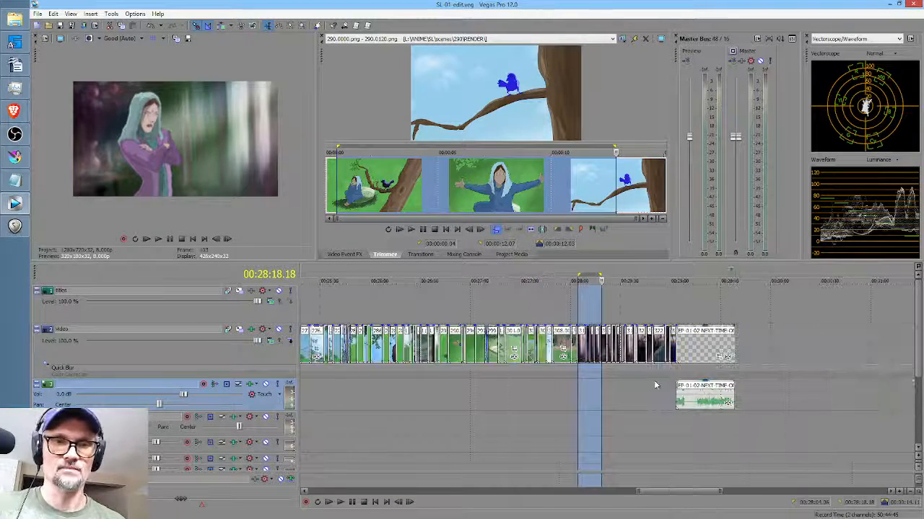